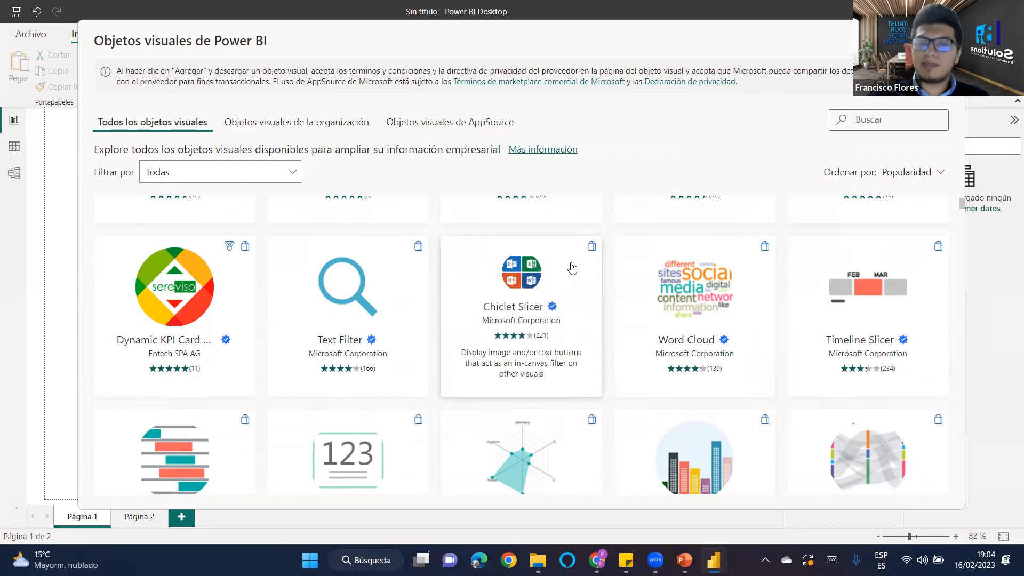
Browse the catalogue of all available Power BI visuals, sorted by popularity.
{"action": "scroll", "coordinate": [566, 268], "scroll_direction": "down", "scroll_amount": 5}
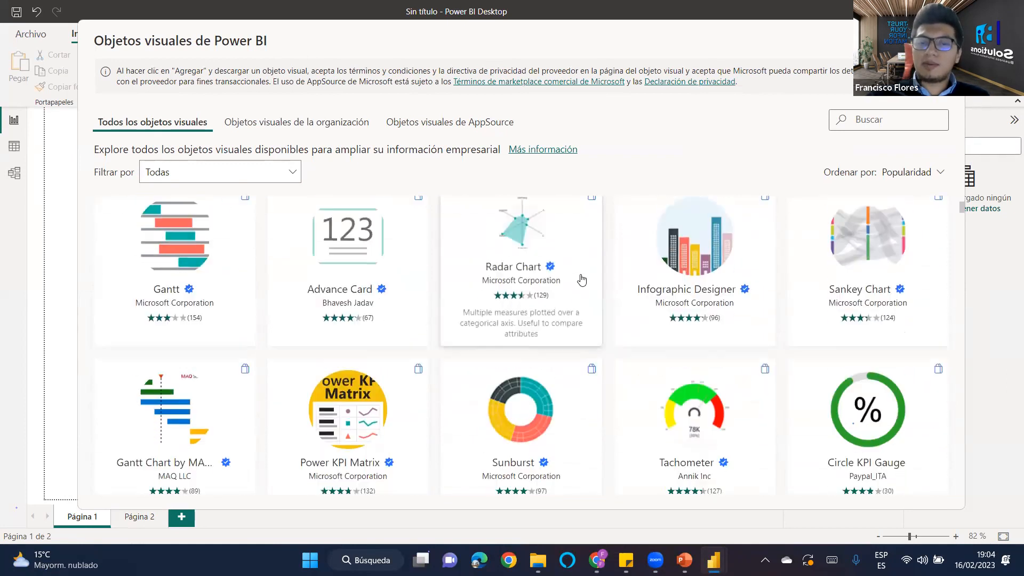
{"action": "scroll", "coordinate": [581, 280], "scroll_direction": "down", "scroll_amount": 3}
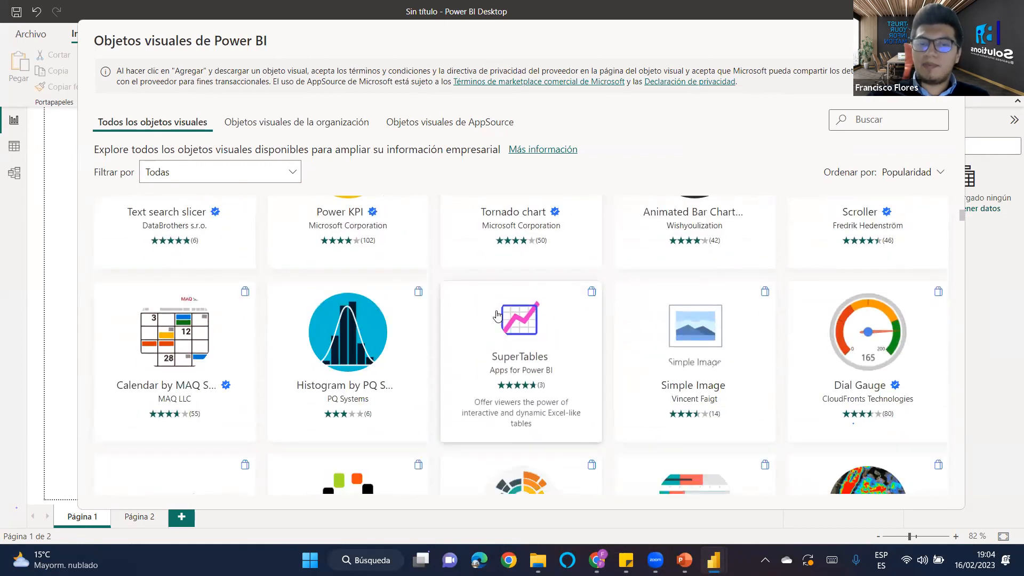
{"action": "scroll", "coordinate": [540, 323], "scroll_direction": "down", "scroll_amount": 2}
{"action": "scroll", "coordinate": [540, 323], "scroll_direction": "down", "scroll_amount": 3}
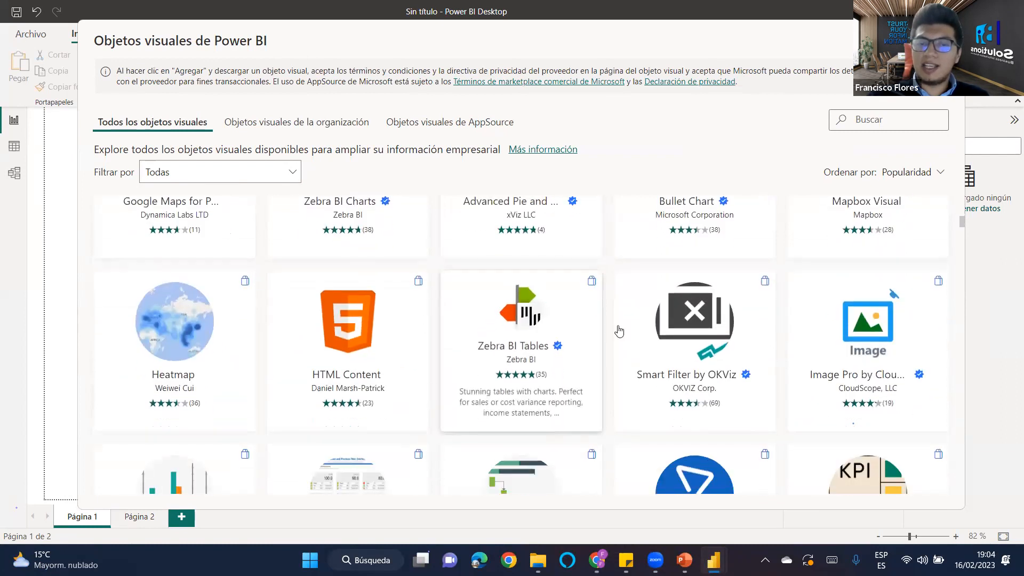
{"action": "scroll", "coordinate": [606, 315], "scroll_direction": "down", "scroll_amount": 7}
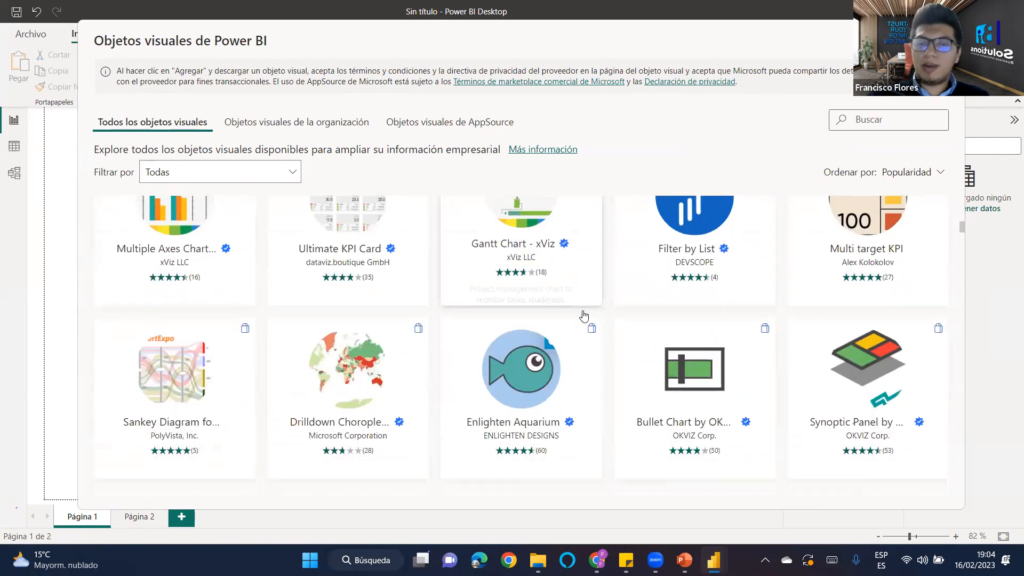
{"action": "scroll", "coordinate": [549, 323], "scroll_direction": "down", "scroll_amount": 3}
{"action": "scroll", "coordinate": [557, 322], "scroll_direction": "up", "scroll_amount": 14}
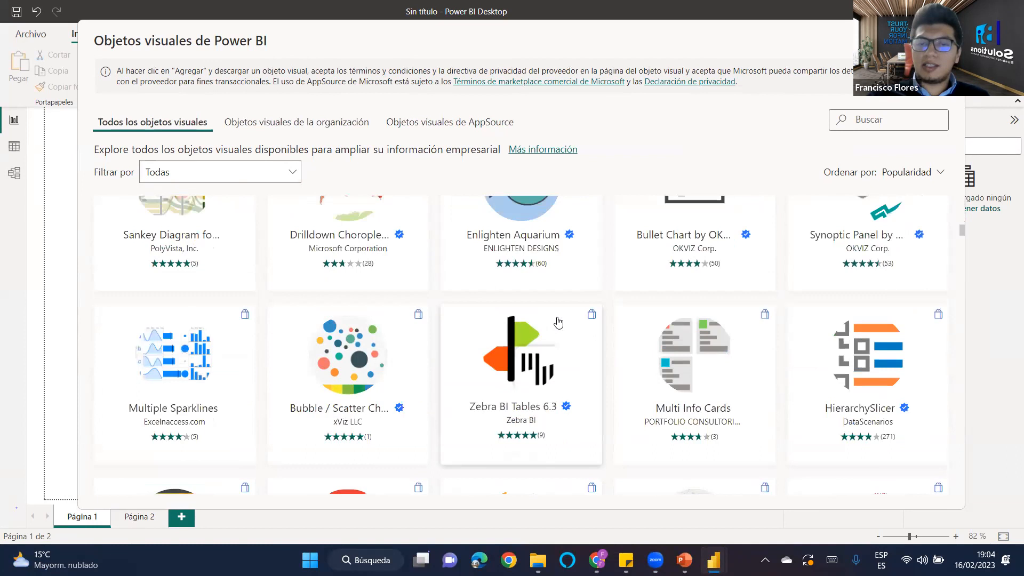
{"action": "scroll", "coordinate": [557, 323], "scroll_direction": "up", "scroll_amount": 10}
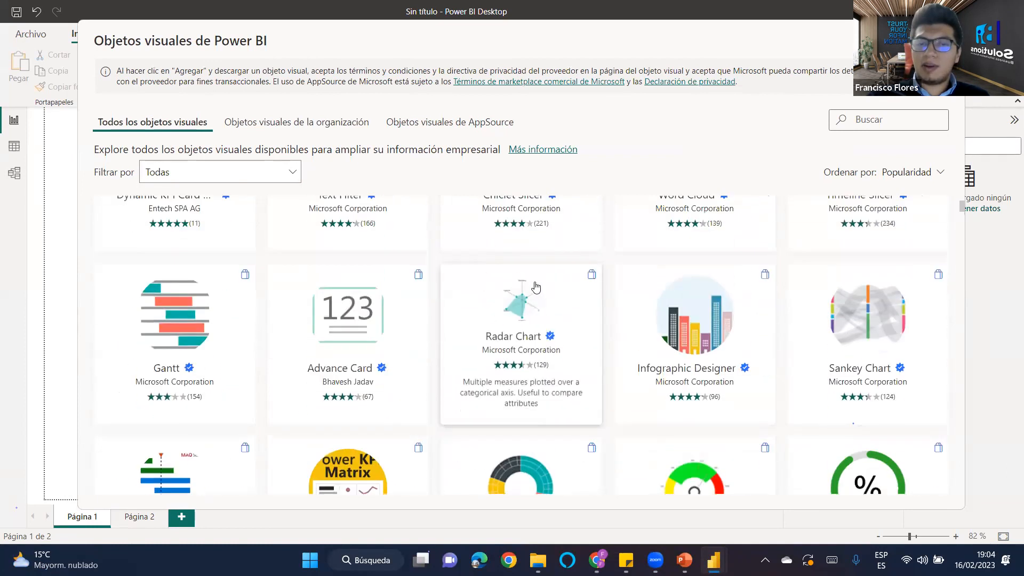
Open the Chiclet Slicer details from the catalogue and review its sample images.
{"action": "left_click", "coordinate": [551, 392]}
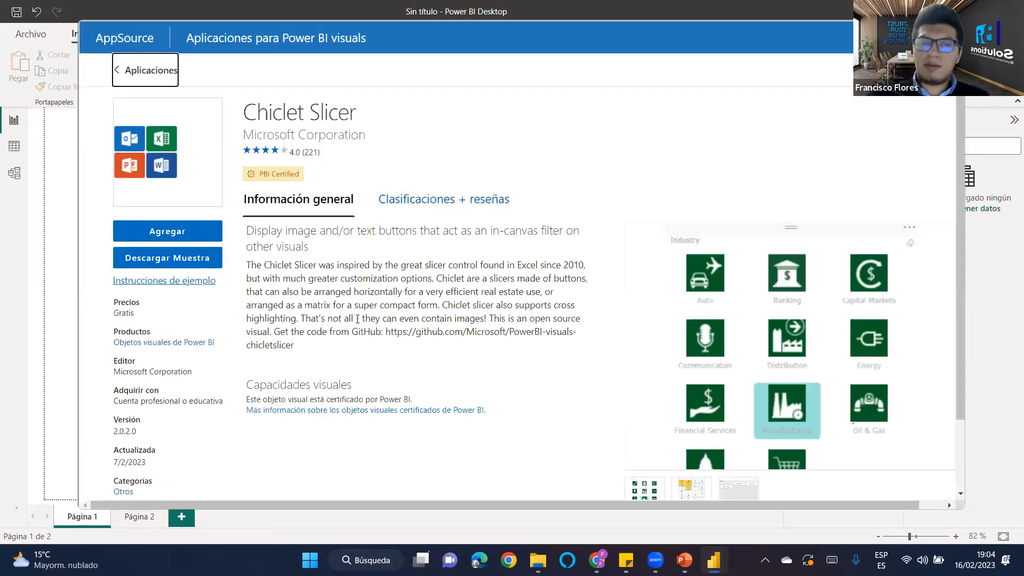
{"action": "scroll", "coordinate": [768, 303], "scroll_direction": "down", "scroll_amount": 1}
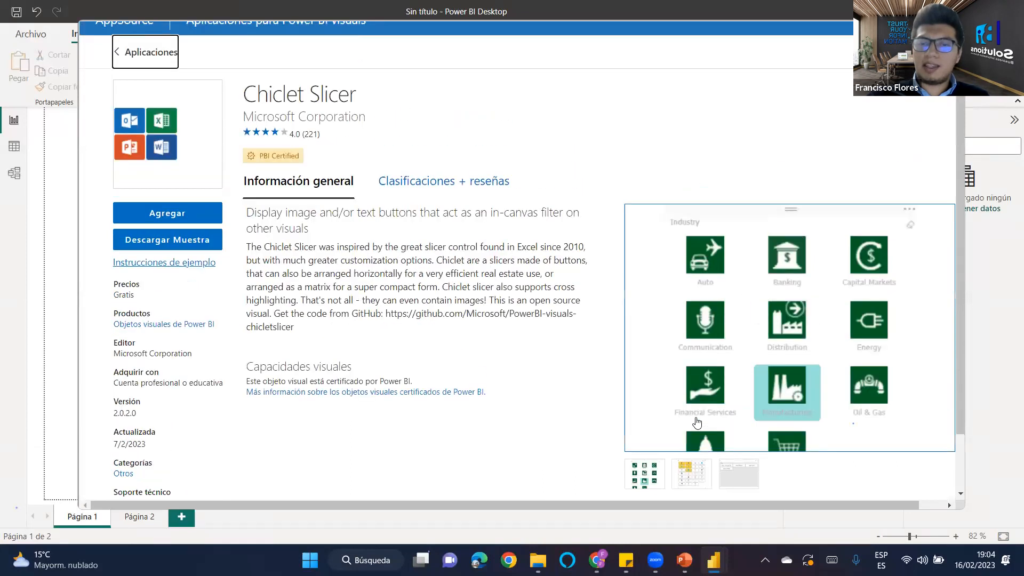
{"action": "left_click", "coordinate": [692, 474]}
{"action": "left_click", "coordinate": [738, 479]}
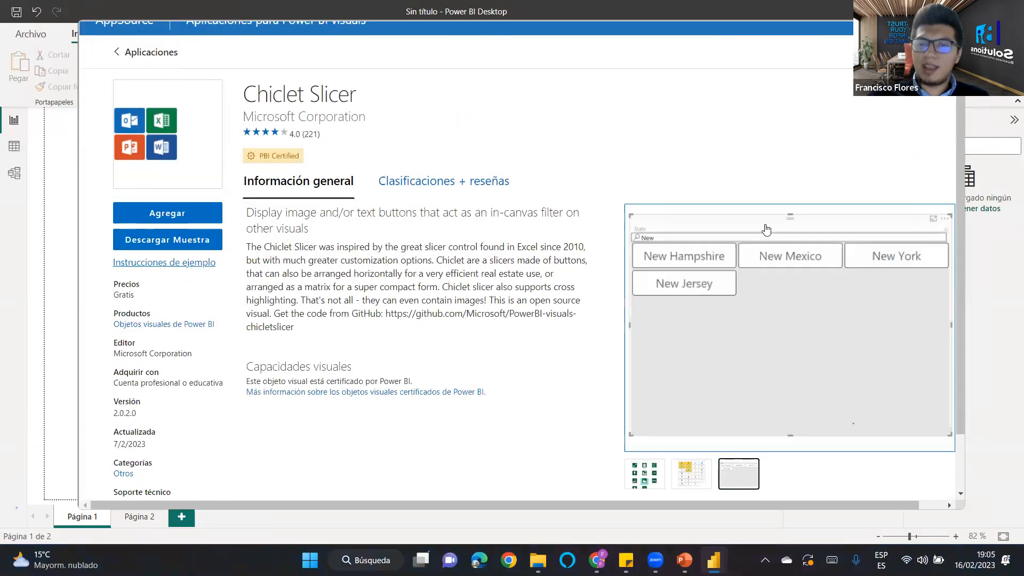
{"action": "left_click", "coordinate": [649, 474]}
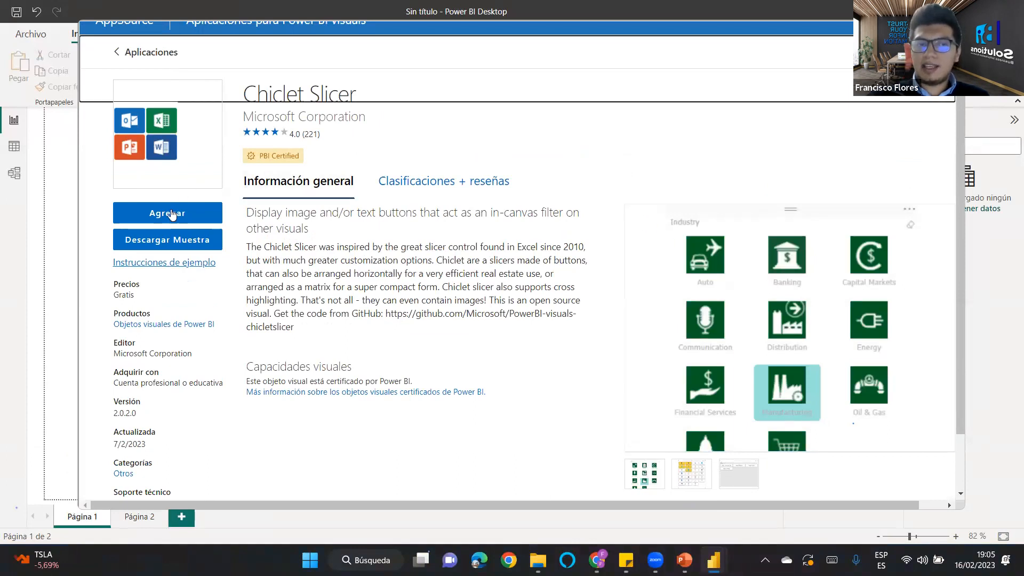
Add the Chiclet Slicer visual to the report and dismiss the import confirmation.
{"action": "left_click", "coordinate": [167, 213]}
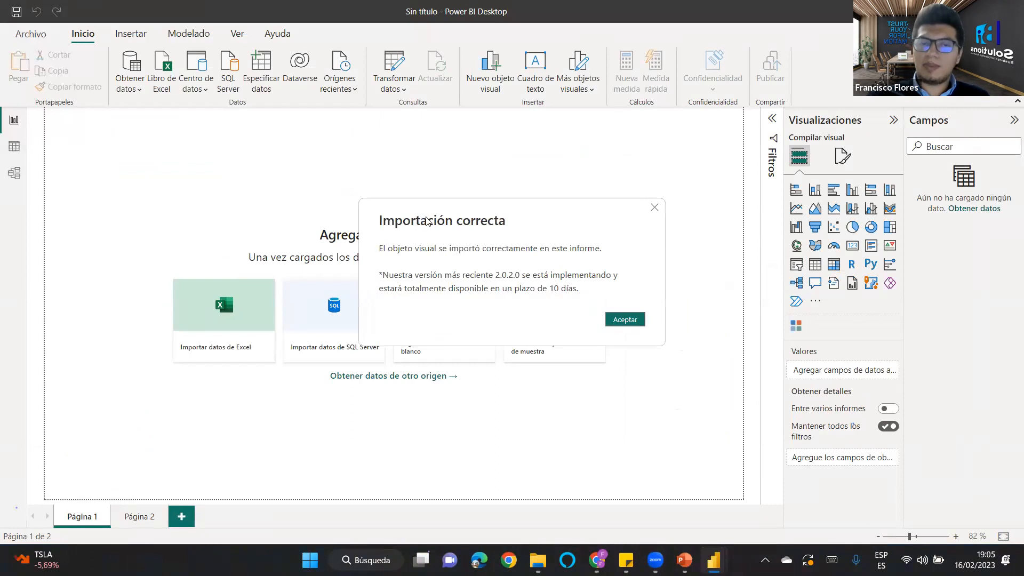
{"action": "left_click_drag", "start_coordinate": [425, 217], "coordinate": [452, 139]}
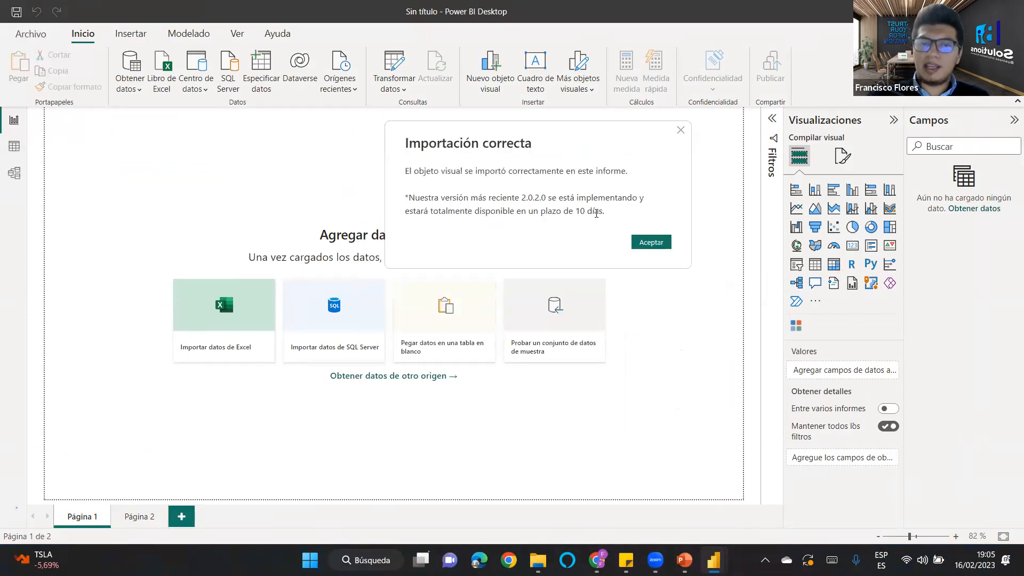
{"action": "left_click", "coordinate": [644, 243]}
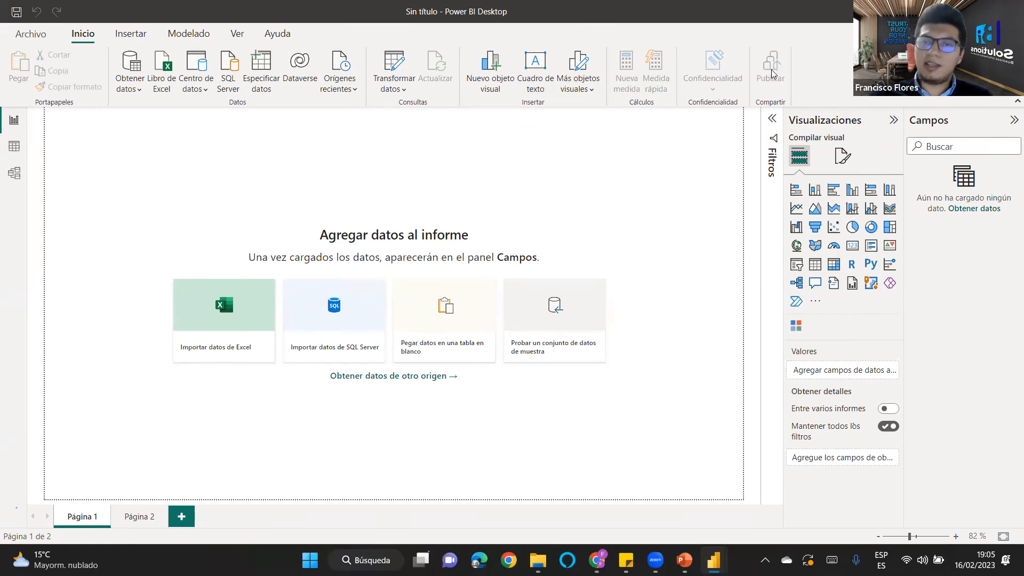
Insert a key influencers visual on Página 1 and delete it again.
{"action": "left_click", "coordinate": [131, 35]}
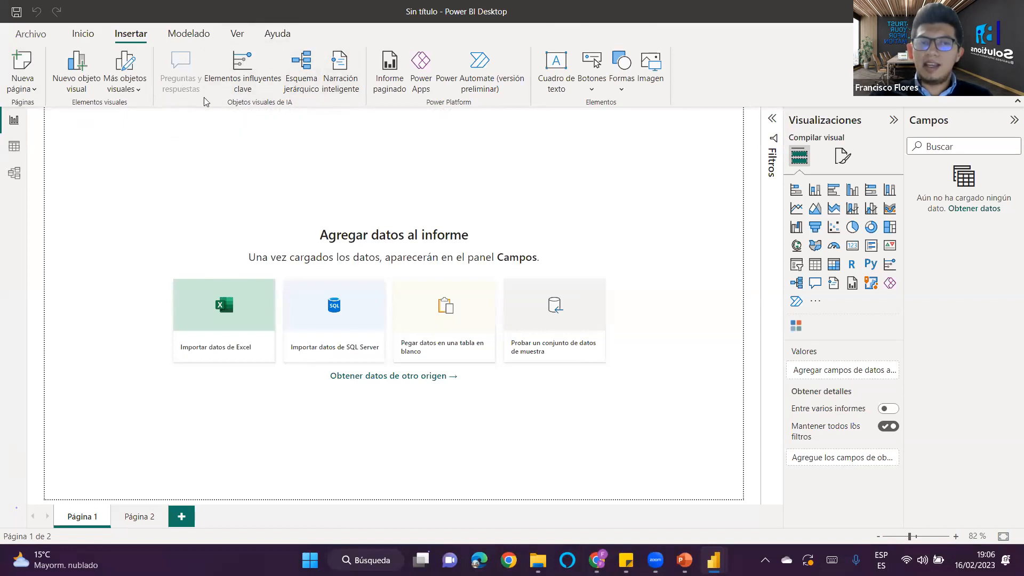
{"action": "left_click", "coordinate": [240, 77]}
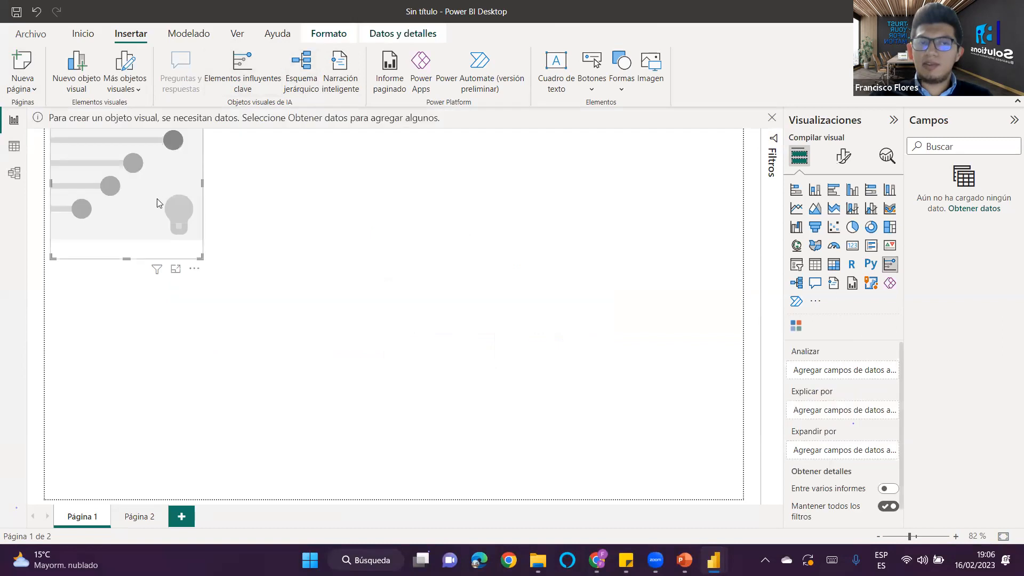
{"action": "key", "text": "Delete"}
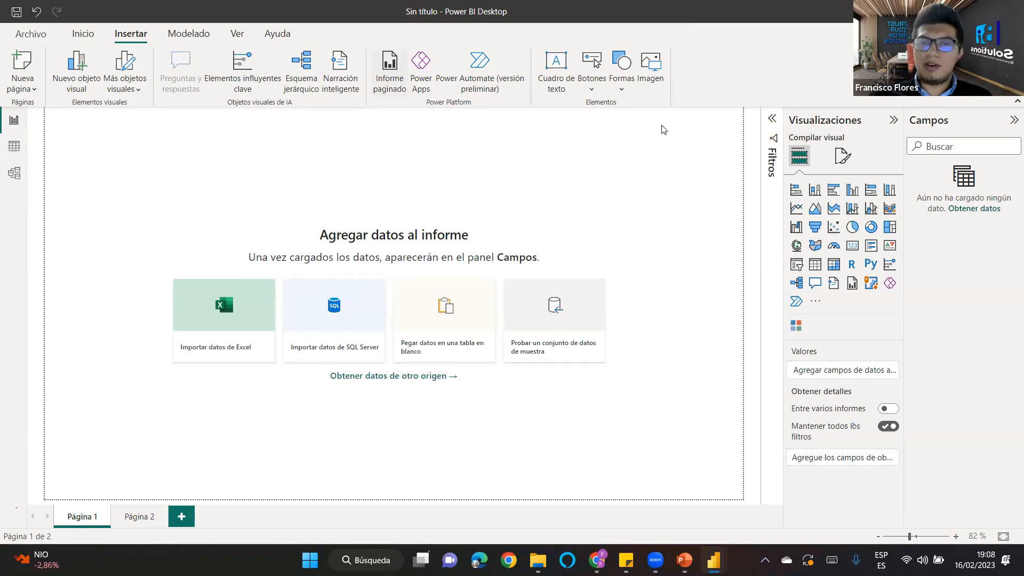
Insert an empty text box on Página 1, place the cursor in it, and remove the box.
{"action": "left_click", "coordinate": [562, 88]}
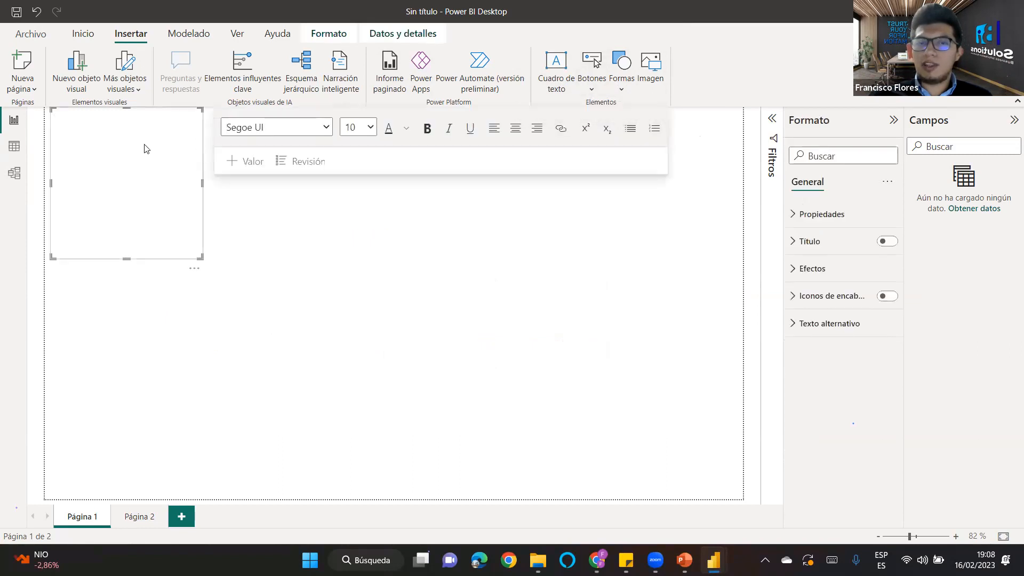
{"action": "left_click", "coordinate": [170, 135]}
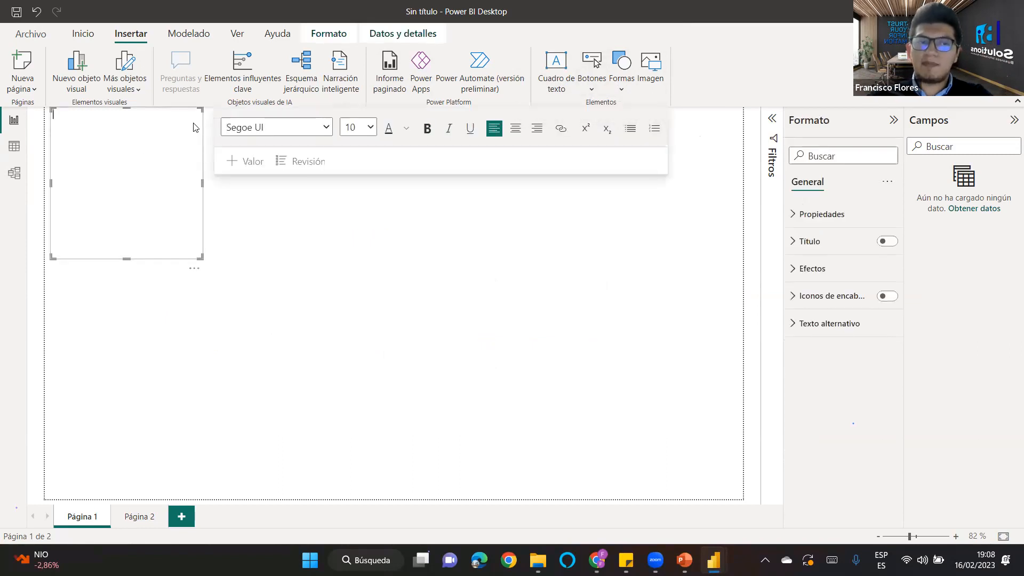
{"action": "left_click", "coordinate": [202, 205]}
{"action": "key", "text": "Delete"}
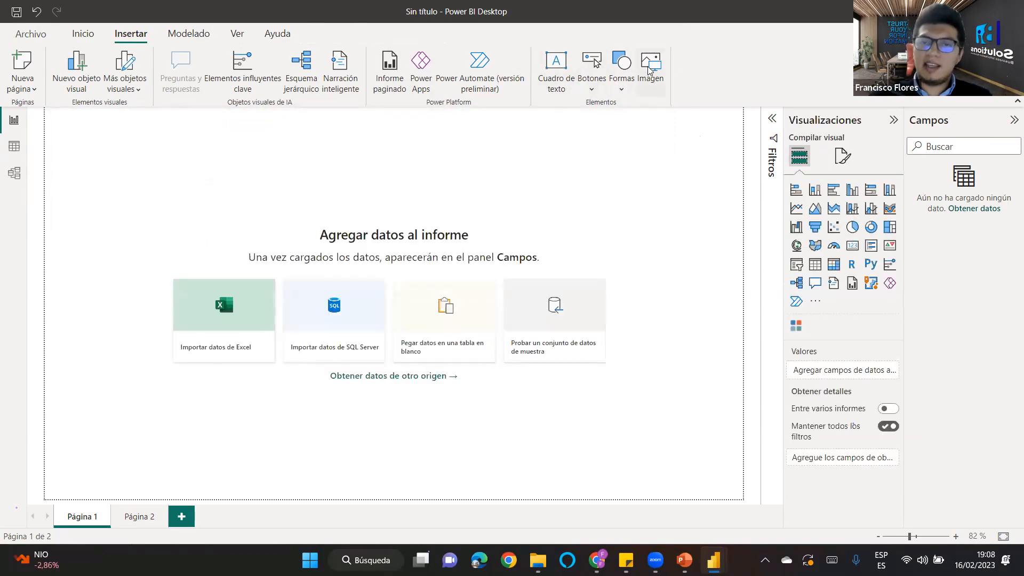
Open the customization of the current report theme and examine its general and title text settings, including the available title fonts.
{"action": "left_click", "coordinate": [190, 34]}
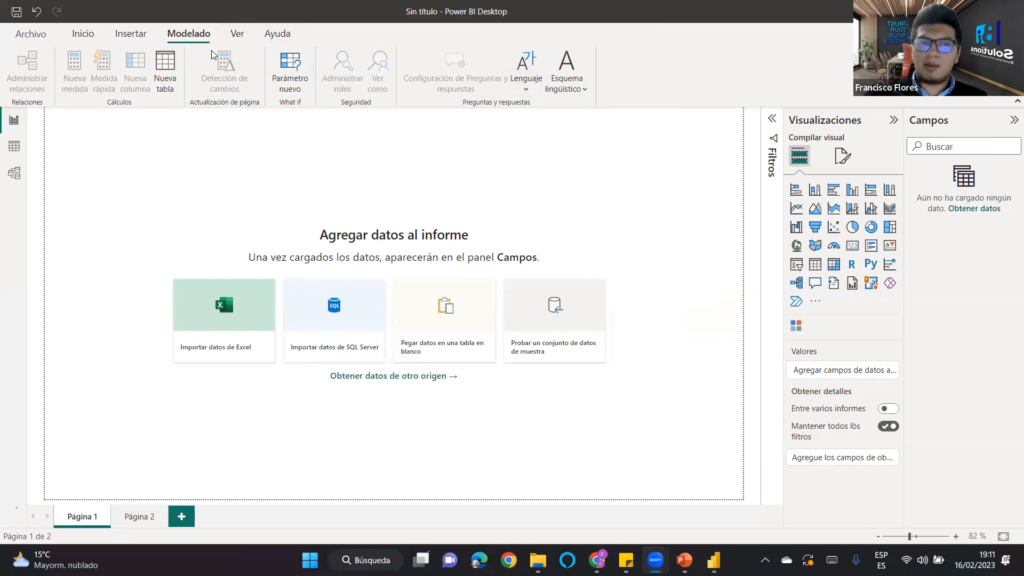
{"action": "left_click", "coordinate": [237, 33]}
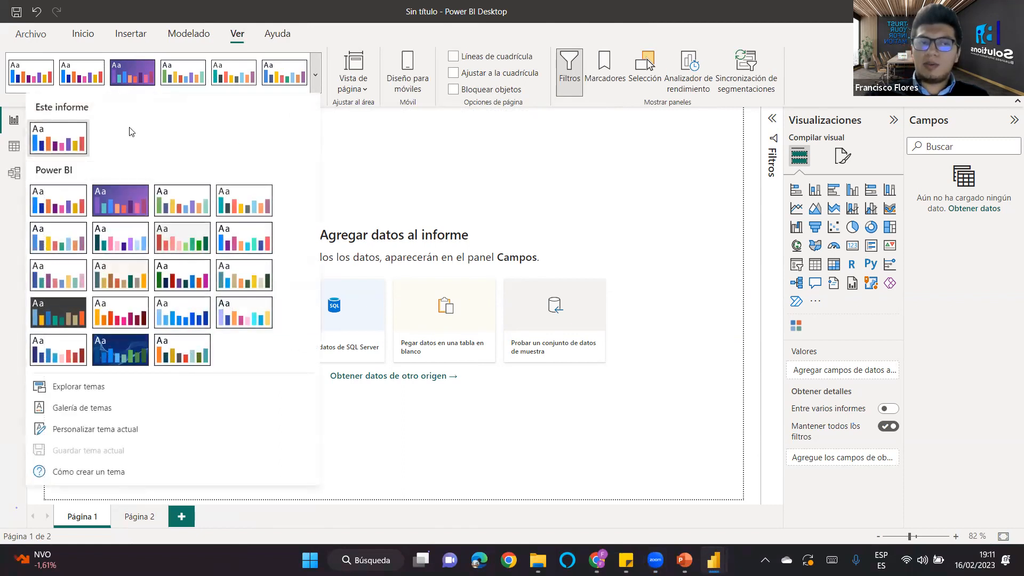
{"action": "left_click", "coordinate": [349, 143]}
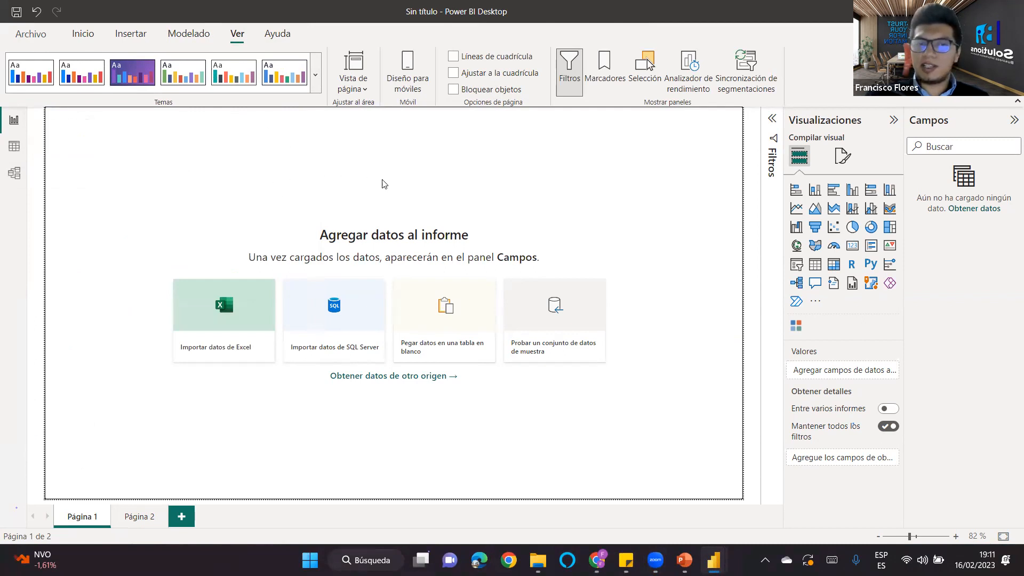
{"action": "left_click", "coordinate": [315, 76]}
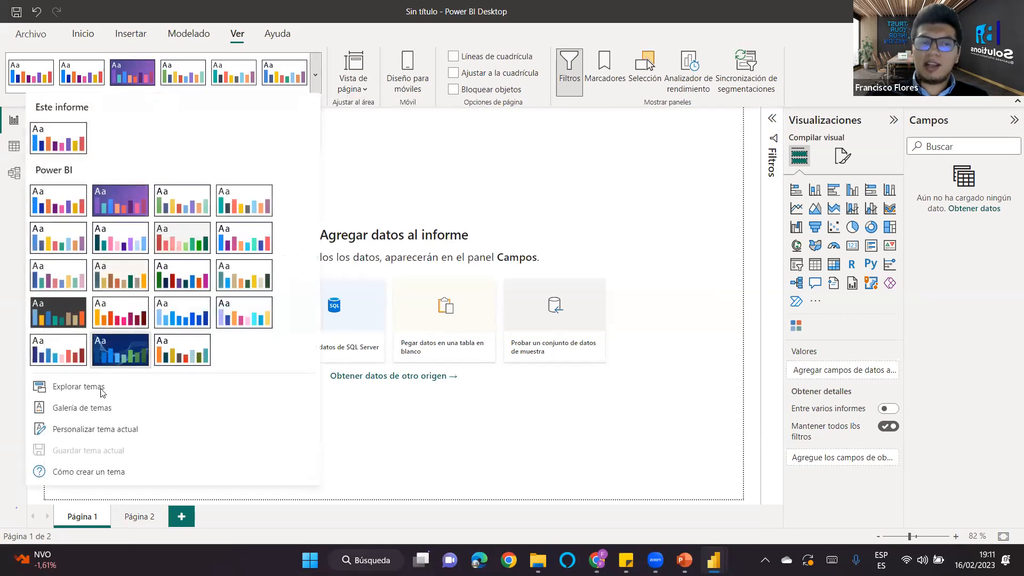
{"action": "left_click", "coordinate": [87, 430]}
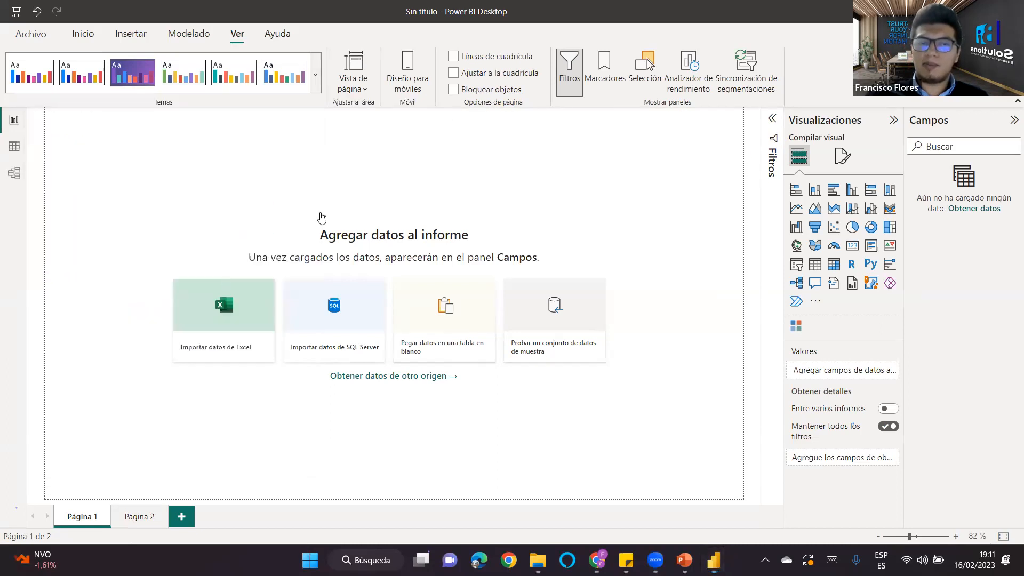
{"action": "left_click", "coordinate": [304, 162]}
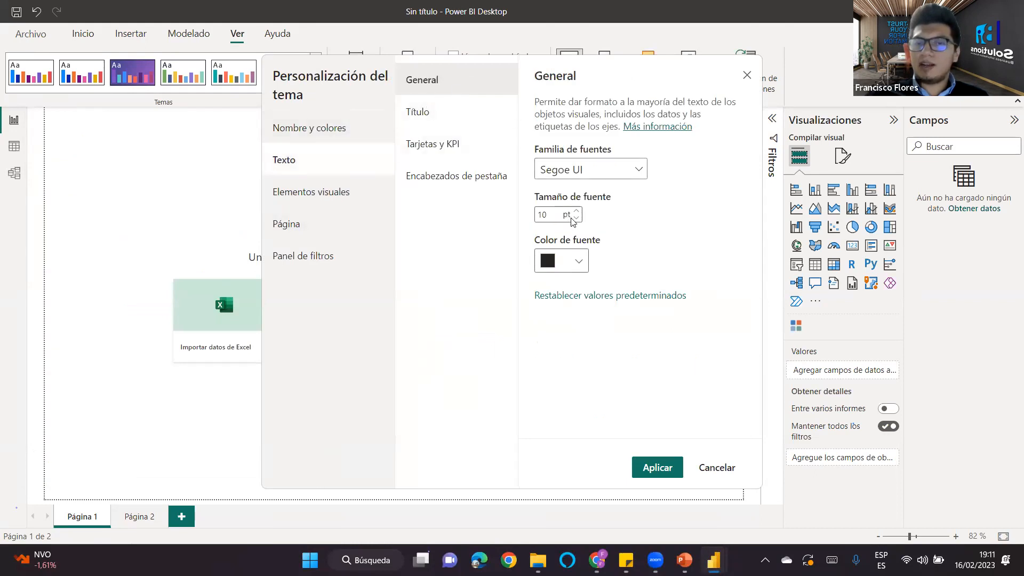
{"action": "left_click", "coordinate": [456, 116]}
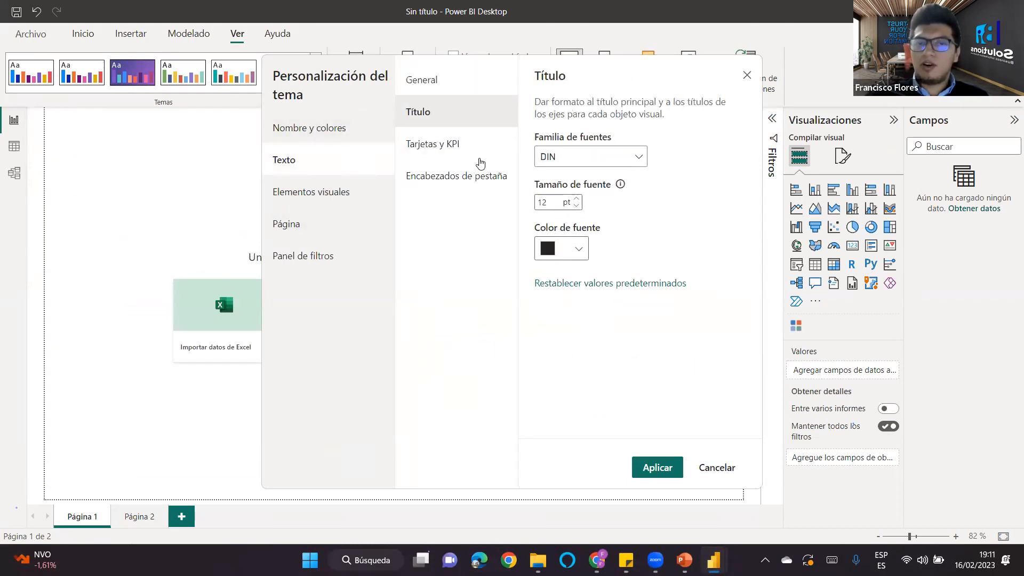
{"action": "left_click", "coordinate": [639, 157]}
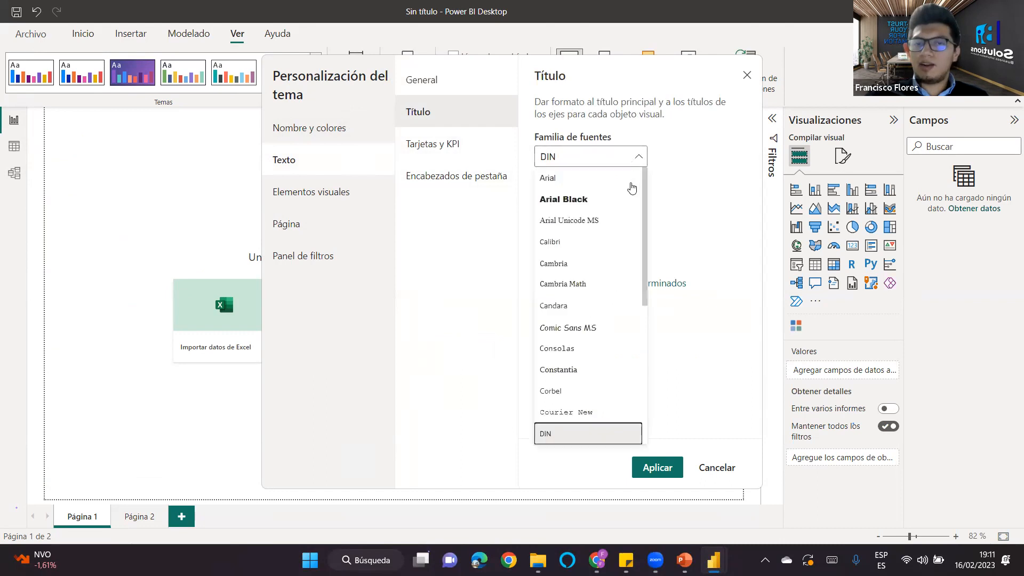
{"action": "left_click", "coordinate": [685, 229]}
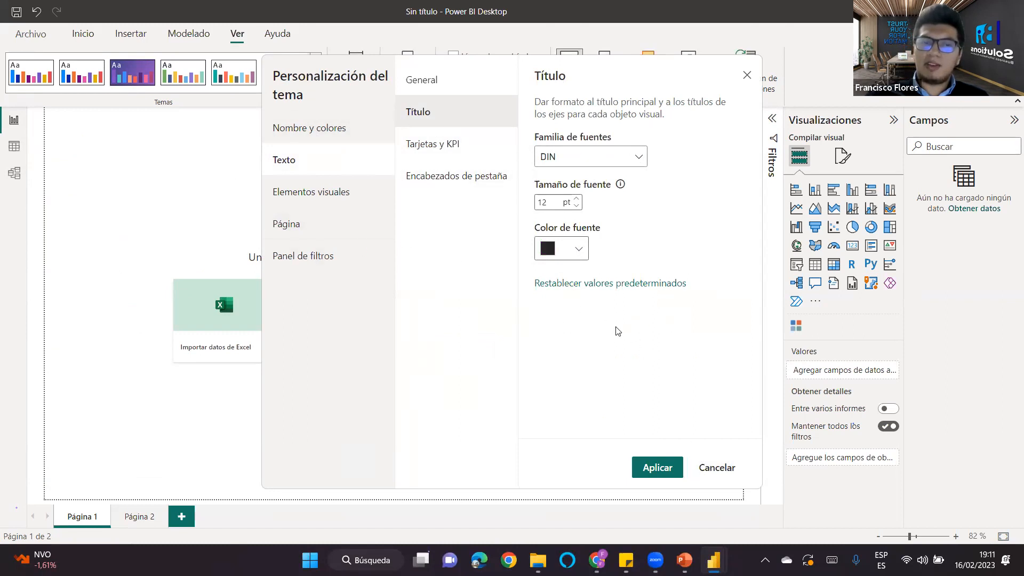
Examine the theme's filter pane, text, and name and color settings, and cancel the customization.
{"action": "left_click", "coordinate": [292, 193]}
{"action": "left_click", "coordinate": [320, 237]}
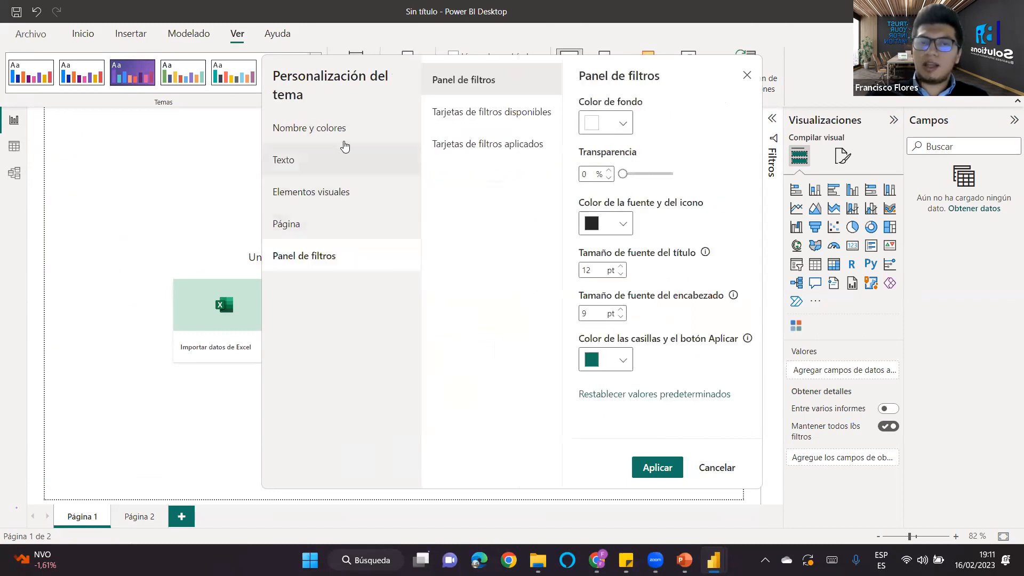
{"action": "left_click", "coordinate": [324, 129]}
{"action": "left_click", "coordinate": [324, 160]}
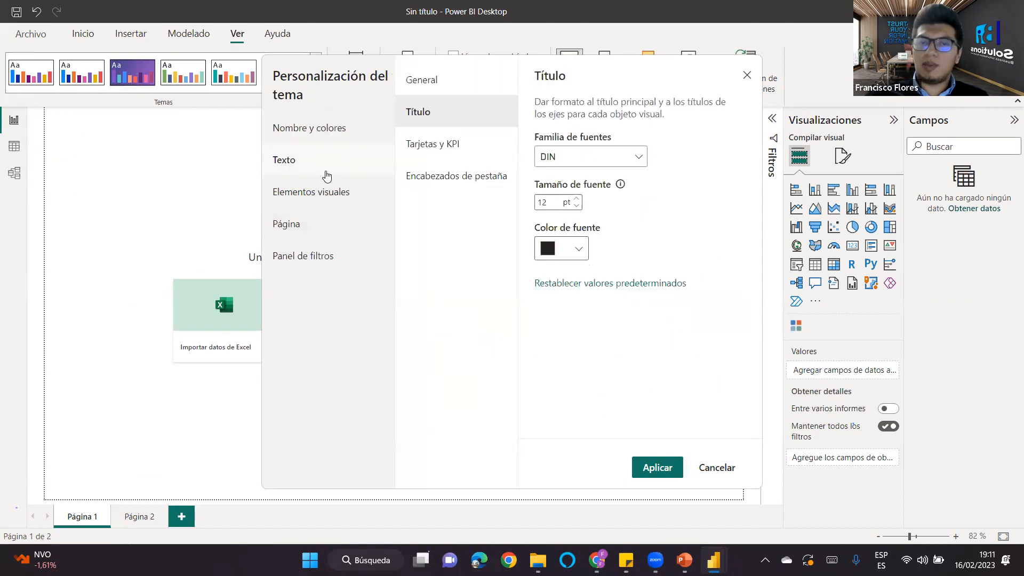
{"action": "left_click", "coordinate": [330, 139]}
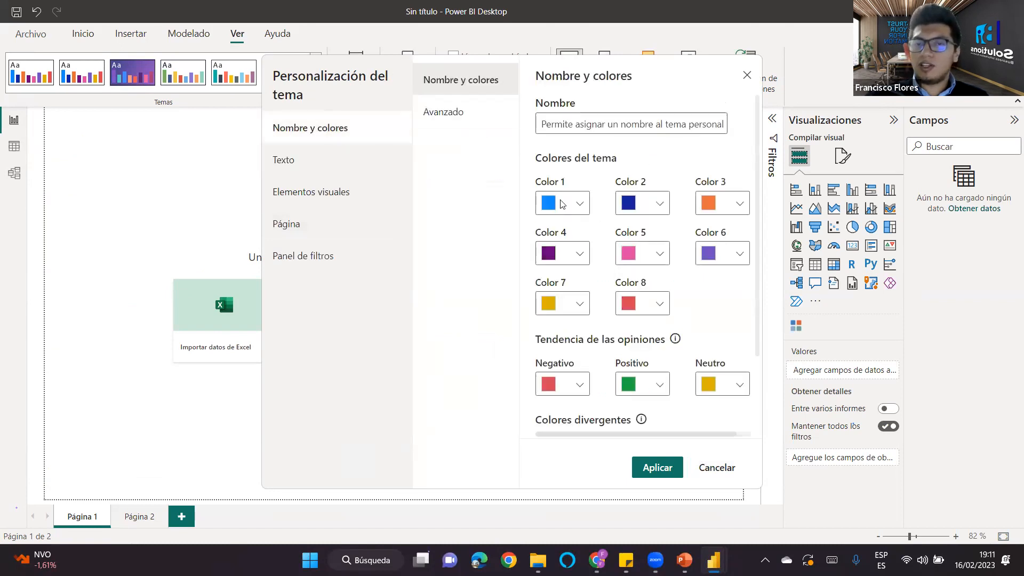
{"action": "left_click", "coordinate": [715, 467]}
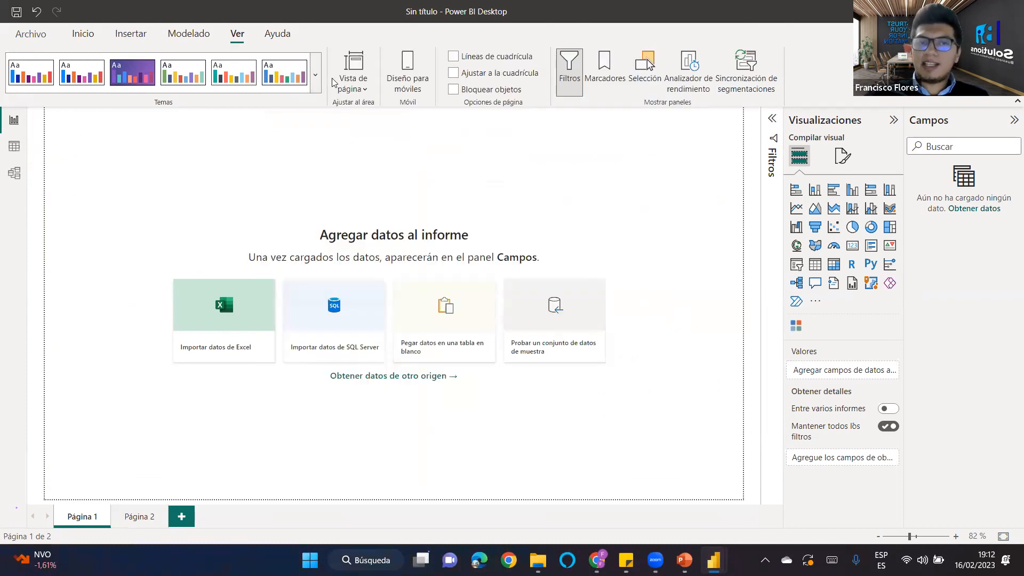
{"action": "left_click", "coordinate": [362, 89]}
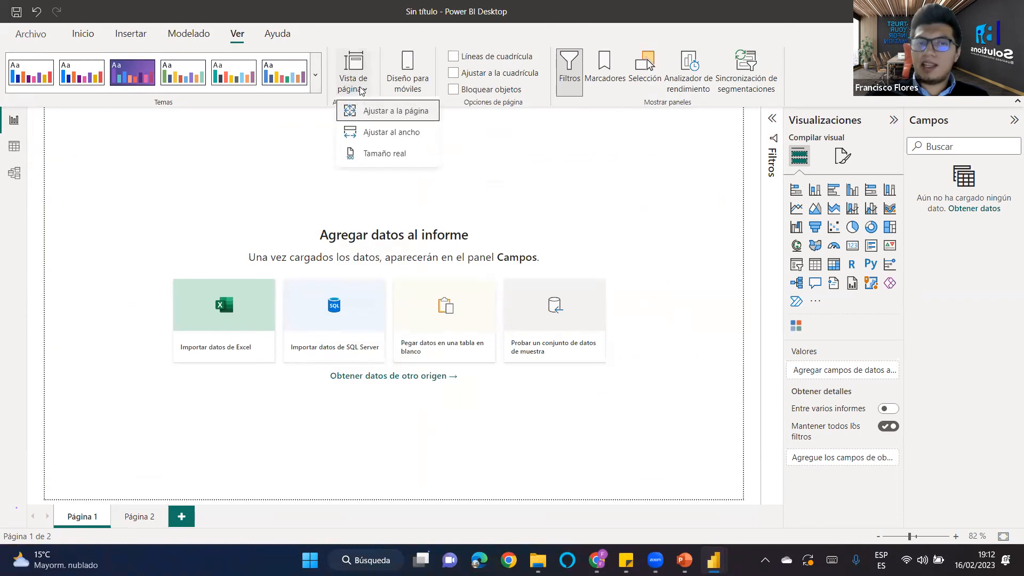
{"action": "left_click", "coordinate": [505, 155]}
{"action": "left_click", "coordinate": [347, 88]}
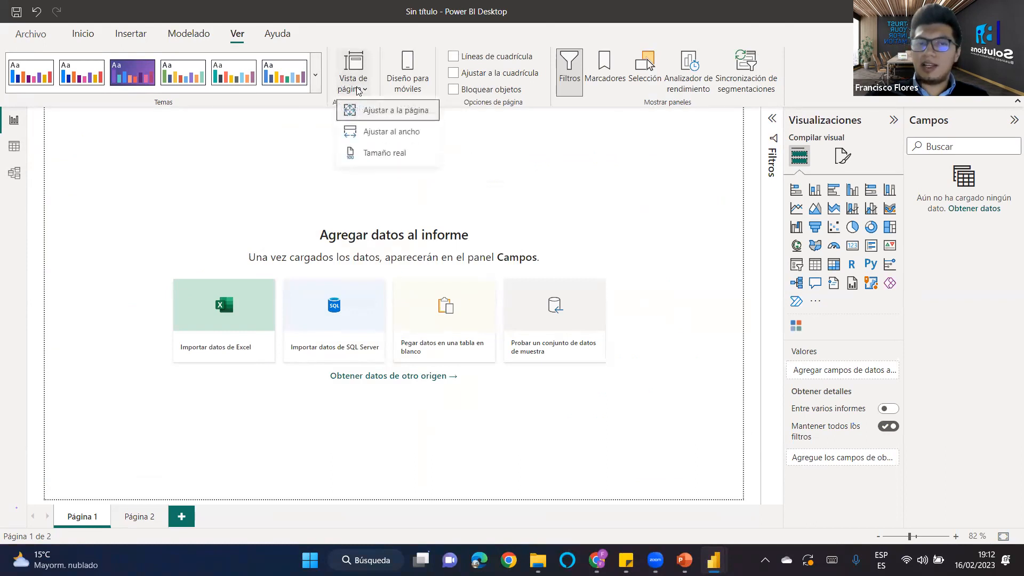
{"action": "left_click", "coordinate": [540, 160]}
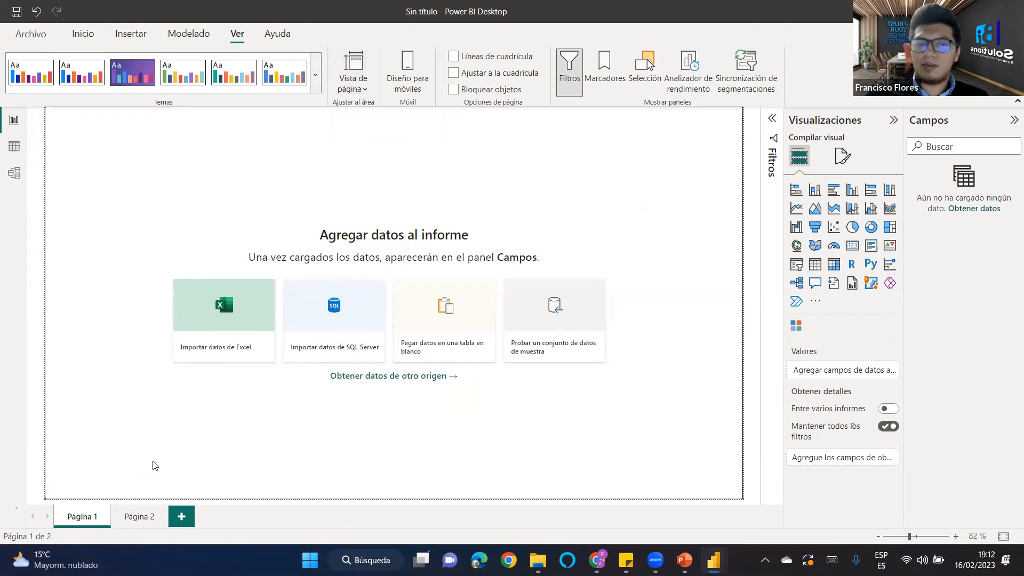
Try the fit-to-width and actual-size page views on Página 1, and return the page to Ajustar a la página.
{"action": "left_click", "coordinate": [357, 90]}
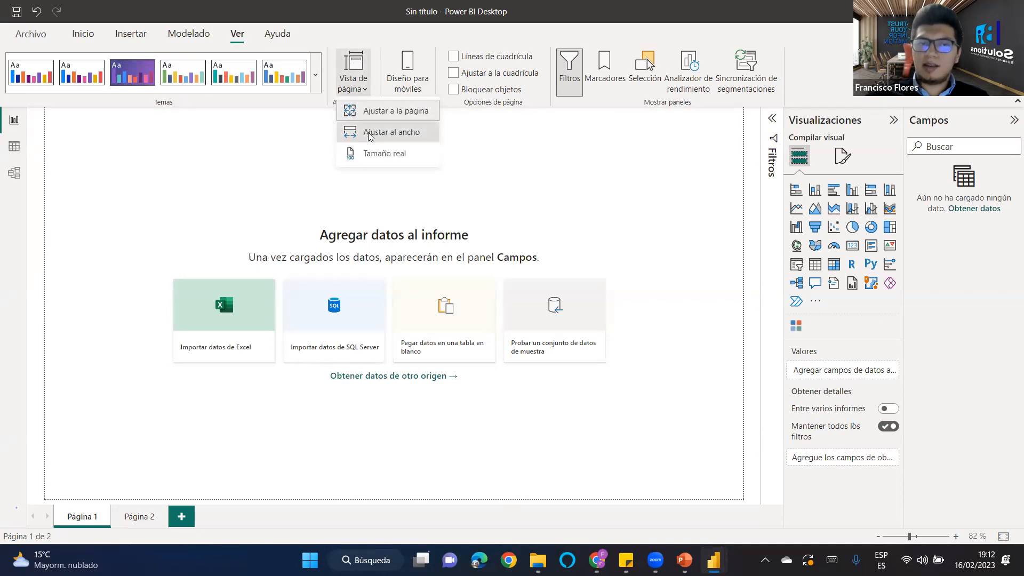
{"action": "left_click", "coordinate": [369, 132]}
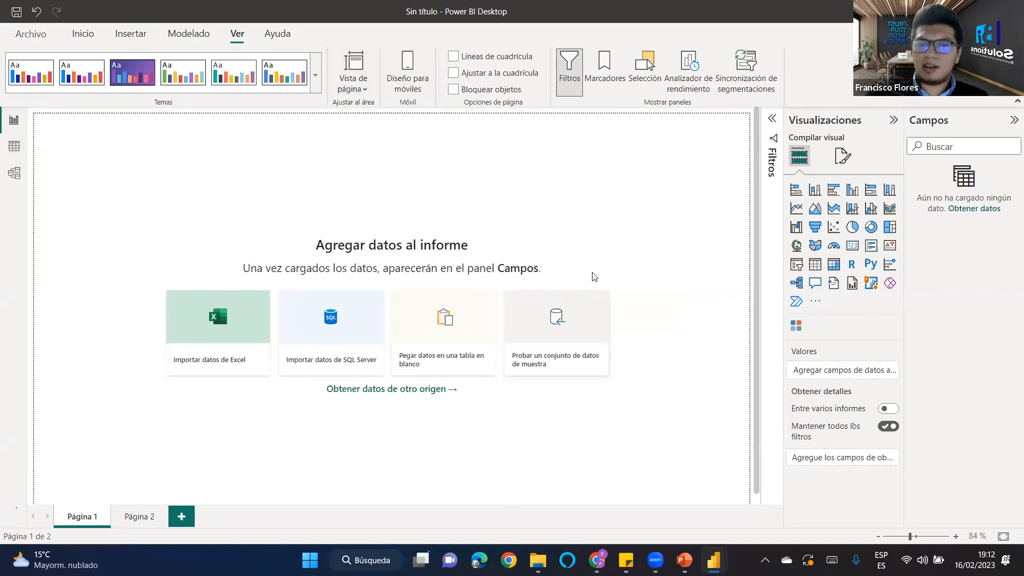
{"action": "left_click", "coordinate": [351, 89]}
{"action": "left_click", "coordinate": [369, 151]}
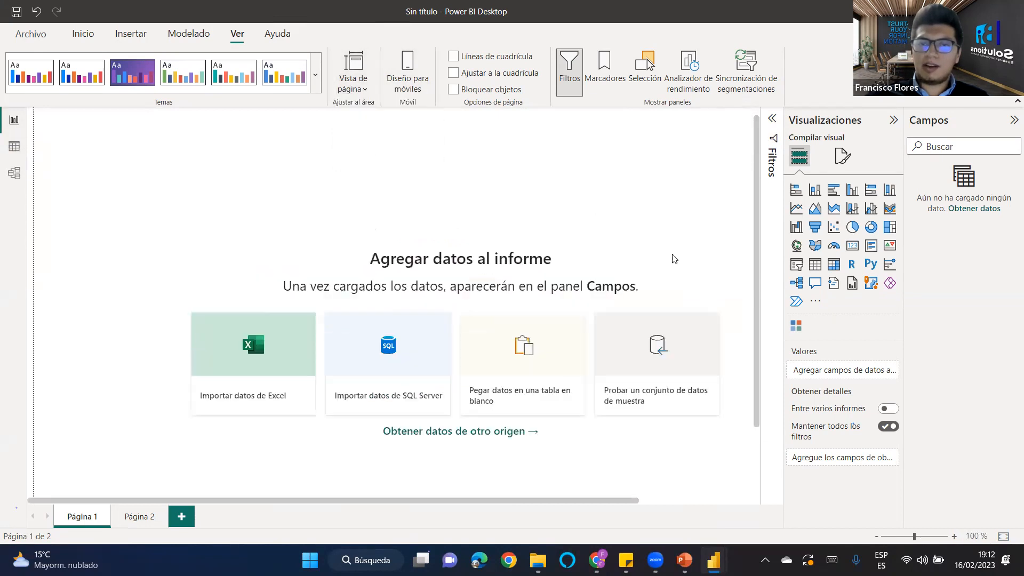
{"action": "scroll", "coordinate": [384, 240], "scroll_direction": "down", "scroll_amount": 2}
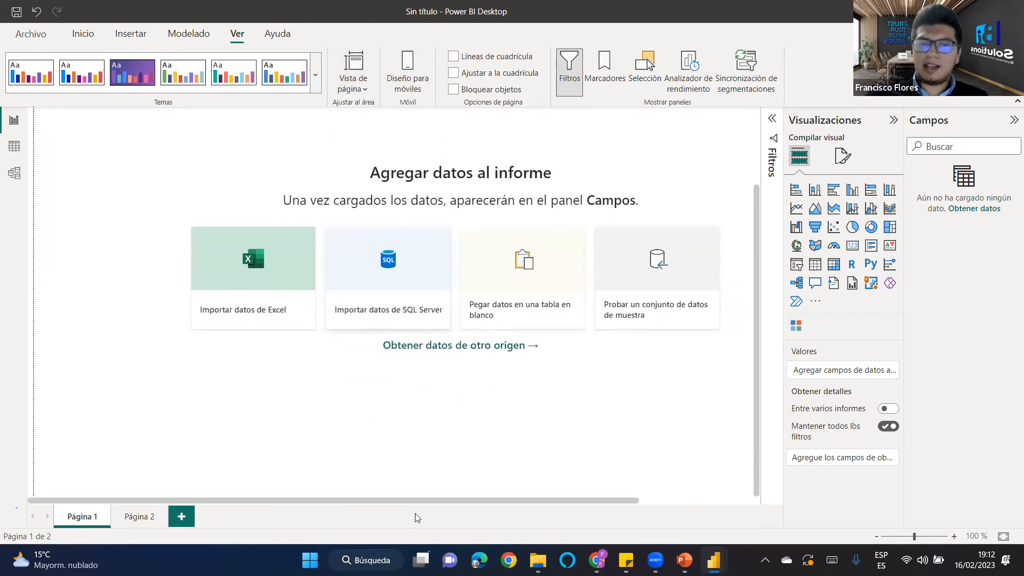
{"action": "left_click_drag", "start_coordinate": [566, 501], "coordinate": [666, 500]}
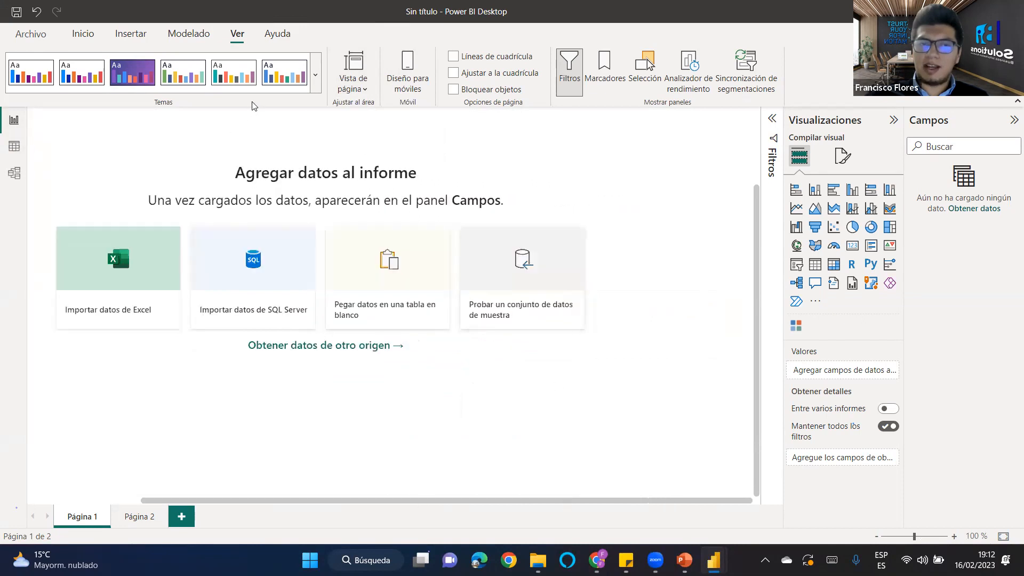
{"action": "left_click", "coordinate": [337, 85]}
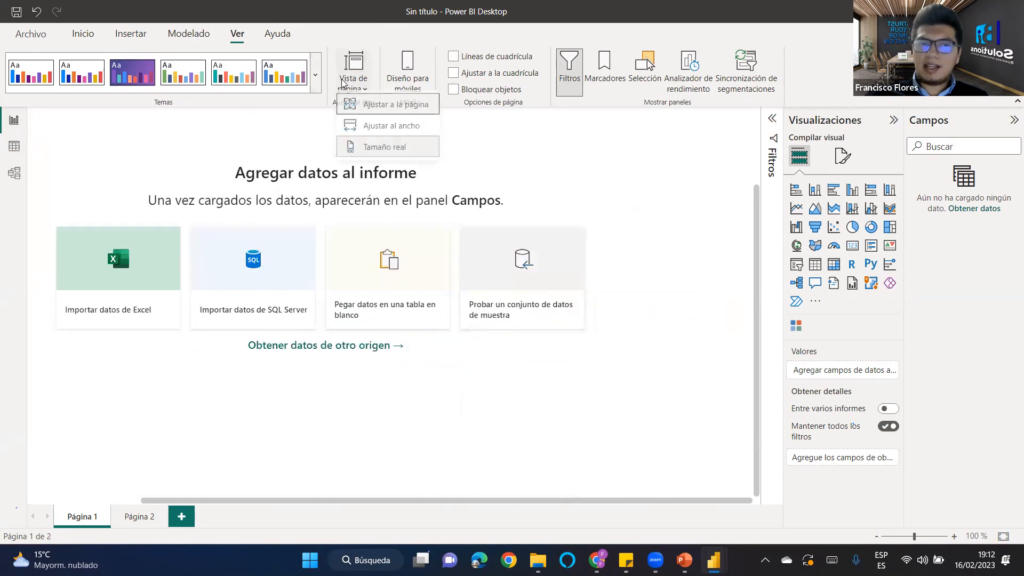
{"action": "left_click", "coordinate": [376, 112]}
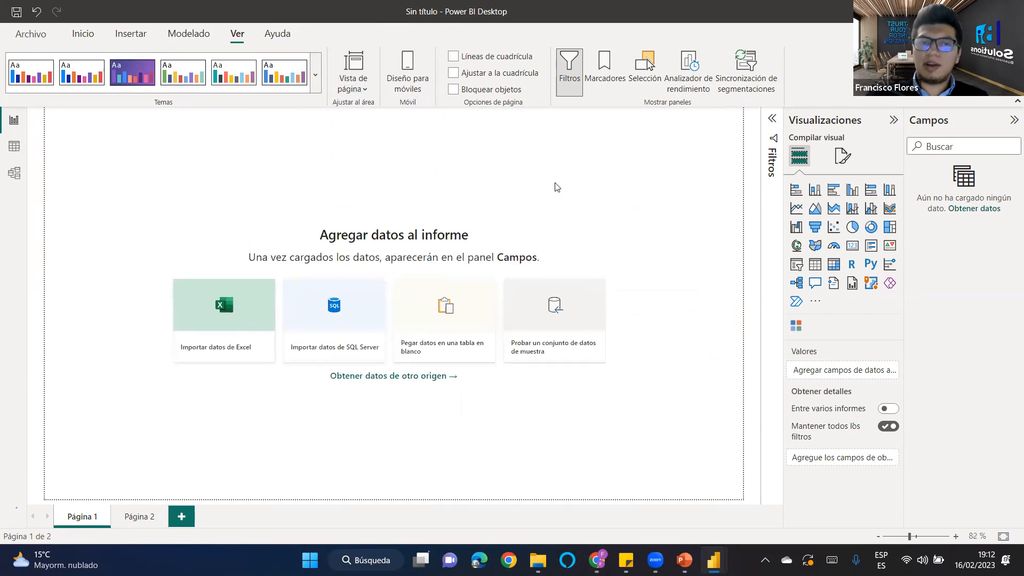
Open and leave the mobile layout, and turn gridlines, snap to grid and object locking on and back off.
{"action": "left_click", "coordinate": [407, 90]}
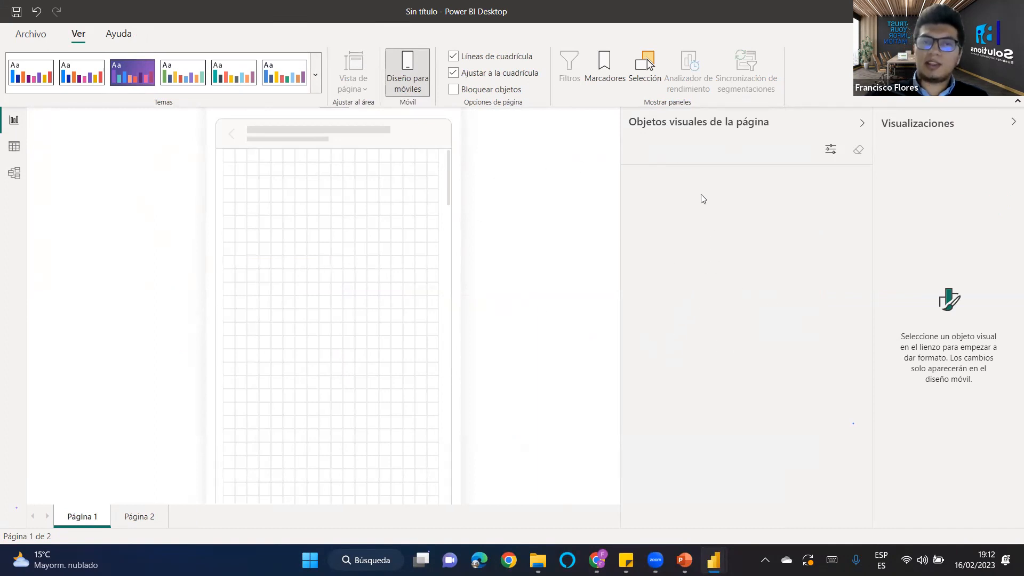
{"action": "left_click", "coordinate": [403, 65]}
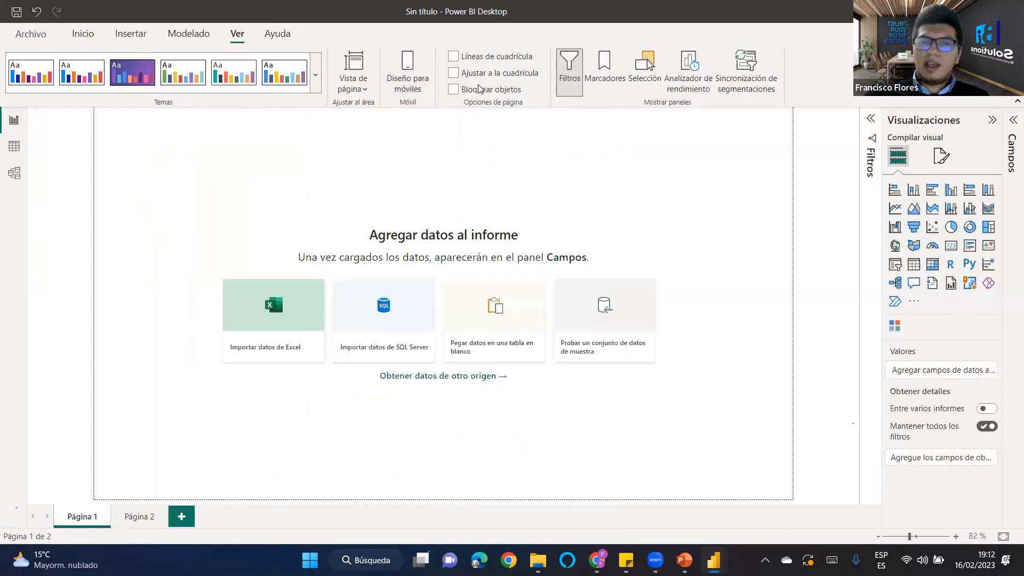
{"action": "left_click", "coordinate": [454, 56]}
{"action": "left_click", "coordinate": [454, 72]}
{"action": "left_click", "coordinate": [454, 89]}
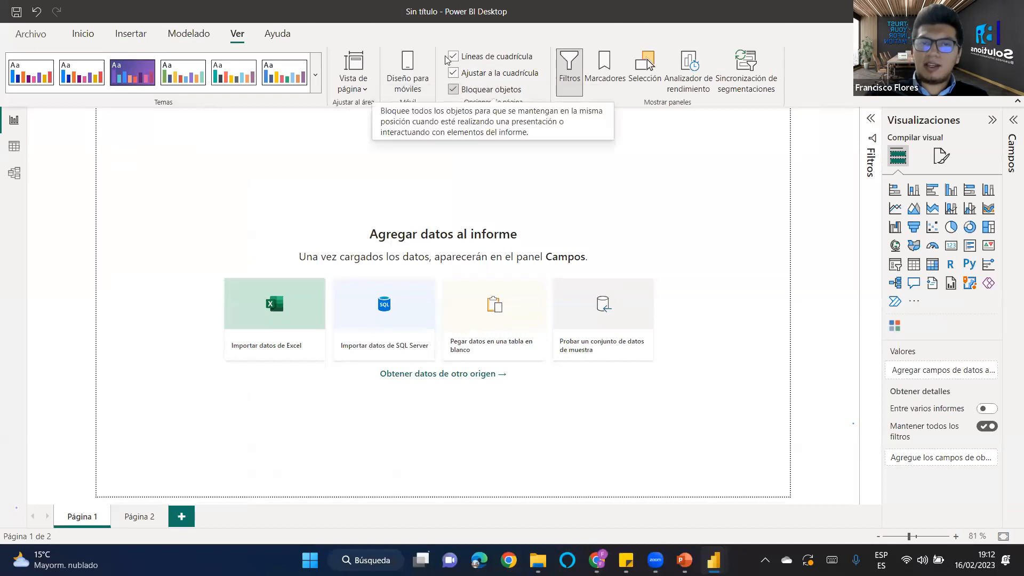
{"action": "left_click", "coordinate": [453, 56]}
{"action": "left_click", "coordinate": [454, 72]}
{"action": "left_click", "coordinate": [453, 89]}
{"action": "left_click", "coordinate": [453, 90]}
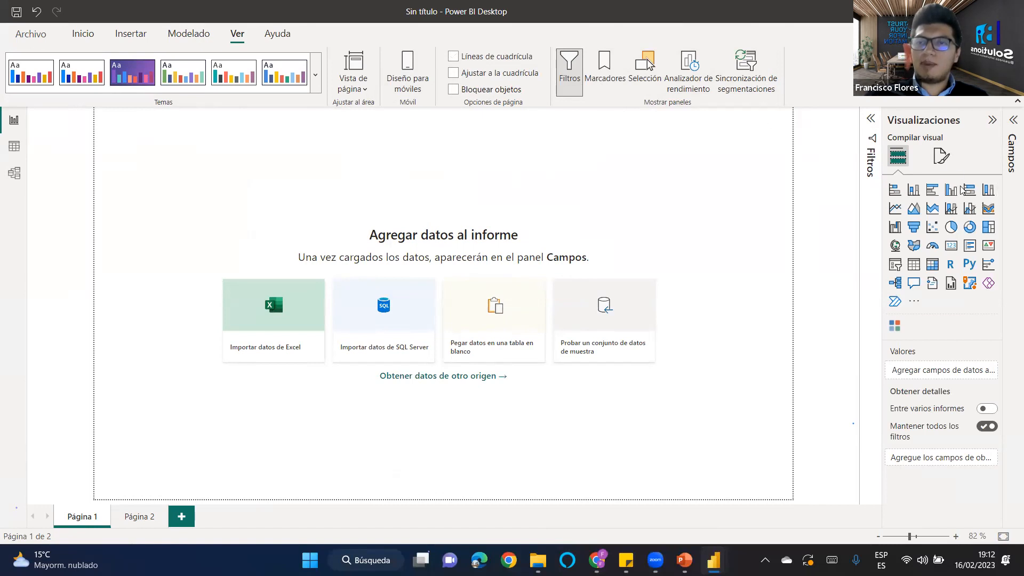
Expand the Campos and Filtros panes, and hide and show the Filtros pane again.
{"action": "left_click", "coordinate": [1012, 120]}
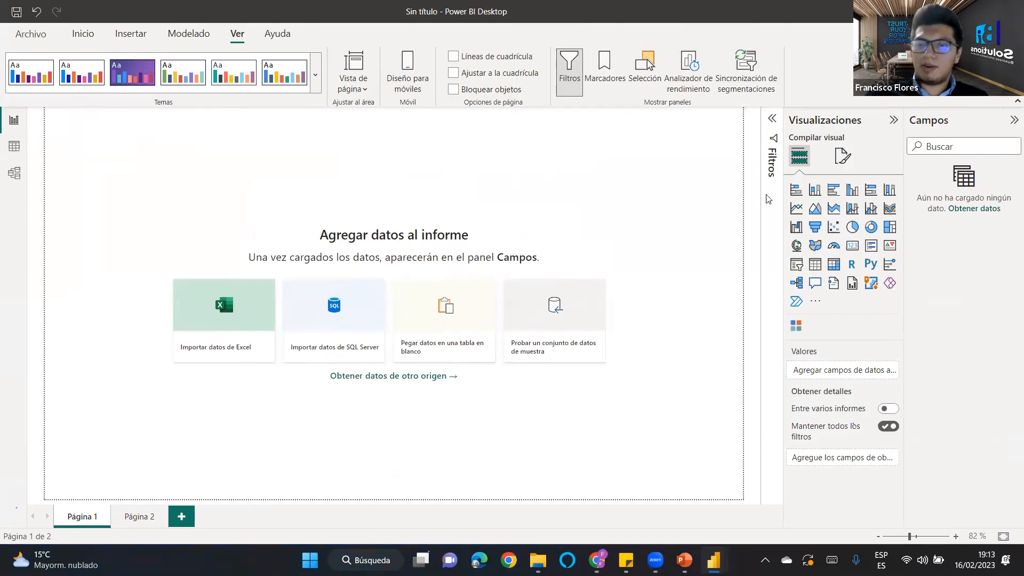
{"action": "left_click", "coordinate": [772, 121]}
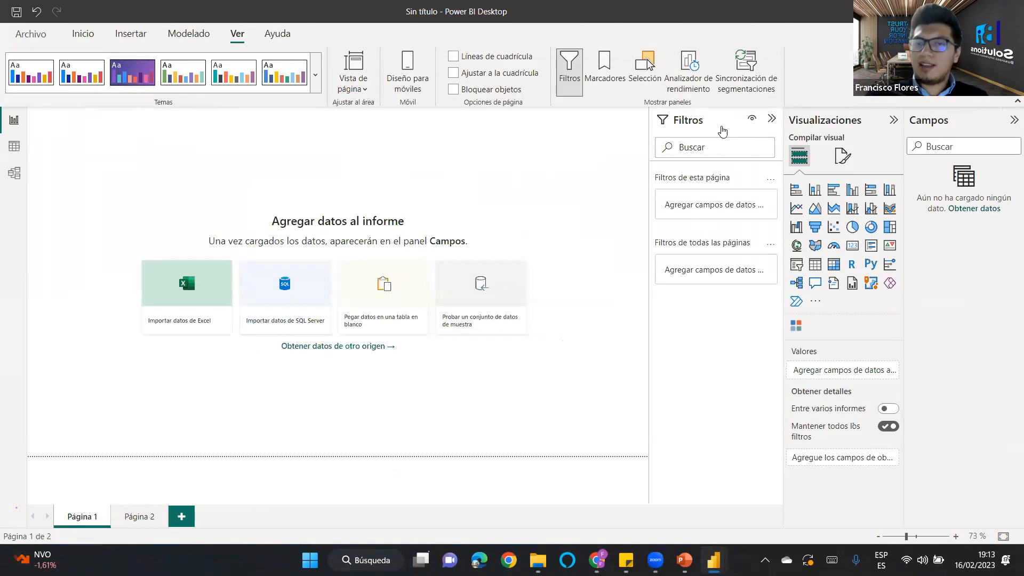
{"action": "left_click", "coordinate": [568, 83]}
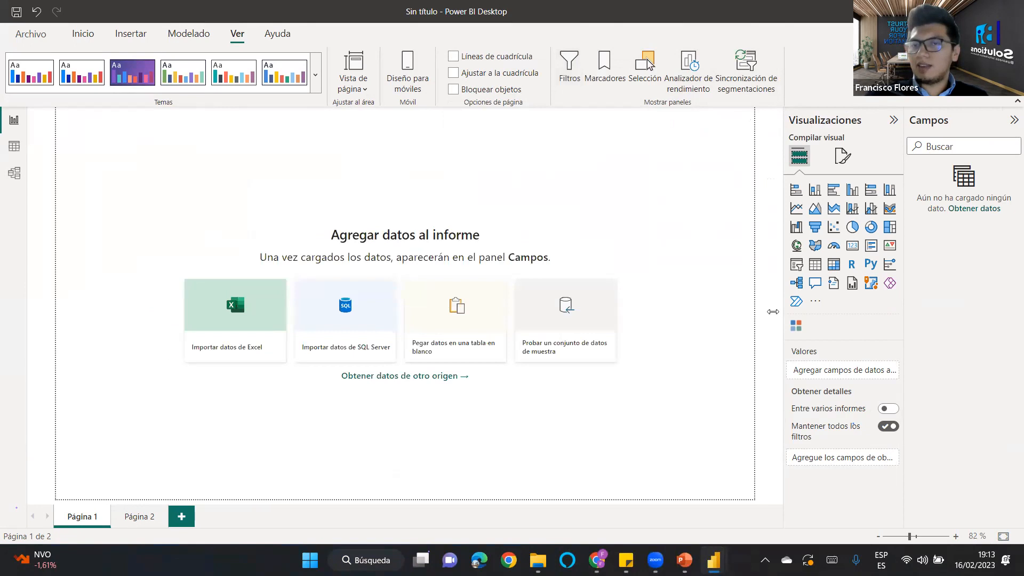
{"action": "left_click", "coordinate": [569, 75]}
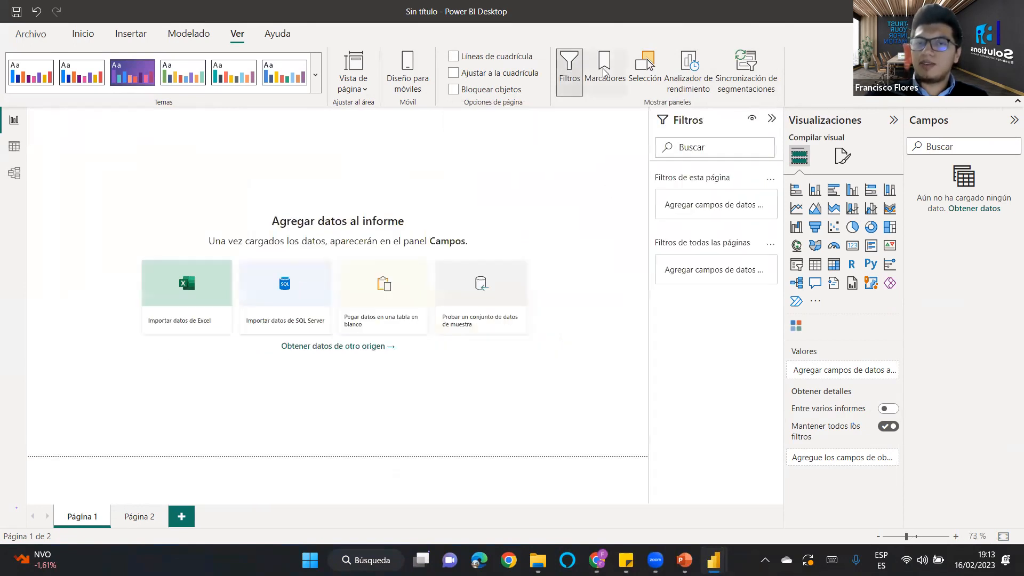
Show the bookmarks, selection, performance analyzer and slicer synchronization panes.
{"action": "left_click", "coordinate": [605, 69]}
{"action": "left_click", "coordinate": [649, 66]}
{"action": "left_click", "coordinate": [689, 67]}
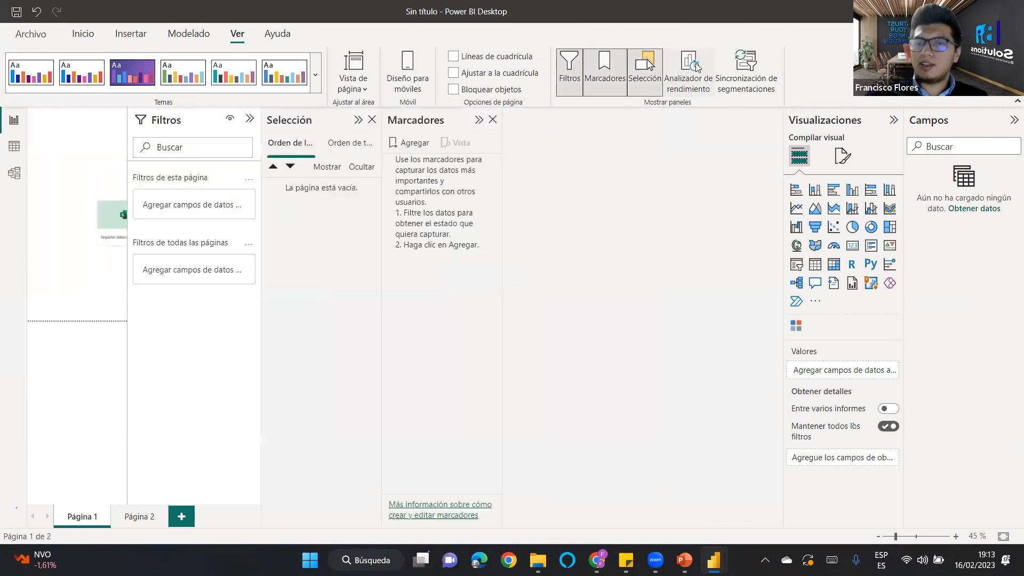
{"action": "left_click", "coordinate": [752, 65]}
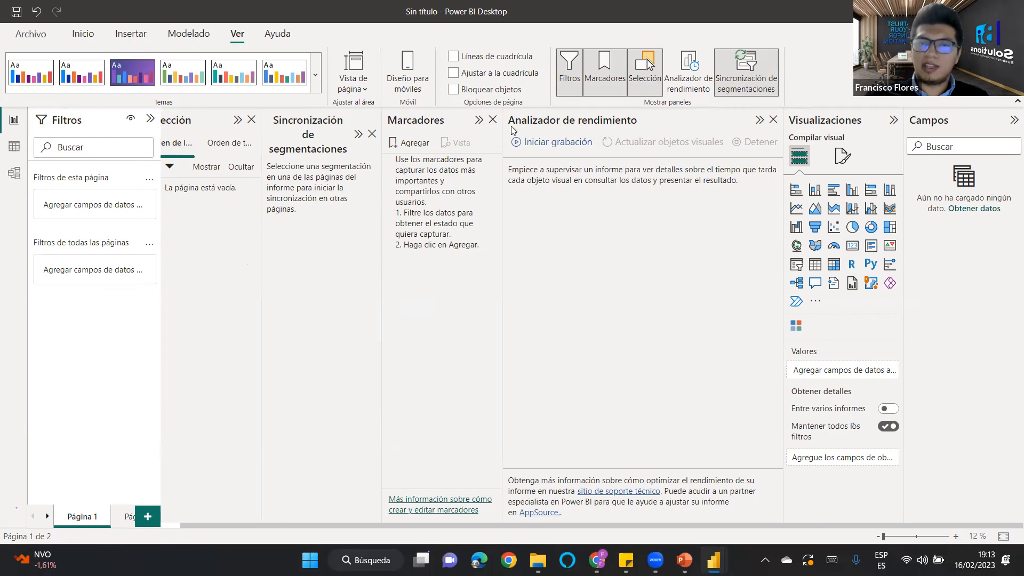
Hide the filters, bookmarks, performance analyzer and selection panes.
{"action": "left_click", "coordinate": [570, 80]}
{"action": "left_click", "coordinate": [594, 80]}
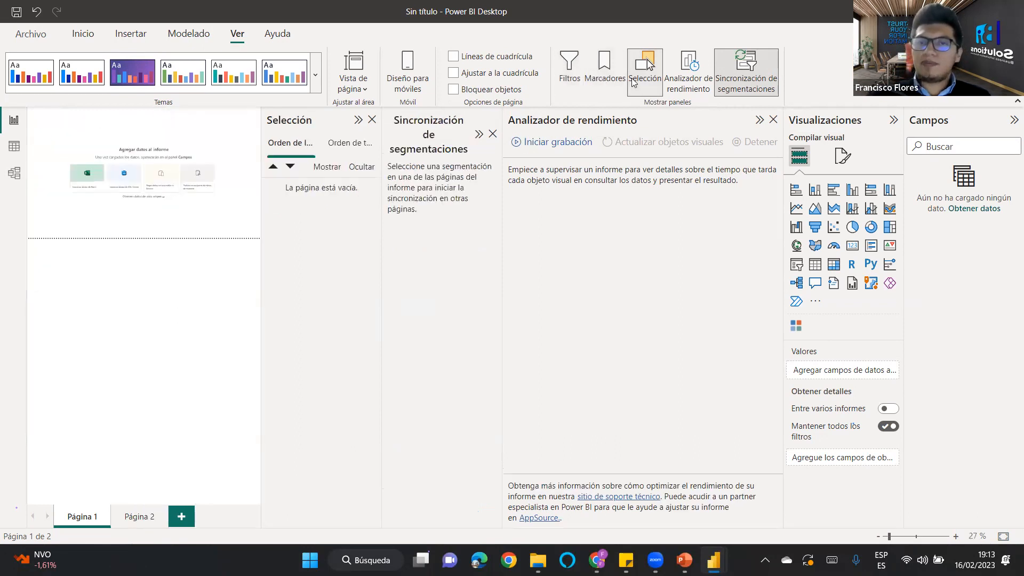
{"action": "left_click", "coordinate": [688, 75]}
{"action": "left_click", "coordinate": [644, 79]}
{"action": "left_click", "coordinate": [645, 79]}
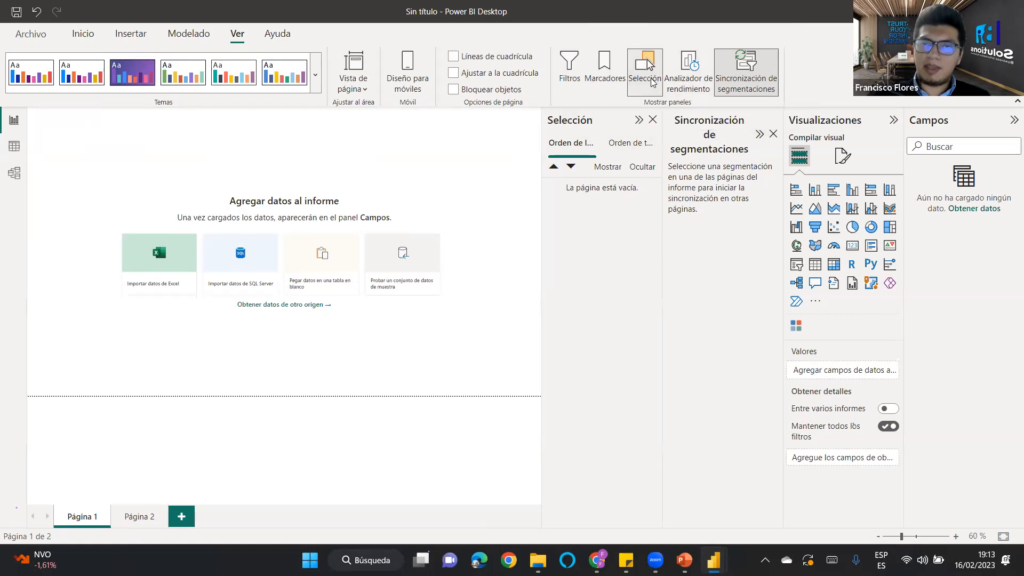
{"action": "left_click", "coordinate": [651, 80]}
Show the performance analyzer pane again, and close it together with the slicer synchronization pane.
{"action": "left_click", "coordinate": [688, 75]}
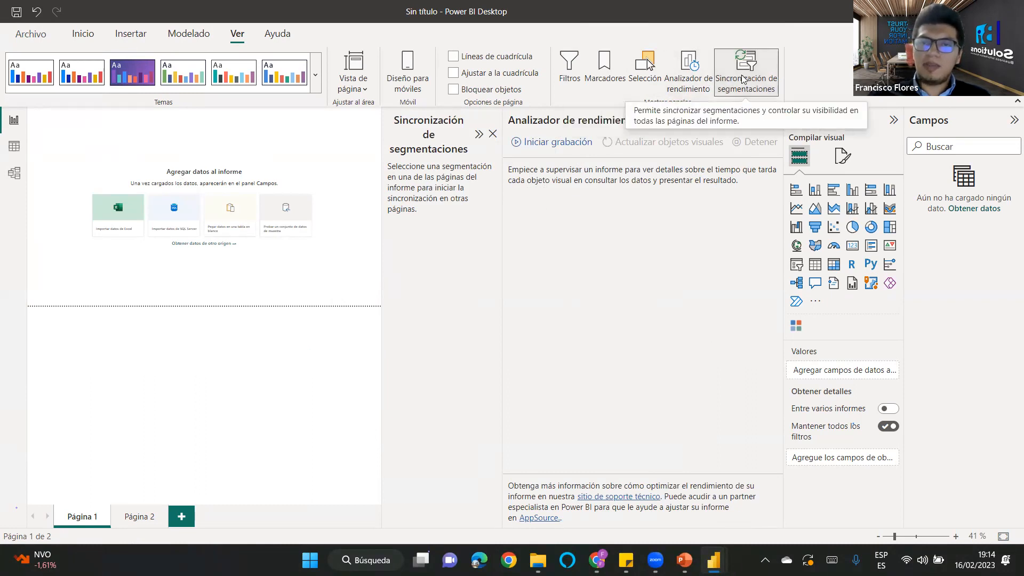
{"action": "left_click", "coordinate": [698, 80]}
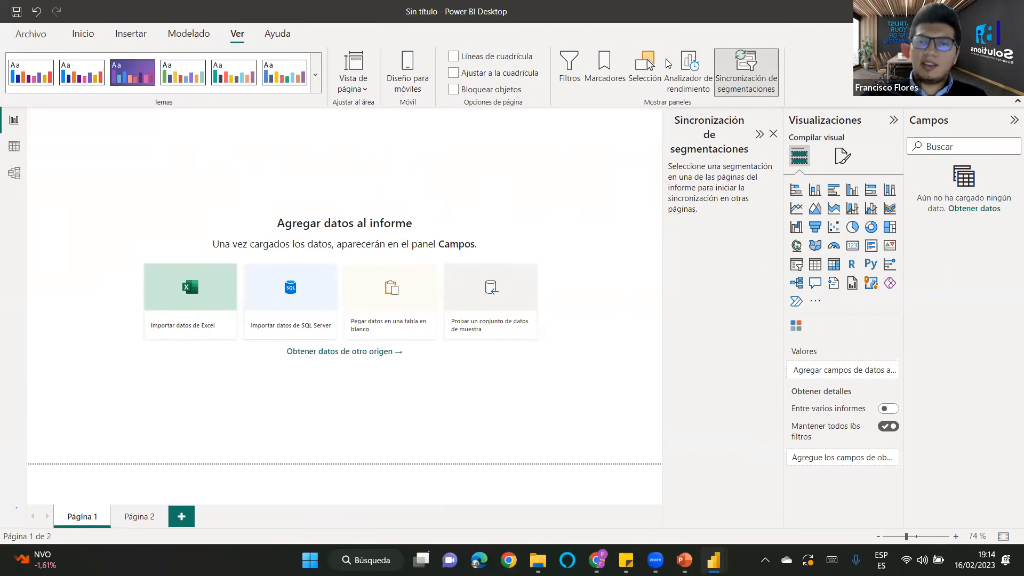
{"action": "left_click", "coordinate": [746, 67]}
{"action": "scroll", "coordinate": [297, 61], "scroll_direction": "down", "scroll_amount": 1}
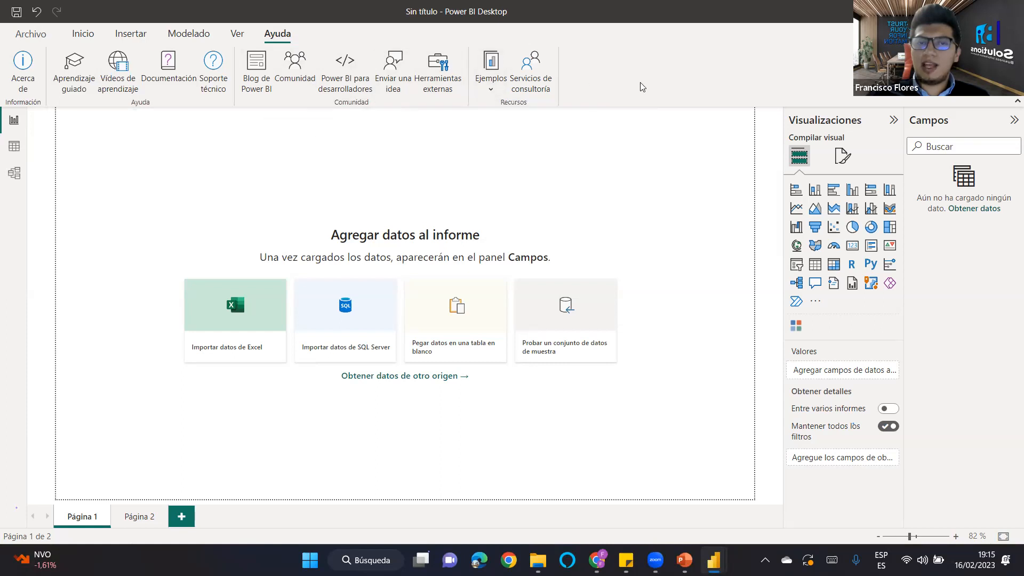
Open the full list of data sources and examine the Archivo and Base de datos connectors.
{"action": "left_click", "coordinate": [83, 34]}
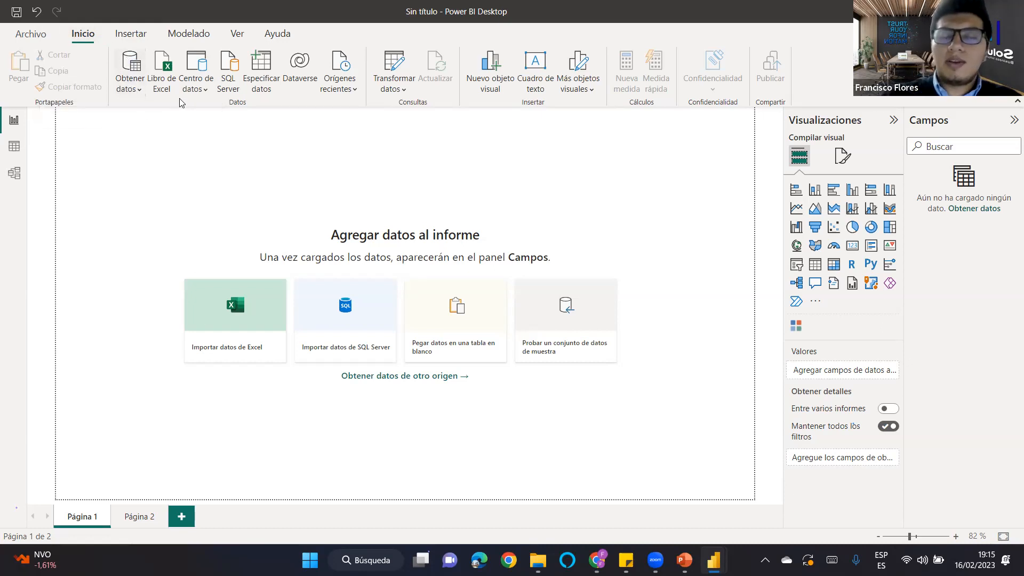
{"action": "left_click", "coordinate": [132, 89]}
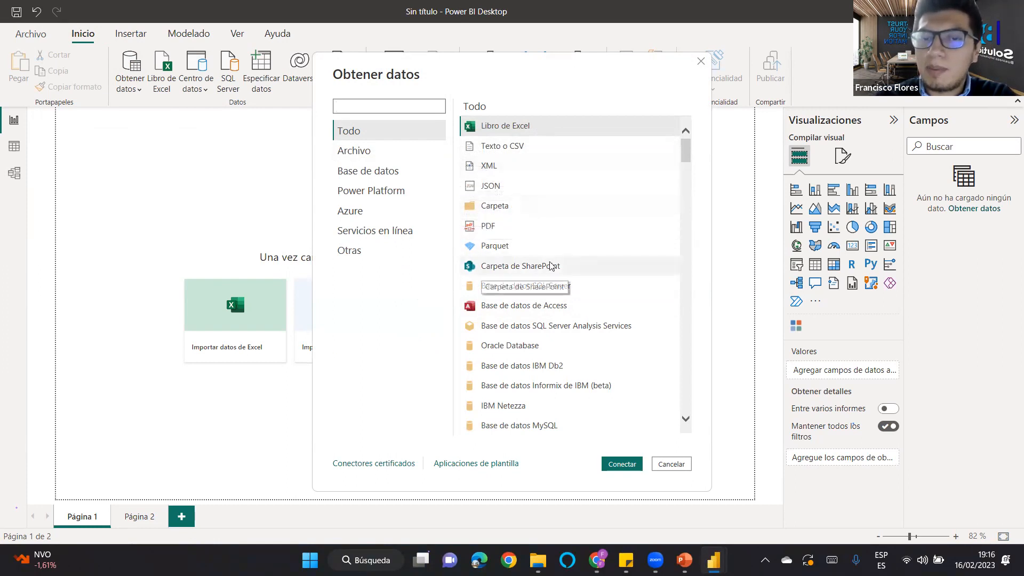
{"action": "left_click", "coordinate": [381, 154]}
{"action": "left_click", "coordinate": [378, 173]}
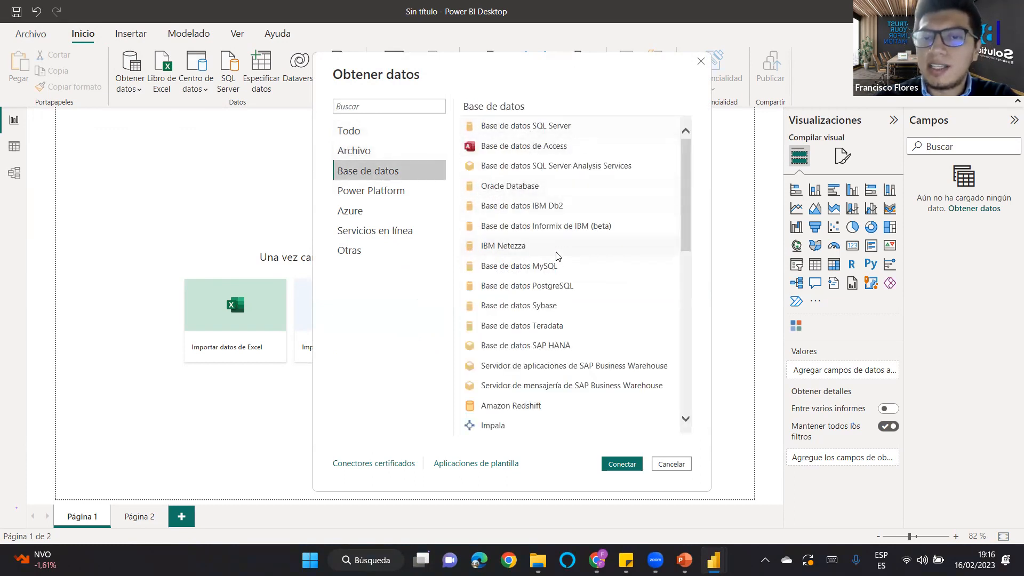
{"action": "scroll", "coordinate": [585, 260], "scroll_direction": "down", "scroll_amount": 2}
{"action": "scroll", "coordinate": [586, 260], "scroll_direction": "down", "scroll_amount": 1}
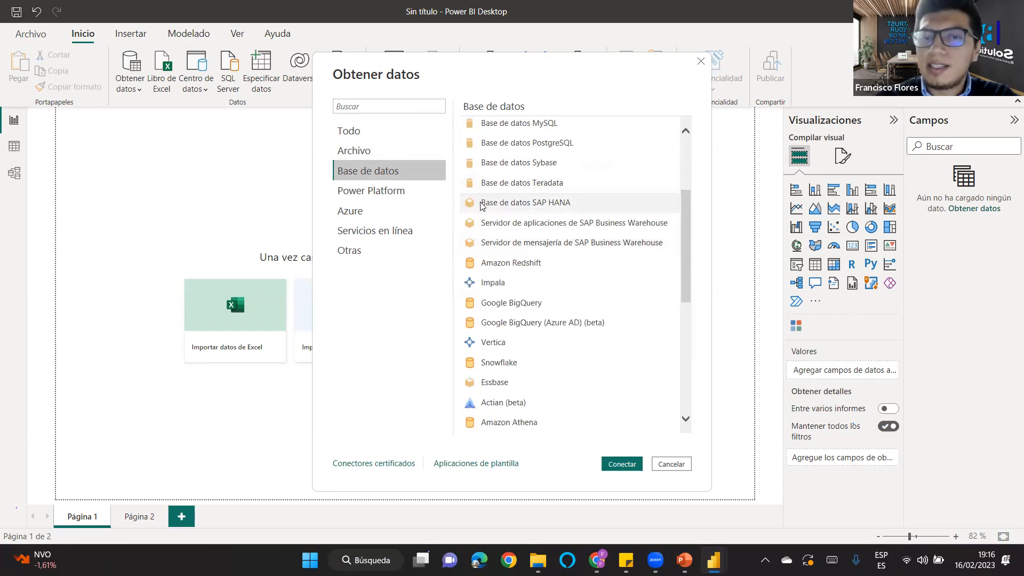
{"action": "scroll", "coordinate": [612, 205], "scroll_direction": "down", "scroll_amount": 2}
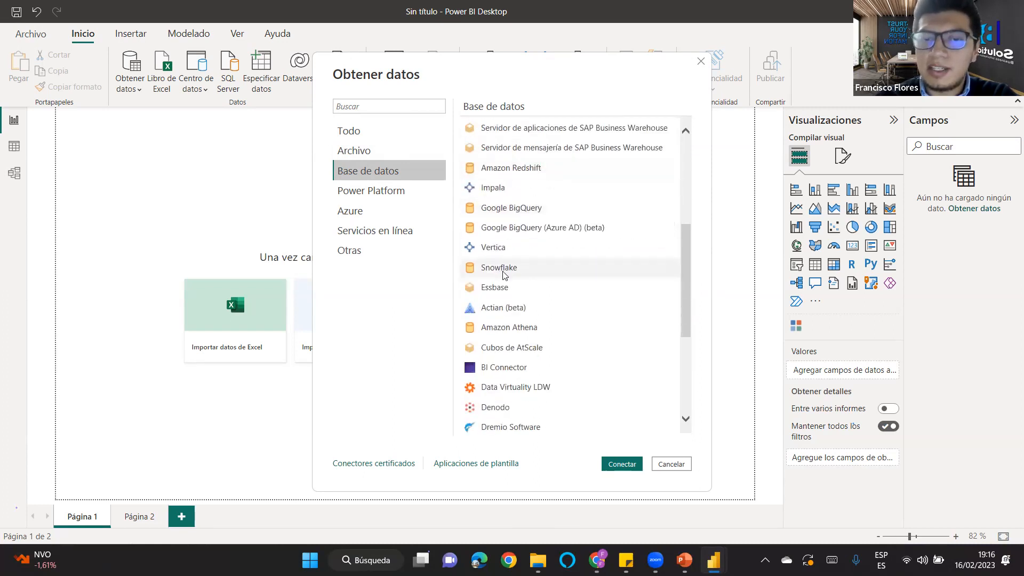
{"action": "scroll", "coordinate": [548, 259], "scroll_direction": "down", "scroll_amount": 1}
Examine the available Power Platform and Azure data connectors.
{"action": "left_click", "coordinate": [382, 198]}
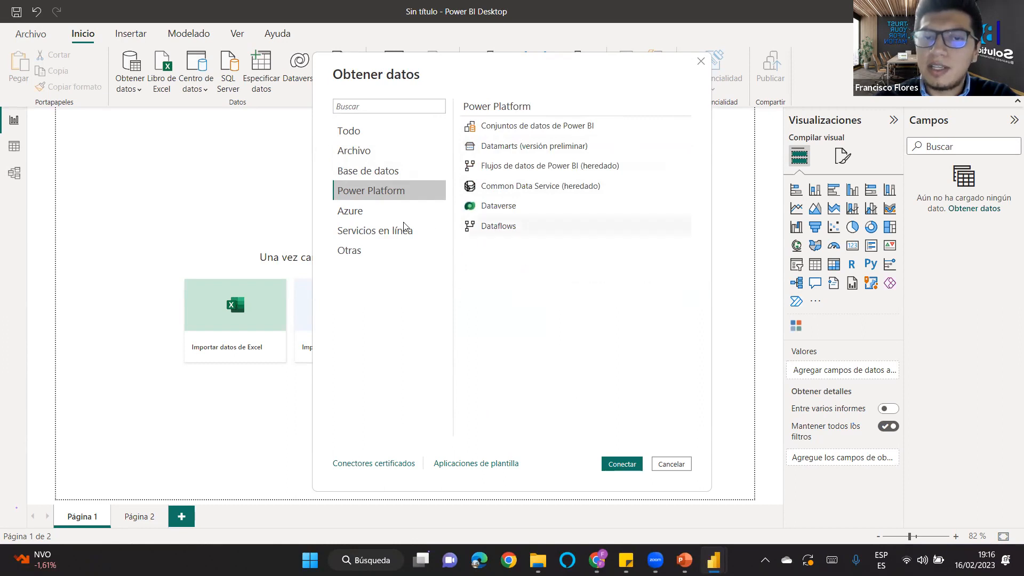
{"action": "left_click", "coordinate": [369, 210]}
{"action": "scroll", "coordinate": [645, 203], "scroll_direction": "down", "scroll_amount": 1}
{"action": "scroll", "coordinate": [648, 210], "scroll_direction": "up", "scroll_amount": 1}
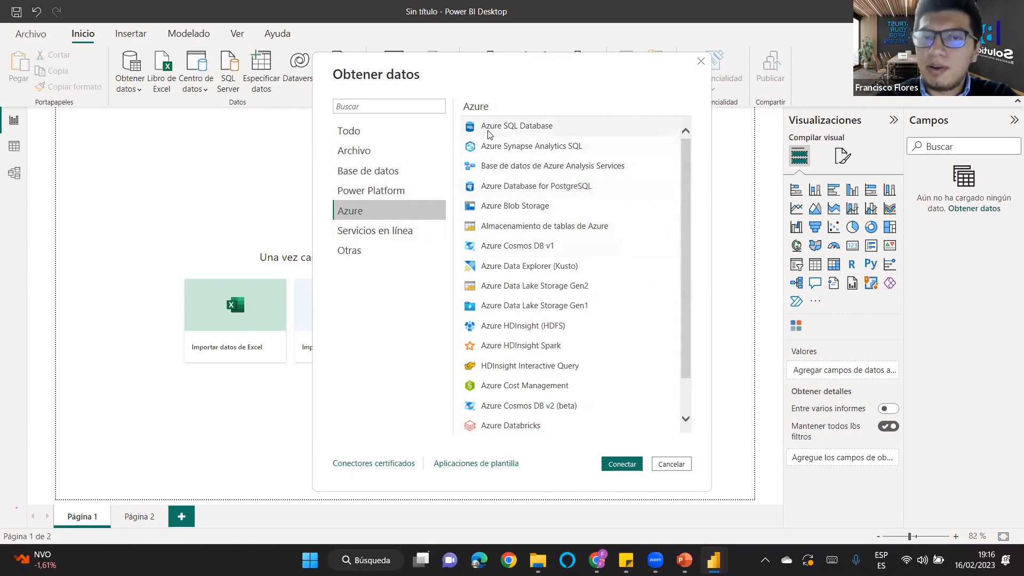
{"action": "scroll", "coordinate": [613, 216], "scroll_direction": "down", "scroll_amount": 1}
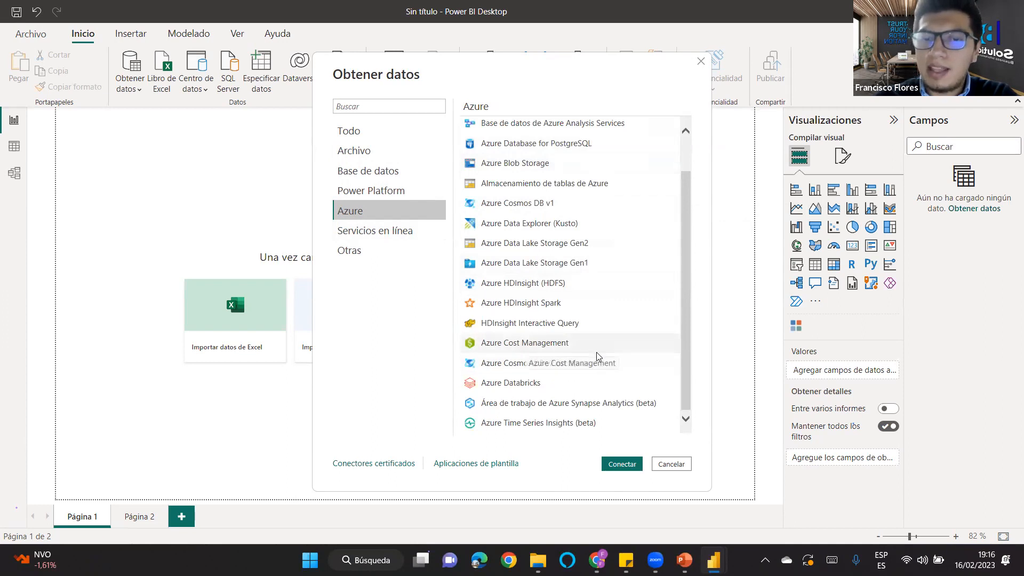
{"action": "scroll", "coordinate": [588, 267], "scroll_direction": "up", "scroll_amount": 1}
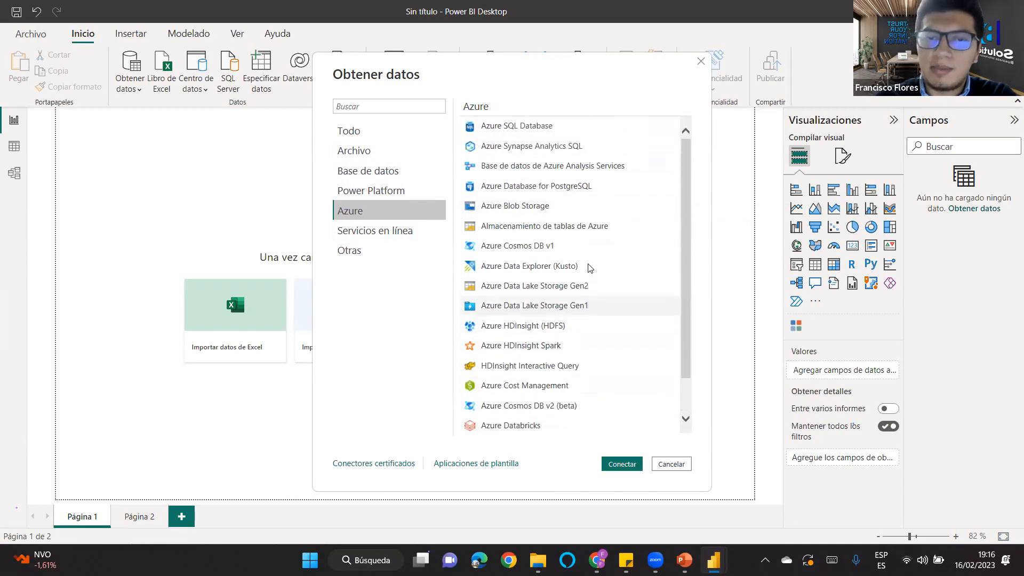
Examine the connectors available under Servicios en línea.
{"action": "left_click", "coordinate": [393, 234]}
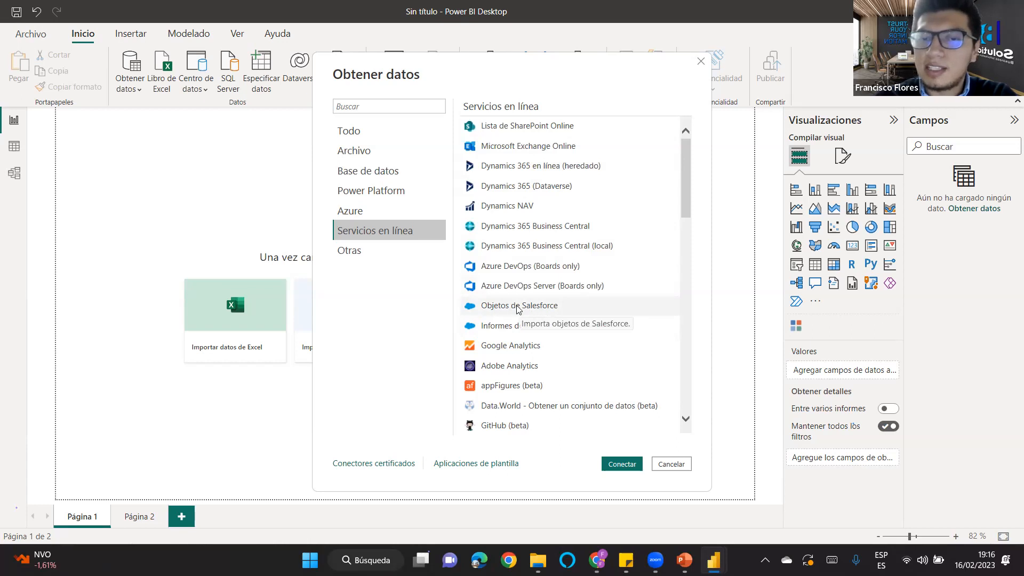
{"action": "scroll", "coordinate": [541, 304], "scroll_direction": "down", "scroll_amount": 4}
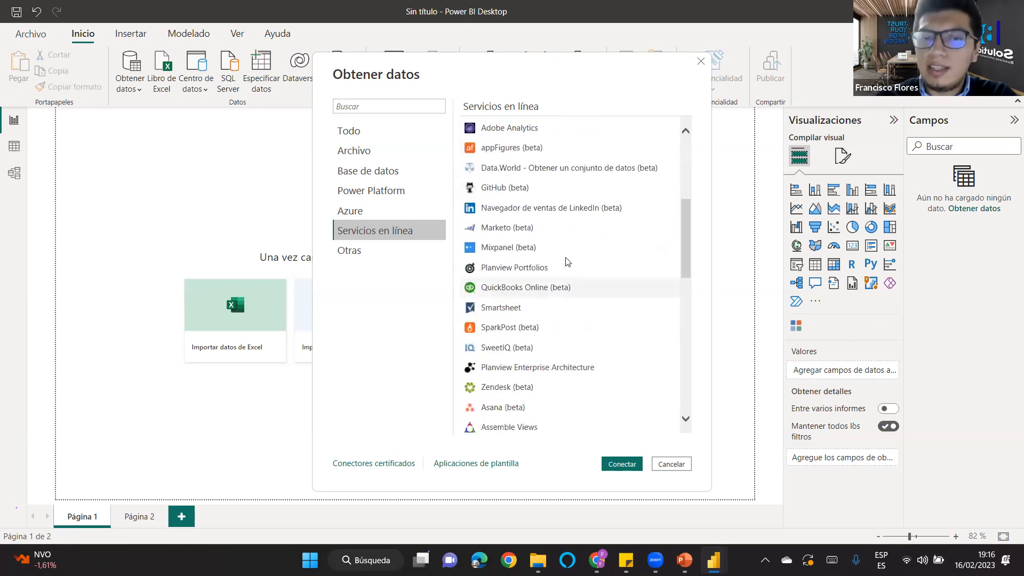
{"action": "scroll", "coordinate": [569, 245], "scroll_direction": "down", "scroll_amount": 3}
{"action": "scroll", "coordinate": [576, 243], "scroll_direction": "up", "scroll_amount": 4}
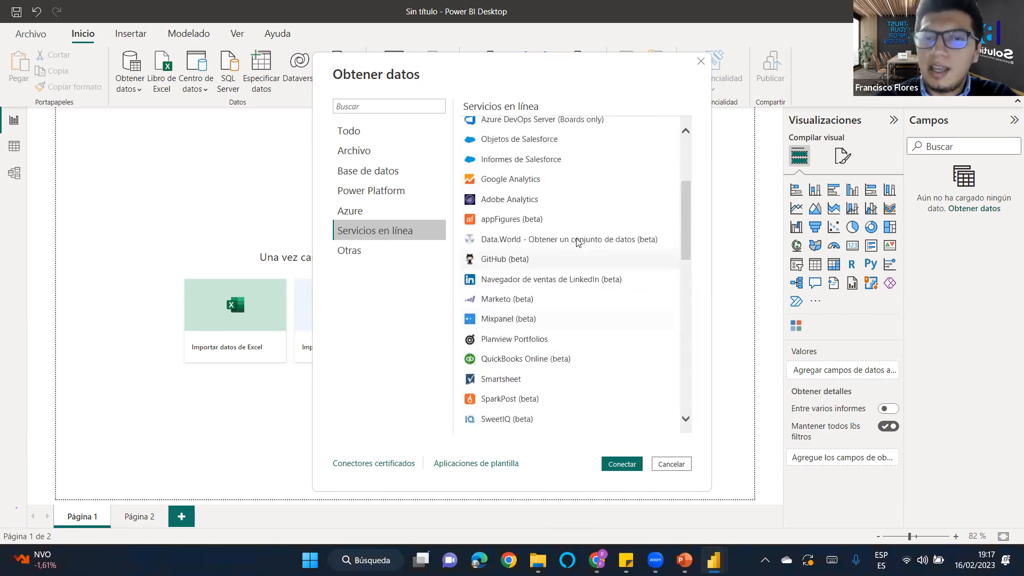
{"action": "scroll", "coordinate": [578, 243], "scroll_direction": "up", "scroll_amount": 3}
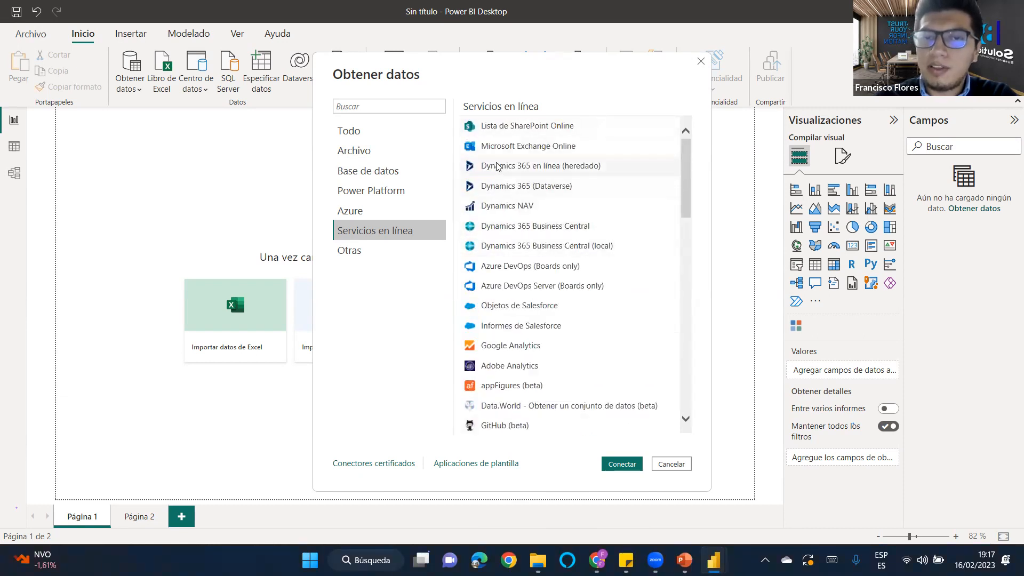
Examine the connectors available in the Otras category.
{"action": "left_click", "coordinate": [365, 254]}
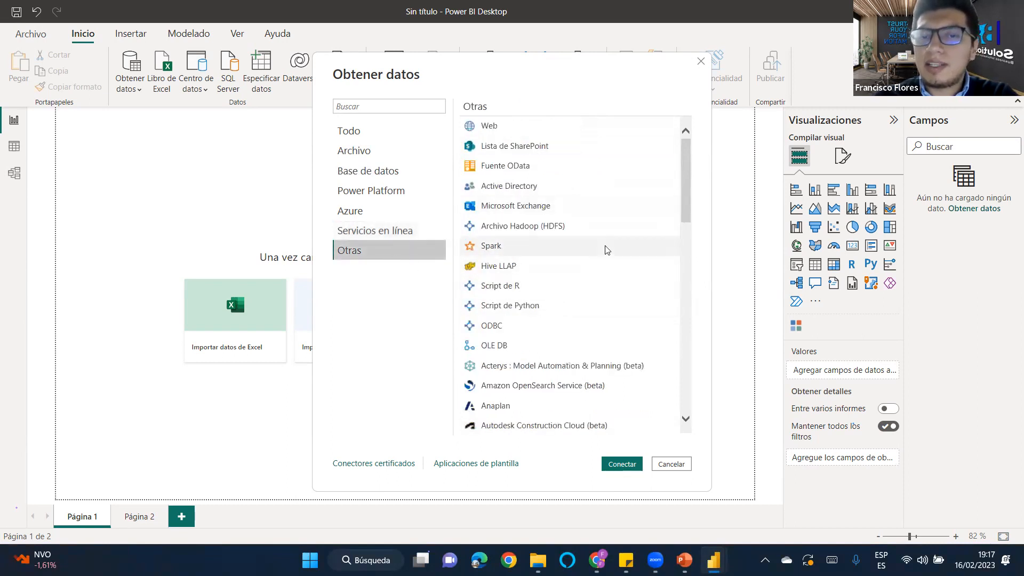
{"action": "scroll", "coordinate": [603, 251], "scroll_direction": "down", "scroll_amount": 10}
{"action": "scroll", "coordinate": [599, 260], "scroll_direction": "up", "scroll_amount": 1}
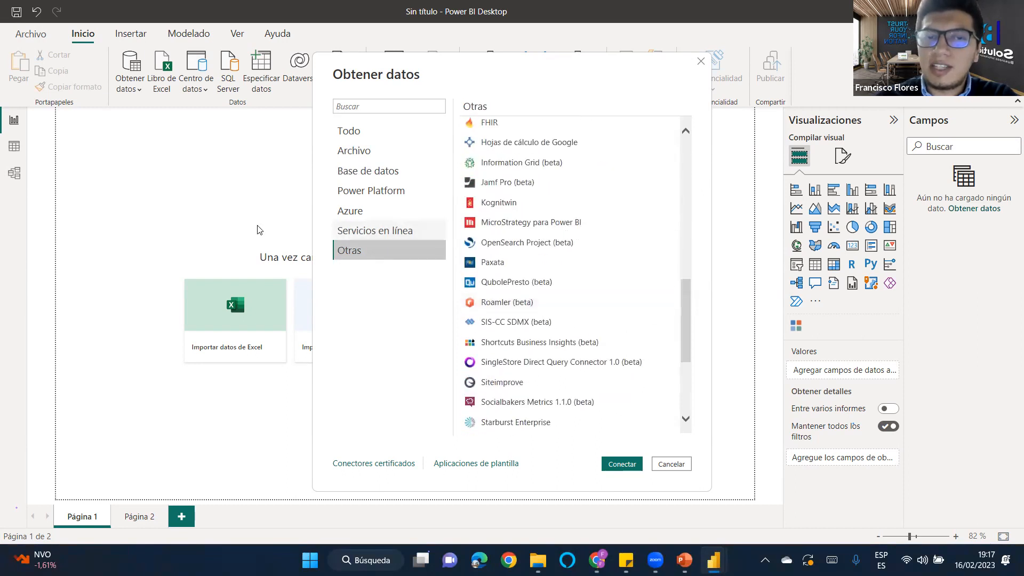
{"action": "scroll", "coordinate": [599, 341], "scroll_direction": "up", "scroll_amount": 9}
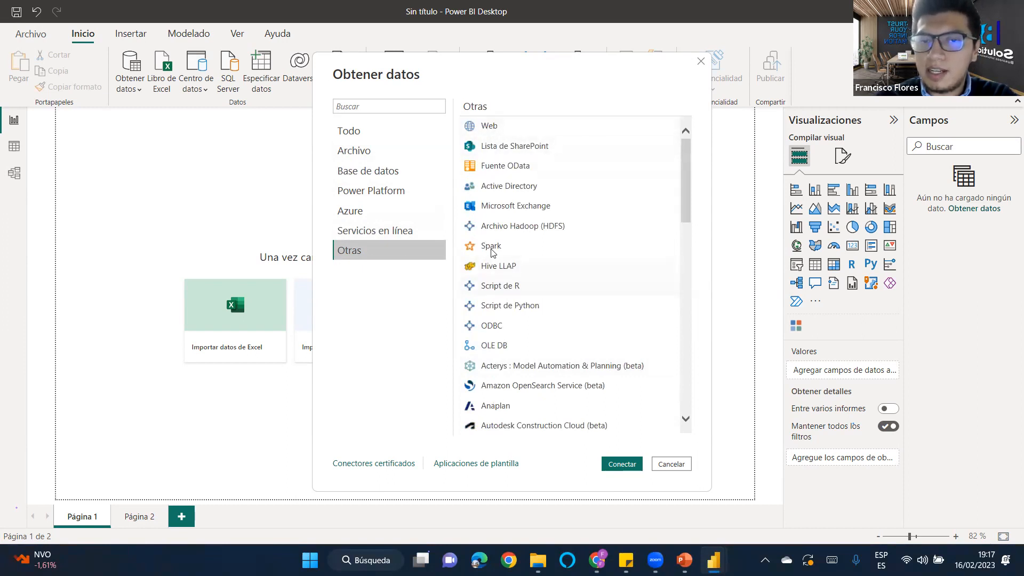
{"action": "scroll", "coordinate": [550, 277], "scroll_direction": "down", "scroll_amount": 9}
{"action": "scroll", "coordinate": [549, 293], "scroll_direction": "up", "scroll_amount": 9}
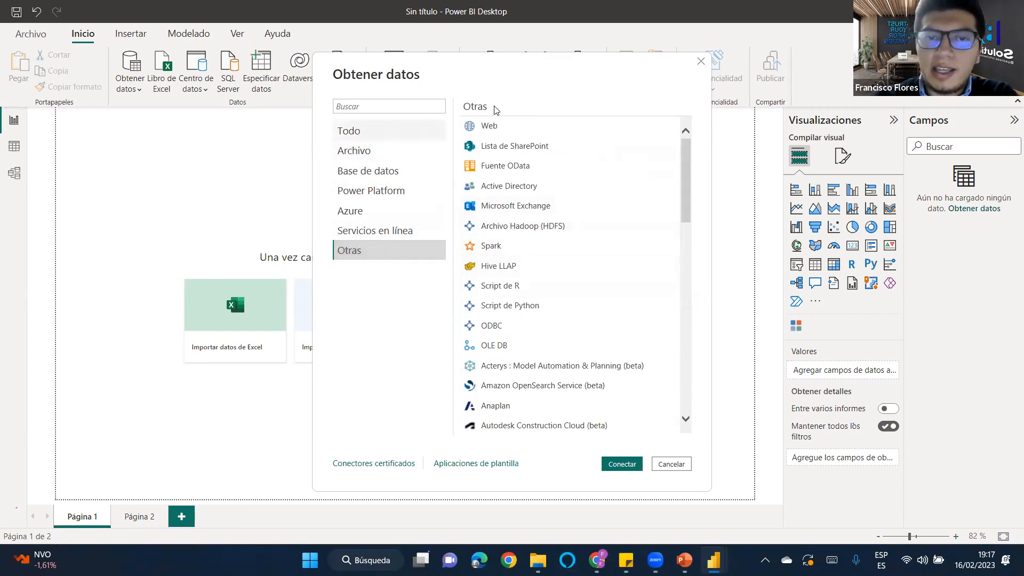
Choose the Texto o CSV connector from the list of all data sources and connect to it.
{"action": "left_click", "coordinate": [405, 131]}
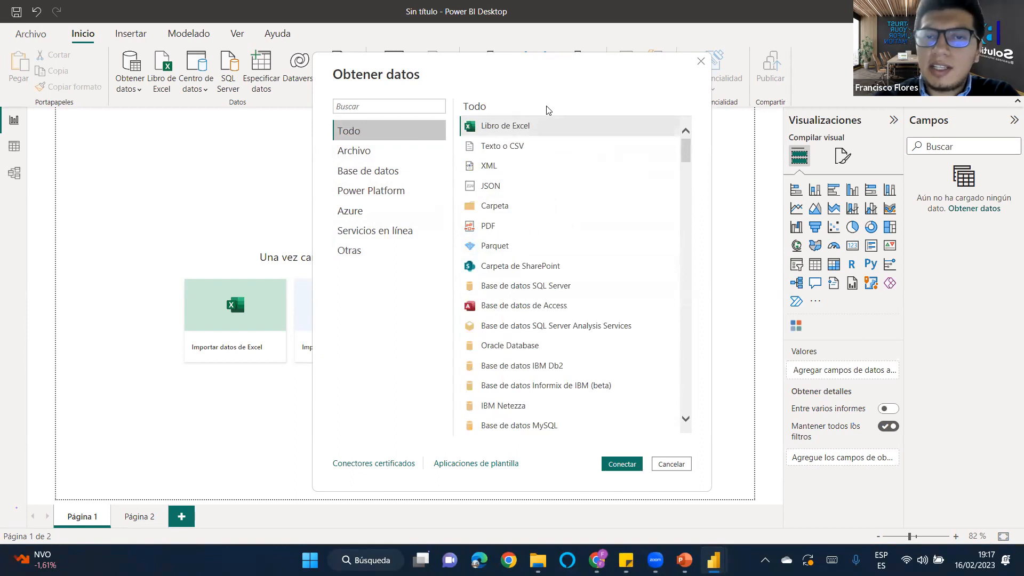
{"action": "left_click", "coordinate": [505, 147]}
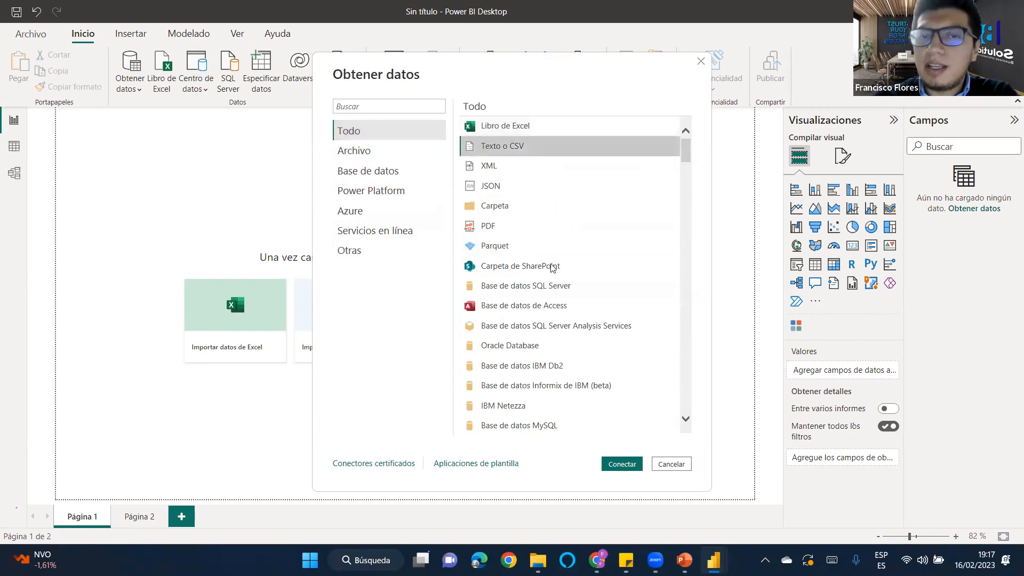
{"action": "left_click", "coordinate": [616, 465]}
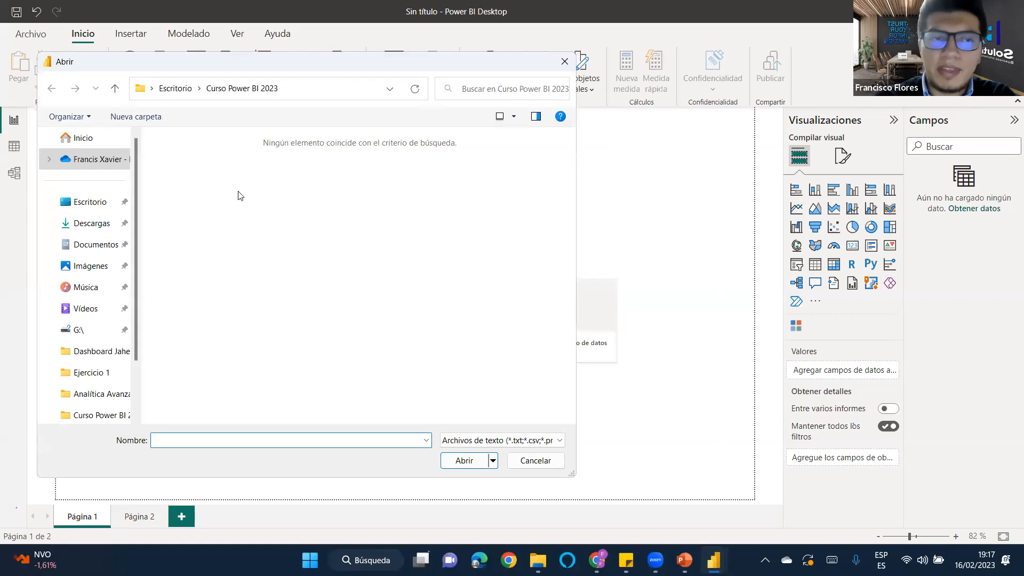
Open the Compras Hist text file from the Escritorio folder Materia Apoyo > Ejercicio 1.
{"action": "left_click", "coordinate": [187, 89]}
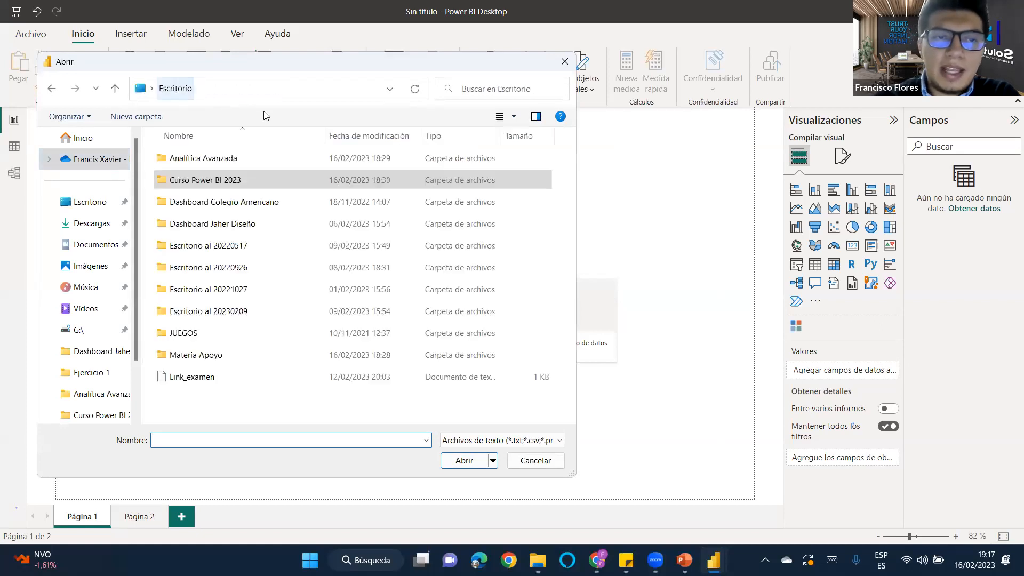
{"action": "double_click", "coordinate": [210, 354]}
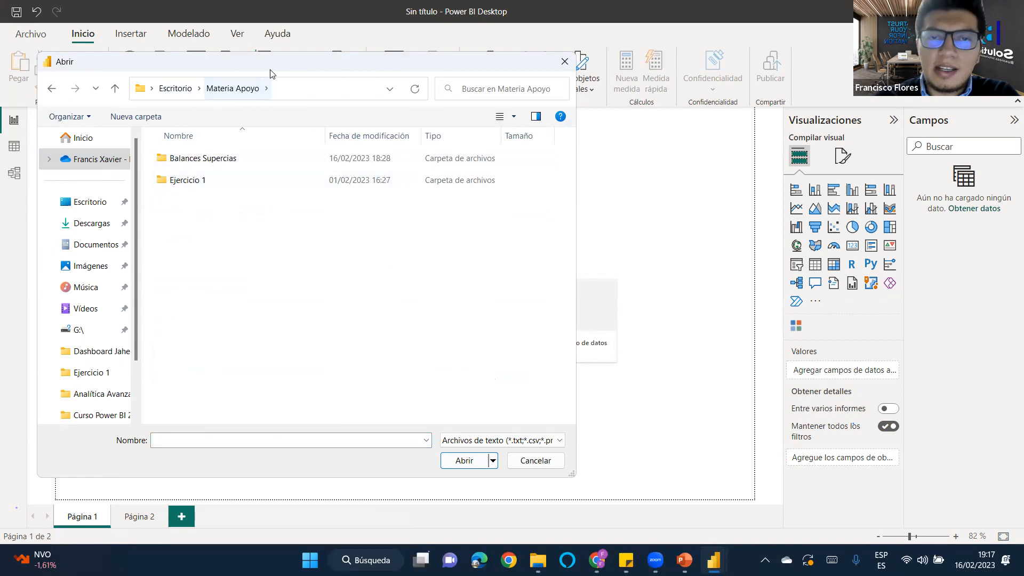
{"action": "left_click_drag", "start_coordinate": [269, 71], "coordinate": [449, 75]}
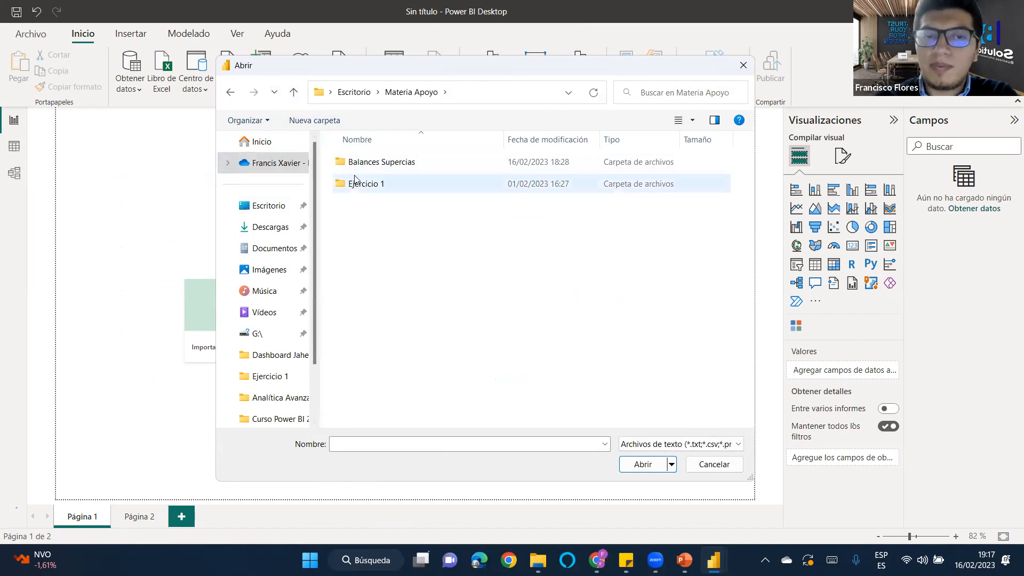
{"action": "double_click", "coordinate": [380, 185]}
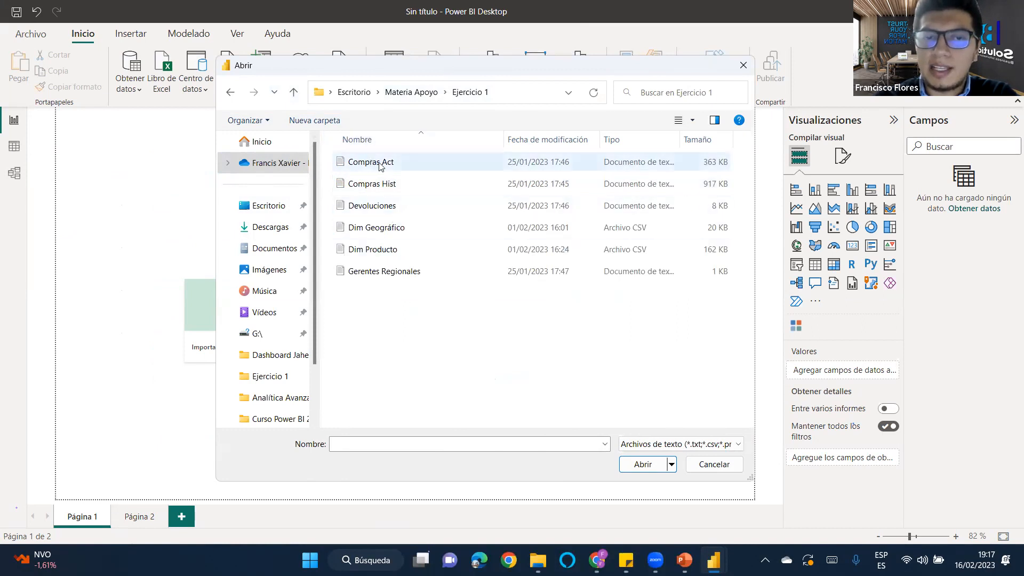
{"action": "left_click", "coordinate": [382, 187]}
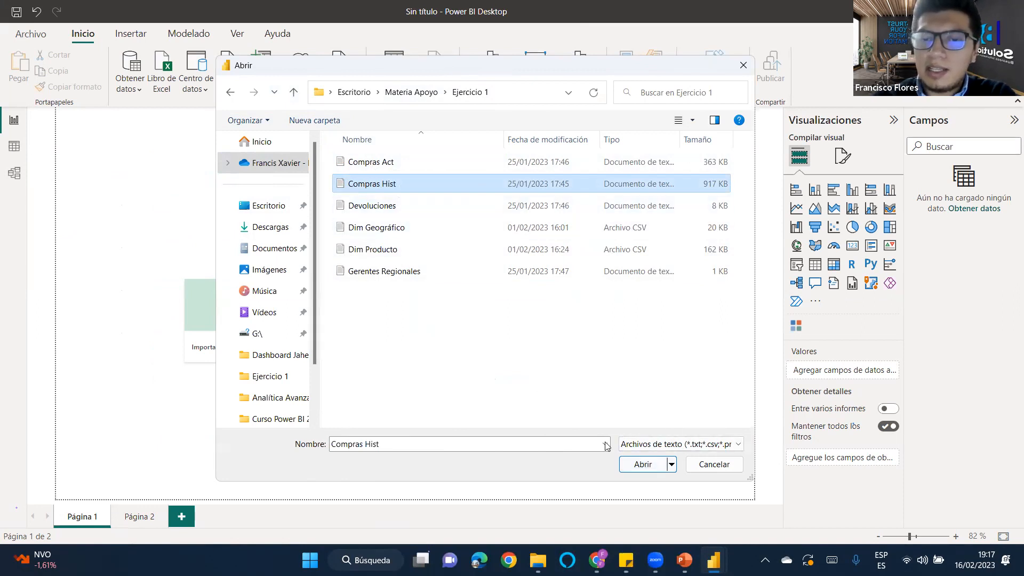
{"action": "left_click", "coordinate": [643, 464]}
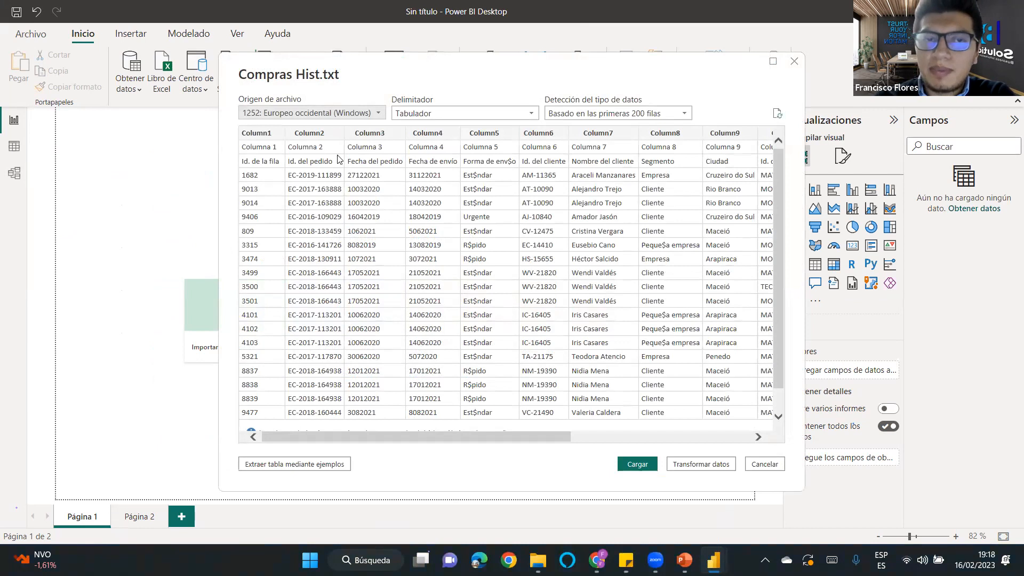
Examine the delimiter options and the columns in the Compras Hist.txt preview.
{"action": "left_click_drag", "start_coordinate": [376, 436], "coordinate": [299, 443]}
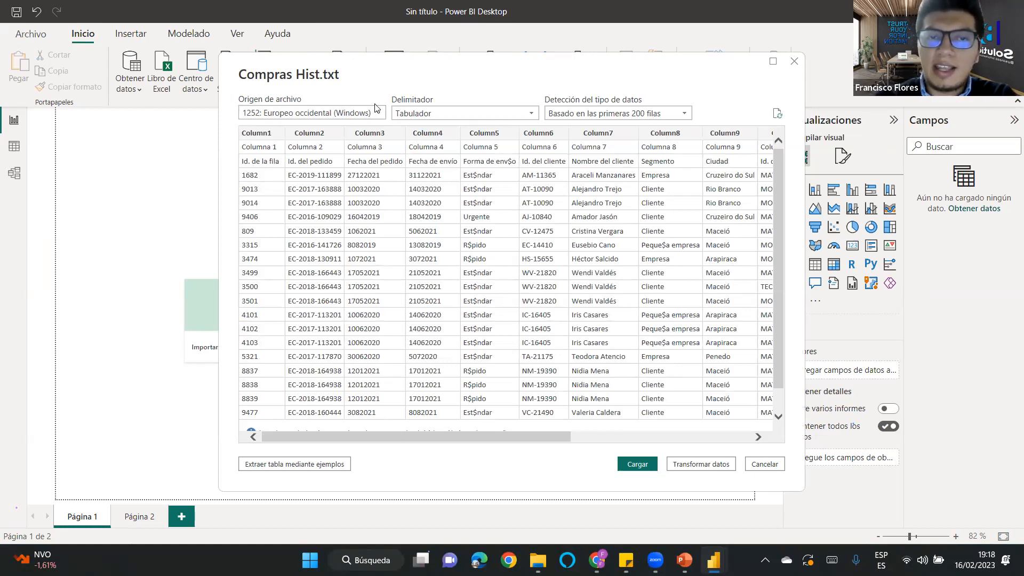
{"action": "left_click", "coordinate": [480, 113]}
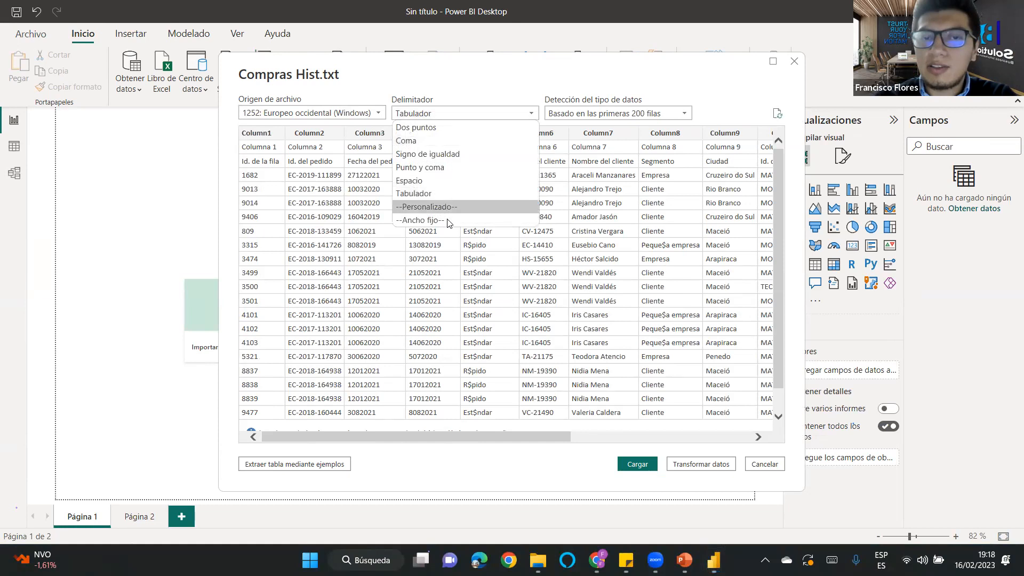
{"action": "left_click", "coordinate": [481, 90]}
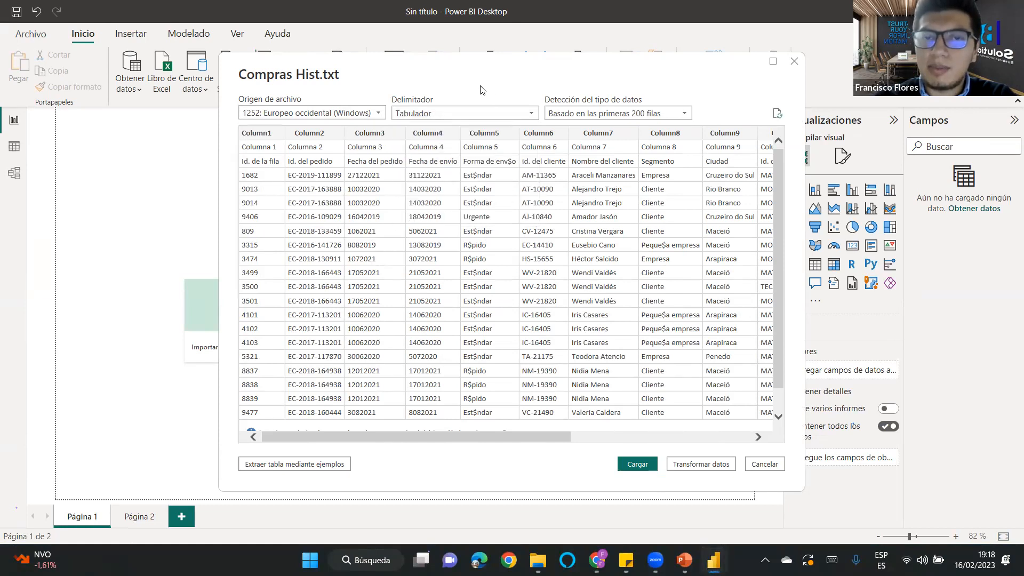
{"action": "left_click_drag", "start_coordinate": [349, 436], "coordinate": [607, 366]}
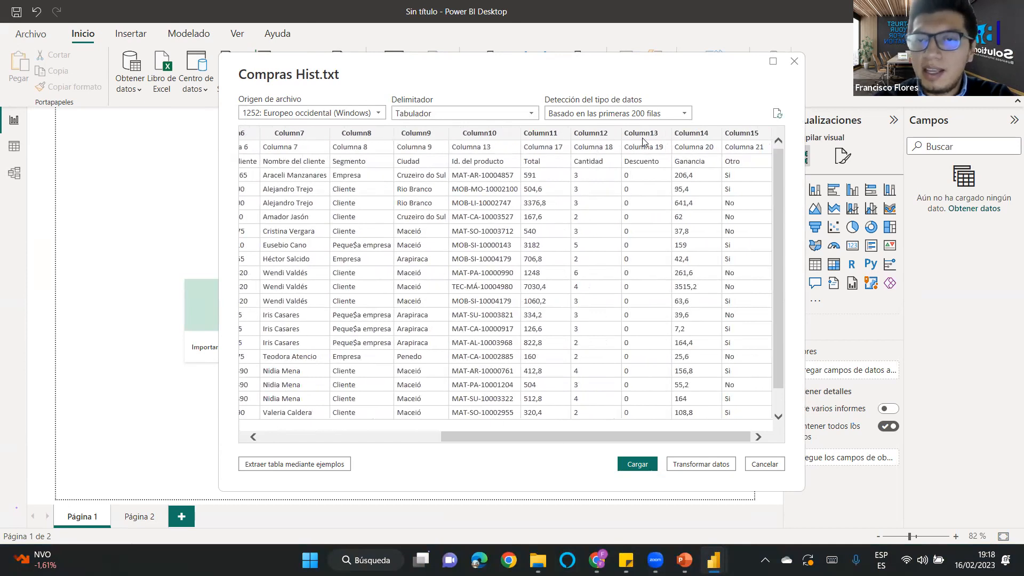
{"action": "left_click_drag", "start_coordinate": [591, 437], "coordinate": [411, 437]}
{"action": "left_click", "coordinate": [469, 113]}
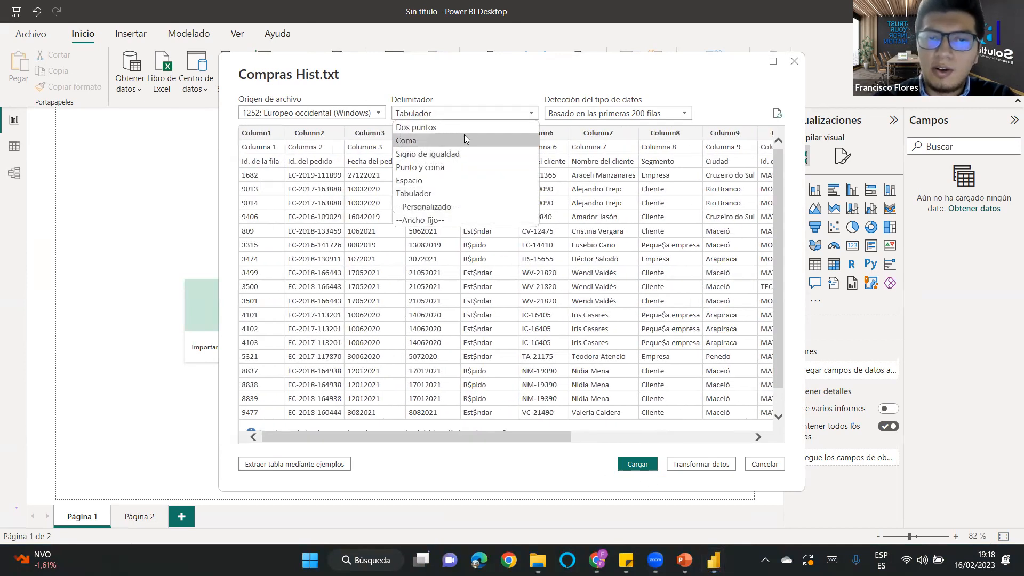
{"action": "left_click", "coordinate": [469, 89]}
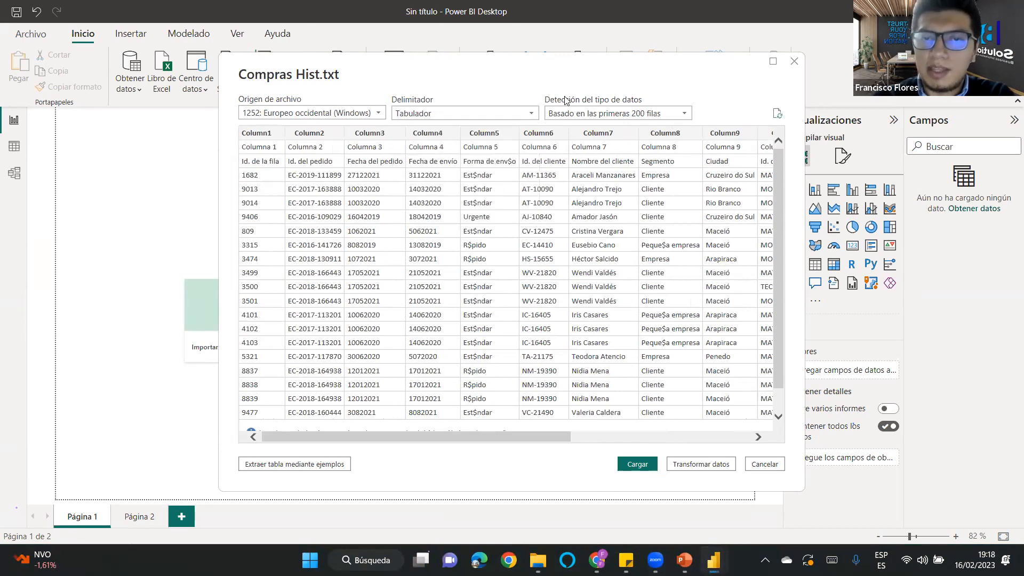
Examine the data type detection options for the file, keeping detection based on the first 200 rows.
{"action": "left_click", "coordinate": [662, 114]}
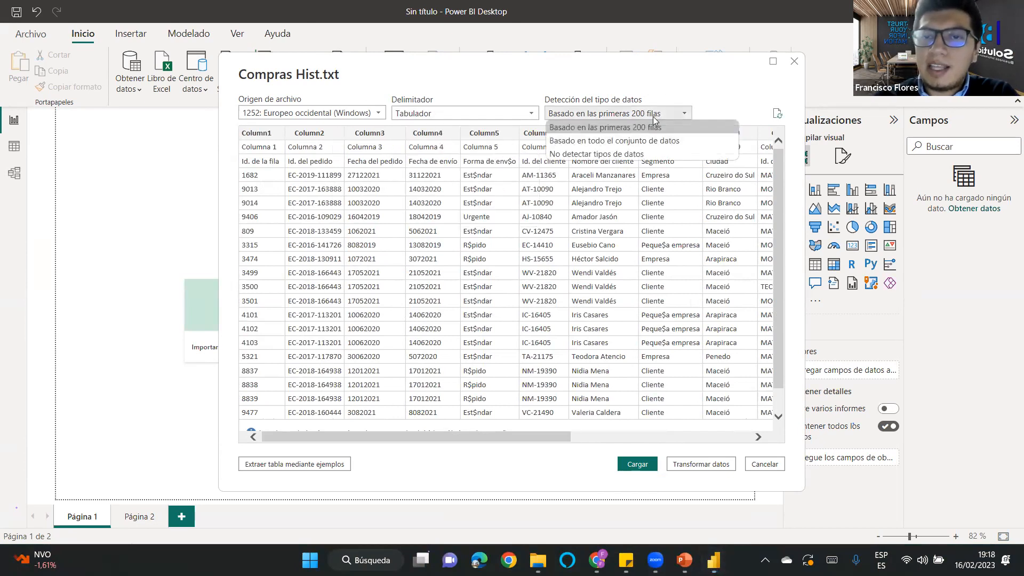
{"action": "left_click", "coordinate": [633, 107]}
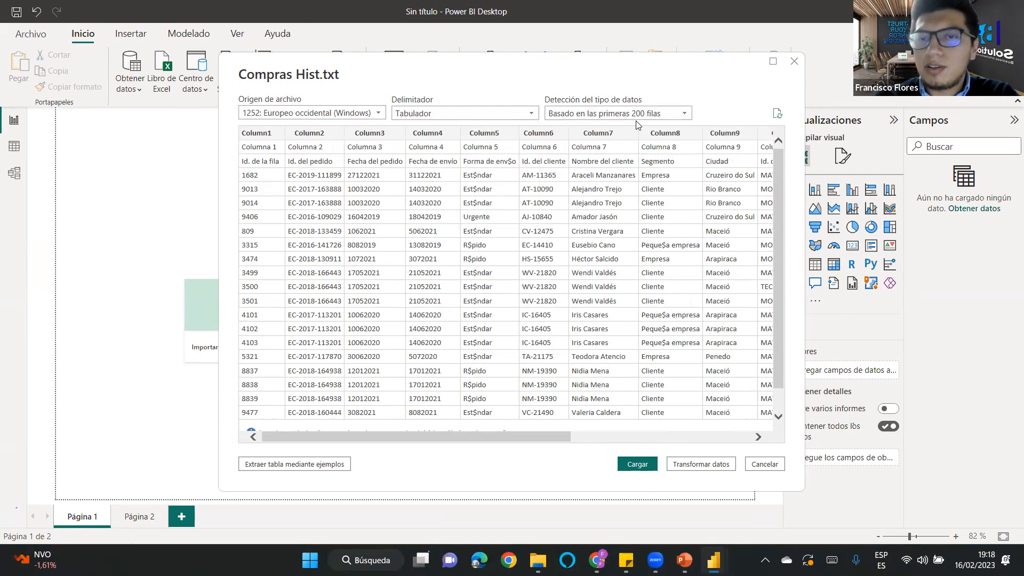
{"action": "left_click", "coordinate": [636, 114]}
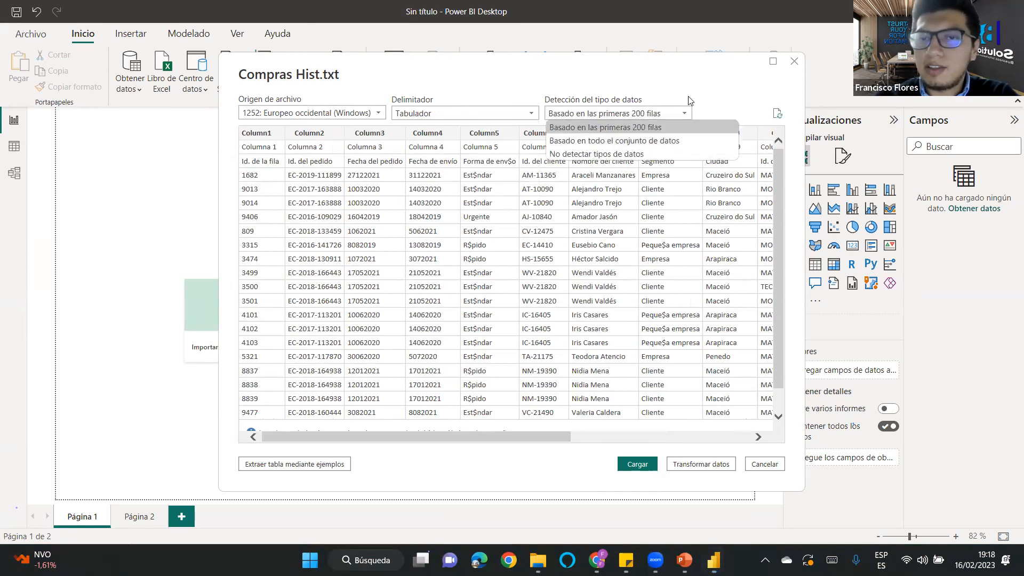
{"action": "left_click", "coordinate": [727, 75]}
Review the preview columns and open the Compras Hist data in the Power Query editor for transformation.
{"action": "left_click_drag", "start_coordinate": [472, 442], "coordinate": [442, 355]}
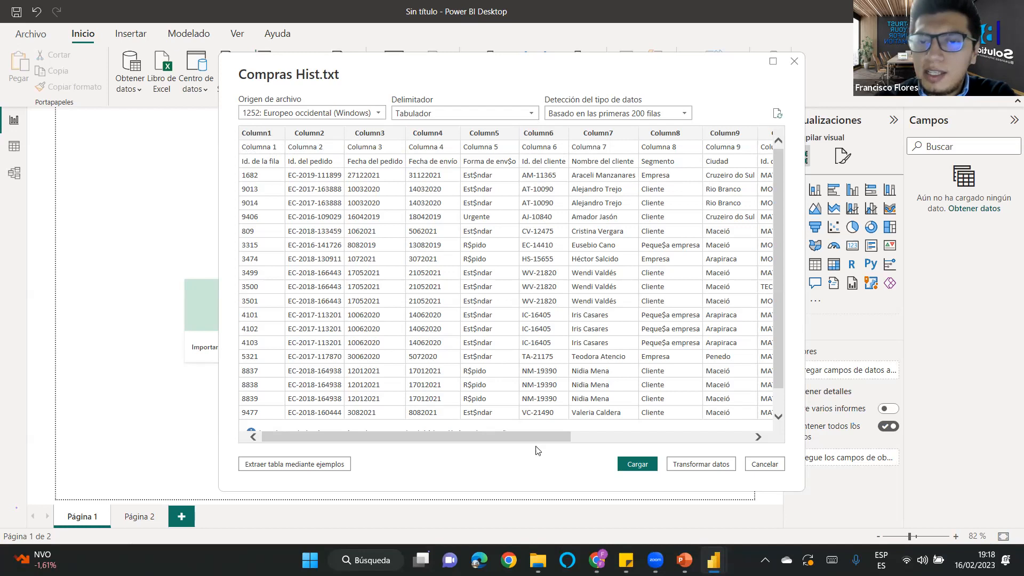
{"action": "left_click_drag", "start_coordinate": [540, 439], "coordinate": [649, 441]}
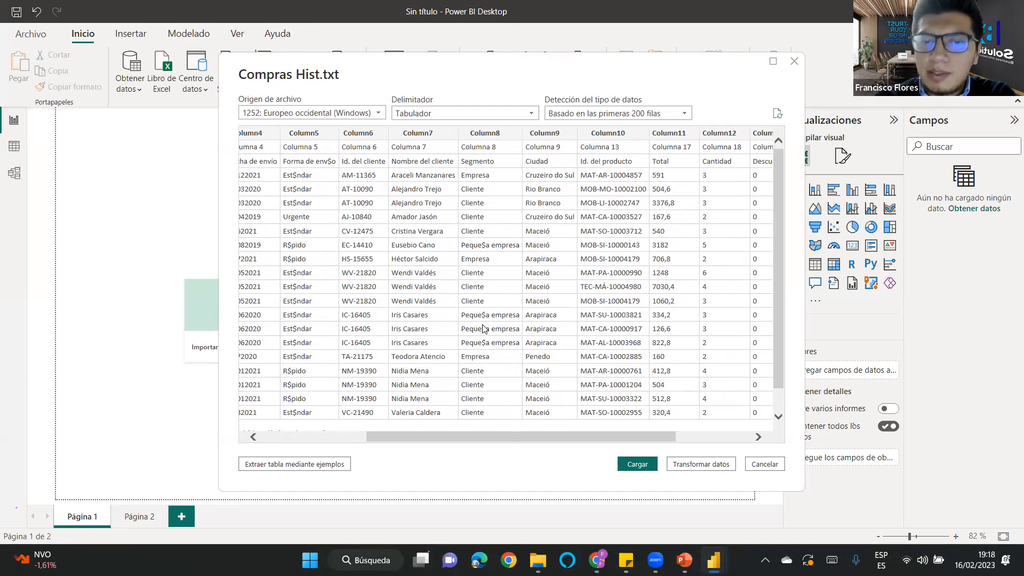
{"action": "left_click_drag", "start_coordinate": [508, 436], "coordinate": [325, 427]}
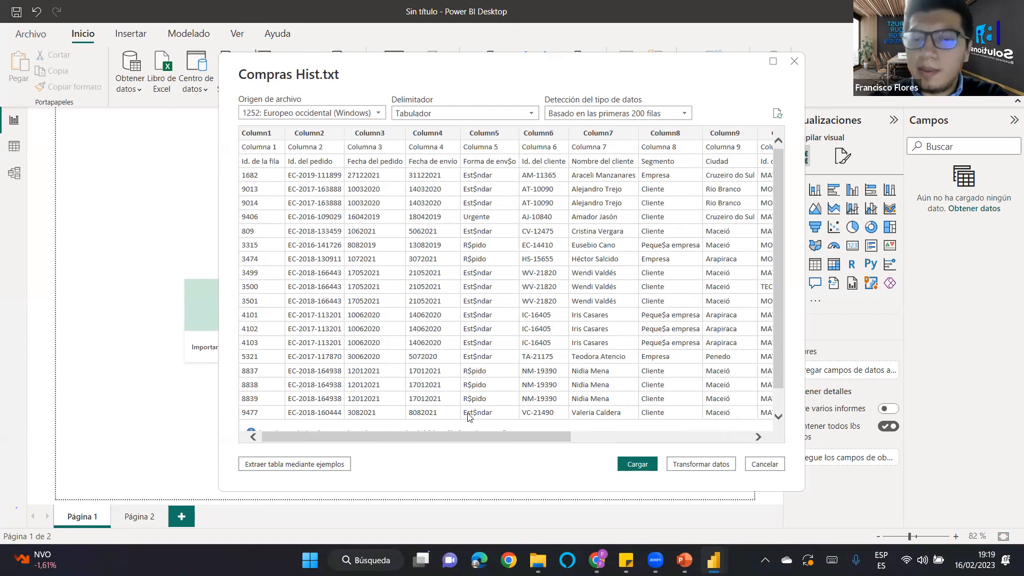
{"action": "left_click_drag", "start_coordinate": [560, 436], "coordinate": [404, 461]}
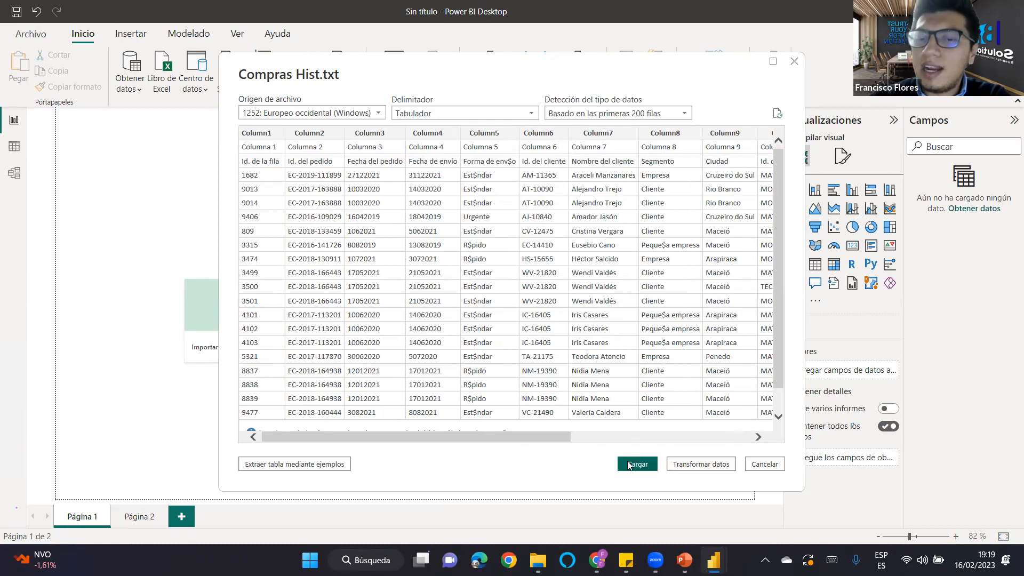
{"action": "left_click", "coordinate": [704, 465]}
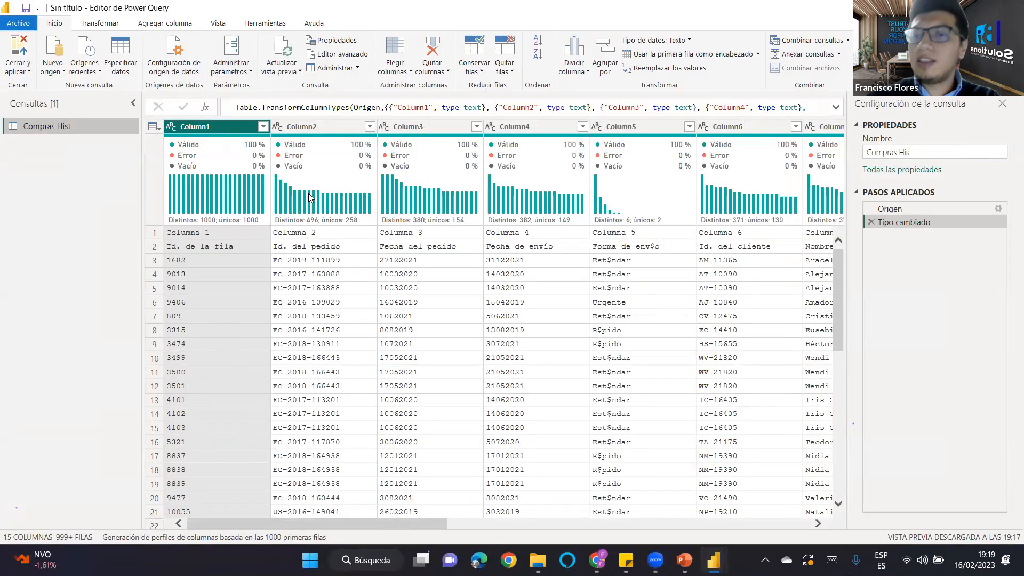
Look through the Power Query editor's home, transform, add column and view commands.
{"action": "mouse_move", "coordinate": [308, 193]}
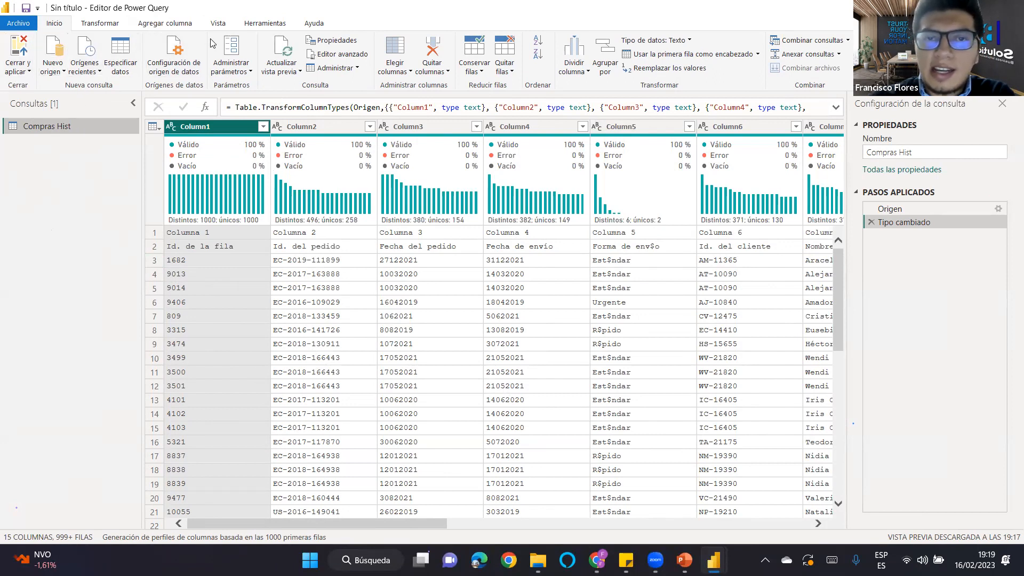
{"action": "left_click", "coordinate": [100, 23]}
{"action": "left_click", "coordinate": [167, 23]}
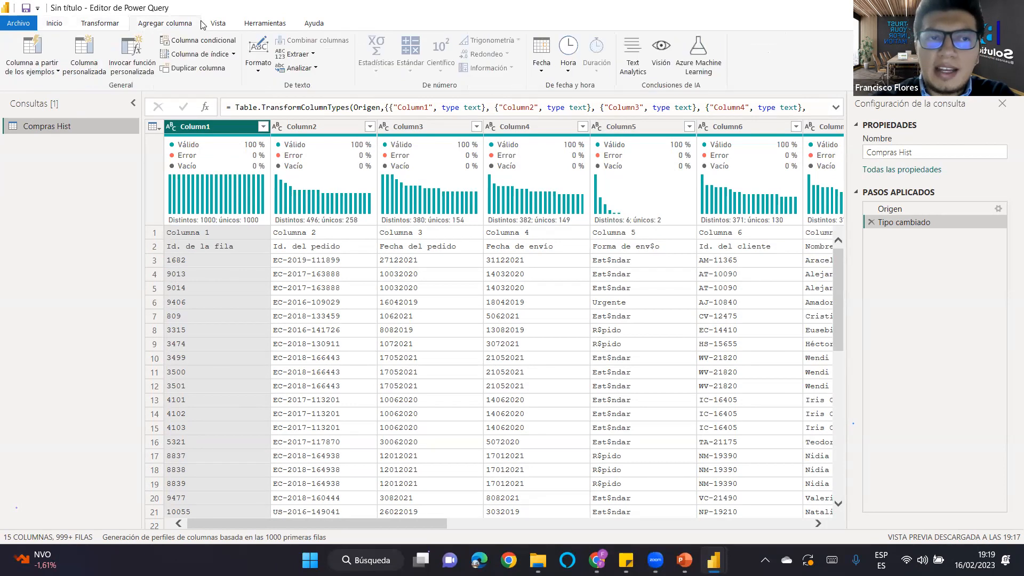
{"action": "left_click", "coordinate": [58, 24]}
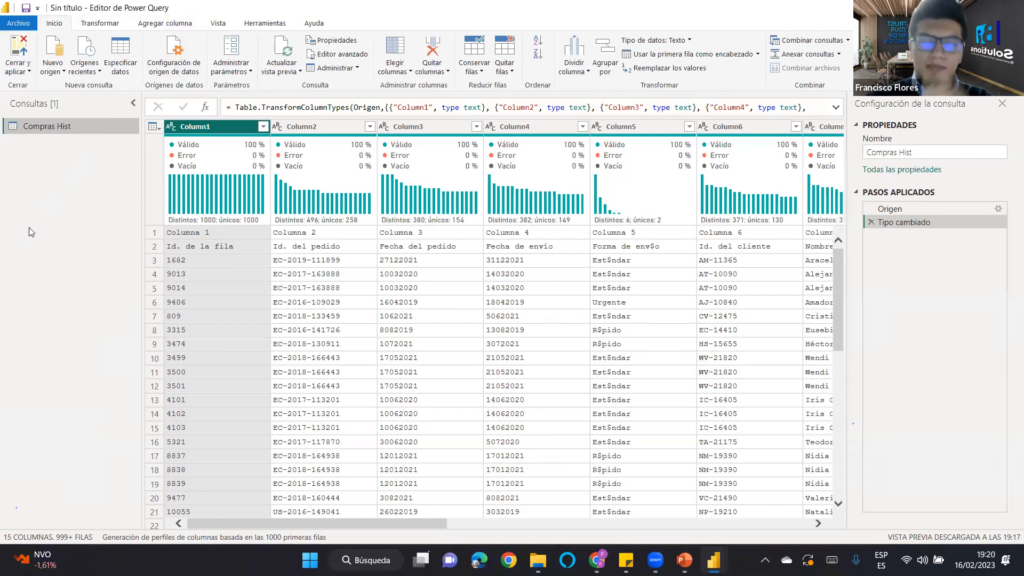
{"action": "left_click", "coordinate": [216, 23]}
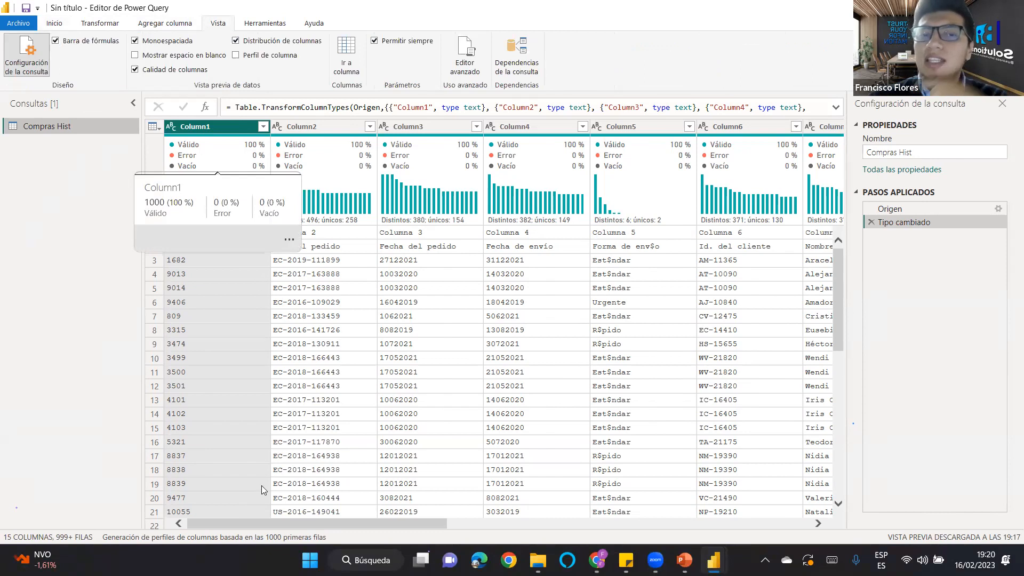
Examine the rows and columns of the Compras Hist query along with their quality and distribution profiles.
{"action": "left_click_drag", "start_coordinate": [276, 525], "coordinate": [375, 523]}
{"action": "scroll", "coordinate": [501, 303], "scroll_direction": "down", "scroll_amount": 2}
{"action": "scroll", "coordinate": [504, 304], "scroll_direction": "down", "scroll_amount": 6}
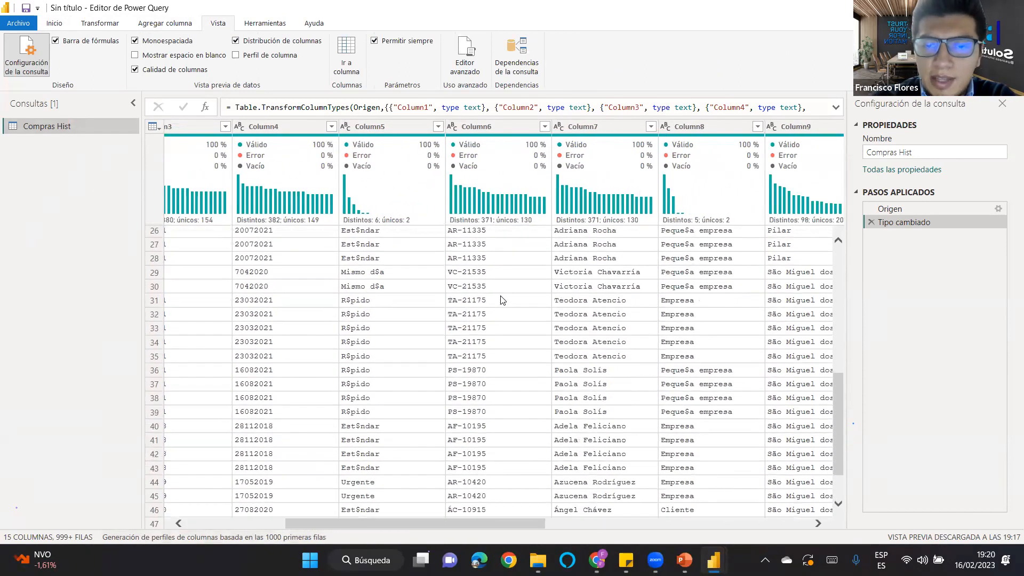
{"action": "scroll", "coordinate": [498, 312], "scroll_direction": "up", "scroll_amount": 7}
{"action": "scroll", "coordinate": [498, 311], "scroll_direction": "up", "scroll_amount": 2}
{"action": "left_click_drag", "start_coordinate": [463, 520], "coordinate": [298, 517]}
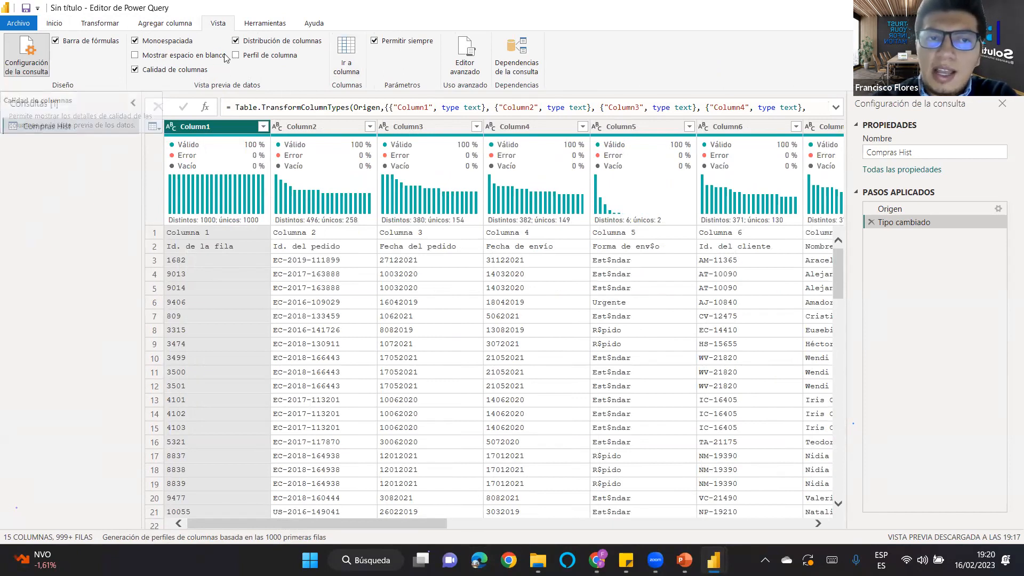
Turn off the column distribution charts and turn on the display of white space in the data preview.
{"action": "left_click", "coordinate": [235, 41]}
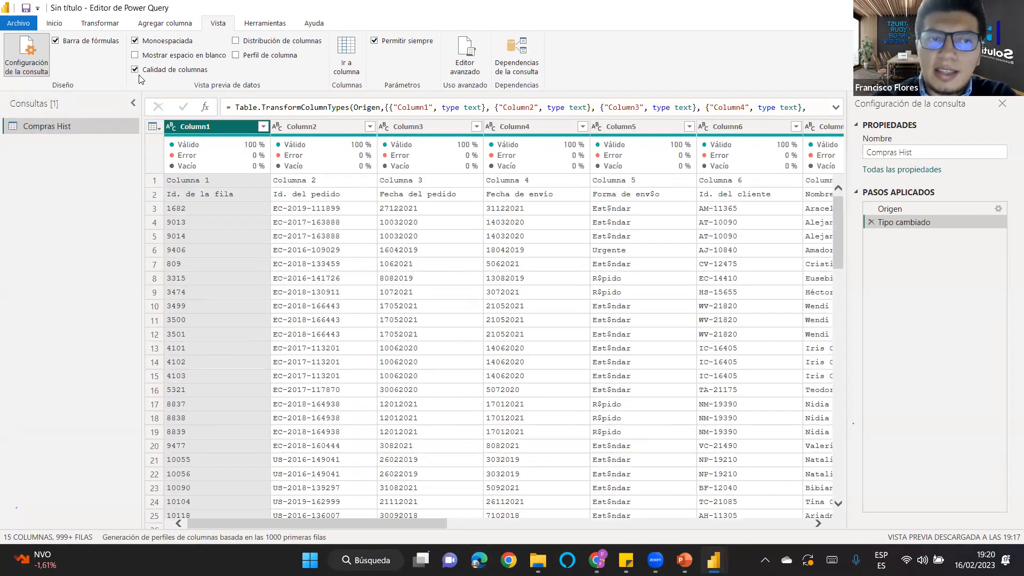
{"action": "left_click", "coordinate": [179, 58]}
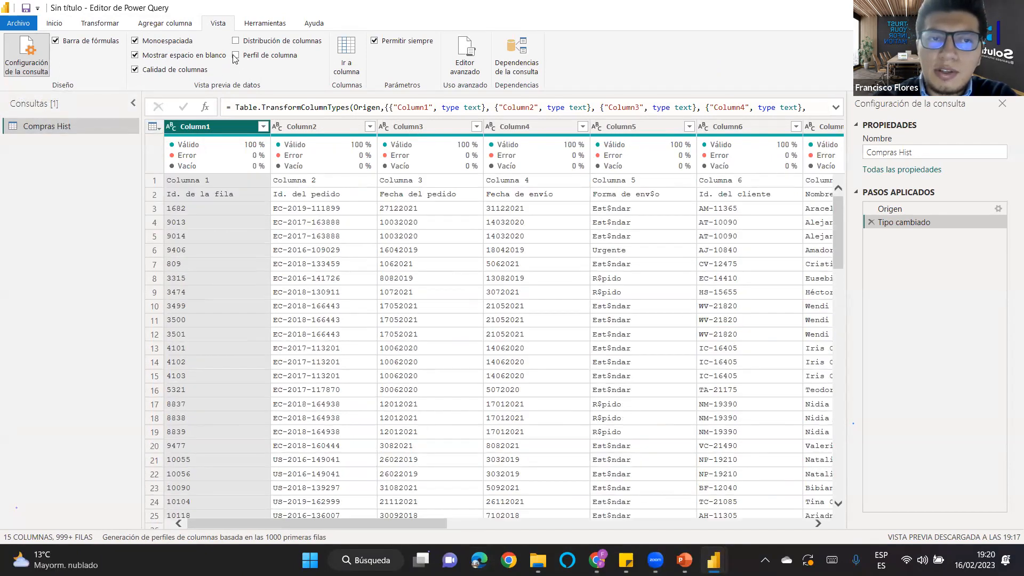
Turn off the white space display and check the valid, error and empty percentages in the column quality indicators.
{"action": "left_click", "coordinate": [182, 58]}
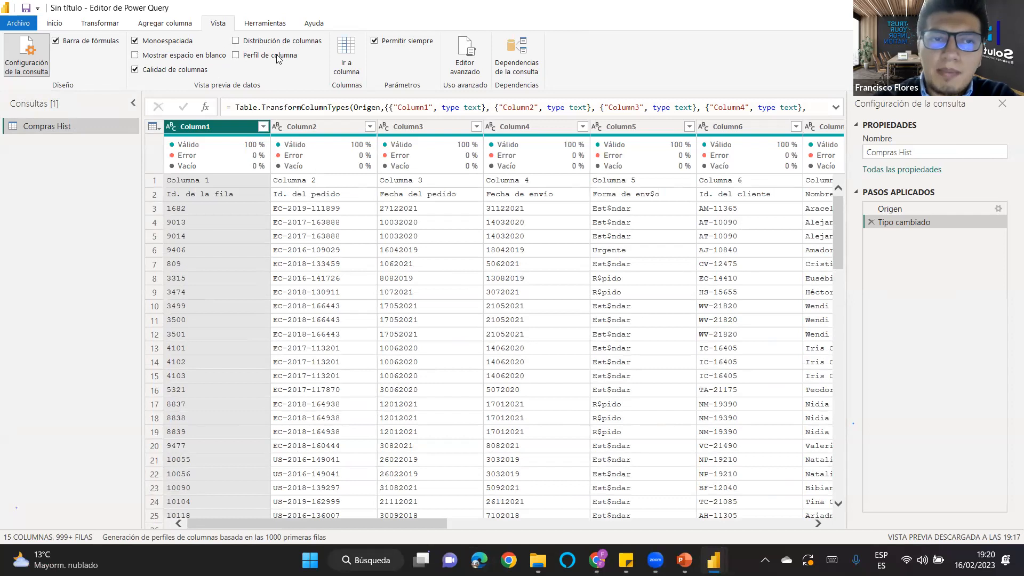
{"action": "left_click", "coordinate": [141, 70]}
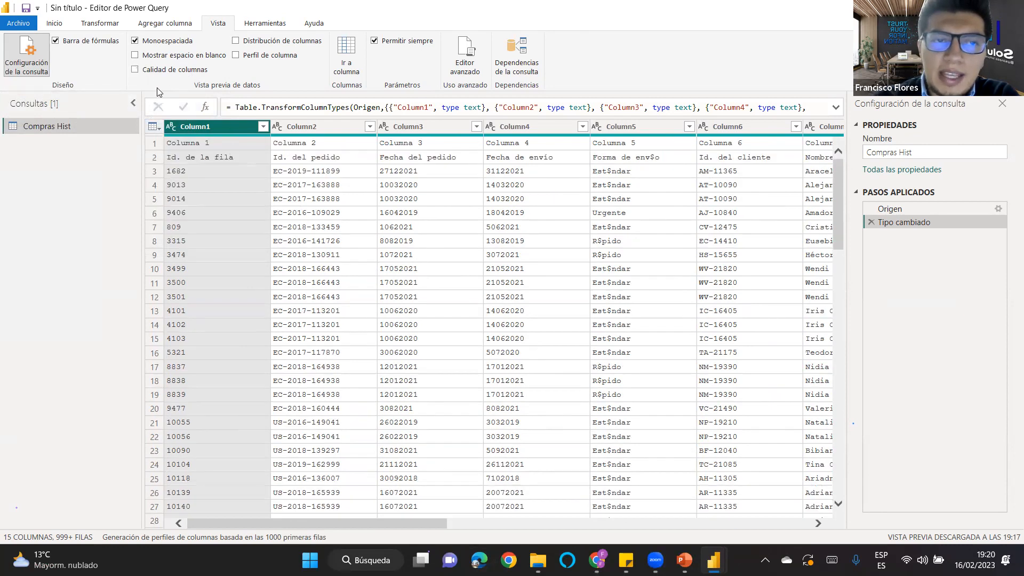
{"action": "left_click", "coordinate": [135, 70]}
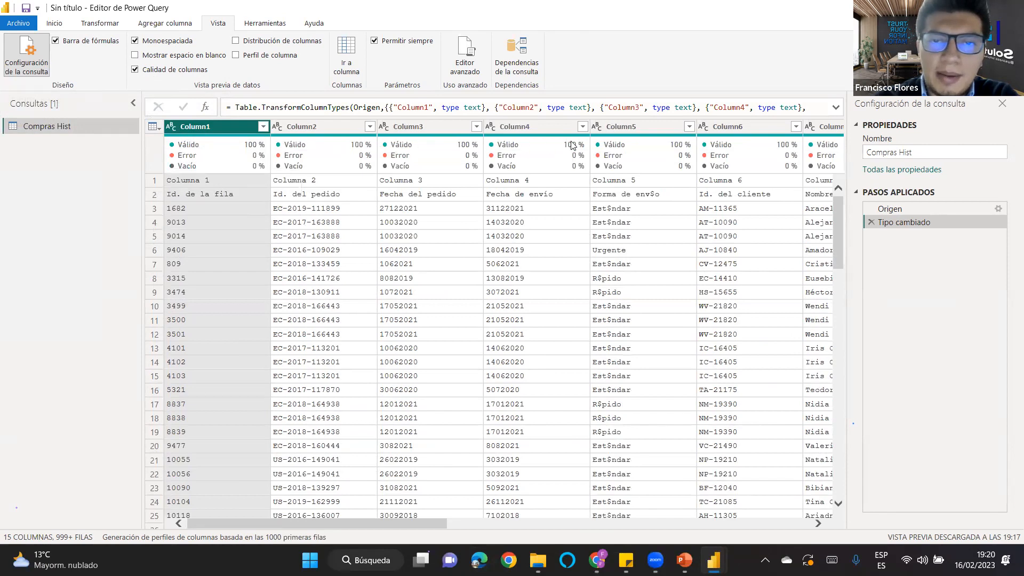
{"action": "mouse_move", "coordinate": [174, 153]}
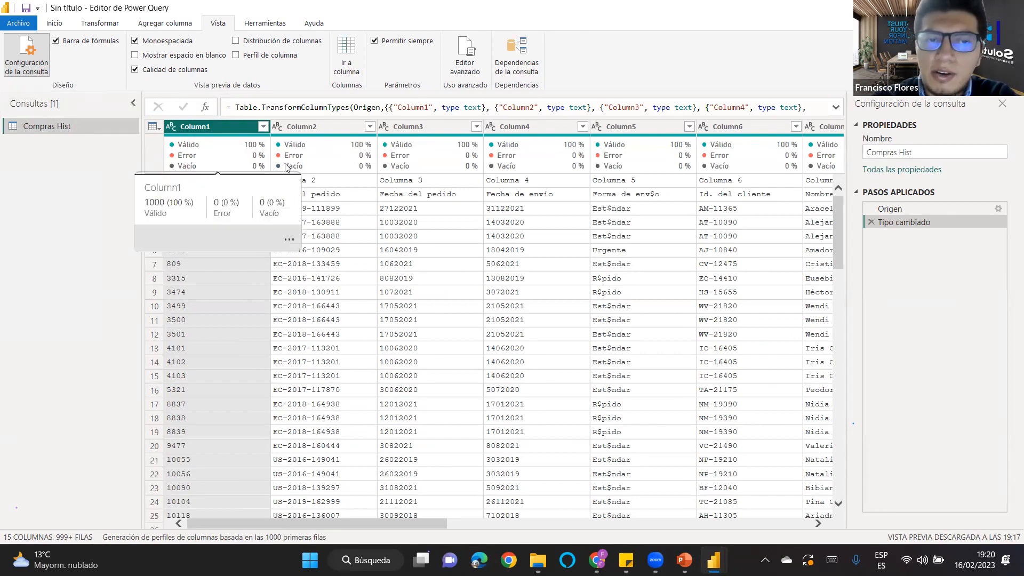
{"action": "left_click_drag", "start_coordinate": [345, 525], "coordinate": [89, 250]}
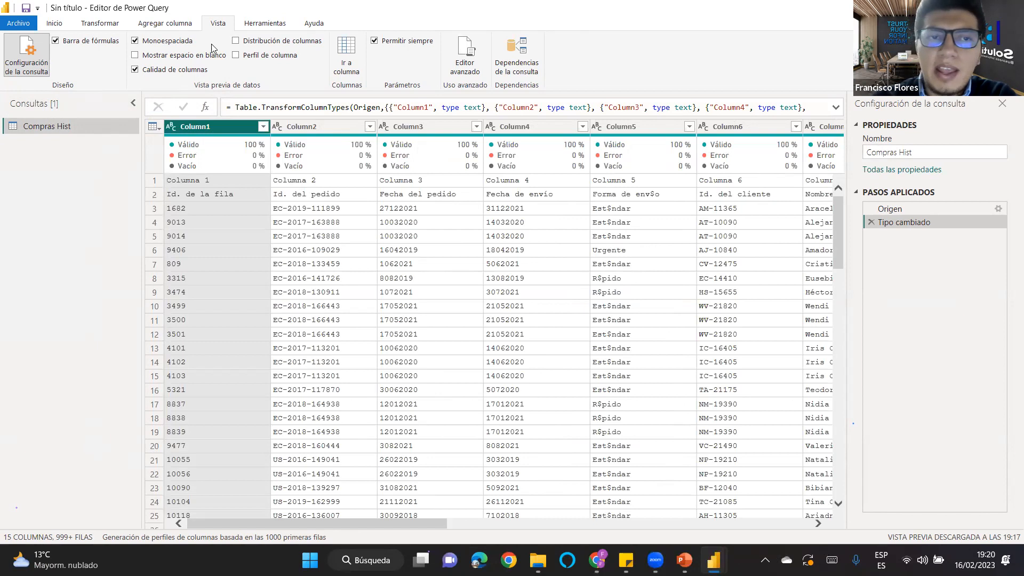
Show the column distribution charts and review the distinct and unique values across the columns.
{"action": "left_click", "coordinate": [235, 41]}
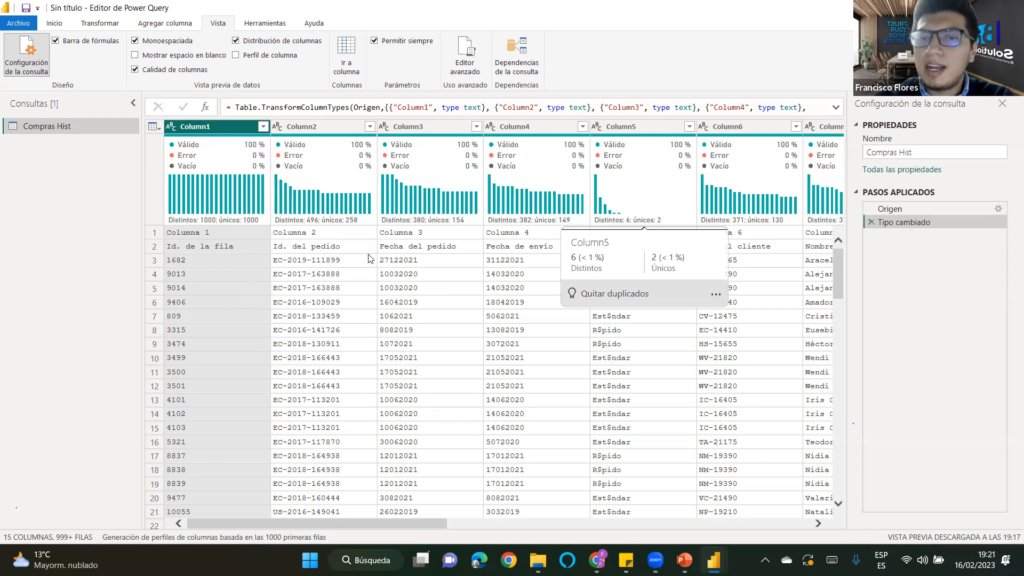
{"action": "left_click_drag", "start_coordinate": [428, 525], "coordinate": [625, 522]}
{"action": "left_click_drag", "start_coordinate": [401, 481], "coordinate": [316, 418]}
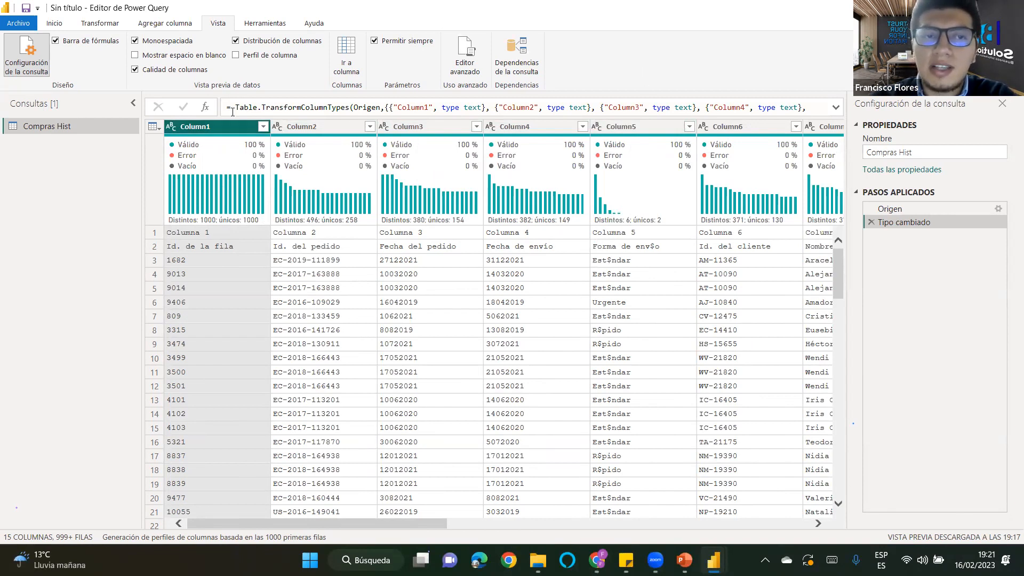
Show the column profile and examine the statistics and value distribution of Column4 through Column8.
{"action": "left_click", "coordinate": [236, 55]}
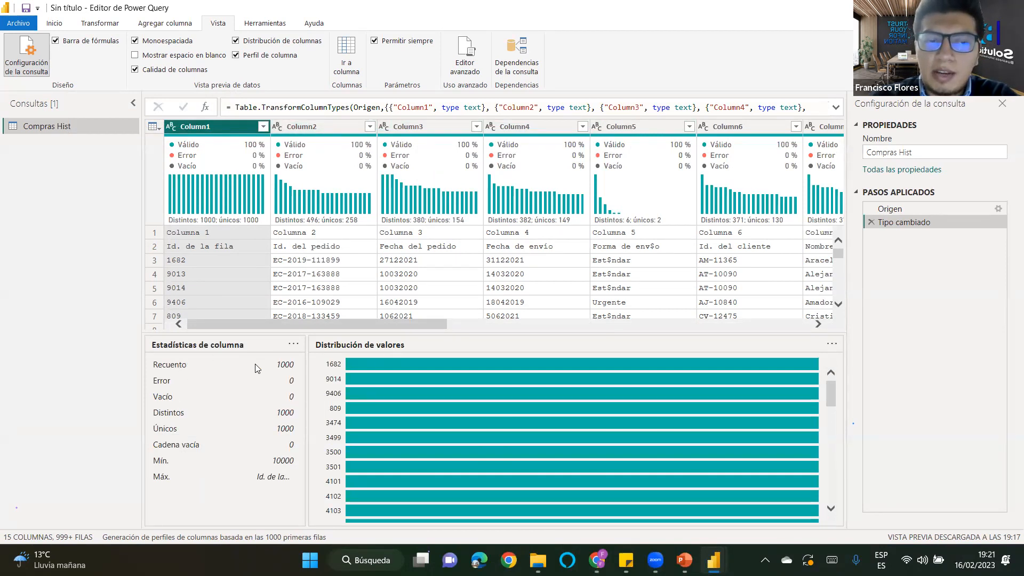
{"action": "left_click", "coordinate": [552, 127]}
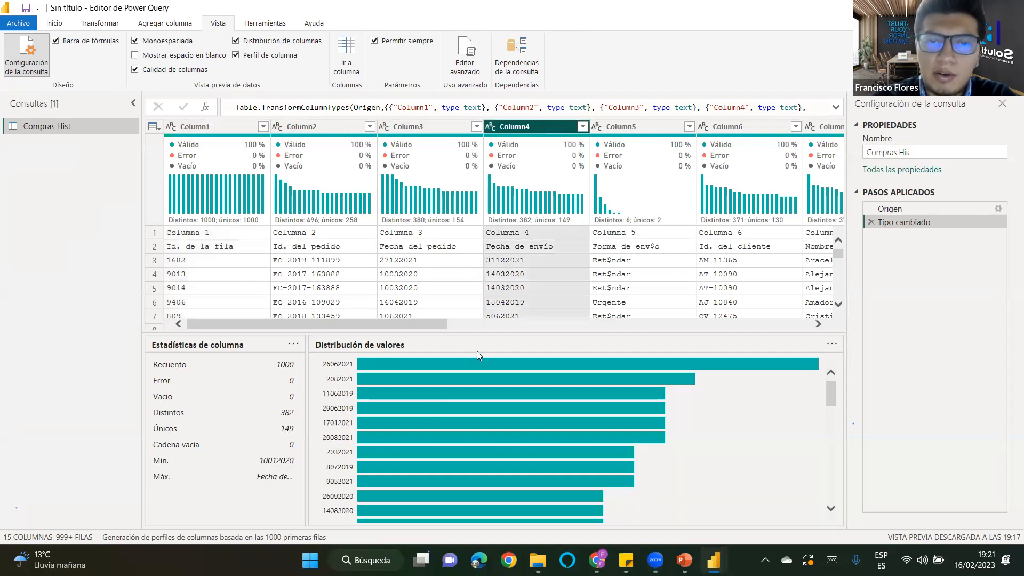
{"action": "left_click", "coordinate": [628, 133]}
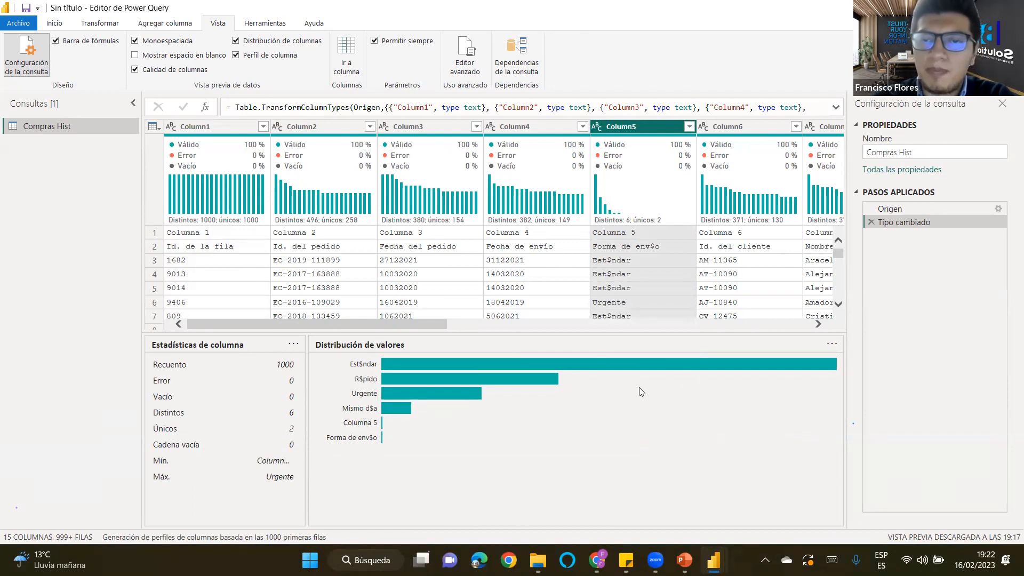
{"action": "left_click_drag", "start_coordinate": [413, 323], "coordinate": [308, 361]}
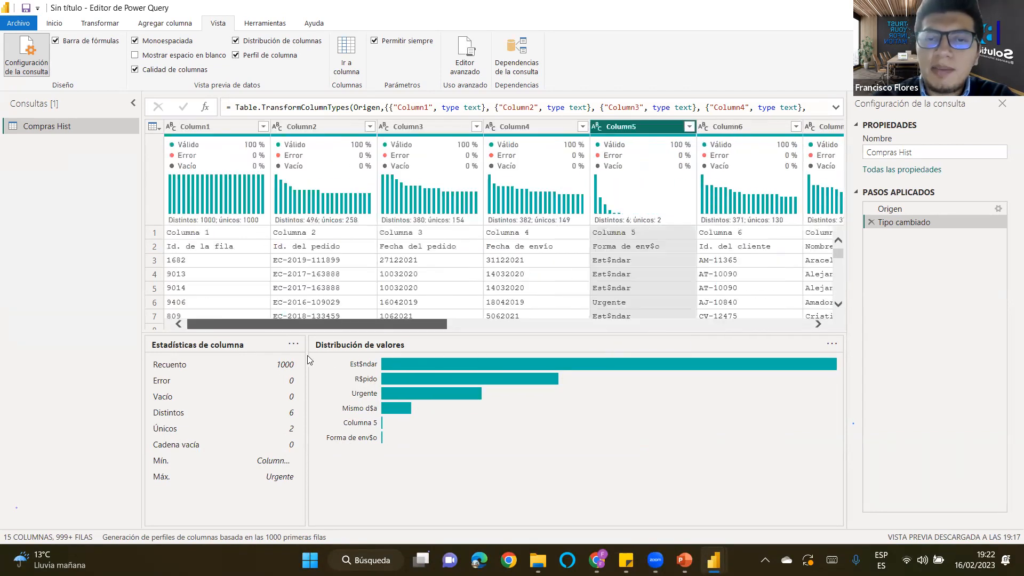
{"action": "left_click", "coordinate": [735, 128]}
{"action": "left_click_drag", "start_coordinate": [410, 329], "coordinate": [539, 330]}
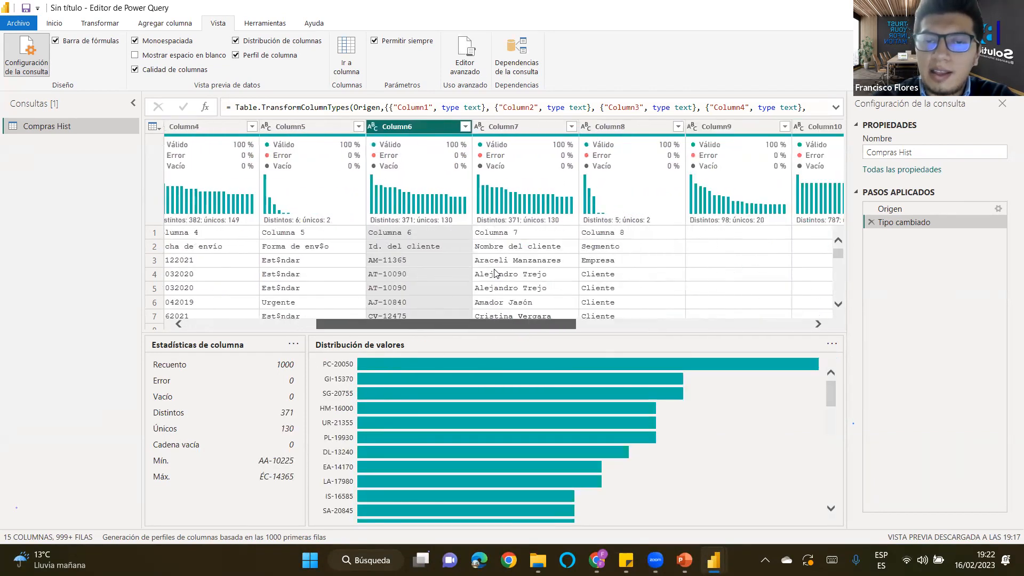
{"action": "left_click", "coordinate": [512, 128]}
{"action": "left_click", "coordinate": [629, 130]}
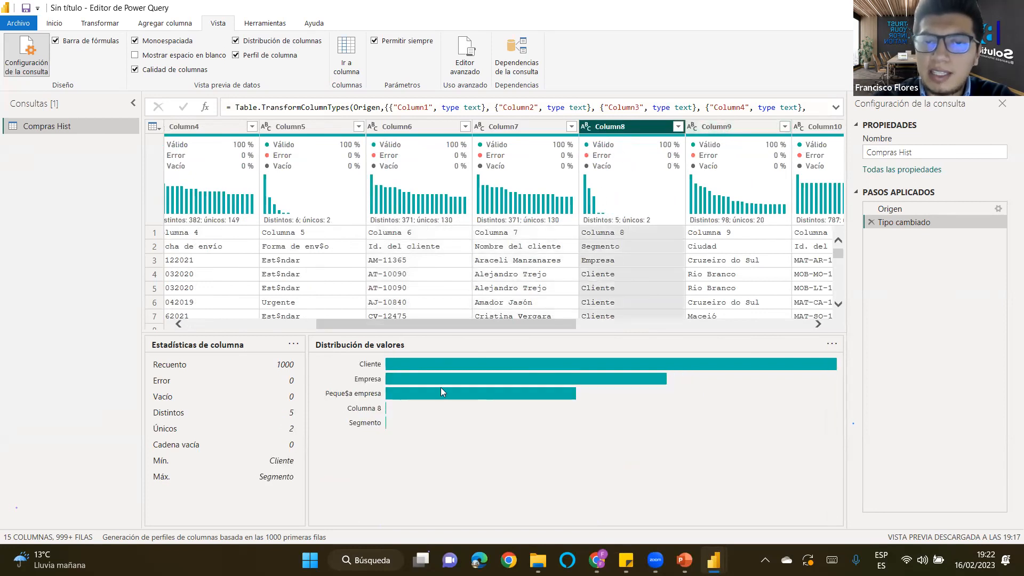
{"action": "left_click_drag", "start_coordinate": [550, 325], "coordinate": [421, 324]}
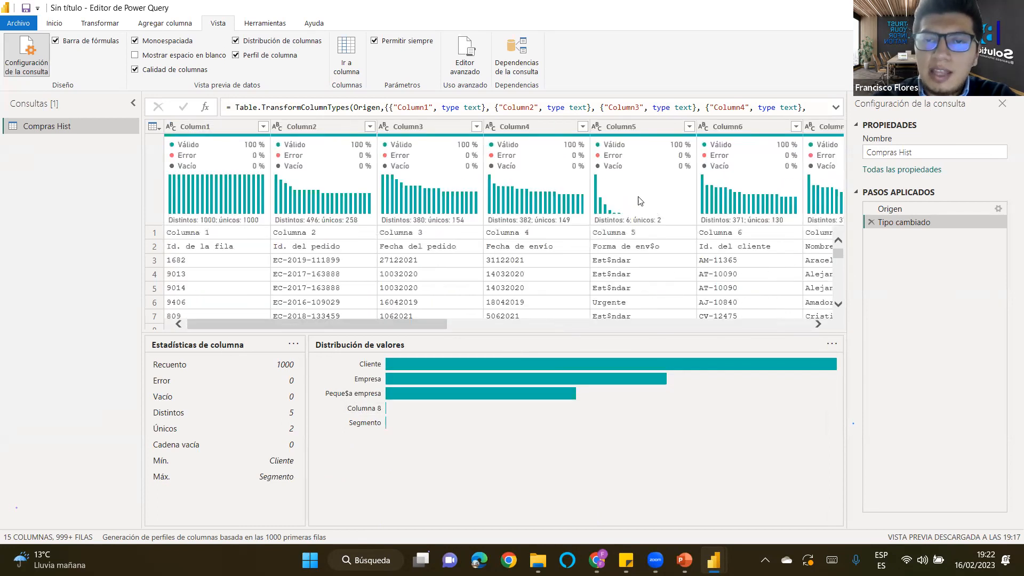
Hide the column profile and distribution charts, and base column profiling on the complete data set.
{"action": "left_click", "coordinate": [236, 55]}
{"action": "left_click", "coordinate": [236, 41]}
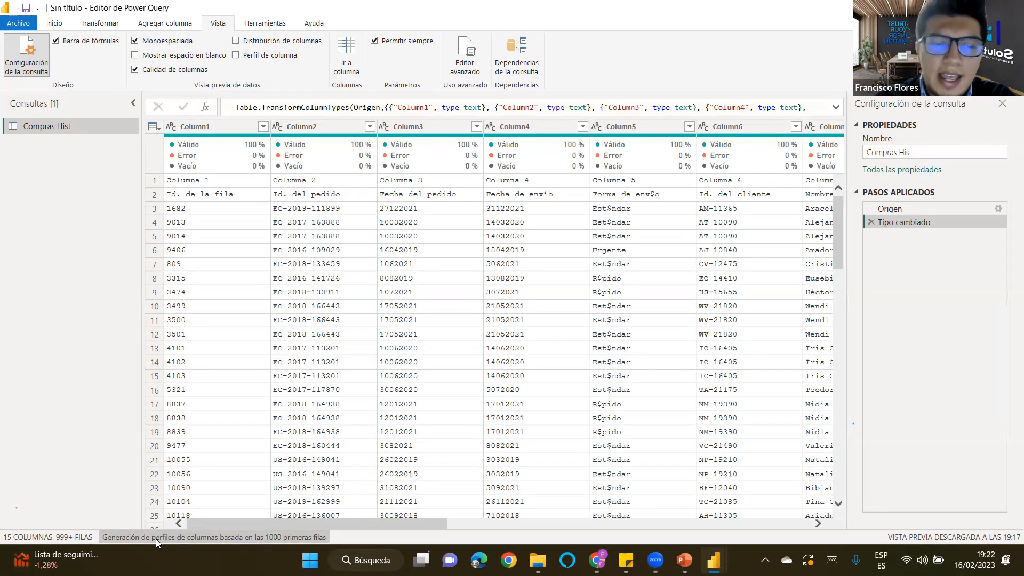
{"action": "left_click", "coordinate": [202, 535]}
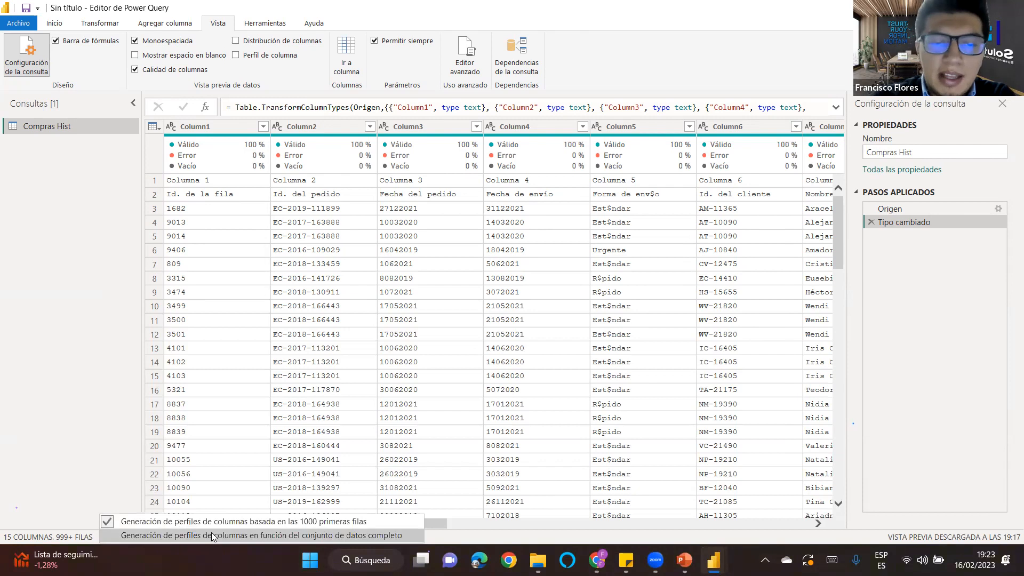
{"action": "left_click", "coordinate": [212, 536]}
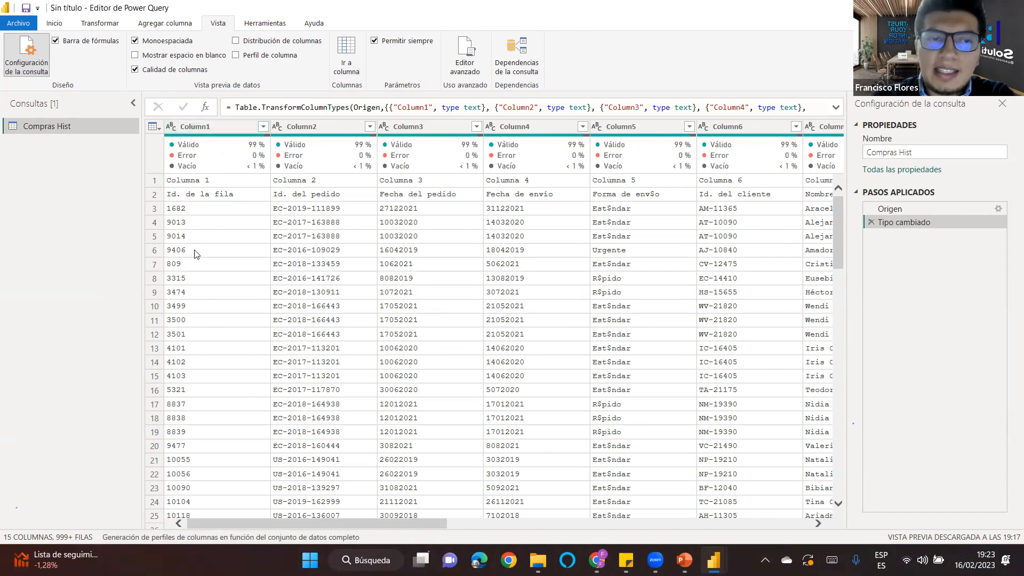
Check the column profile and distribution charts computed over the full data set and hide them again.
{"action": "left_click", "coordinate": [235, 56]}
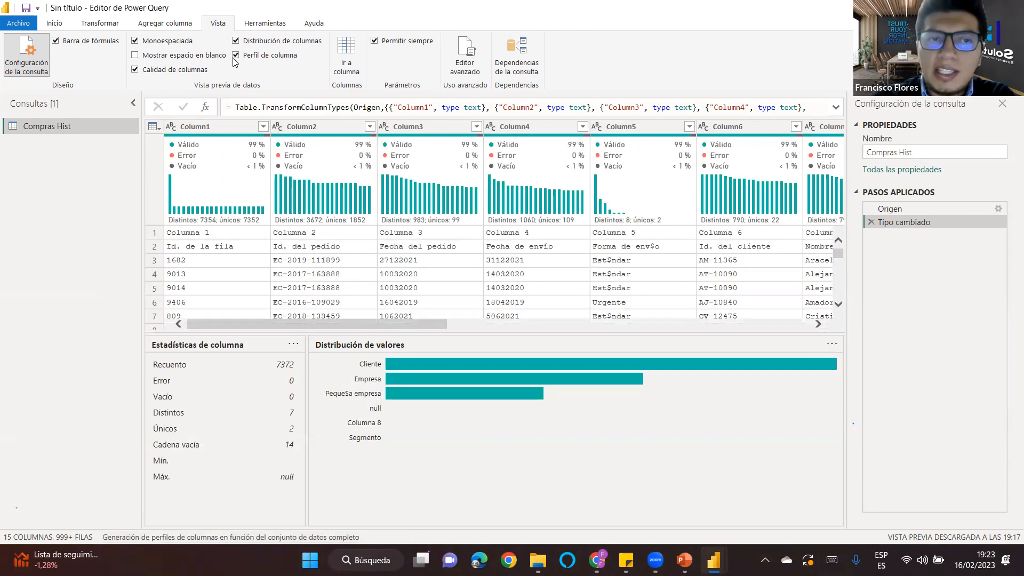
{"action": "left_click", "coordinate": [236, 40]}
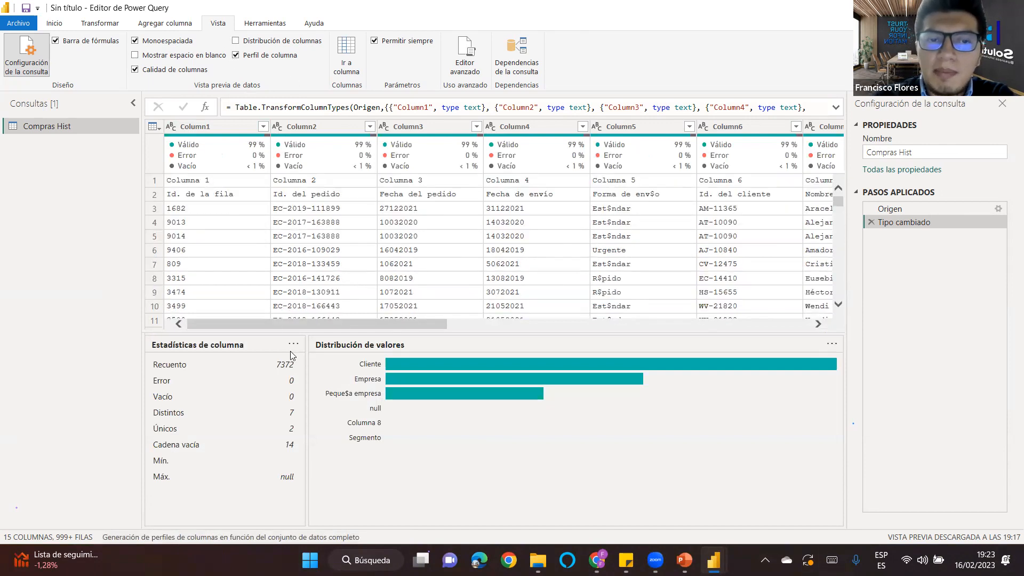
{"action": "left_click", "coordinate": [244, 55]}
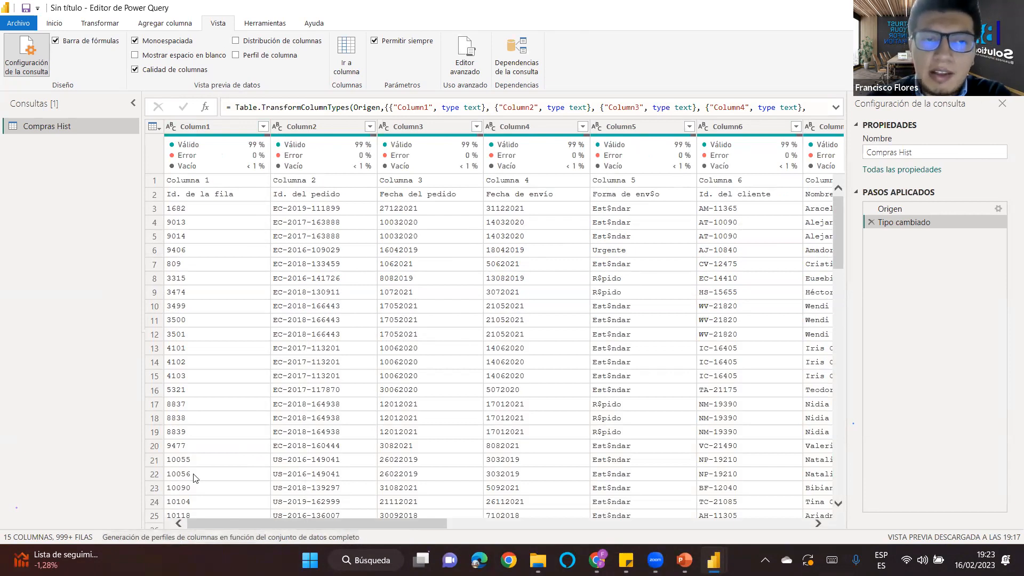
{"action": "left_click_drag", "start_coordinate": [391, 524], "coordinate": [283, 515]}
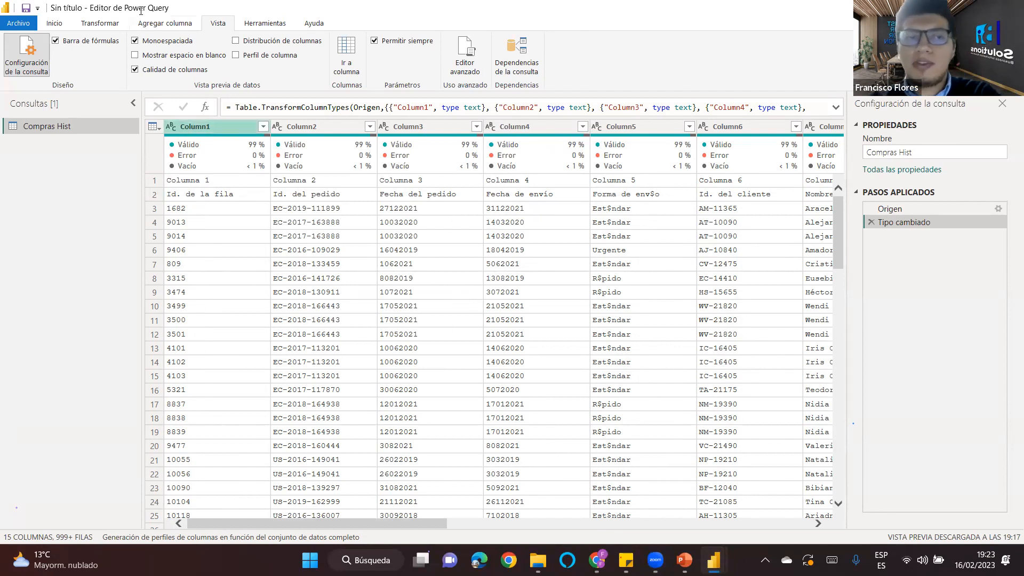
Remove the top 1 row from the Compras Hist table.
{"action": "left_click", "coordinate": [97, 24]}
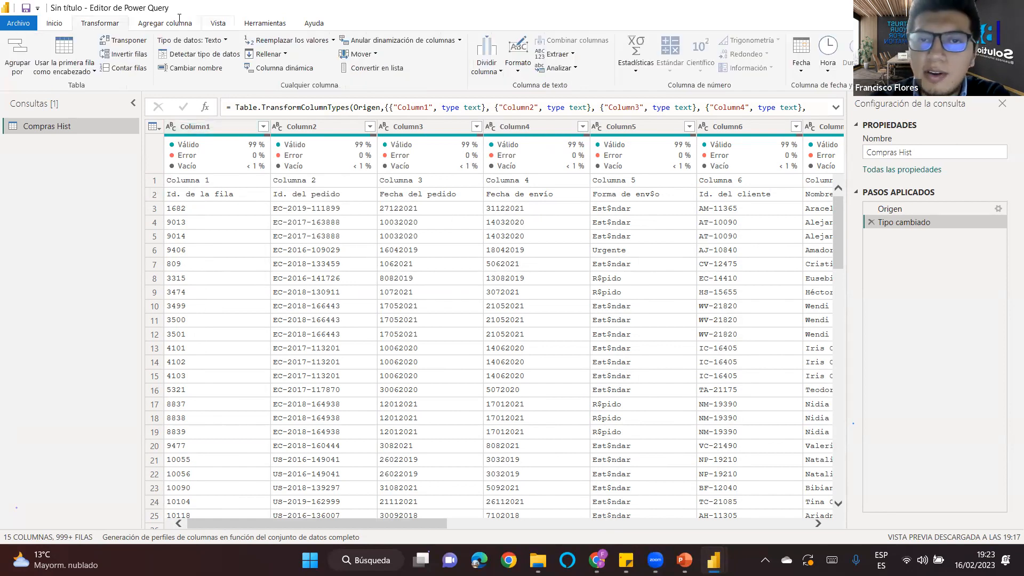
{"action": "left_click", "coordinate": [54, 24]}
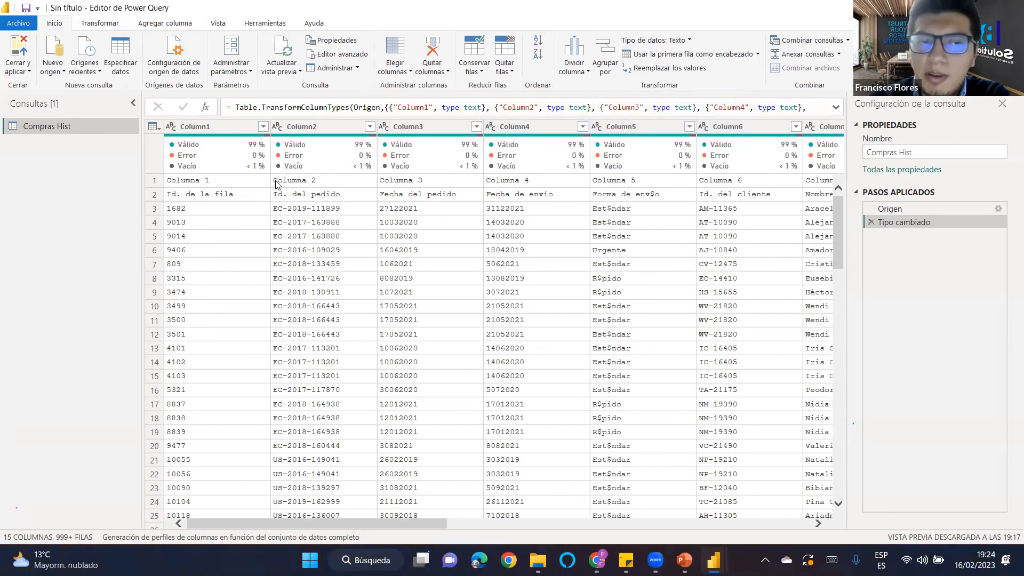
{"action": "left_click", "coordinate": [246, 128]}
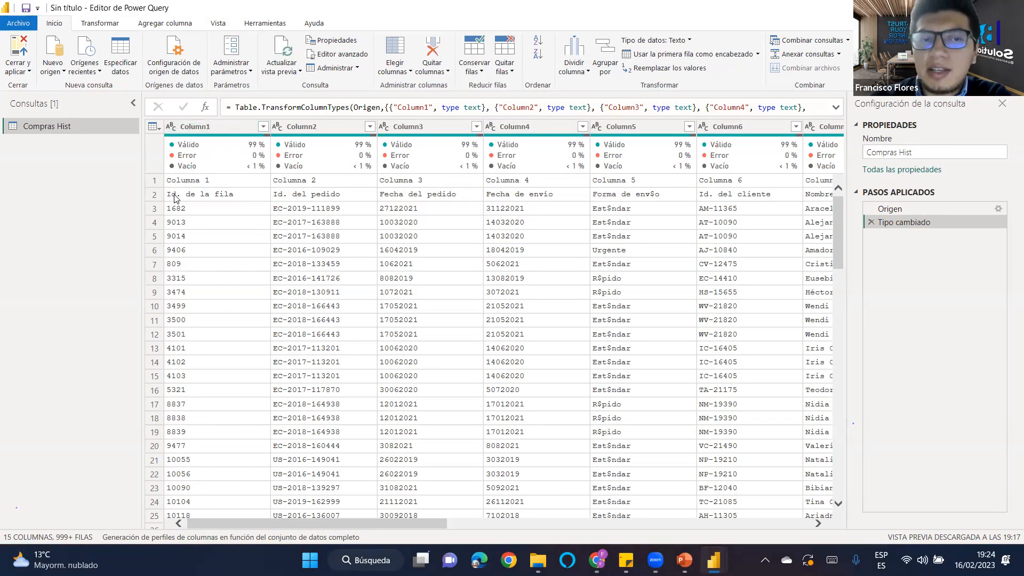
{"action": "left_click", "coordinate": [156, 181]}
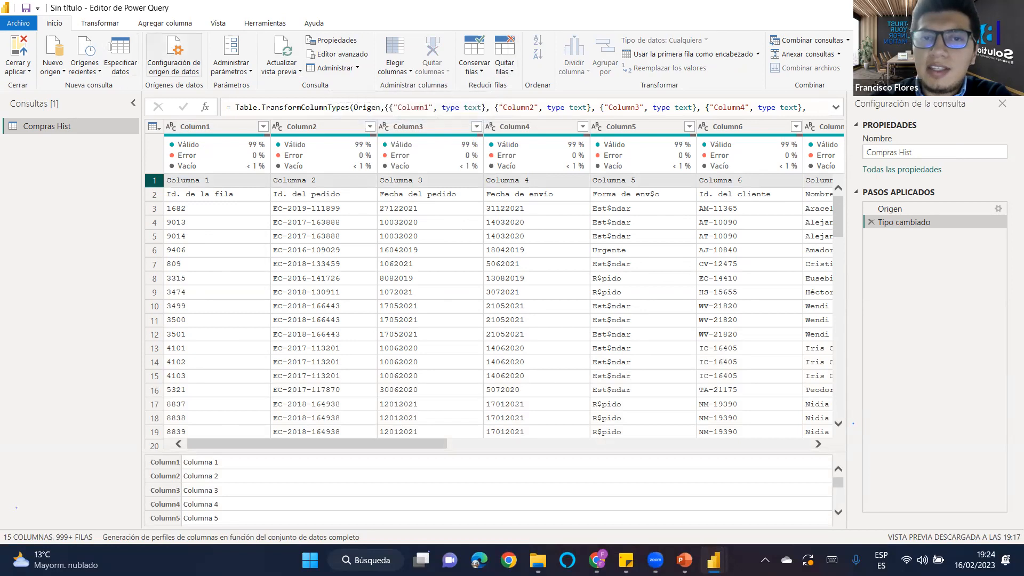
{"action": "left_click", "coordinate": [505, 66]}
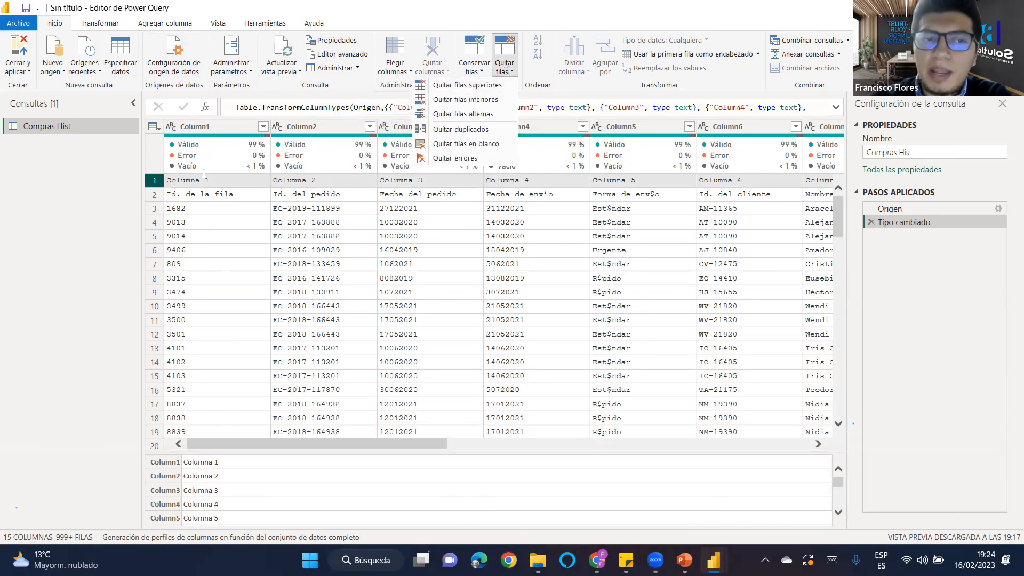
{"action": "left_click", "coordinate": [153, 128]}
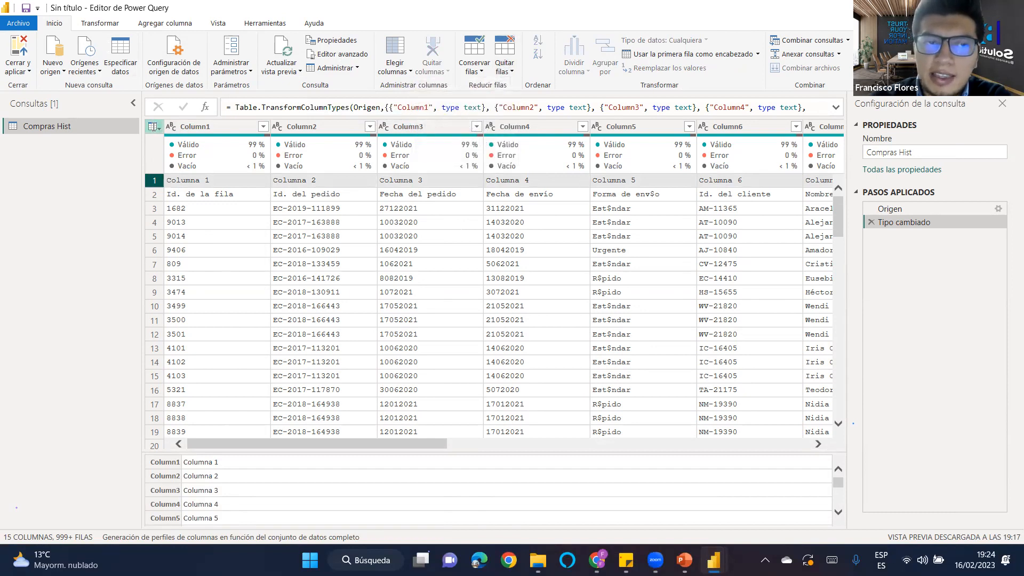
{"action": "left_click", "coordinate": [153, 127]}
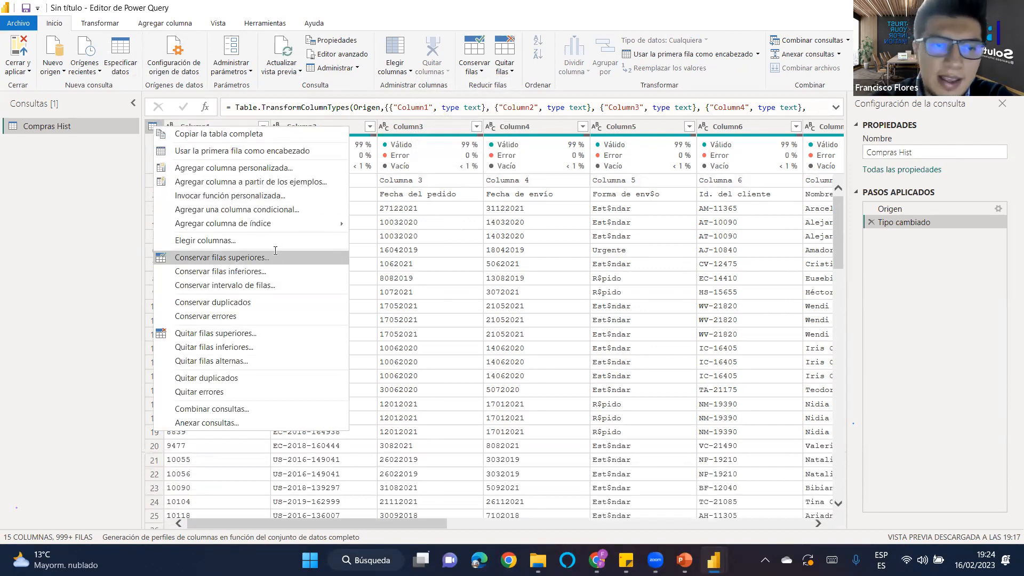
{"action": "left_click", "coordinate": [238, 336]}
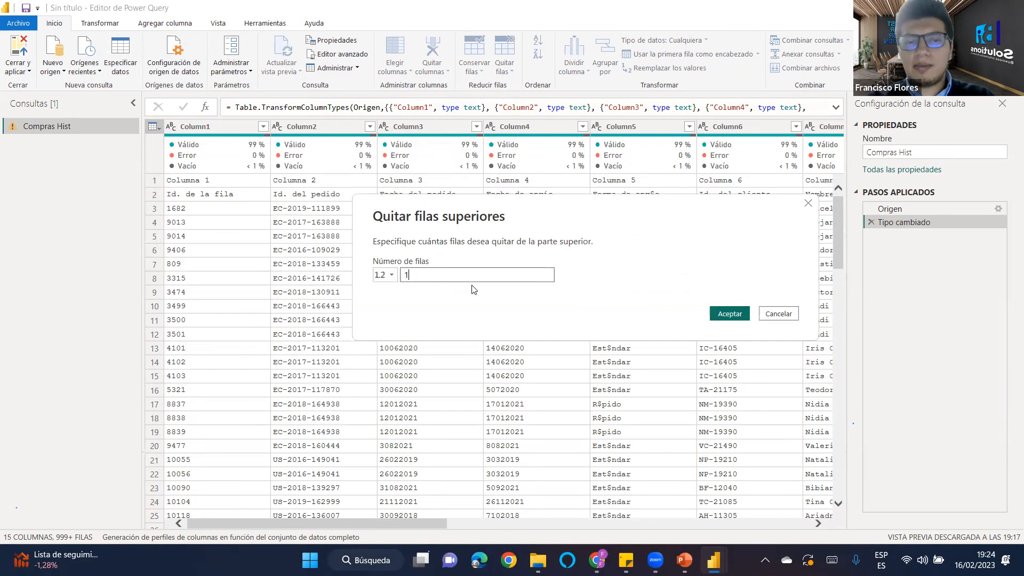
{"action": "key", "text": "Return"}
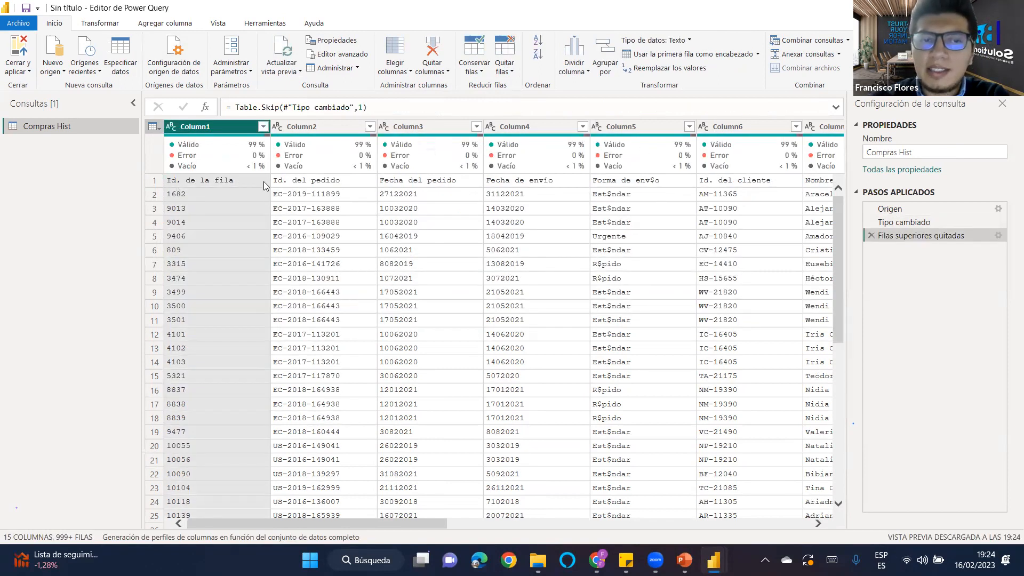
Use the first row of Compras Hist as column headers and look over the commands available for the whole table.
{"action": "left_click", "coordinate": [684, 55]}
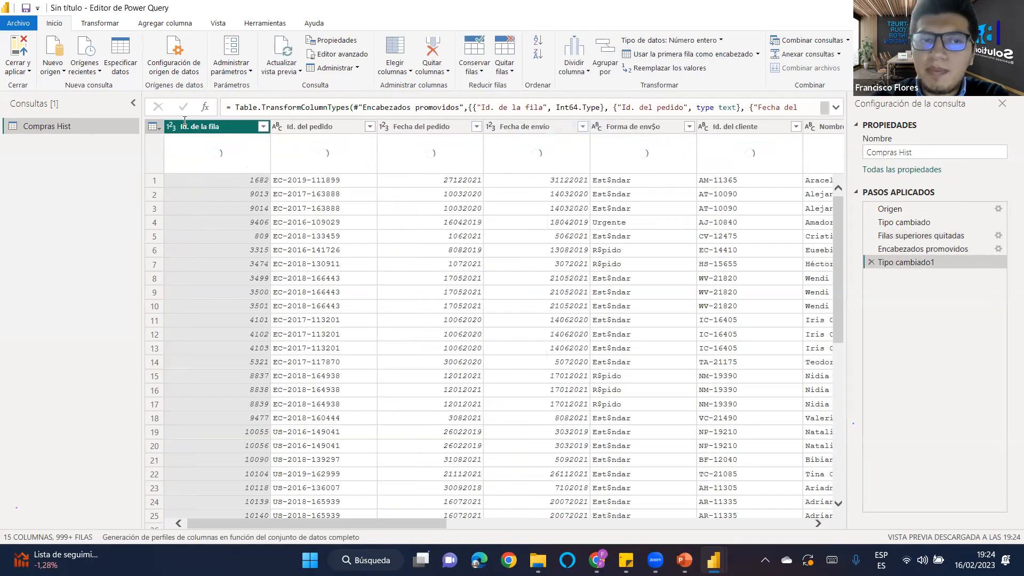
{"action": "left_click", "coordinate": [152, 126]}
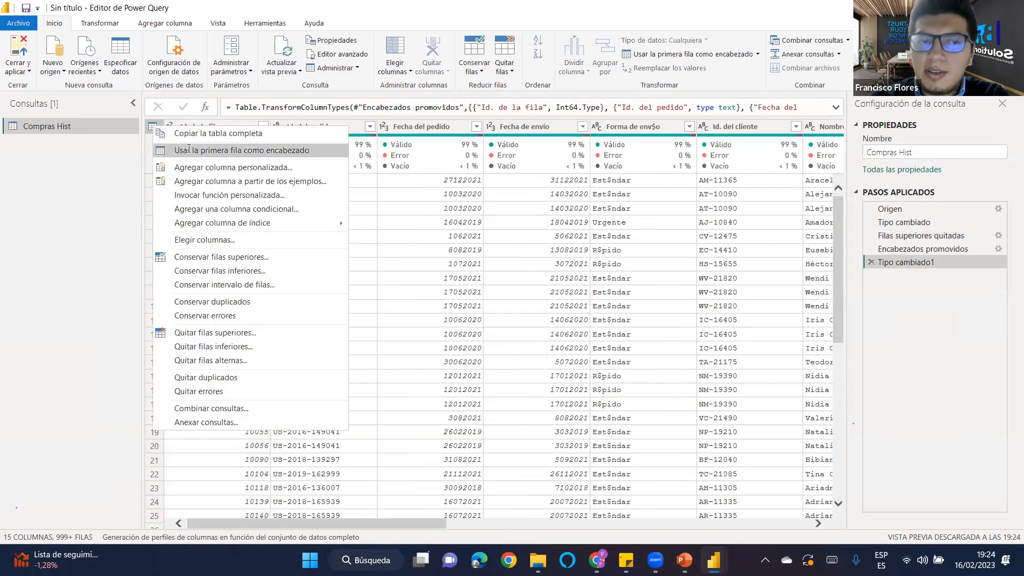
{"action": "left_click", "coordinate": [128, 167]}
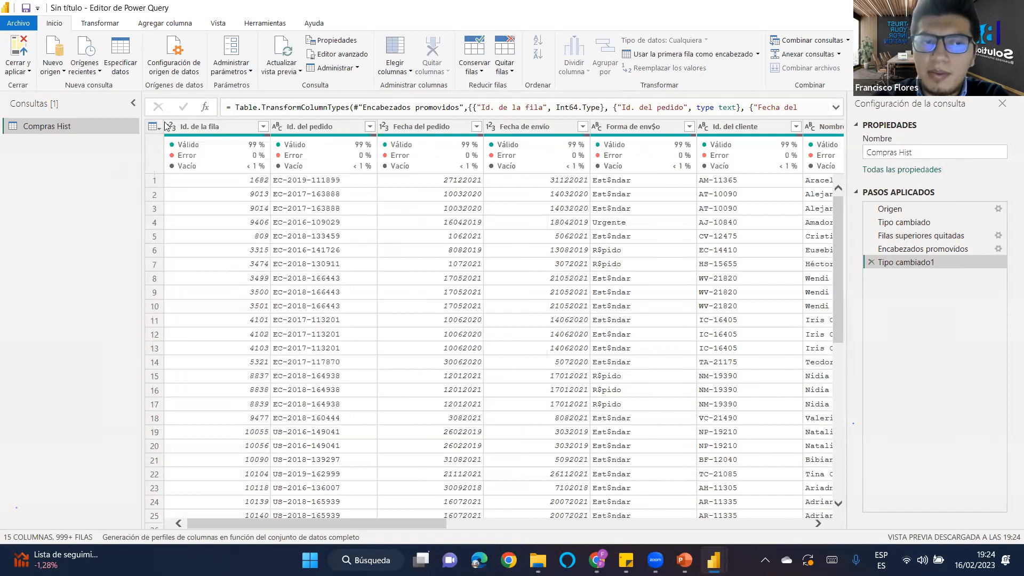
{"action": "left_click", "coordinate": [152, 128]}
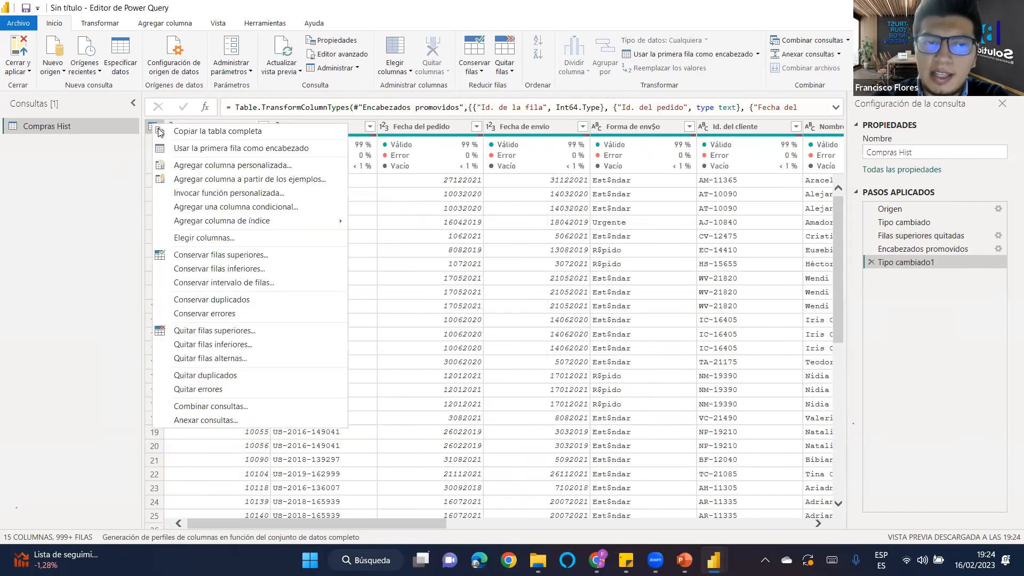
{"action": "left_click", "coordinate": [86, 191]}
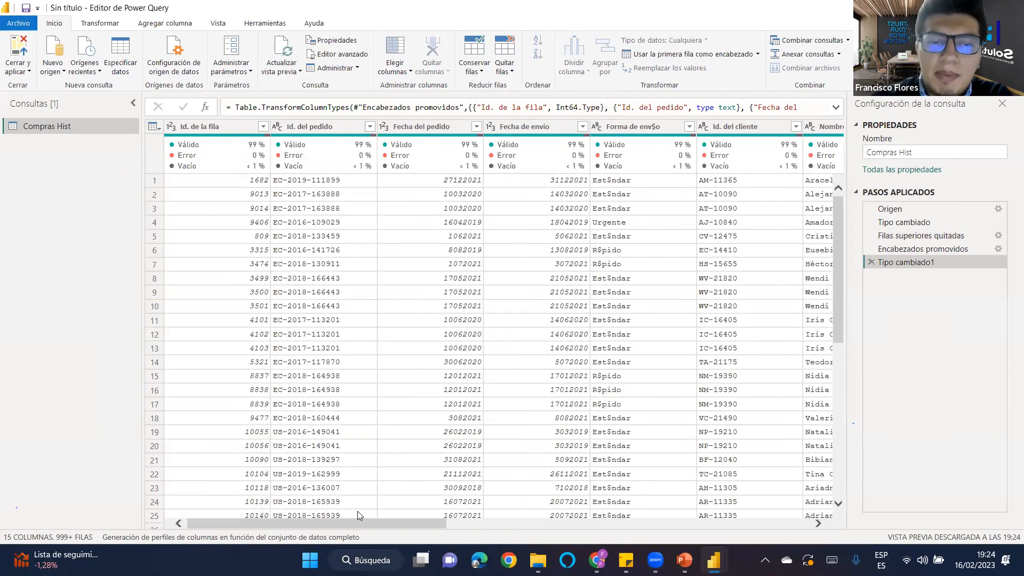
Examine the columns of Compras Hist, paying particular attention to the Fecha del pedido and Fecha de envío columns.
{"action": "left_click_drag", "start_coordinate": [343, 522], "coordinate": [463, 516]}
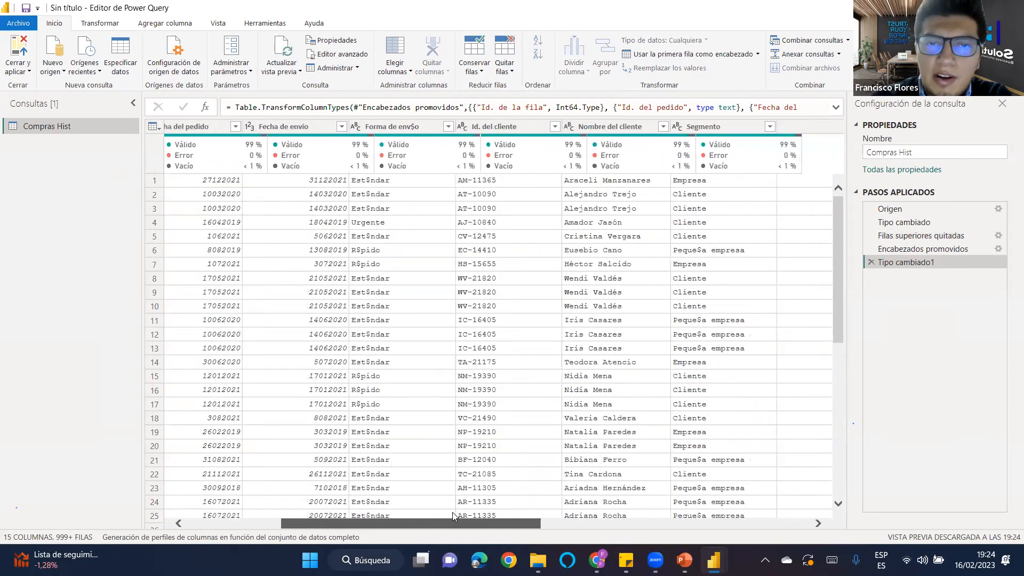
{"action": "left_click_drag", "start_coordinate": [370, 522], "coordinate": [250, 520]}
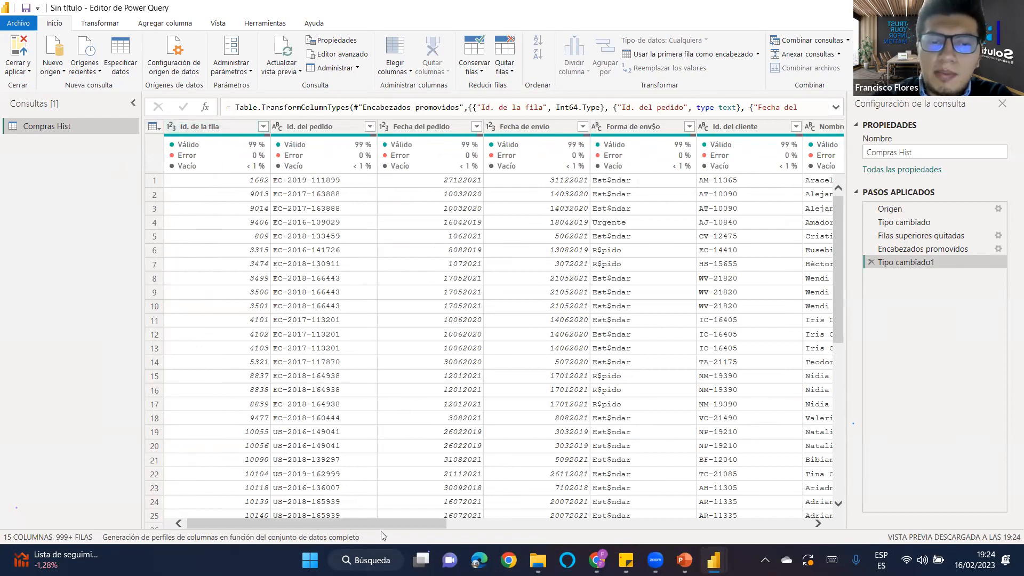
{"action": "left_click_drag", "start_coordinate": [381, 528], "coordinate": [451, 520]}
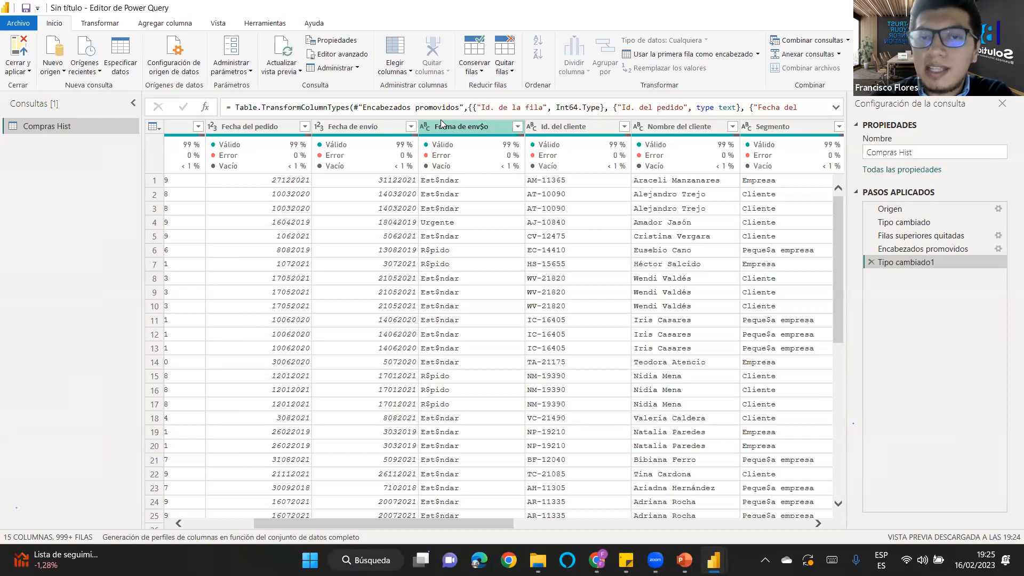
{"action": "left_click", "coordinate": [347, 126]}
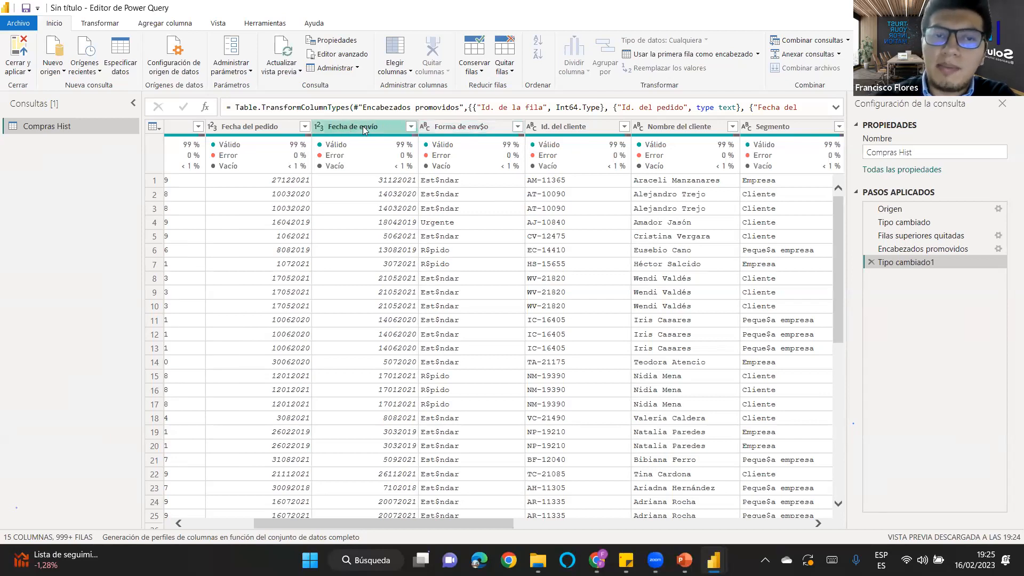
{"action": "left_click", "coordinate": [246, 126]}
{"action": "left_click", "coordinate": [357, 129]}
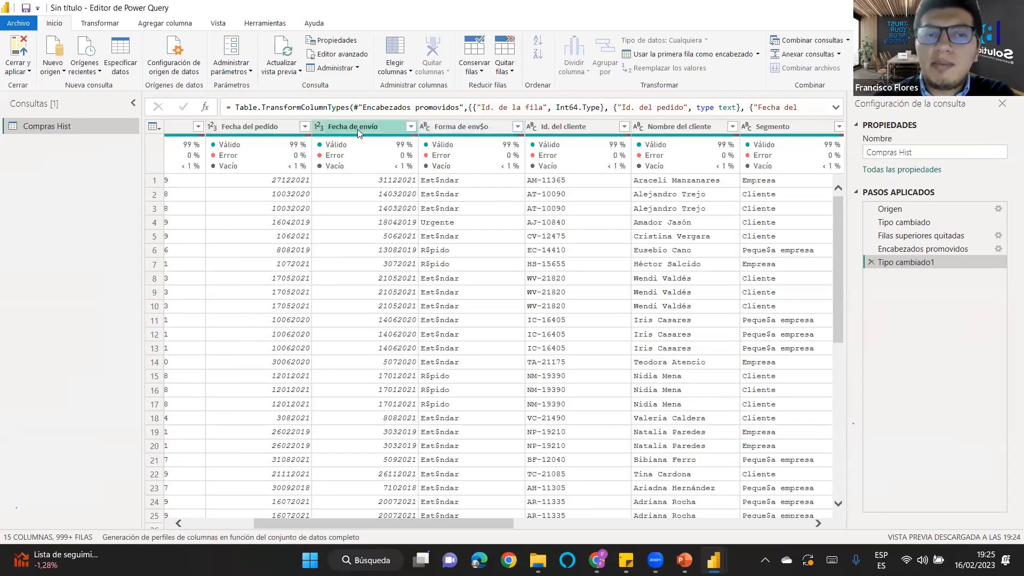
{"action": "left_click", "coordinate": [244, 127]}
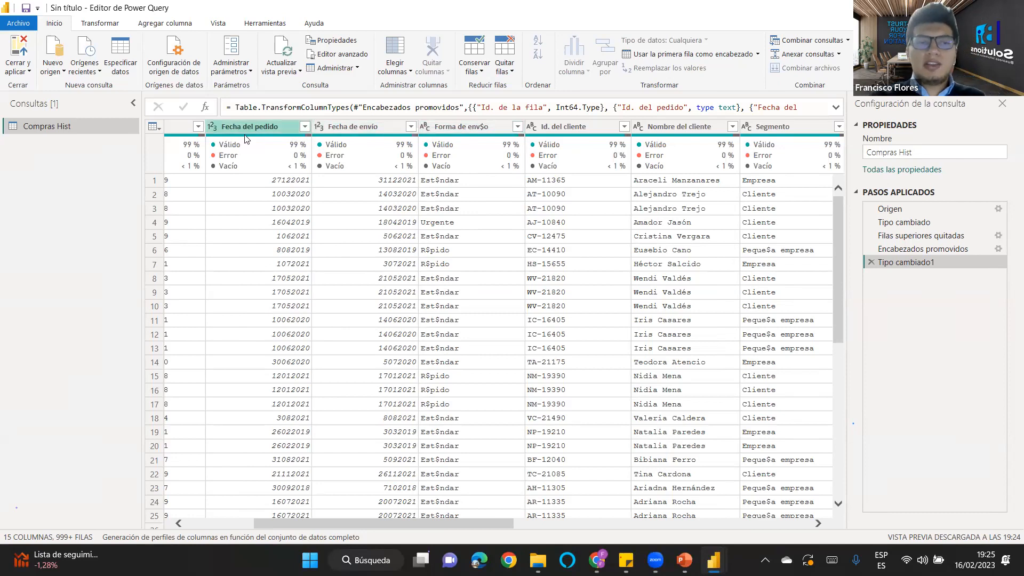
{"action": "mouse_move", "coordinate": [248, 159]}
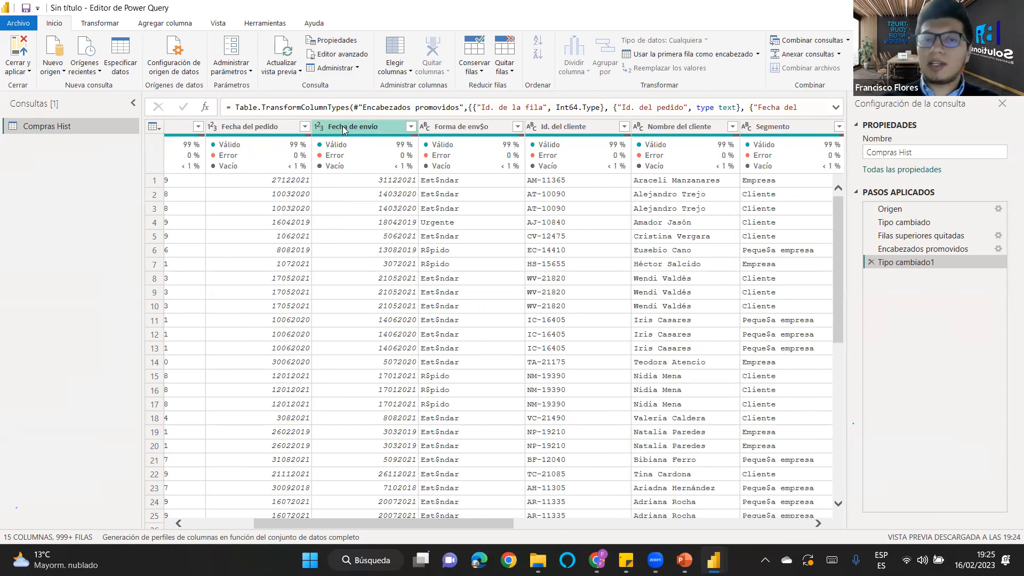
{"action": "left_click", "coordinate": [258, 127]}
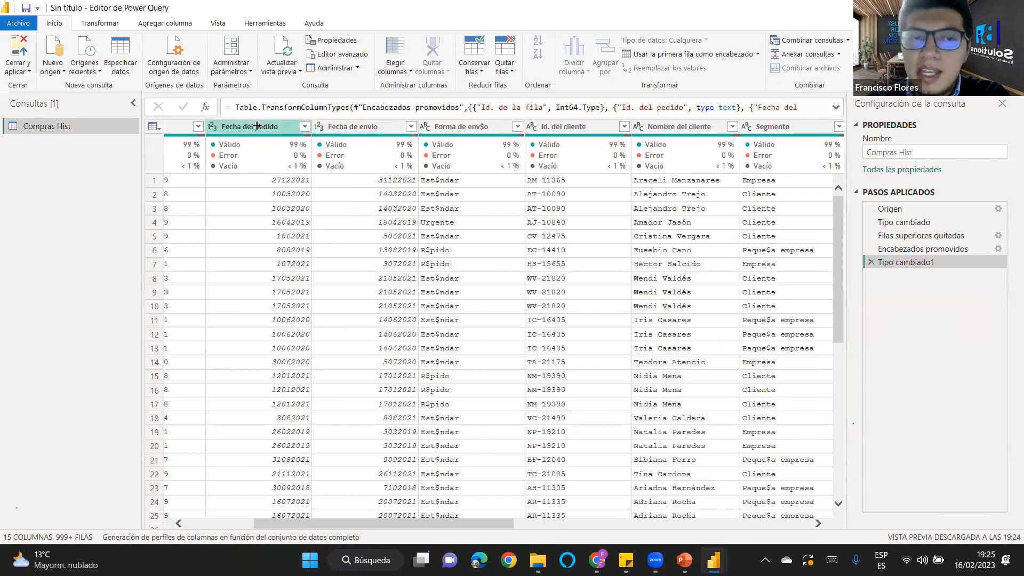
{"action": "left_click", "coordinate": [349, 127]}
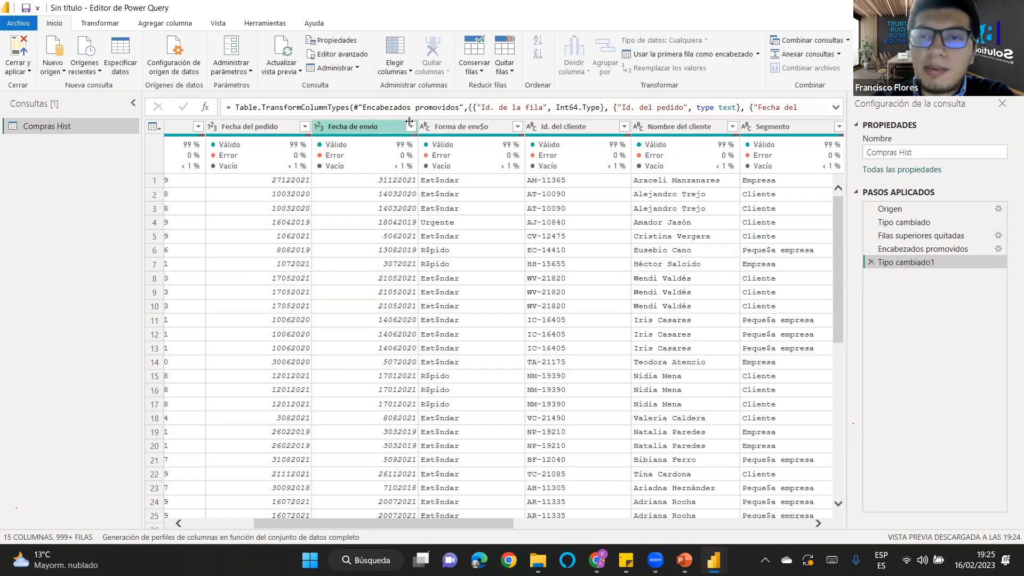
Rename the Forma de env$o column to Forma de envío.
{"action": "left_click", "coordinate": [465, 126]}
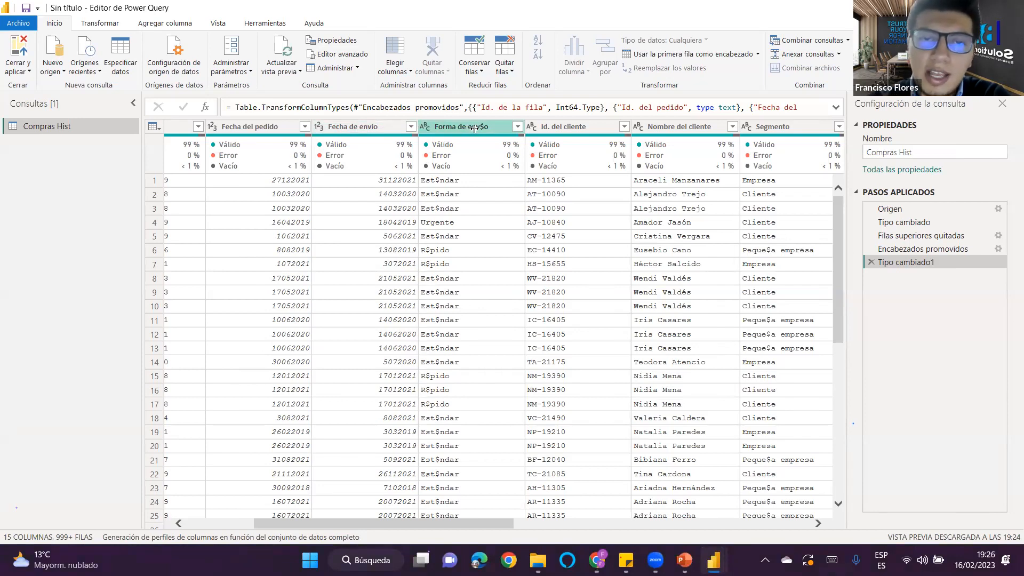
{"action": "double_click", "coordinate": [480, 128]}
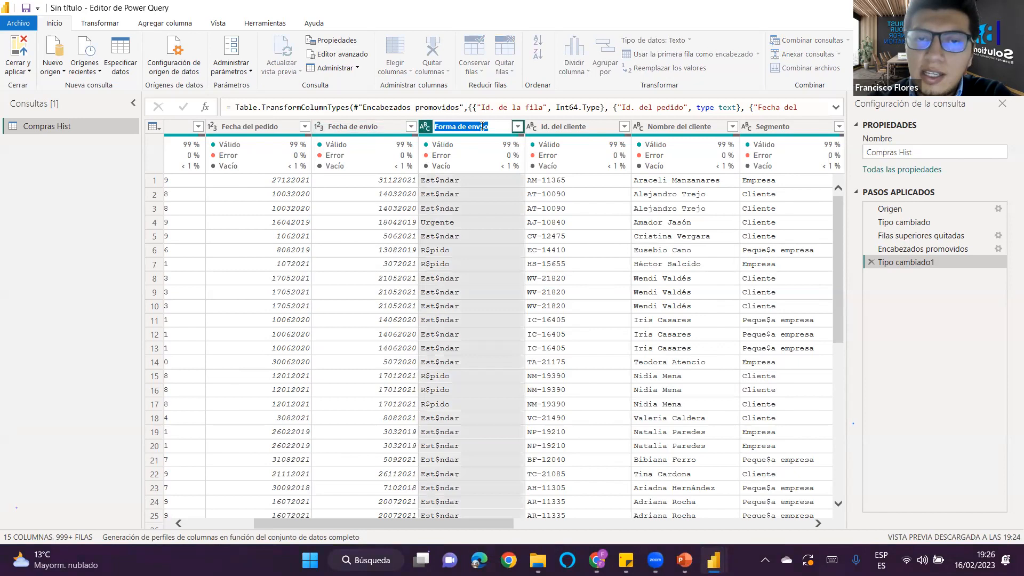
{"action": "left_click", "coordinate": [481, 128]}
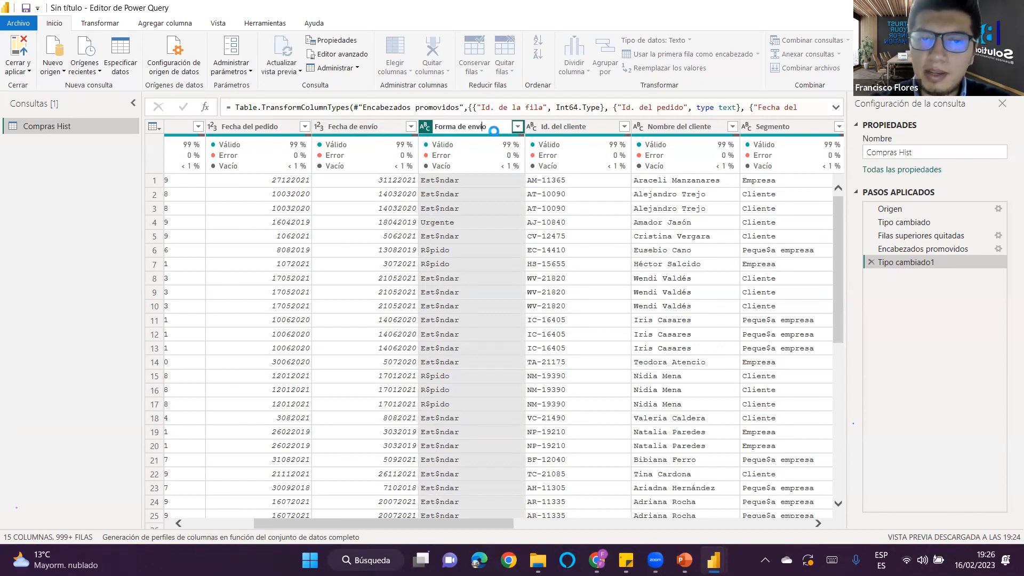
{"action": "key", "text": "Return"}
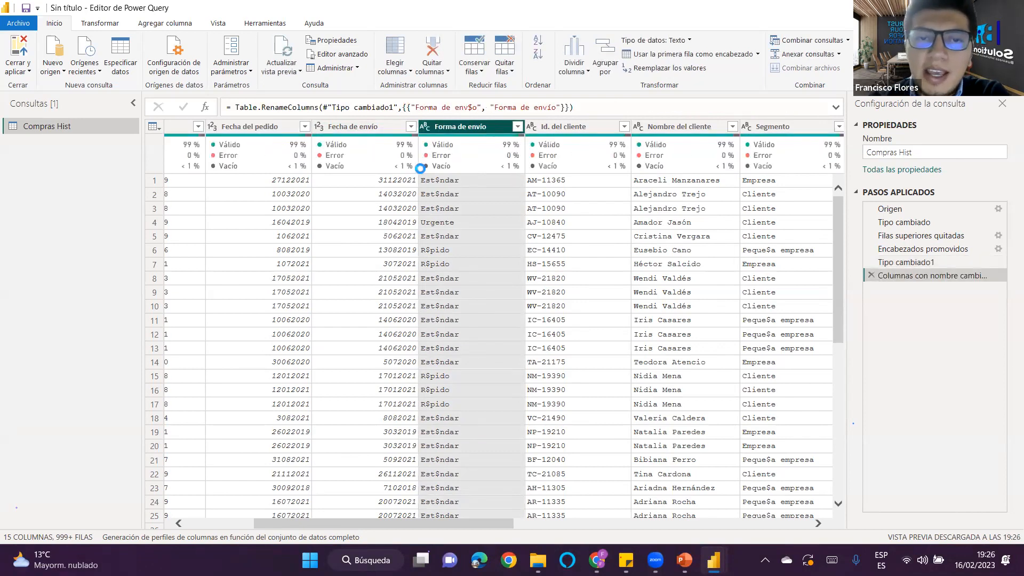
Review the table at the Tipo cambiado1 and Filas superiores quitadas steps, and return to the last applied step.
{"action": "left_click_drag", "start_coordinate": [449, 522], "coordinate": [330, 522]}
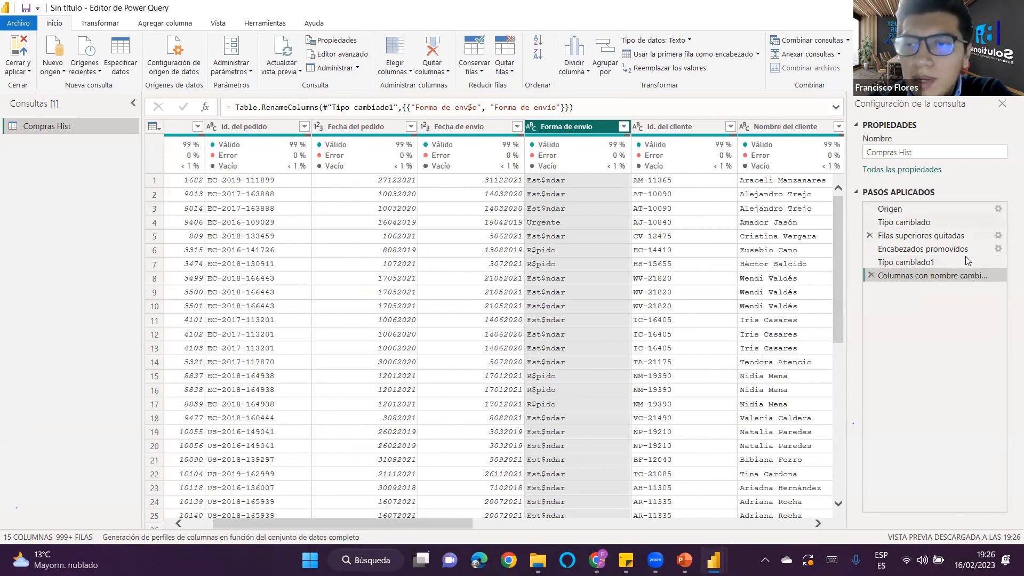
{"action": "left_click", "coordinate": [904, 261]}
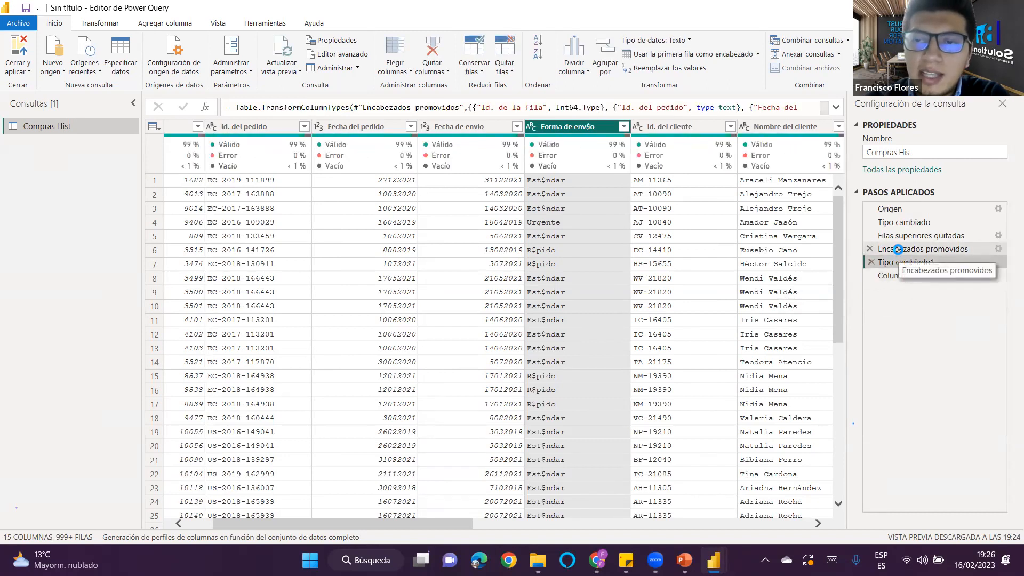
{"action": "left_click", "coordinate": [908, 238]}
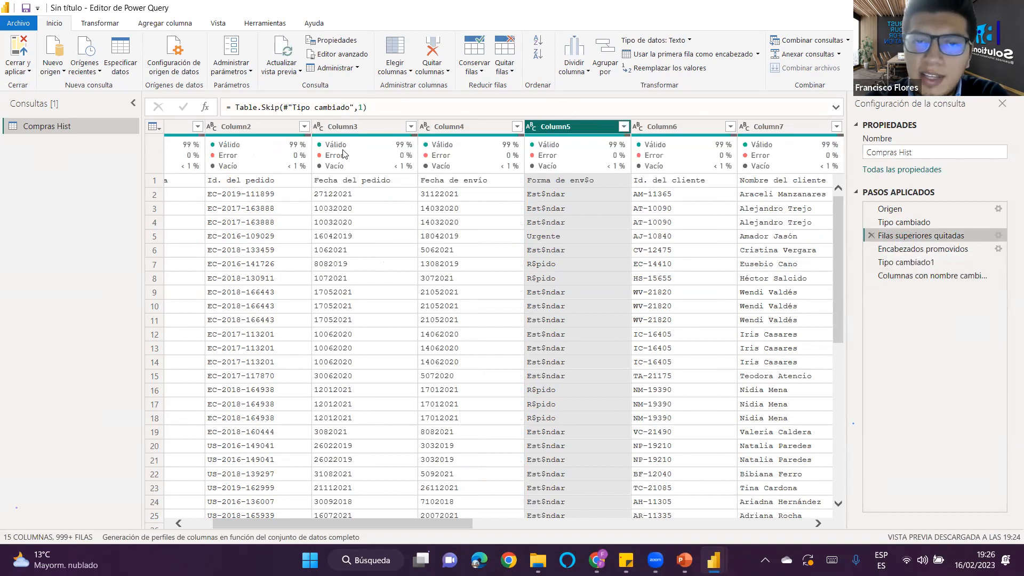
{"action": "left_click_drag", "start_coordinate": [432, 527], "coordinate": [464, 524]}
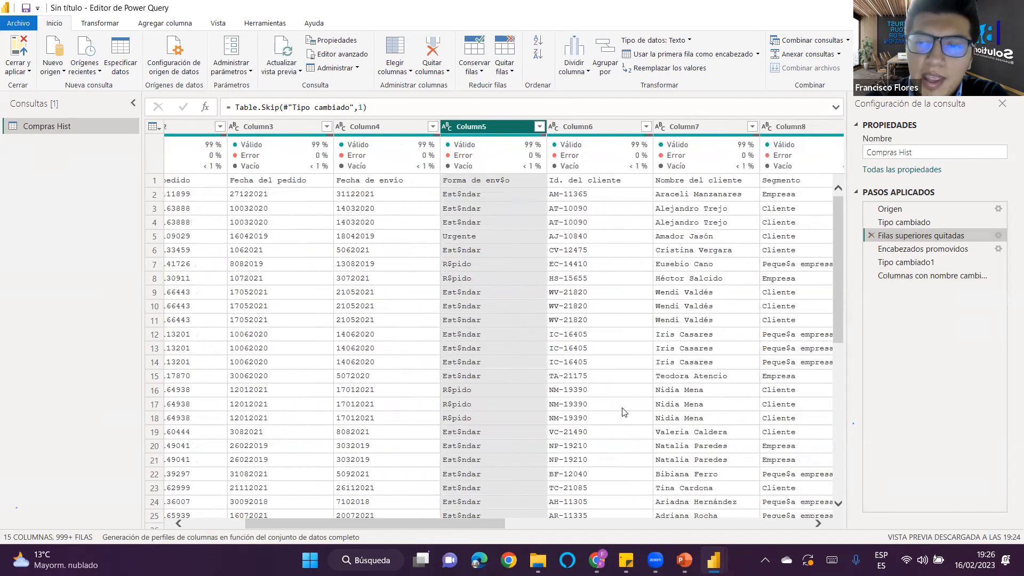
{"action": "left_click", "coordinate": [922, 275]}
{"action": "left_click_drag", "start_coordinate": [457, 525], "coordinate": [692, 526]}
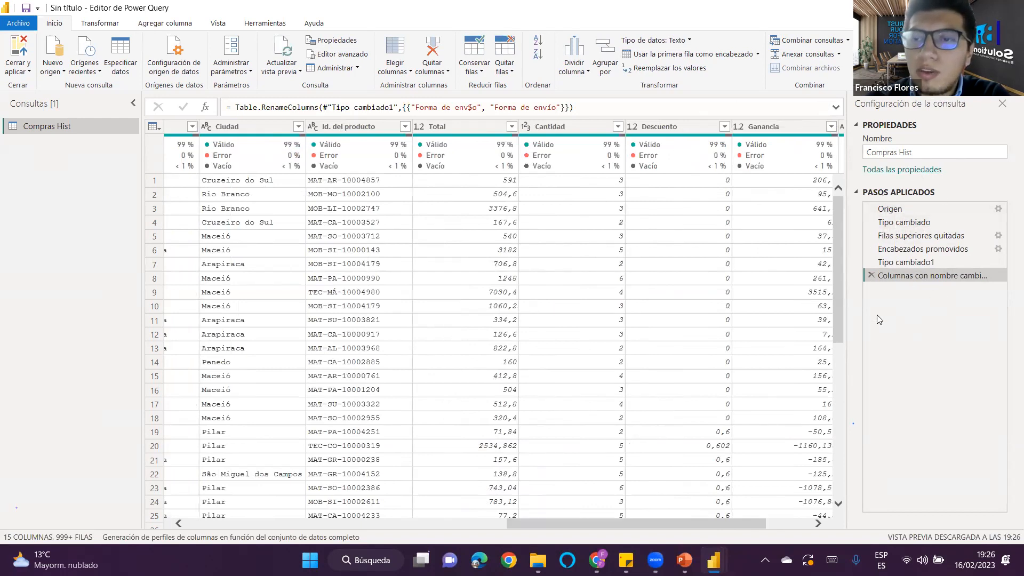
Review the M code behind the applied steps of Compras Hist in the advanced editor and close it without changes.
{"action": "left_click", "coordinate": [335, 55]}
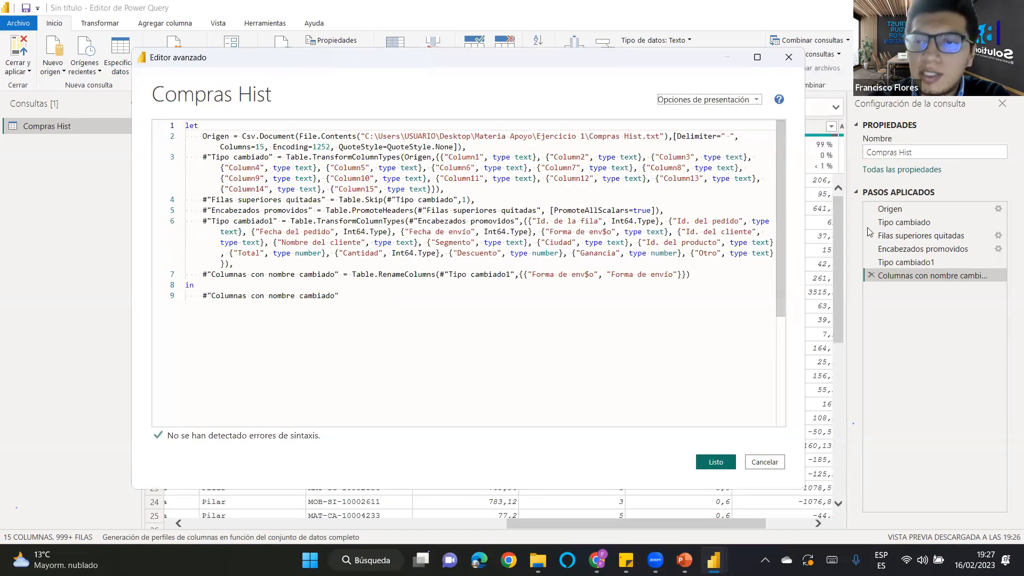
{"action": "left_click", "coordinate": [210, 137]}
{"action": "left_click_drag", "start_coordinate": [207, 157], "coordinate": [274, 157]}
{"action": "left_click_drag", "start_coordinate": [211, 200], "coordinate": [322, 201]}
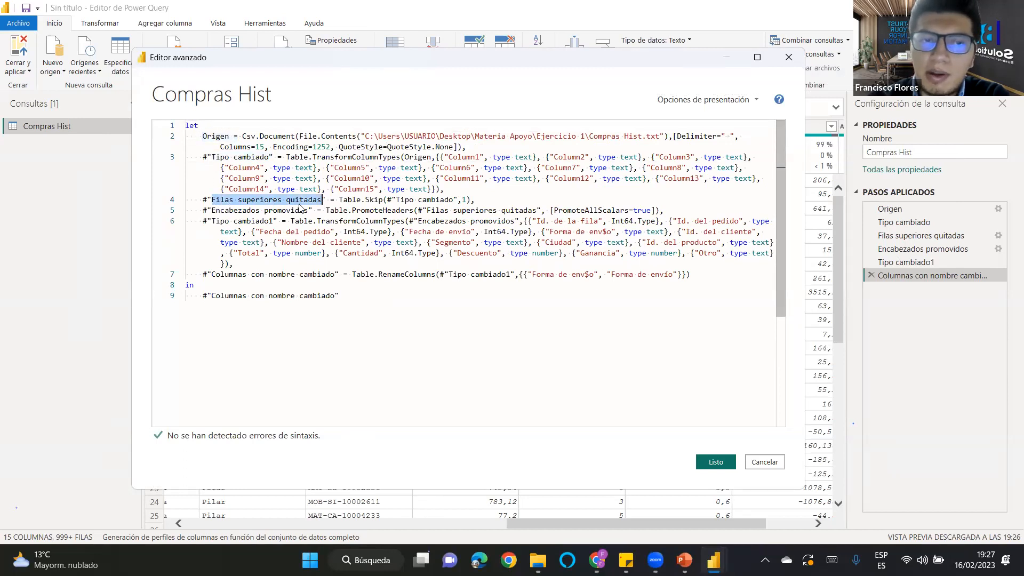
{"action": "left_click_drag", "start_coordinate": [212, 211], "coordinate": [312, 212]}
{"action": "left_click", "coordinate": [496, 308]}
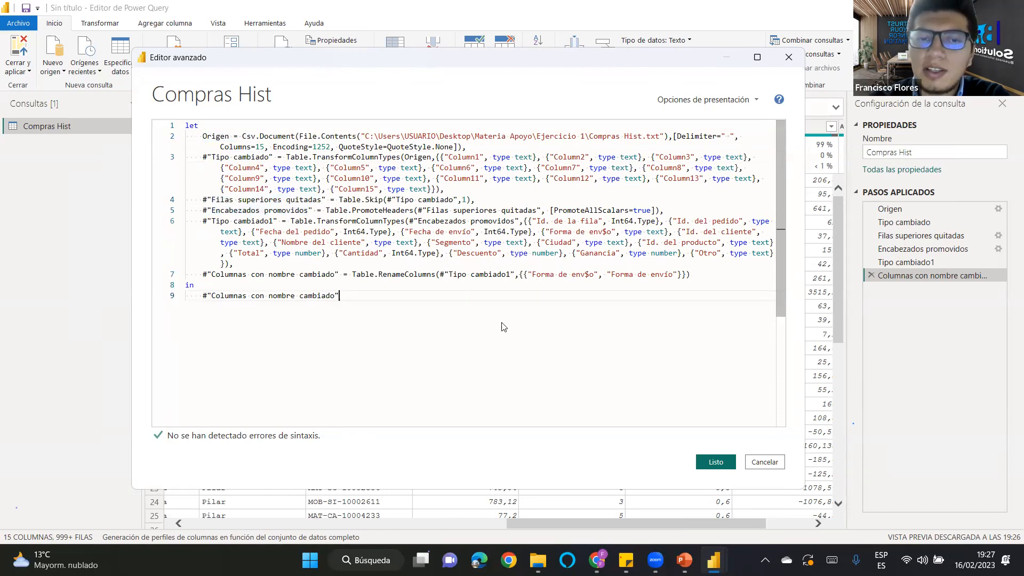
{"action": "left_click_drag", "start_coordinate": [344, 297], "coordinate": [186, 127]}
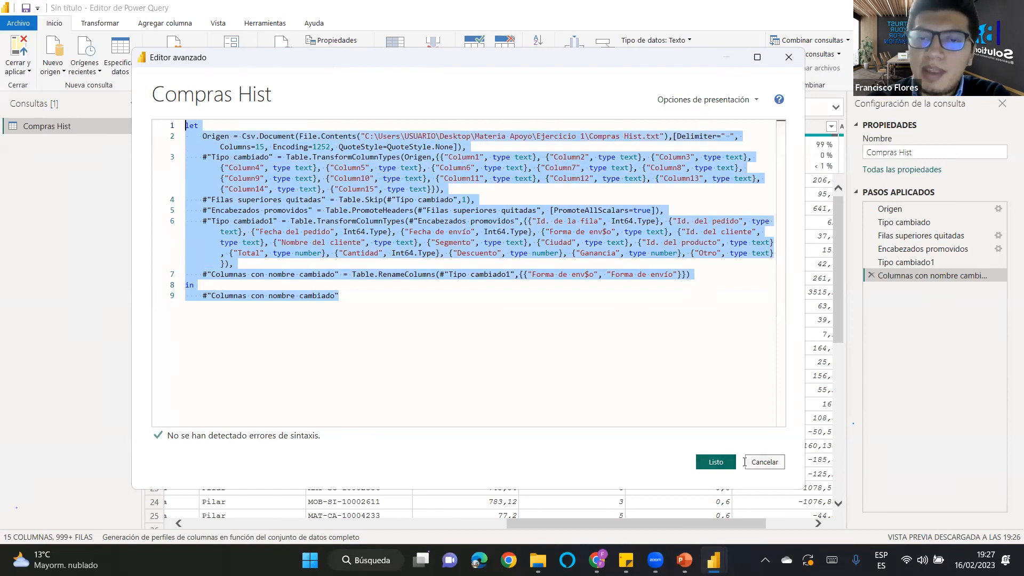
{"action": "left_click", "coordinate": [407, 221]}
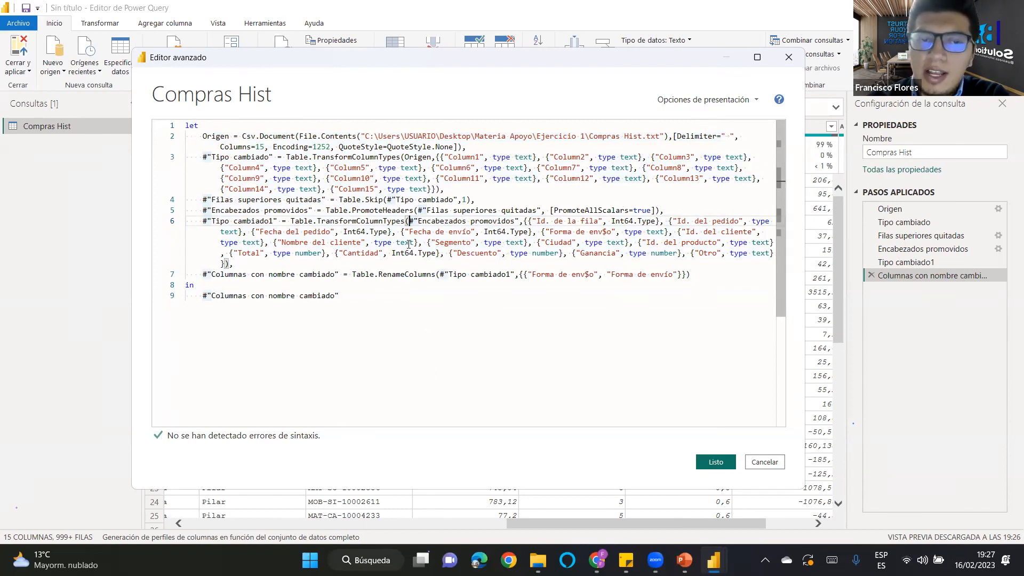
{"action": "left_click", "coordinate": [787, 58]}
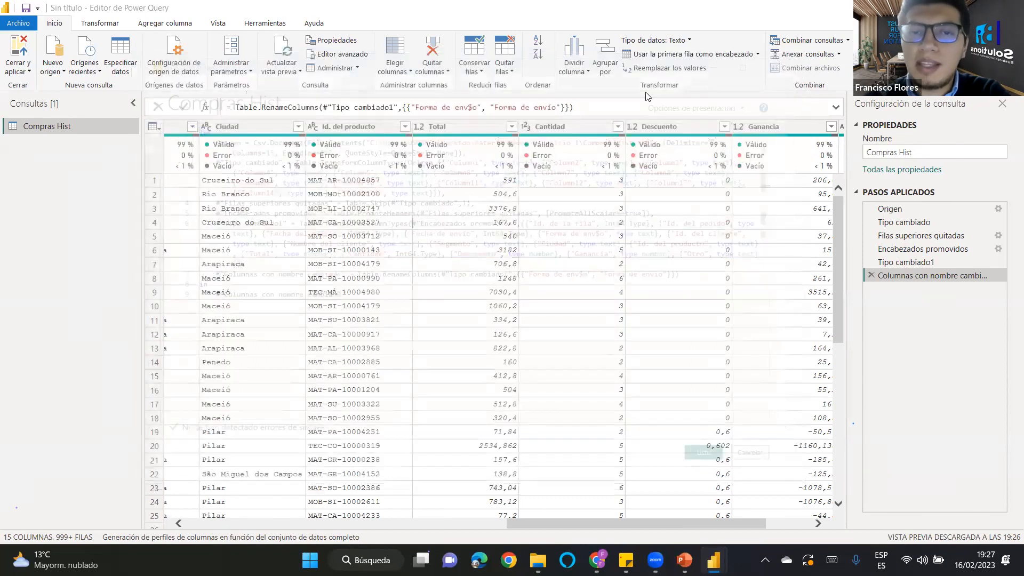
{"action": "left_click", "coordinate": [107, 26]}
{"action": "left_click", "coordinate": [165, 23]}
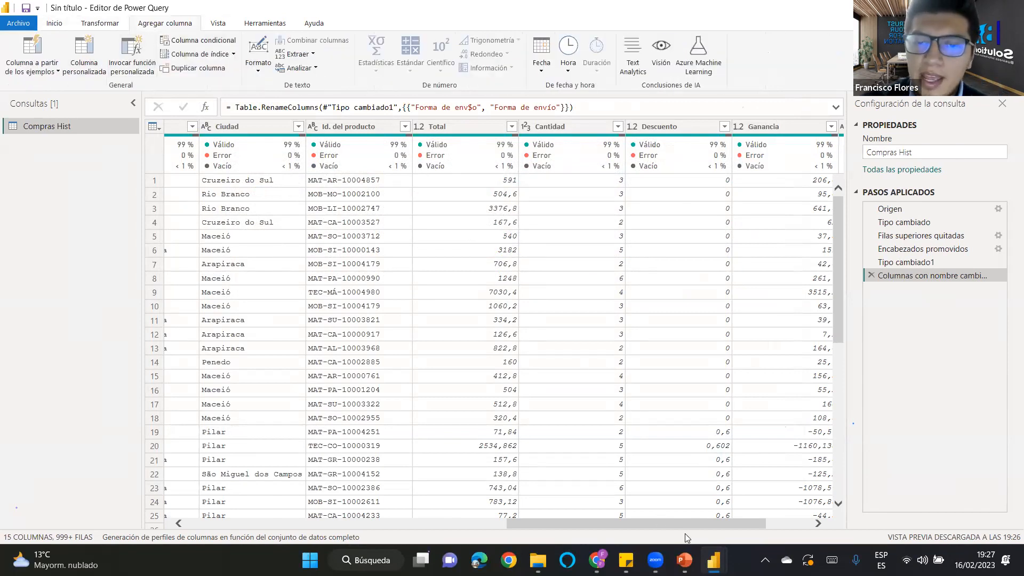
{"action": "left_click_drag", "start_coordinate": [675, 518], "coordinate": [355, 517]}
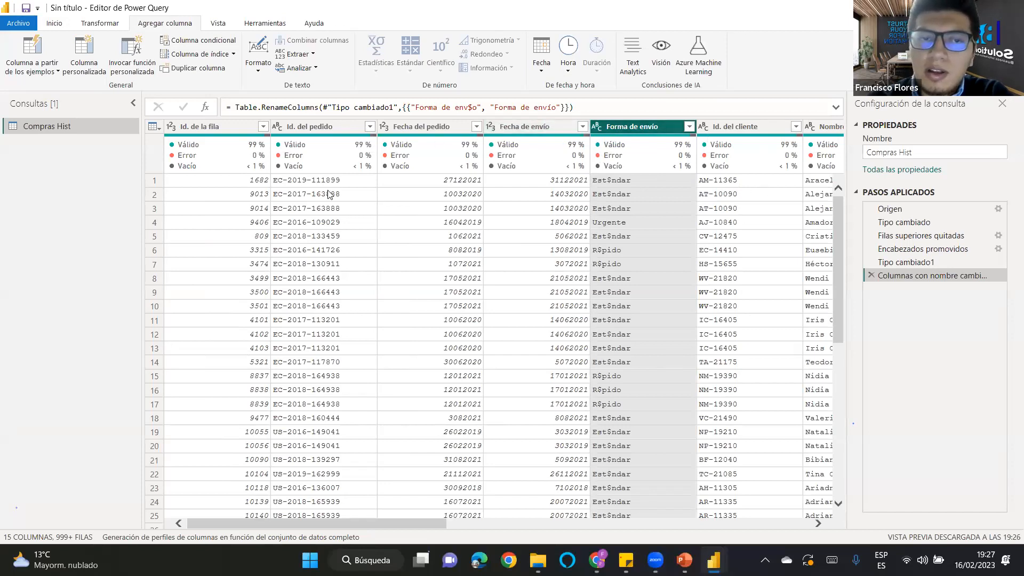
{"action": "left_click_drag", "start_coordinate": [371, 523], "coordinate": [433, 507]}
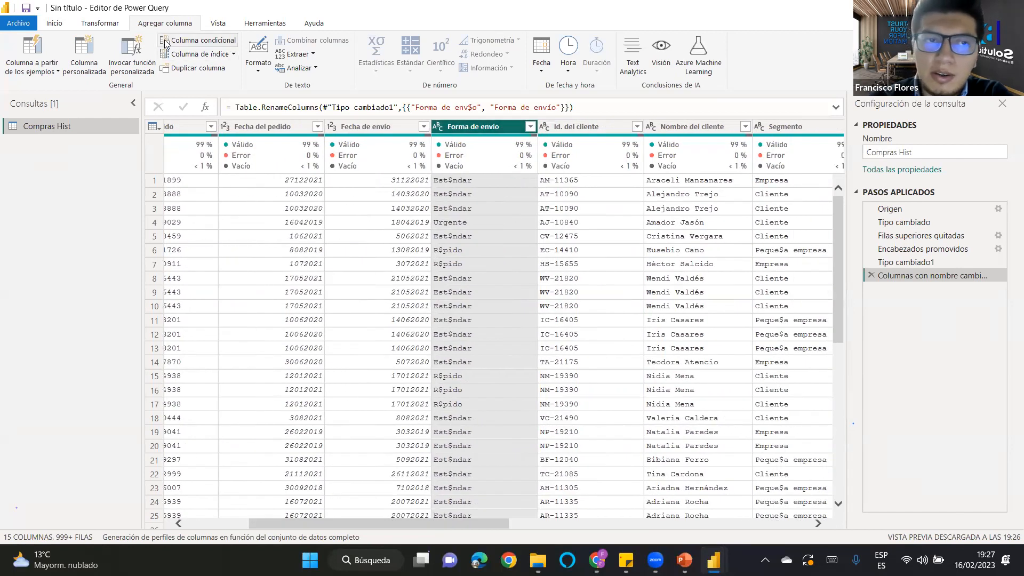
{"action": "left_click", "coordinate": [101, 23]}
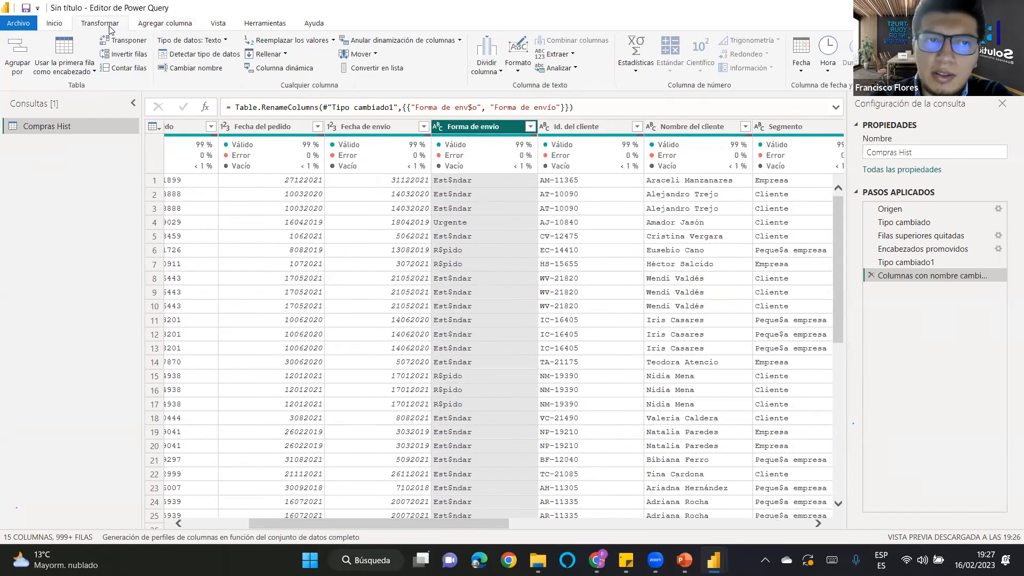
Show the column distribution charts briefly to check the value distribution of Forma de envío, and hide them again.
{"action": "left_click", "coordinate": [212, 24]}
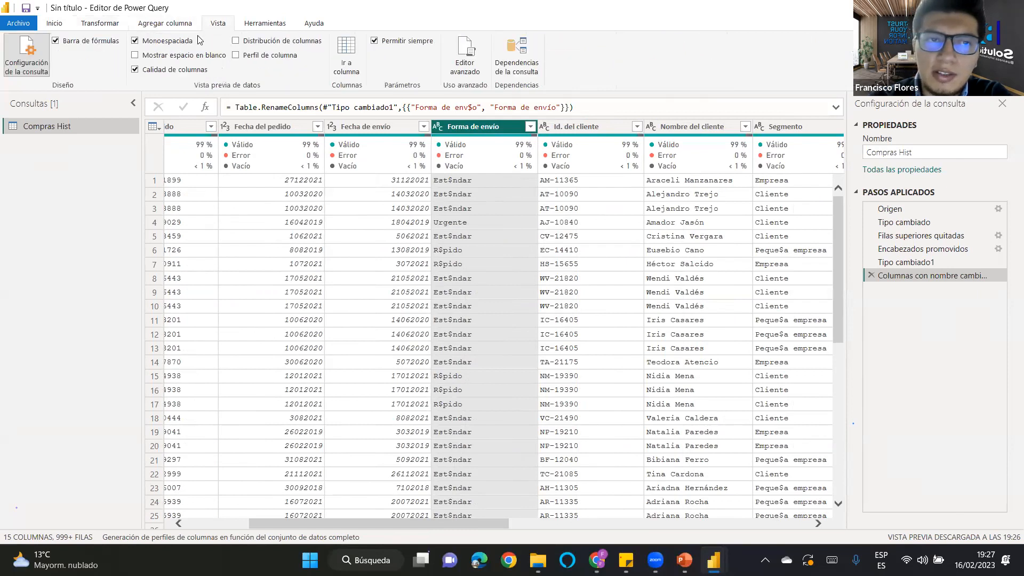
{"action": "left_click", "coordinate": [235, 40]}
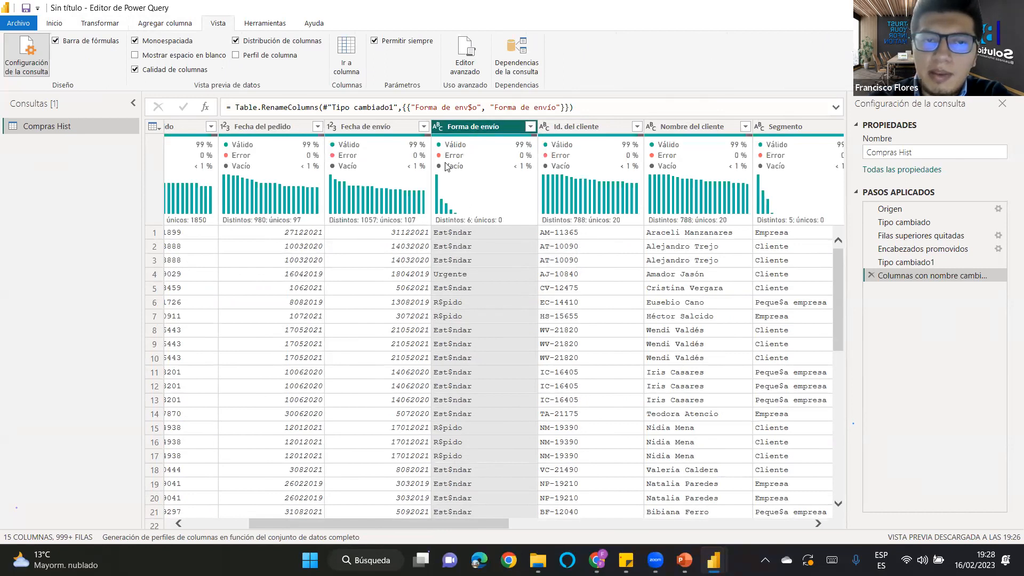
{"action": "left_click", "coordinate": [235, 40]}
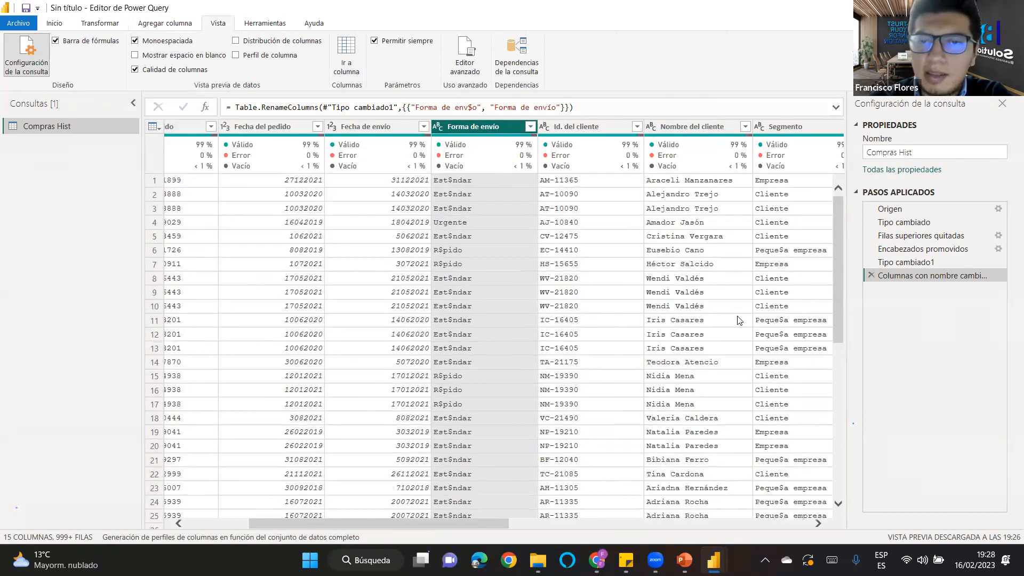
Load the complete list of filter values for Forma de envío and close it without filtering.
{"action": "left_click", "coordinate": [530, 127]}
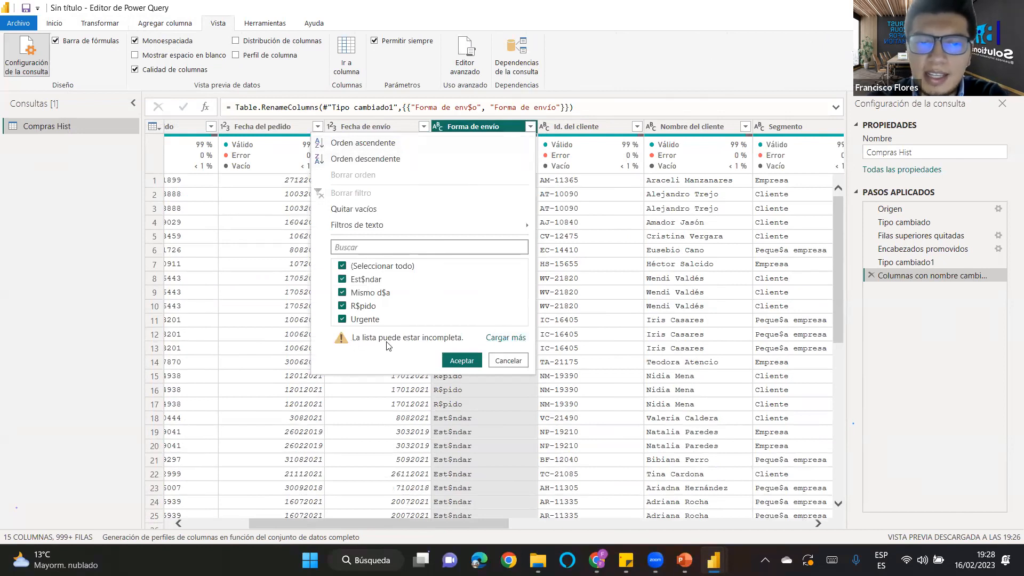
{"action": "left_click", "coordinate": [497, 338]}
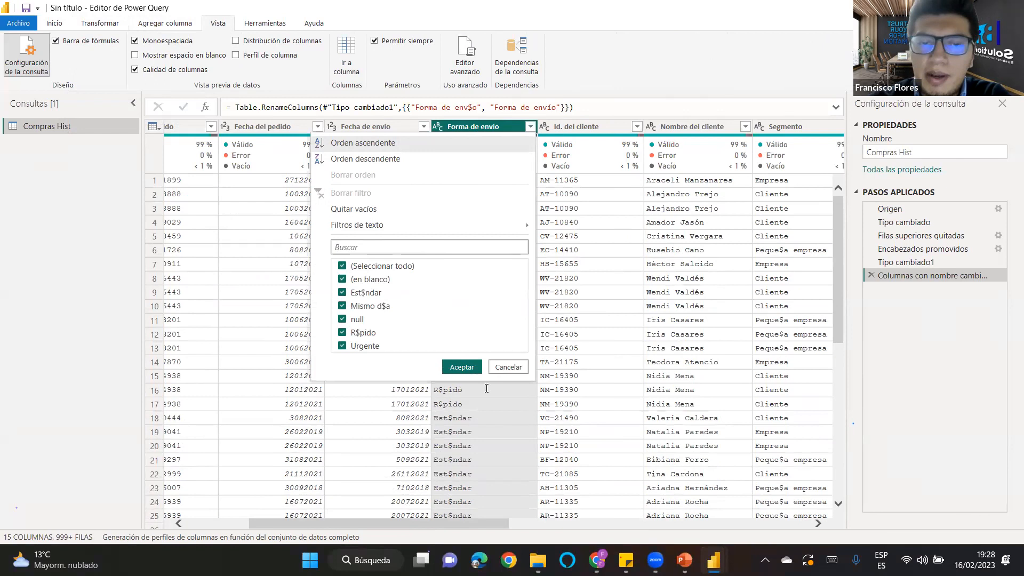
{"action": "left_click", "coordinate": [476, 417]}
Load more filter values for Id. del pedido, look through the list and close it without filtering.
{"action": "left_click_drag", "start_coordinate": [464, 442], "coordinate": [403, 443]}
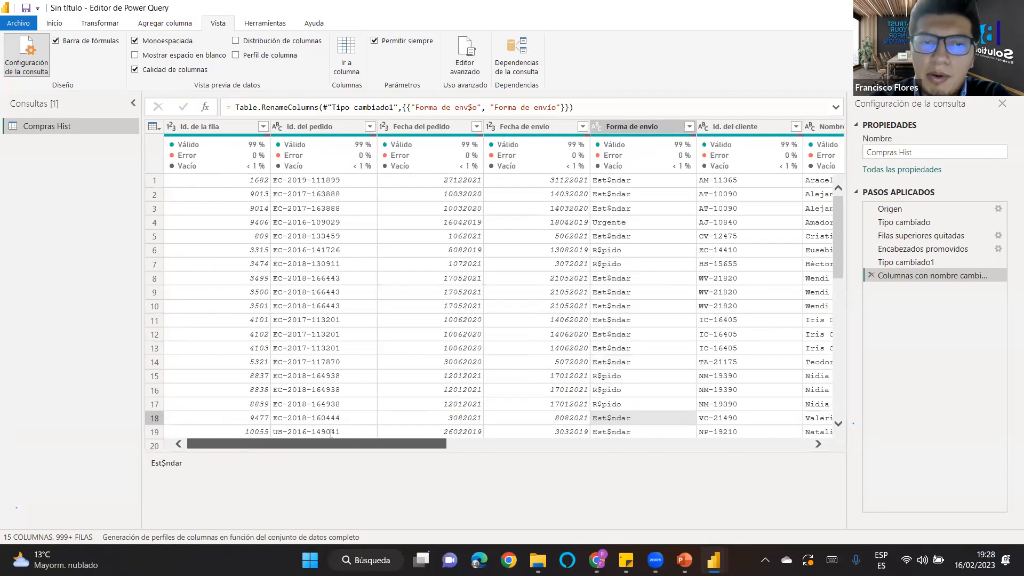
{"action": "left_click", "coordinate": [370, 126]}
{"action": "scroll", "coordinate": [258, 286], "scroll_direction": "down", "scroll_amount": 3}
{"action": "scroll", "coordinate": [258, 286], "scroll_direction": "up", "scroll_amount": 3}
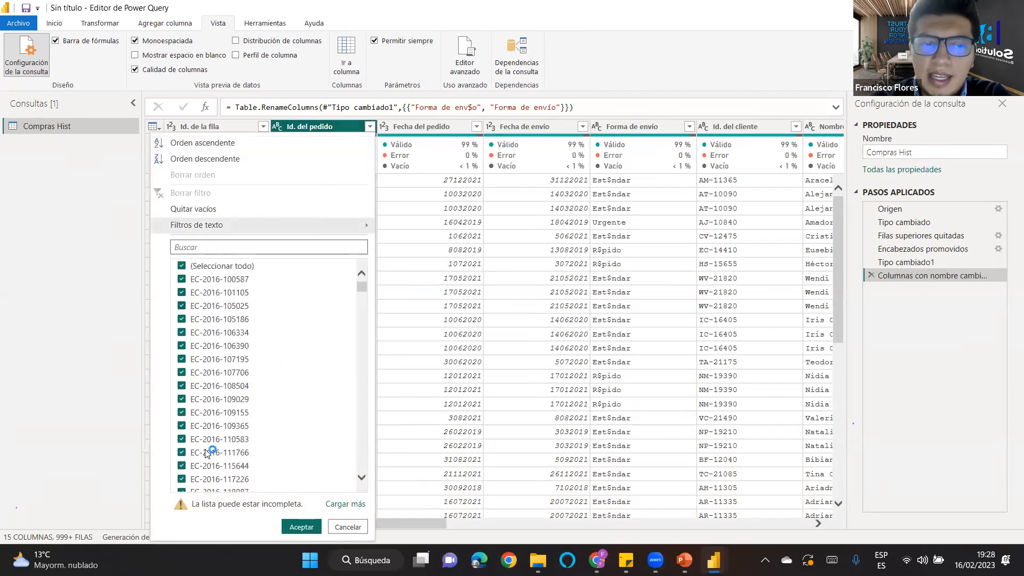
{"action": "left_click", "coordinate": [337, 505]}
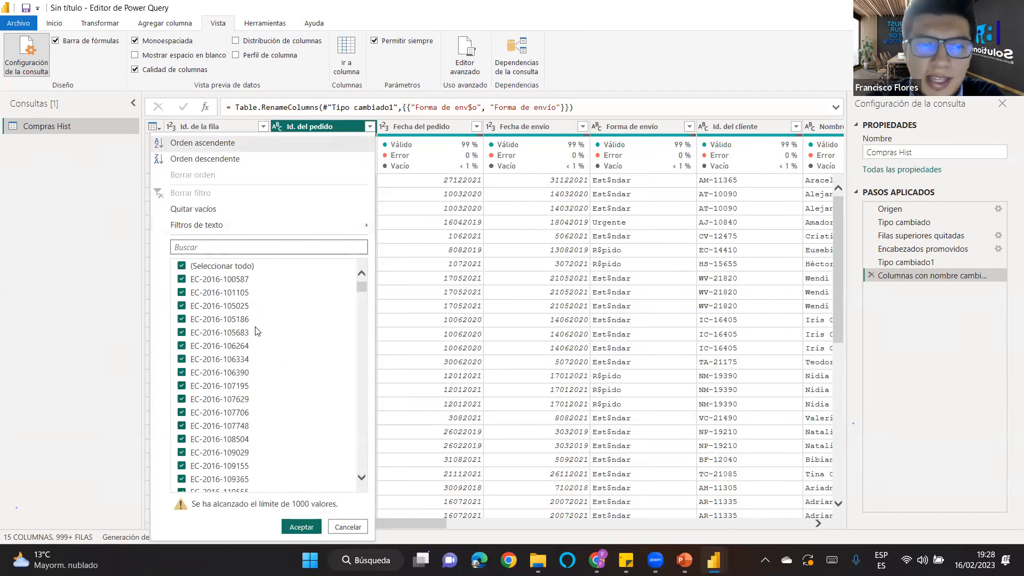
{"action": "left_click_drag", "start_coordinate": [365, 284], "coordinate": [326, 293]}
{"action": "left_click", "coordinate": [340, 525]}
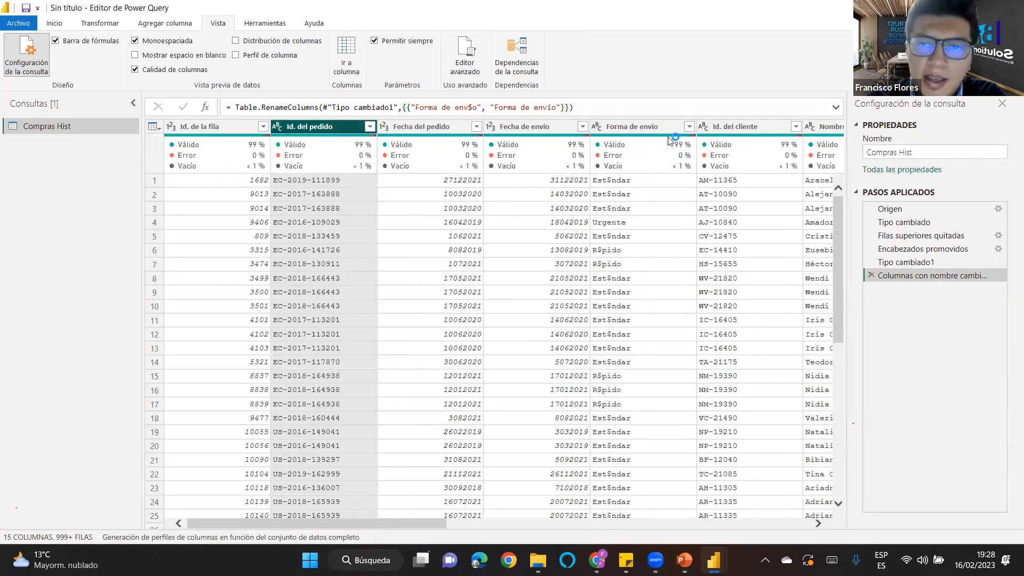
Filter Forma de envío to keep only the (en blanco) and null values.
{"action": "left_click", "coordinate": [689, 127]}
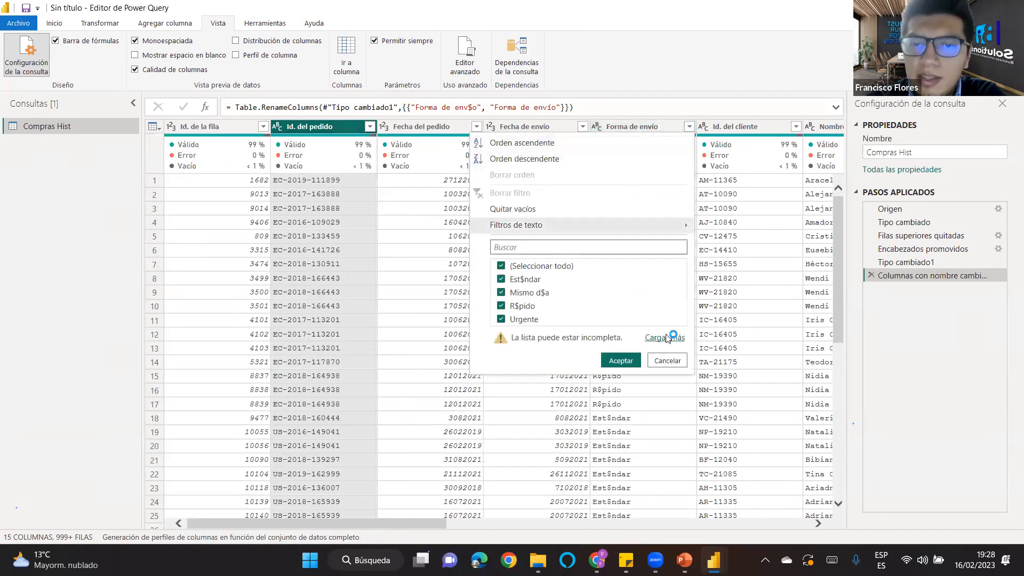
{"action": "left_click", "coordinate": [648, 333]}
{"action": "left_click", "coordinate": [500, 265]}
{"action": "left_click", "coordinate": [501, 280]}
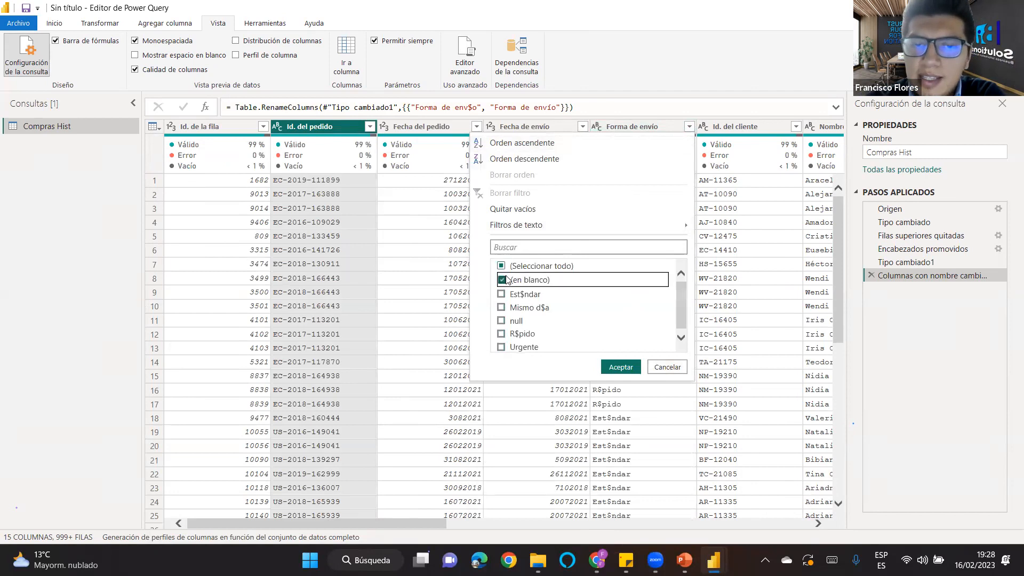
{"action": "left_click", "coordinate": [501, 321]}
{"action": "left_click", "coordinate": [620, 367]}
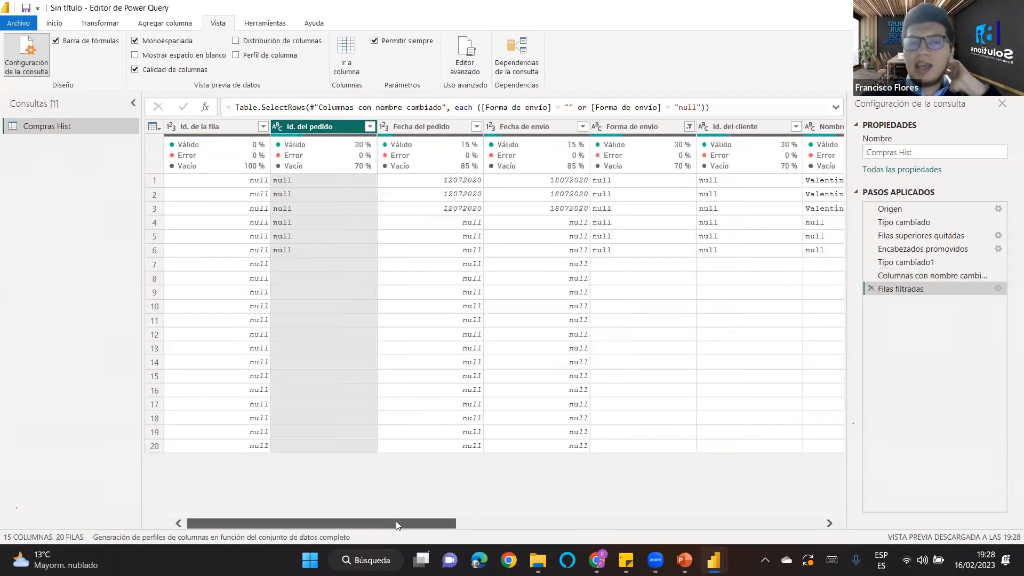
Inspect the filtered blank and null rows across all columns, and delete the Filas filtradas step.
{"action": "left_click_drag", "start_coordinate": [368, 522], "coordinate": [290, 475]}
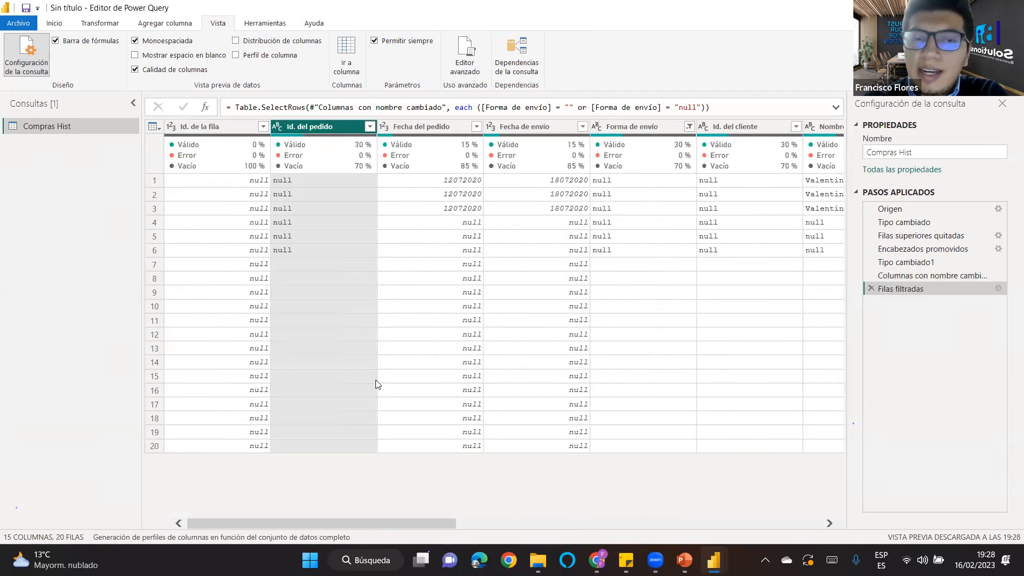
{"action": "mouse_move", "coordinate": [404, 525]}
{"action": "left_mouse_down"}
{"action": "mouse_move", "coordinate": [555, 522]}
{"action": "mouse_move", "coordinate": [400, 520]}
{"action": "left_mouse_up"}
{"action": "left_click", "coordinate": [372, 366]}
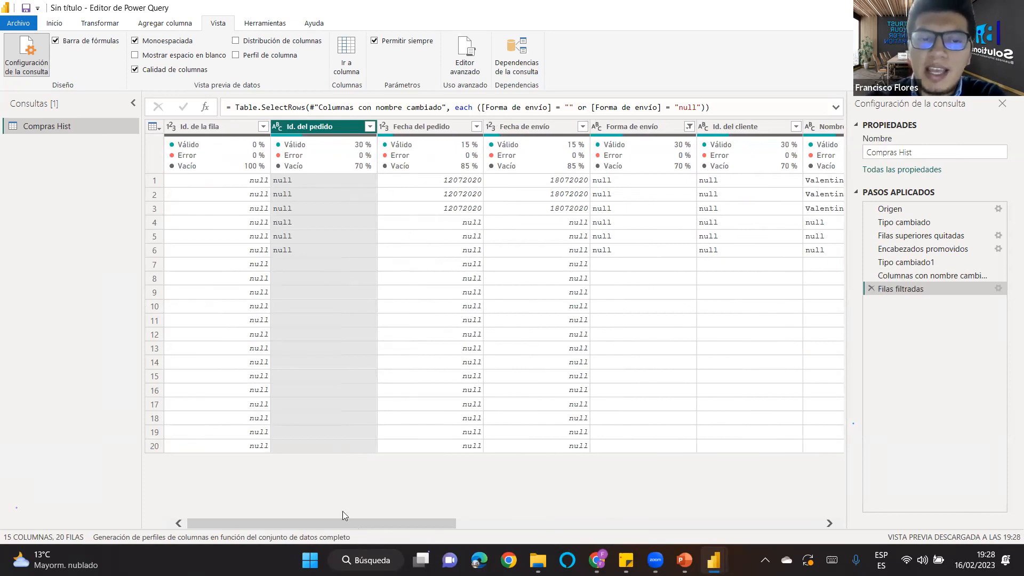
{"action": "left_click_drag", "start_coordinate": [343, 523], "coordinate": [704, 473]}
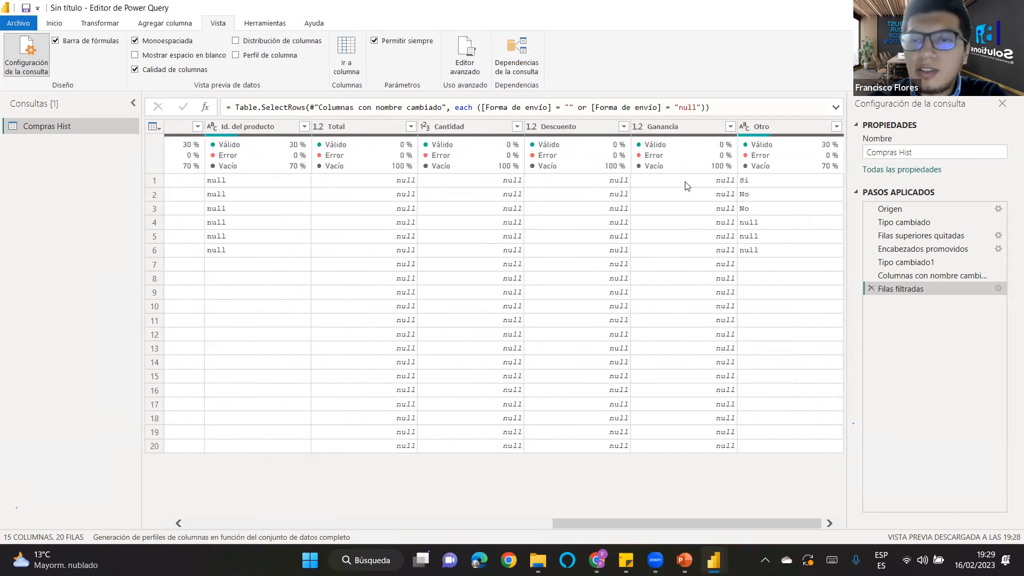
{"action": "left_click_drag", "start_coordinate": [645, 525], "coordinate": [280, 524]}
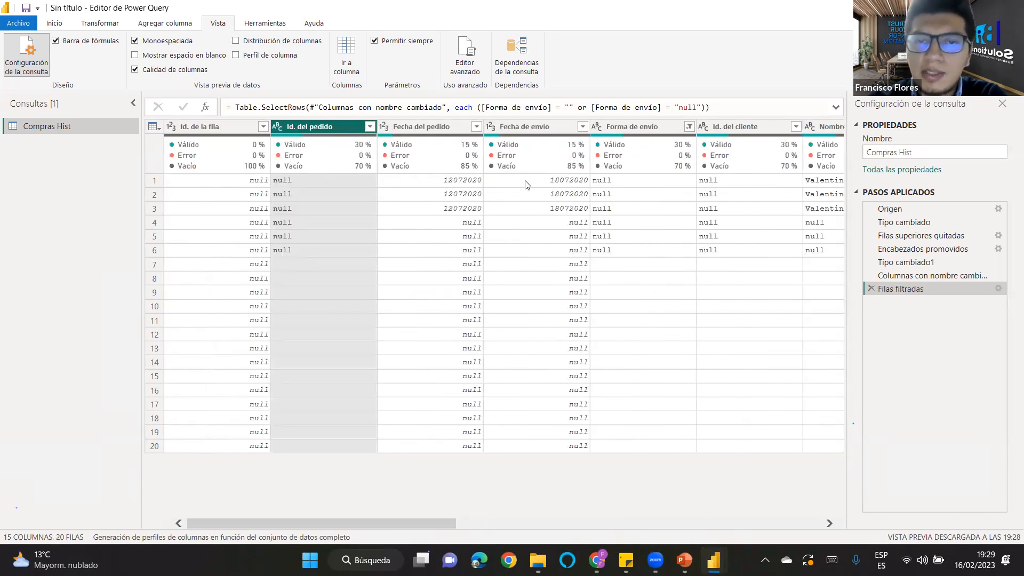
{"action": "left_click_drag", "start_coordinate": [435, 523], "coordinate": [361, 477]}
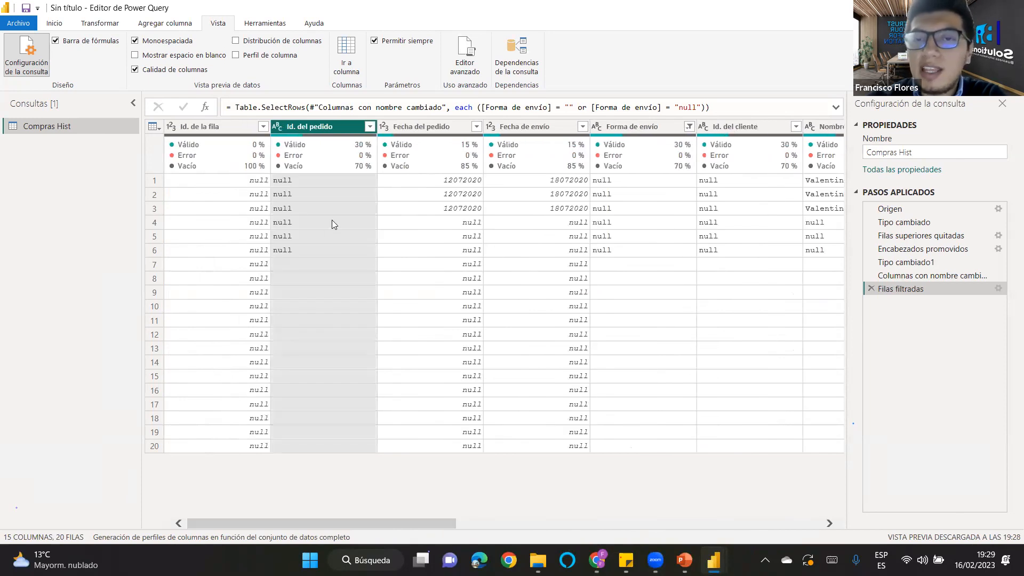
{"action": "left_click", "coordinate": [871, 289]}
Filter Forma de envío to exclude the (en blanco) and null values.
{"action": "left_click_drag", "start_coordinate": [399, 521], "coordinate": [439, 522]}
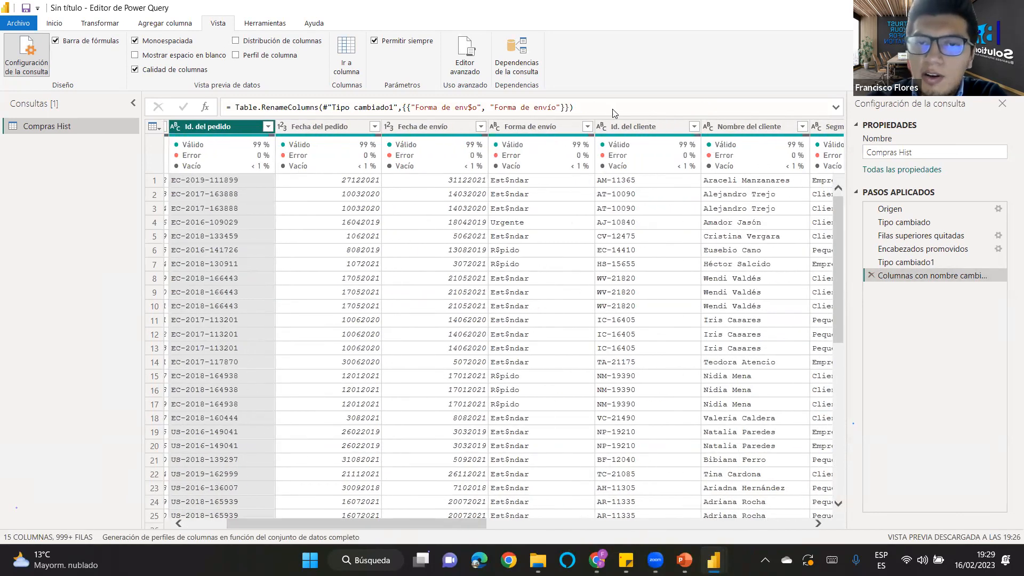
{"action": "left_click", "coordinate": [587, 127]}
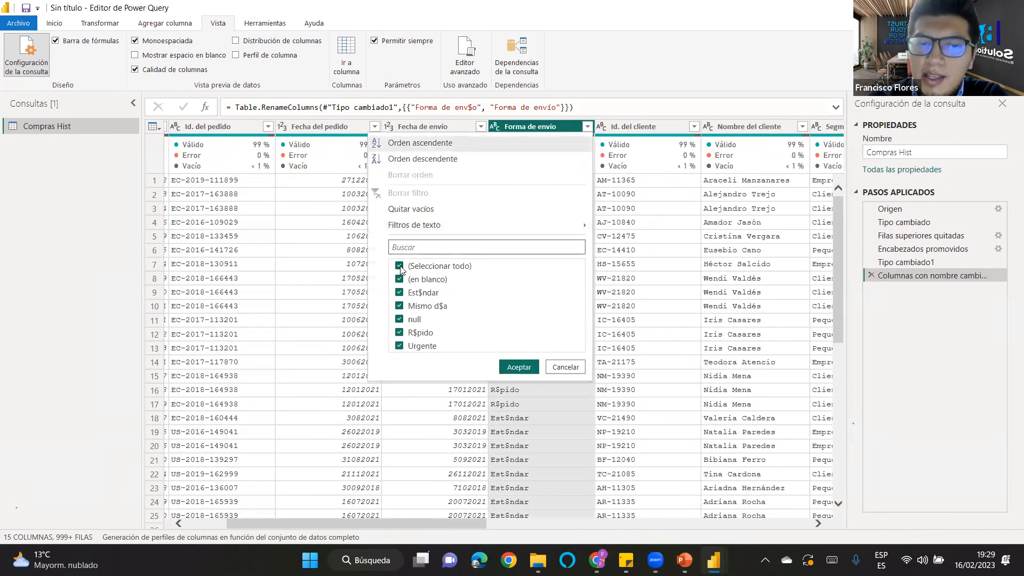
{"action": "left_click", "coordinate": [400, 280]}
{"action": "left_click", "coordinate": [400, 319]}
{"action": "left_click", "coordinate": [519, 368]}
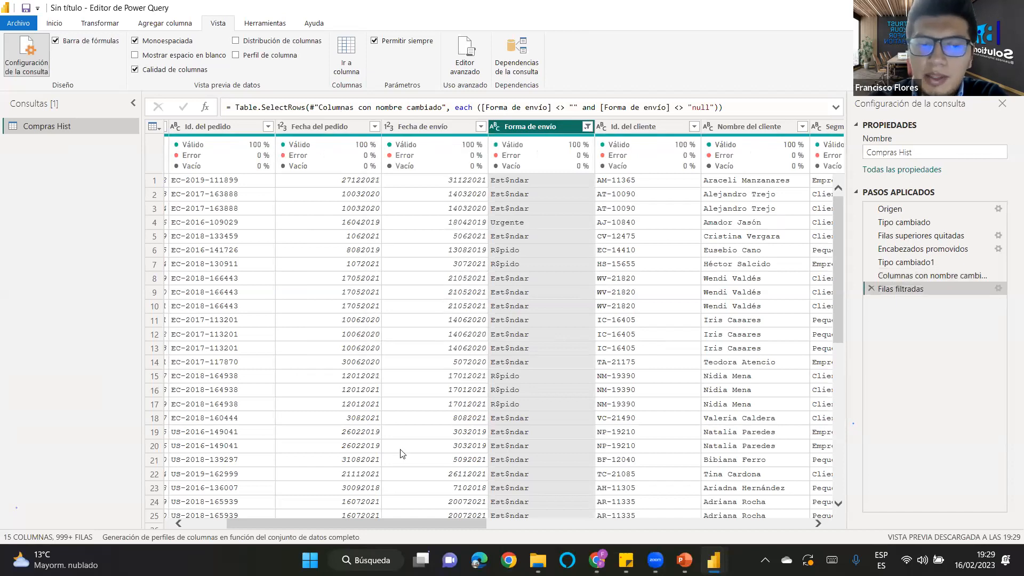
Check the filter selection and column quality of Forma de envío without changing the filter.
{"action": "left_click_drag", "start_coordinate": [461, 523], "coordinate": [485, 524]}
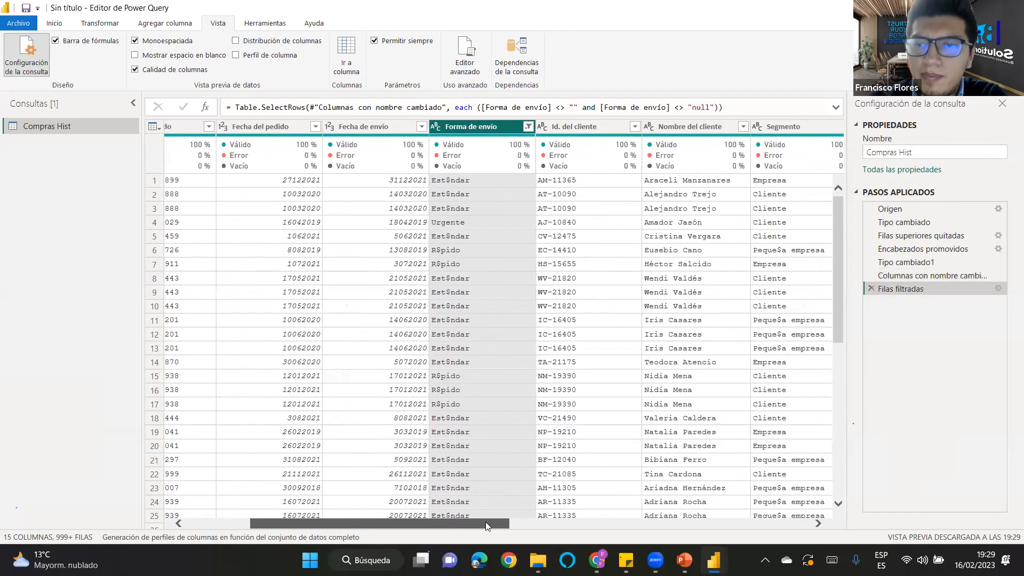
{"action": "left_click", "coordinate": [527, 126]}
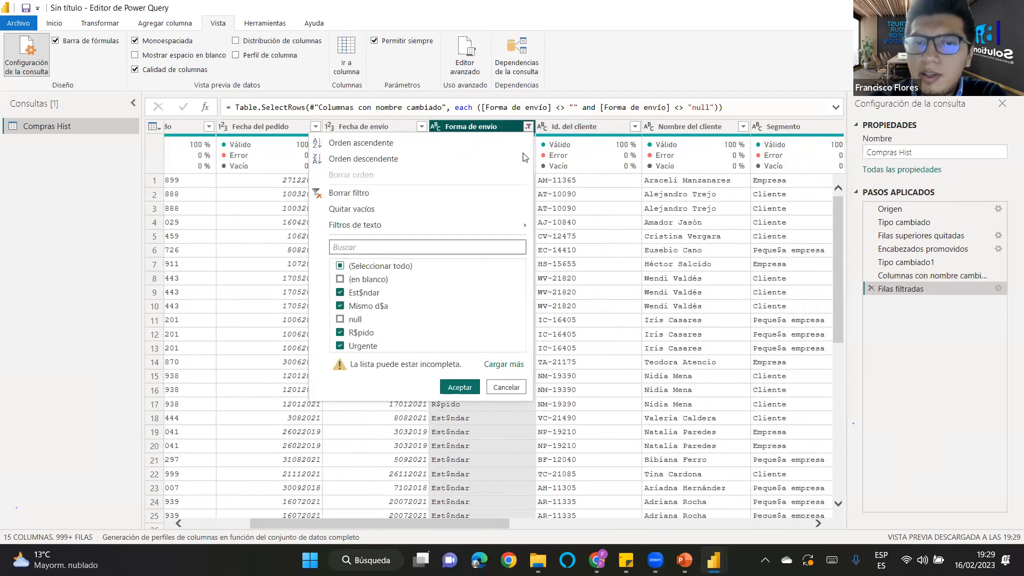
{"action": "left_click", "coordinate": [546, 57]}
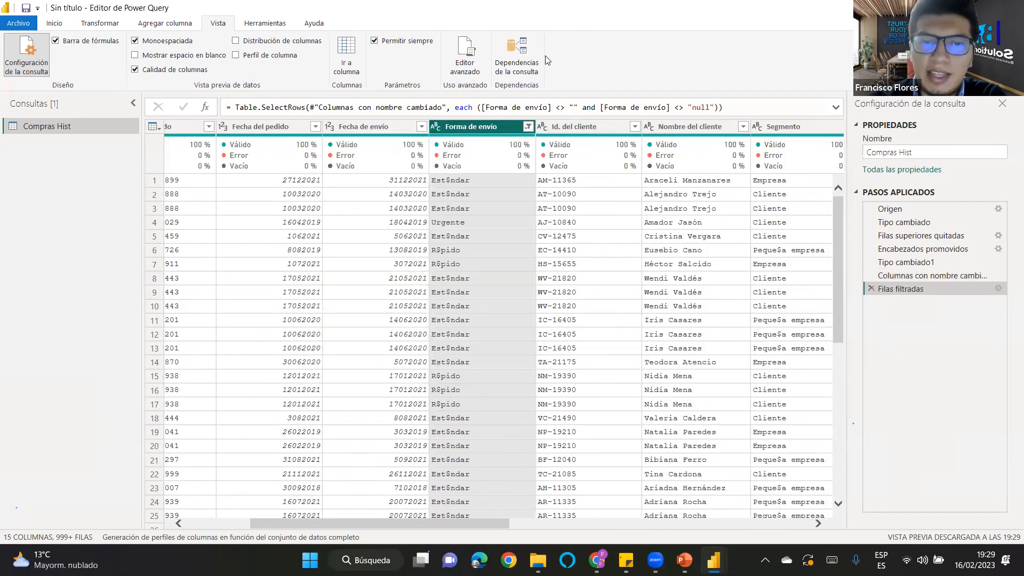
{"action": "left_click", "coordinate": [545, 56]}
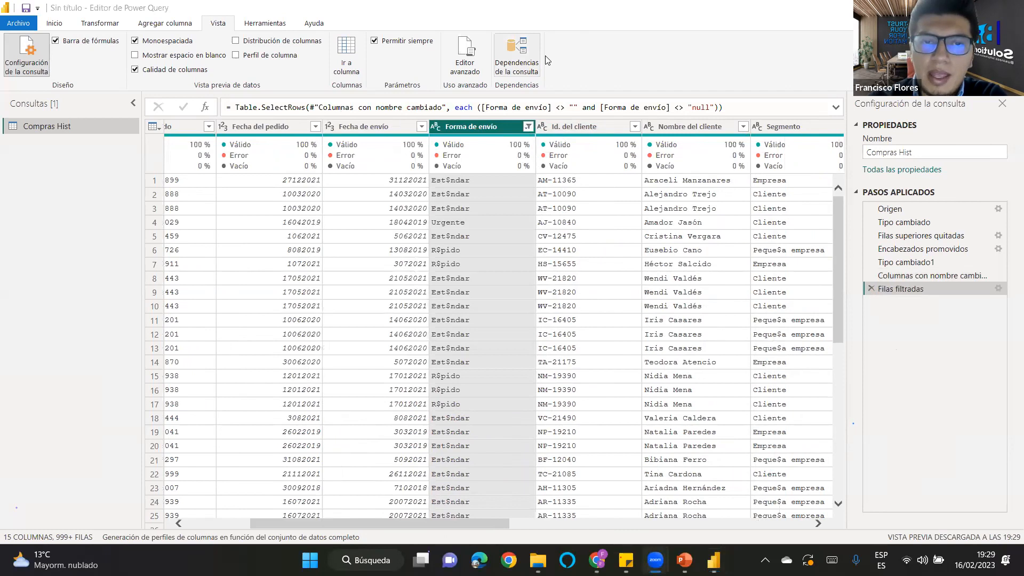
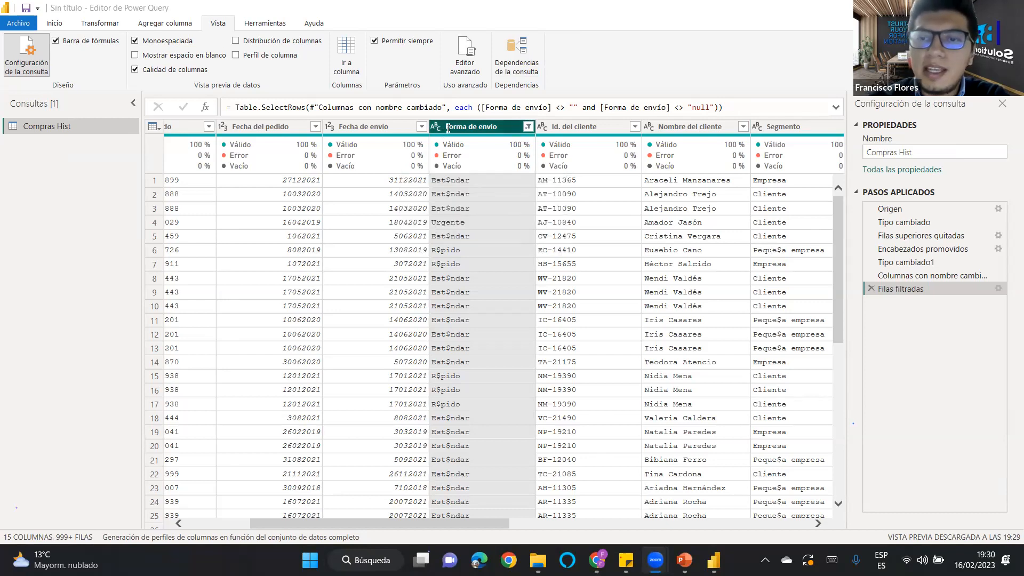
{"action": "left_click", "coordinate": [528, 126]}
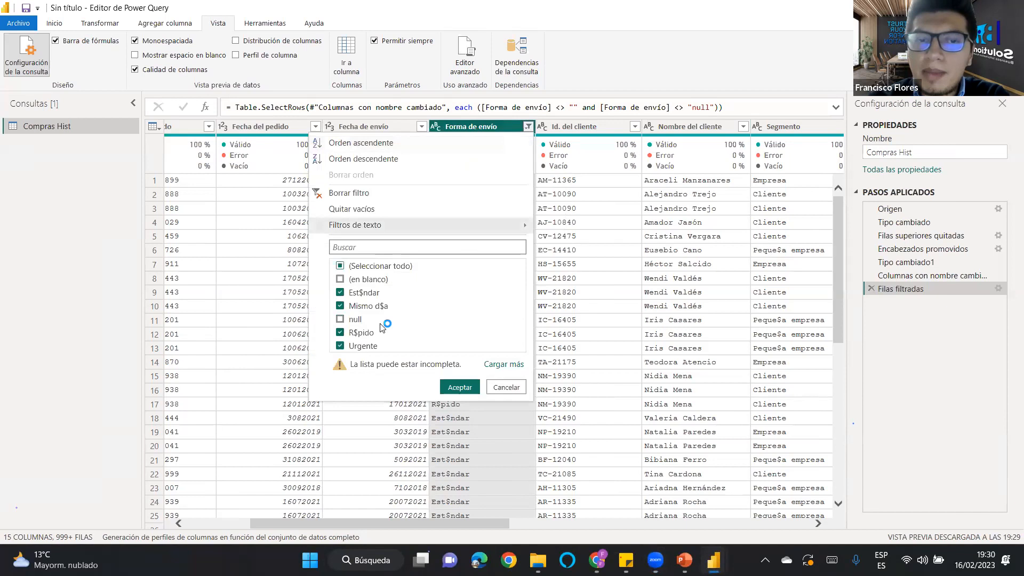
{"action": "left_click", "coordinate": [507, 387]}
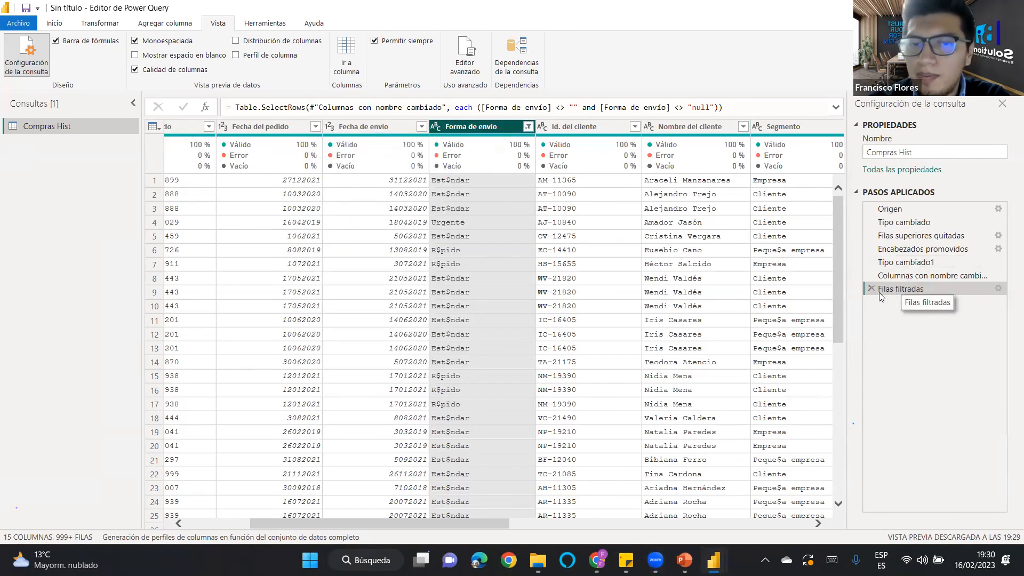
{"action": "scroll", "coordinate": [519, 522], "scroll_direction": "right", "scroll_amount": 2}
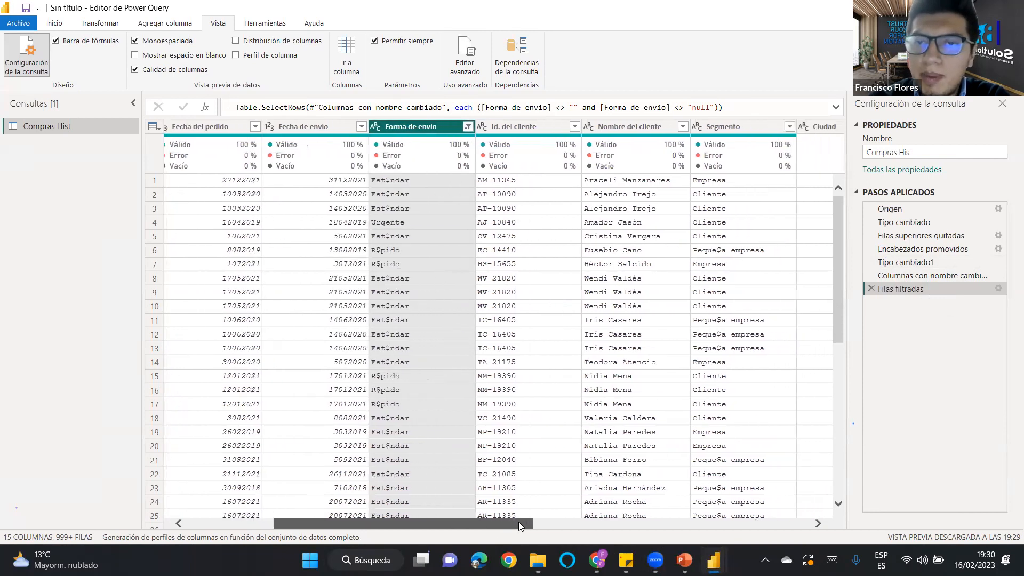
{"action": "scroll", "coordinate": [469, 522], "scroll_direction": "left", "scroll_amount": 4}
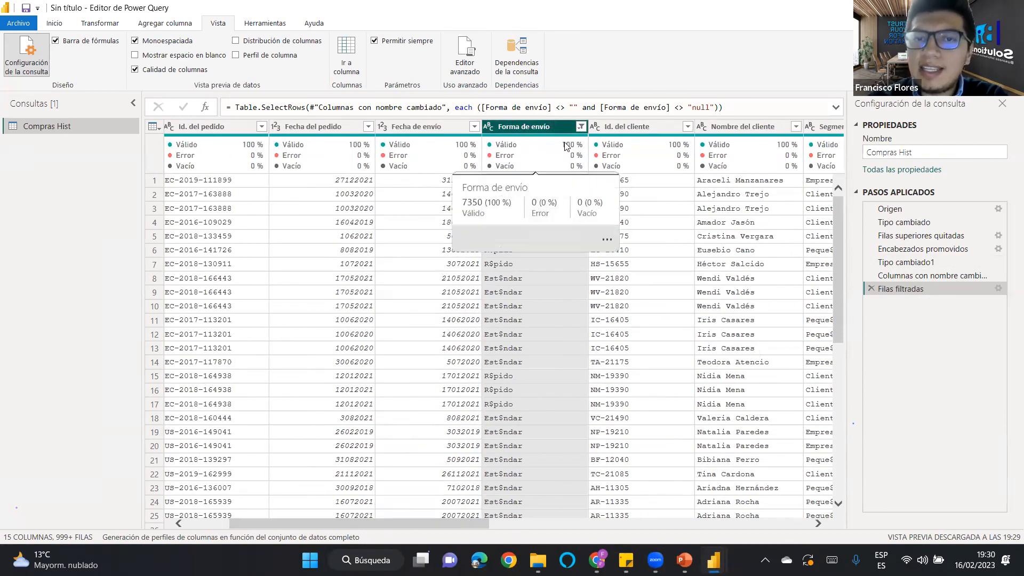
{"action": "scroll", "coordinate": [459, 521], "scroll_direction": "right", "scroll_amount": 4}
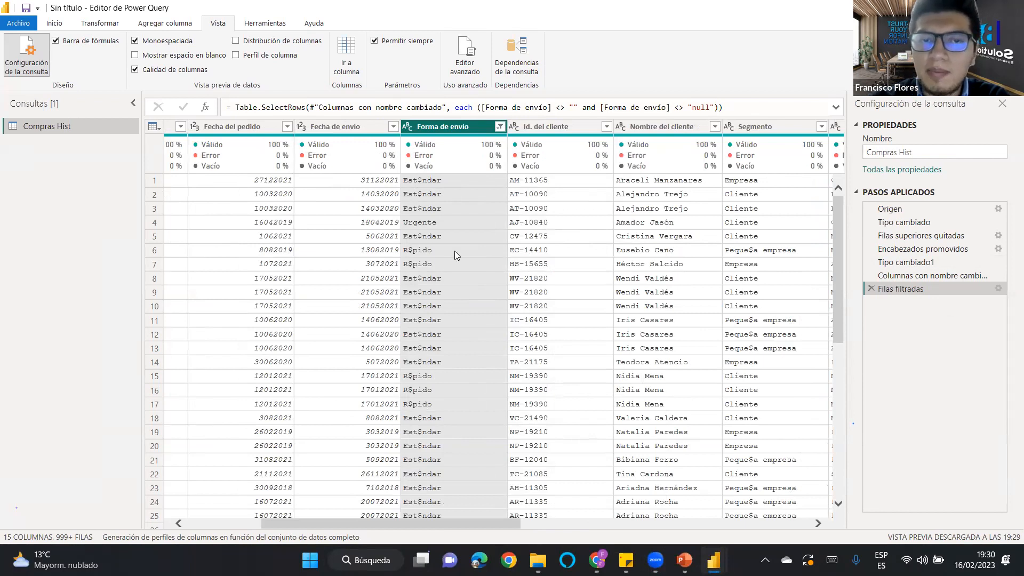
Examine the Forma de envío values for words containing a $ in place of an accented letter.
{"action": "left_click", "coordinate": [429, 181]}
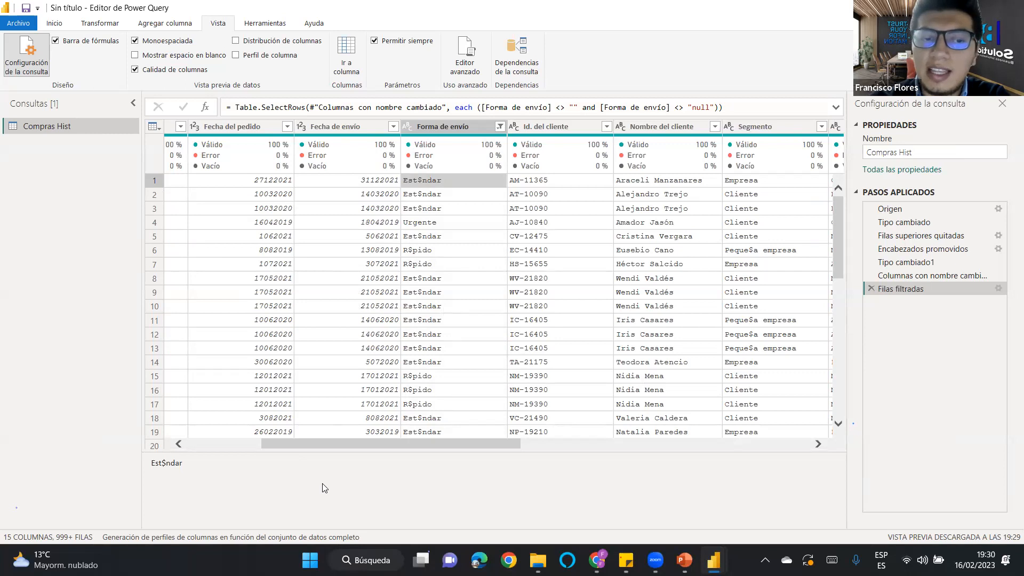
{"action": "left_click_drag", "start_coordinate": [185, 469], "coordinate": [150, 469]}
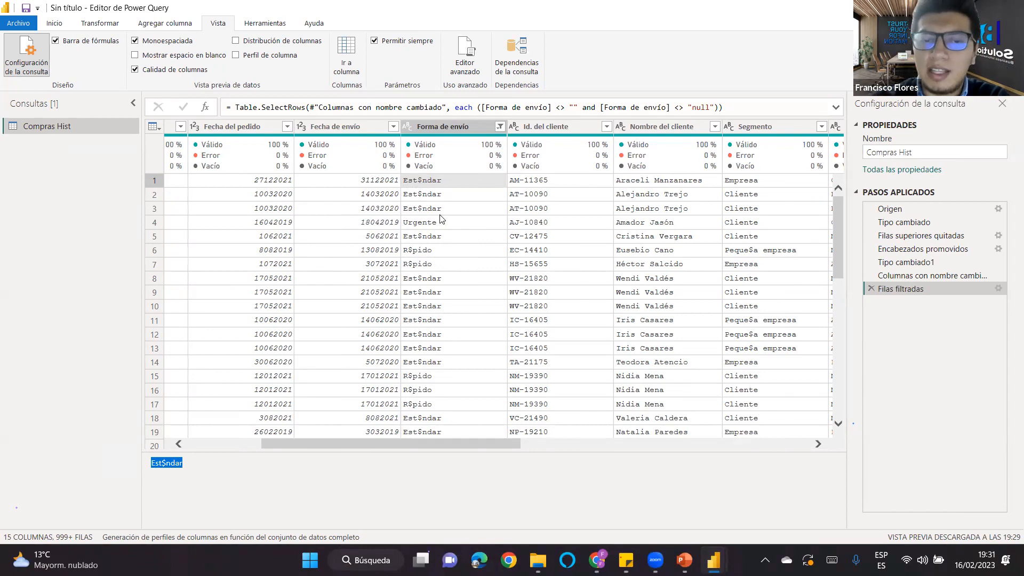
{"action": "scroll", "coordinate": [441, 218], "scroll_direction": "down", "scroll_amount": 7}
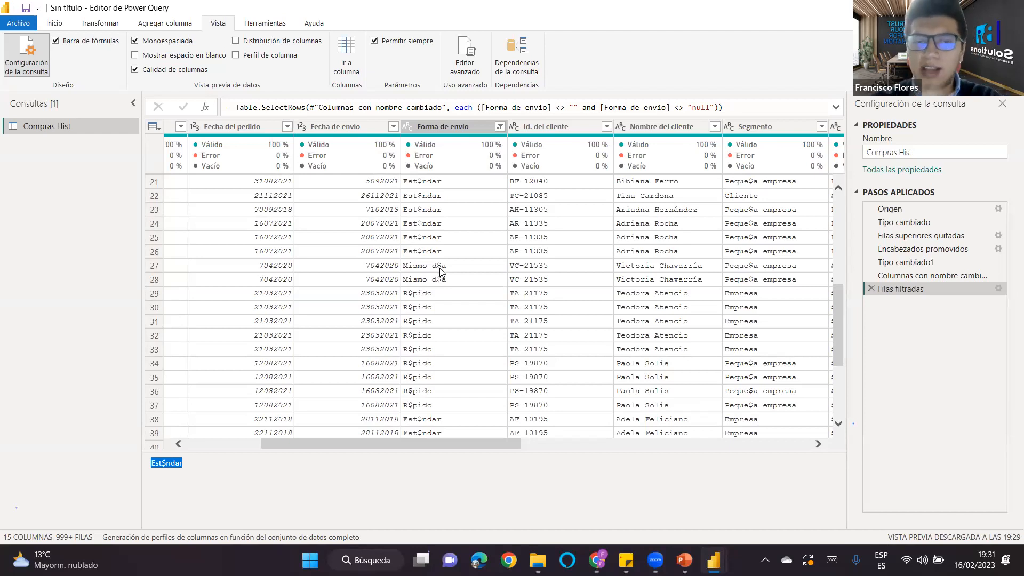
{"action": "scroll", "coordinate": [440, 269], "scroll_direction": "up", "scroll_amount": 7}
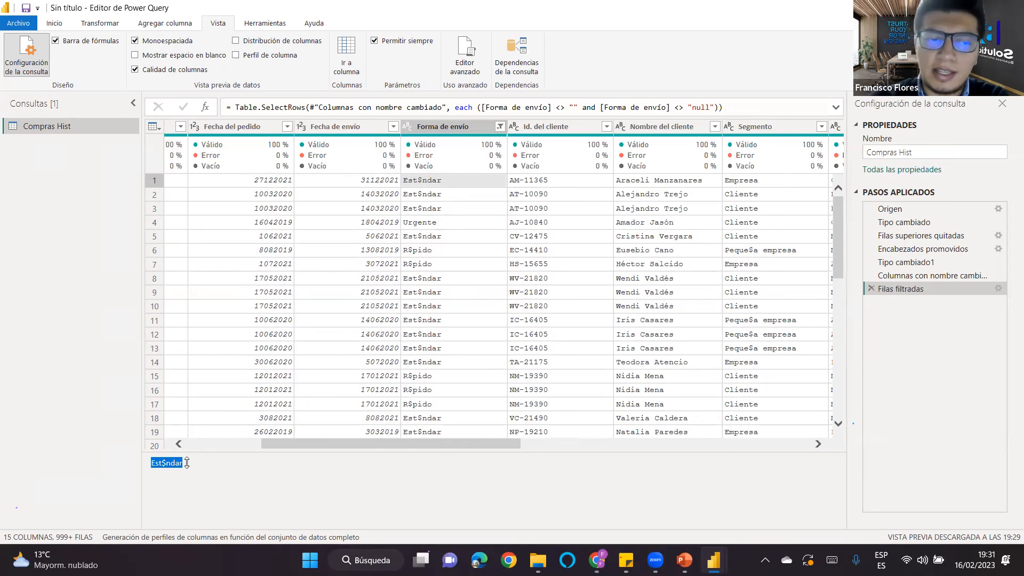
Replace the value Est$ndar with Estándar in the Forma de envío column, copying the search text from the first row.
{"action": "left_click", "coordinate": [441, 177]}
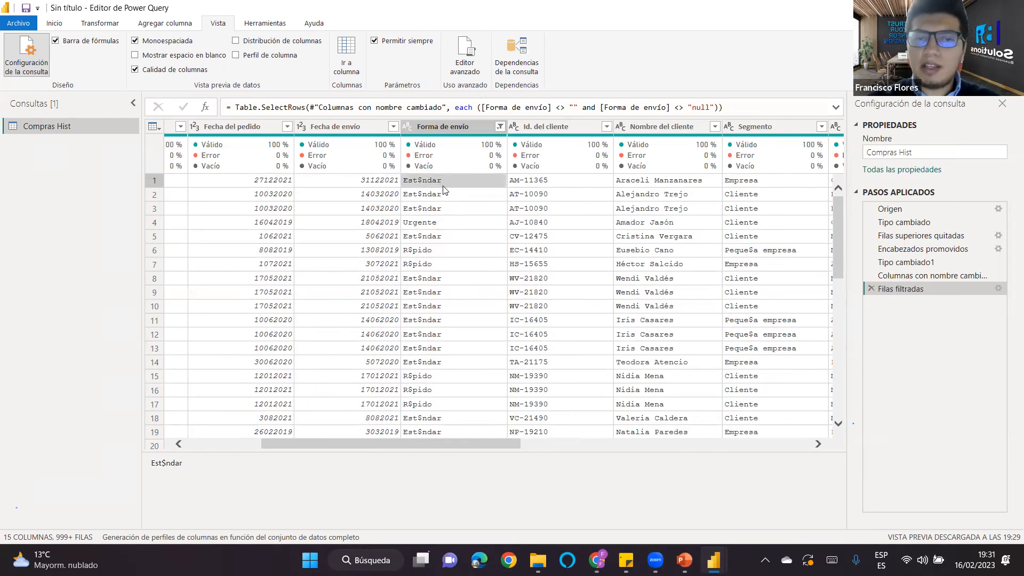
{"action": "double_click", "coordinate": [153, 463]}
{"action": "key", "text": "ctrl+c"}
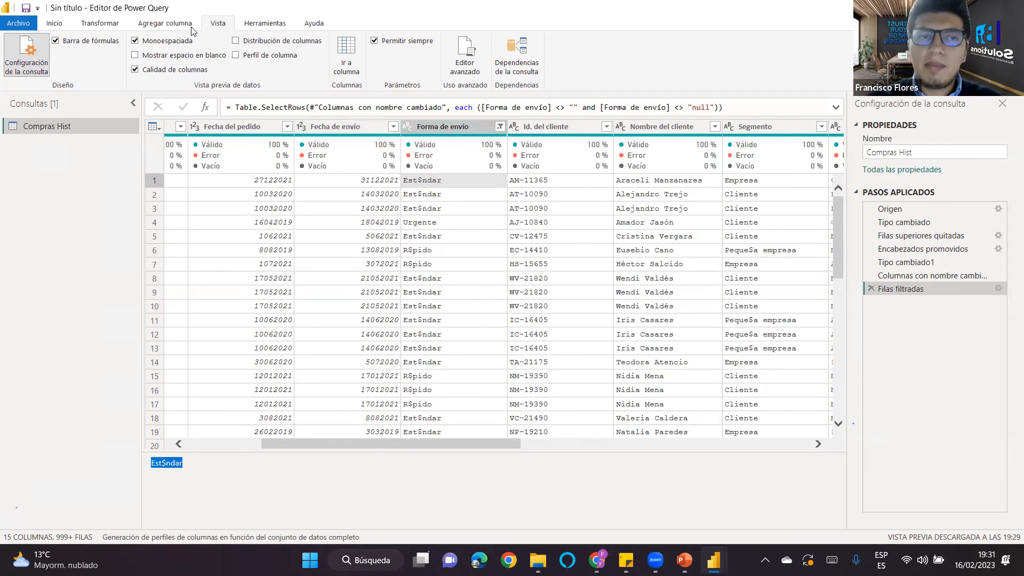
{"action": "left_click", "coordinate": [104, 25]}
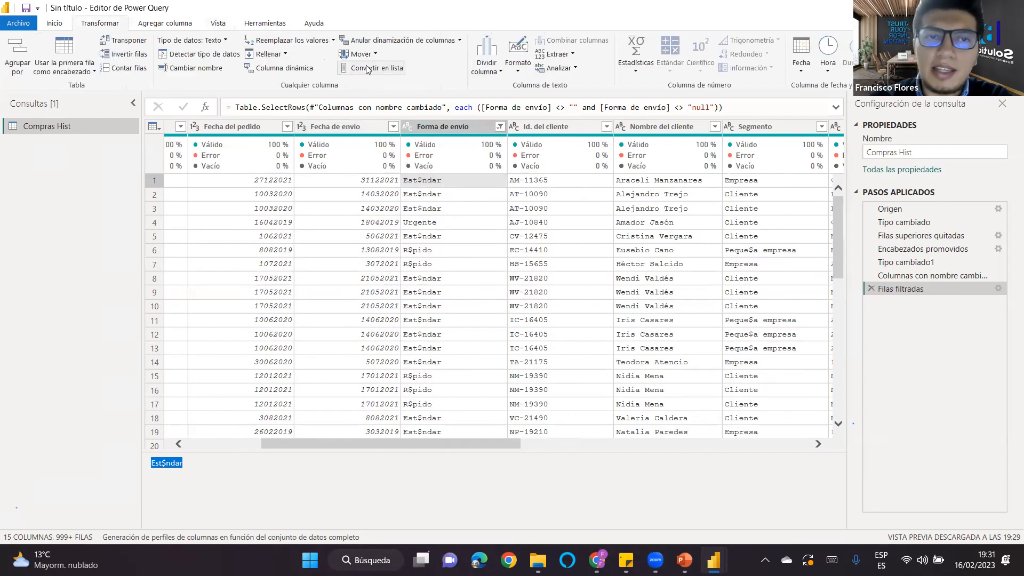
{"action": "right_click", "coordinate": [446, 124]}
{"action": "left_click", "coordinate": [521, 271]}
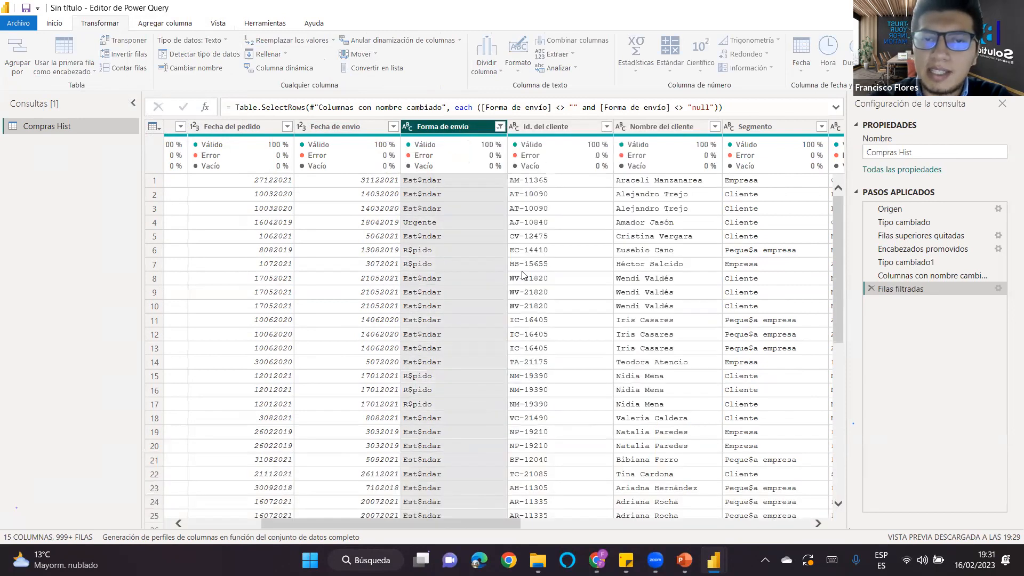
{"action": "key", "text": "ctrl+v"}
{"action": "left_click", "coordinate": [373, 284]}
{"action": "key", "text": "ctrl+v"}
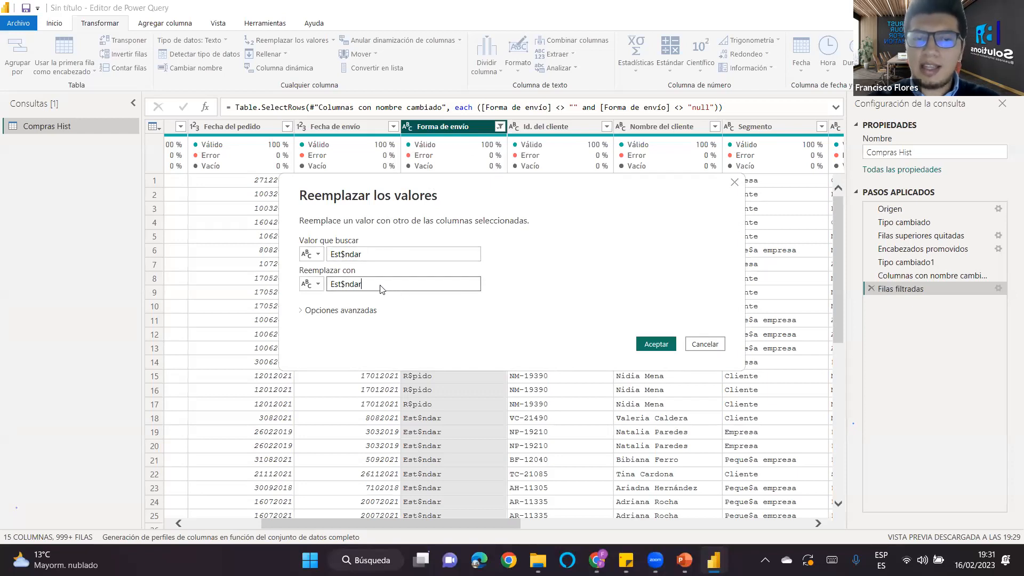
{"action": "left_click", "coordinate": [347, 286]}
{"action": "key", "text": "BackSpace"}
{"action": "type", "text": "á"}
{"action": "left_click", "coordinate": [644, 346]}
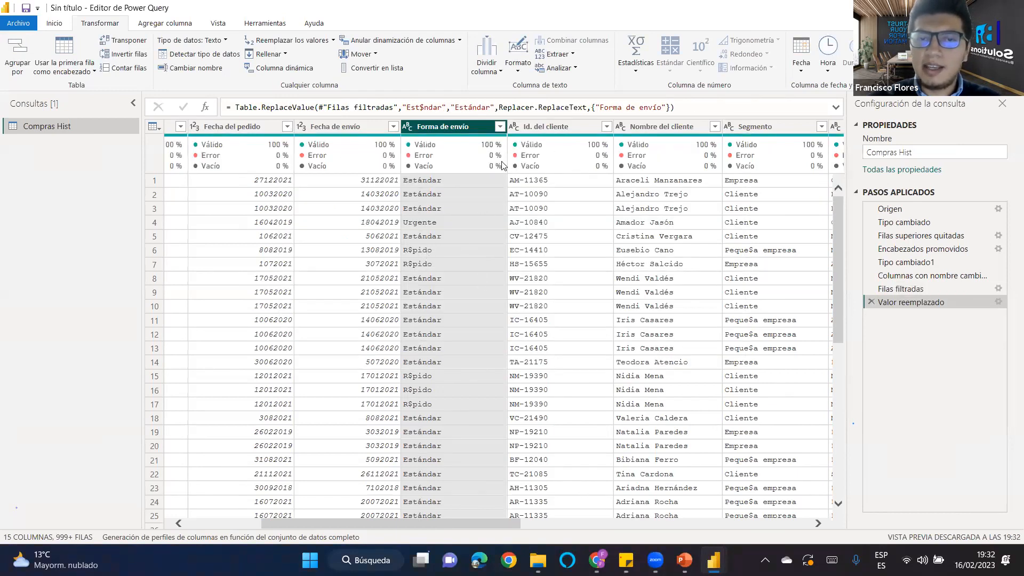
Check the distinct values of Forma de envío and copy the misspelled value R$pido from one of its rows.
{"action": "left_click", "coordinate": [500, 127]}
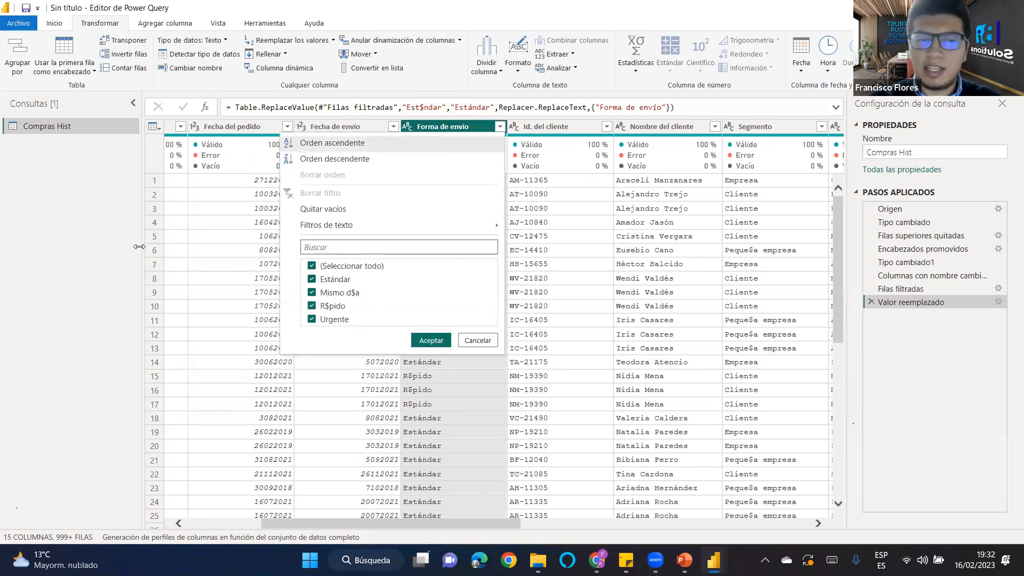
{"action": "left_click", "coordinate": [98, 219]}
{"action": "scroll", "coordinate": [433, 346], "scroll_direction": "down", "scroll_amount": 3}
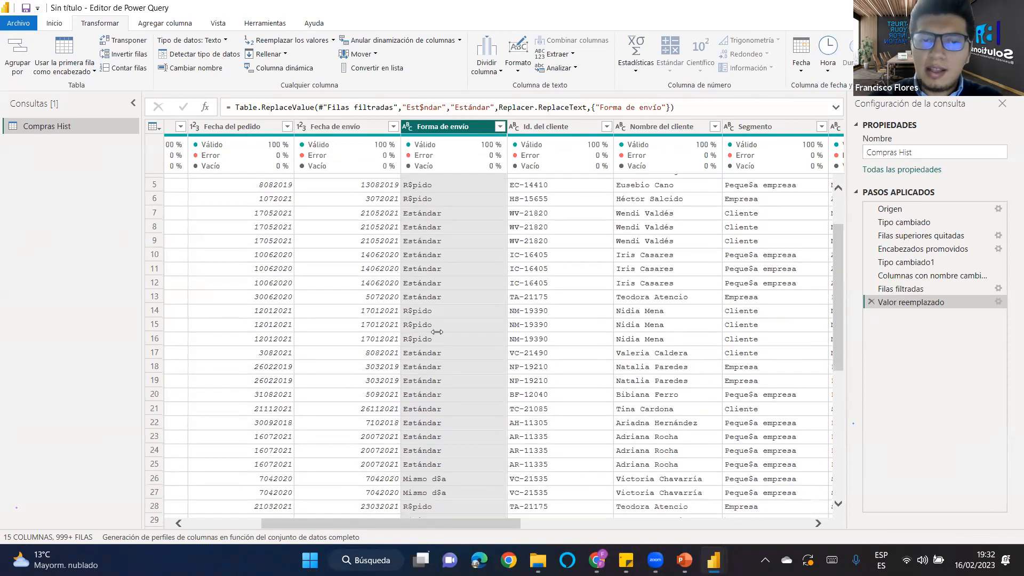
{"action": "left_click", "coordinate": [435, 270]}
{"action": "double_click", "coordinate": [162, 463]}
{"action": "key", "text": "ctrl+c"}
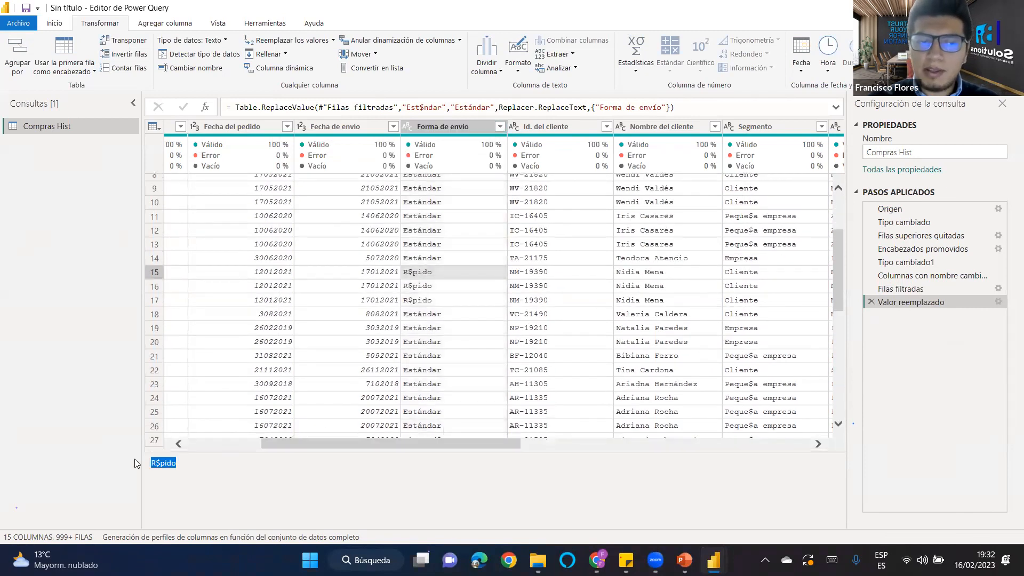
Replace R$pido with Rápido in the Forma de envío column.
{"action": "right_click", "coordinate": [443, 130]}
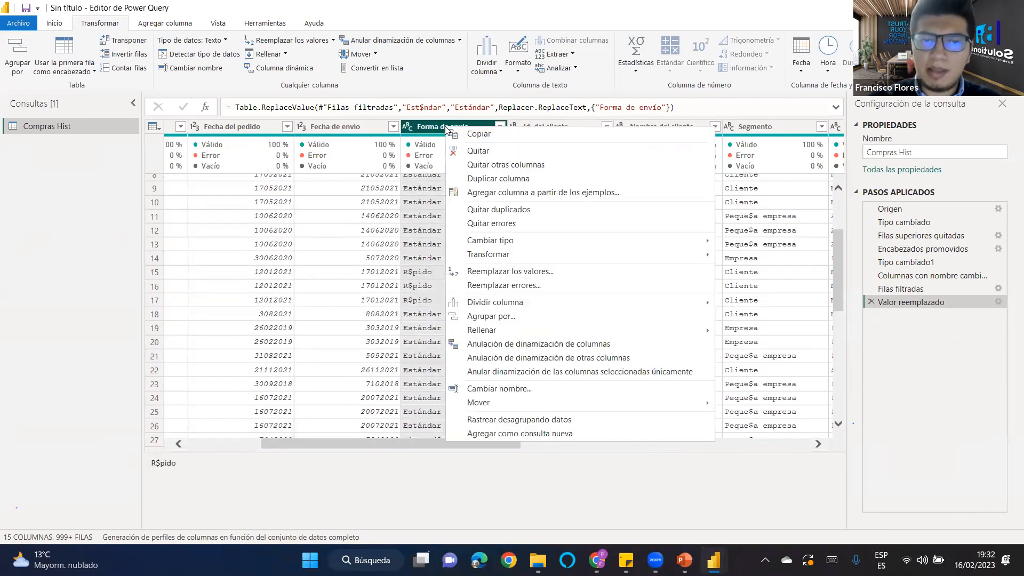
{"action": "left_click", "coordinate": [494, 273]}
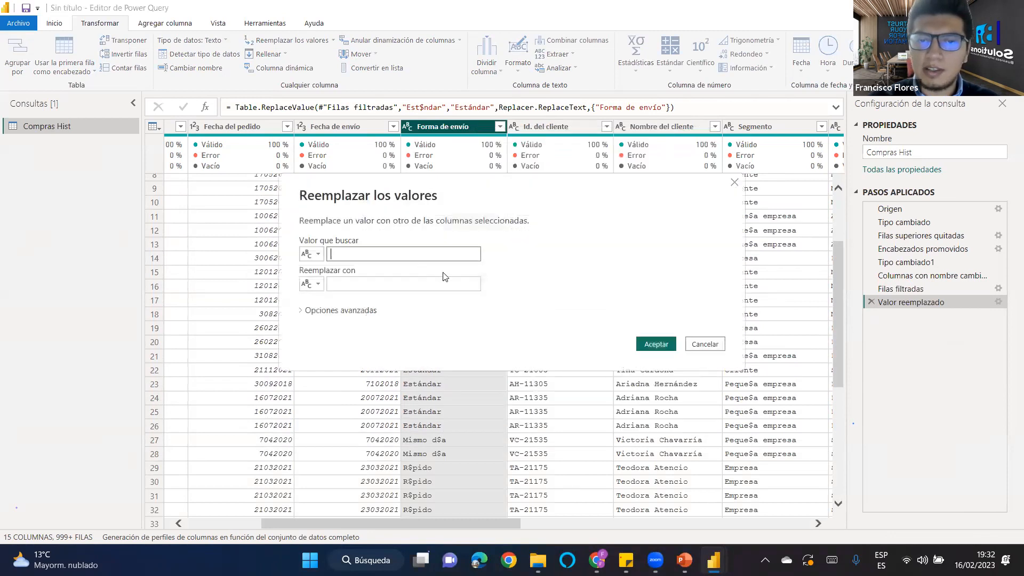
{"action": "key", "text": "ctrl+v"}
{"action": "left_click", "coordinate": [342, 288]}
{"action": "key", "text": "ctrl+v"}
{"action": "key", "text": "BackSpace"}
{"action": "type", "text": "á"}
{"action": "left_click", "coordinate": [669, 342]}
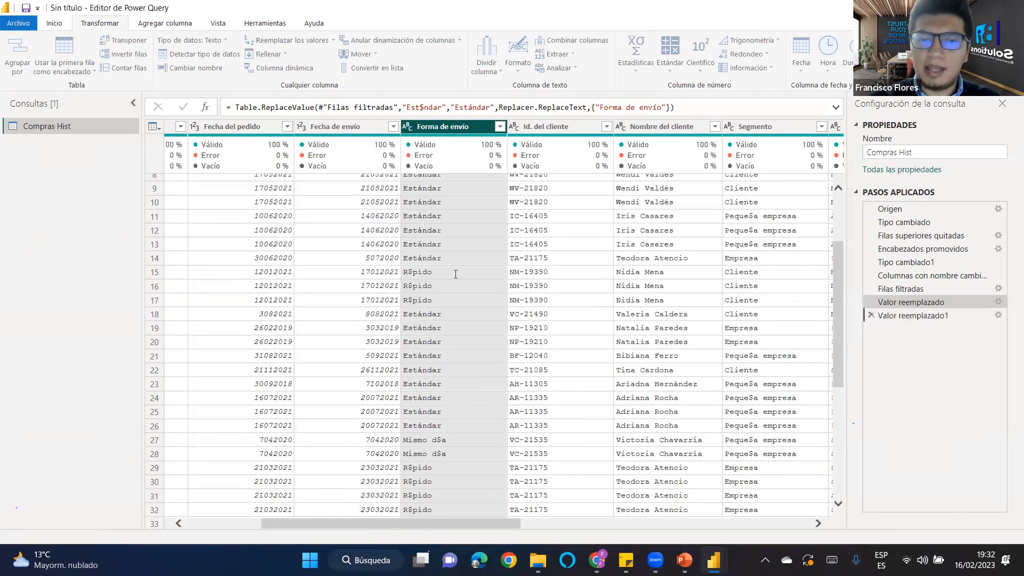
Replace d$a with día in the Forma de envío column, copying the search text from a Mismo d$a row.
{"action": "scroll", "coordinate": [455, 273], "scroll_direction": "down", "scroll_amount": 1}
{"action": "left_click", "coordinate": [445, 280]}
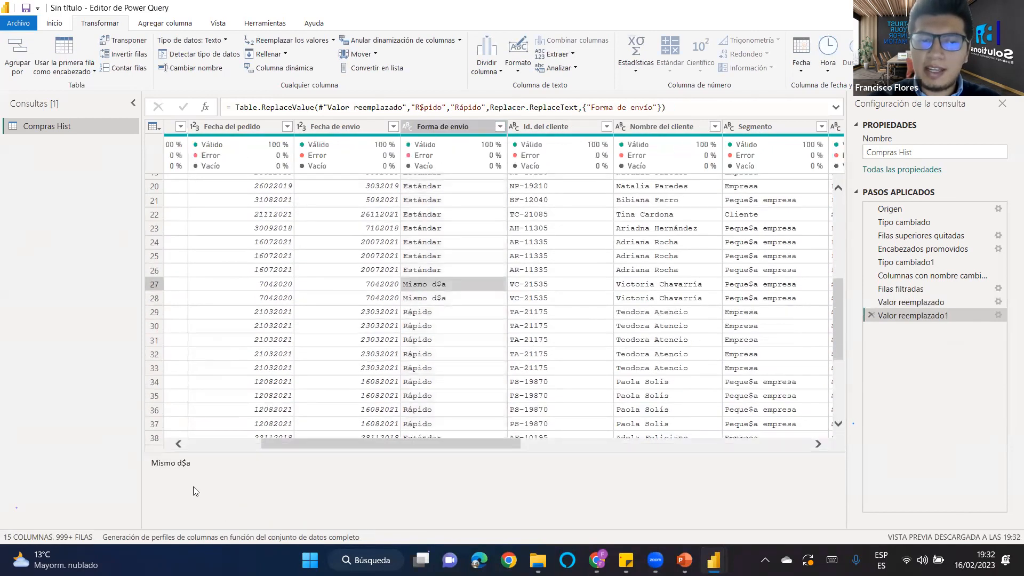
{"action": "double_click", "coordinate": [182, 463]}
{"action": "key", "text": "ctrl+c"}
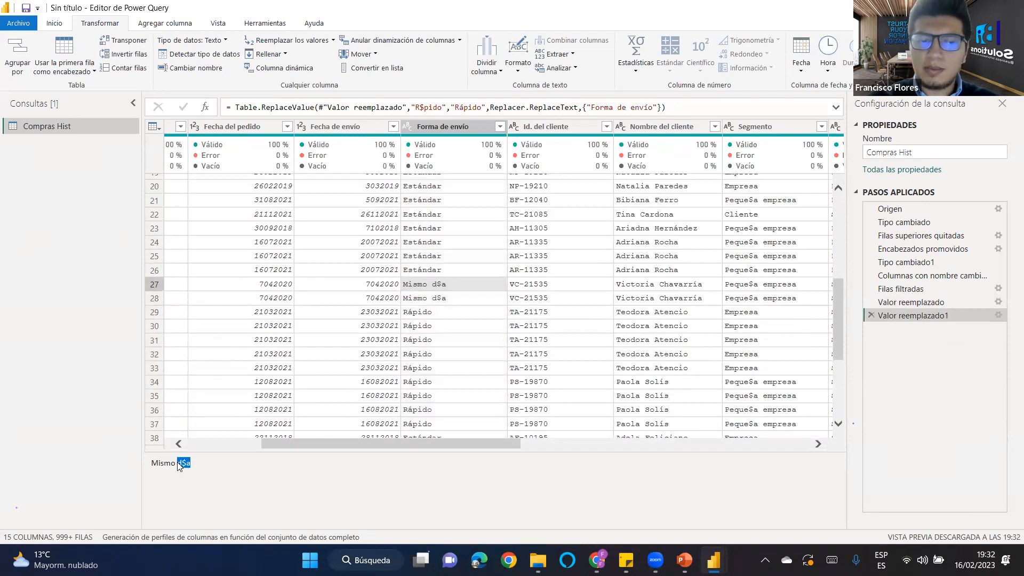
{"action": "left_click", "coordinate": [448, 122]}
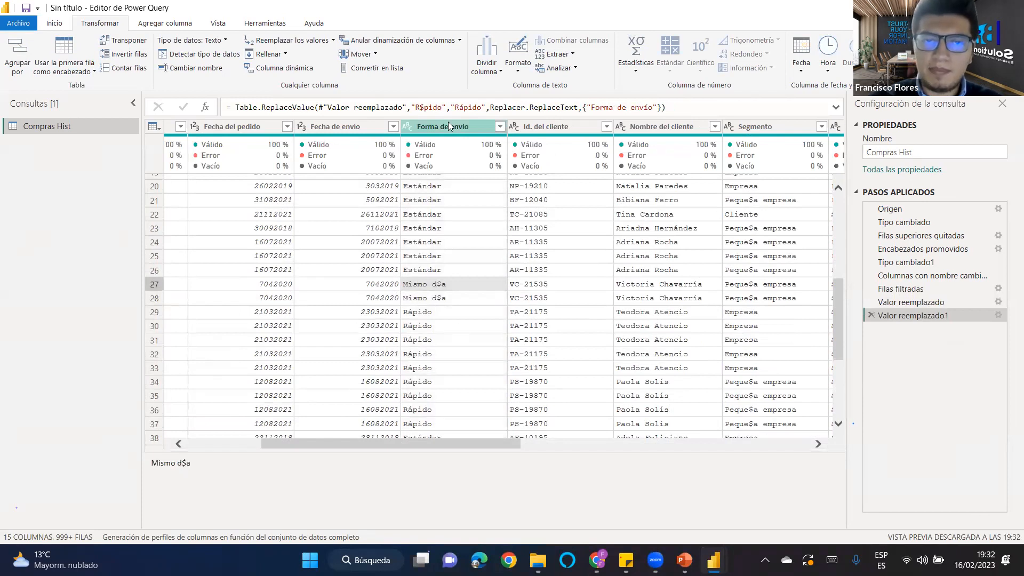
{"action": "right_click", "coordinate": [448, 122]}
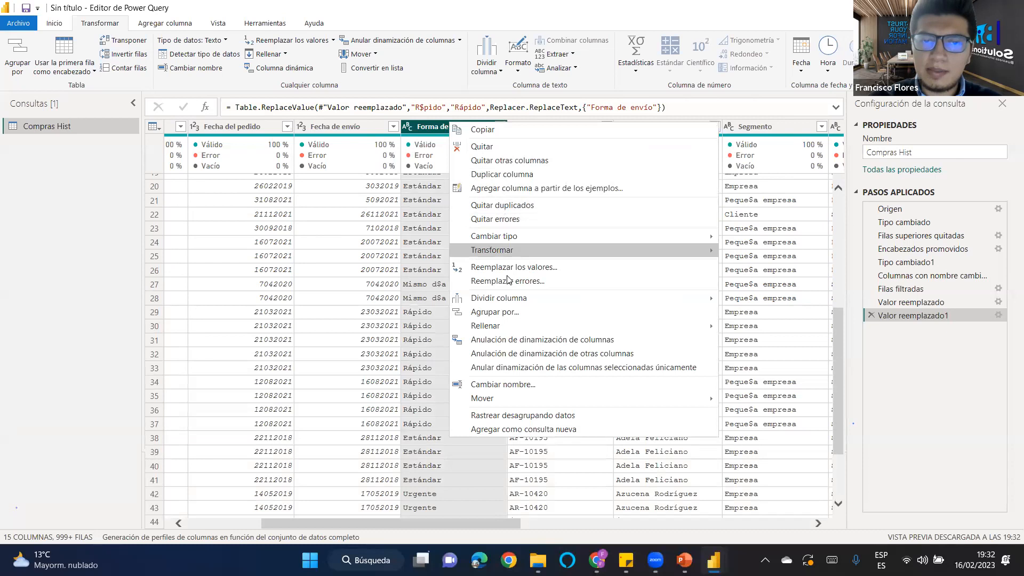
{"action": "left_click", "coordinate": [511, 268]}
{"action": "key", "text": "ctrl+v"}
{"action": "left_click", "coordinate": [358, 282]}
{"action": "key", "text": "ctrl+v"}
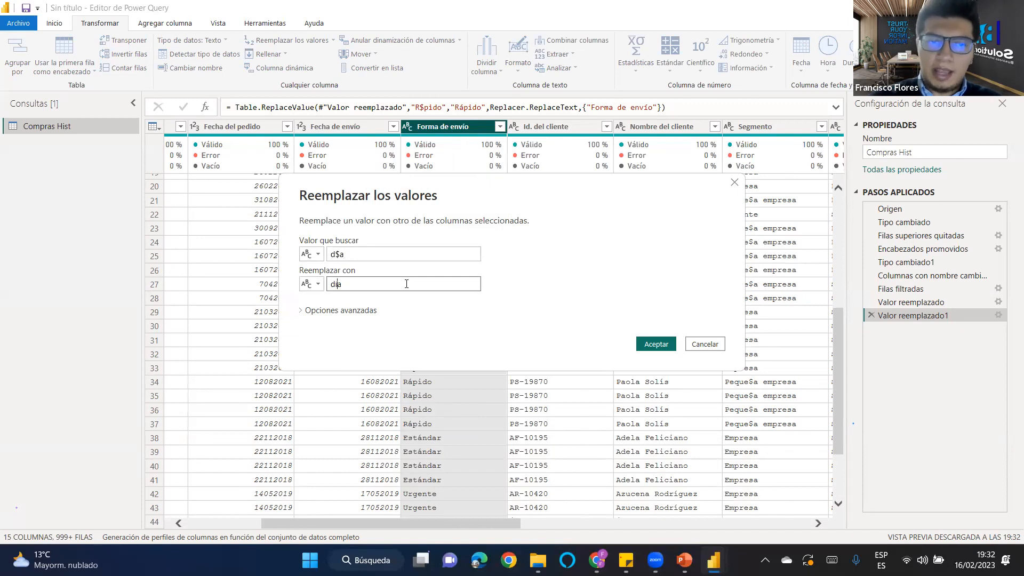
{"action": "left_click", "coordinate": [671, 341]}
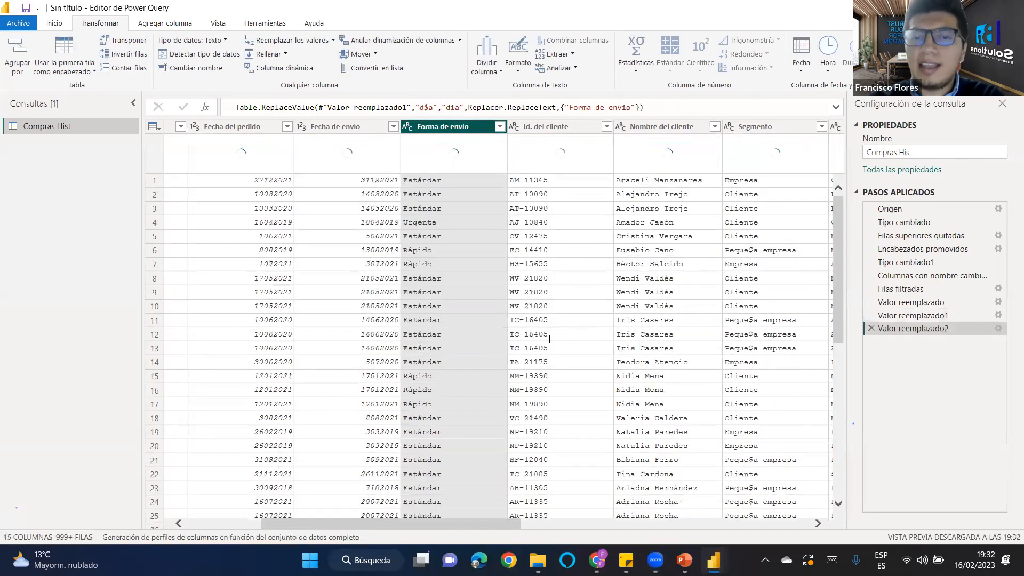
Review the distinct values of Forma de envío and the fully loaded list for Segmento without changing either filter.
{"action": "left_click", "coordinate": [500, 126]}
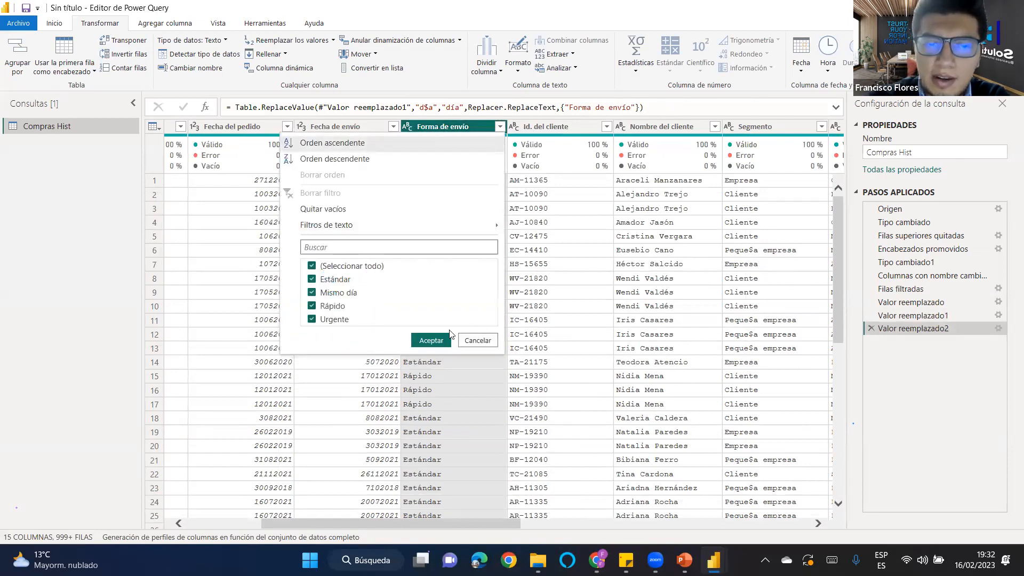
{"action": "left_click", "coordinate": [471, 340]}
{"action": "left_click_drag", "start_coordinate": [410, 524], "coordinate": [549, 519]}
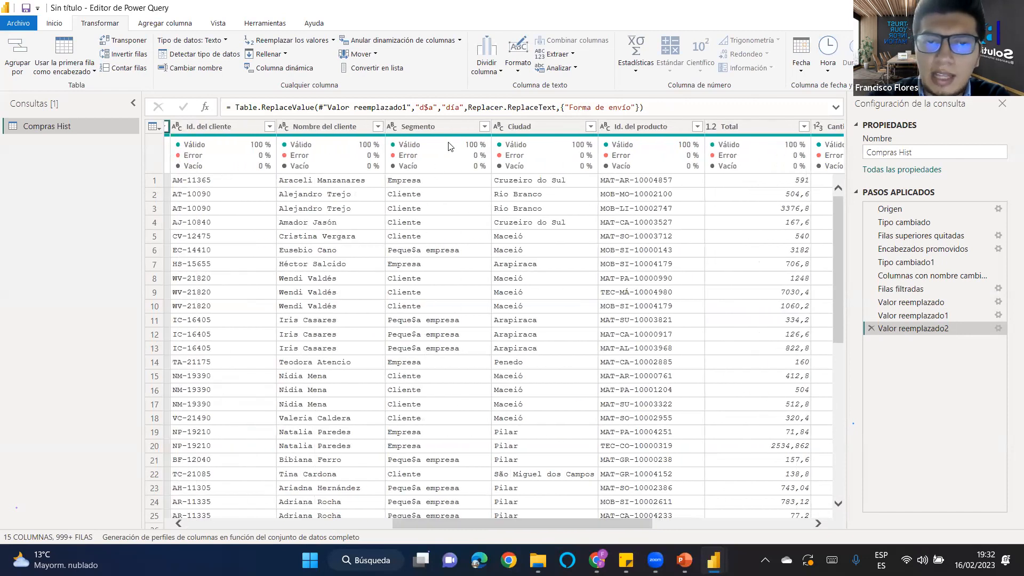
{"action": "left_click", "coordinate": [485, 126]}
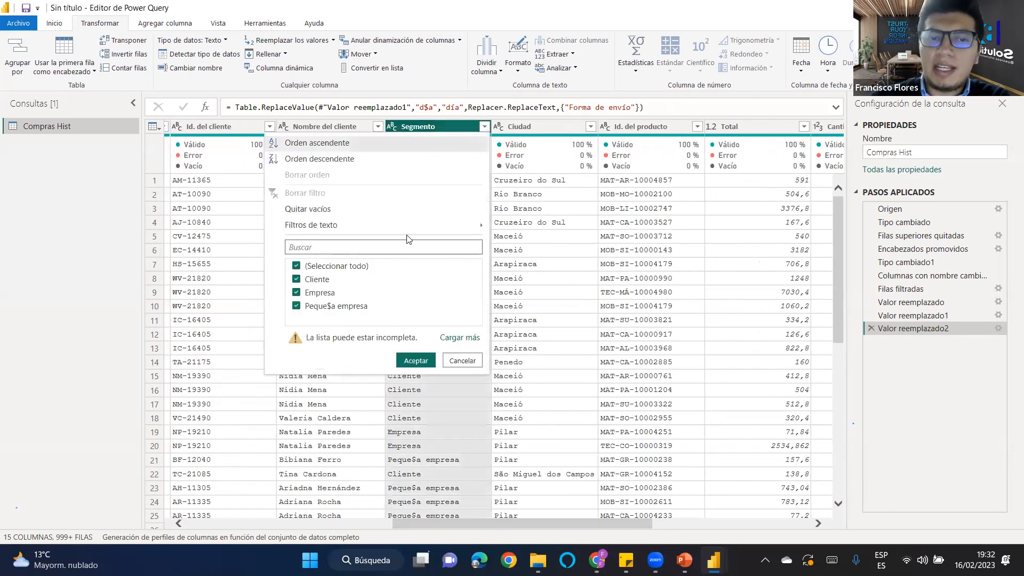
{"action": "left_click", "coordinate": [459, 337]}
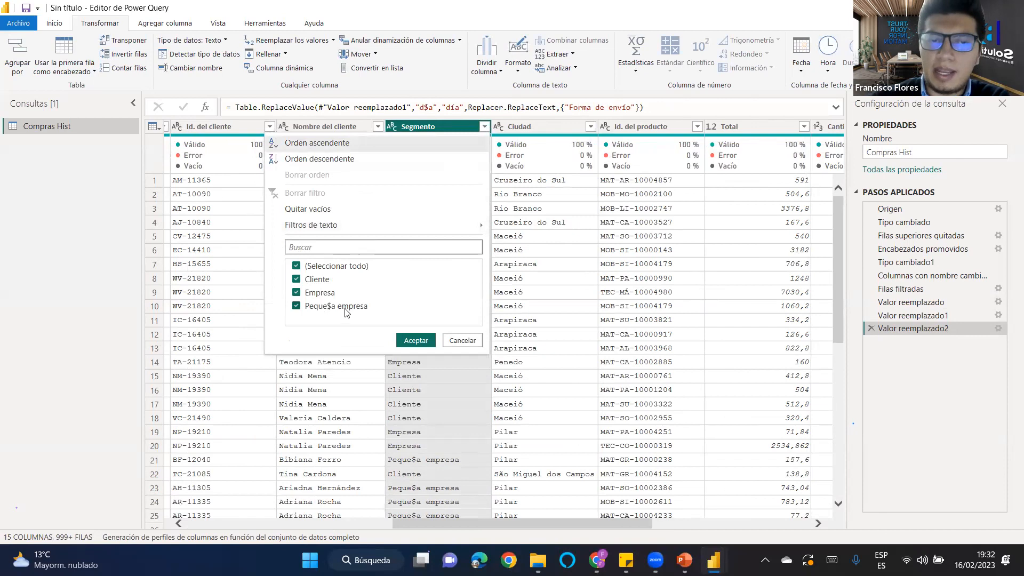
{"action": "left_click", "coordinate": [408, 134]}
Replace Peque$a with Pequeña in the Segmento column, copying the search text from a Peque$a empresa row.
{"action": "scroll", "coordinate": [421, 295], "scroll_direction": "down", "scroll_amount": 5}
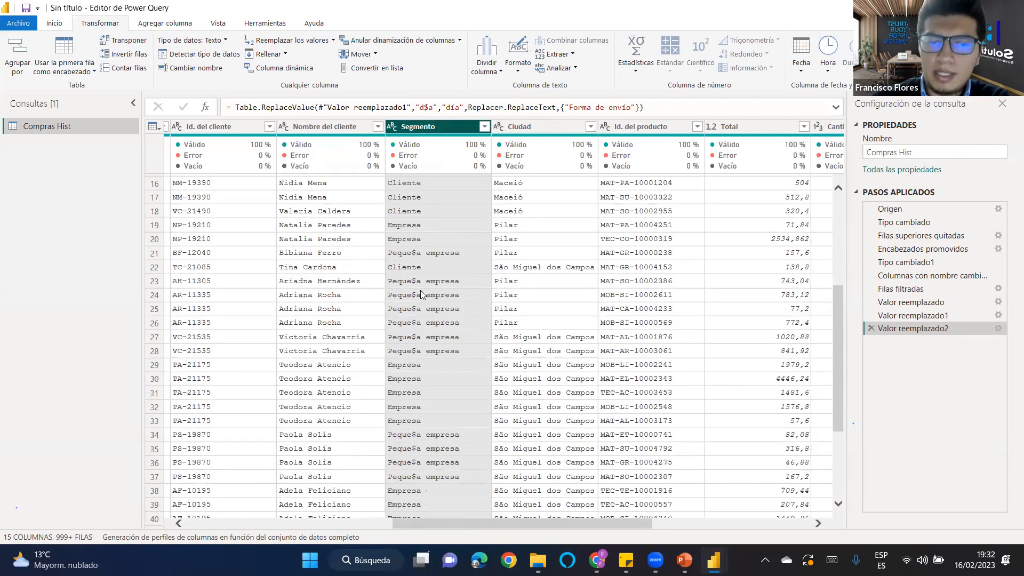
{"action": "left_click", "coordinate": [423, 281]}
{"action": "left_click_drag", "start_coordinate": [178, 462], "coordinate": [127, 460]}
{"action": "key", "text": "ctrl+c"}
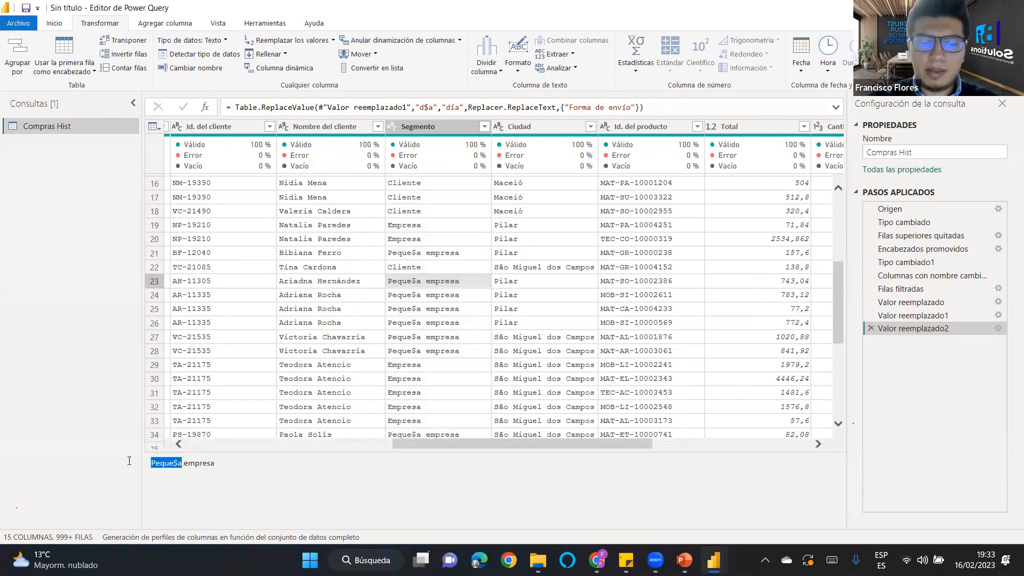
{"action": "right_click", "coordinate": [436, 129]}
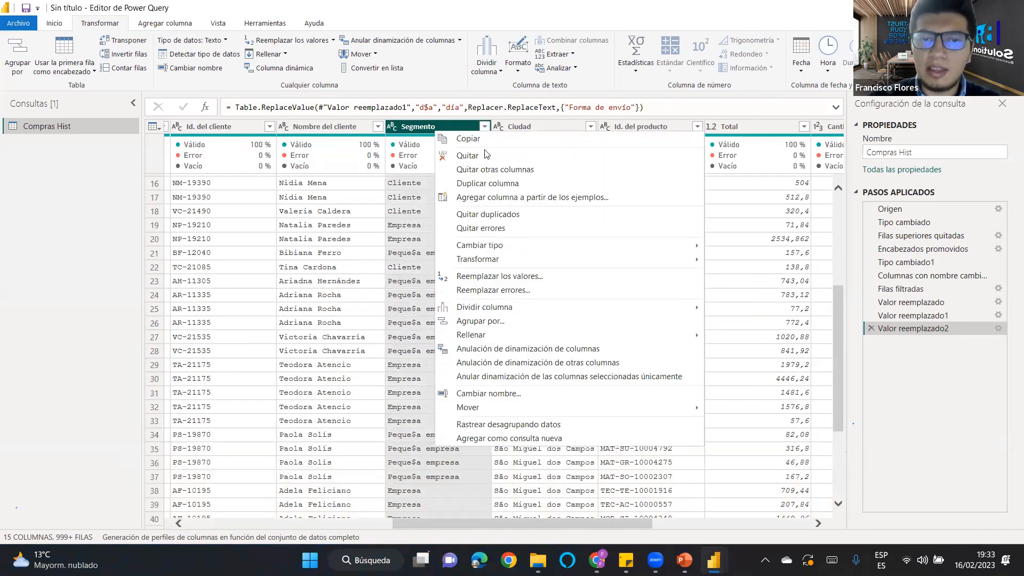
{"action": "left_click", "coordinate": [499, 275]}
{"action": "key", "text": "ctrl+v"}
{"action": "left_click", "coordinate": [352, 285]}
{"action": "key", "text": "ctrl+v"}
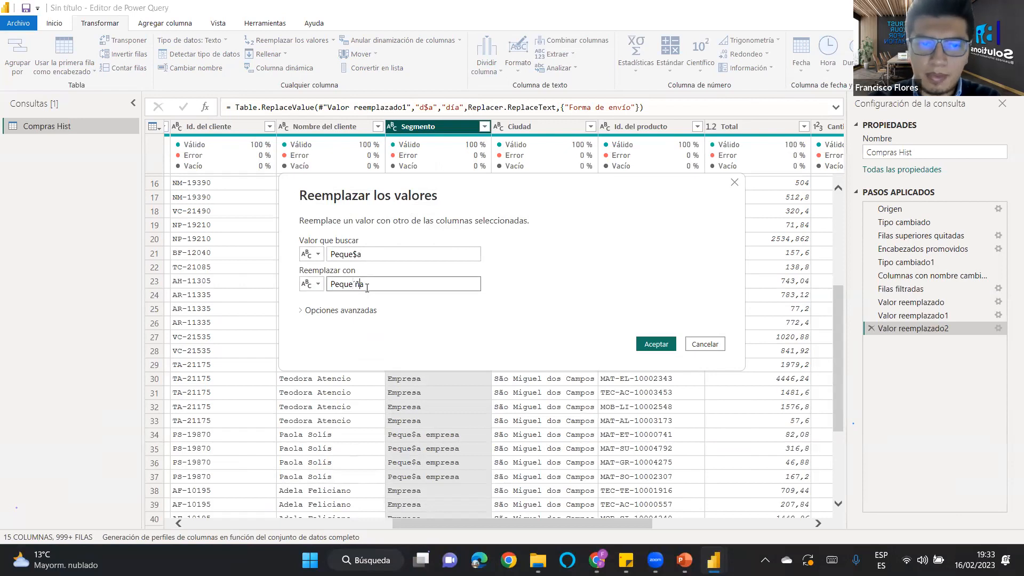
{"action": "left_click", "coordinate": [655, 344]}
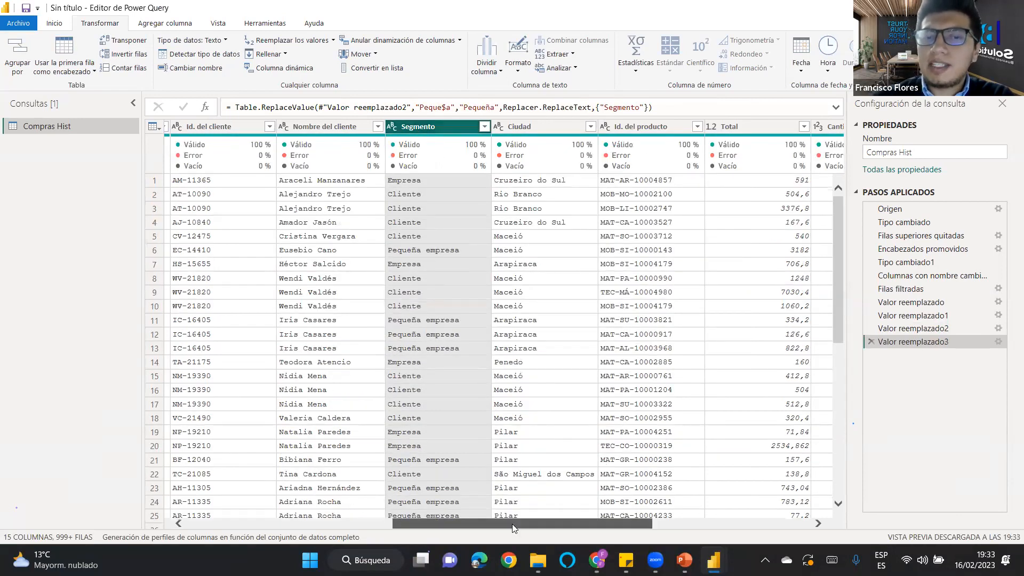
Review the data types of the Id. de la fila, Id. del pedido, Fecha del pedido and Fecha de envío columns.
{"action": "left_click_drag", "start_coordinate": [512, 524], "coordinate": [281, 520]}
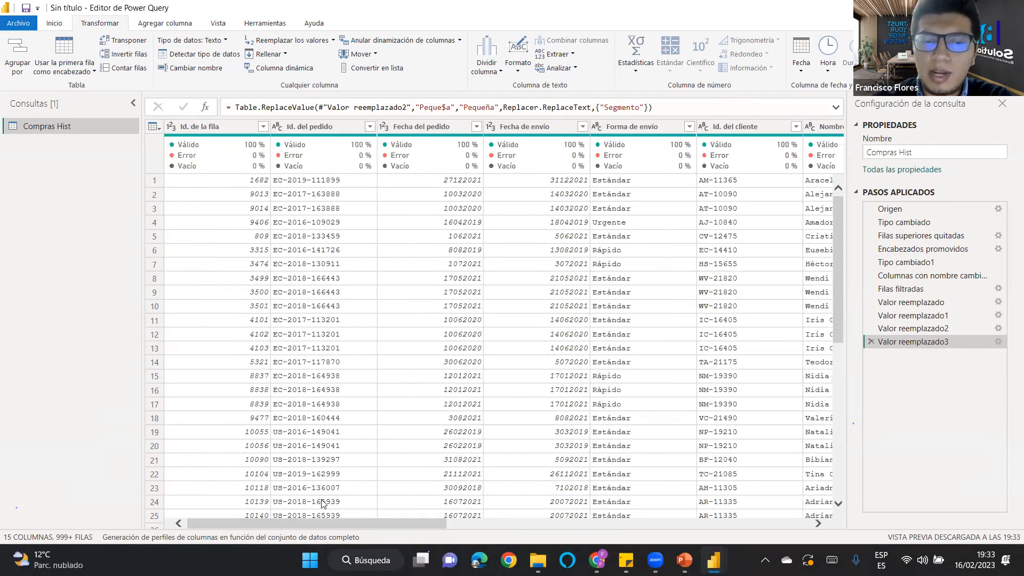
{"action": "left_click_drag", "start_coordinate": [308, 521], "coordinate": [274, 527]}
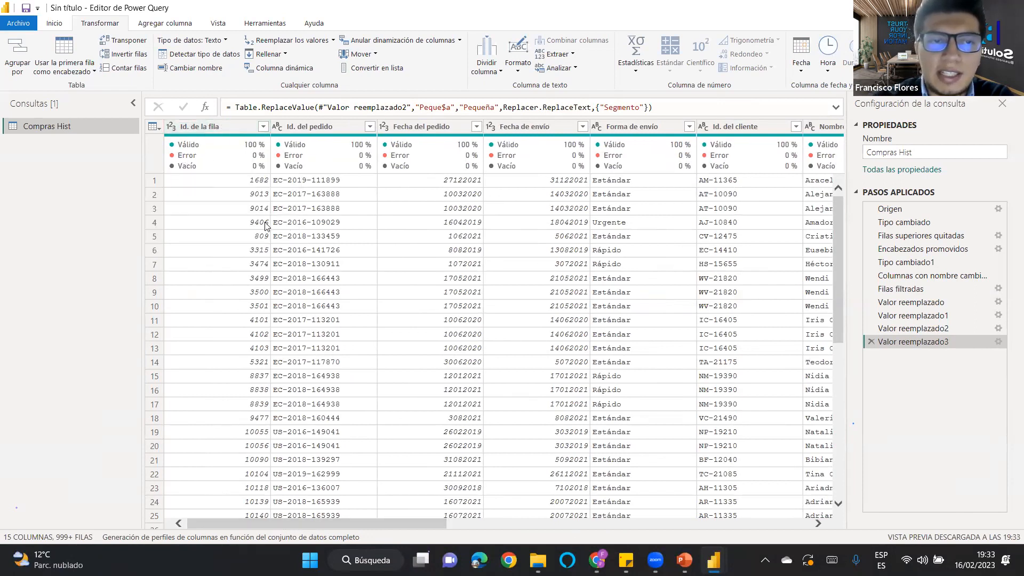
{"action": "left_click", "coordinate": [194, 131]}
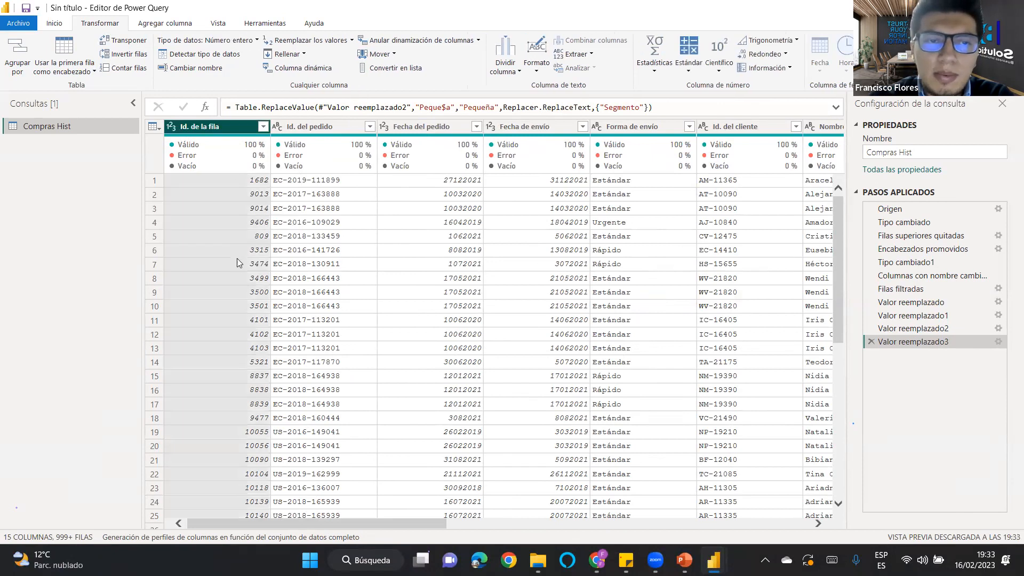
{"action": "left_click", "coordinate": [172, 126]}
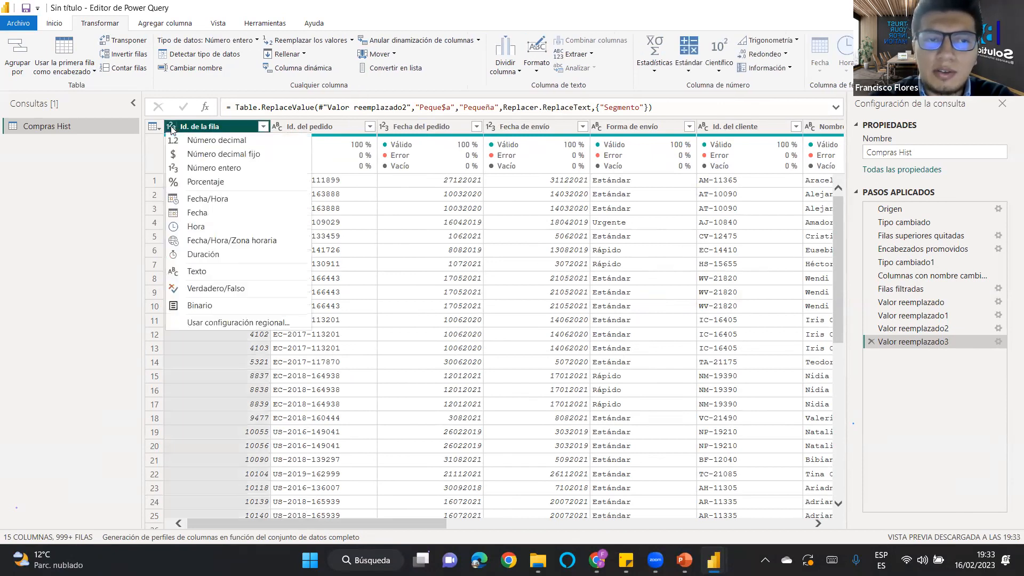
{"action": "left_click", "coordinate": [230, 351]}
{"action": "left_click", "coordinate": [291, 126]}
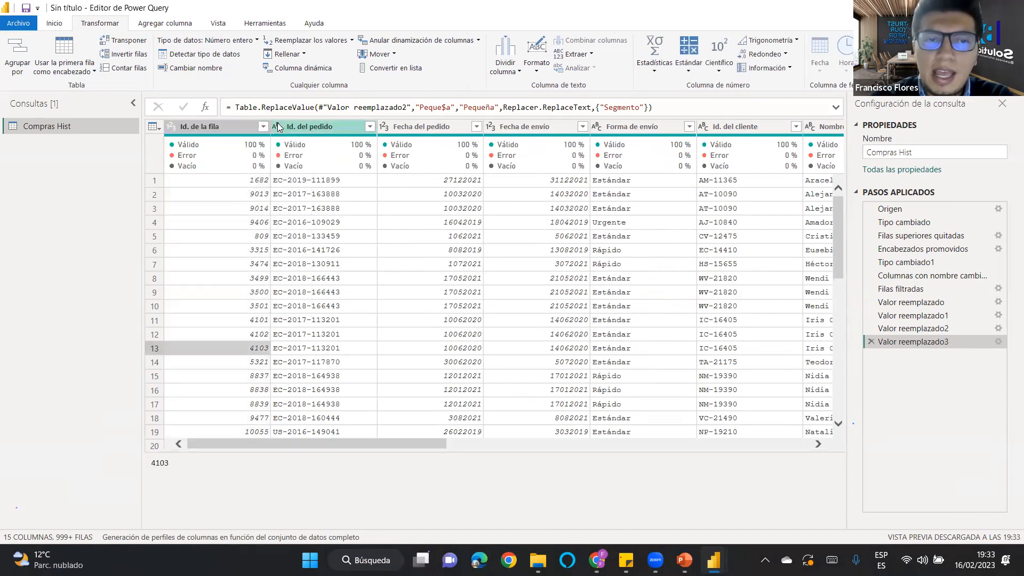
{"action": "left_click", "coordinate": [278, 126]}
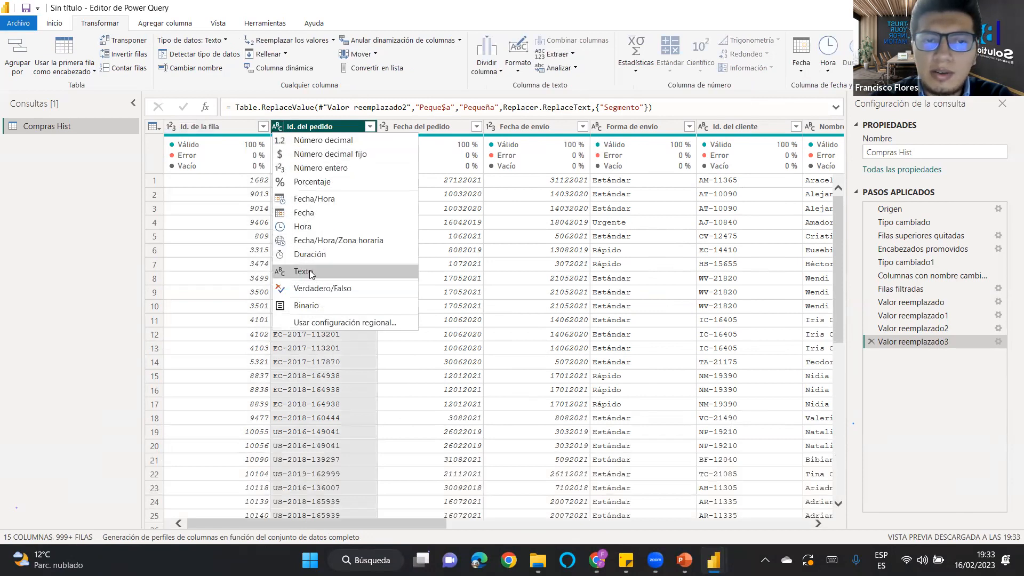
{"action": "left_click", "coordinate": [423, 126]}
{"action": "left_click", "coordinate": [496, 127]}
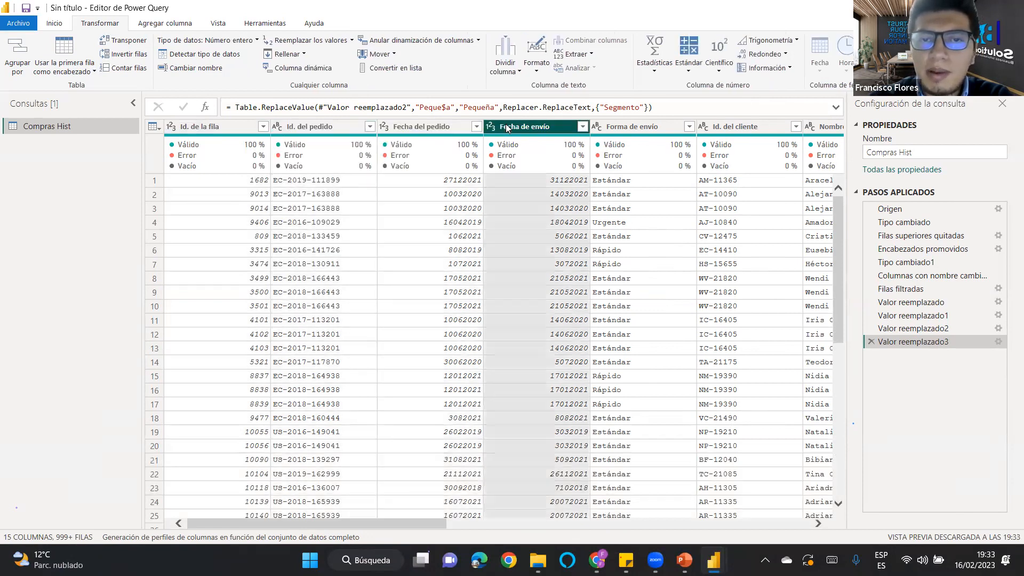
{"action": "left_click", "coordinate": [433, 127]}
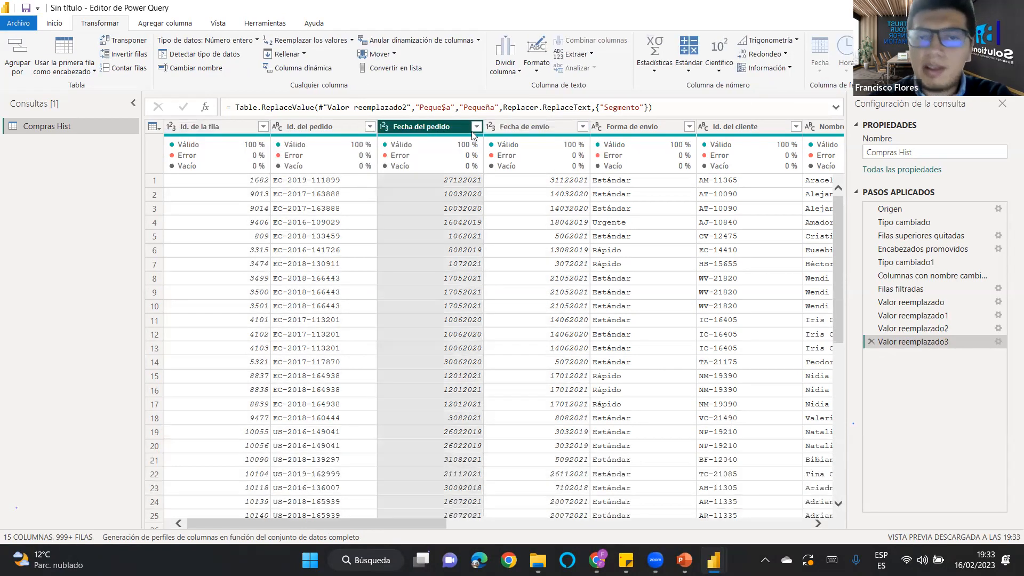
{"action": "left_click", "coordinate": [387, 127]}
{"action": "left_click", "coordinate": [505, 126]}
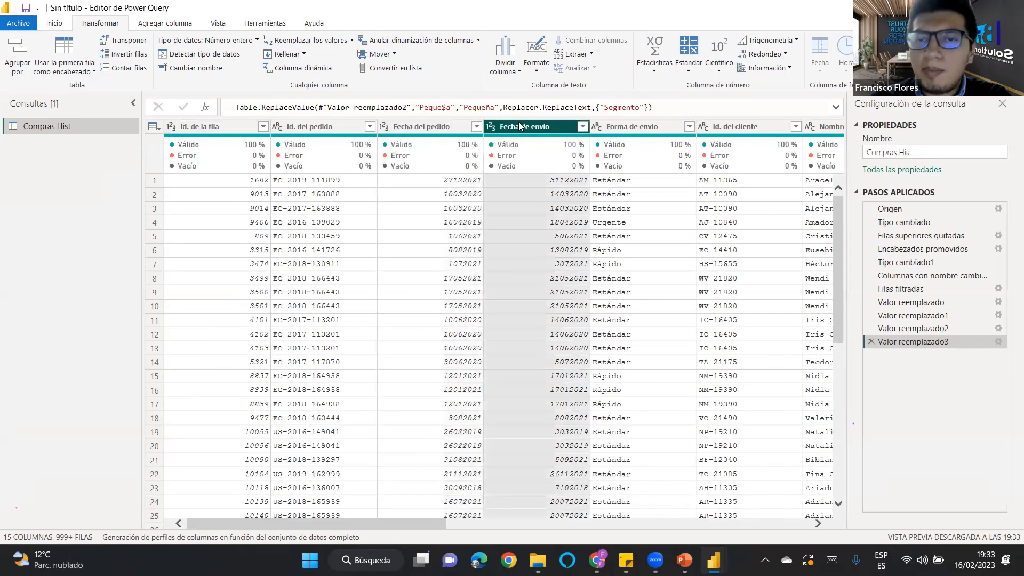
Try to change the Fecha del pedido column directly to the Fecha data type, and delete that type change step.
{"action": "left_click", "coordinate": [386, 128]}
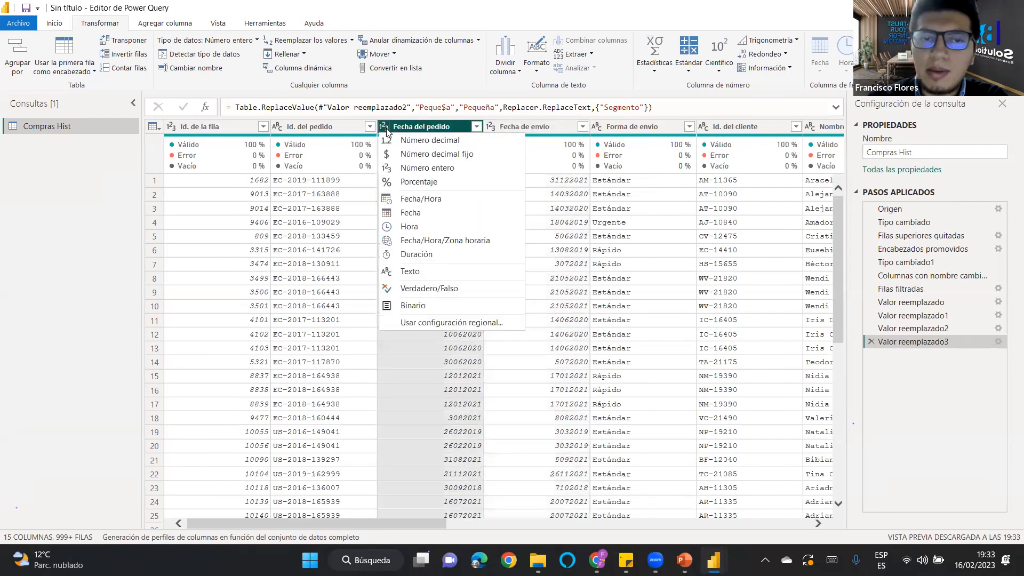
{"action": "left_click", "coordinate": [407, 213]}
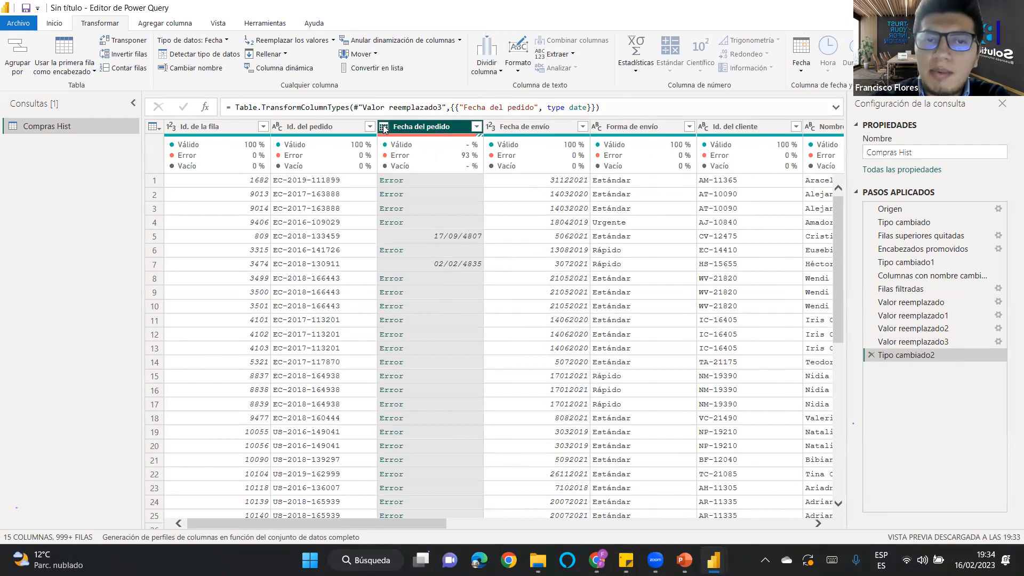
{"action": "left_click", "coordinate": [871, 354]}
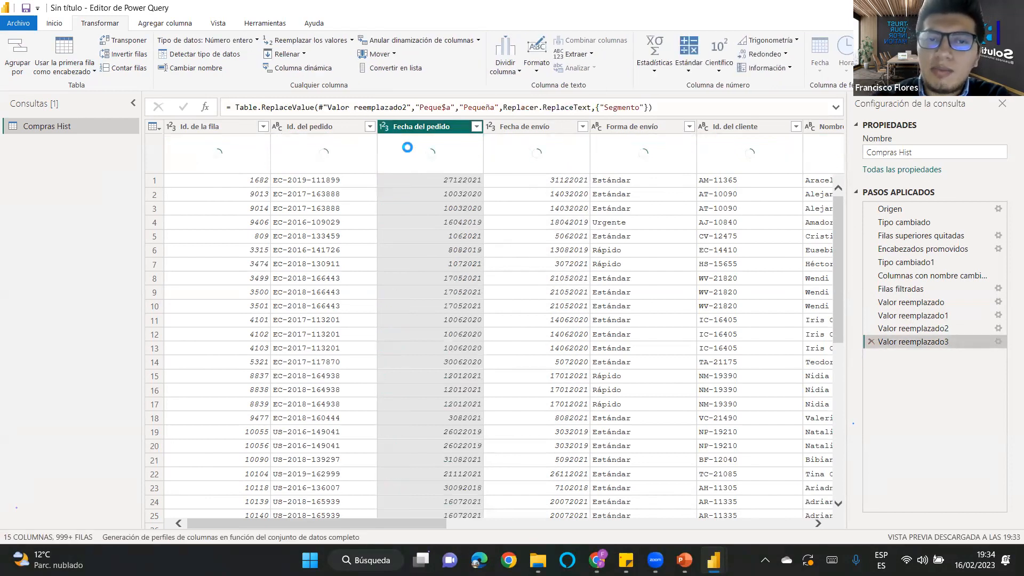
Change the data type of the Fecha del pedido column to Texto.
{"action": "left_click", "coordinate": [383, 126]}
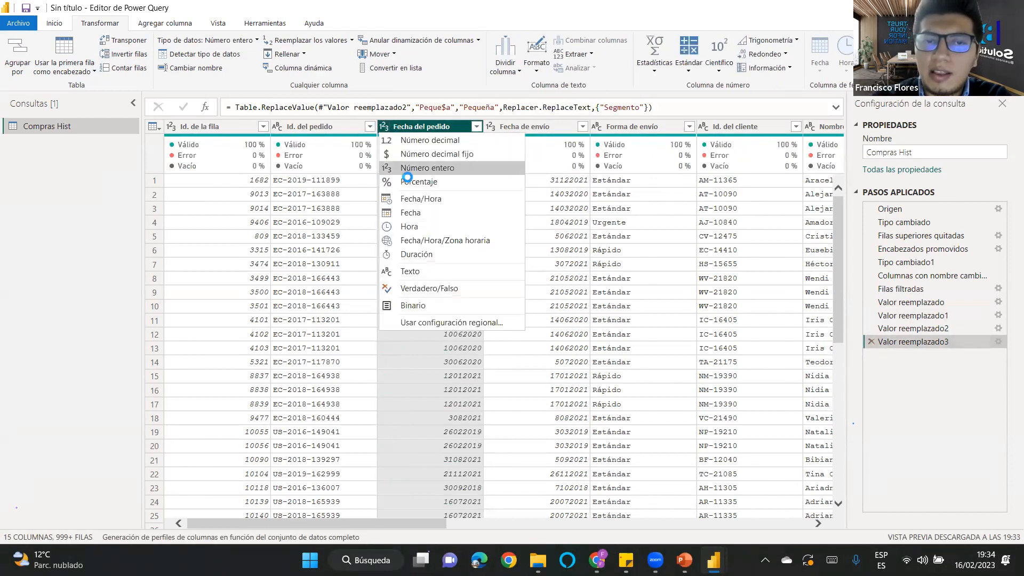
{"action": "left_click", "coordinate": [420, 271]}
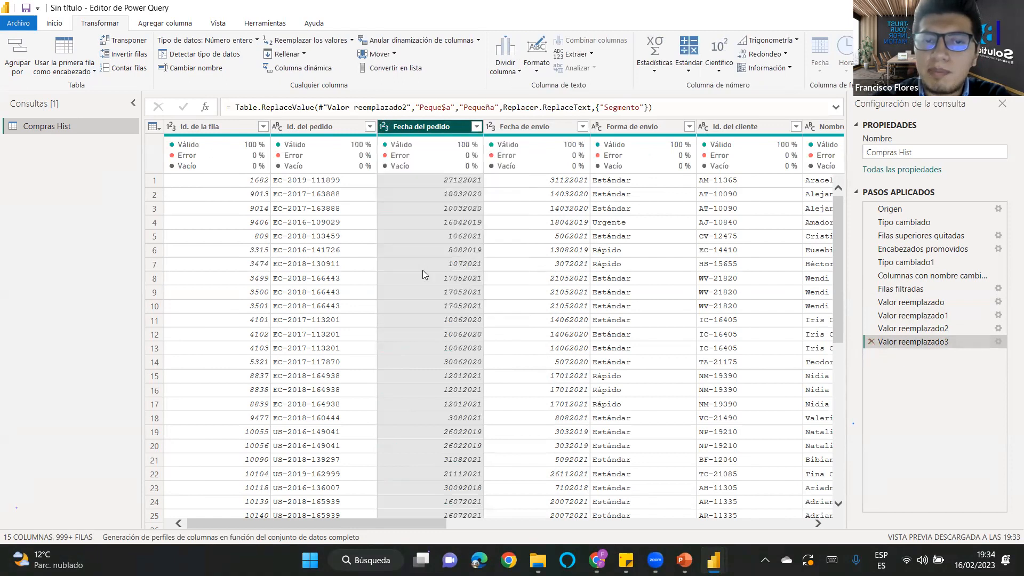
Try to convert Fecha del pedido from Texto to Fecha as a separate new step, and delete both type change steps.
{"action": "left_click", "coordinate": [385, 127]}
{"action": "left_click", "coordinate": [438, 217]}
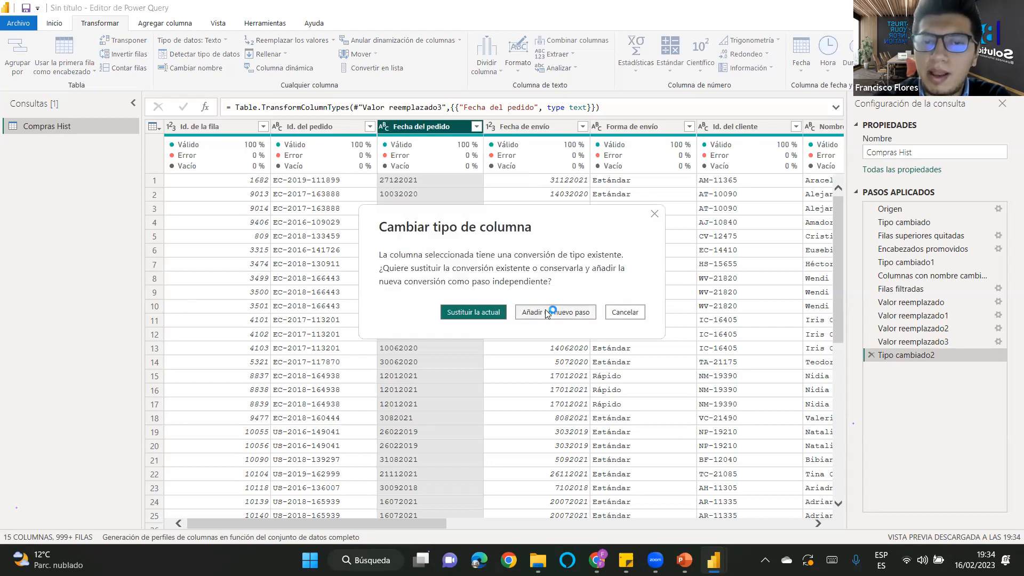
{"action": "left_click", "coordinate": [545, 312]}
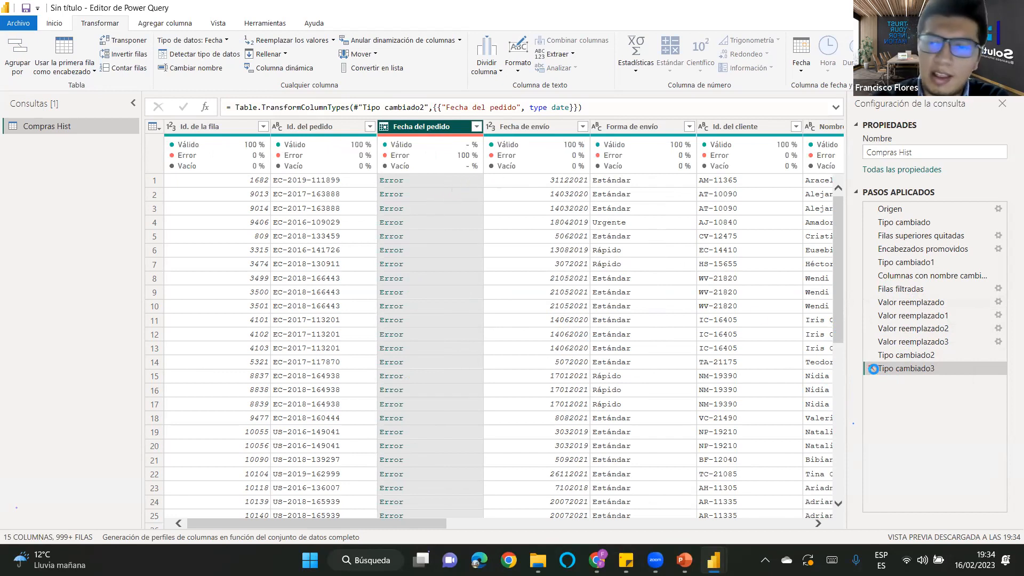
{"action": "left_click", "coordinate": [873, 369]}
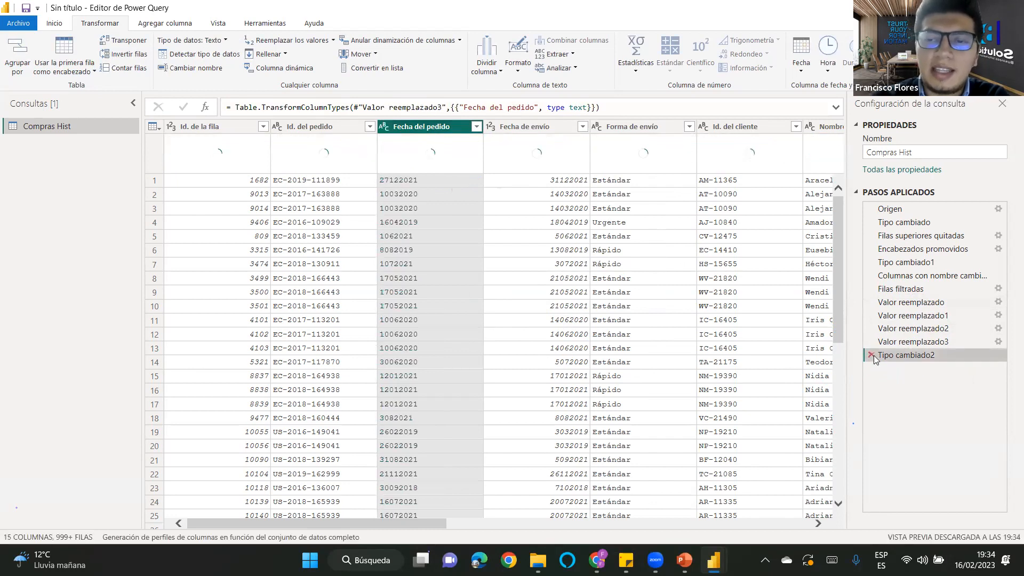
{"action": "left_click", "coordinate": [871, 355]}
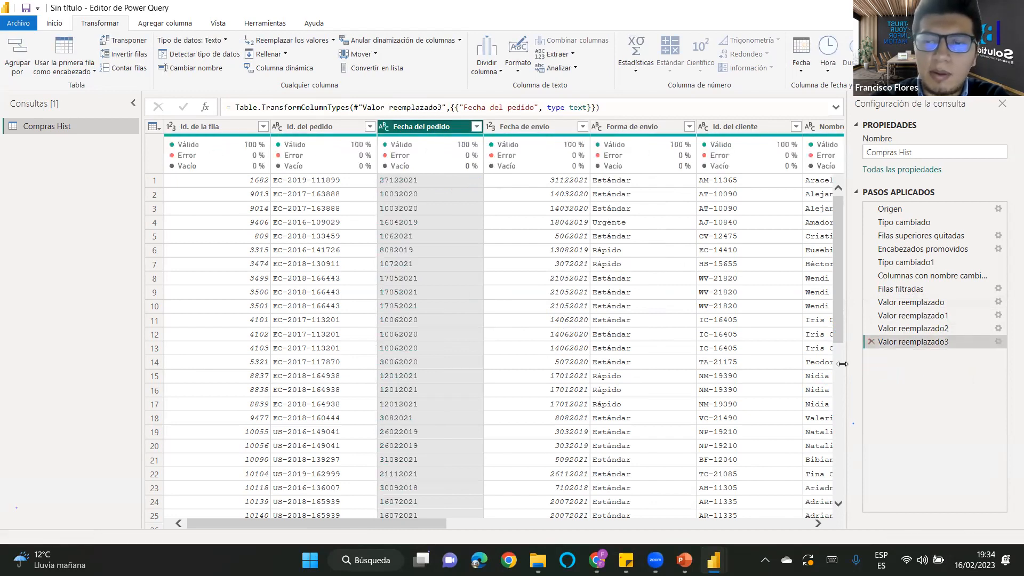
{"action": "left_click", "coordinate": [413, 216]}
{"action": "left_click", "coordinate": [434, 181]}
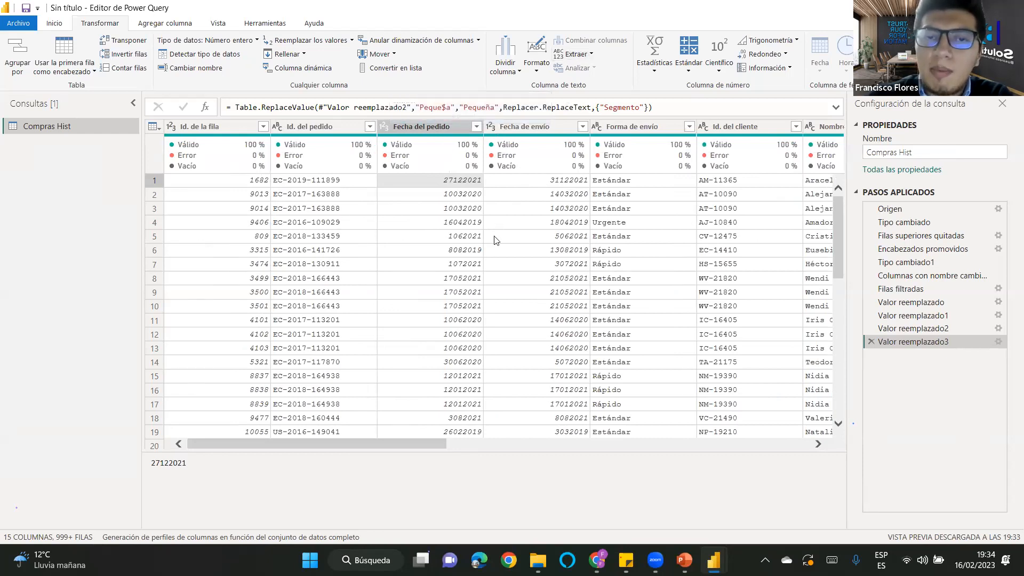
{"action": "left_click", "coordinate": [573, 54]}
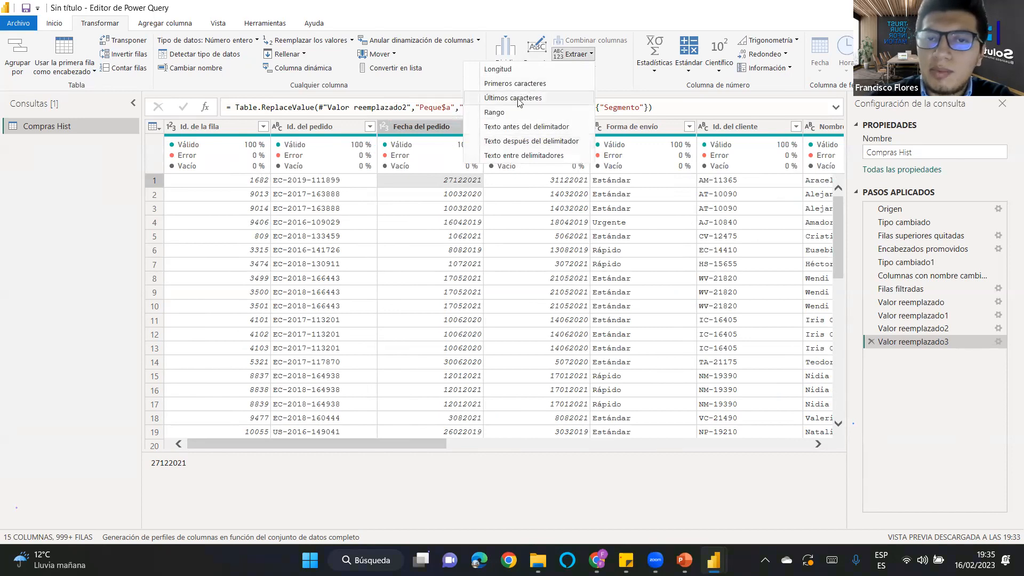
{"action": "left_click", "coordinate": [408, 446]}
{"action": "left_click", "coordinate": [567, 57]}
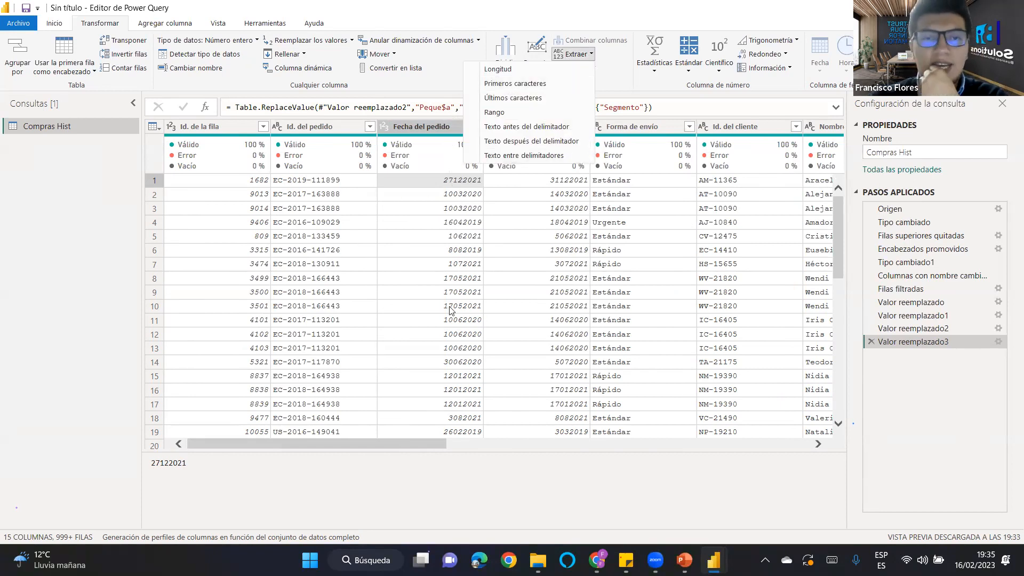
{"action": "left_click", "coordinate": [418, 441]}
{"action": "mouse_move", "coordinate": [417, 442]}
{"action": "left_mouse_down"}
{"action": "mouse_move", "coordinate": [464, 440]}
{"action": "mouse_move", "coordinate": [416, 441]}
{"action": "mouse_move", "coordinate": [410, 425]}
{"action": "left_mouse_up"}
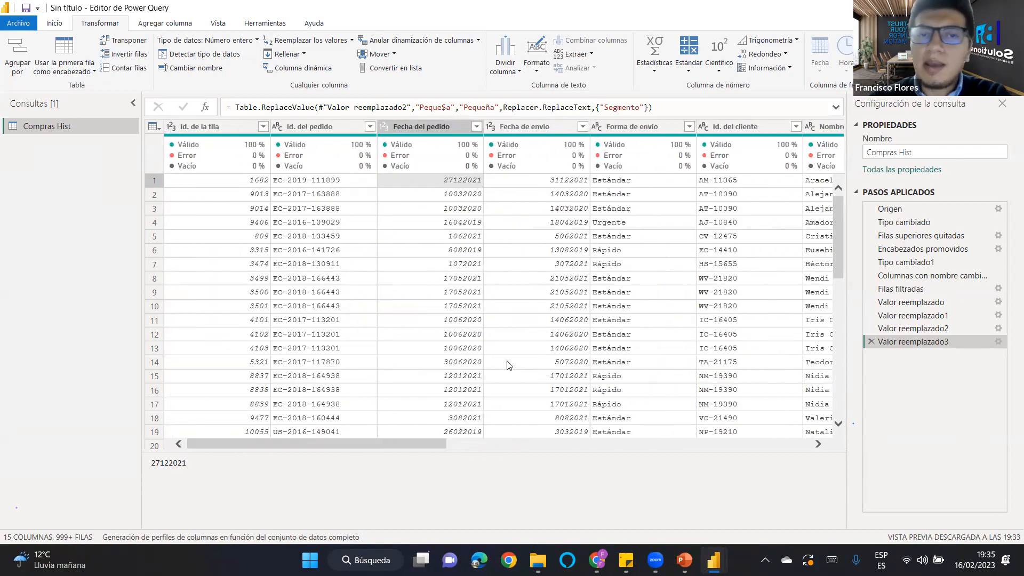
Start a new column from examples based on the selected Fecha del pedido column.
{"action": "left_click", "coordinate": [420, 126]}
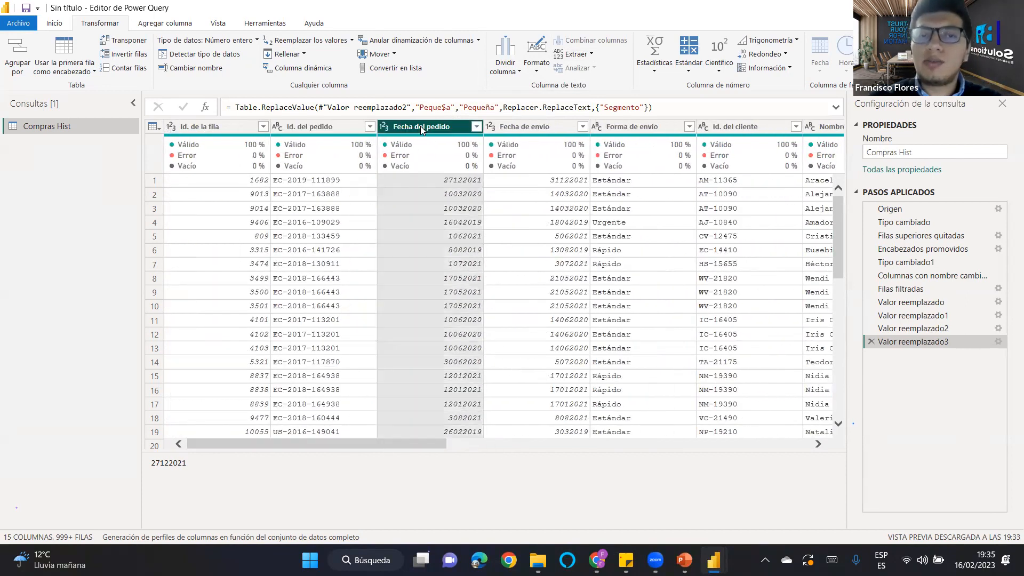
{"action": "left_click", "coordinate": [155, 22]}
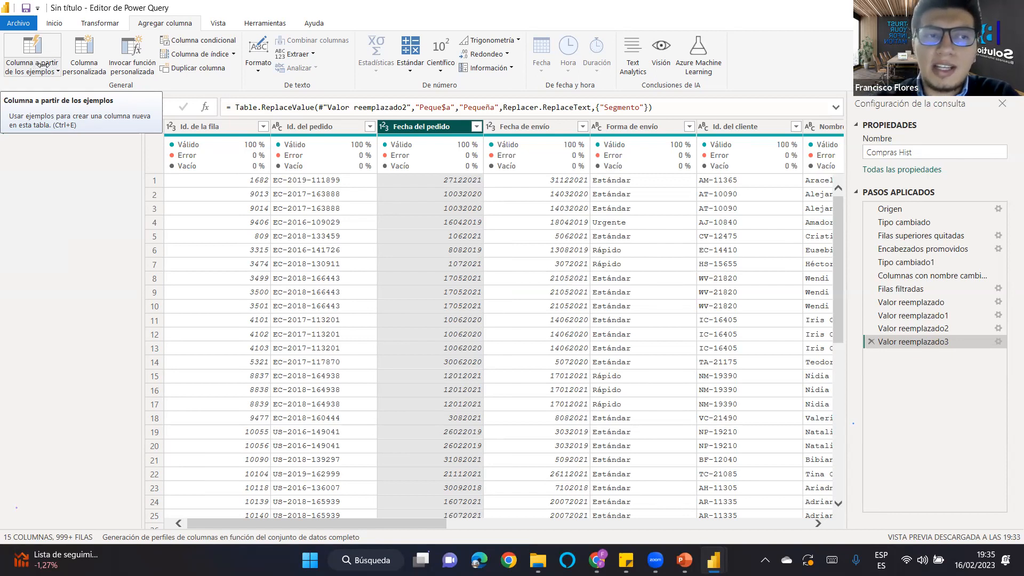
{"action": "left_click", "coordinate": [43, 64]}
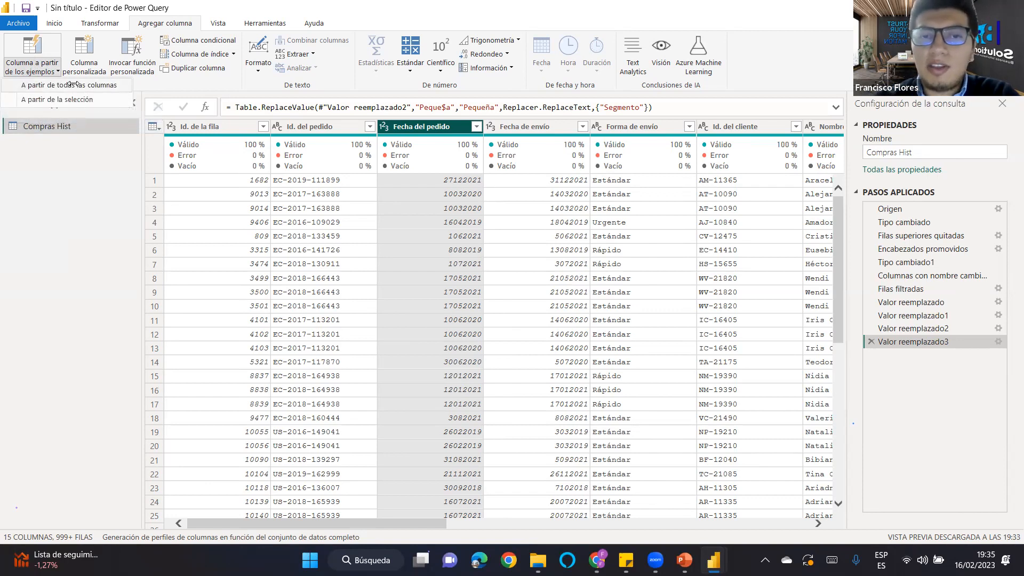
{"action": "left_click", "coordinate": [38, 100]}
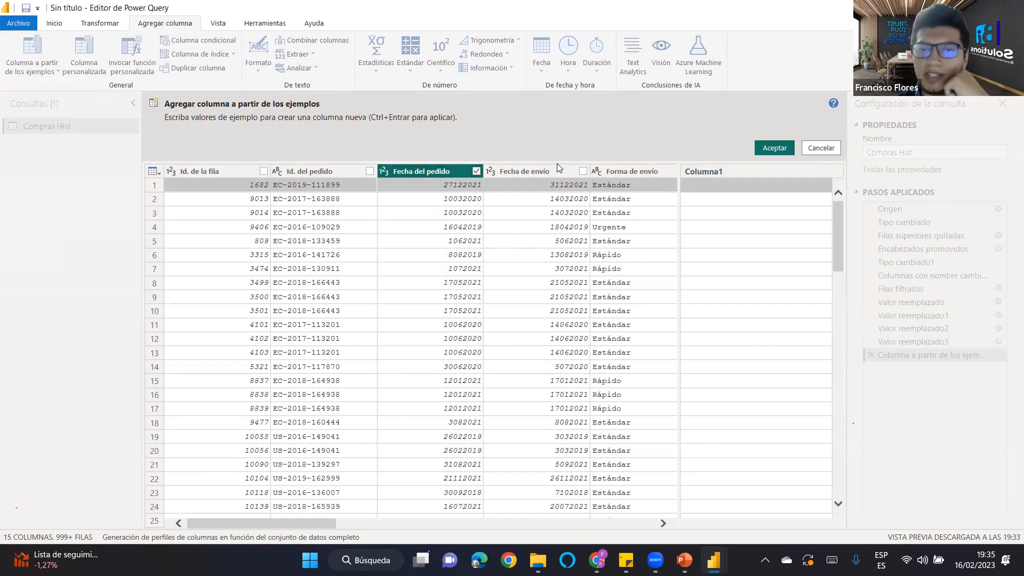
{"action": "left_click", "coordinate": [583, 171]}
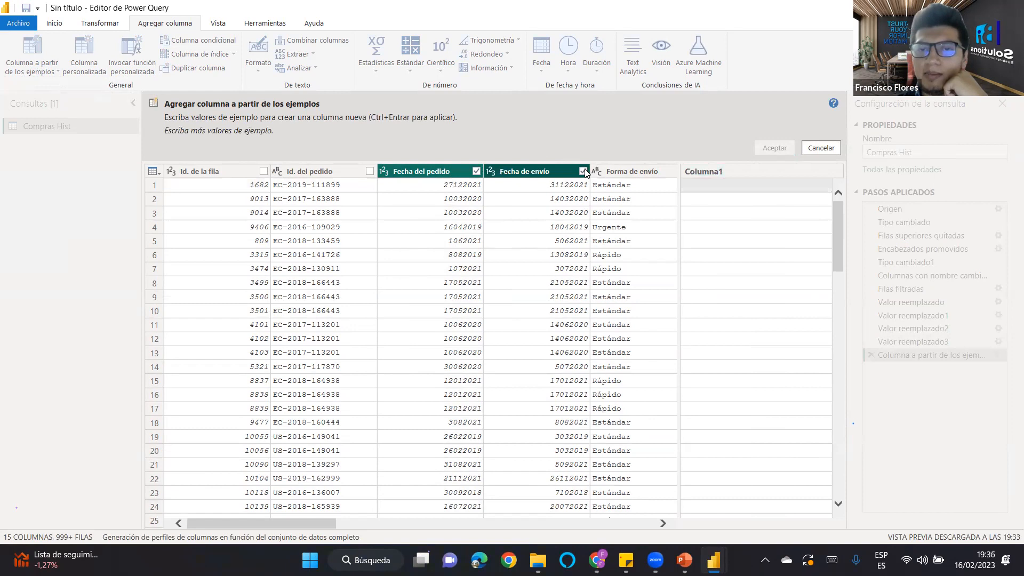
{"action": "left_click", "coordinate": [583, 171]}
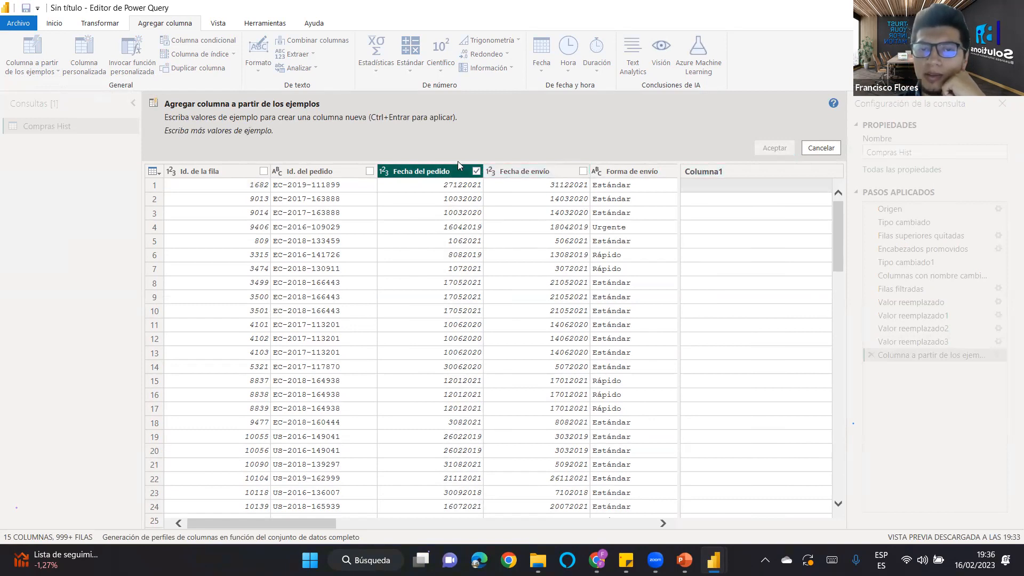
{"action": "left_click", "coordinate": [584, 170]}
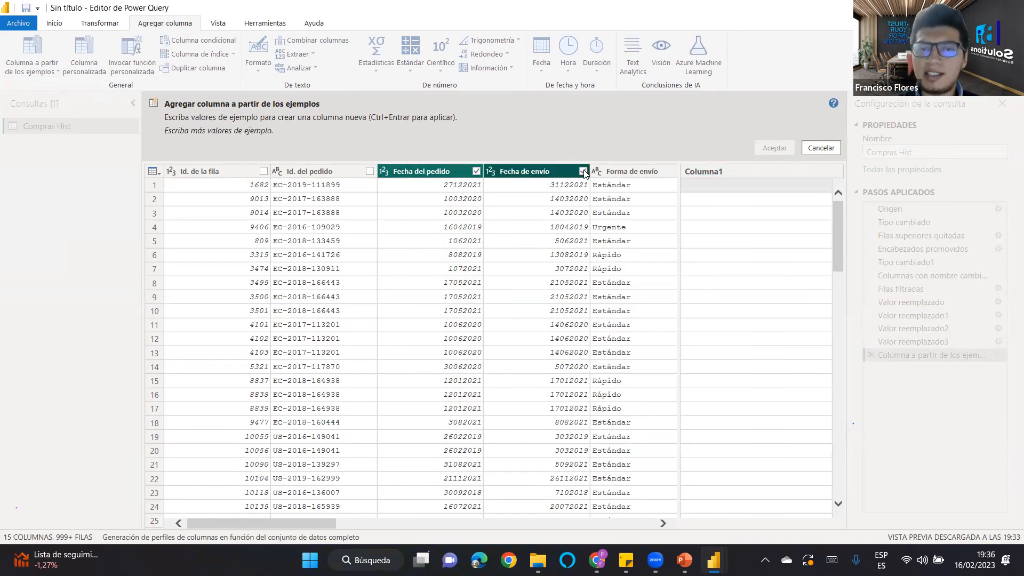
{"action": "left_click", "coordinate": [715, 184]}
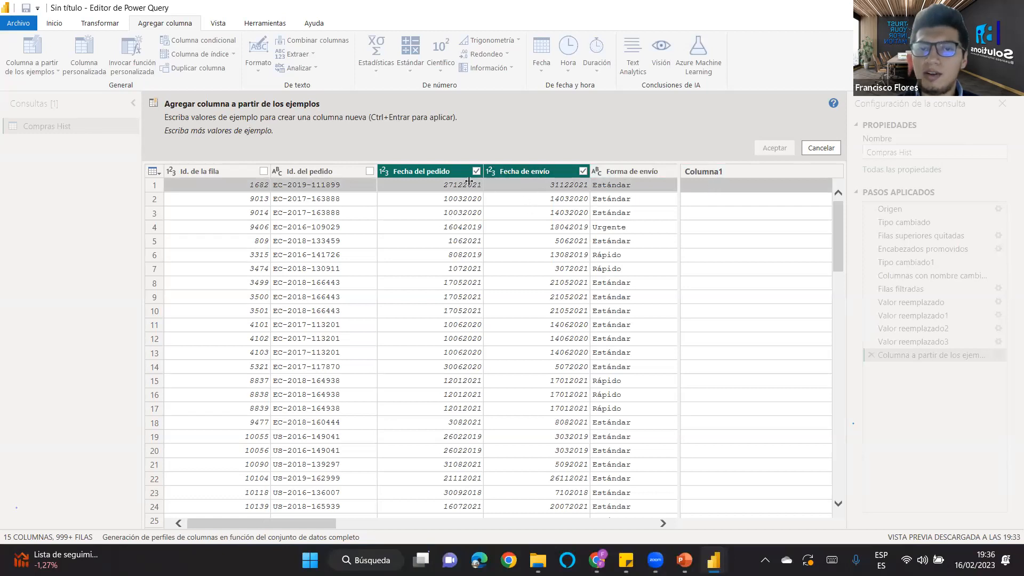
{"action": "left_click", "coordinate": [583, 171]}
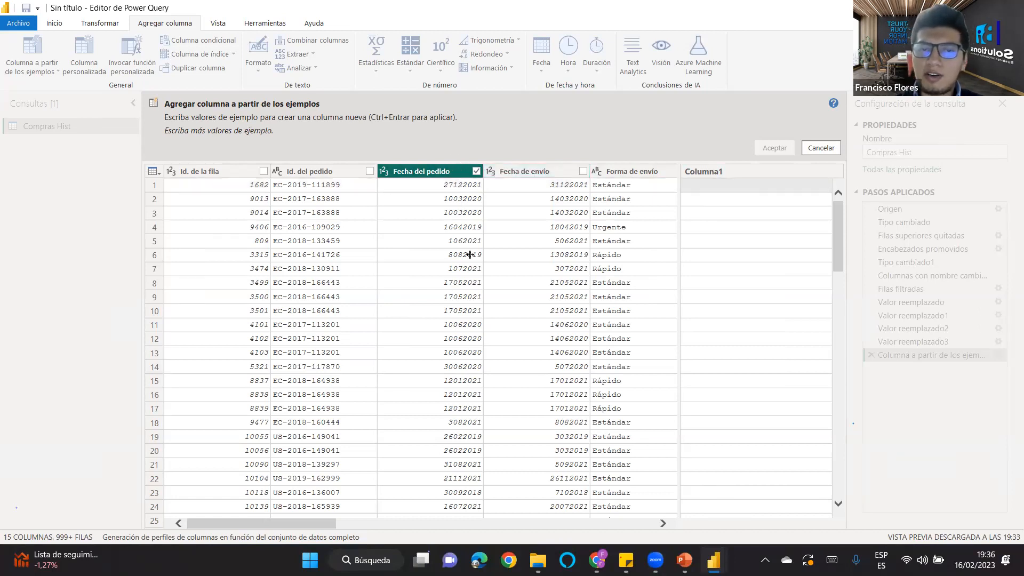
Name the new example column Fecha Pedido.
{"action": "double_click", "coordinate": [702, 170]}
{"action": "type", "text": "Fech"}
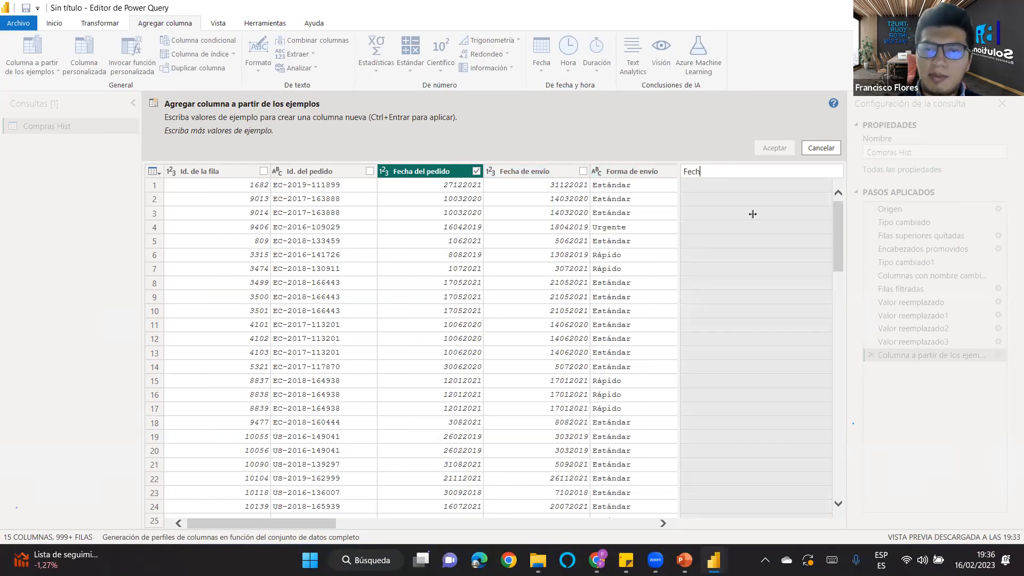
{"action": "type", "text": "a Pedido"}
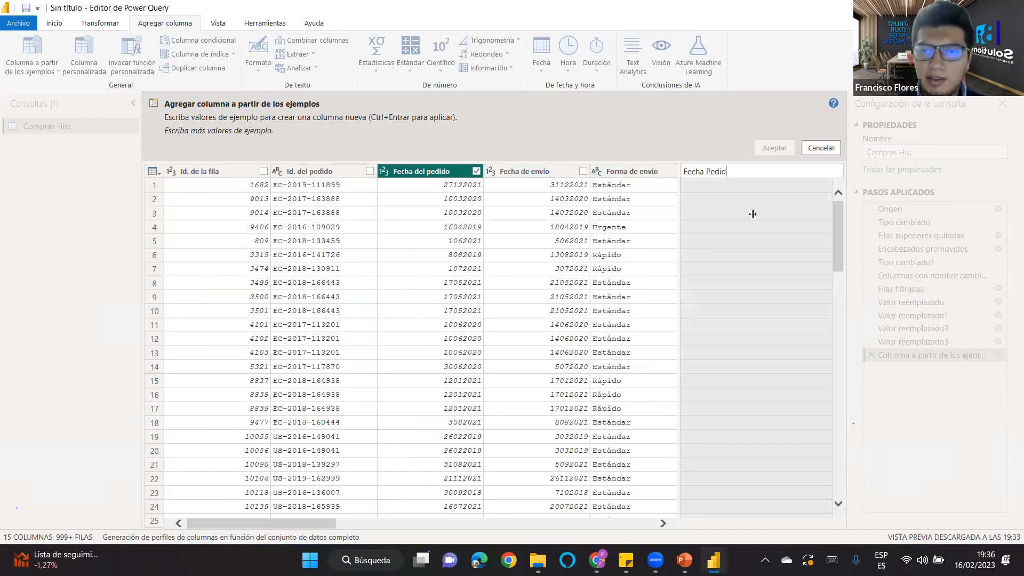
Provide the example dates 27/12/2021 for row 1 and 1/06/2021 for row 5 in the Fecha Pedido column.
{"action": "left_click", "coordinate": [717, 186]}
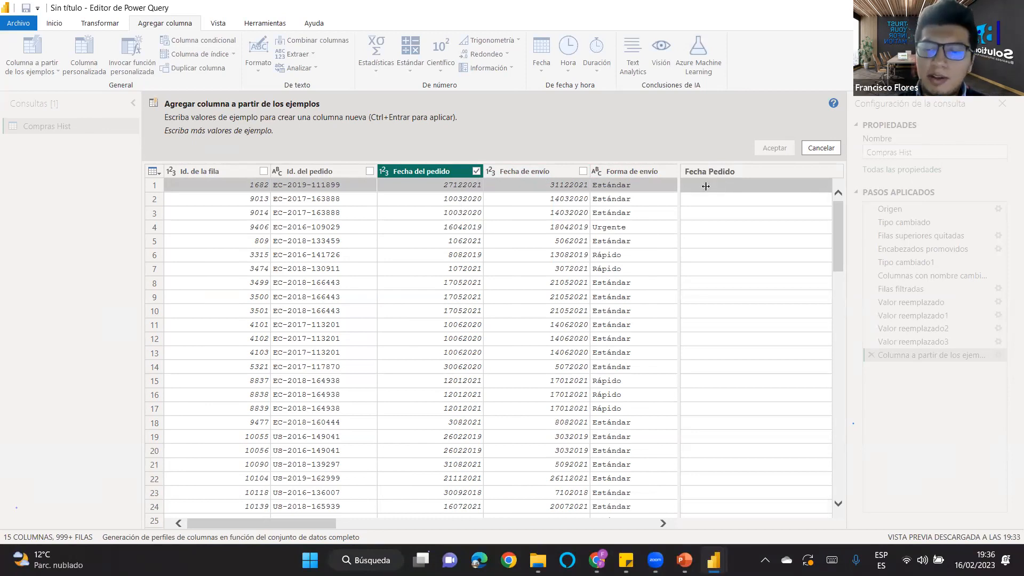
{"action": "left_click", "coordinate": [706, 186]}
{"action": "type", "text": "27/12/2021"}
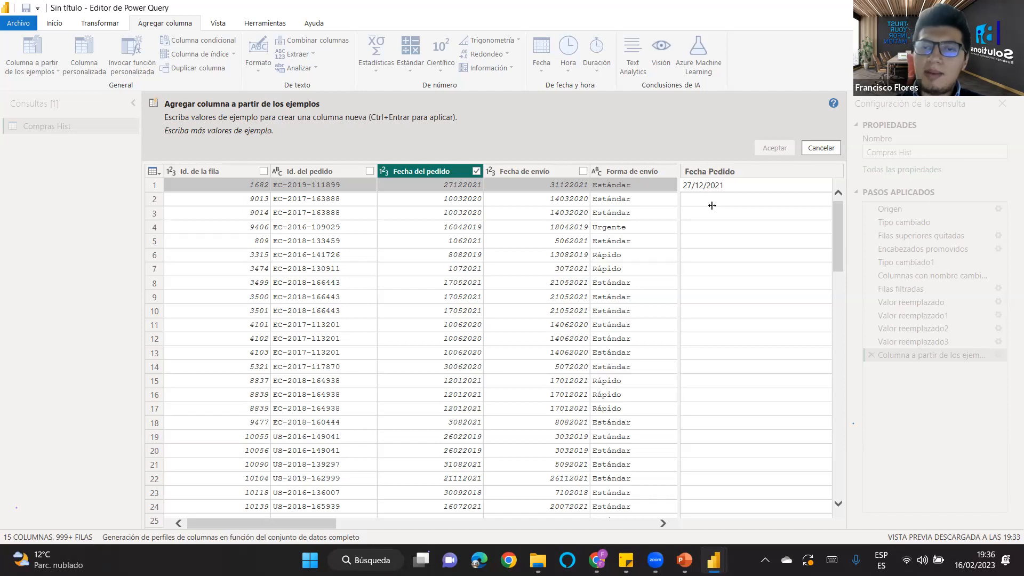
{"action": "left_click", "coordinate": [712, 204]}
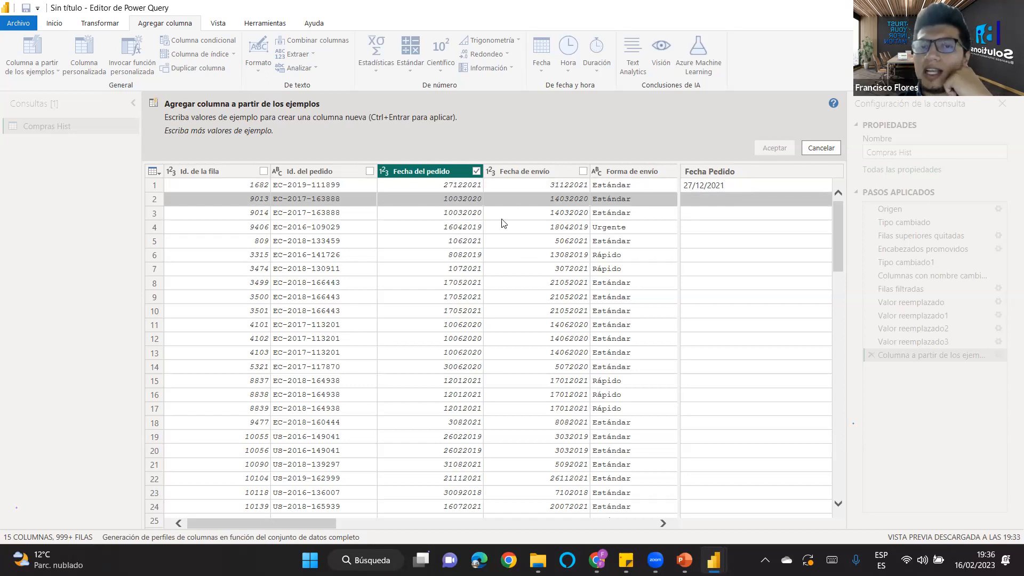
{"action": "left_click", "coordinate": [450, 241]}
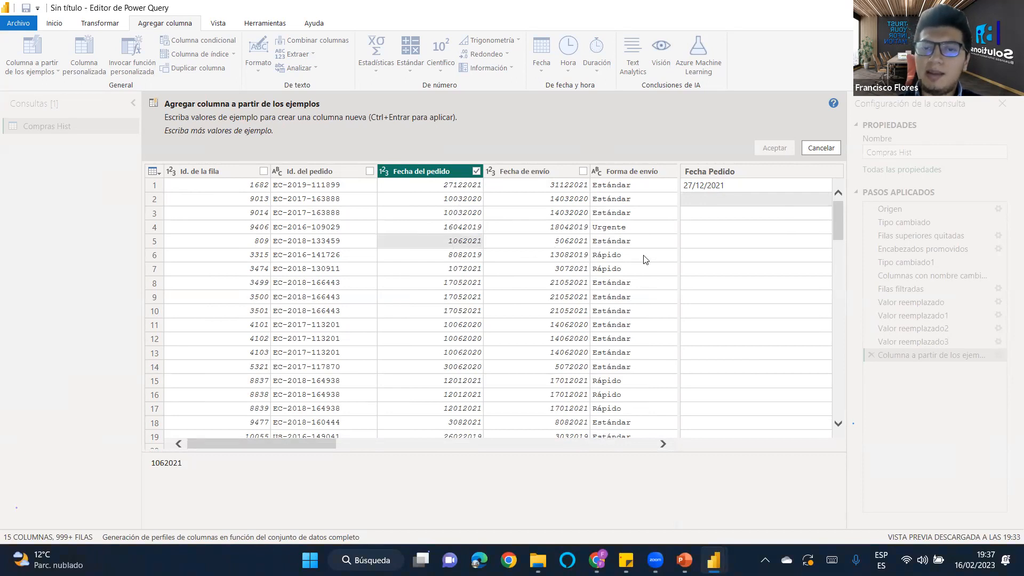
{"action": "left_click", "coordinate": [729, 246]}
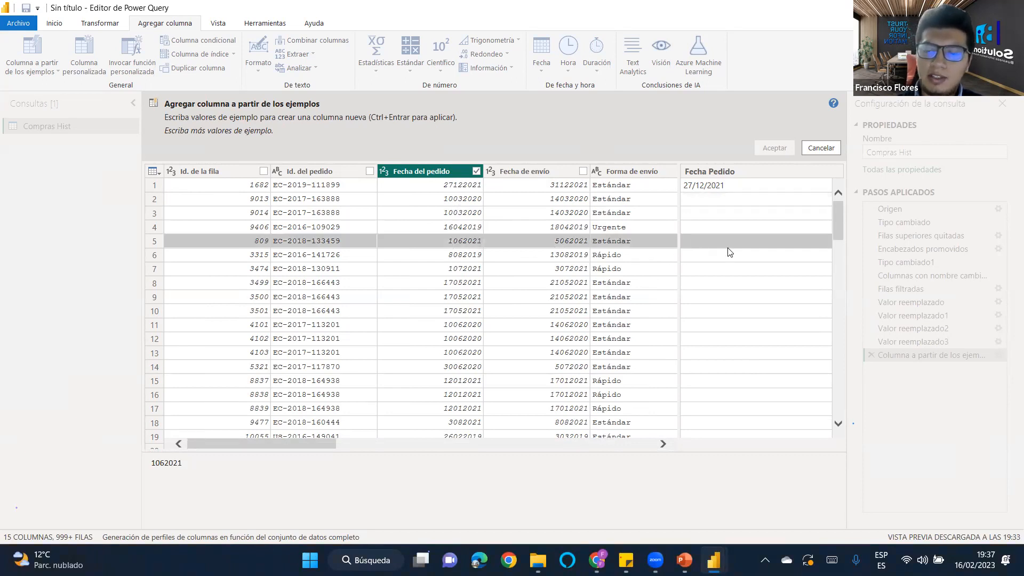
{"action": "type", "text": "1/06/202"}
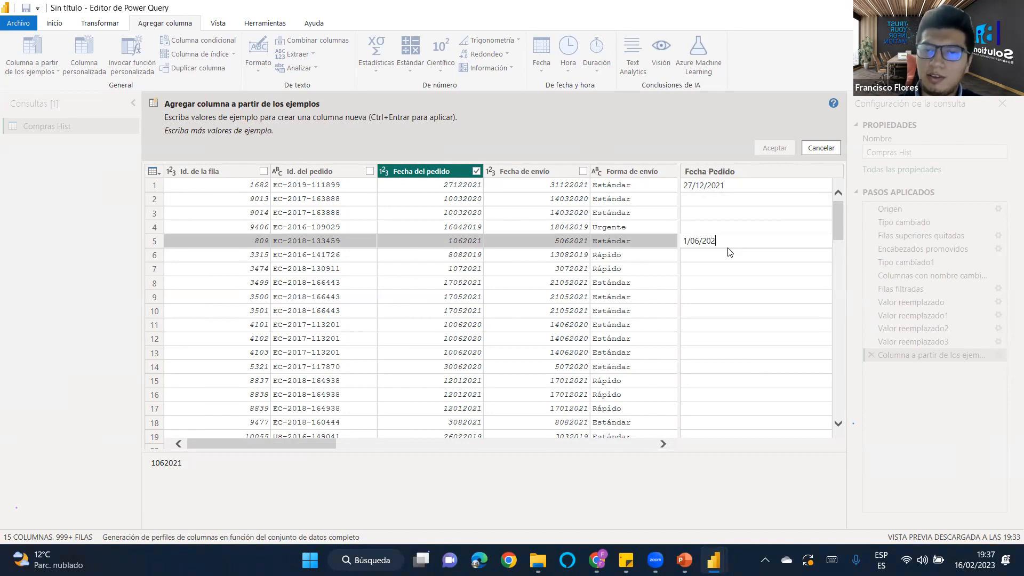
{"action": "type", "text": "1"}
{"action": "key", "text": "Return"}
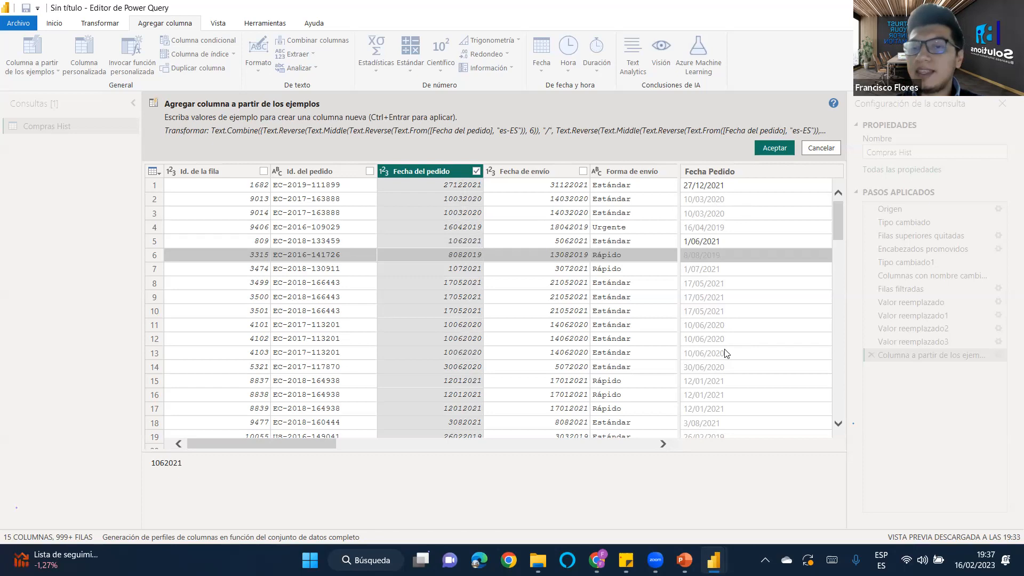
Review the suggested Fecha Pedido dates down the rows and accept the new column.
{"action": "scroll", "coordinate": [728, 252], "scroll_direction": "down", "scroll_amount": 3}
{"action": "scroll", "coordinate": [728, 252], "scroll_direction": "down", "scroll_amount": 6}
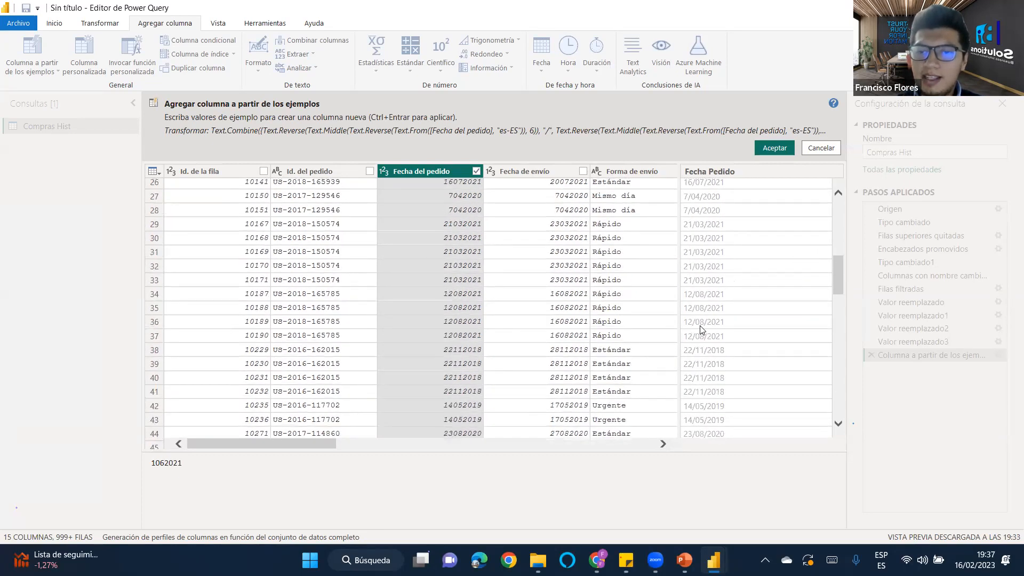
{"action": "scroll", "coordinate": [699, 320], "scroll_direction": "up", "scroll_amount": 6}
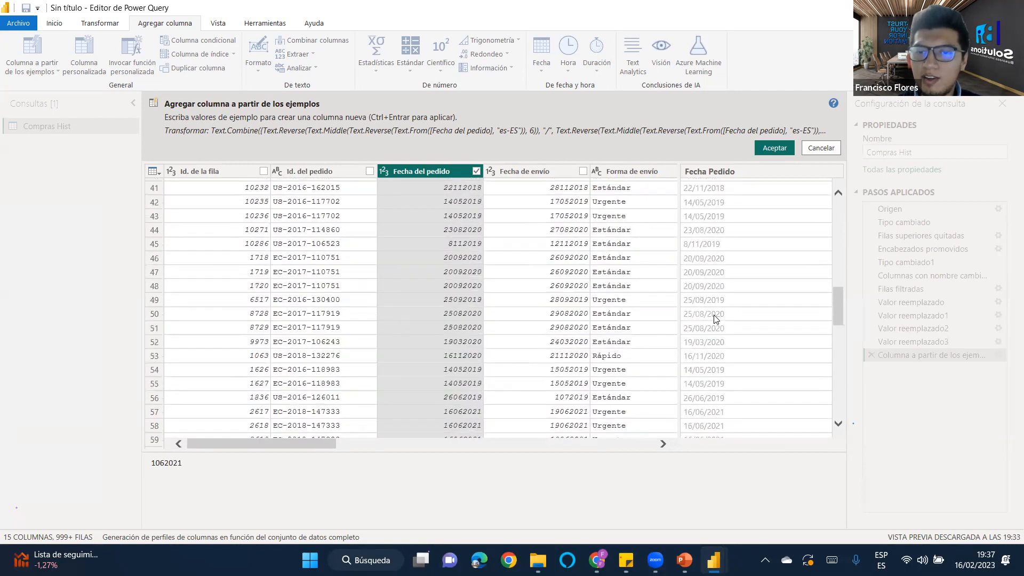
{"action": "scroll", "coordinate": [720, 314], "scroll_direction": "up", "scroll_amount": 3}
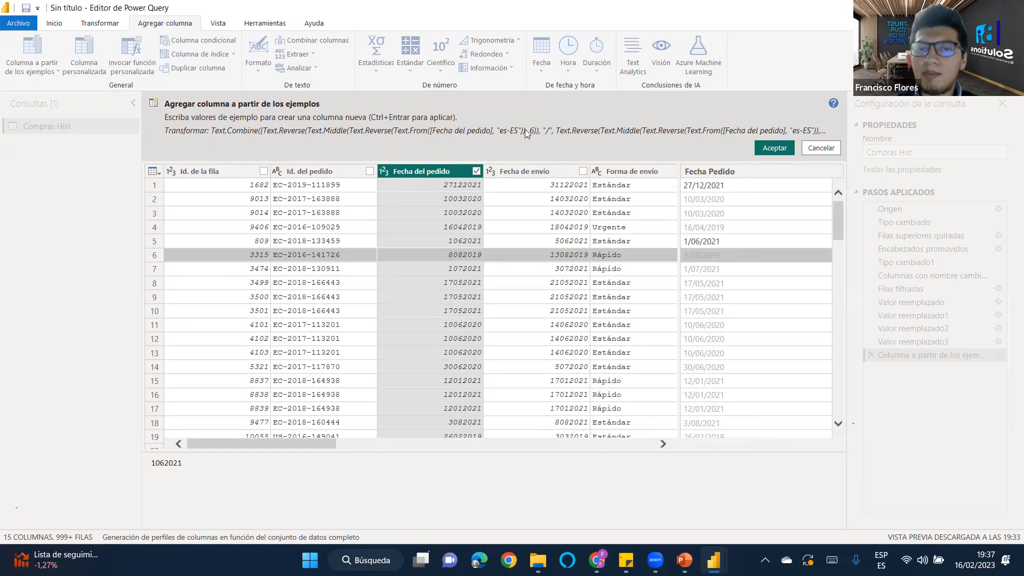
{"action": "left_click", "coordinate": [777, 148]}
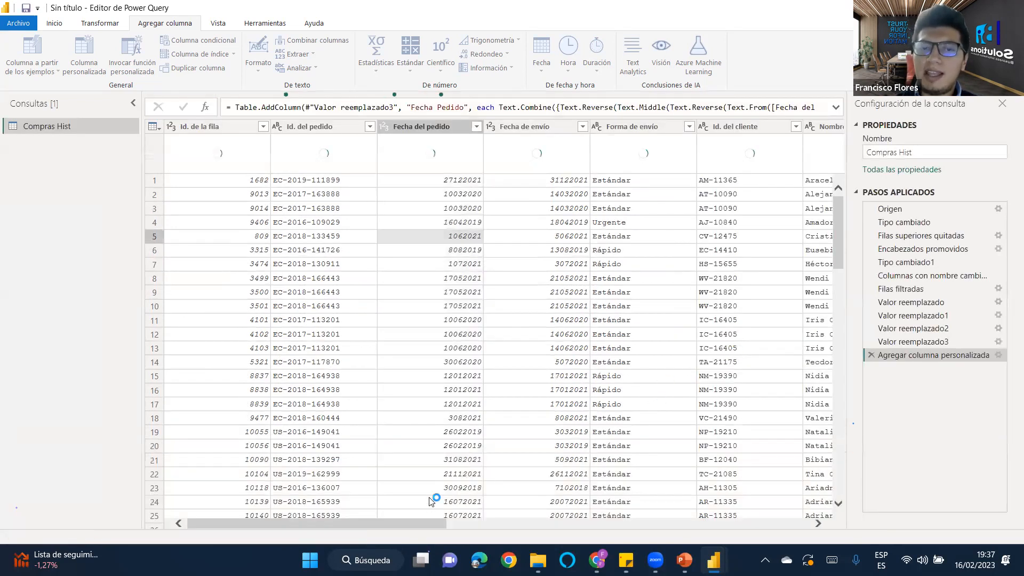
Start a column from examples based on the Fecha de envío column and name it Fecha Envío.
{"action": "left_click_drag", "start_coordinate": [554, 524], "coordinate": [150, 510]}
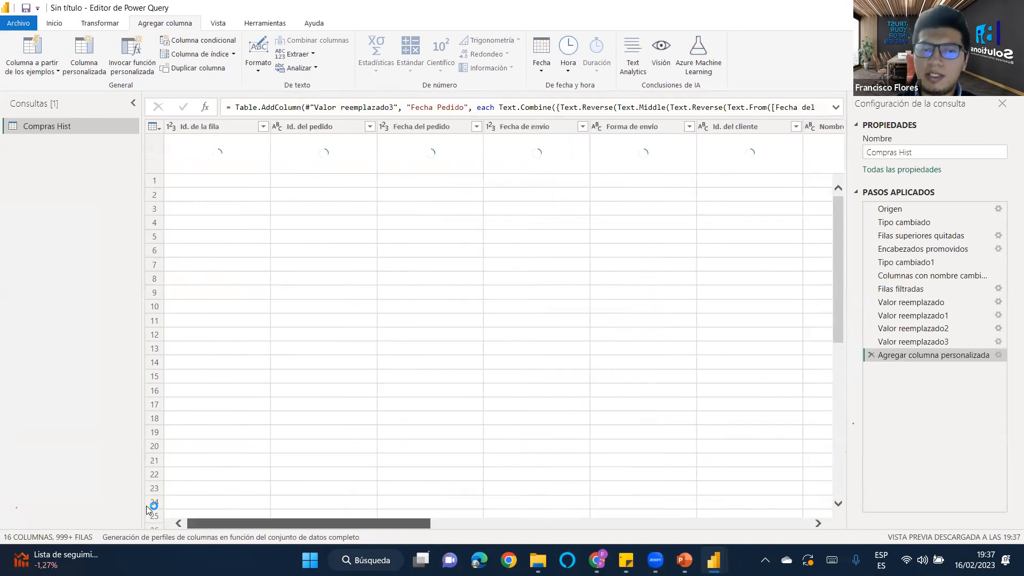
{"action": "right_click", "coordinate": [529, 127]}
{"action": "key", "text": "Escape"}
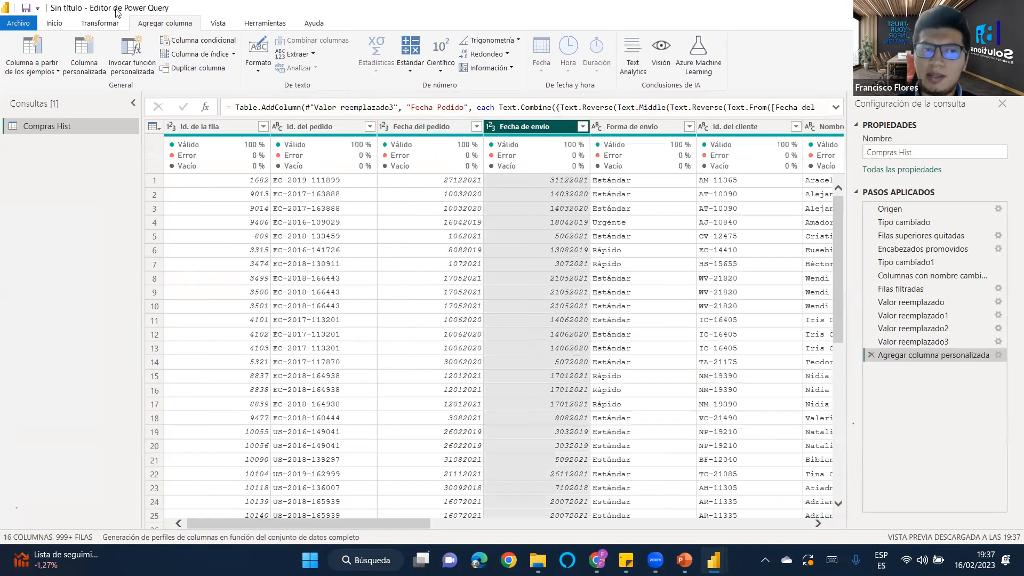
{"action": "left_click", "coordinate": [31, 66]}
{"action": "left_click", "coordinate": [65, 100]}
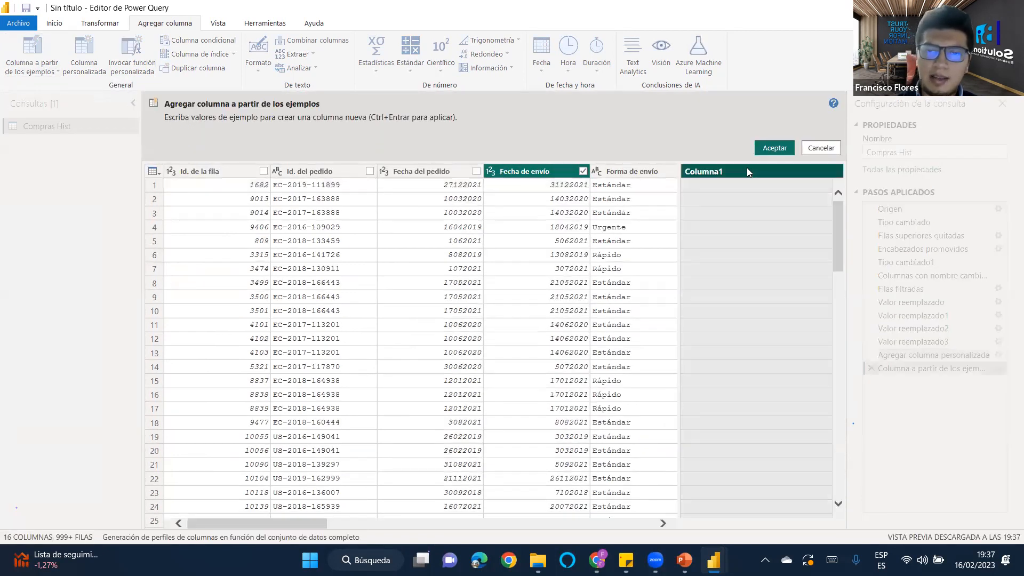
{"action": "double_click", "coordinate": [747, 168]}
{"action": "type", "text": "echa Envío"}
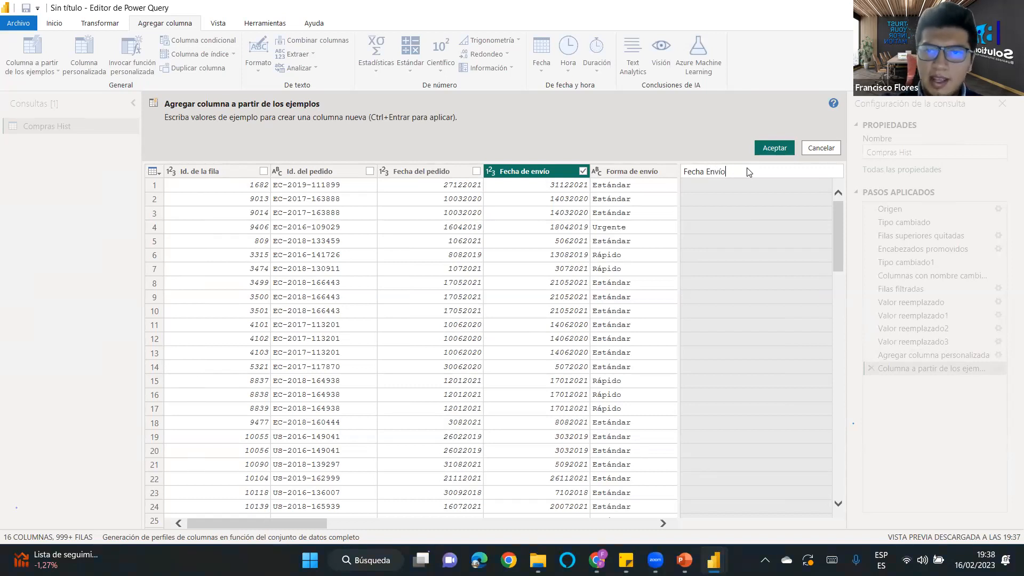
Provide the example dates 31/12/2021 for row 1 and 5/06/2021 for row 5, and accept the Fecha Envío column.
{"action": "left_click", "coordinate": [721, 187]}
{"action": "double_click", "coordinate": [721, 185]}
{"action": "left_click", "coordinate": [721, 185]}
{"action": "type", "text": "31/12/2021"}
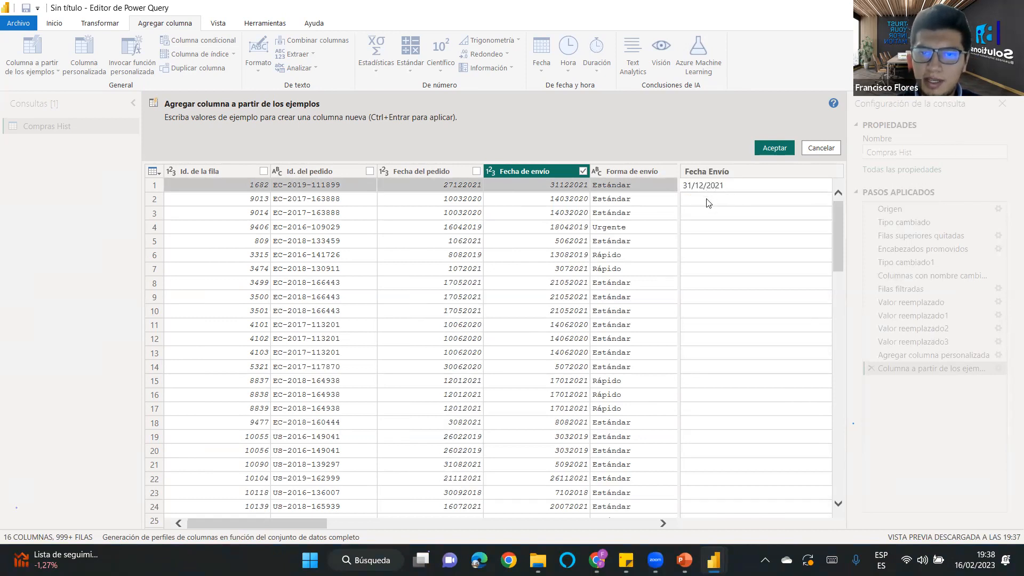
{"action": "key", "text": "Return"}
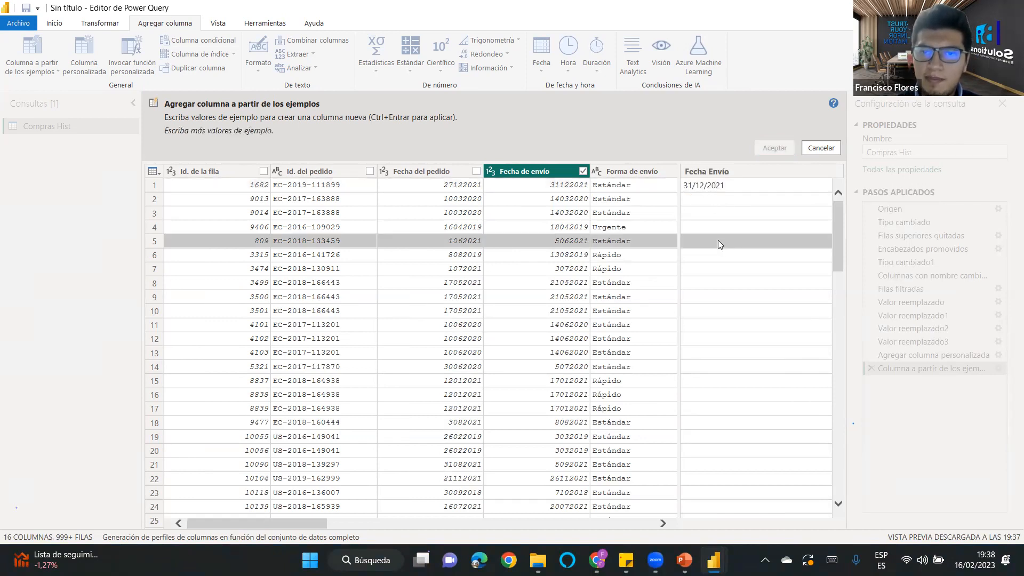
{"action": "double_click", "coordinate": [719, 242]}
{"action": "type", "text": "5/06/2021"}
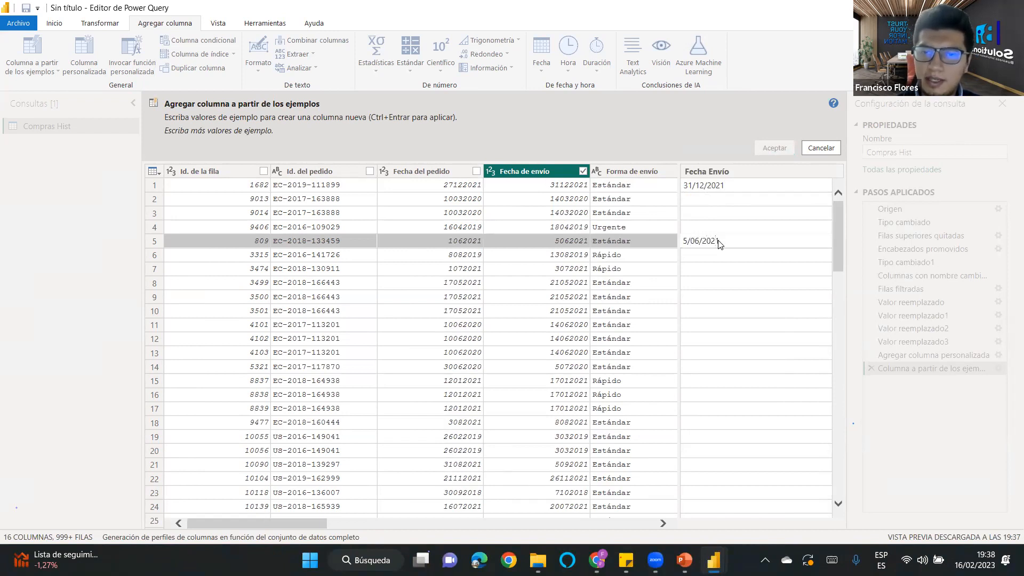
{"action": "key", "text": "Return"}
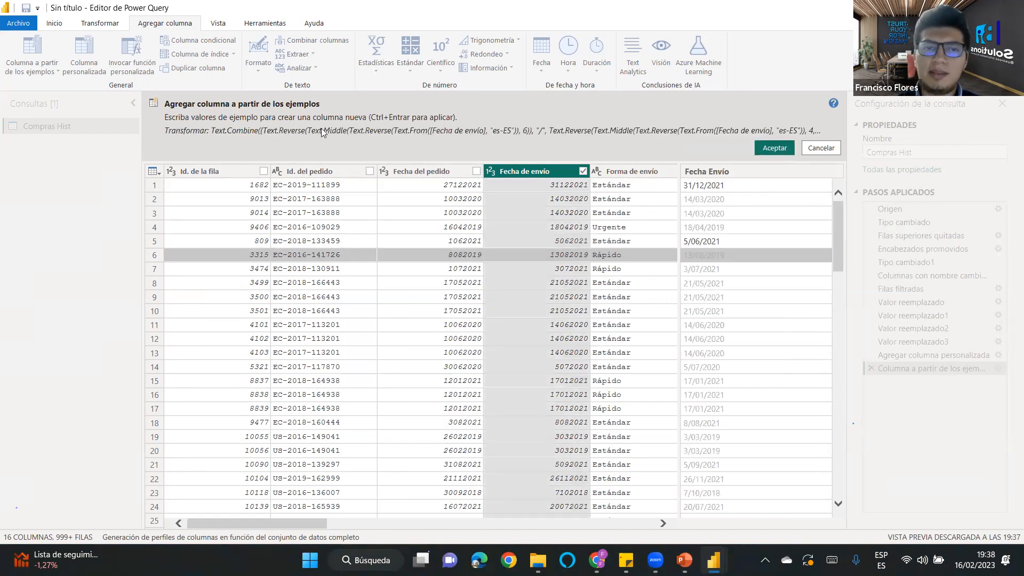
{"action": "left_click", "coordinate": [784, 146]}
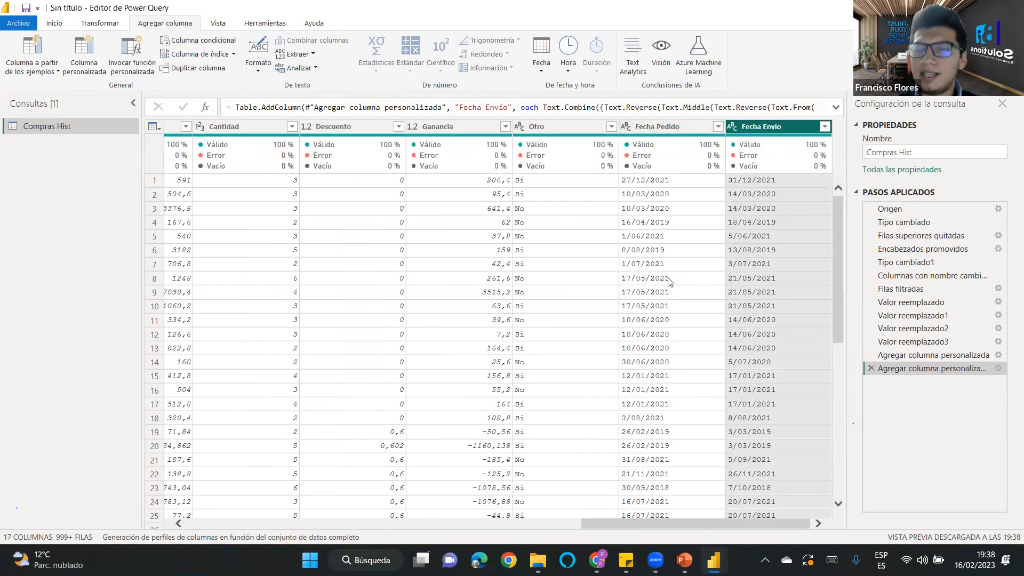
Add the Fecha Pedido, Otro, Ganancia and Descuento columns one by one to the selected Fecha Envío column.
{"action": "left_click", "coordinate": [654, 129], "text": "ctrl"}
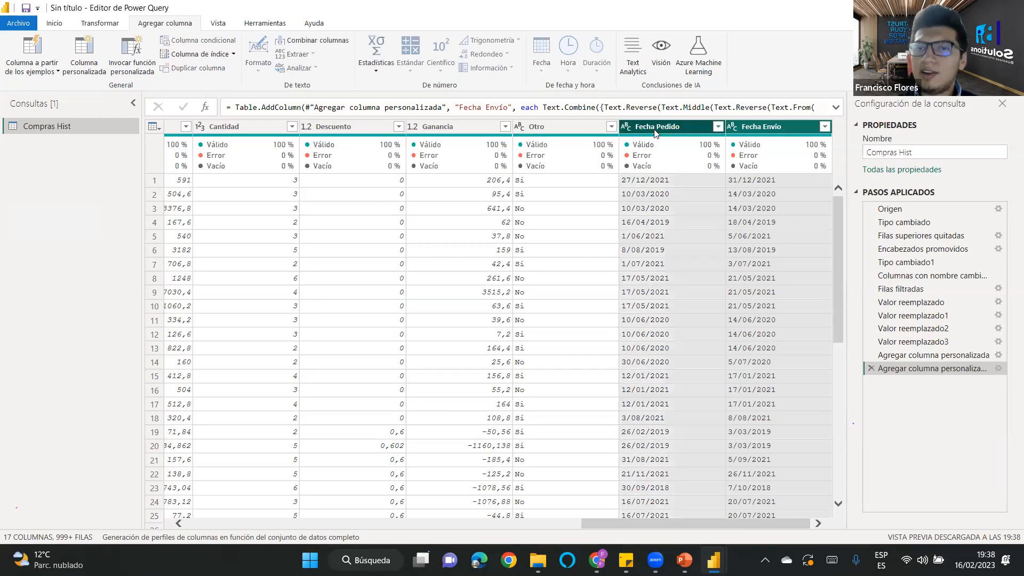
{"action": "left_click", "coordinate": [555, 127], "text": "ctrl"}
{"action": "left_click", "coordinate": [485, 127], "text": "ctrl"}
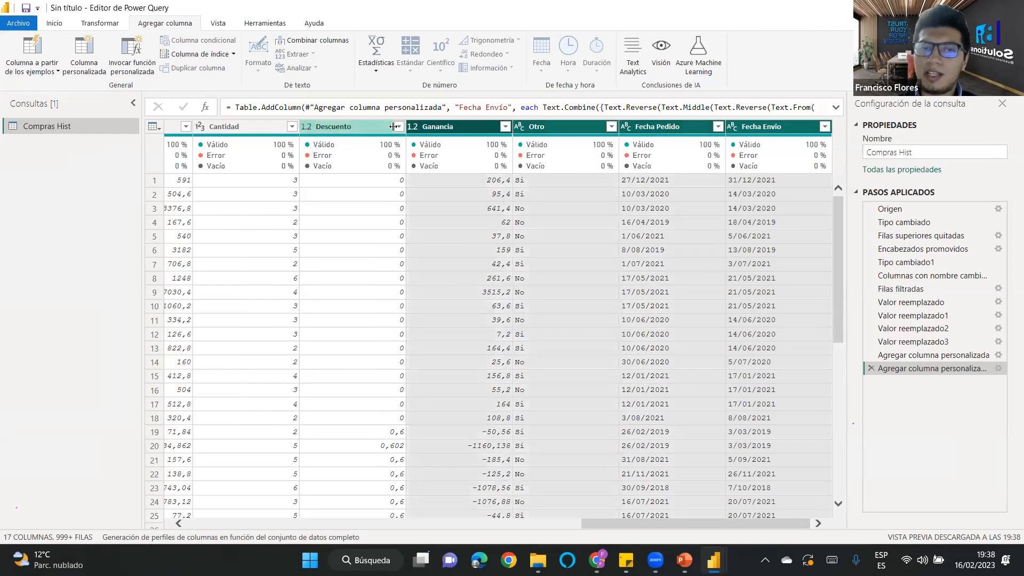
{"action": "left_click", "coordinate": [398, 127], "text": "ctrl"}
Select the whole range of columns from Fecha Envío back to Id. de la fila.
{"action": "left_click", "coordinate": [663, 520]}
{"action": "left_click", "coordinate": [760, 133]}
{"action": "left_click_drag", "start_coordinate": [720, 521], "coordinate": [187, 293]}
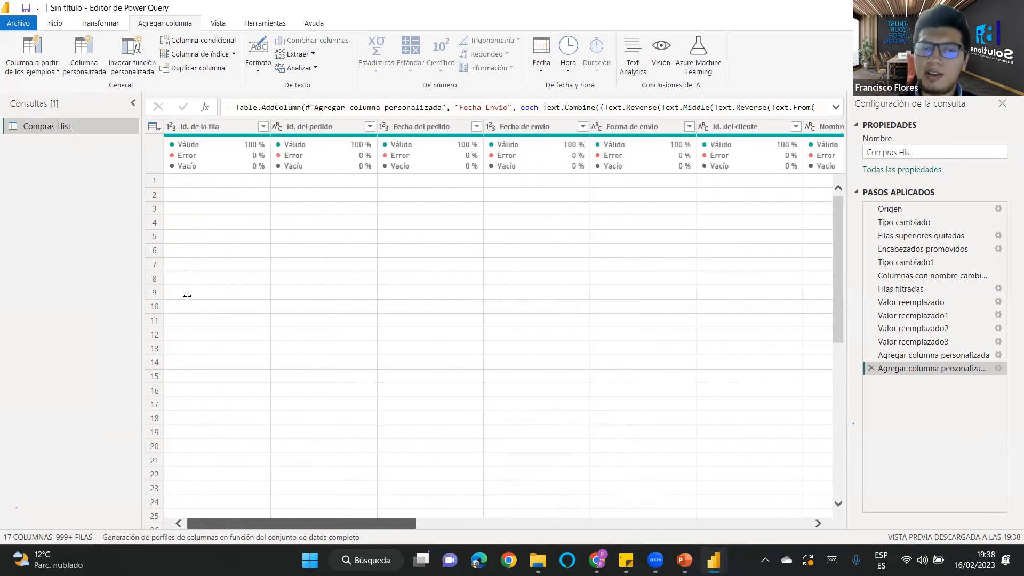
{"action": "left_click", "coordinate": [222, 126], "text": "shift"}
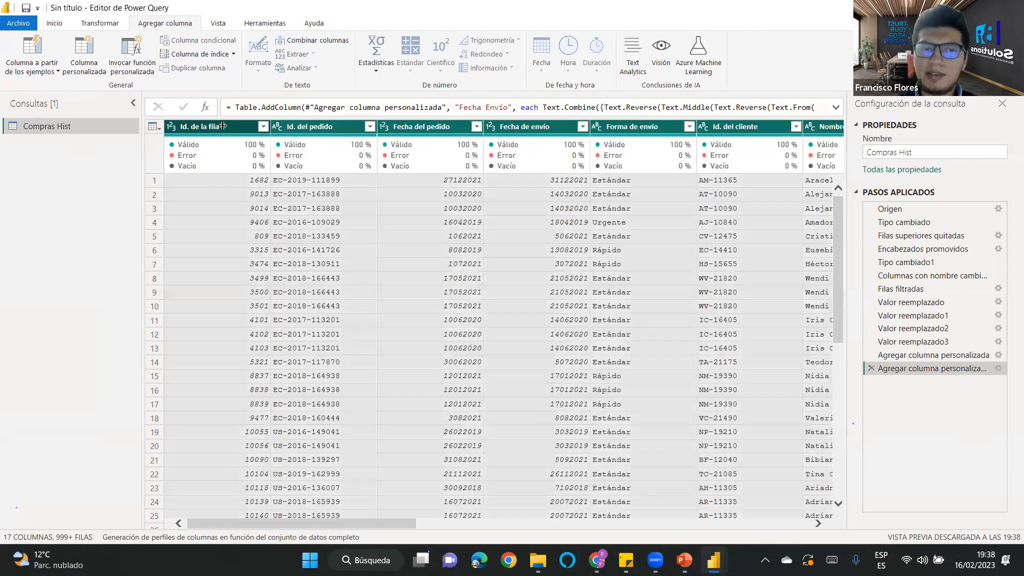
Select only the new Fecha Pedido and Fecha Envío columns together.
{"action": "left_click_drag", "start_coordinate": [321, 524], "coordinate": [714, 523]}
{"action": "left_click", "coordinate": [751, 127]}
{"action": "left_click", "coordinate": [662, 132], "text": "ctrl"}
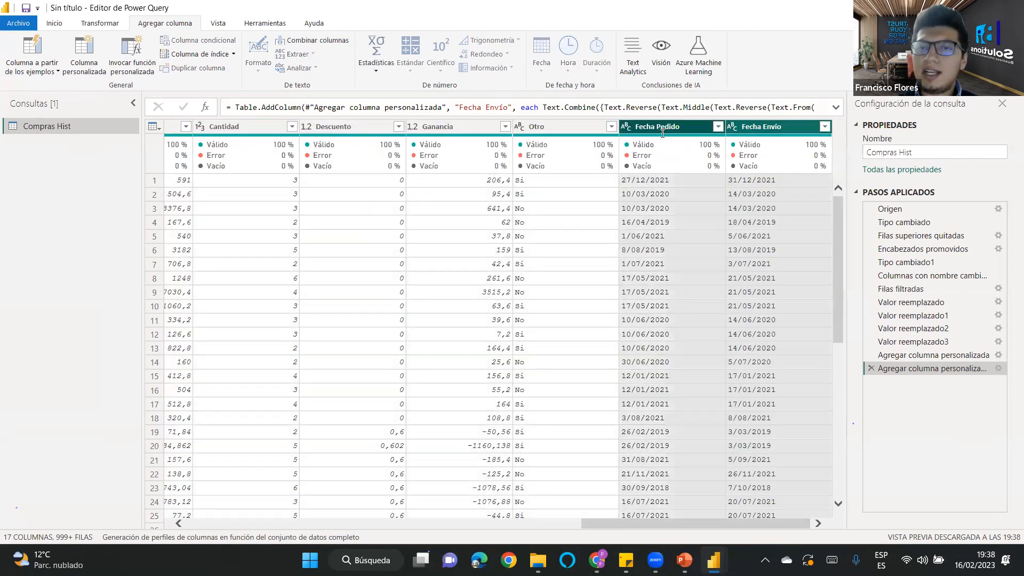
{"action": "right_click", "coordinate": [735, 127]}
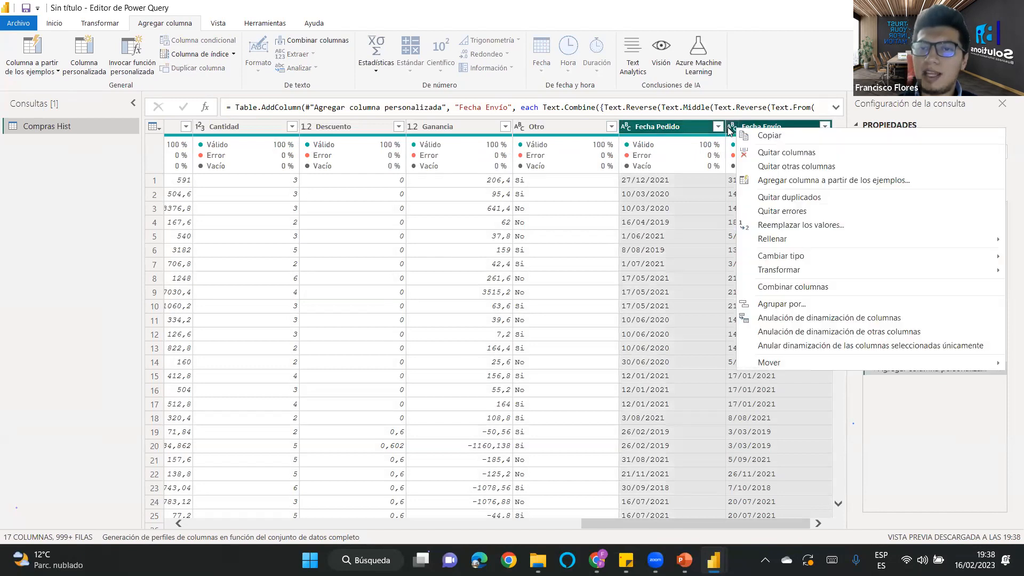
{"action": "left_click", "coordinate": [685, 127]}
{"action": "left_click", "coordinate": [747, 128]}
{"action": "left_click", "coordinate": [692, 129], "text": "ctrl"}
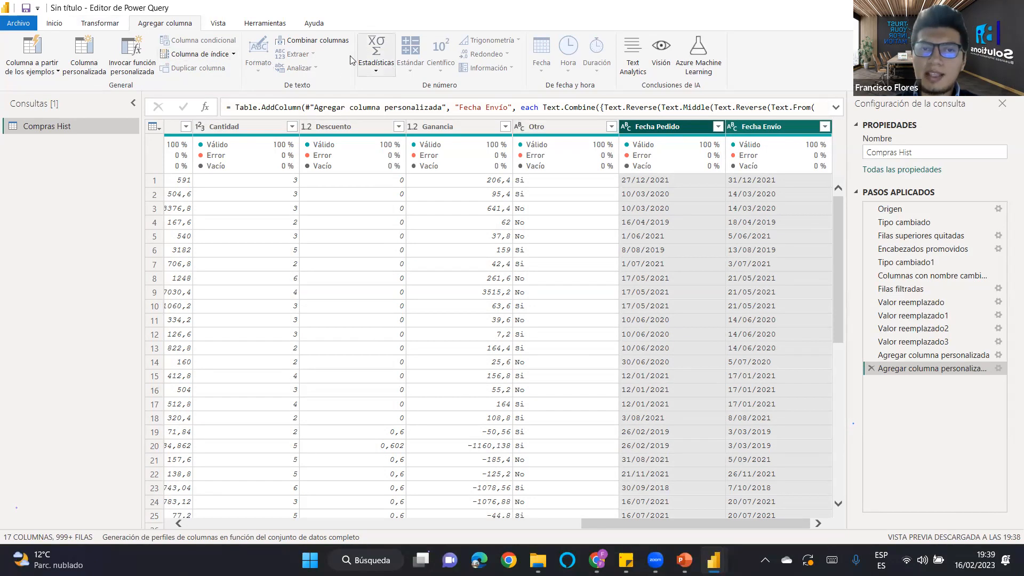
Change the data type of the Fecha Pedido and Fecha Envío columns in Compras Hist to Fecha.
{"action": "left_click", "coordinate": [86, 24]}
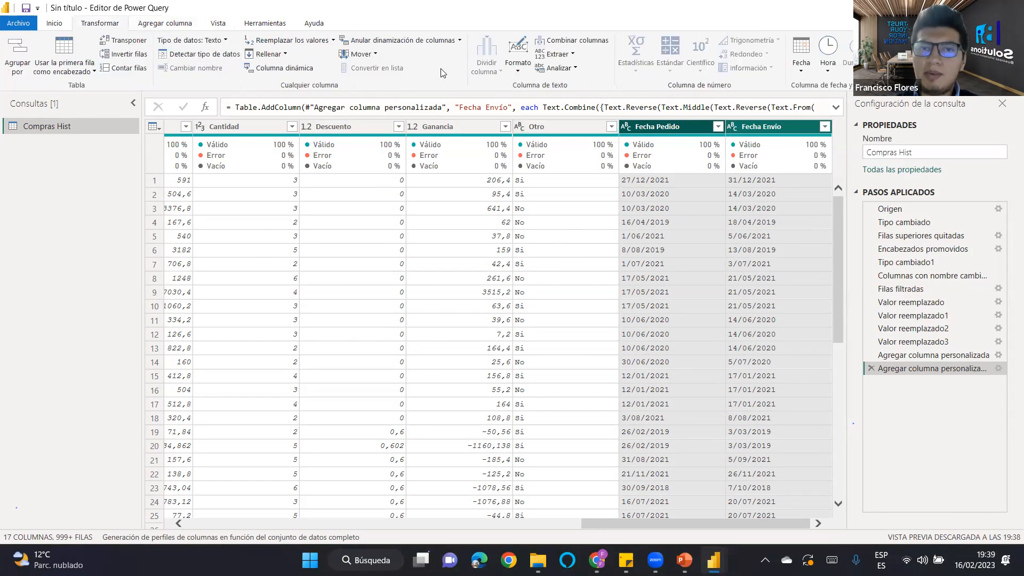
{"action": "right_click", "coordinate": [626, 131]}
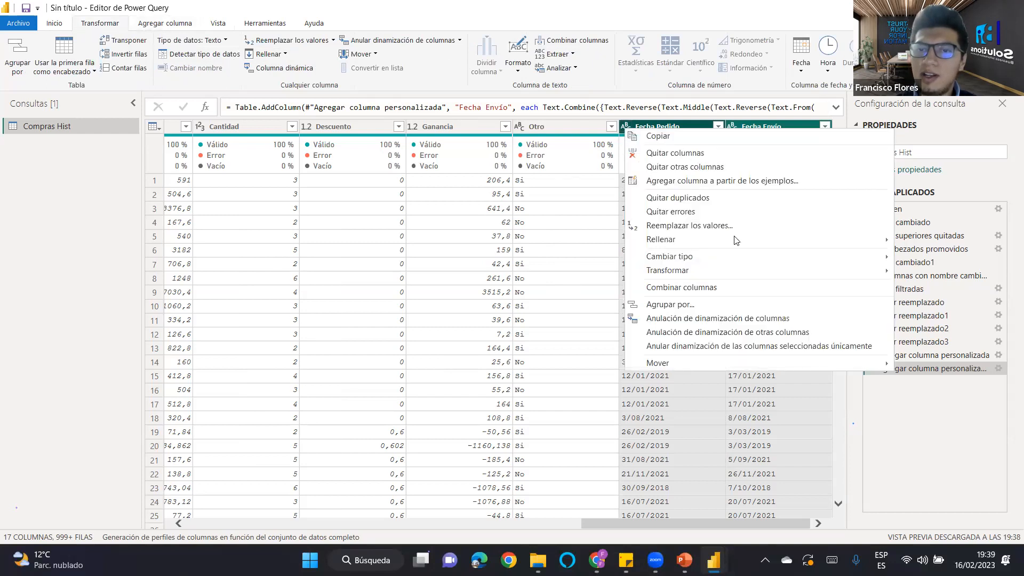
{"action": "mouse_move", "coordinate": [722, 255]}
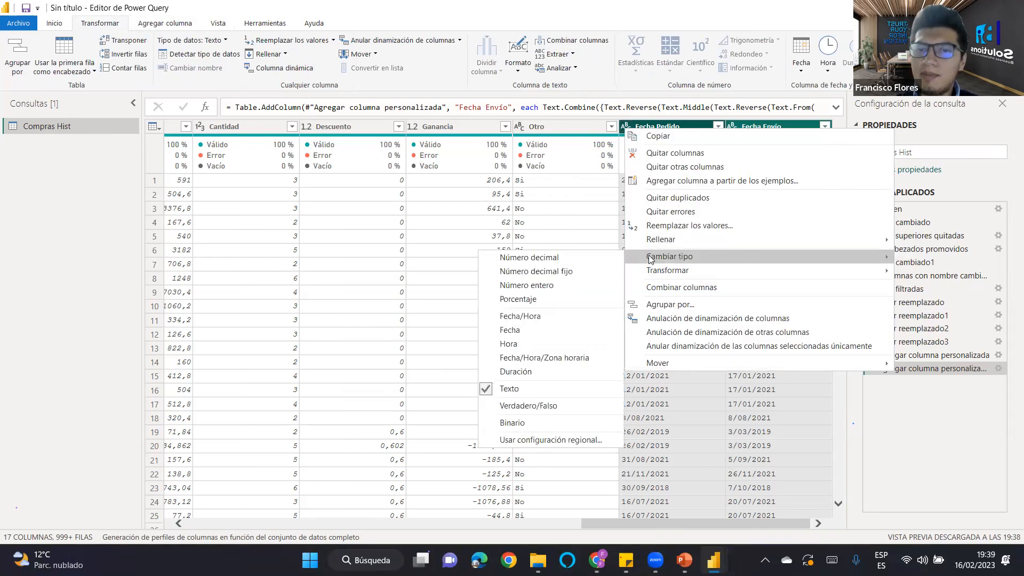
{"action": "left_click", "coordinate": [533, 330]}
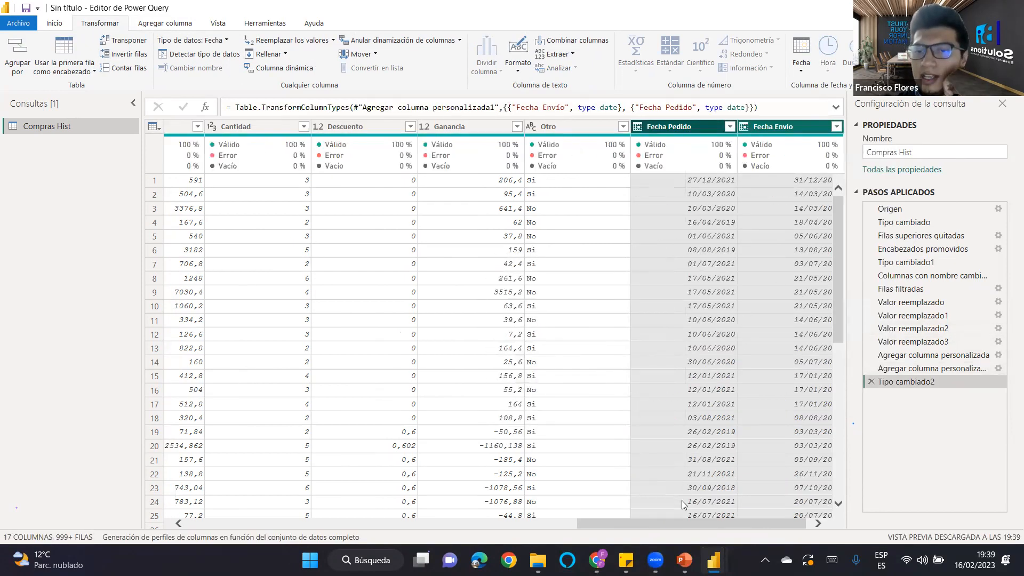
{"action": "left_click_drag", "start_coordinate": [687, 526], "coordinate": [736, 524]}
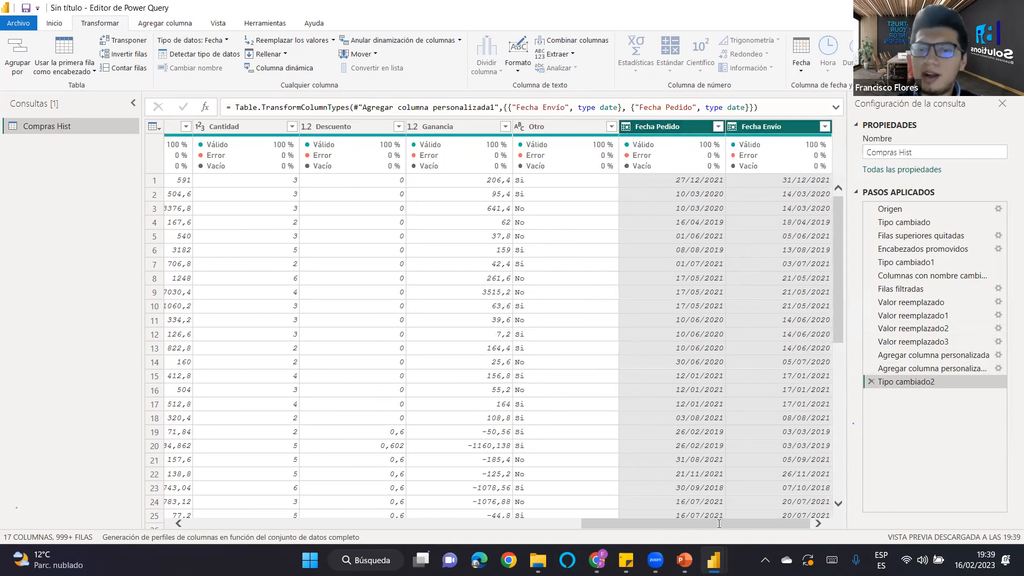
Remove the original Fecha del pedido and Fecha de envío columns from the Compras Hist query.
{"action": "left_click_drag", "start_coordinate": [718, 523], "coordinate": [325, 523]}
{"action": "left_click", "coordinate": [421, 127]}
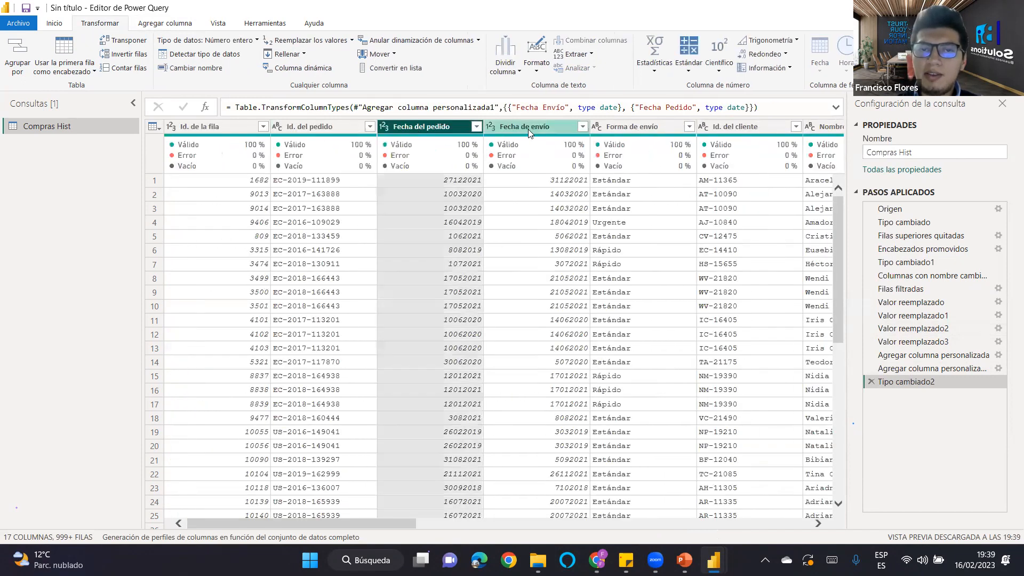
{"action": "left_click", "coordinate": [517, 128], "text": "ctrl"}
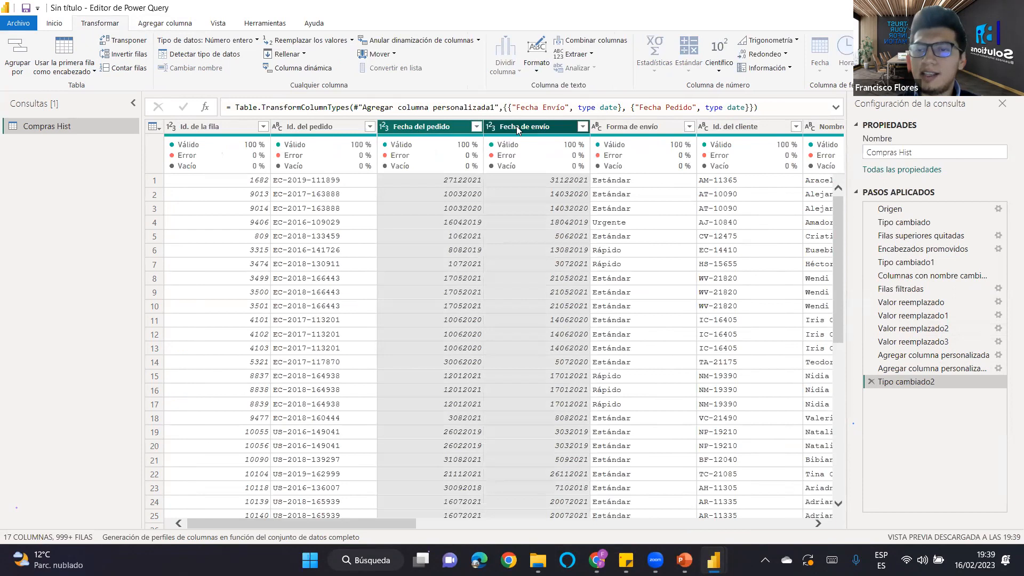
{"action": "right_click", "coordinate": [517, 126]}
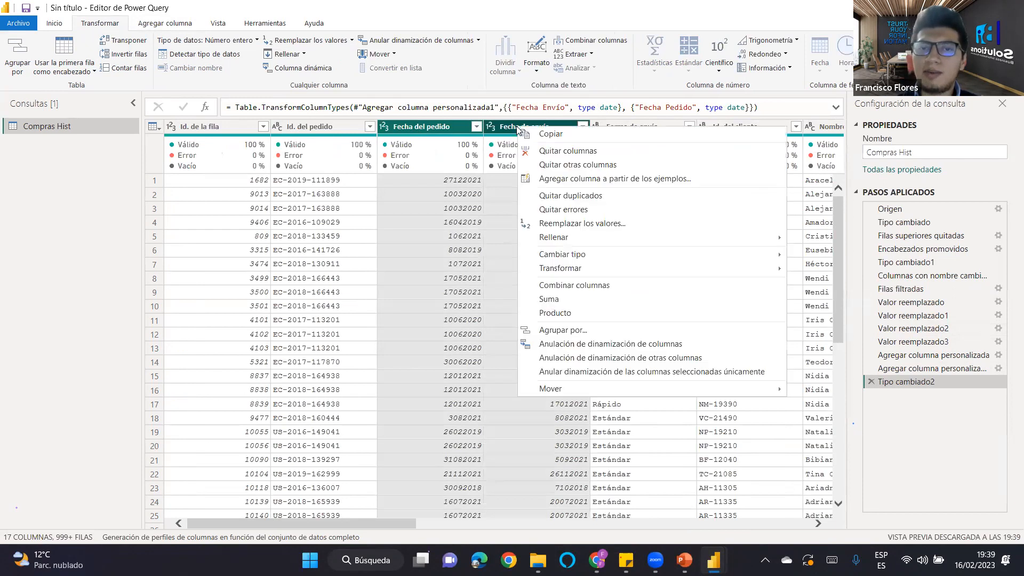
{"action": "left_click", "coordinate": [556, 152]}
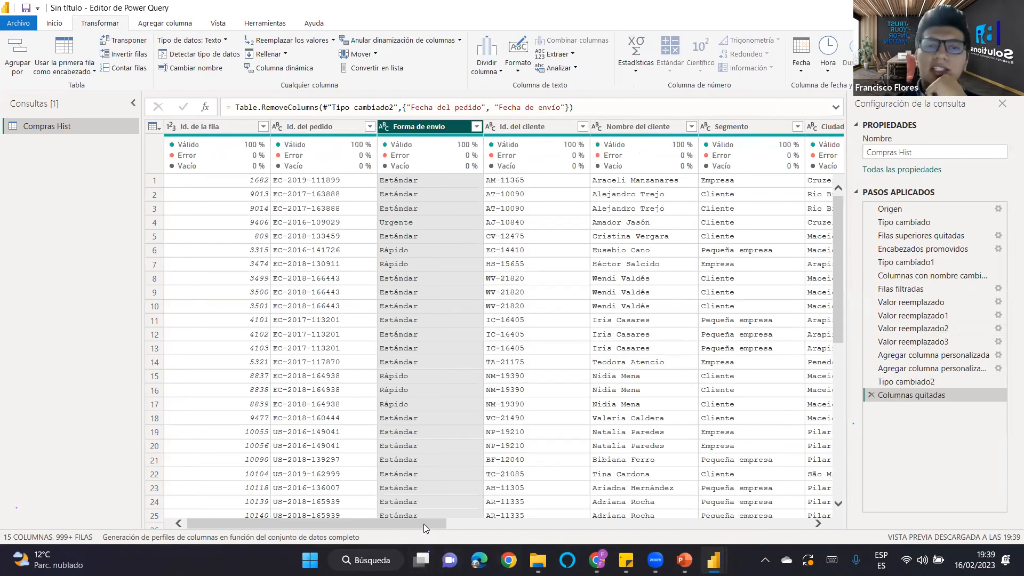
Check the data types of the Total, Cantidad, Descuento and Ganancia columns without changing them.
{"action": "left_click_drag", "start_coordinate": [330, 527], "coordinate": [730, 516]}
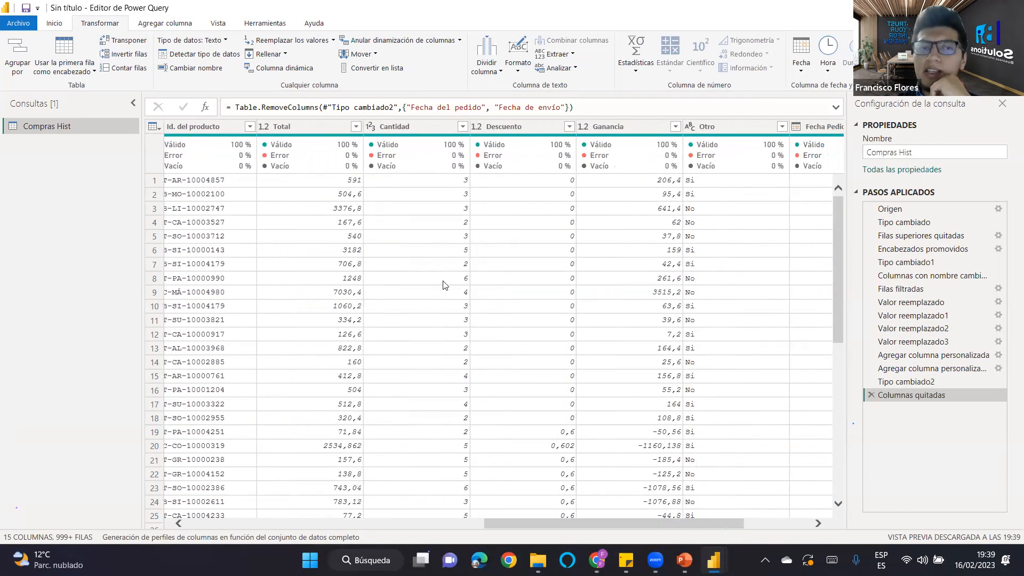
{"action": "left_click", "coordinate": [291, 128]}
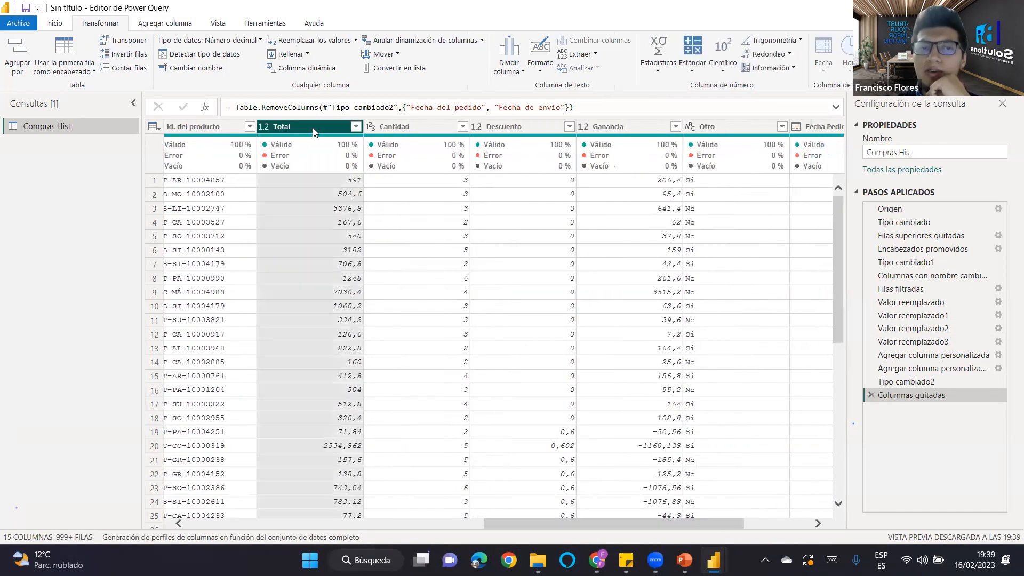
{"action": "left_click", "coordinate": [264, 128]}
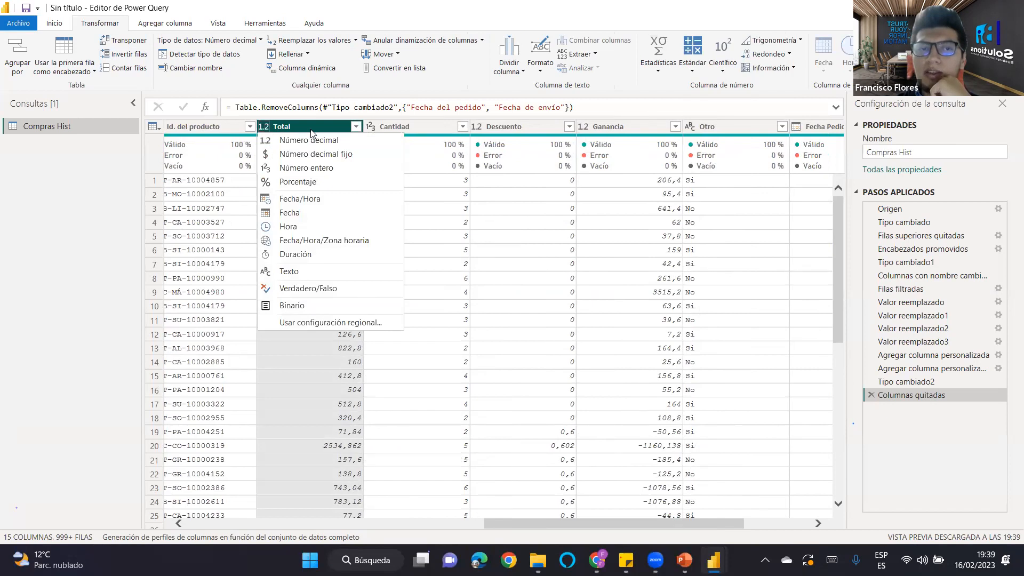
{"action": "left_click", "coordinate": [381, 128]}
{"action": "left_click", "coordinate": [371, 128]}
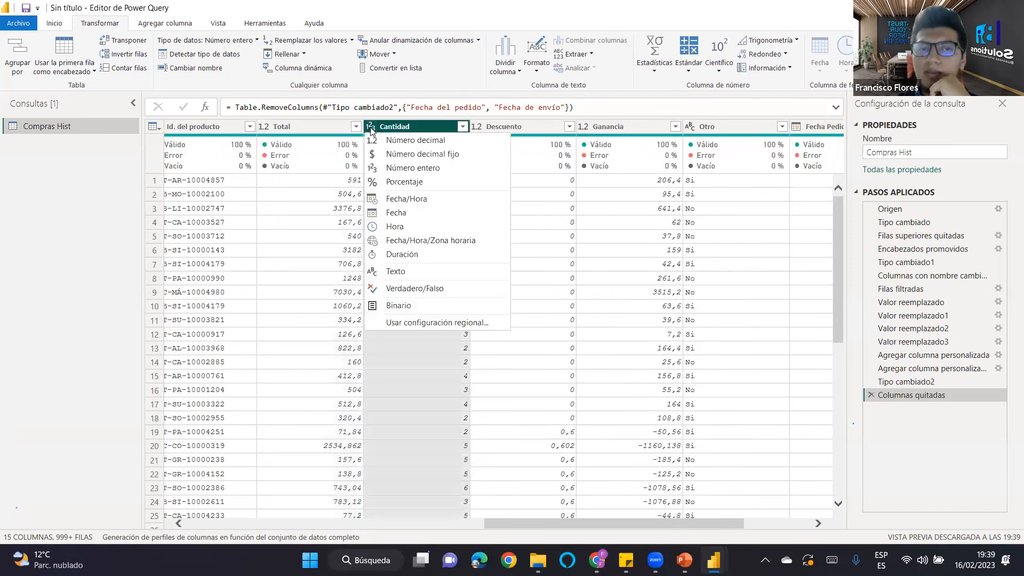
{"action": "left_click", "coordinate": [502, 128]}
{"action": "left_click", "coordinate": [476, 128]}
{"action": "left_click", "coordinate": [584, 128]}
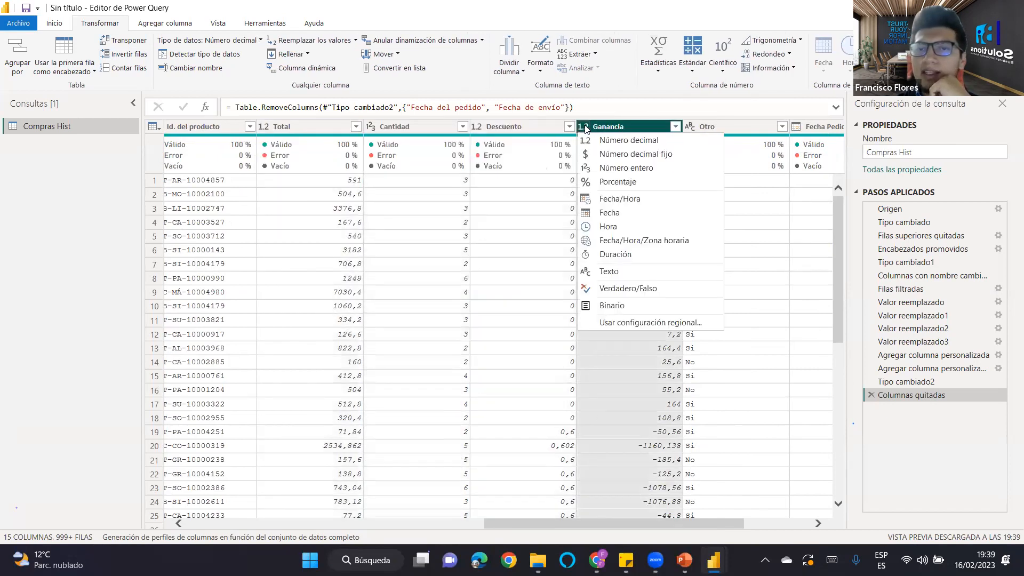
{"action": "left_click", "coordinate": [644, 128]}
{"action": "left_click_drag", "start_coordinate": [631, 526], "coordinate": [359, 536]}
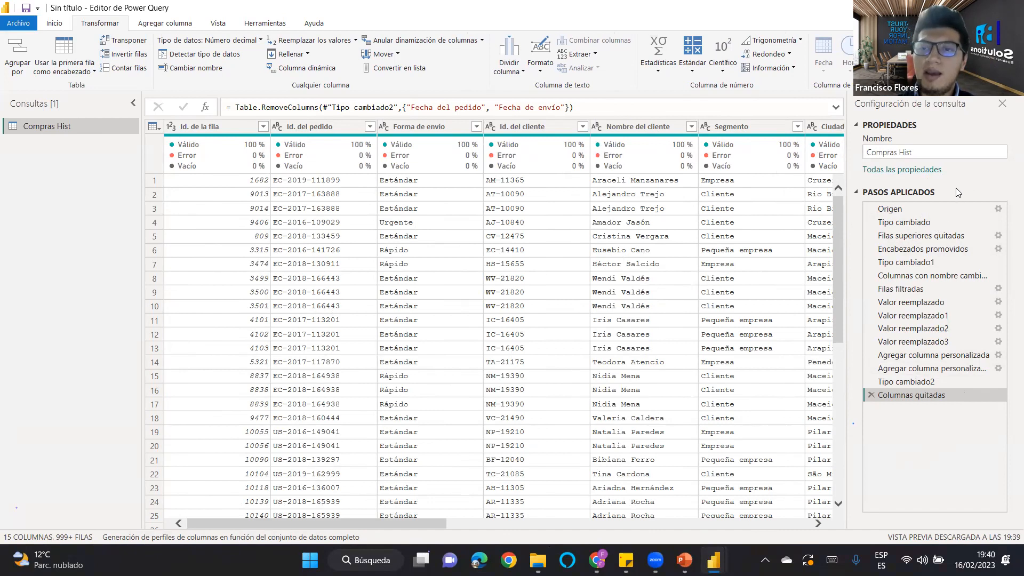
Review the applied type-change steps Tipo cambiado1, Tipo cambiado and Tipo cambiado2 of the Compras Hist query.
{"action": "left_click", "coordinate": [915, 263]}
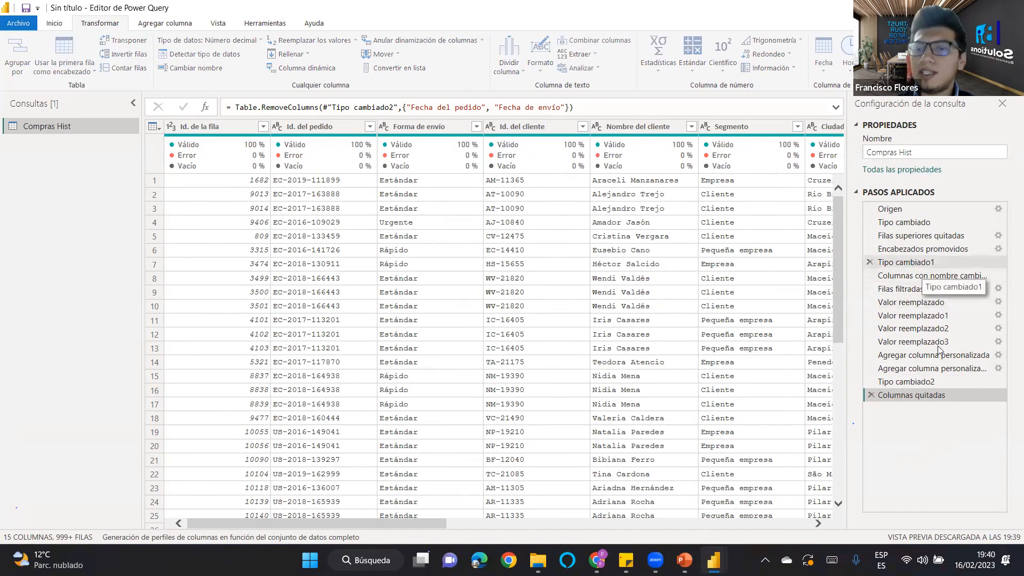
{"action": "left_click", "coordinate": [916, 222]}
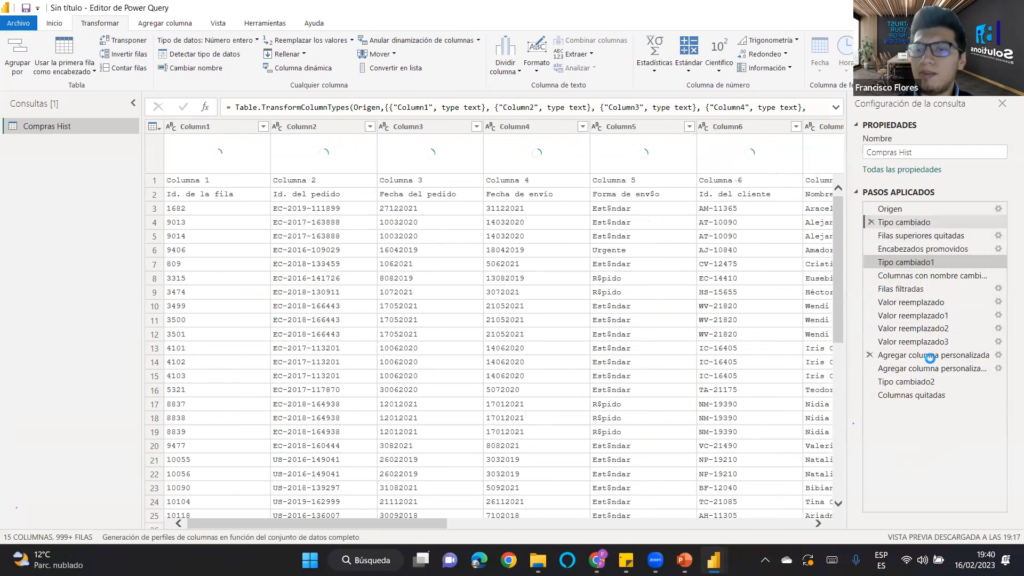
{"action": "left_click", "coordinate": [925, 379]}
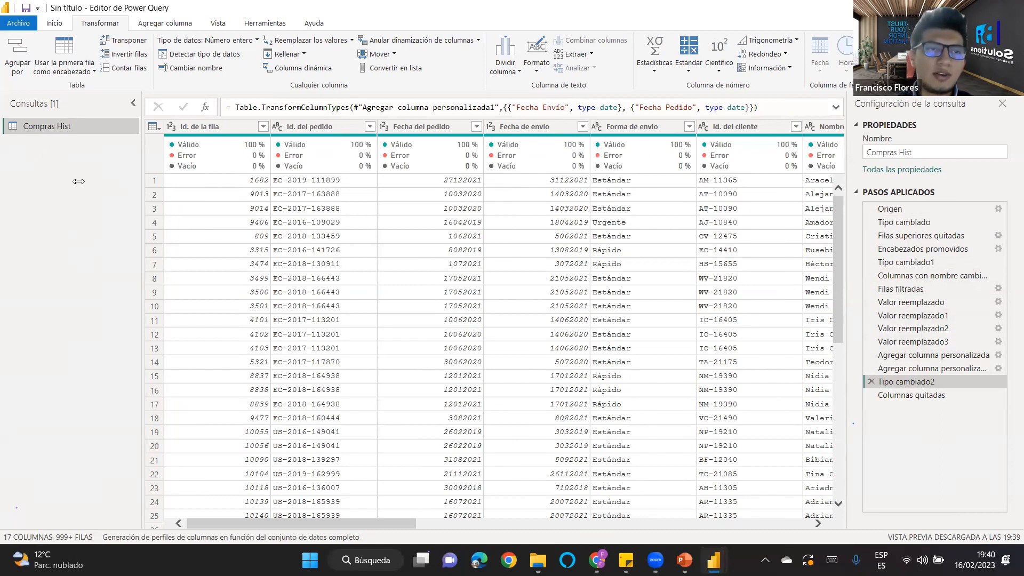
Import Dim Producto.csv from the Ejercicio 1 folder as a new text/CSV query, keeping Punto y coma as the delimiter.
{"action": "left_click", "coordinate": [55, 24]}
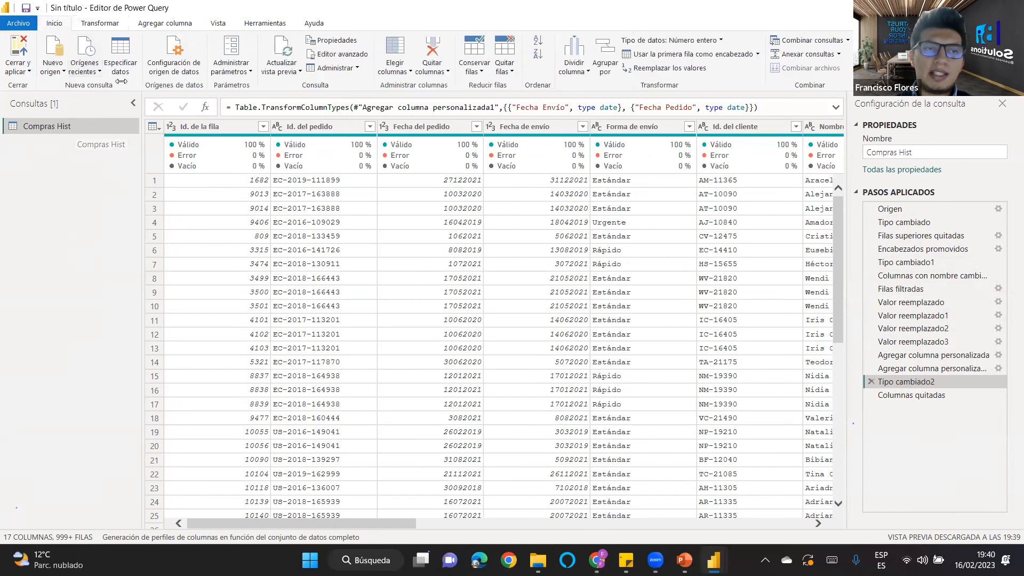
{"action": "left_click", "coordinate": [53, 68]}
{"action": "left_click", "coordinate": [54, 190]}
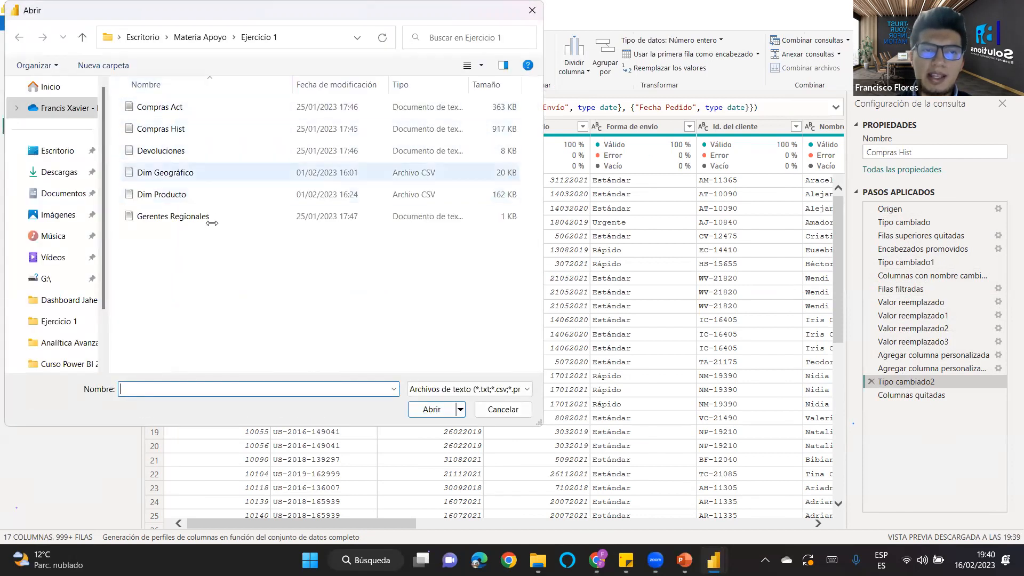
{"action": "left_click", "coordinate": [201, 194]}
{"action": "left_click", "coordinate": [432, 409]}
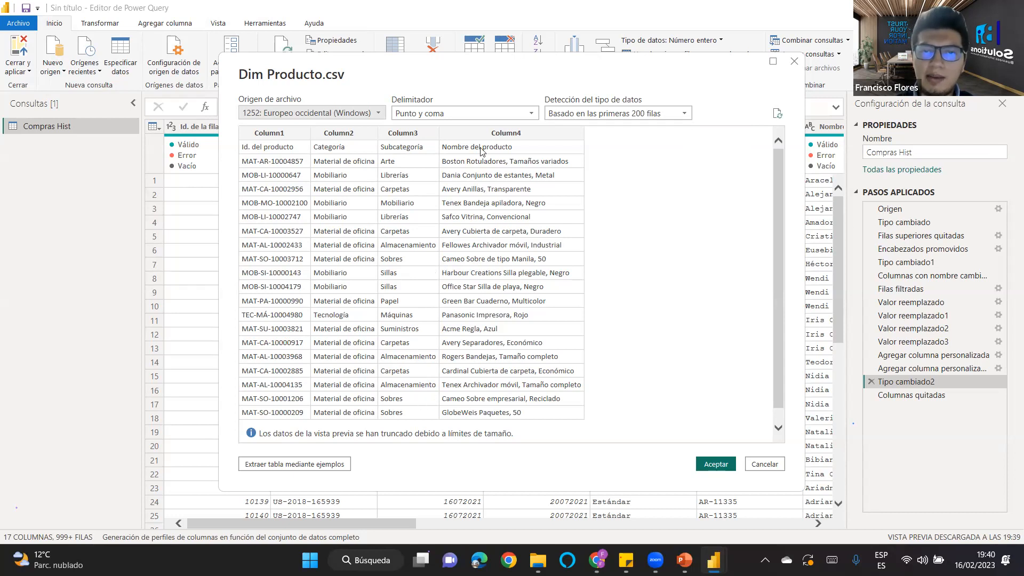
{"action": "left_click", "coordinate": [452, 116]}
{"action": "left_click", "coordinate": [672, 200]}
{"action": "left_click", "coordinate": [717, 464]}
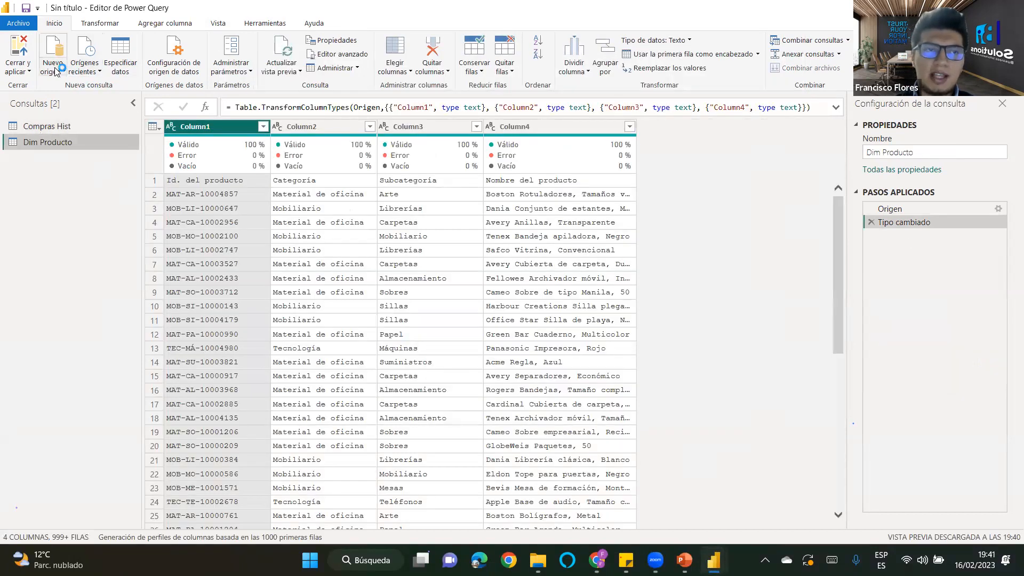
Import Dim Geográfico.csv from the Ejercicio 1 folder as a new text/CSV query with the Punto y coma delimiter.
{"action": "left_click", "coordinate": [63, 69]}
{"action": "left_click", "coordinate": [50, 190]}
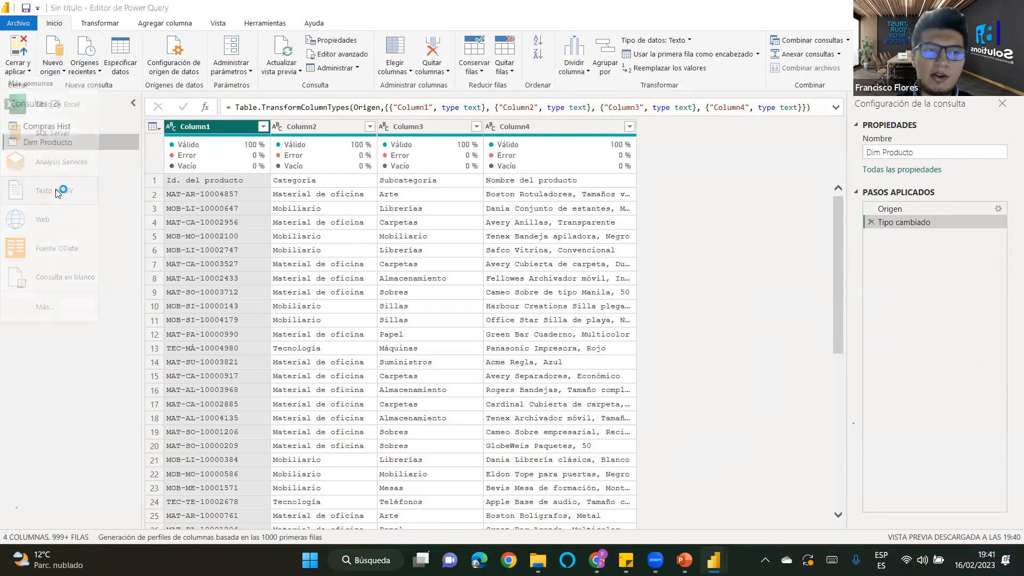
{"action": "left_click", "coordinate": [181, 170]}
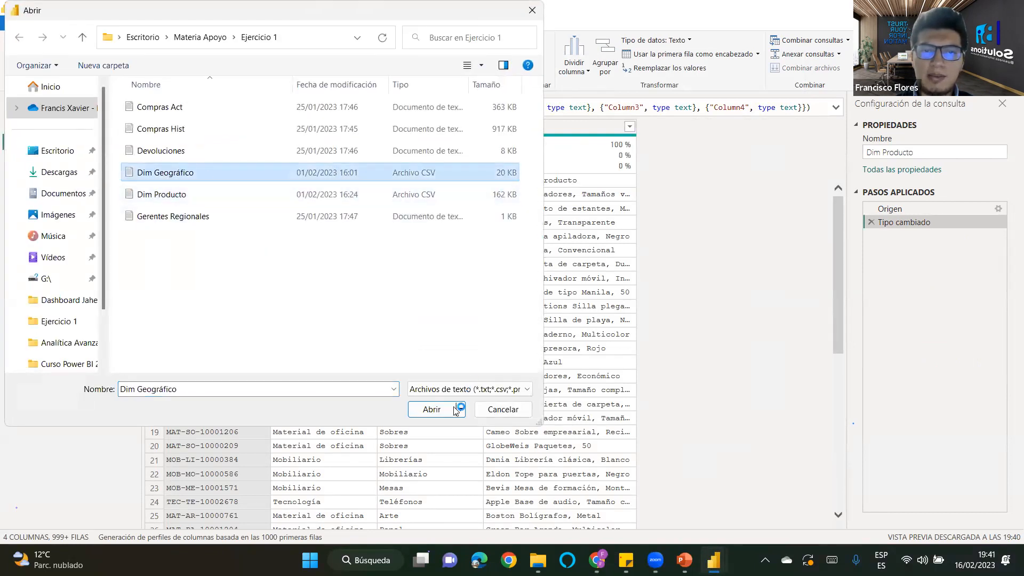
{"action": "left_click", "coordinate": [454, 408]}
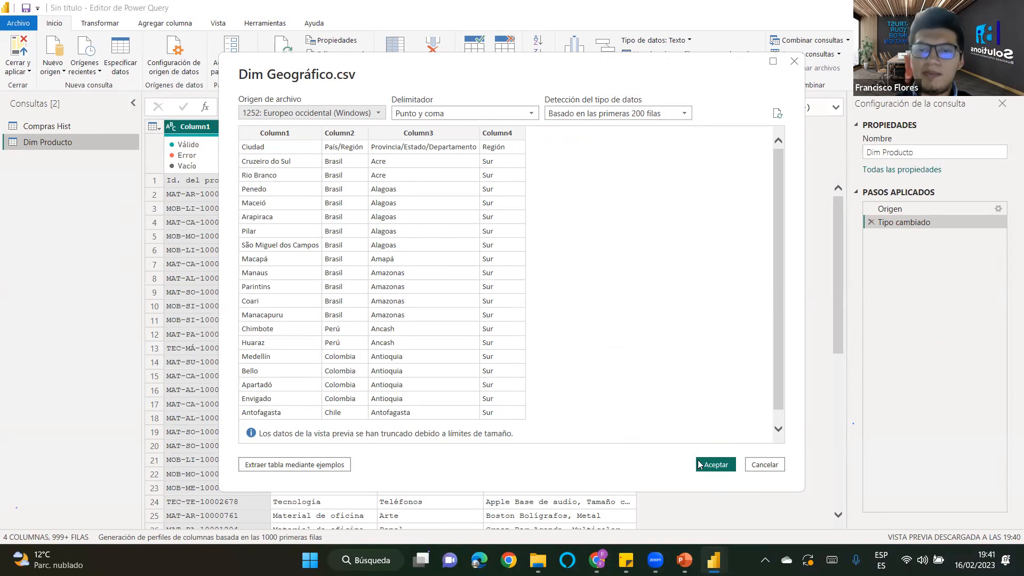
{"action": "left_click", "coordinate": [724, 466]}
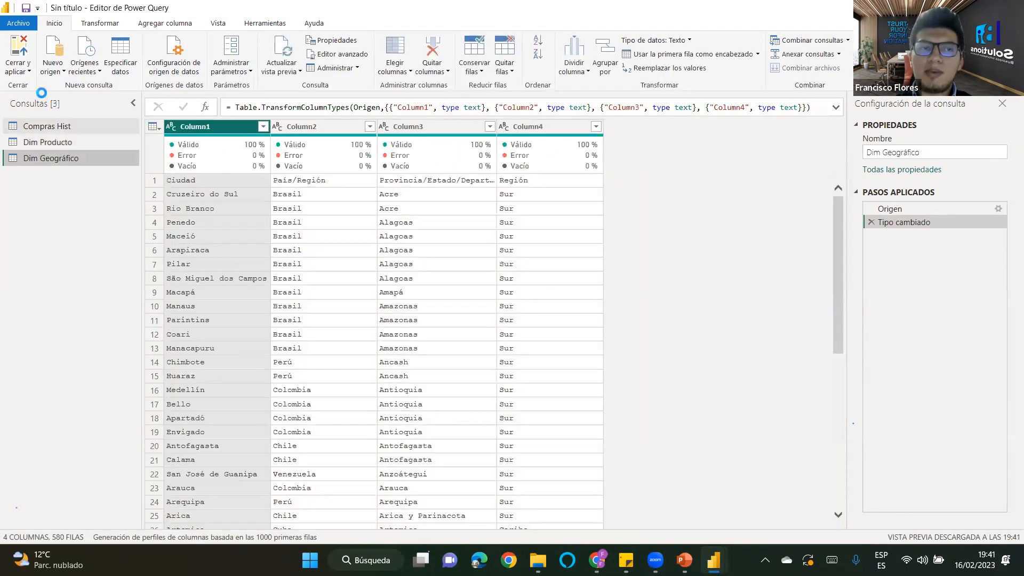
Import Gerentes Regionales.txt from the Ejercicio 1 folder as a new text/CSV query, setting the delimiter to Tabulador.
{"action": "left_click", "coordinate": [51, 67]}
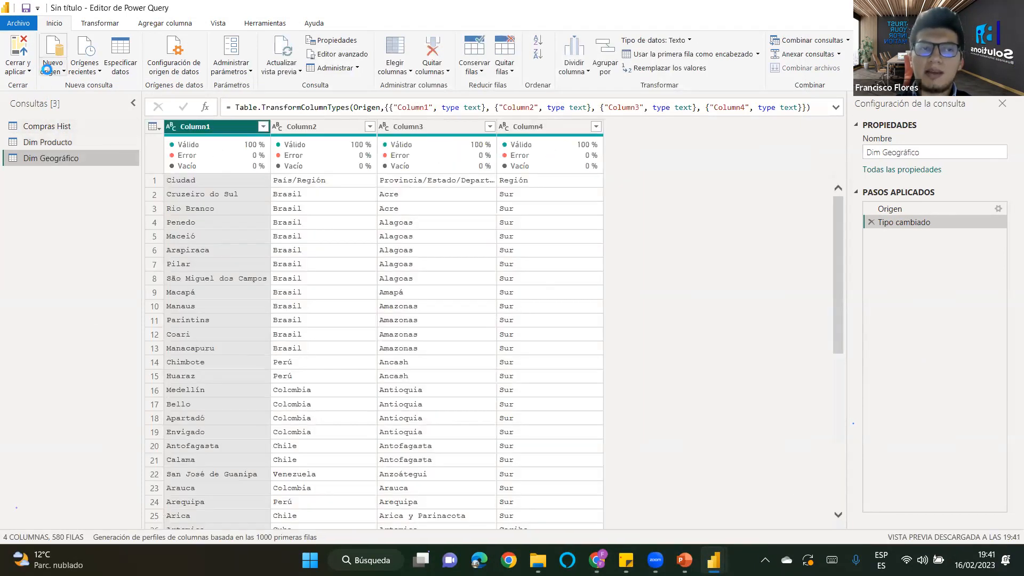
{"action": "left_click", "coordinate": [217, 209]}
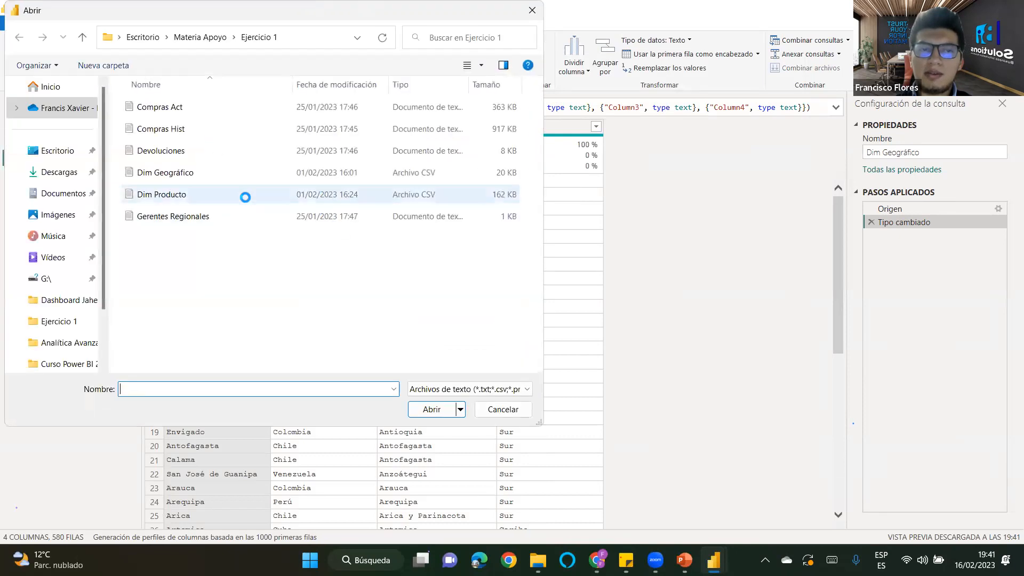
{"action": "left_click", "coordinate": [190, 216]}
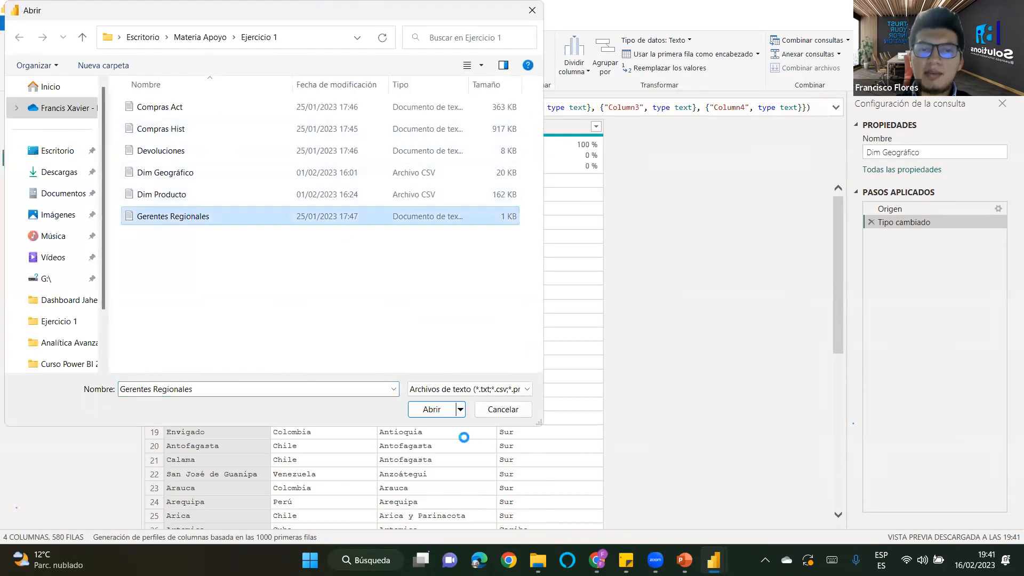
{"action": "left_click", "coordinate": [432, 409]}
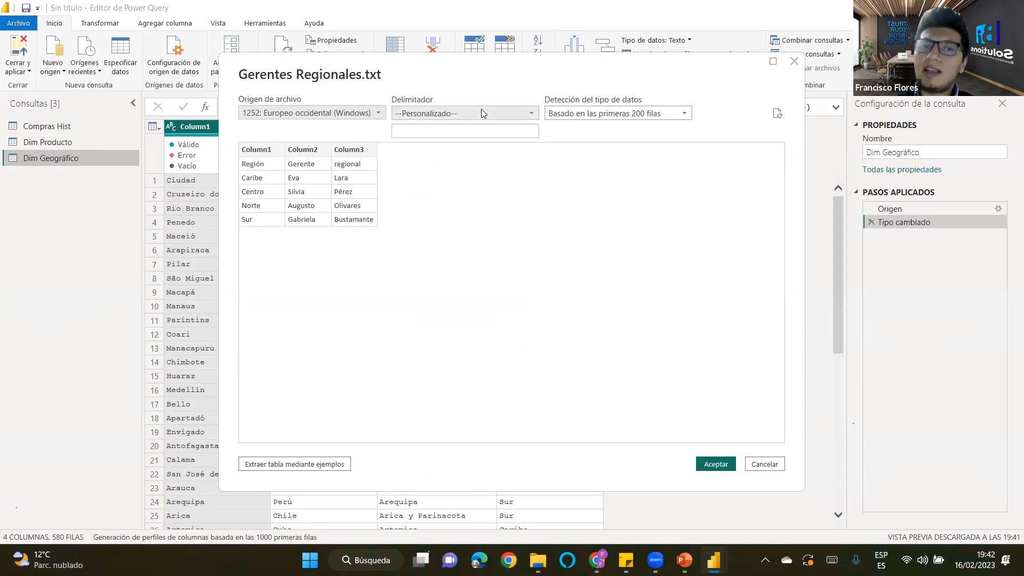
{"action": "left_click", "coordinate": [528, 113]}
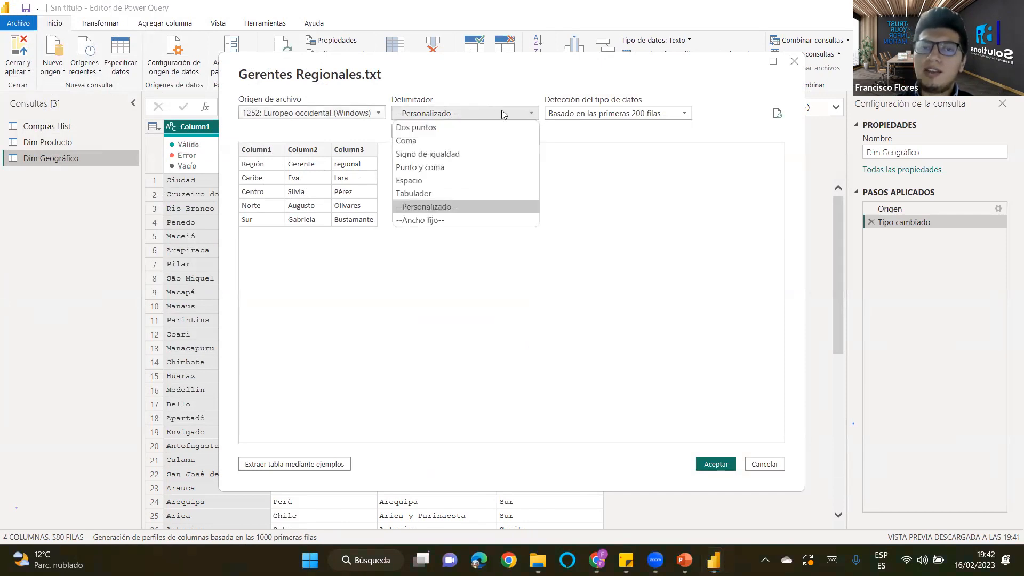
{"action": "left_click", "coordinate": [434, 192]}
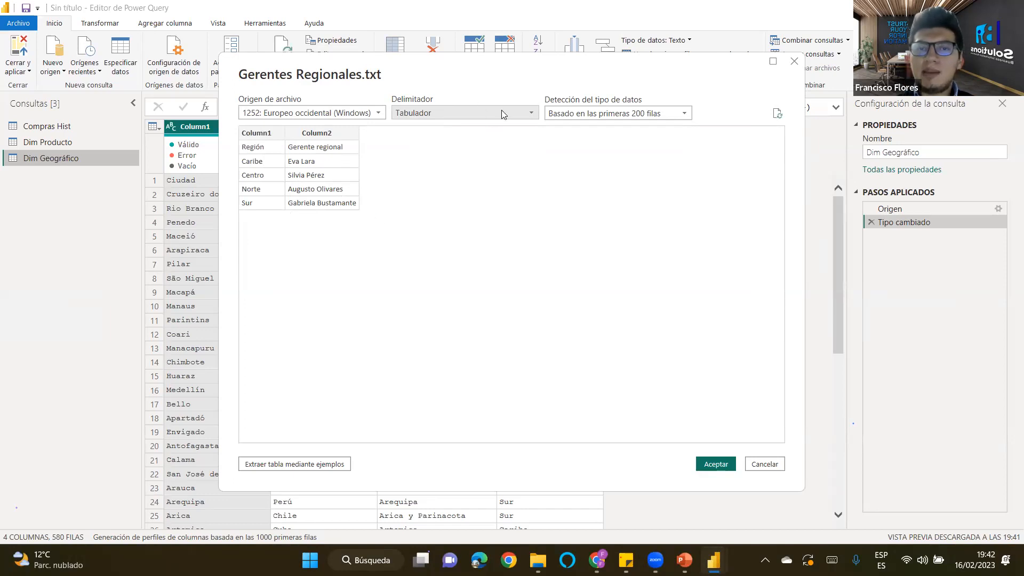
{"action": "left_click", "coordinate": [708, 466]}
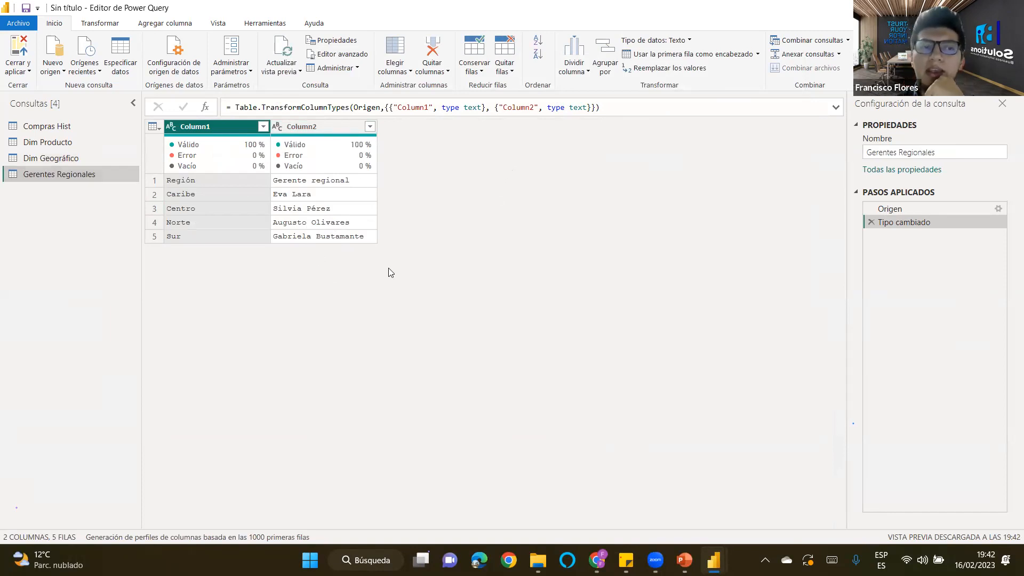
Import Compras Act.txt from the Ejercicio 1 folder as a new text/CSV query, keeping Tabulador as the delimiter.
{"action": "left_click", "coordinate": [89, 71]}
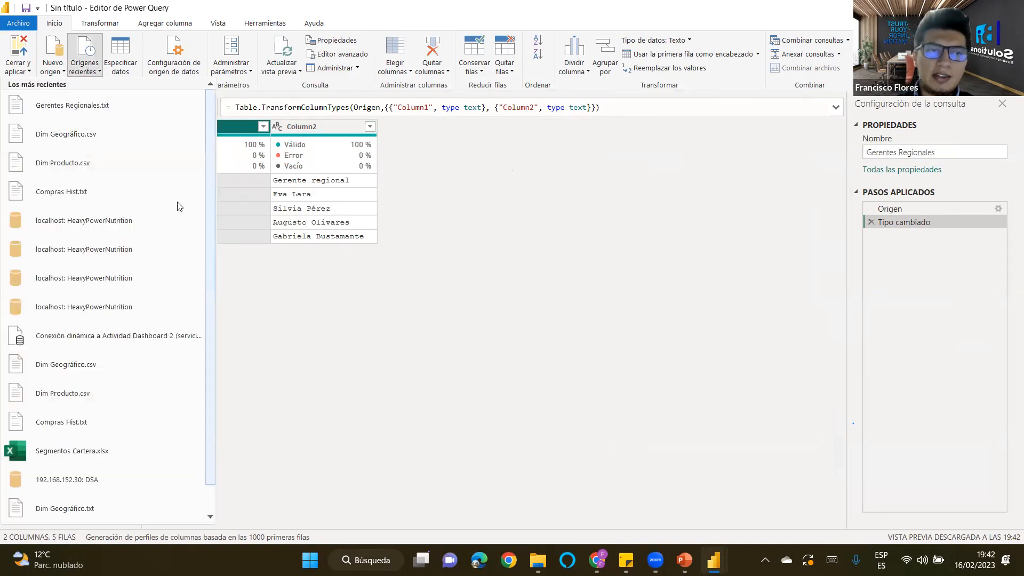
{"action": "left_click", "coordinate": [222, 207]}
{"action": "left_click", "coordinate": [84, 69]}
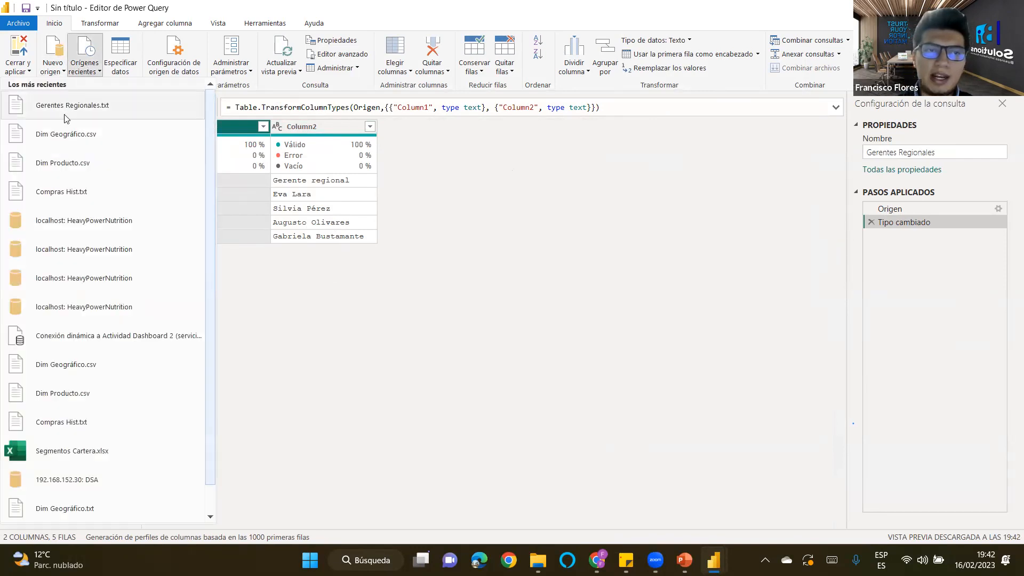
{"action": "left_click", "coordinate": [54, 59]}
{"action": "left_click", "coordinate": [57, 193]}
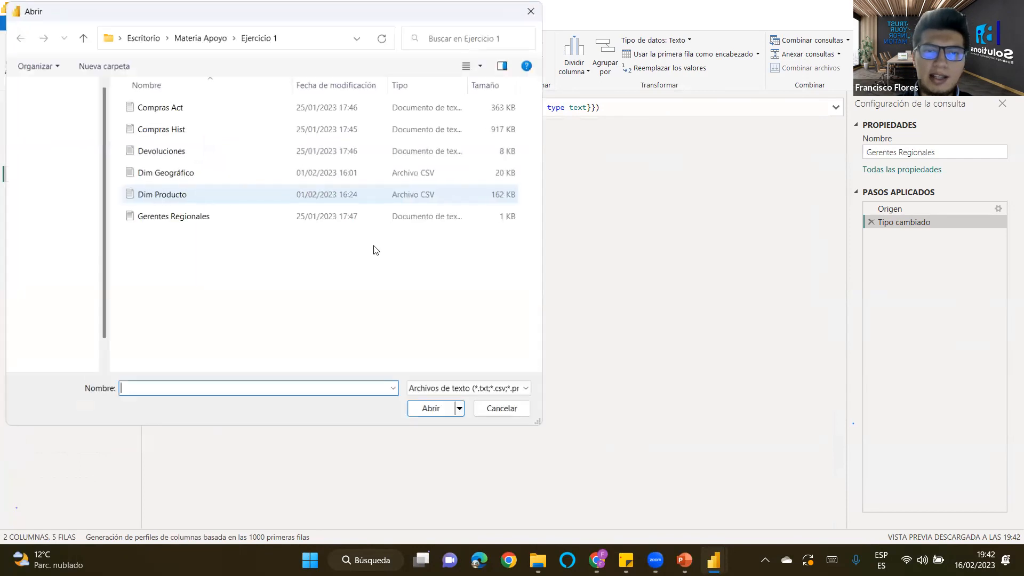
{"action": "left_click", "coordinate": [142, 108]}
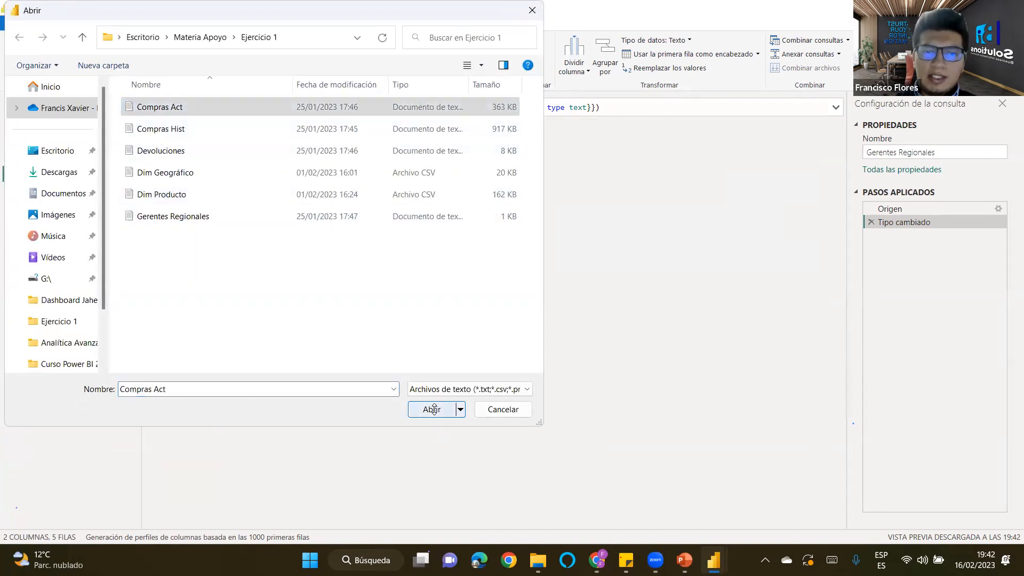
{"action": "left_click", "coordinate": [432, 409]}
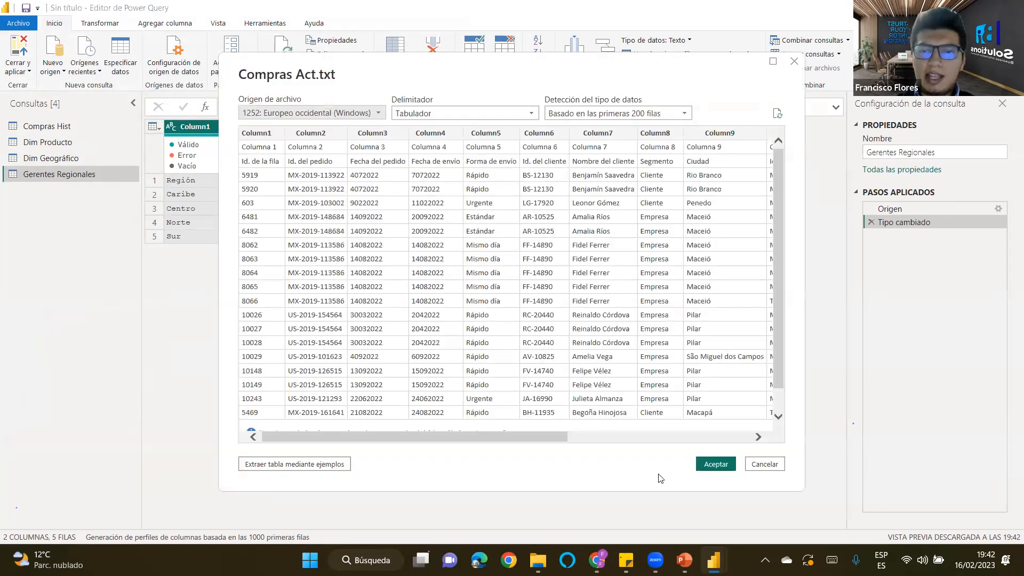
{"action": "left_click", "coordinate": [716, 464]}
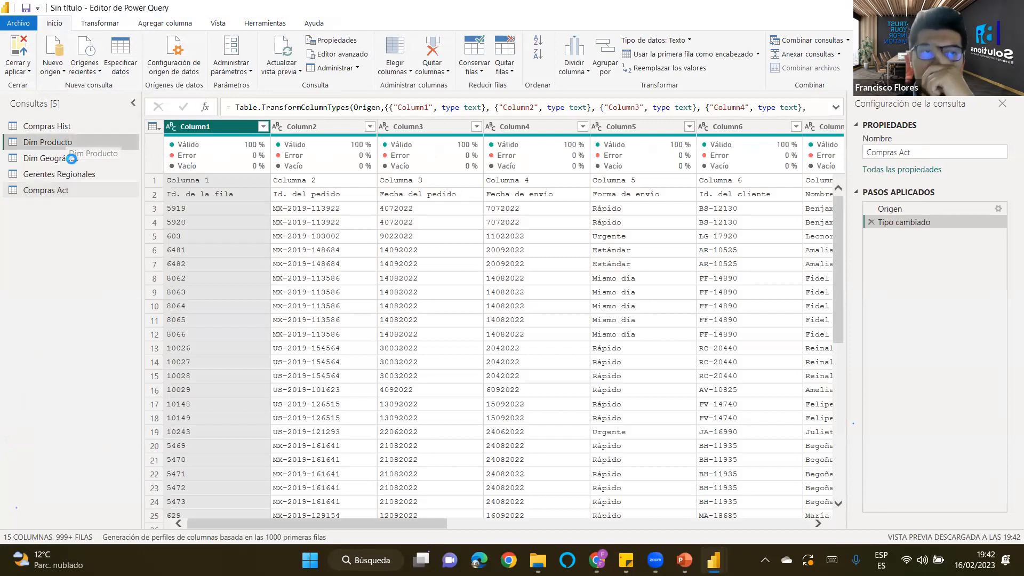
Use the first row of Dim Producto as headers and base its column profiling on the complete data set.
{"action": "left_click", "coordinate": [72, 142]}
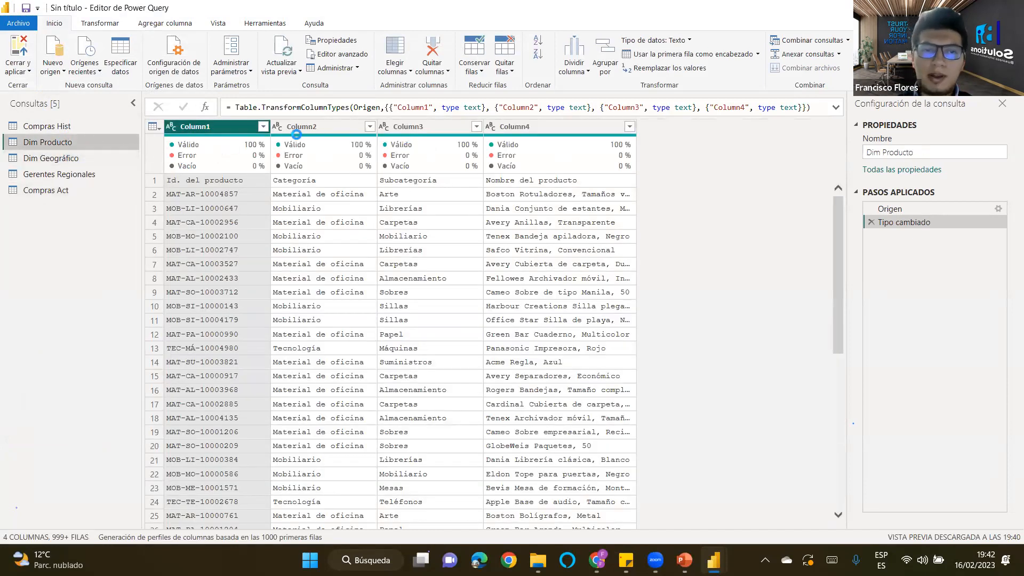
{"action": "left_click", "coordinate": [153, 126]}
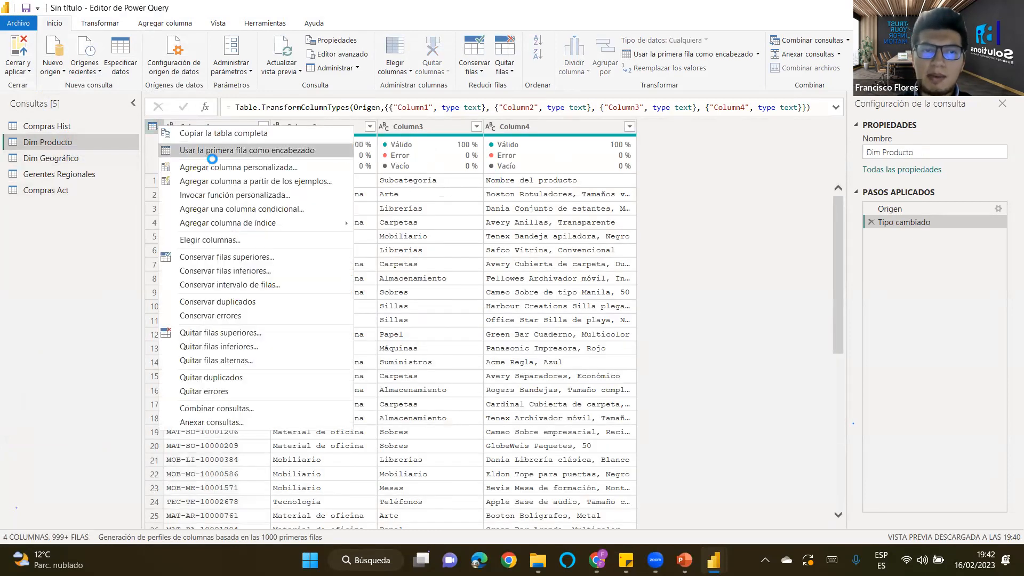
{"action": "left_click", "coordinate": [219, 151]}
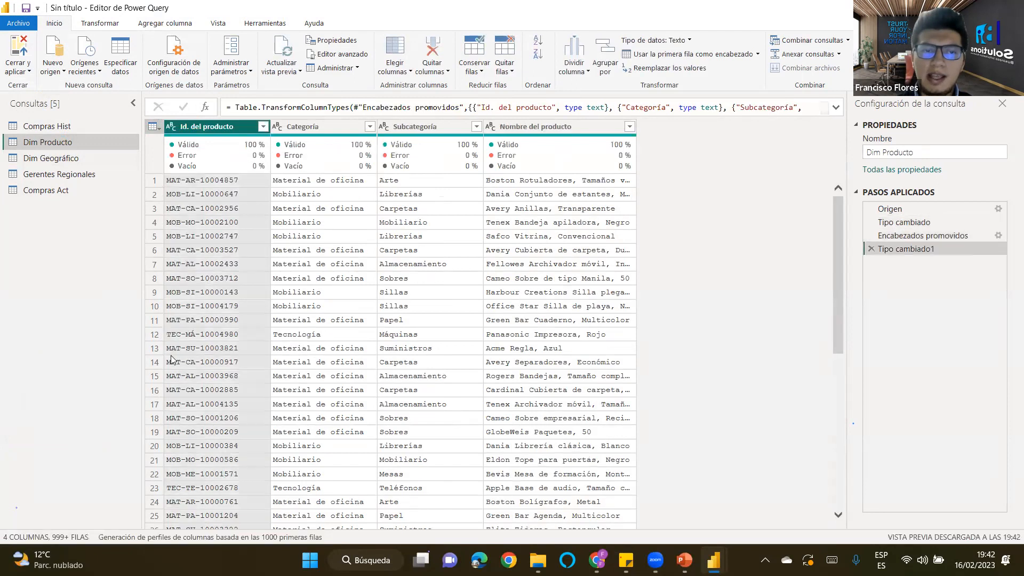
{"action": "left_click", "coordinate": [248, 536]}
{"action": "left_click", "coordinate": [258, 532]}
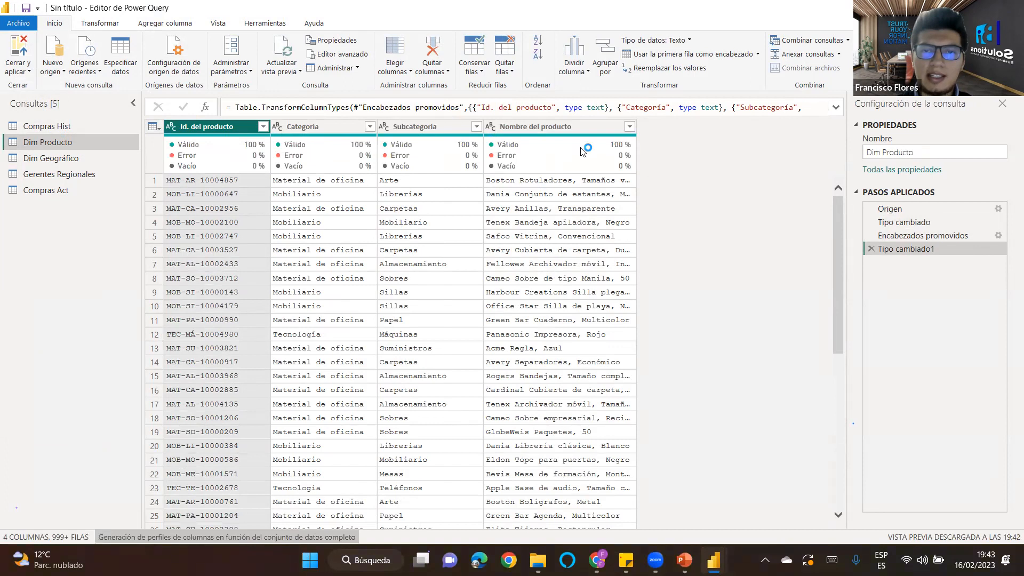
Show the column profile and review the value distributions of the Categoría and Subcategoría columns in Dim Producto.
{"action": "left_click", "coordinate": [328, 126]}
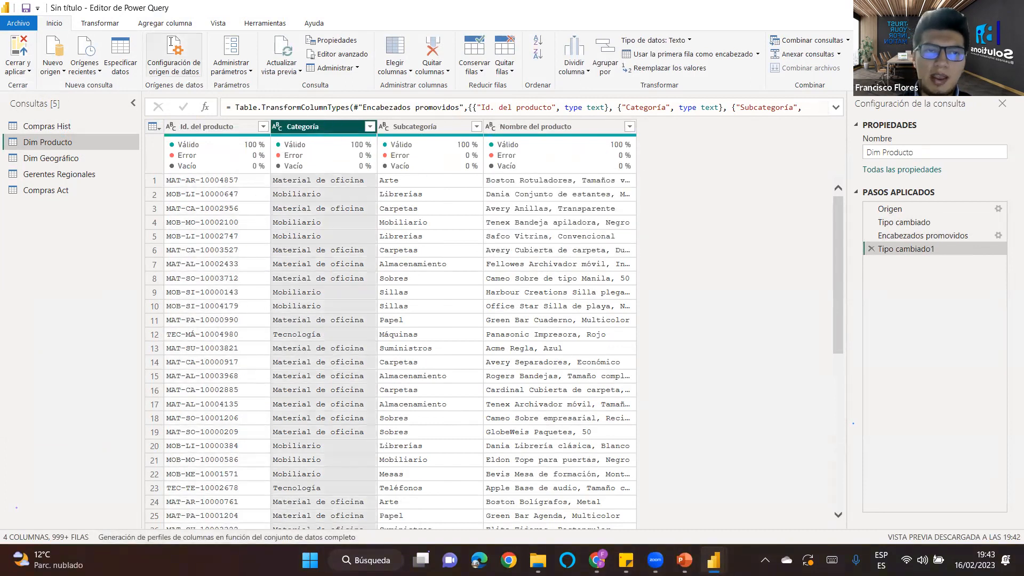
{"action": "left_click", "coordinate": [217, 23]}
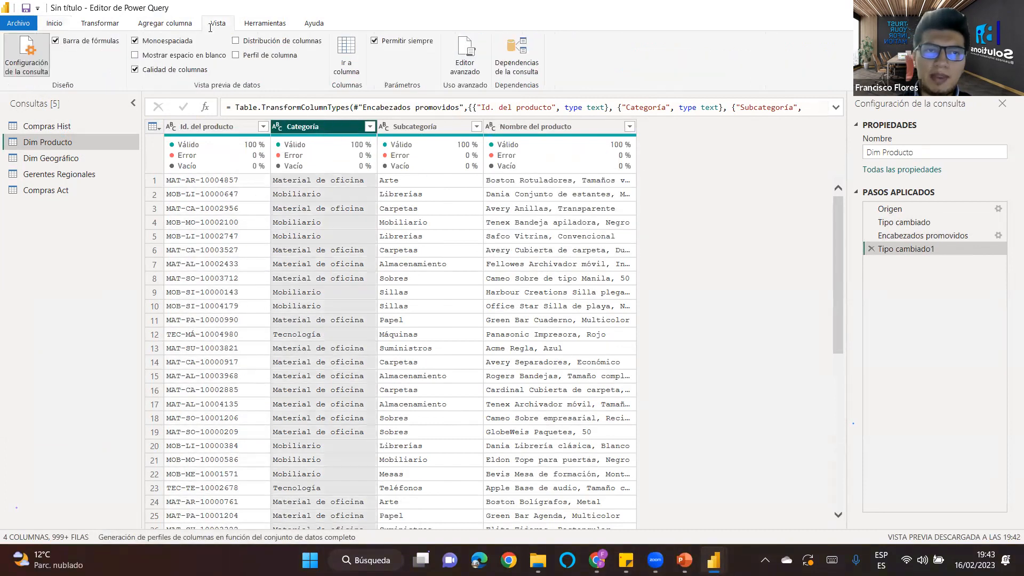
{"action": "left_click", "coordinate": [235, 55]}
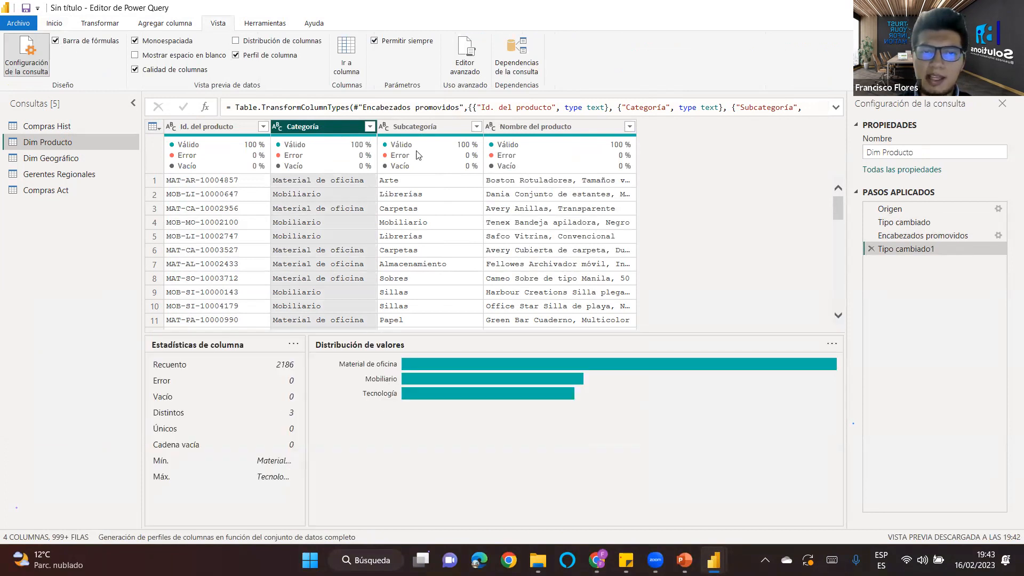
{"action": "left_click", "coordinate": [422, 128]}
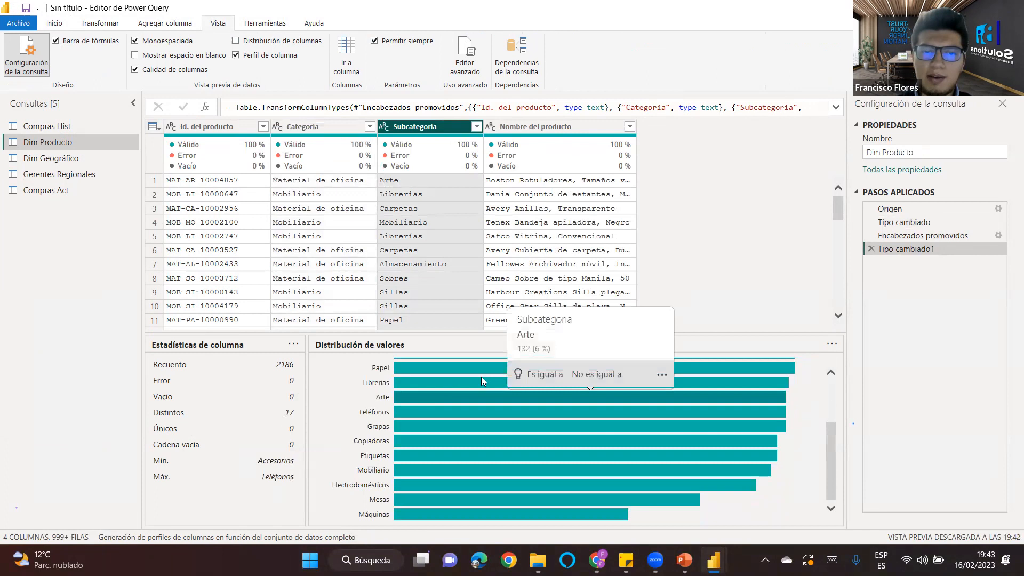
{"action": "scroll", "coordinate": [430, 423], "scroll_direction": "up", "scroll_amount": 3}
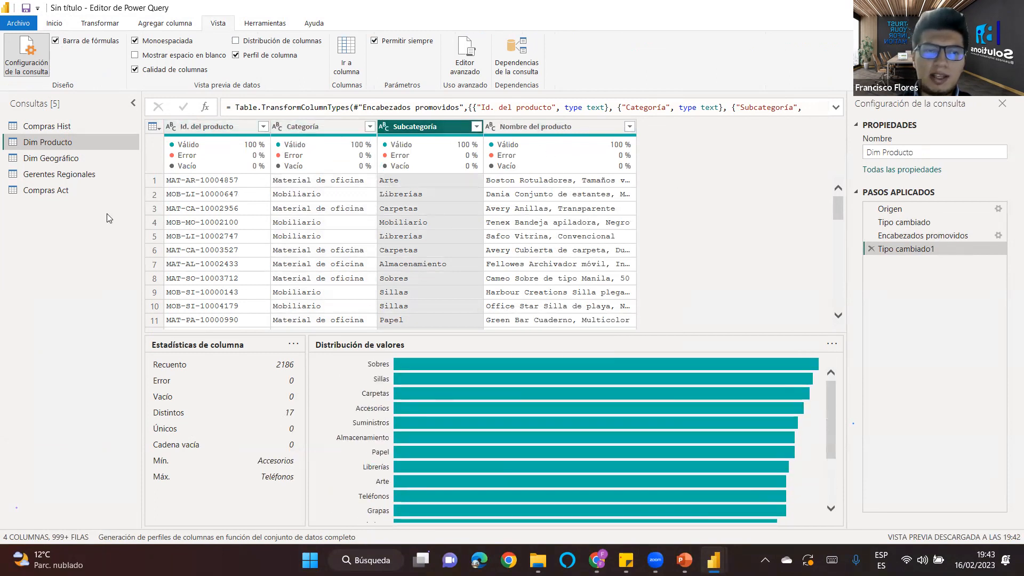
Use the first row of Dim Geográfico as headers and base its column profiling on the complete data set.
{"action": "left_click", "coordinate": [51, 158]}
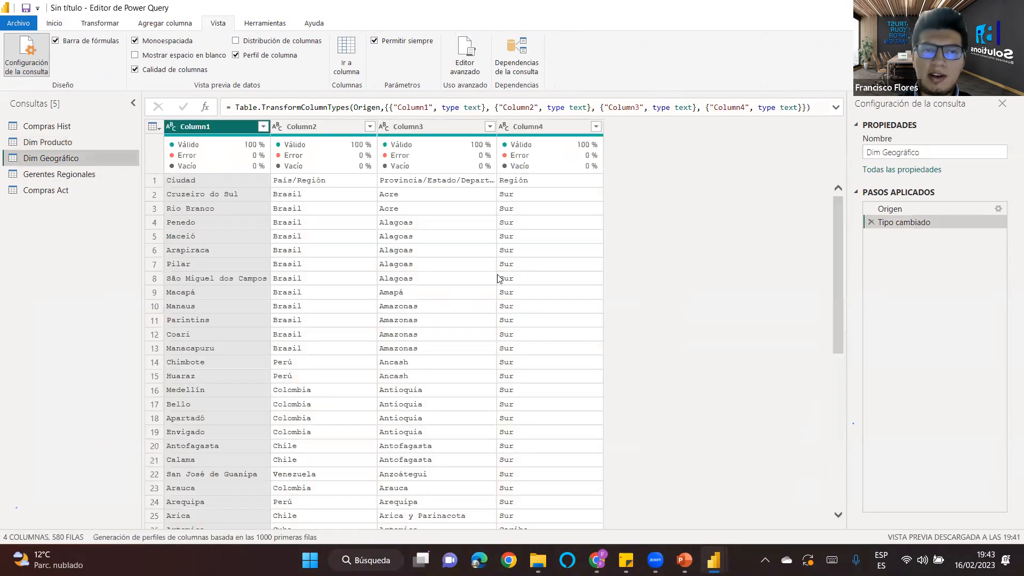
{"action": "left_click", "coordinate": [153, 127]}
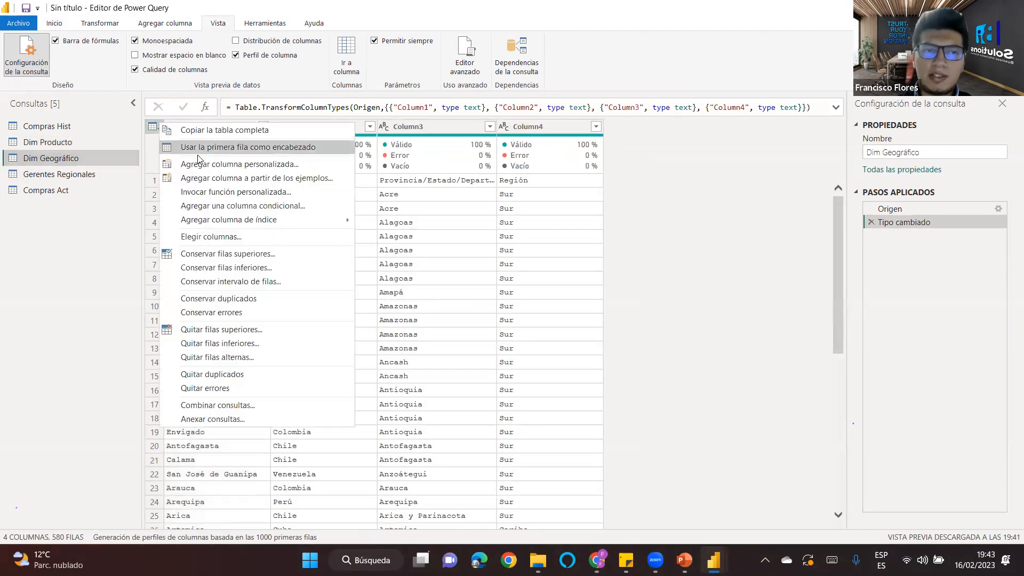
{"action": "left_click", "coordinate": [223, 153]}
{"action": "left_click", "coordinate": [269, 537]}
{"action": "left_click", "coordinate": [273, 535]}
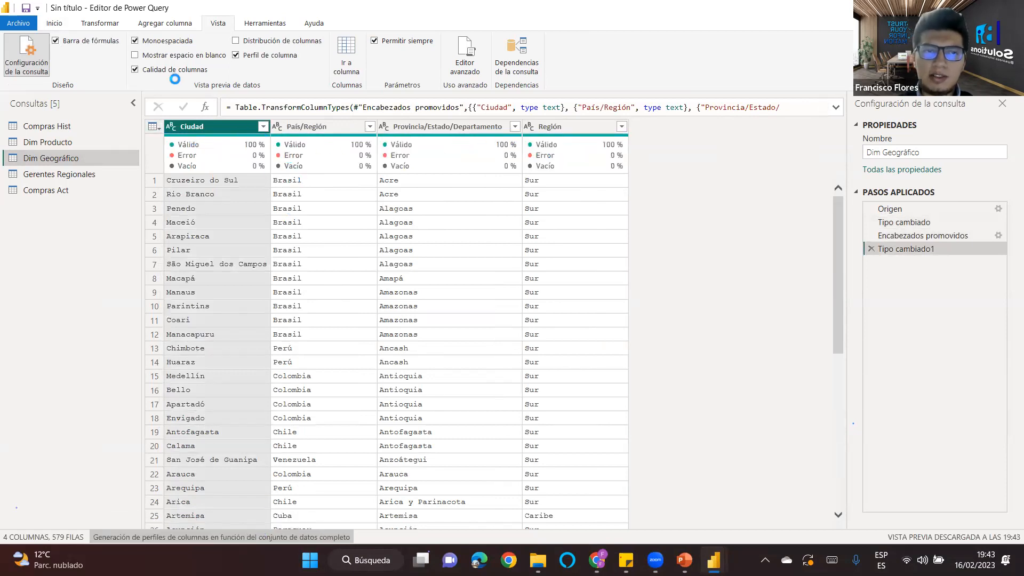
Review the value distributions of the País/Región, Provincia/Estado/Departamento and Región columns in Dim Geográfico.
{"action": "left_click", "coordinate": [299, 131]}
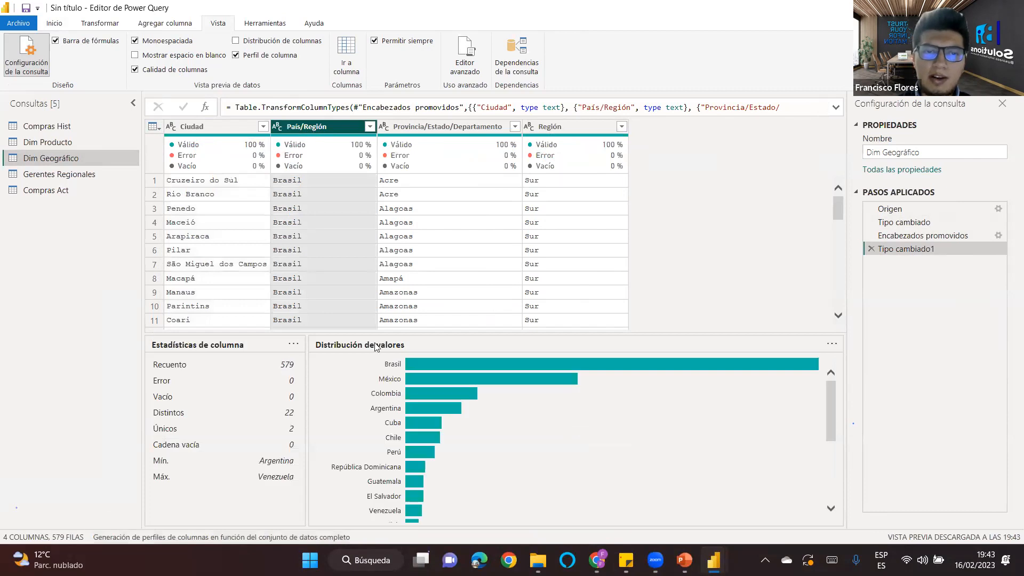
{"action": "scroll", "coordinate": [399, 400], "scroll_direction": "down", "scroll_amount": 1}
{"action": "left_click", "coordinate": [440, 130]}
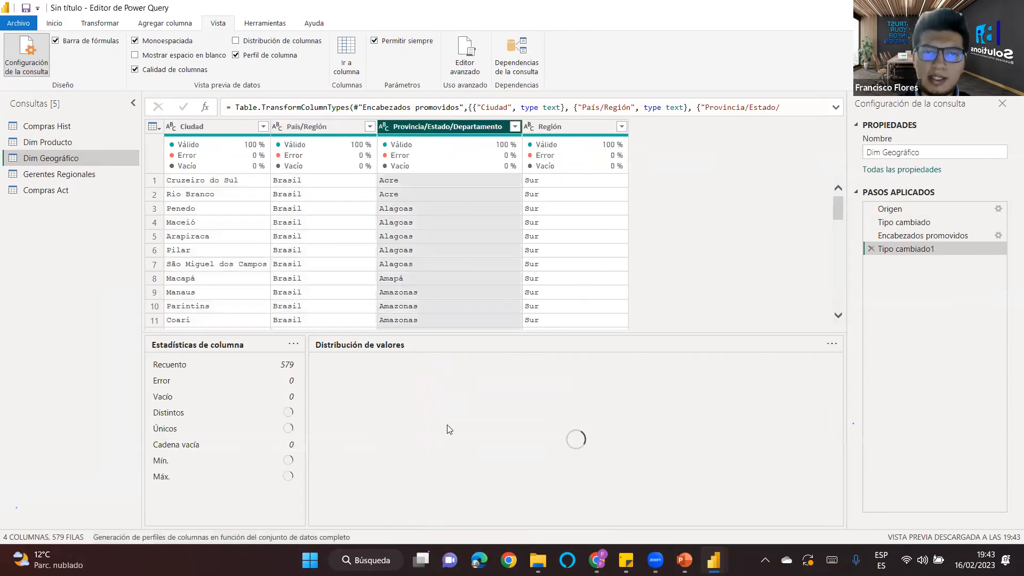
{"action": "scroll", "coordinate": [428, 402], "scroll_direction": "down", "scroll_amount": 5}
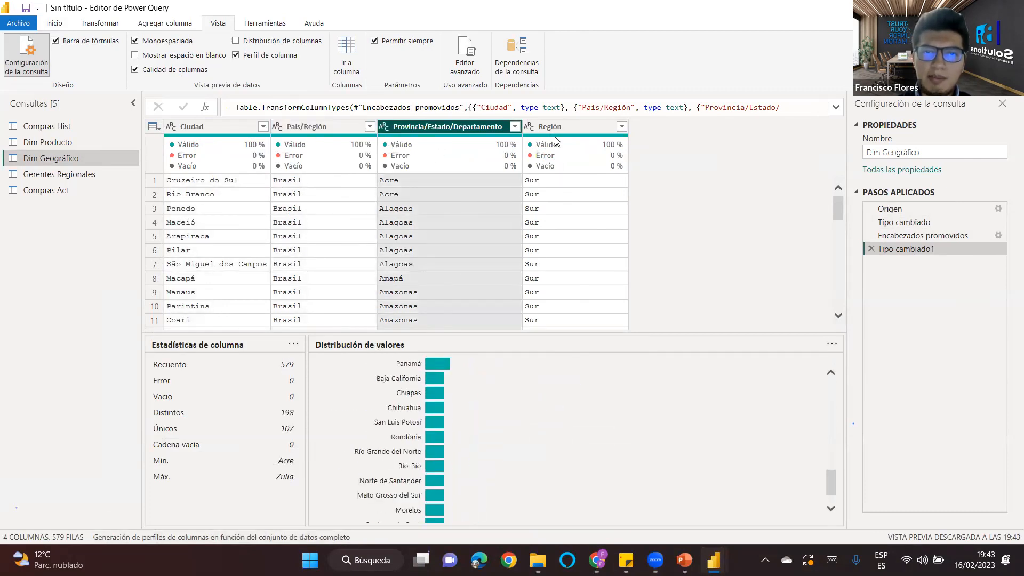
{"action": "left_click", "coordinate": [541, 207]}
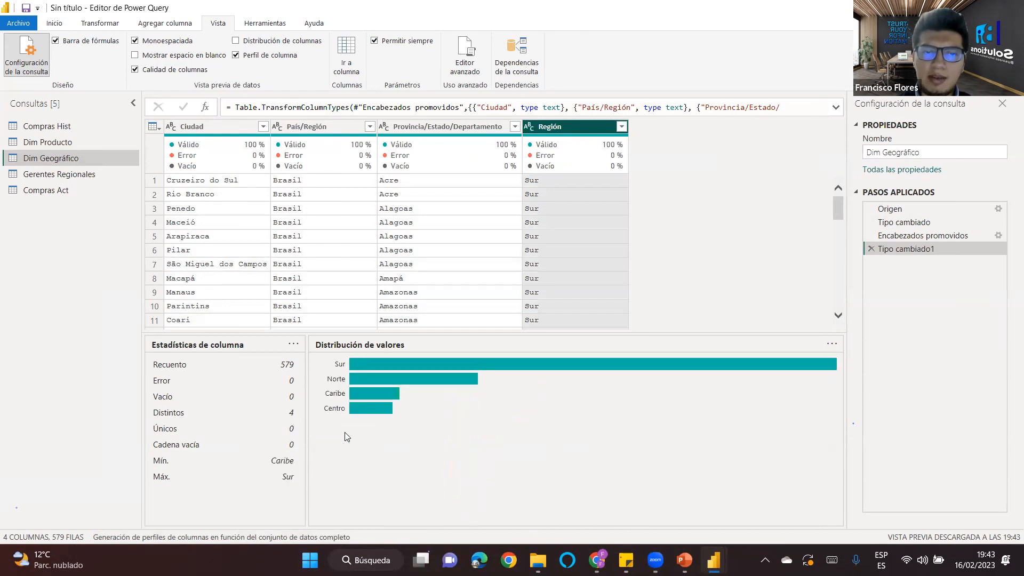
Use the first row of the Gerentes Regionales query as headers.
{"action": "left_click", "coordinate": [39, 175]}
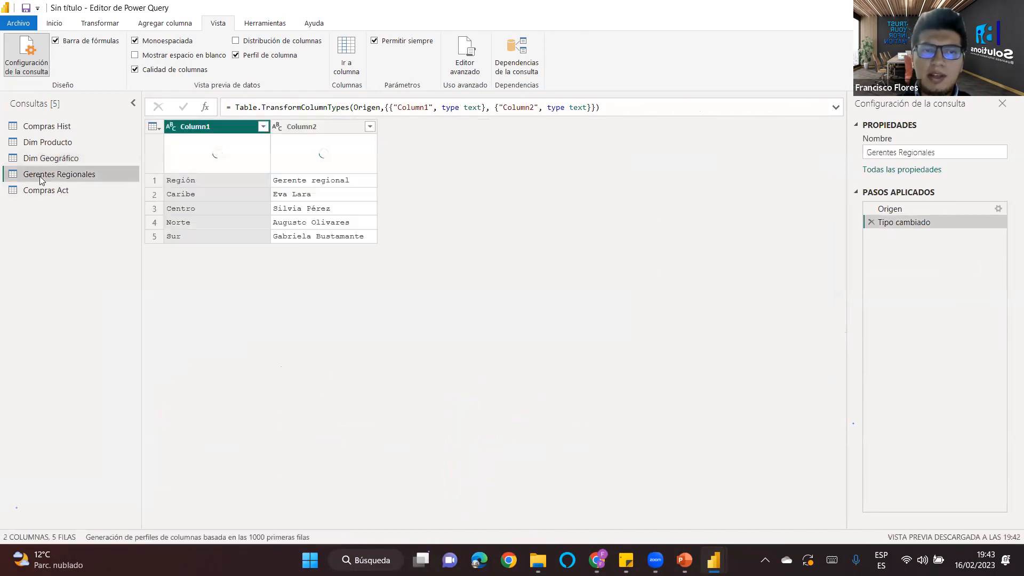
{"action": "left_click", "coordinate": [155, 129]}
{"action": "left_click", "coordinate": [207, 151]}
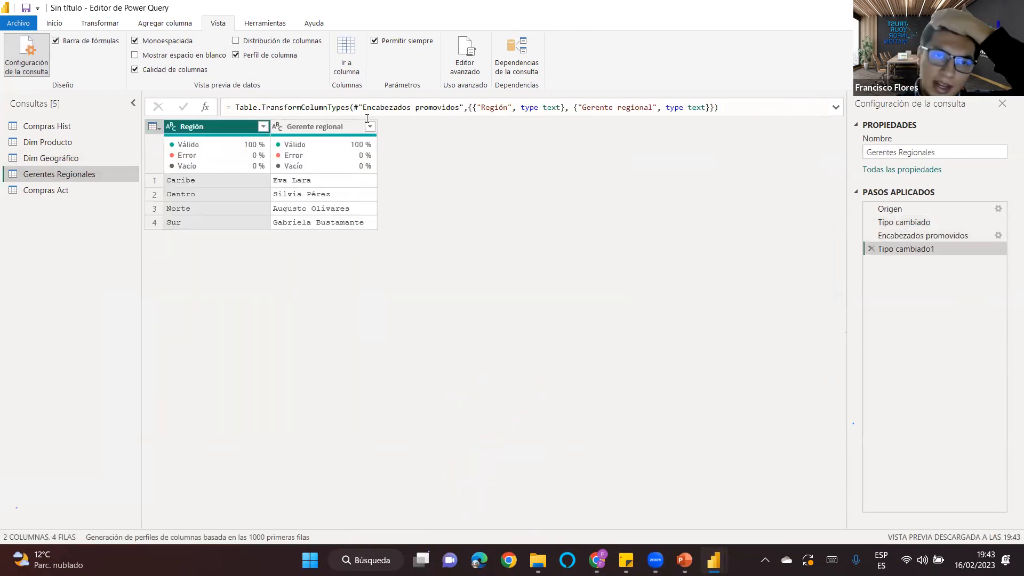
Remove the top 1 row of the Compras Act query and use the following row as headers.
{"action": "left_click", "coordinate": [85, 188]}
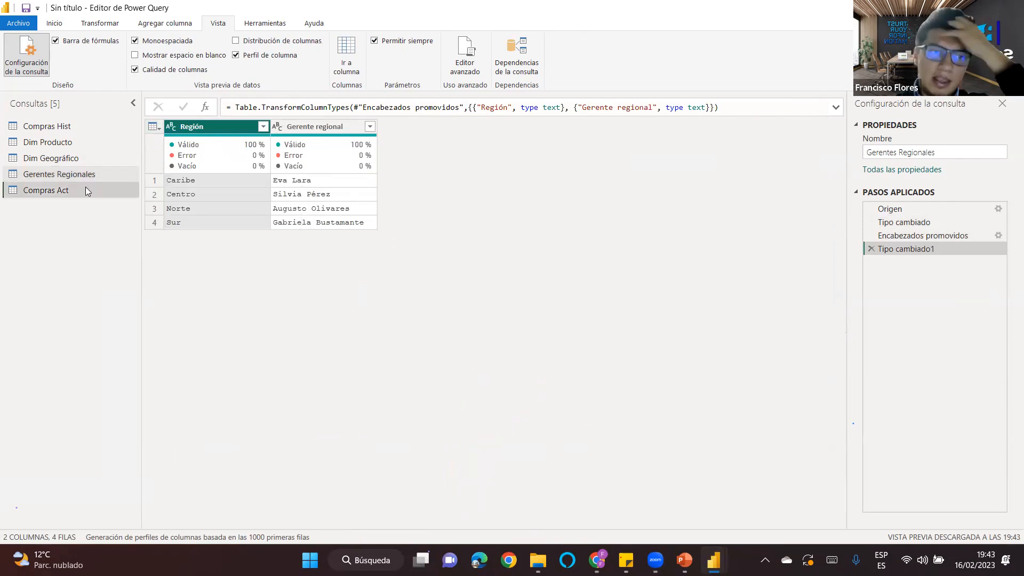
{"action": "left_click", "coordinate": [152, 126]}
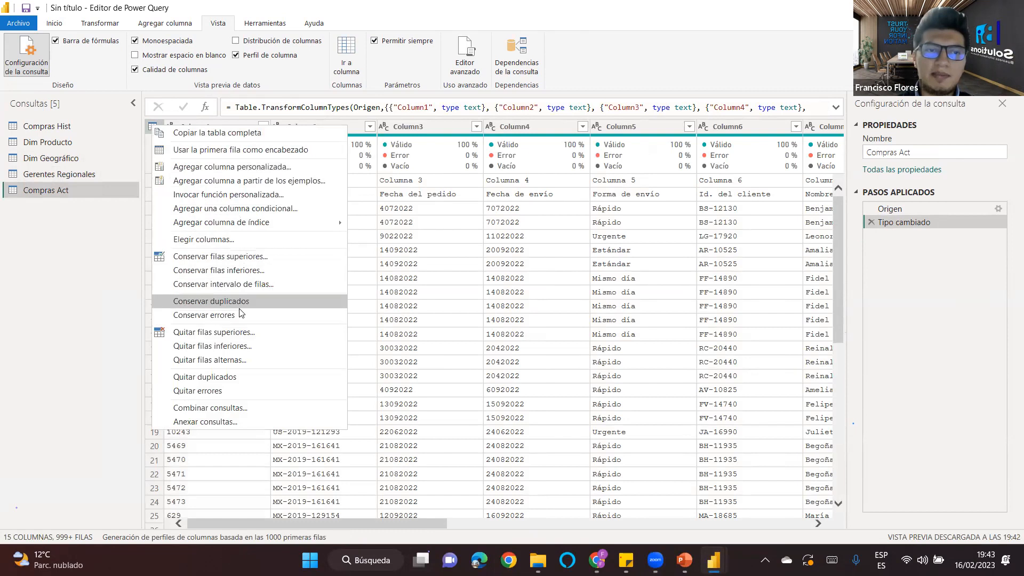
{"action": "left_click", "coordinate": [239, 331]}
{"action": "left_click", "coordinate": [380, 282]}
{"action": "left_click", "coordinate": [651, 319]}
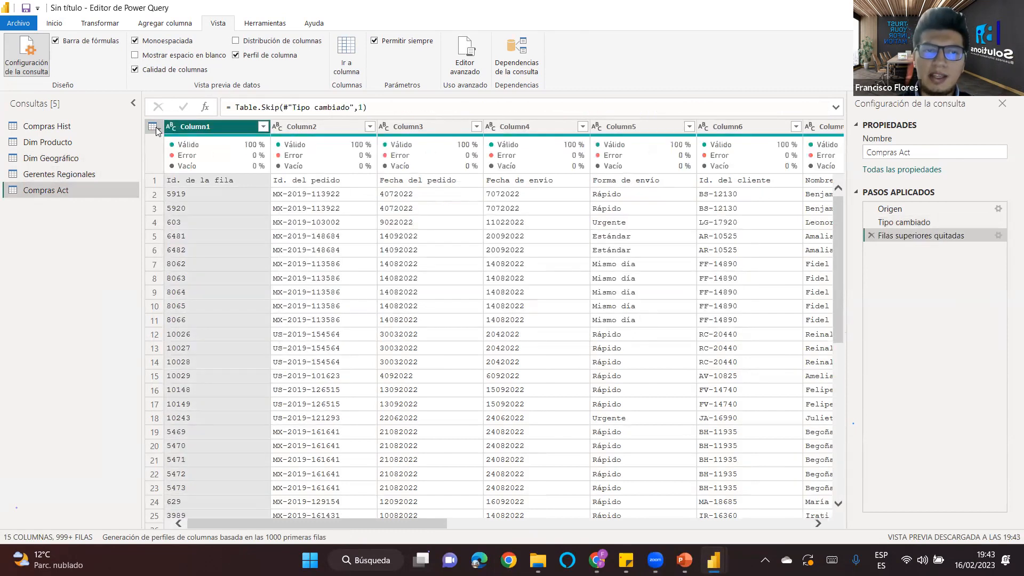
{"action": "left_click", "coordinate": [156, 127]}
{"action": "left_click", "coordinate": [202, 150]}
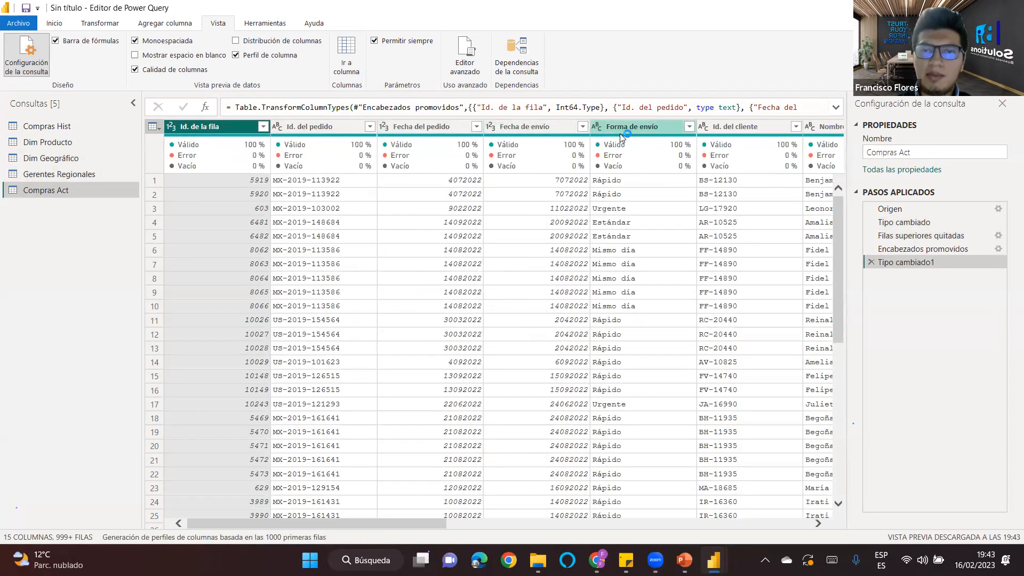
Base Compras Act's column profiling on the complete data set and review the value distributions of Forma de envío and Segmento.
{"action": "left_click", "coordinate": [631, 127]}
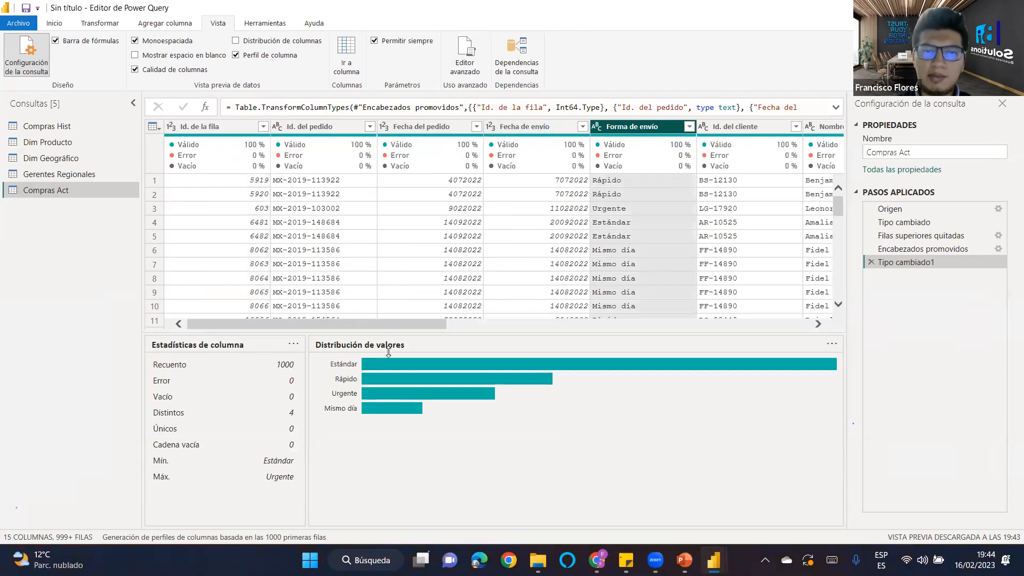
{"action": "left_click", "coordinate": [247, 536]}
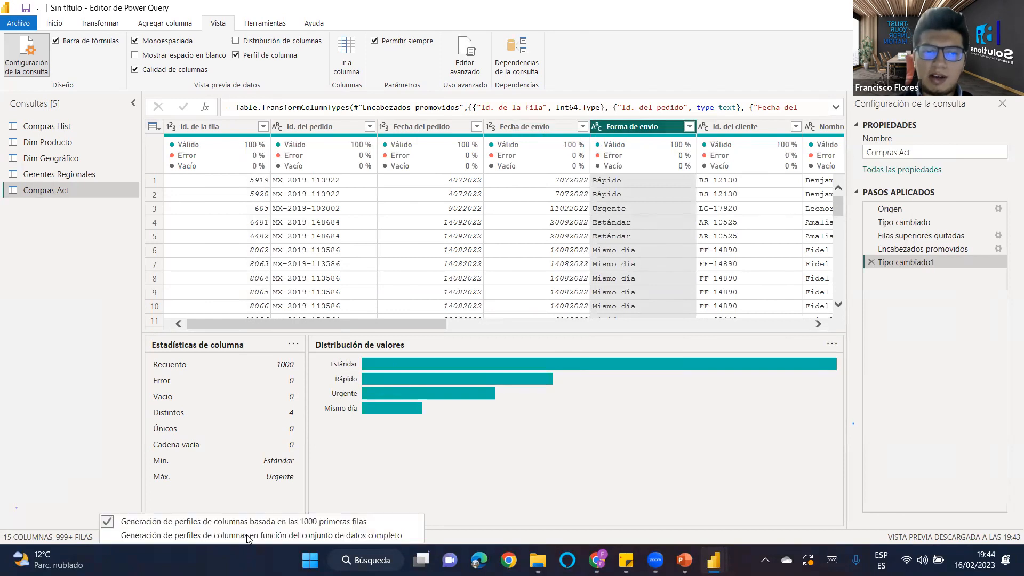
{"action": "left_click", "coordinate": [248, 535]}
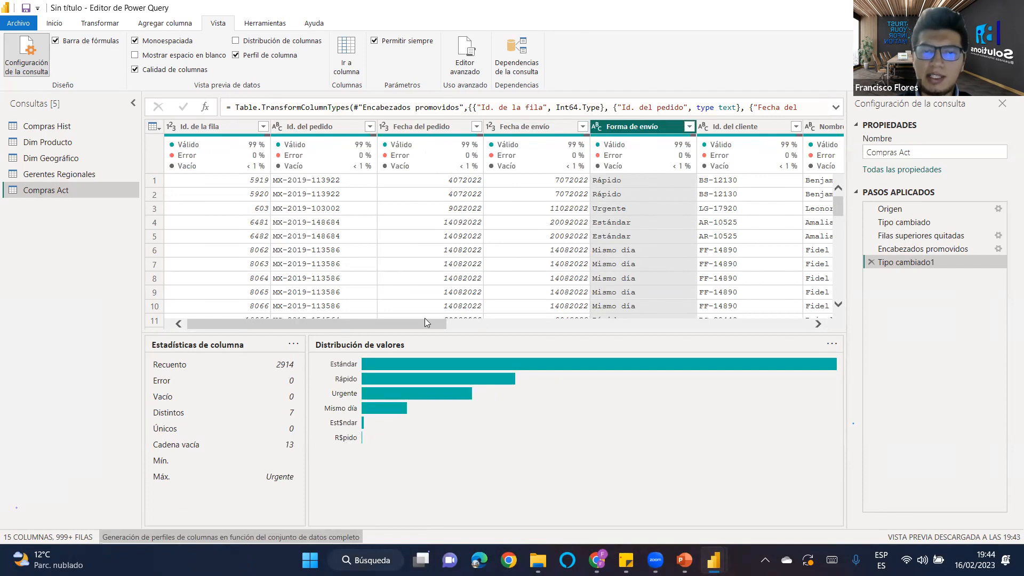
{"action": "left_click_drag", "start_coordinate": [407, 322], "coordinate": [681, 336]}
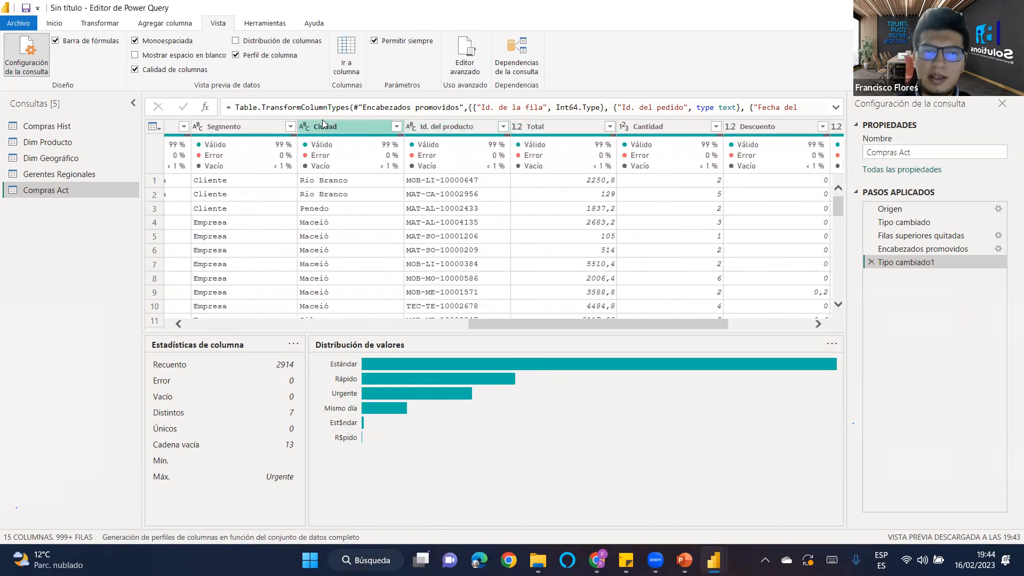
{"action": "left_click", "coordinate": [235, 127]}
{"action": "left_click_drag", "start_coordinate": [566, 324], "coordinate": [454, 324]}
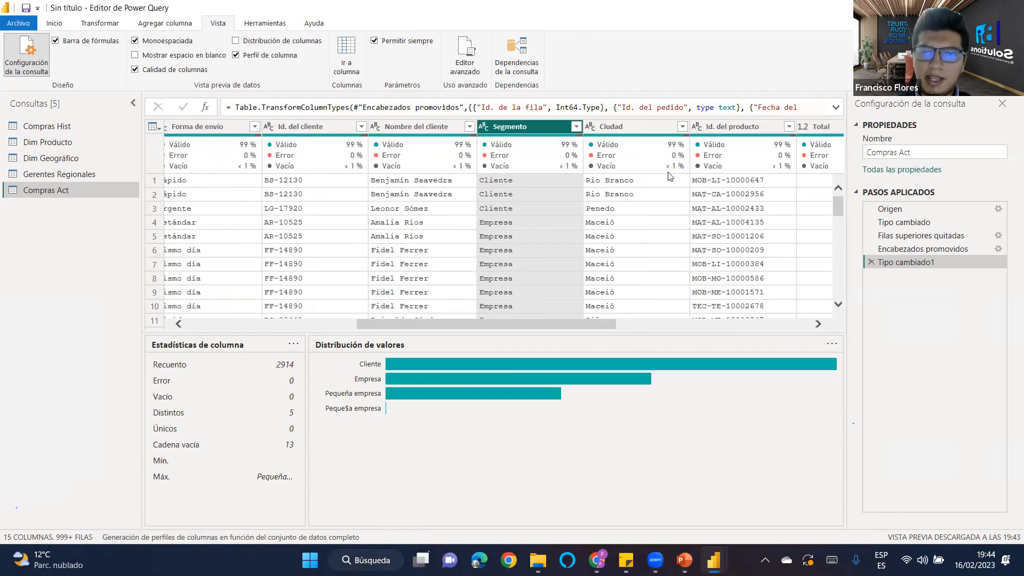
Hide the column profile and replace "Peque$a" with "Pequeña" in the Segmento column of Compras Act.
{"action": "left_click", "coordinate": [261, 55]}
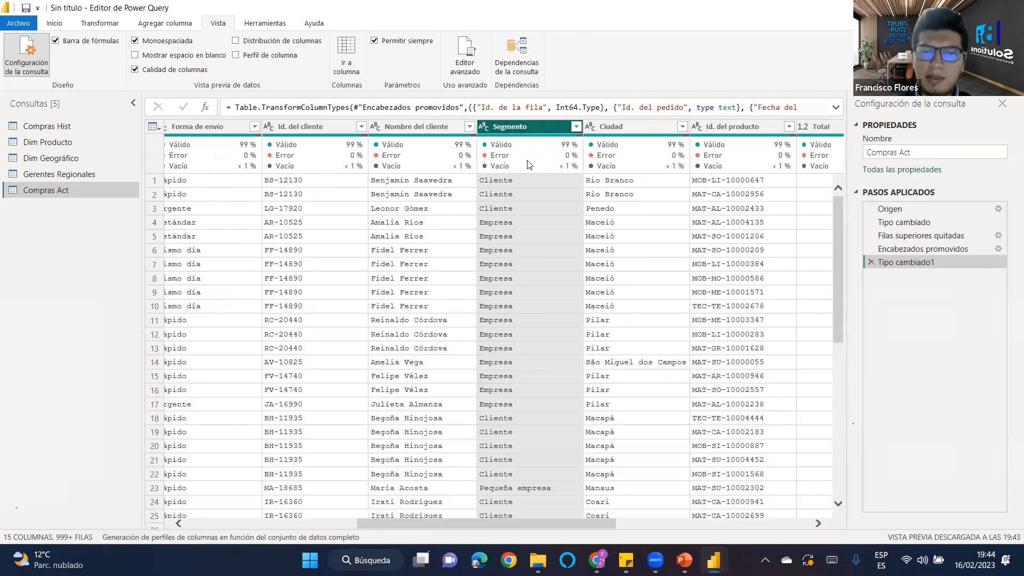
{"action": "left_click", "coordinate": [513, 487]}
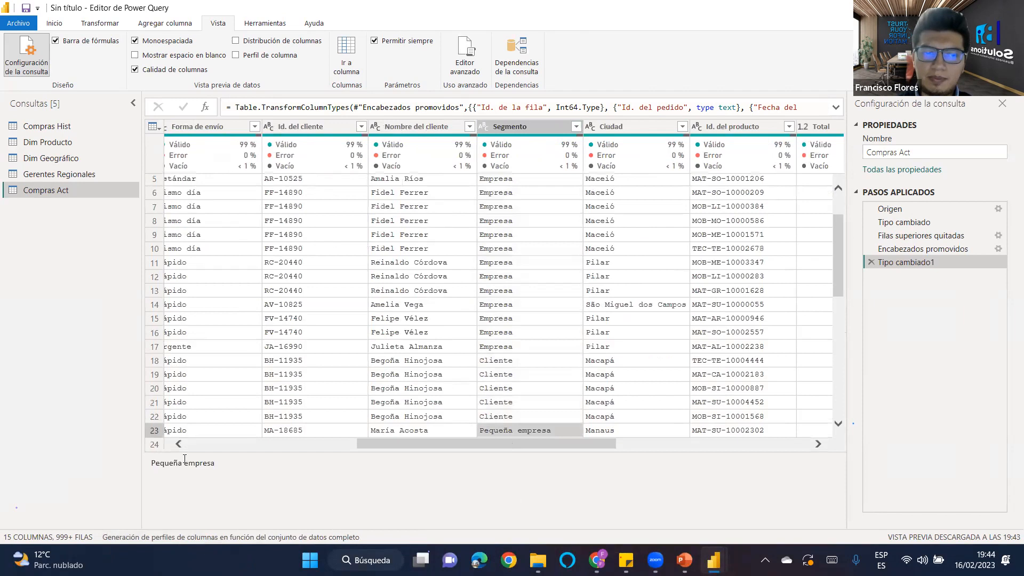
{"action": "left_click_drag", "start_coordinate": [181, 461], "coordinate": [110, 466]}
{"action": "key", "text": "ctrl+c"}
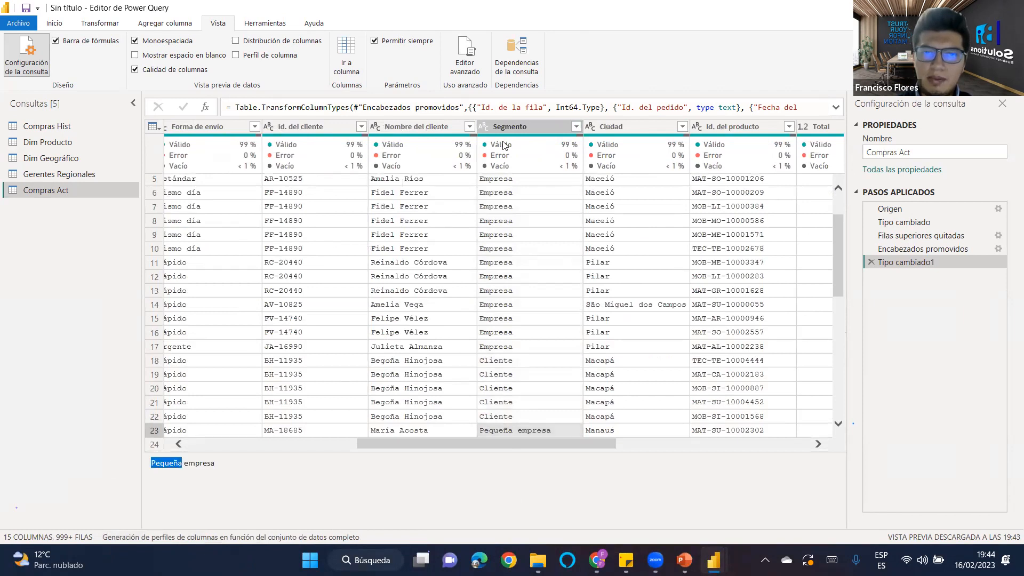
{"action": "right_click", "coordinate": [518, 125]}
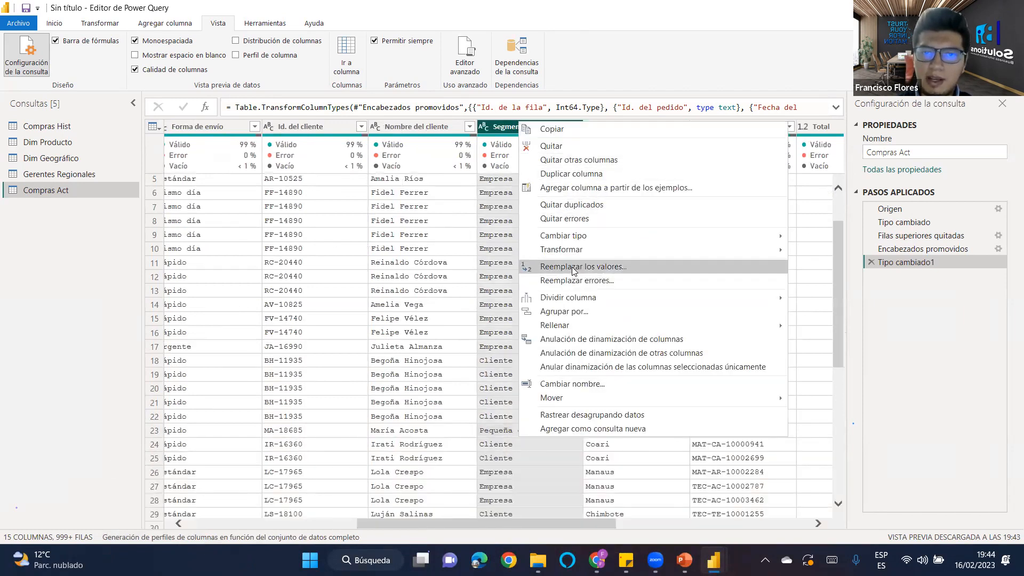
{"action": "left_click", "coordinate": [572, 266]}
{"action": "left_click", "coordinate": [363, 281]}
{"action": "key", "text": "ctrl+v"}
{"action": "left_click", "coordinate": [367, 254]}
{"action": "key", "text": "ctrl+v"}
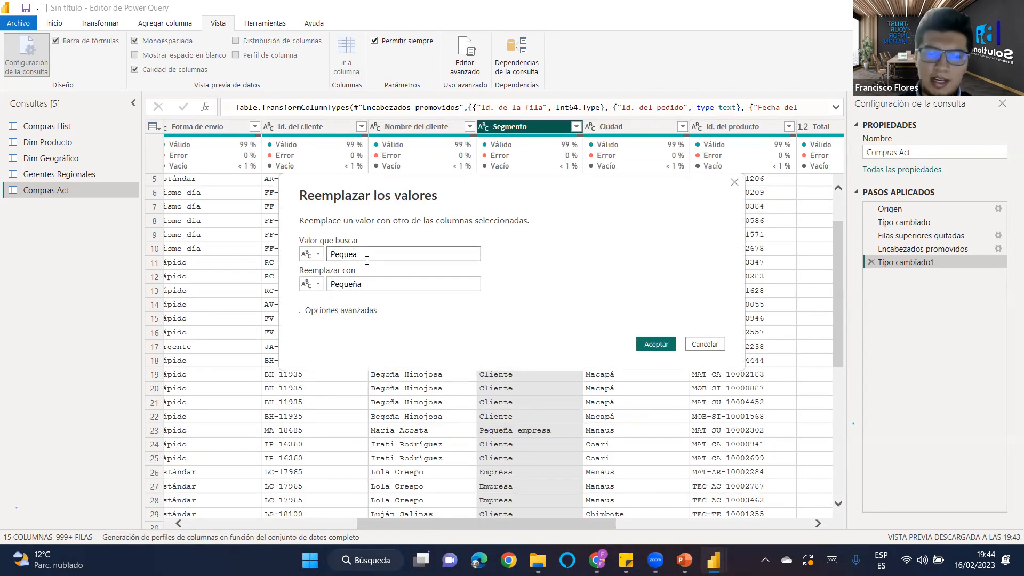
{"action": "left_click", "coordinate": [655, 344]}
Filter Forma de envío to its blank rows only, examine them across the other columns, and remove that filter step.
{"action": "left_click_drag", "start_coordinate": [497, 524], "coordinate": [270, 511]}
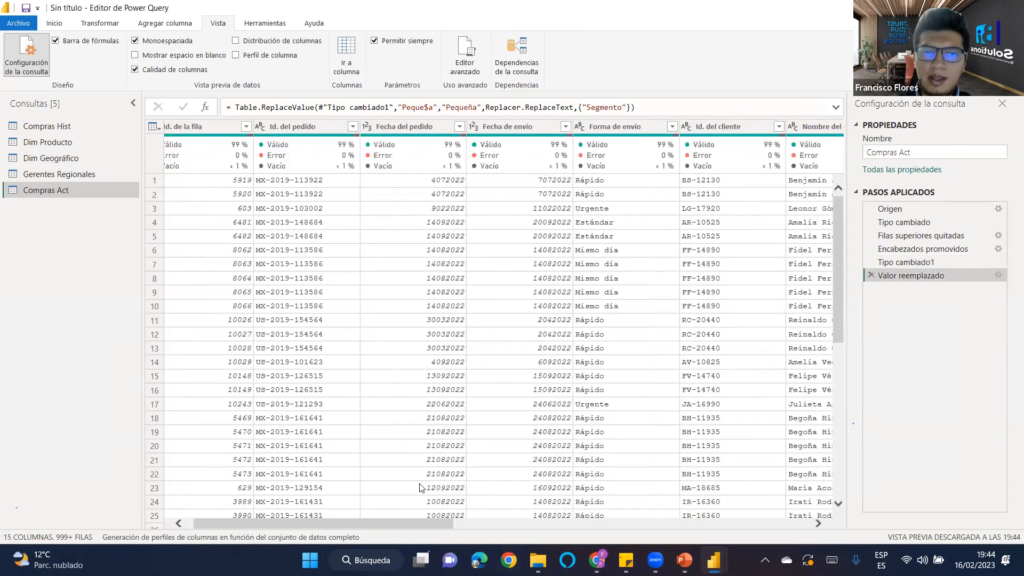
{"action": "left_click", "coordinate": [672, 127]}
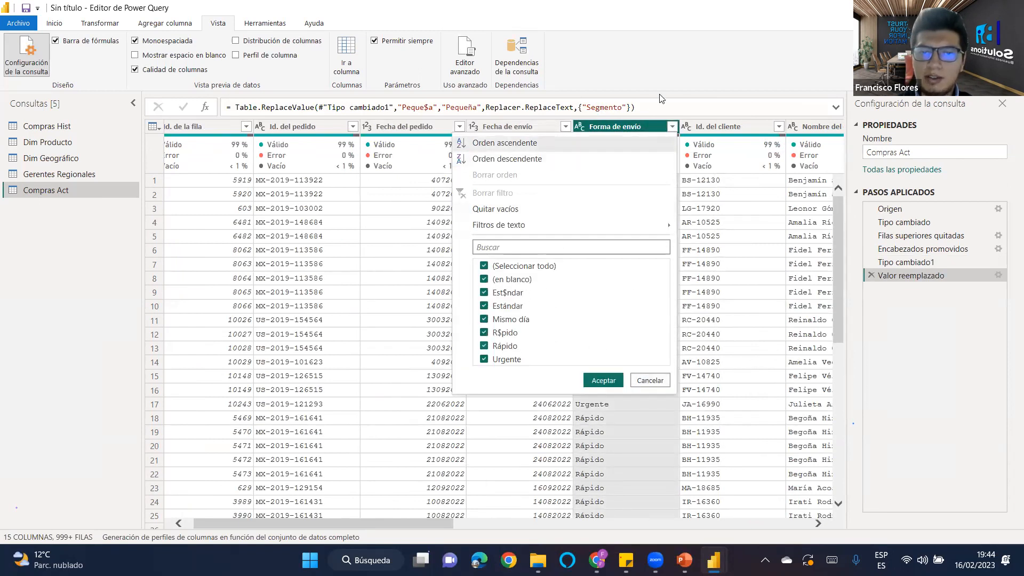
{"action": "left_click", "coordinate": [485, 266]}
{"action": "left_click", "coordinate": [484, 279]}
{"action": "left_click", "coordinate": [608, 375]}
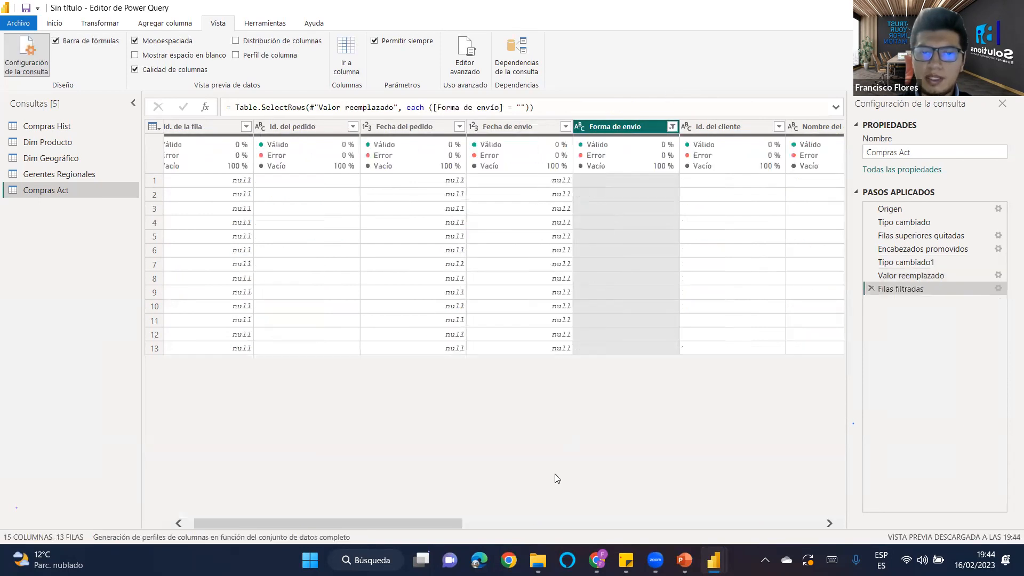
{"action": "left_click_drag", "start_coordinate": [310, 522], "coordinate": [378, 477]}
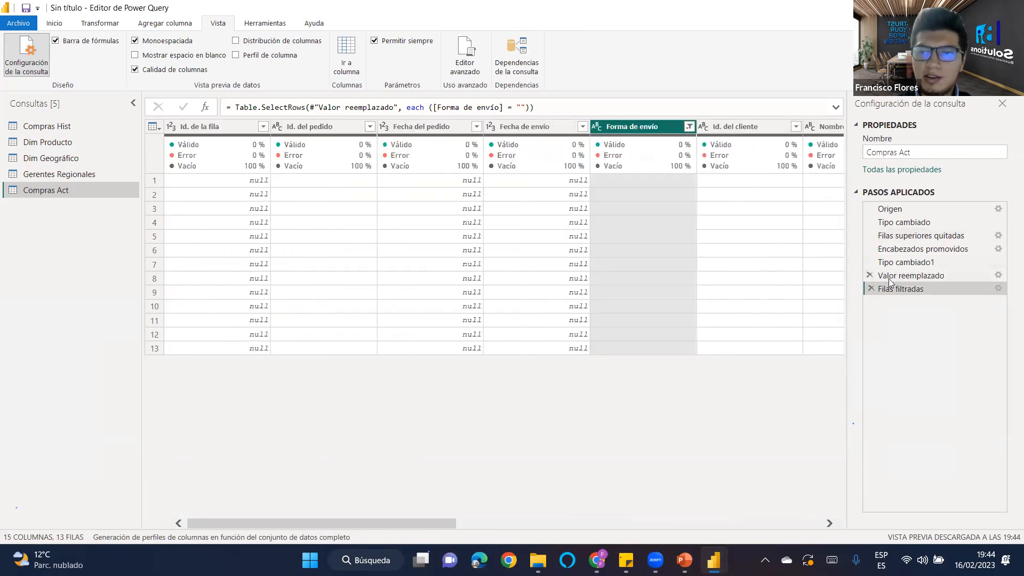
{"action": "left_click", "coordinate": [871, 288]}
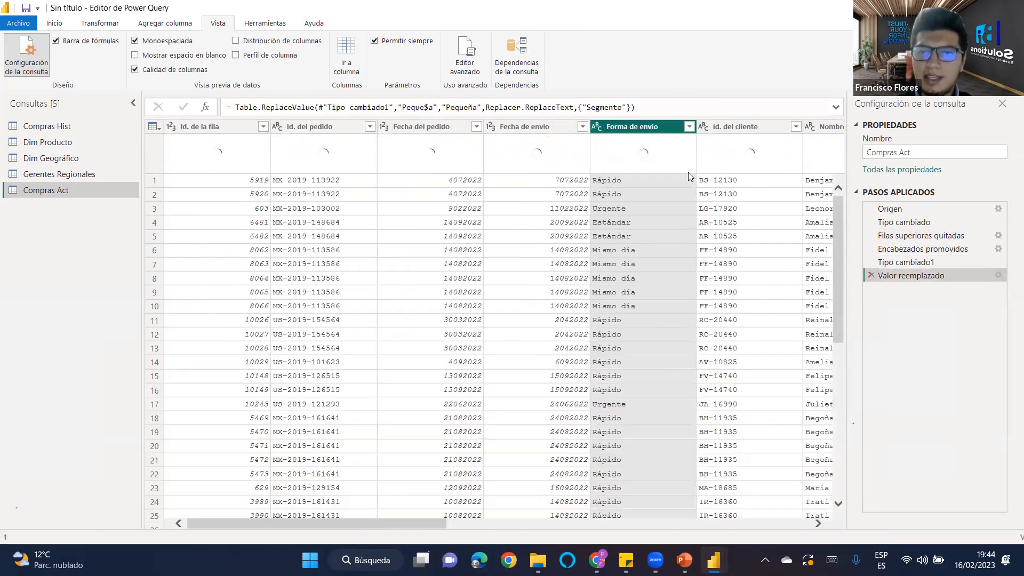
Filter the blank values out of the Forma de envío column.
{"action": "left_click", "coordinate": [689, 127]}
{"action": "left_click", "coordinate": [665, 338]}
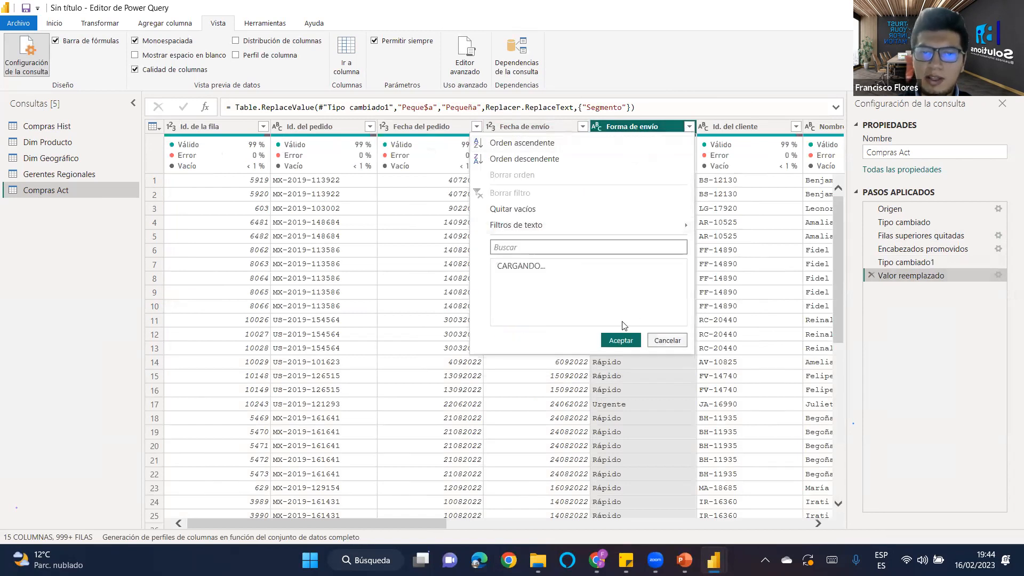
{"action": "left_click", "coordinate": [501, 280]}
{"action": "left_click", "coordinate": [625, 376]}
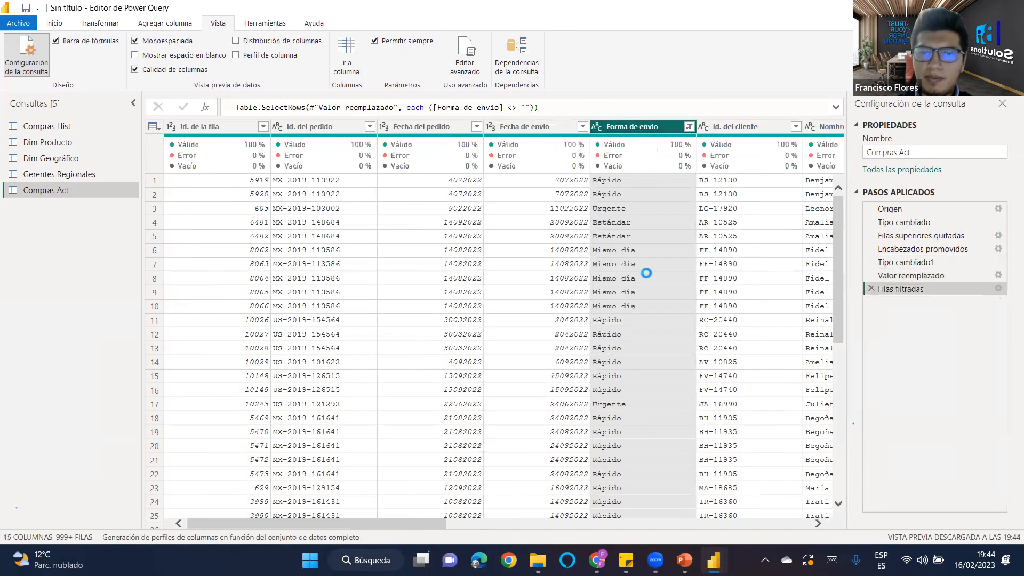
Replace "Est$ndar" with "Estándar" in the Forma de envío column.
{"action": "scroll", "coordinate": [646, 273], "scroll_direction": "down", "scroll_amount": 20}
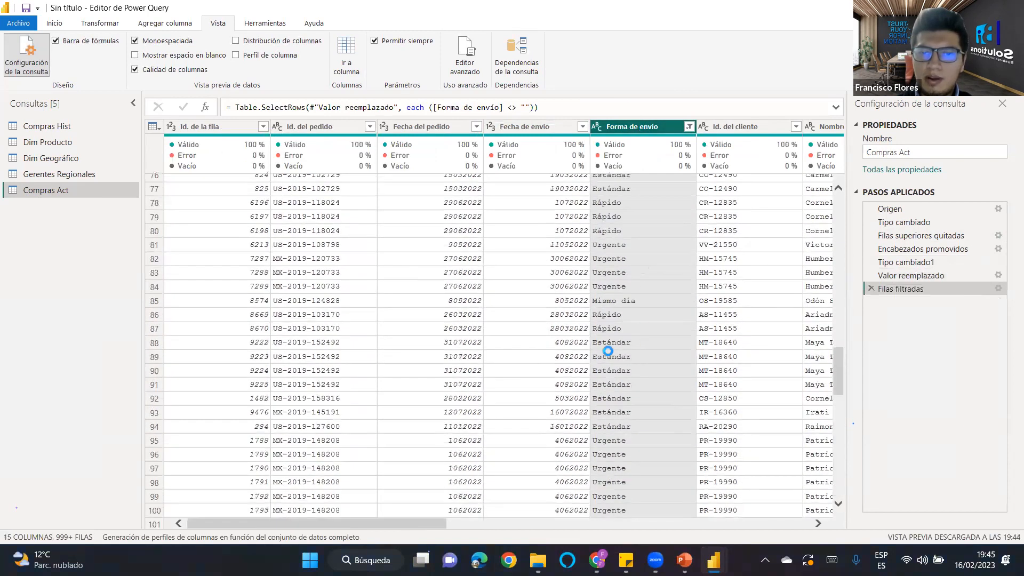
{"action": "left_click", "coordinate": [607, 355]}
{"action": "left_click_drag", "start_coordinate": [192, 457], "coordinate": [138, 451]}
{"action": "key", "text": "ctrl+c"}
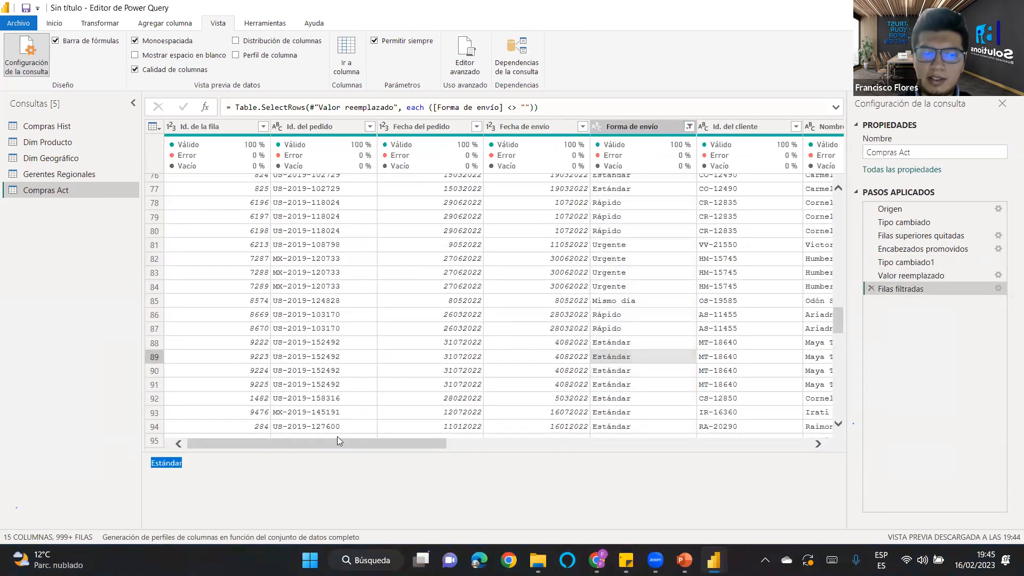
{"action": "right_click", "coordinate": [629, 126]}
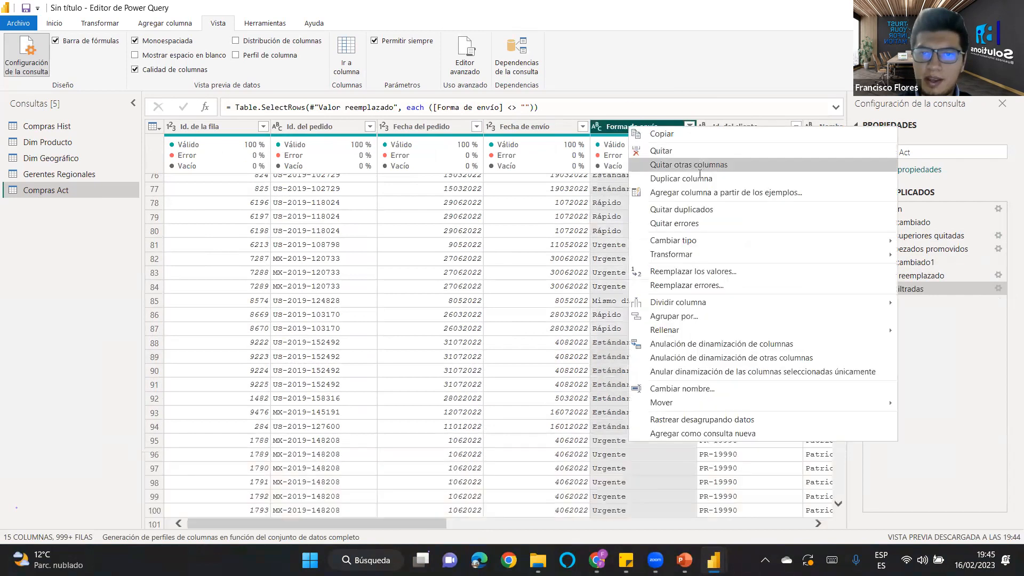
{"action": "left_click", "coordinate": [681, 272]}
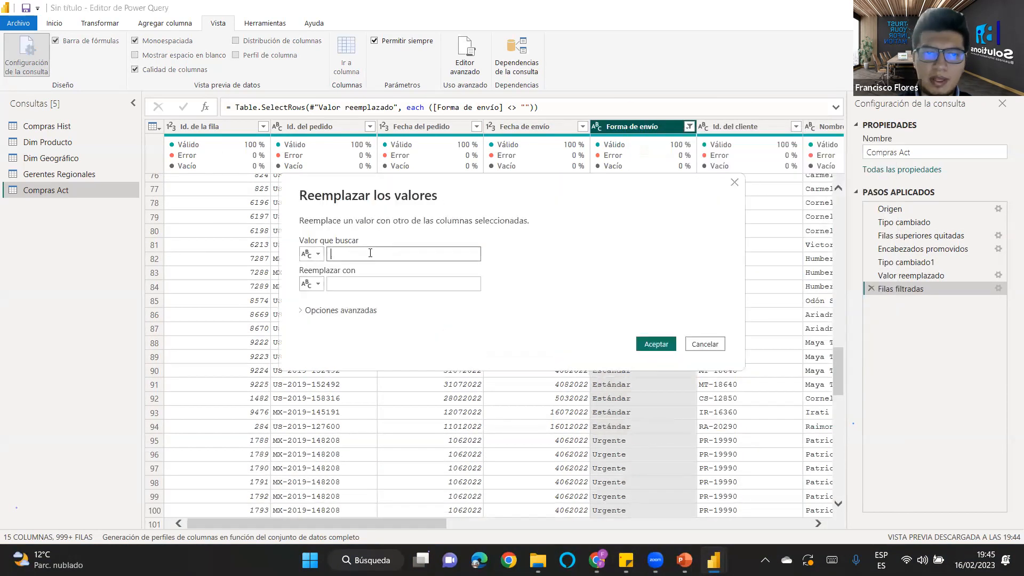
{"action": "left_click", "coordinate": [345, 289]}
{"action": "key", "text": "ctrl+v"}
{"action": "left_click", "coordinate": [343, 255]}
{"action": "key", "text": "ctrl+v"}
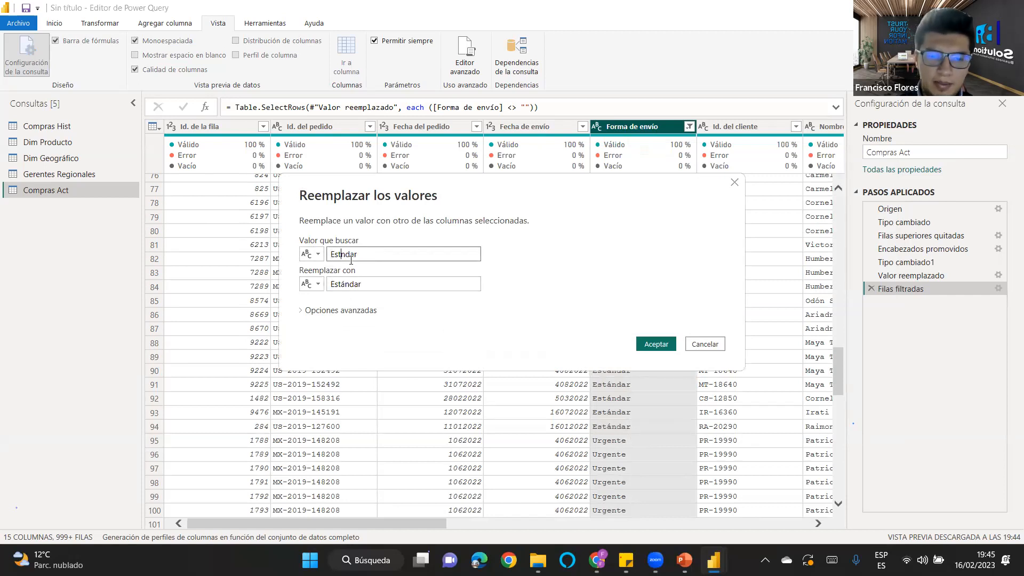
{"action": "left_click", "coordinate": [655, 344]}
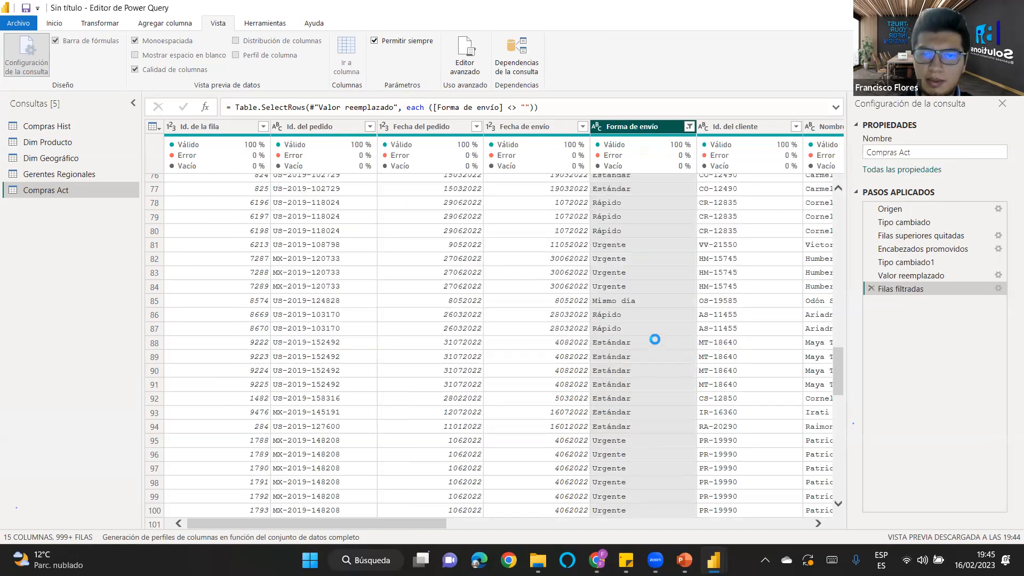
Replace "R$pido" with "Rápido" in the Forma de envío column.
{"action": "right_click", "coordinate": [613, 297]}
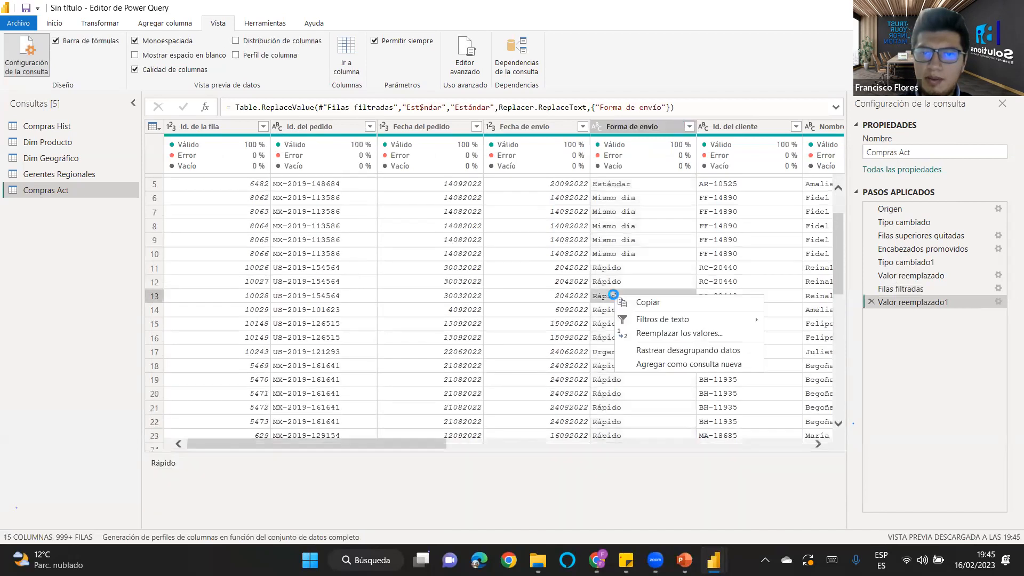
{"action": "left_click", "coordinate": [192, 463]}
{"action": "left_click_drag", "start_coordinate": [192, 463], "coordinate": [140, 462]}
{"action": "key", "text": "ctrl+c"}
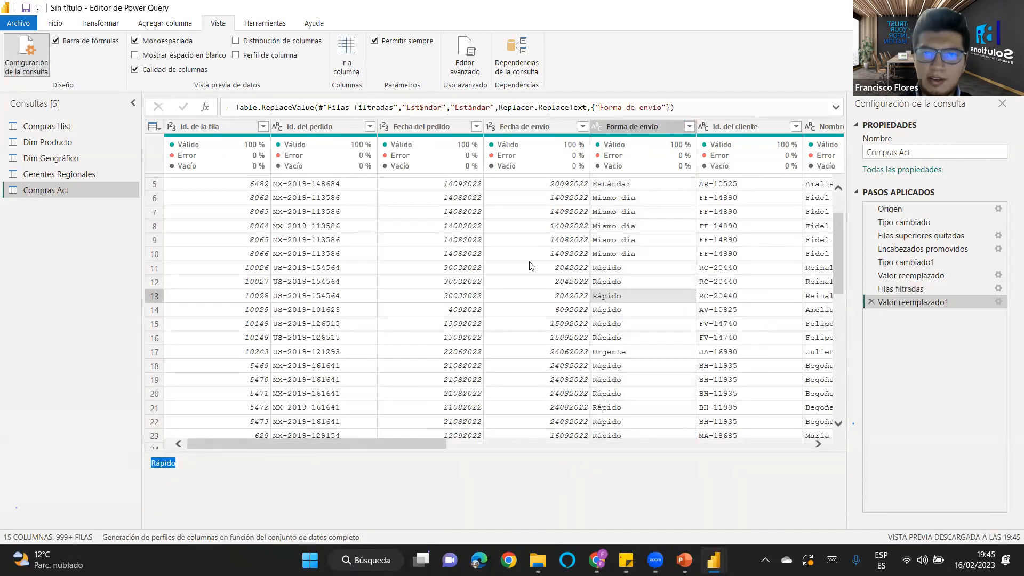
{"action": "right_click", "coordinate": [641, 127]}
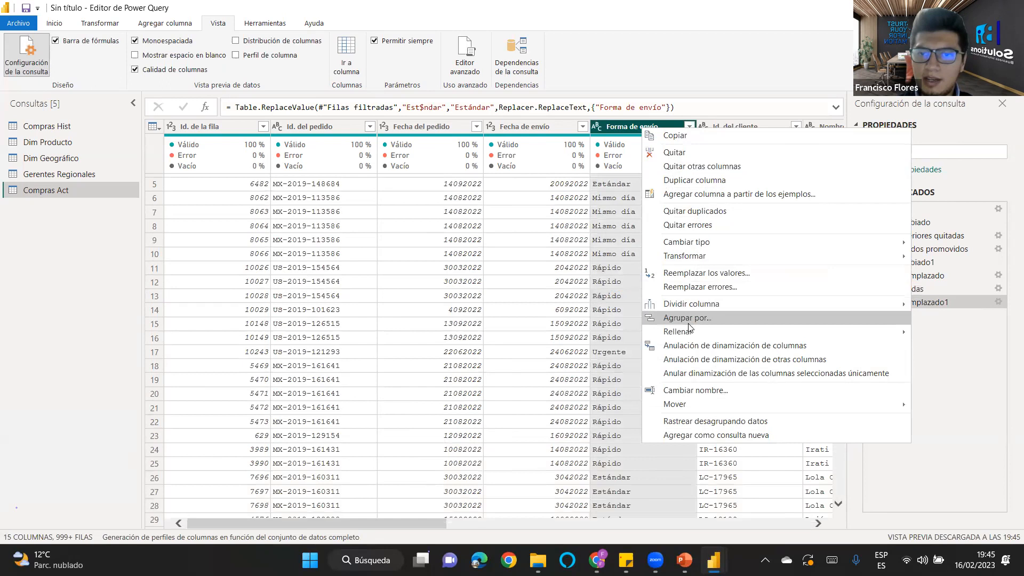
{"action": "left_click", "coordinate": [693, 273]}
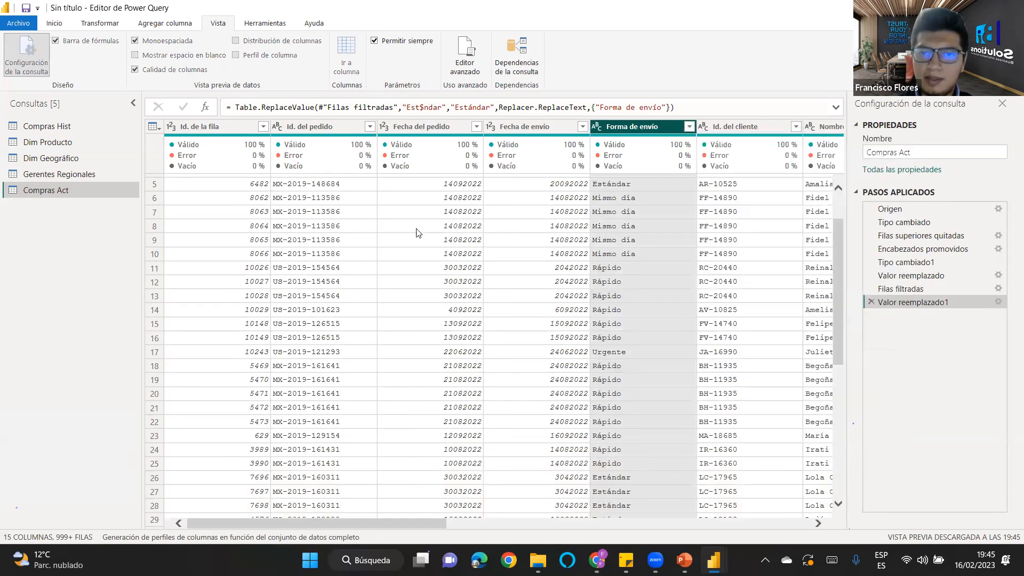
{"action": "left_click", "coordinate": [361, 279]}
{"action": "key", "text": "ctrl+v"}
{"action": "left_click", "coordinate": [341, 255]}
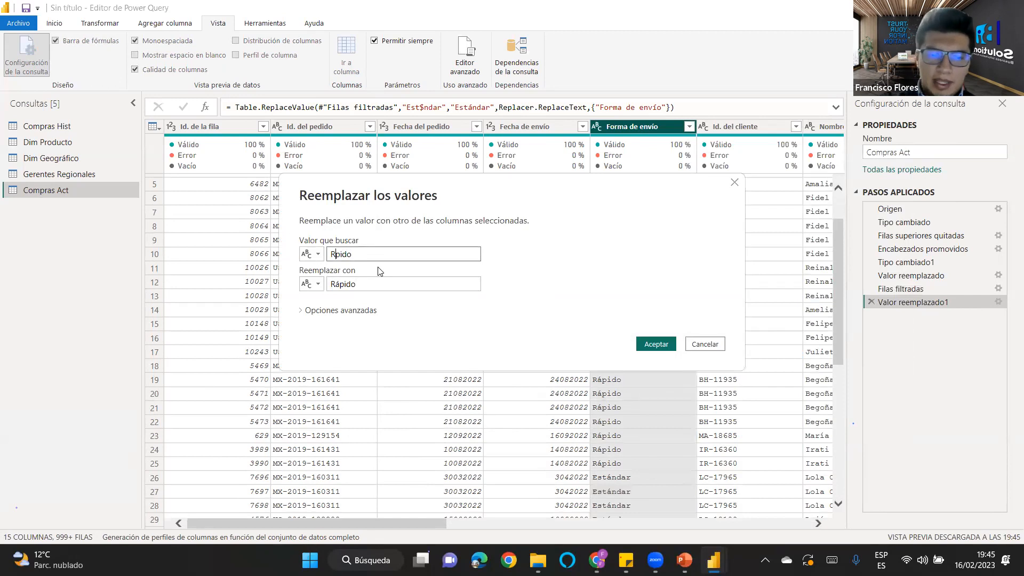
{"action": "left_click", "coordinate": [654, 344]}
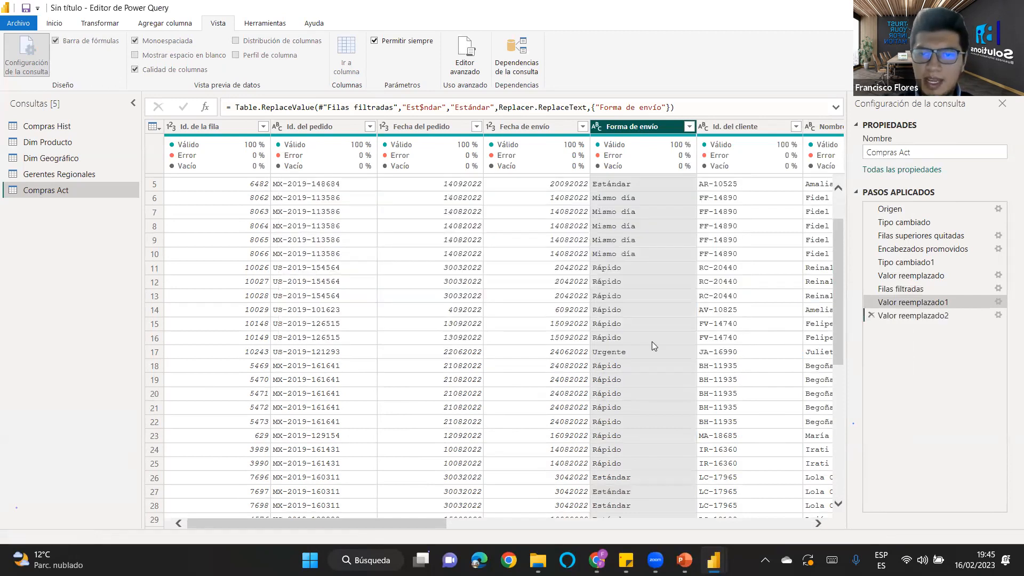
Start a new column from examples based only on Fecha del pedido and name it Fecha Pedido.
{"action": "left_click_drag", "start_coordinate": [431, 525], "coordinate": [238, 466]}
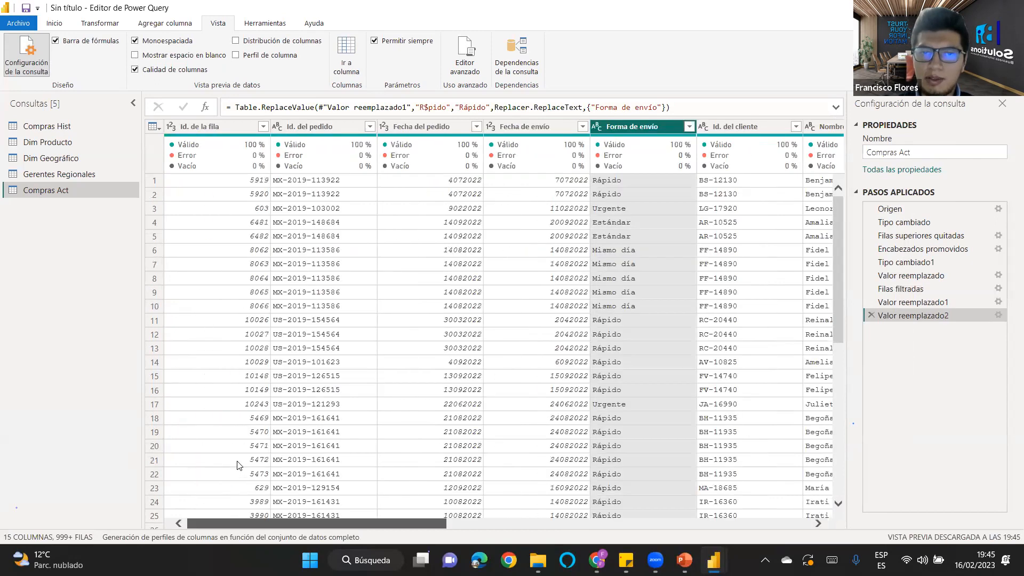
{"action": "left_click", "coordinate": [406, 127]}
{"action": "left_click", "coordinate": [96, 24]}
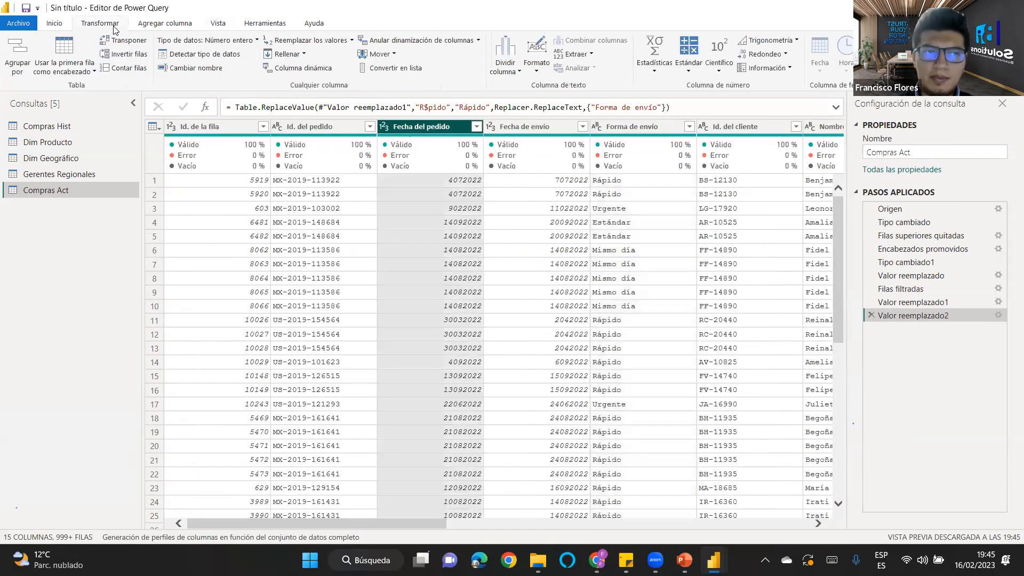
{"action": "left_click", "coordinate": [157, 24]}
{"action": "left_click", "coordinate": [42, 67]}
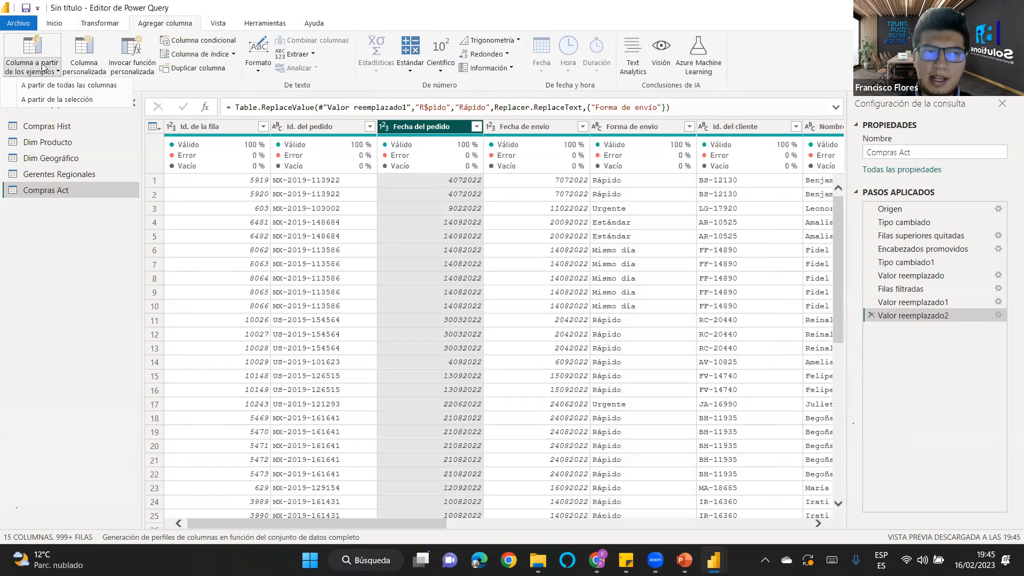
{"action": "left_click", "coordinate": [70, 100]}
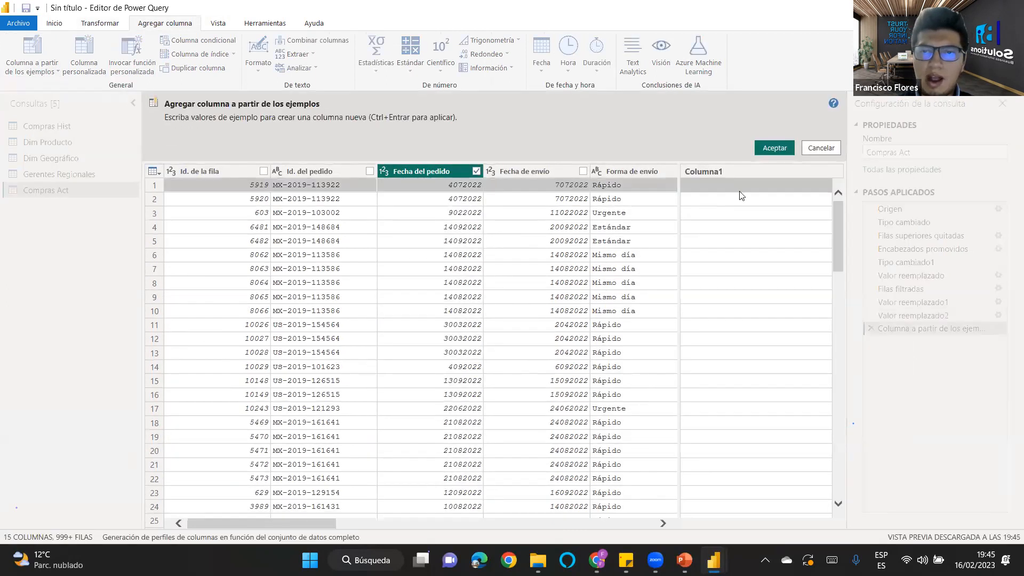
{"action": "double_click", "coordinate": [731, 172]}
{"action": "type", "text": "Fecha Pedido"}
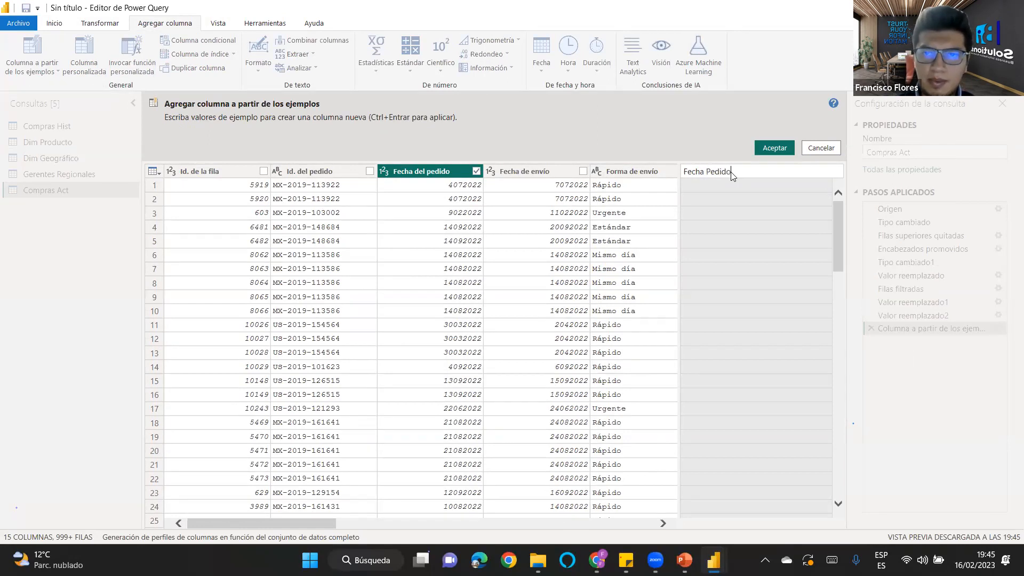
{"action": "key", "text": "Return"}
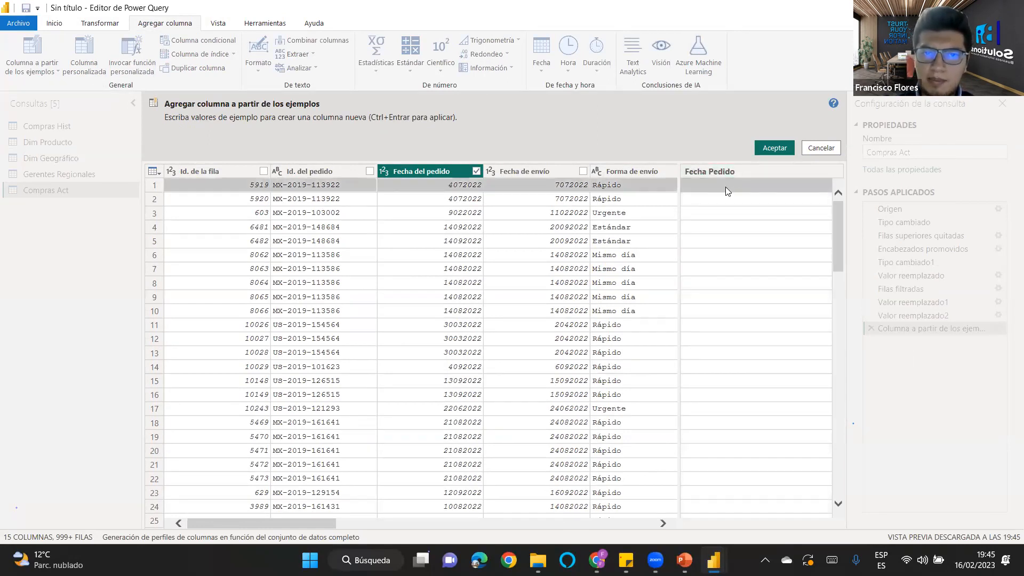
Enter the examples 4/07/2022 for row 1 and 30/03/2022 for row 11, and add the Fecha Pedido column to Compras Act.
{"action": "type", "text": "4/07/2022"}
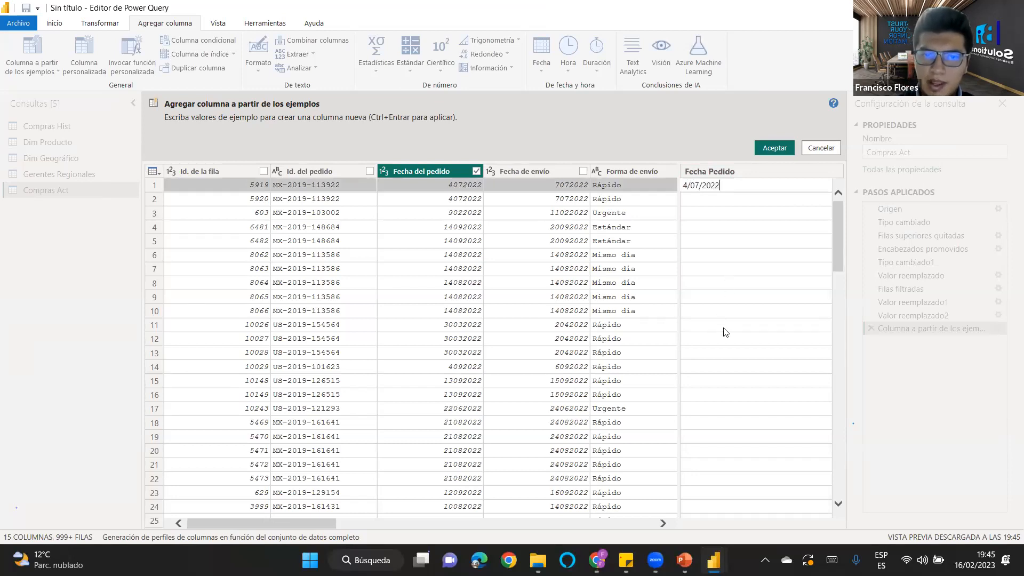
{"action": "left_click", "coordinate": [724, 327]}
{"action": "type", "text": "30/03/2022"}
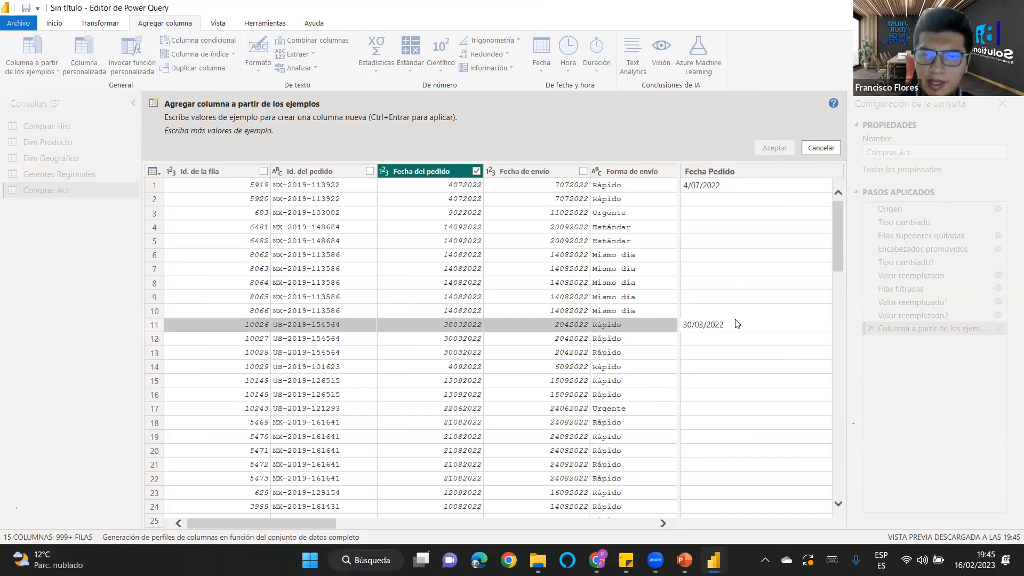
{"action": "key", "text": "Return"}
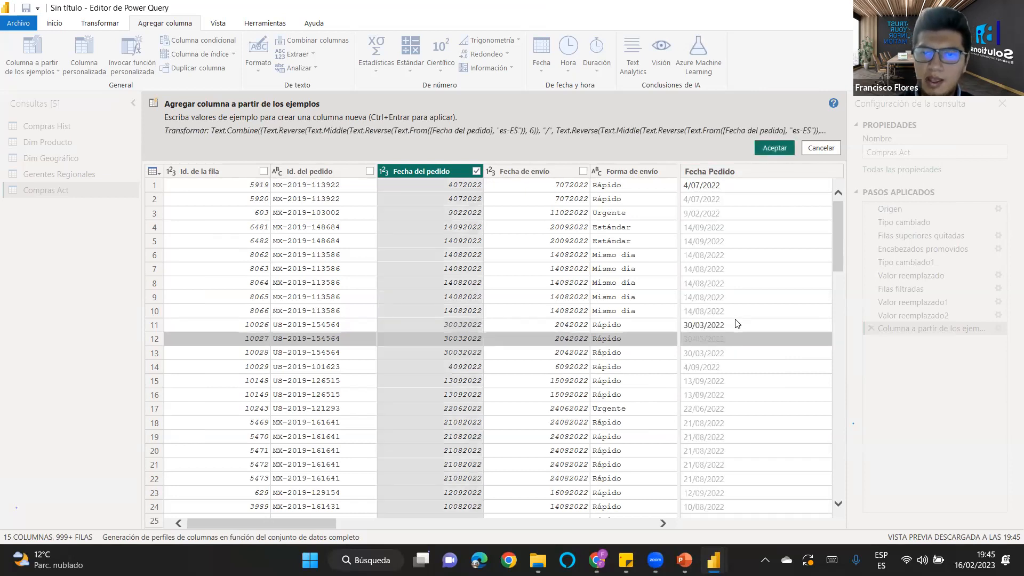
{"action": "left_click", "coordinate": [775, 148]}
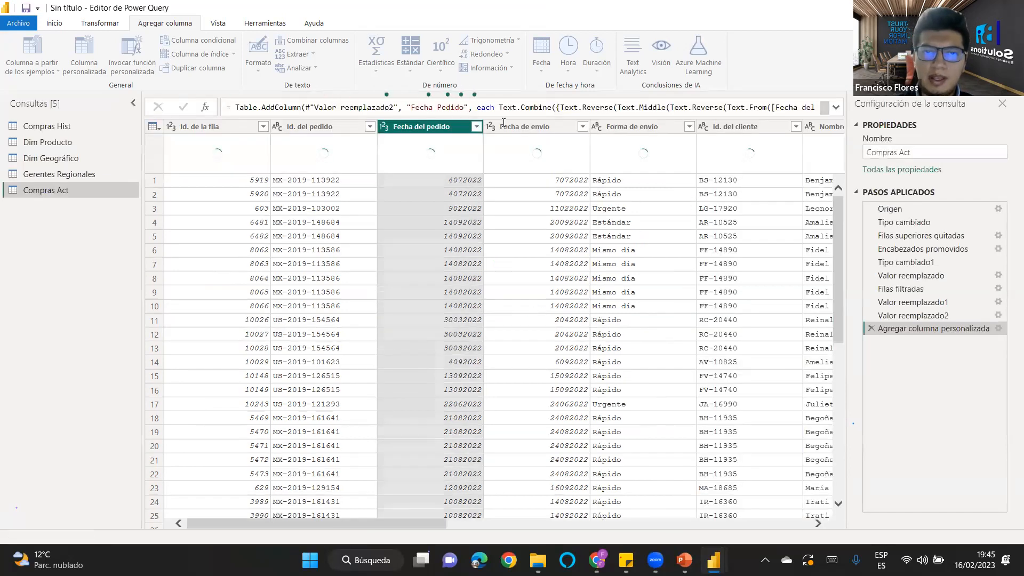
{"action": "left_click_drag", "start_coordinate": [583, 525], "coordinate": [88, 476]}
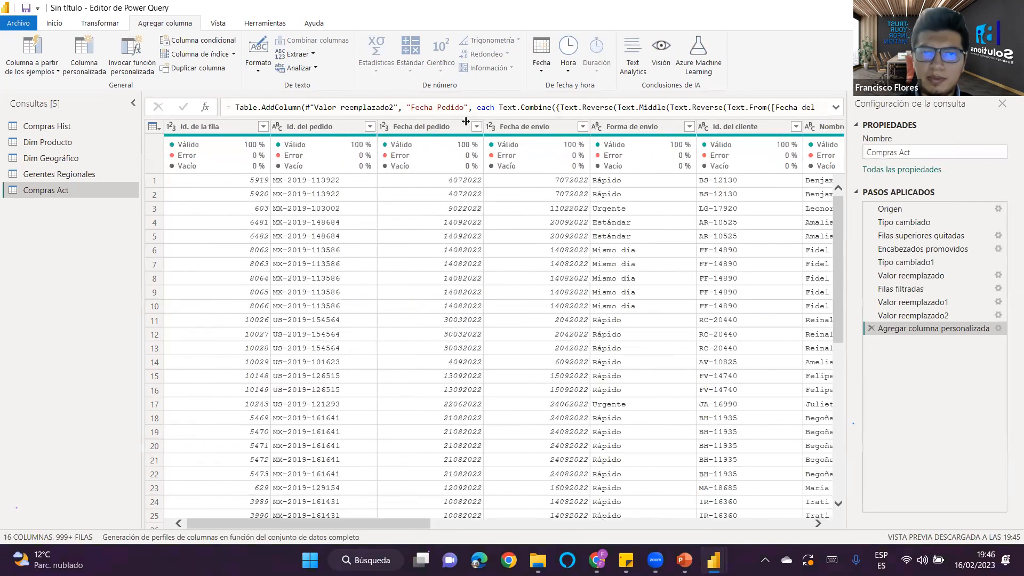
Start a new column from examples based only on the Fecha de envío column and edit its default name.
{"action": "left_click", "coordinate": [525, 126]}
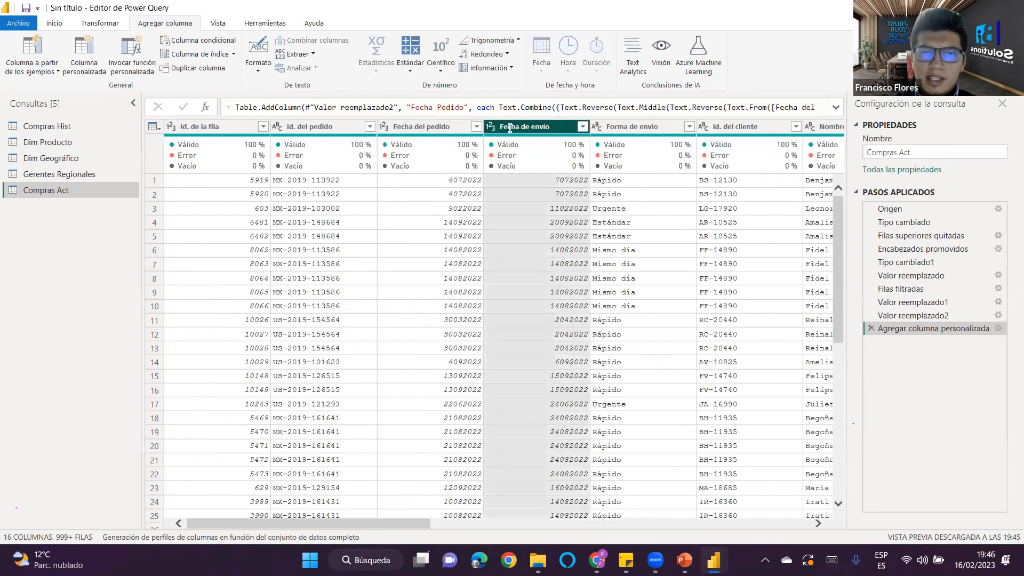
{"action": "left_click", "coordinate": [32, 69]}
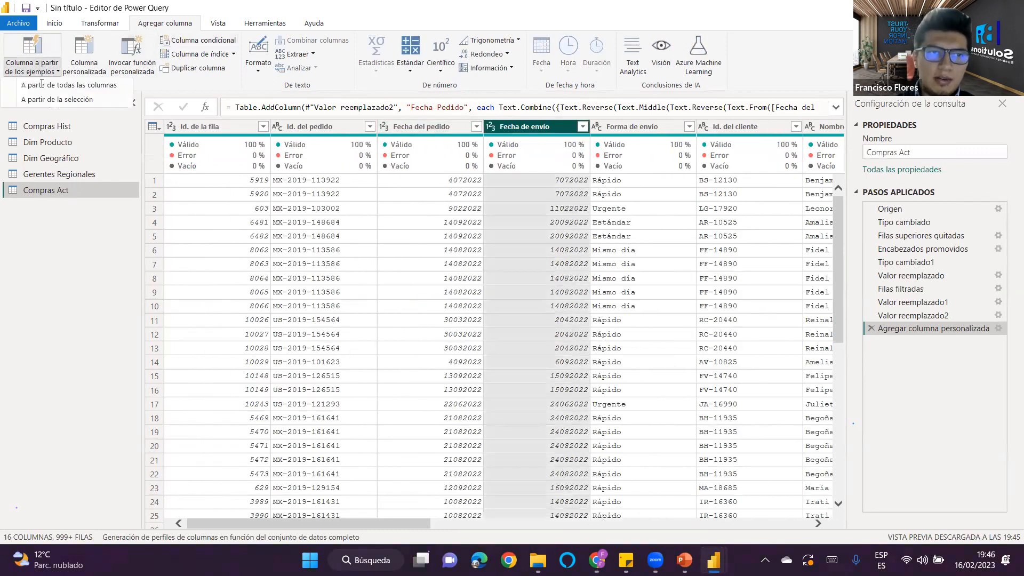
{"action": "left_click", "coordinate": [65, 87]}
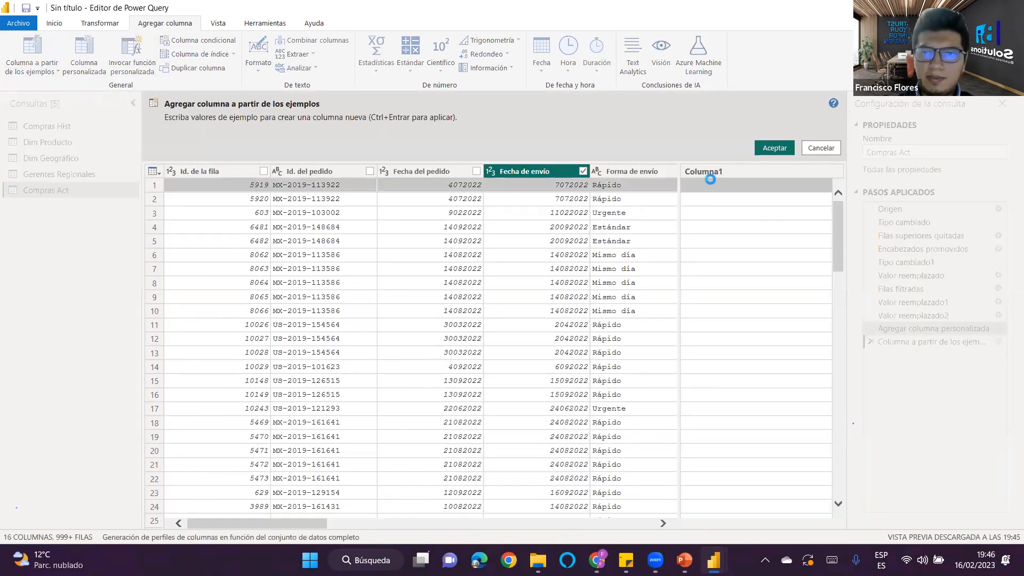
{"action": "double_click", "coordinate": [715, 172]}
{"action": "type", "text": "Fec"}
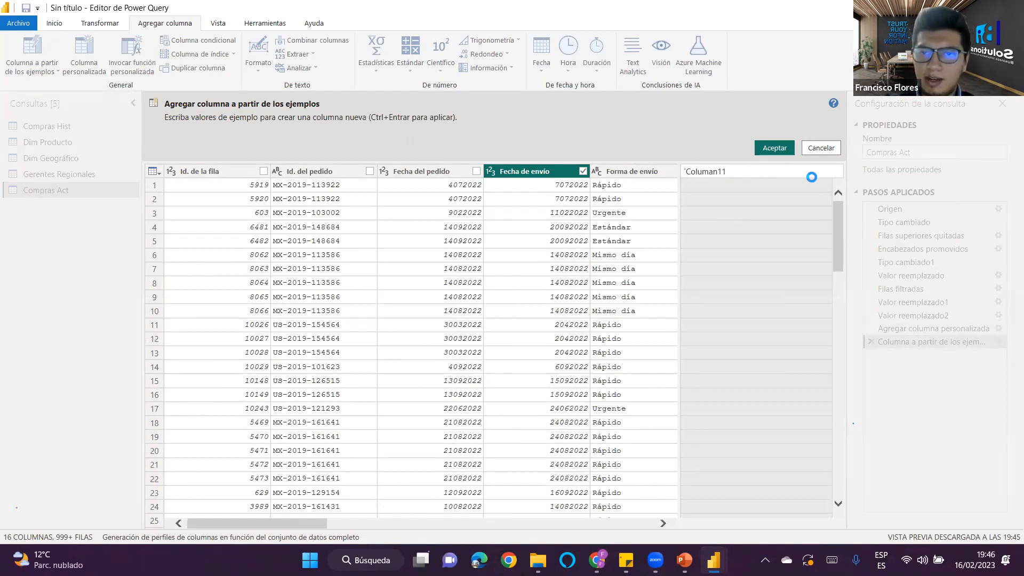
Enter the example dates 7/07/2022 for row 1 and 14/08/2022 for row 10 in the new column.
{"action": "left_click", "coordinate": [711, 186]}
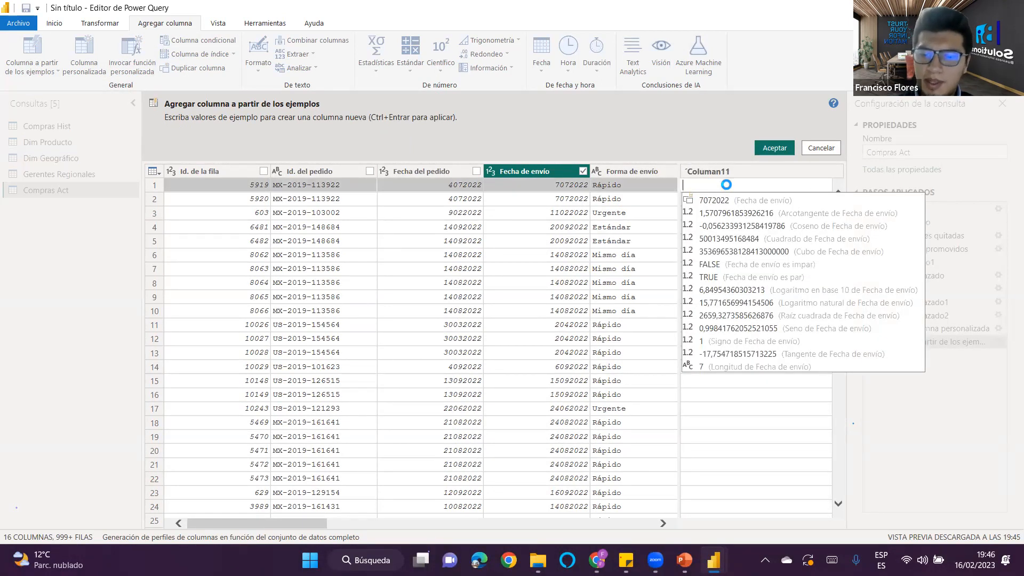
{"action": "type", "text": "7/07/2022"}
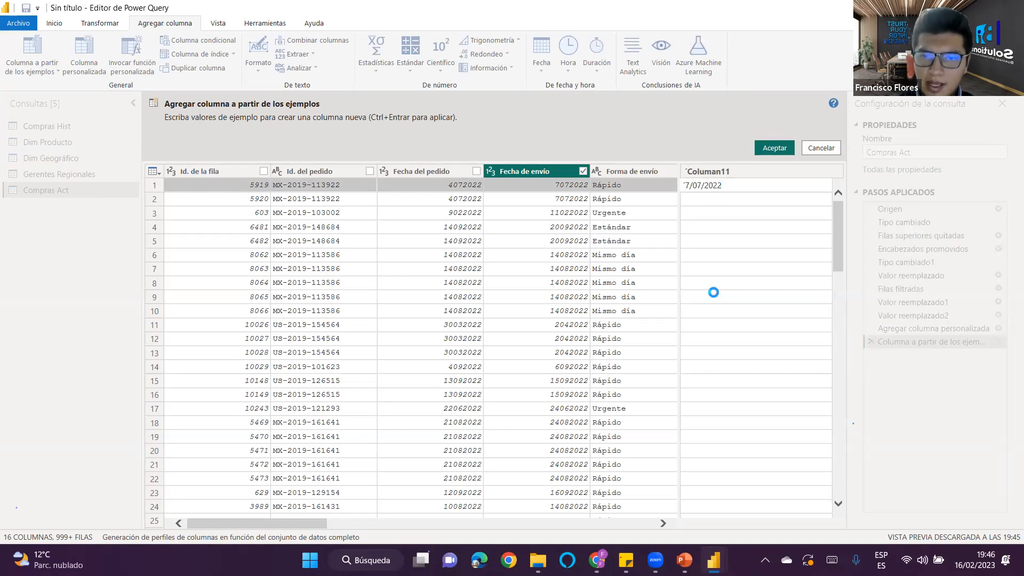
{"action": "left_click", "coordinate": [705, 312]}
{"action": "type", "text": "14/08/2022"}
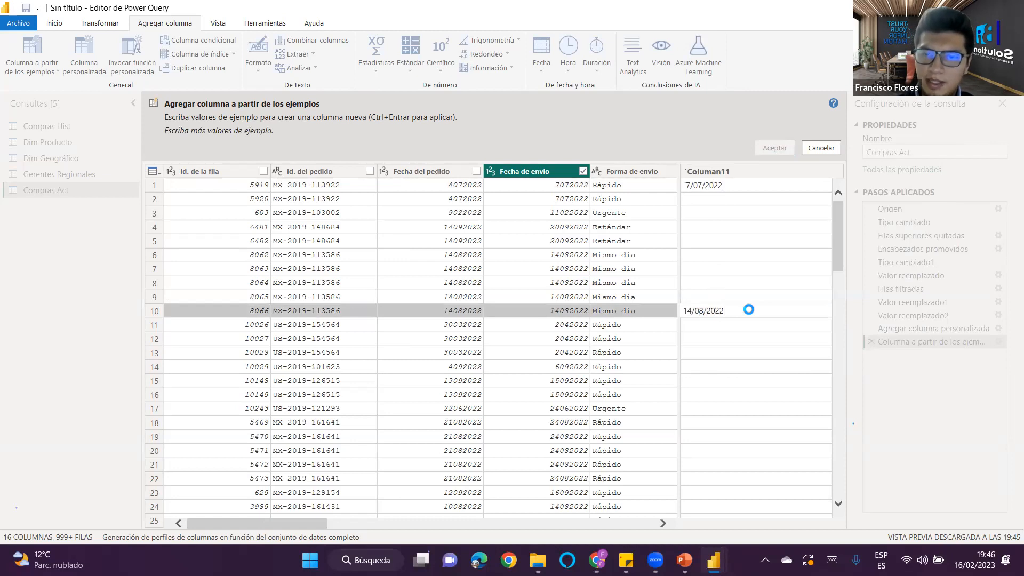
{"action": "key", "text": "Return"}
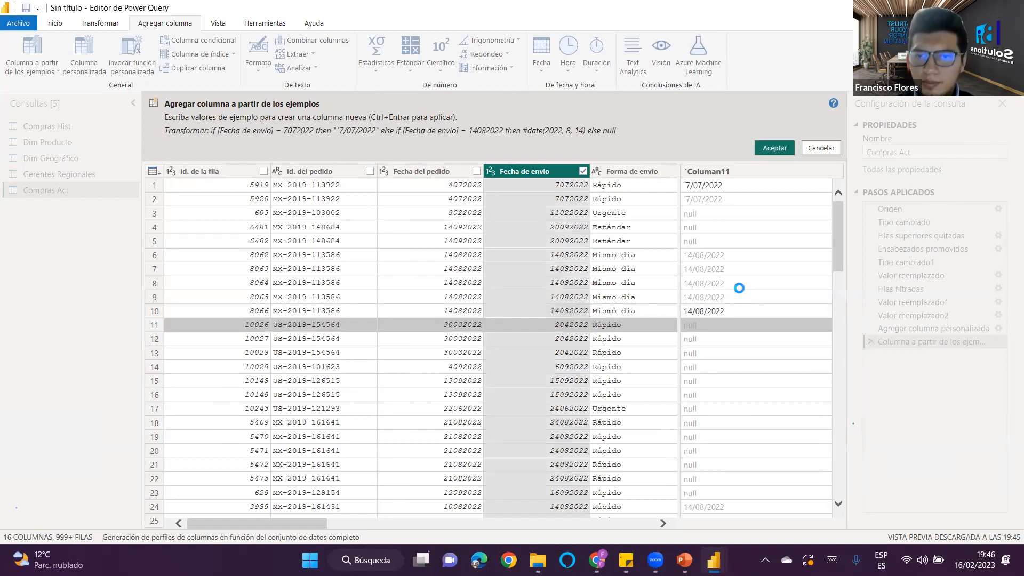
Remove the stray accent before the row 1 example so it reads 7/07/2022, and add the column to Compras Act.
{"action": "left_click", "coordinate": [688, 186]}
{"action": "double_click", "coordinate": [687, 185]}
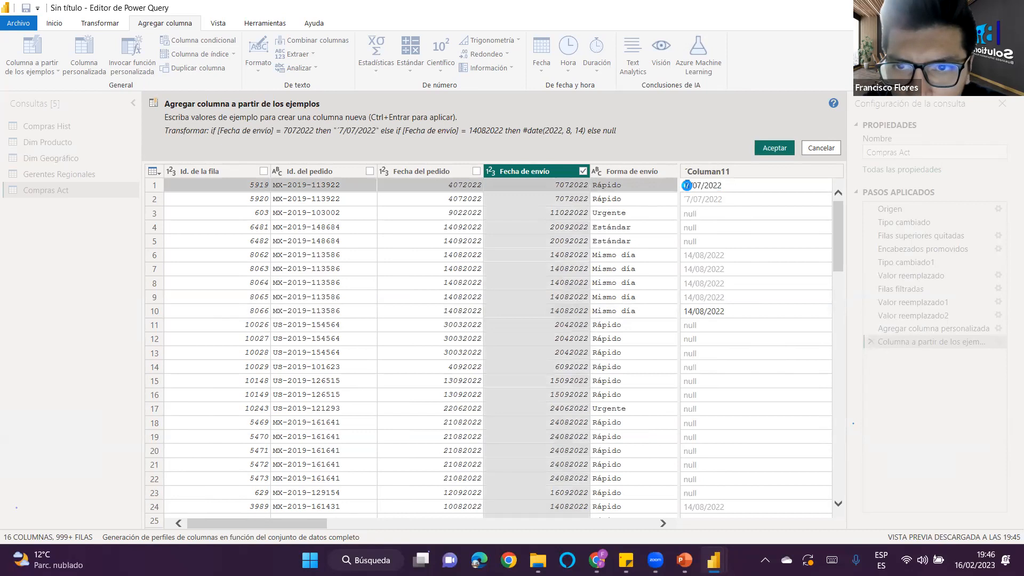
{"action": "key", "text": "BackSpace"}
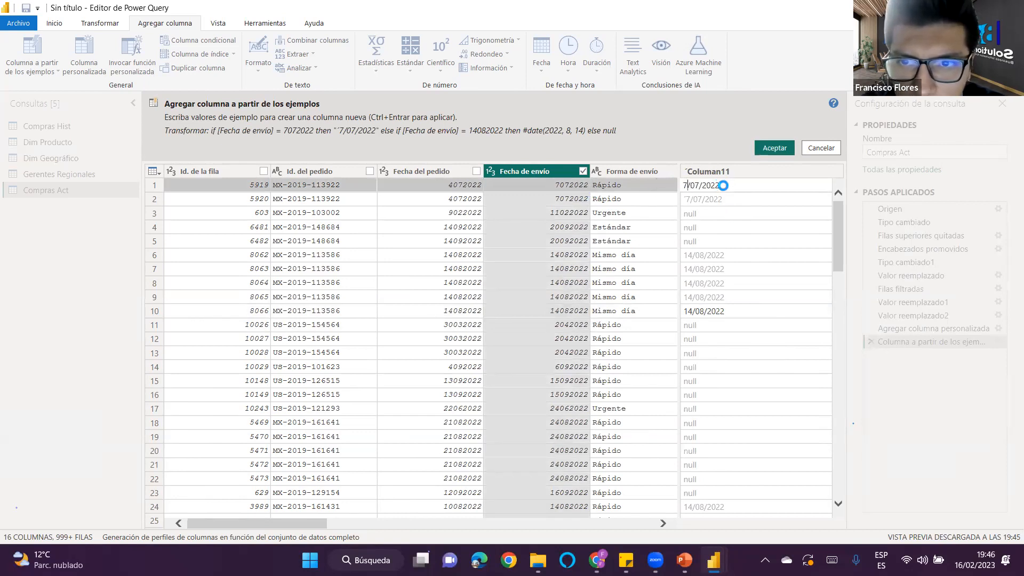
{"action": "left_click", "coordinate": [720, 313]}
{"action": "left_click", "coordinate": [774, 148]}
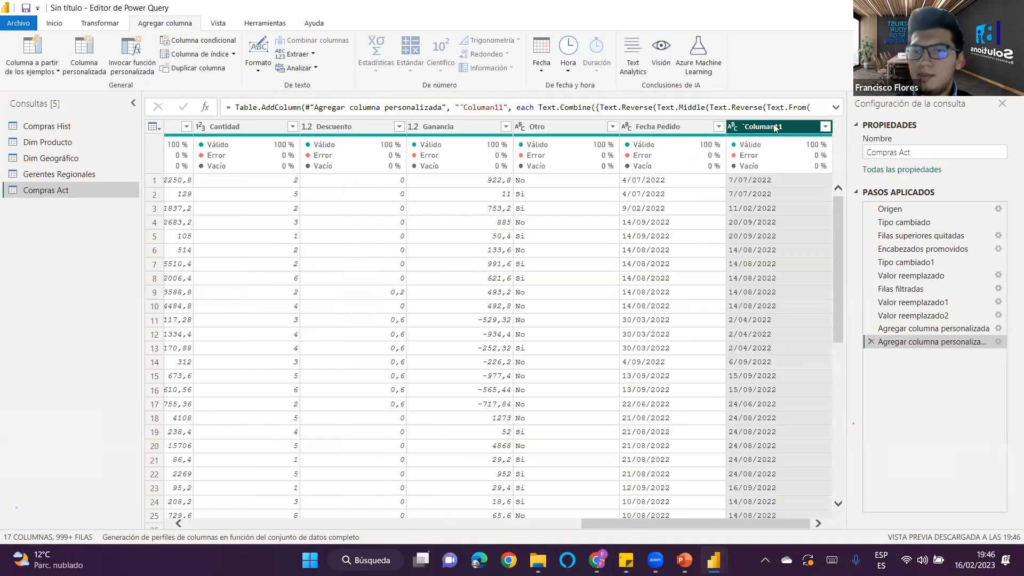
Replace the added shipping date column's name text with Fecha Envío in the step's formula.
{"action": "double_click", "coordinate": [776, 126]}
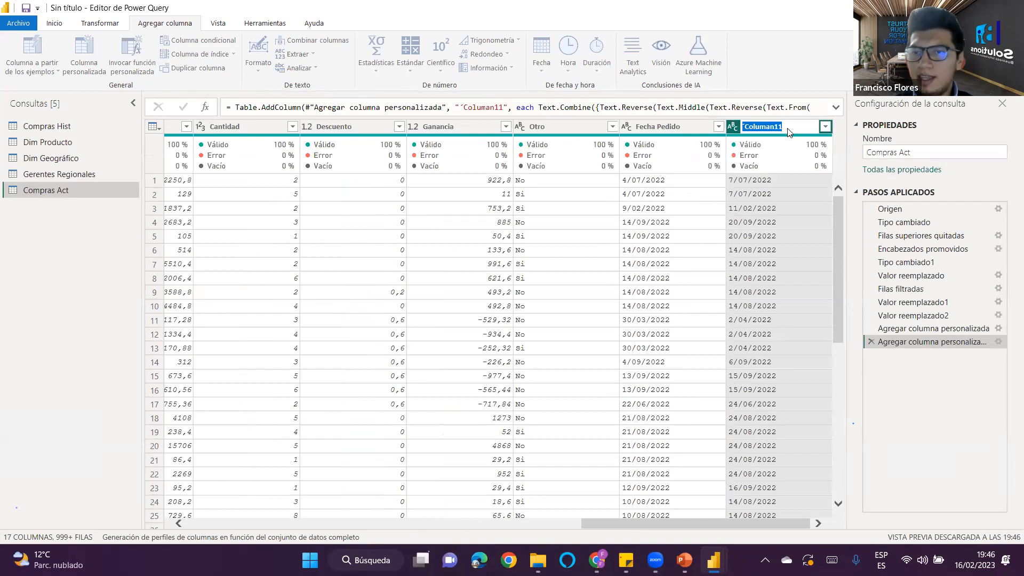
{"action": "left_click", "coordinate": [935, 387]}
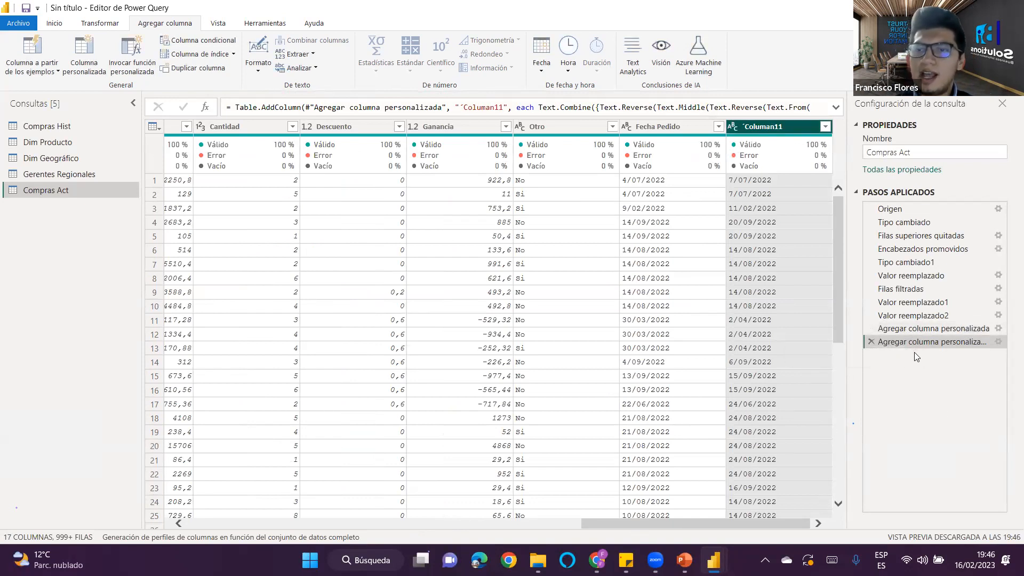
{"action": "left_click", "coordinate": [836, 108]}
{"action": "key", "text": "ctrl+a"}
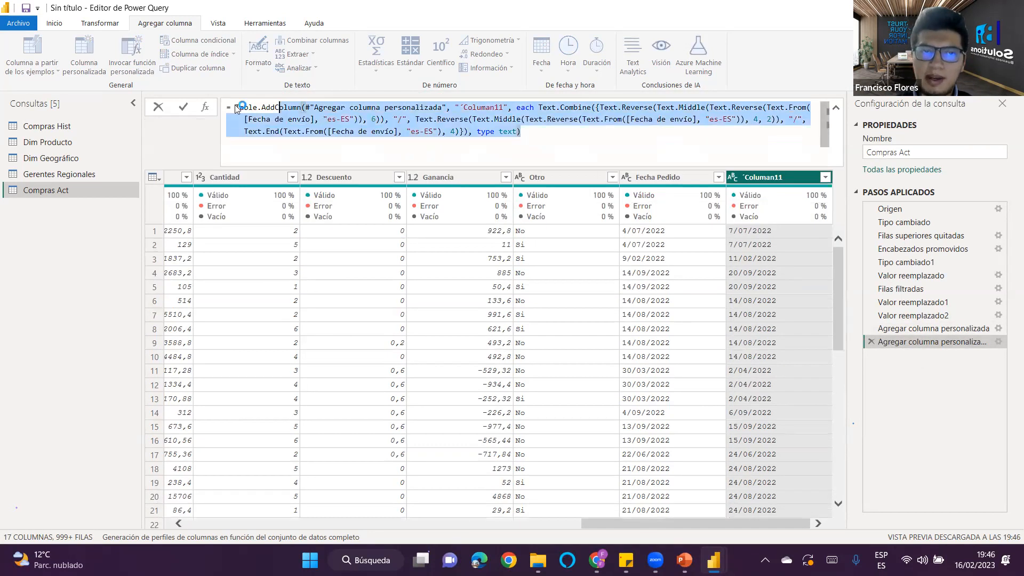
{"action": "left_click", "coordinate": [502, 107]}
{"action": "key", "text": "BackSpace"}
{"action": "key", "text": "BackSpace"}
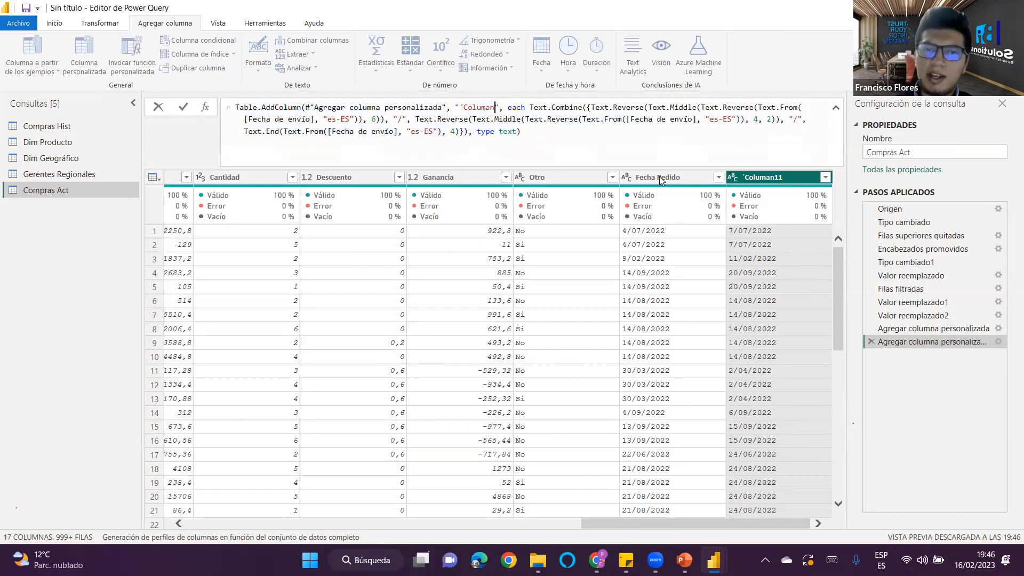
{"action": "key", "text": "BackSpace"}
{"action": "key", "text": "BackSpace"}
{"action": "key", "text": "BackSpace"}
{"action": "key", "text": "BackSpace"}
{"action": "key", "text": "BackSpace"}
{"action": "key", "text": "BackSpace"}
{"action": "key", "text": "BackSpace"}
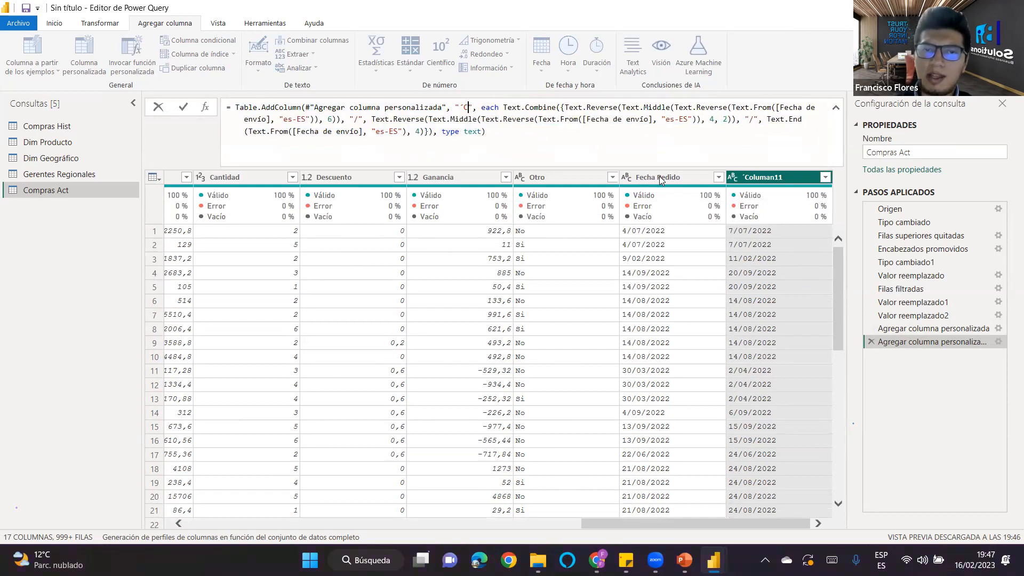
{"action": "type", "text": "Fecha En"}
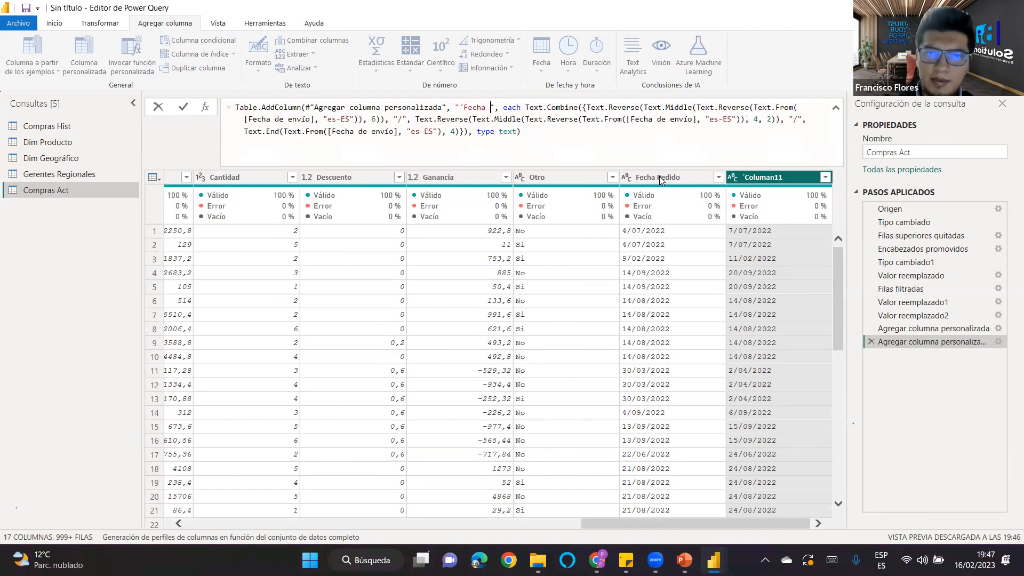
{"action": "type", "text": "vío"}
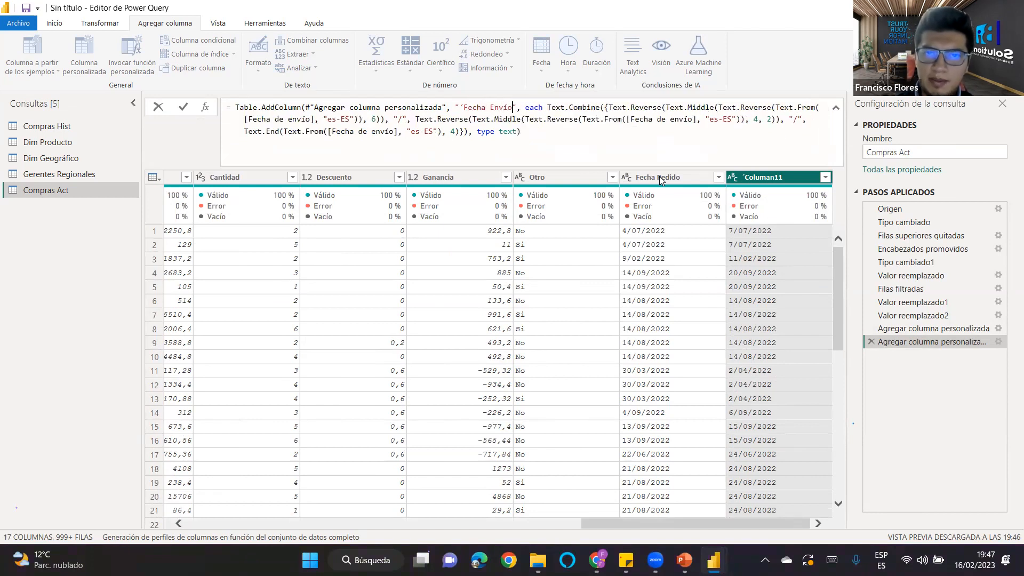
{"action": "key", "text": "Return"}
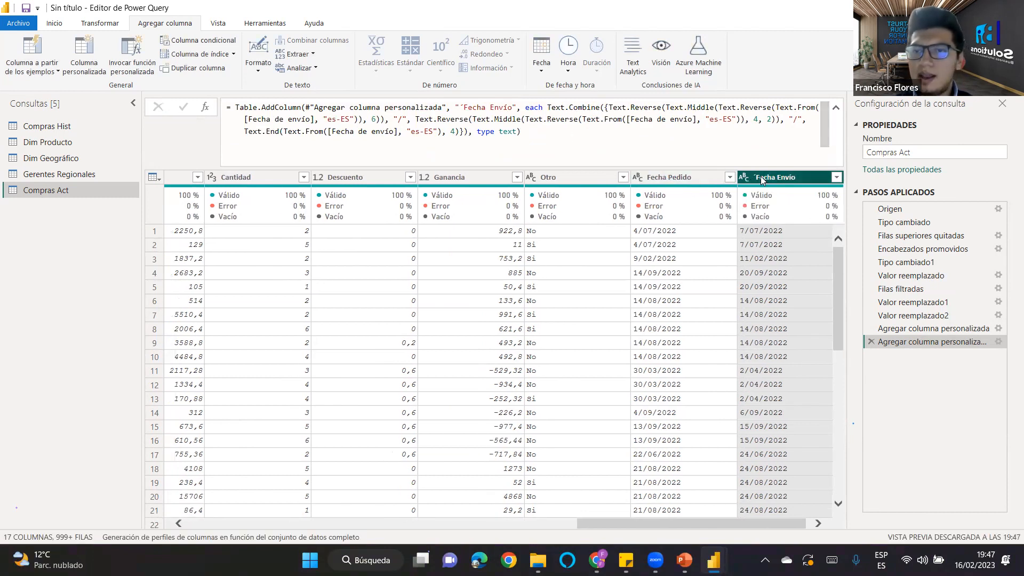
Delete the stray accent before Fecha Envío in the formula so the column name is clean.
{"action": "left_click", "coordinate": [463, 109]}
{"action": "key", "text": "BackSpace"}
{"action": "key", "text": "Return"}
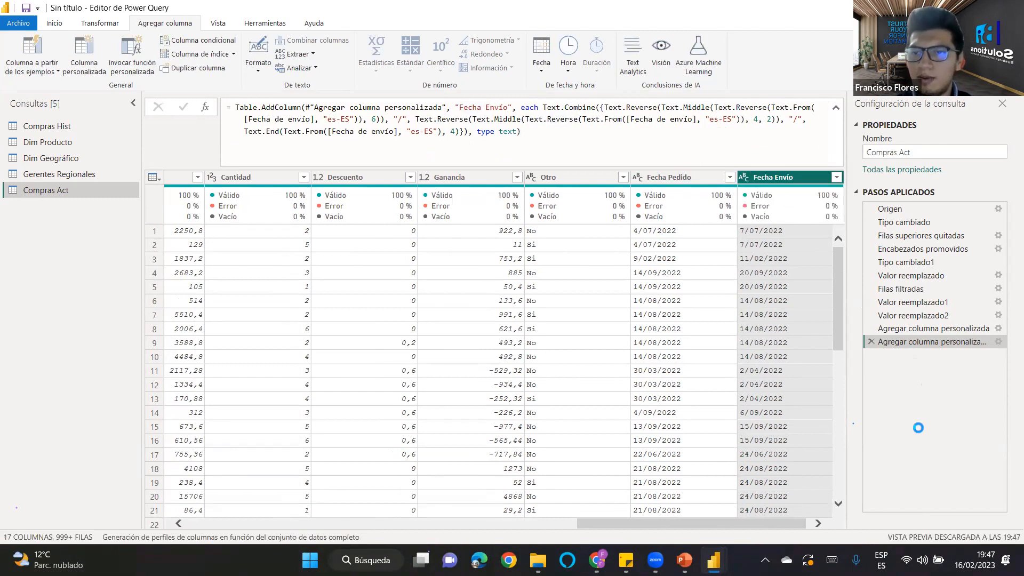
{"action": "left_click", "coordinate": [835, 107]}
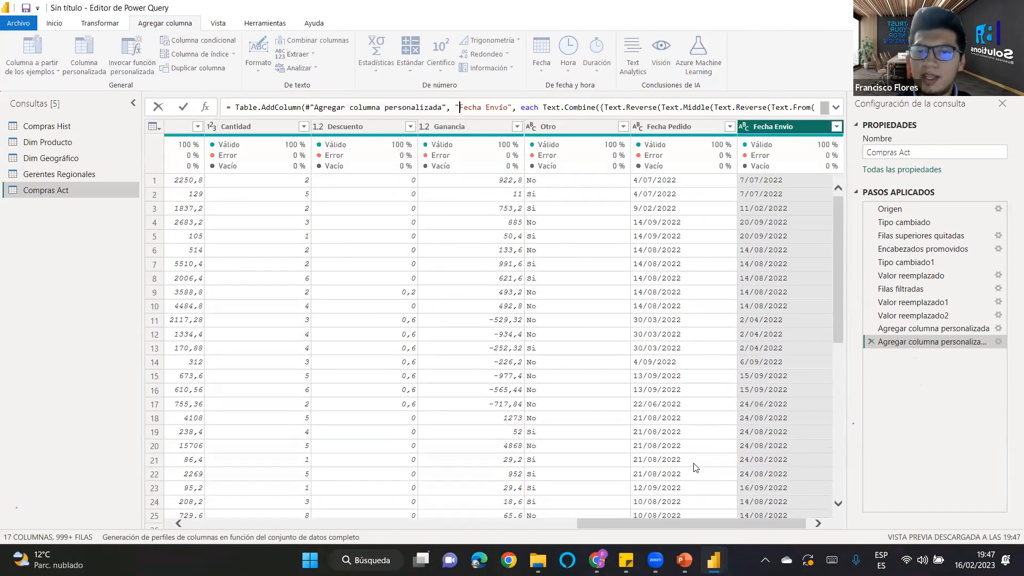
Remove the original Fecha del pedido and Fecha de envío columns from Compras Act.
{"action": "left_click_drag", "start_coordinate": [649, 522], "coordinate": [94, 460]}
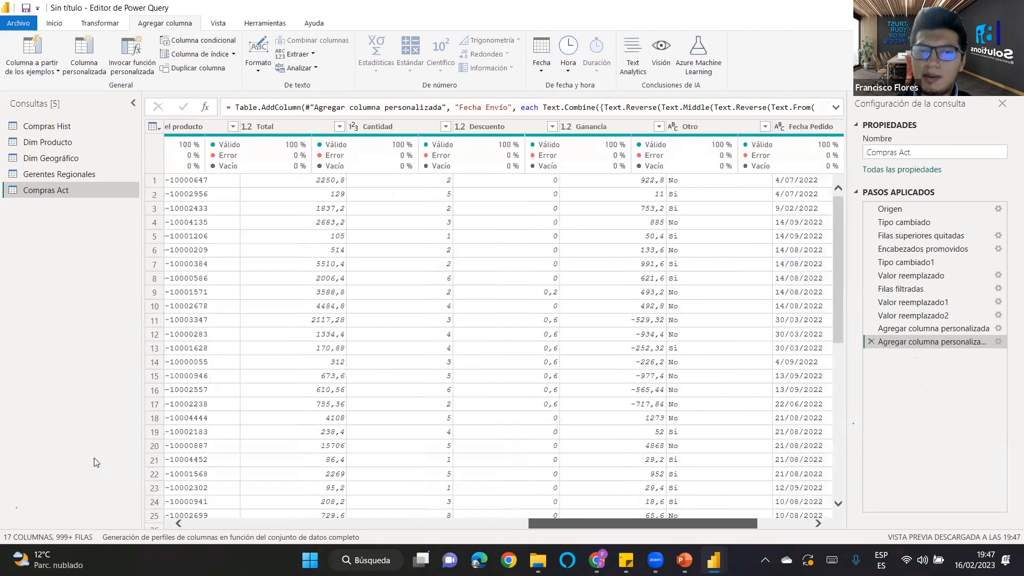
{"action": "left_click", "coordinate": [336, 128]}
{"action": "left_click", "coordinate": [404, 131]}
{"action": "left_click", "coordinate": [525, 126], "text": "ctrl"}
{"action": "right_click", "coordinate": [526, 127]}
{"action": "left_click", "coordinate": [574, 281]}
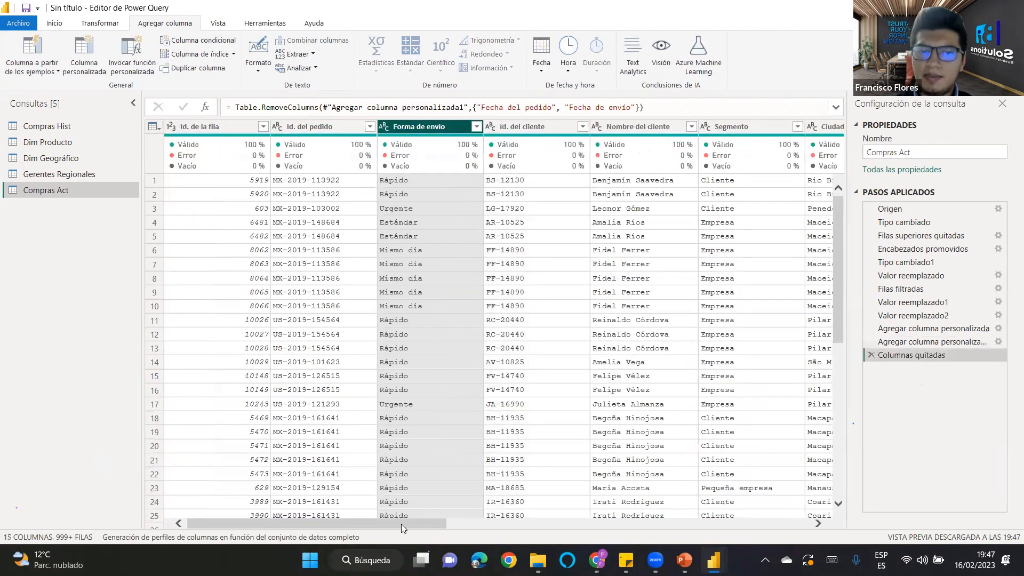
Change the data type of the Fecha Pedido and Fecha Envío columns to Fecha.
{"action": "left_click_drag", "start_coordinate": [401, 524], "coordinate": [823, 487]}
{"action": "left_click", "coordinate": [657, 127]}
{"action": "left_click", "coordinate": [771, 126], "text": "ctrl"}
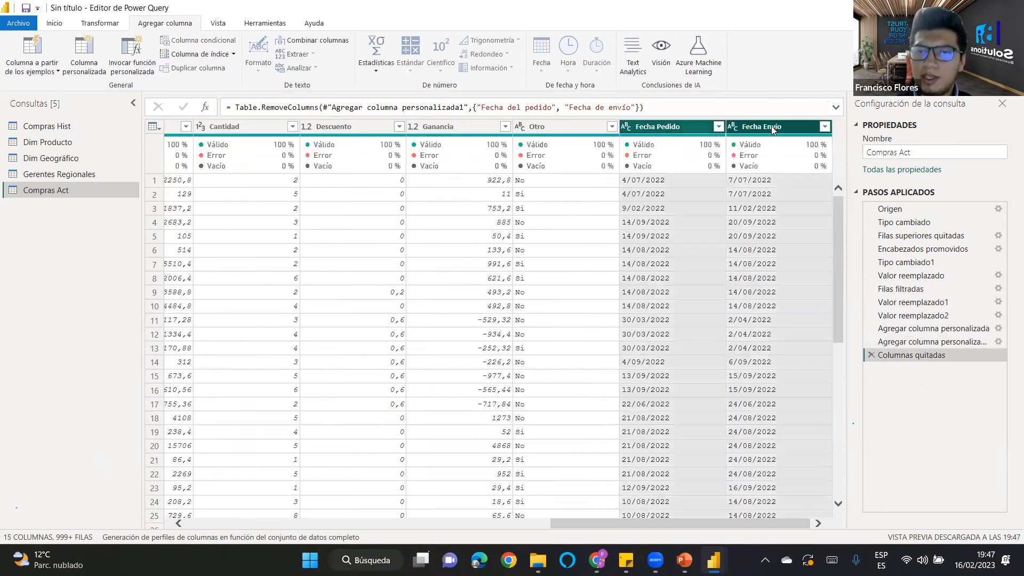
{"action": "right_click", "coordinate": [753, 127]}
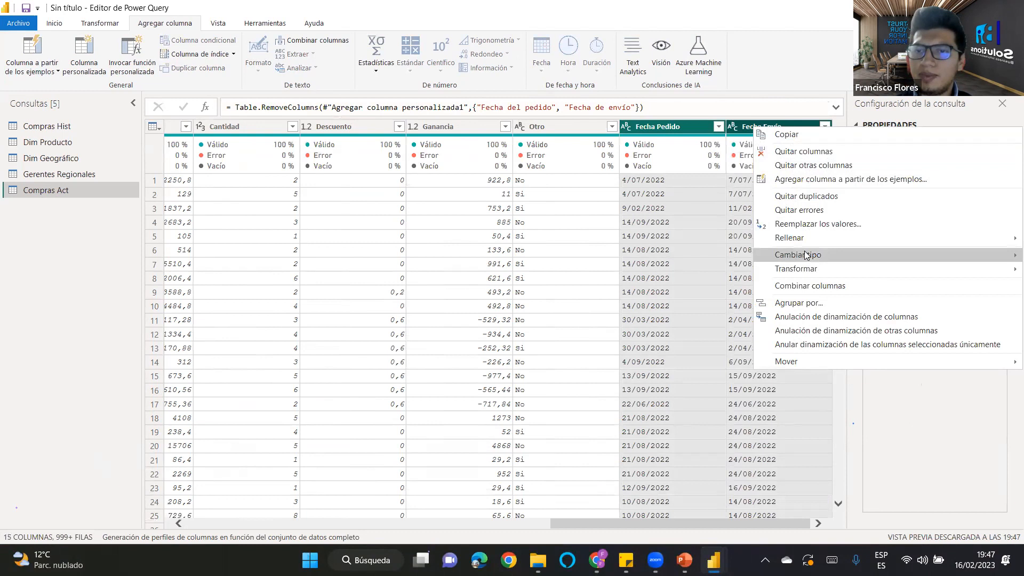
{"action": "mouse_move", "coordinate": [804, 253]}
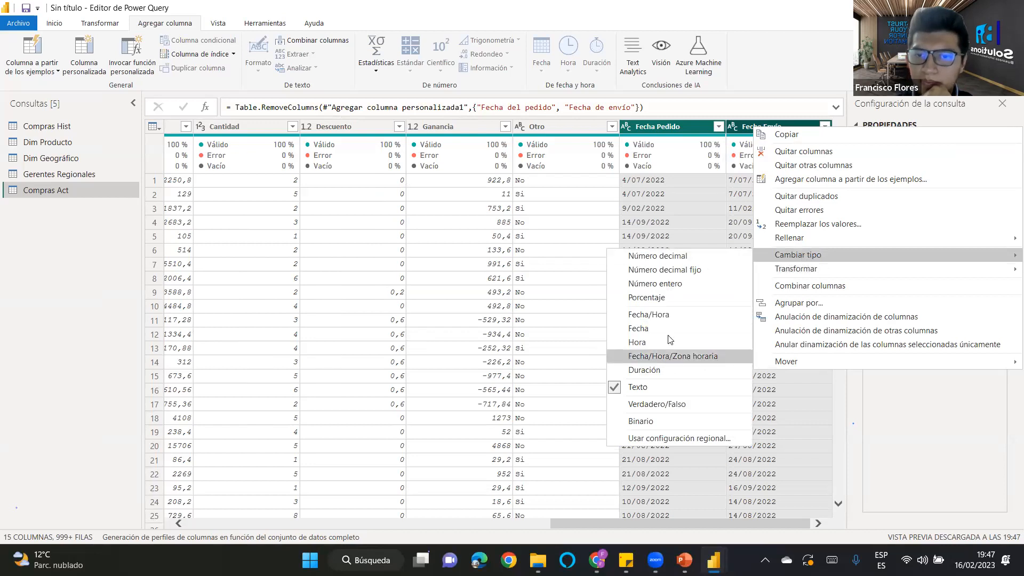
{"action": "left_click", "coordinate": [656, 329]}
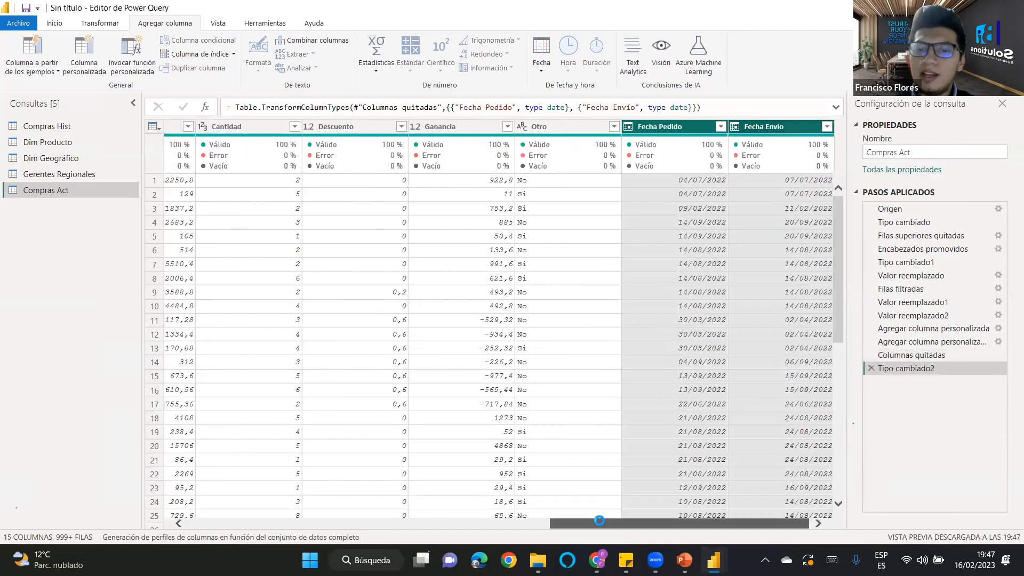
{"action": "left_click_drag", "start_coordinate": [598, 522], "coordinate": [201, 505]}
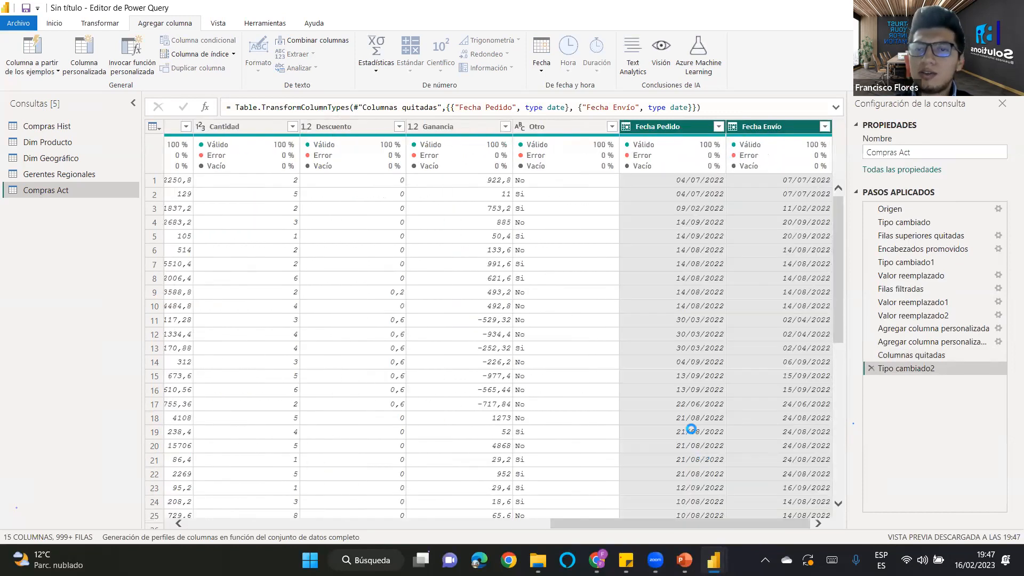
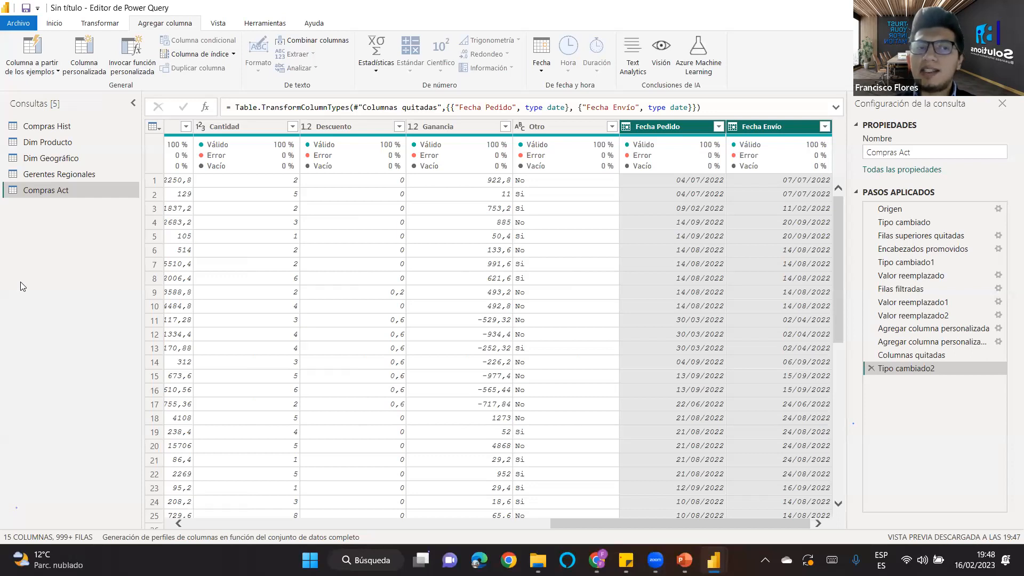
Append Compras Hist to Compras Act as a new query, with Compras Act as the first table.
{"action": "left_click", "coordinate": [55, 23]}
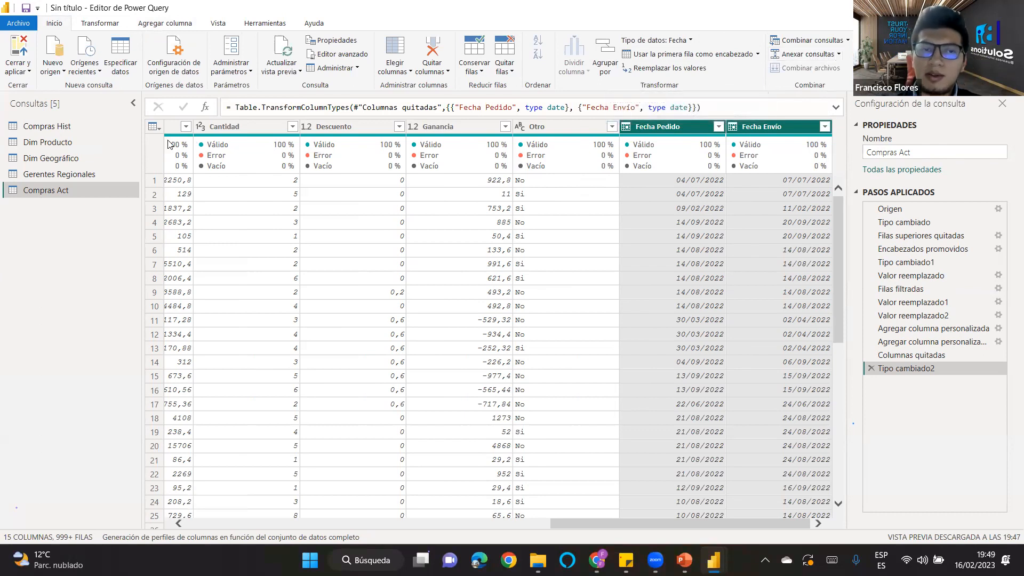
{"action": "left_click", "coordinate": [57, 129]}
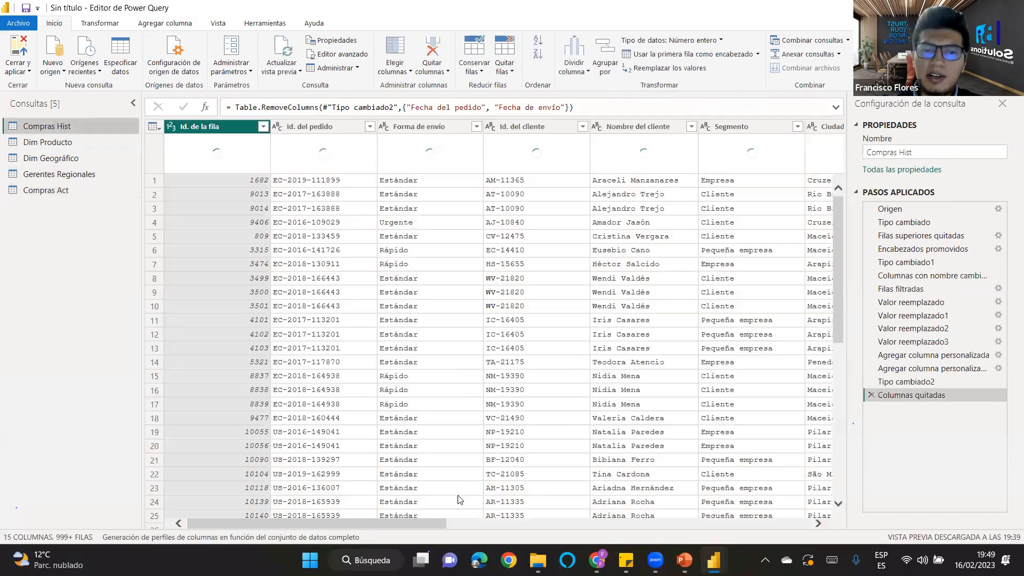
{"action": "left_click", "coordinate": [100, 191]}
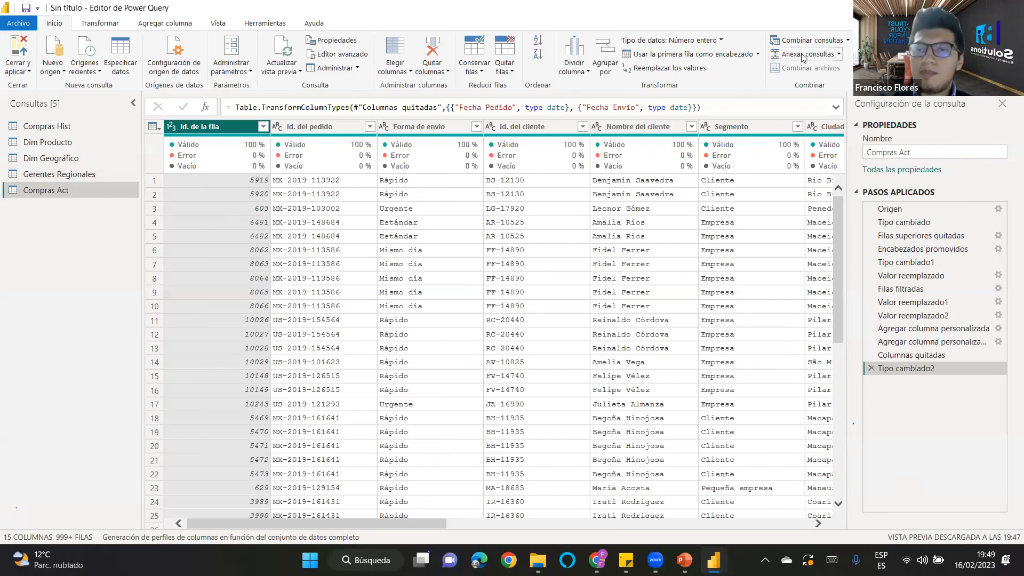
{"action": "left_click", "coordinate": [838, 55]}
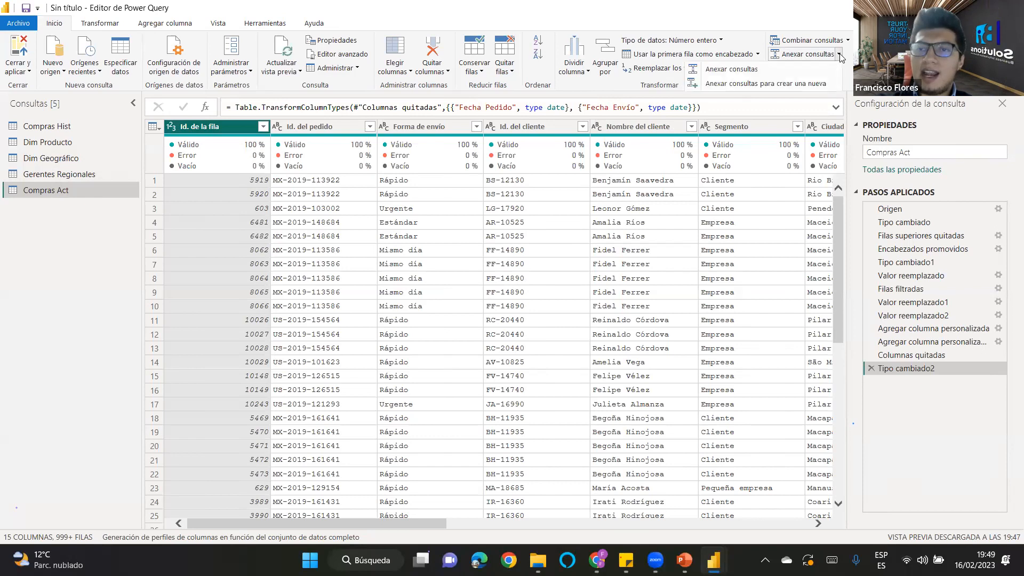
{"action": "left_click", "coordinate": [750, 72]}
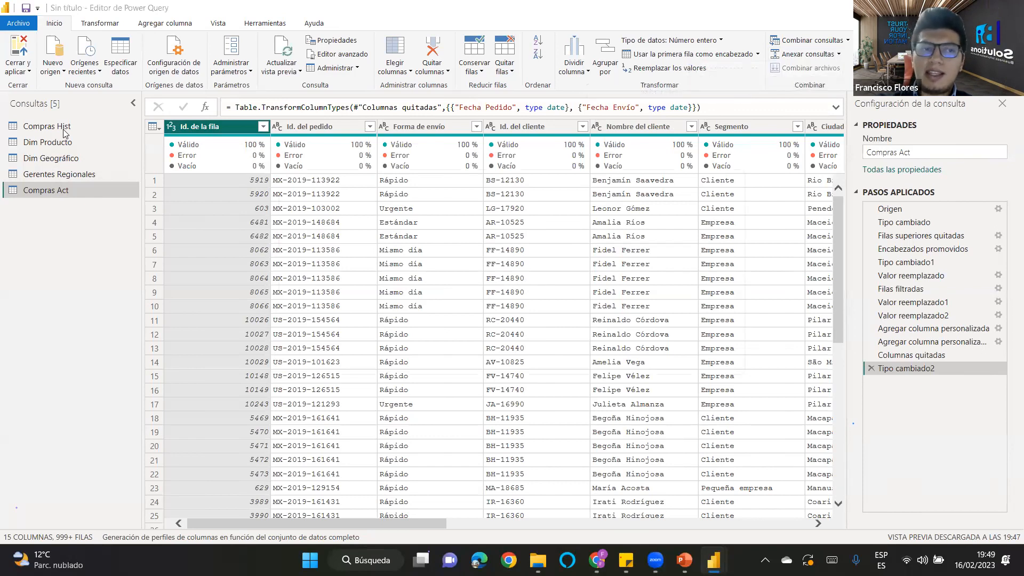
{"action": "left_click", "coordinate": [356, 311]}
{"action": "left_click", "coordinate": [347, 327]}
{"action": "left_click", "coordinate": [654, 348]}
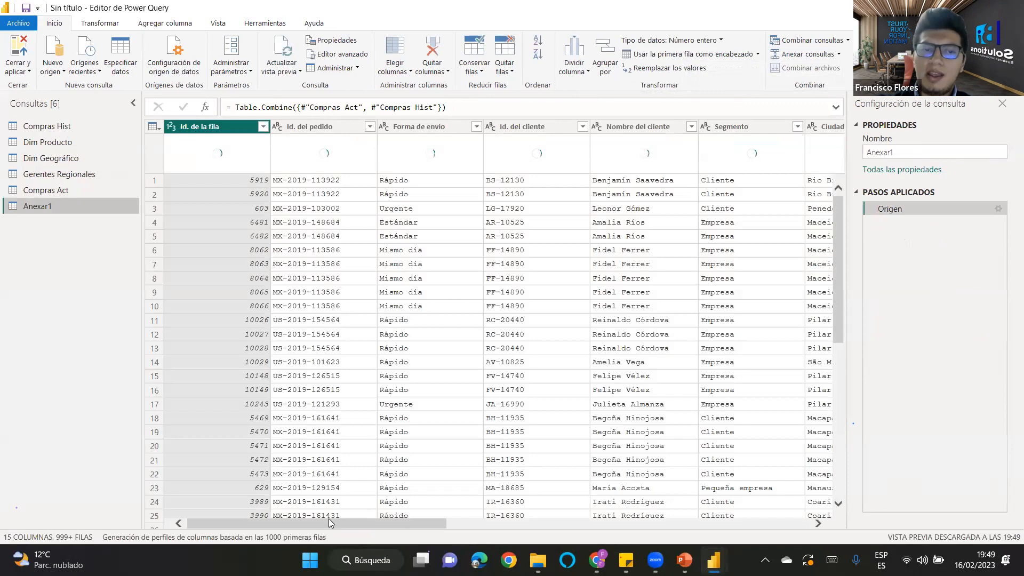
Check the date columns of the appended query and rename the query as Base Compras.
{"action": "left_click_drag", "start_coordinate": [324, 520], "coordinate": [736, 522]}
{"action": "left_click", "coordinate": [719, 127]}
{"action": "mouse_move", "coordinate": [709, 296]}
{"action": "left_mouse_down"}
{"action": "mouse_move", "coordinate": [718, 490]}
{"action": "mouse_move", "coordinate": [712, 288]}
{"action": "left_mouse_up"}
{"action": "left_click", "coordinate": [764, 536]}
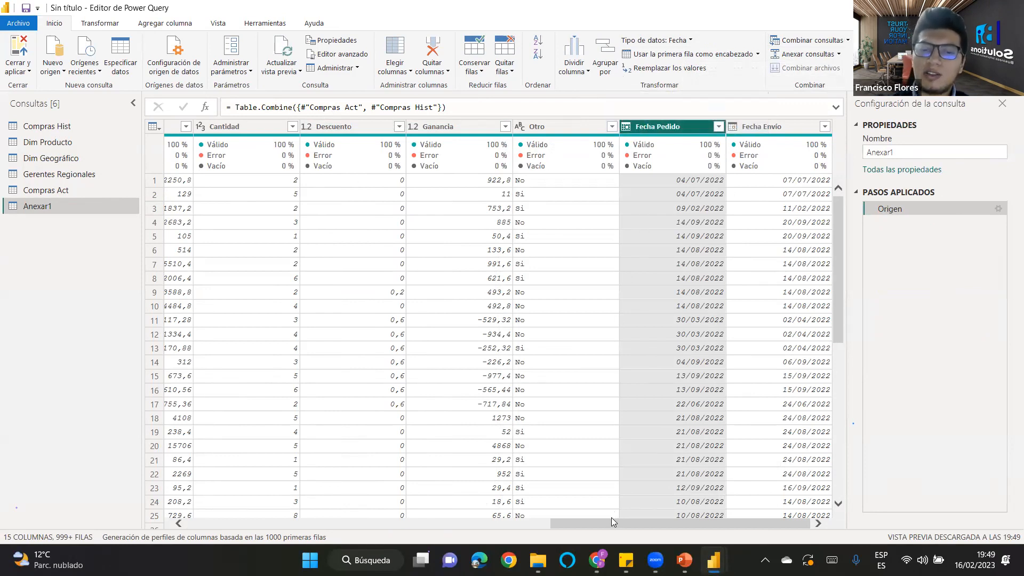
{"action": "double_click", "coordinate": [53, 206]}
{"action": "type", "text": "Bas"}
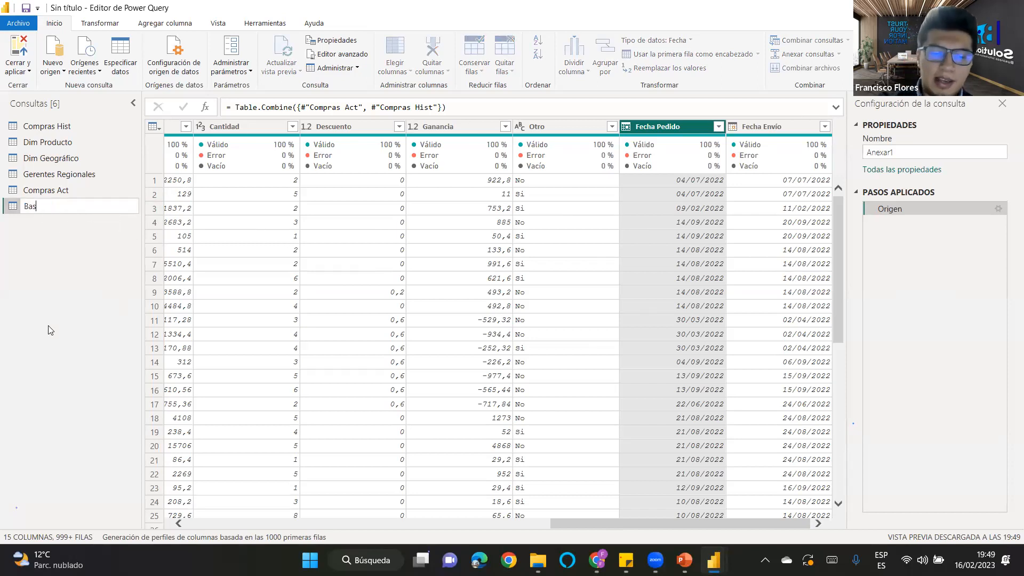
{"action": "type", "text": "e Compras"}
{"action": "key", "text": "Return"}
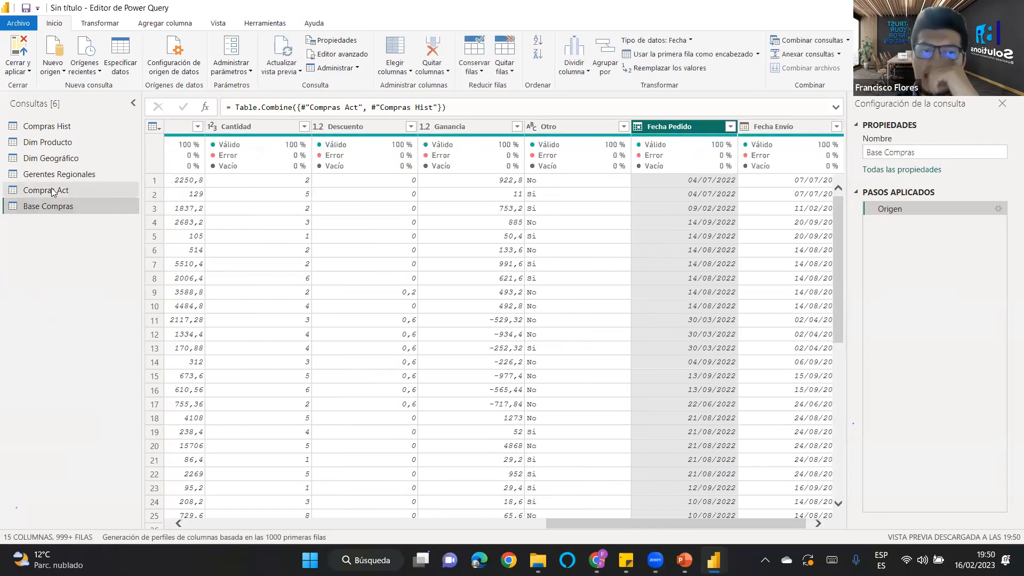
Compare the Id. del producto column in Dim Producto and Base Compras, and review the columns of Dim Geográfico.
{"action": "left_click", "coordinate": [60, 143]}
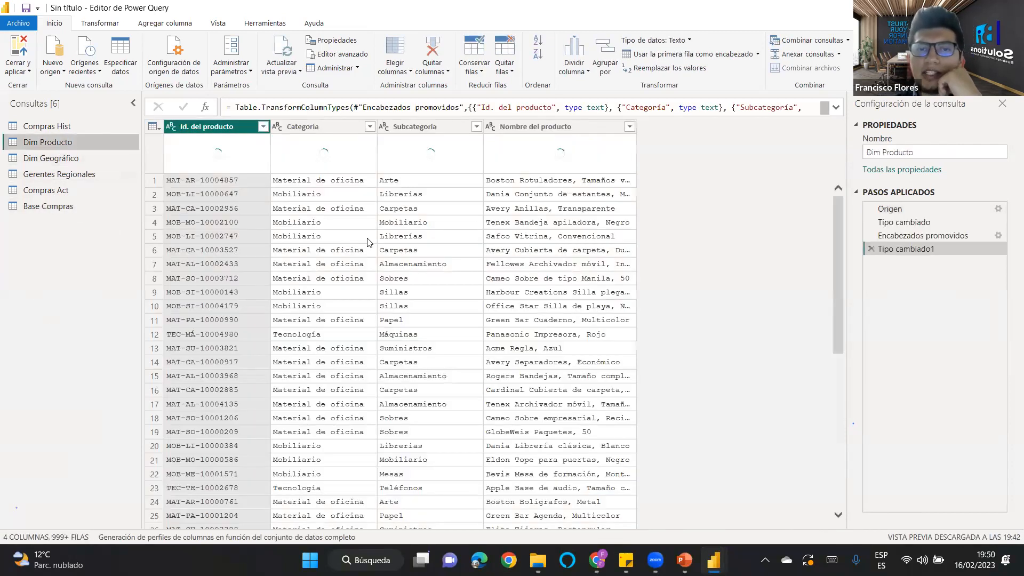
{"action": "left_click", "coordinate": [193, 130]}
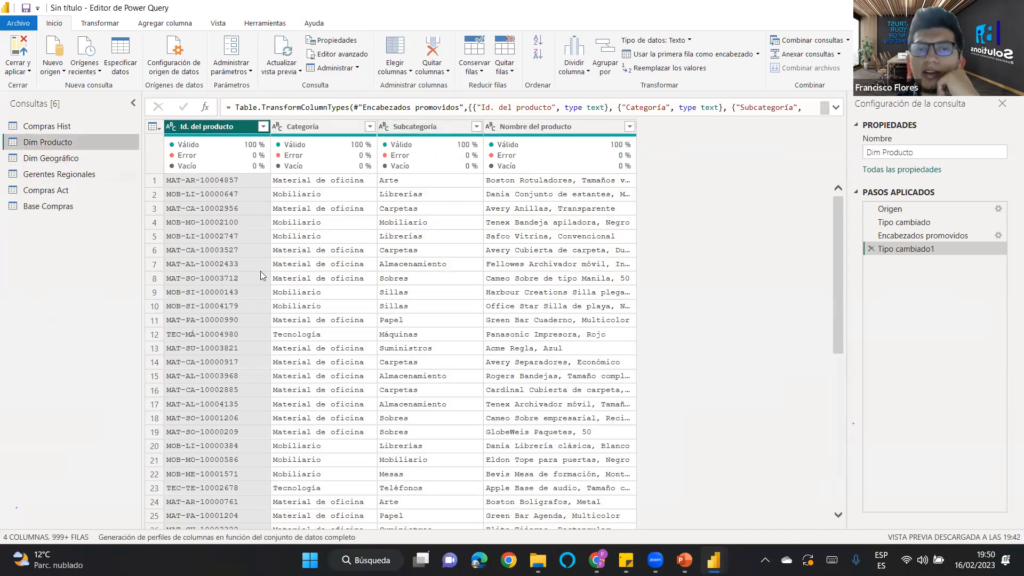
{"action": "left_click", "coordinate": [71, 207]}
{"action": "left_click_drag", "start_coordinate": [328, 522], "coordinate": [445, 532]}
{"action": "left_click", "coordinate": [541, 236]}
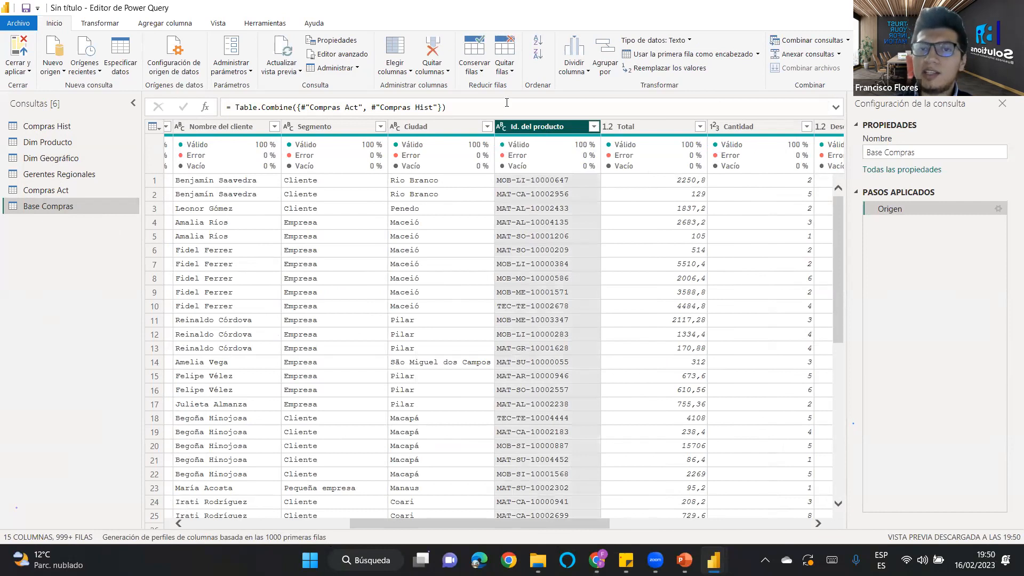
{"action": "mouse_move", "coordinate": [532, 168]}
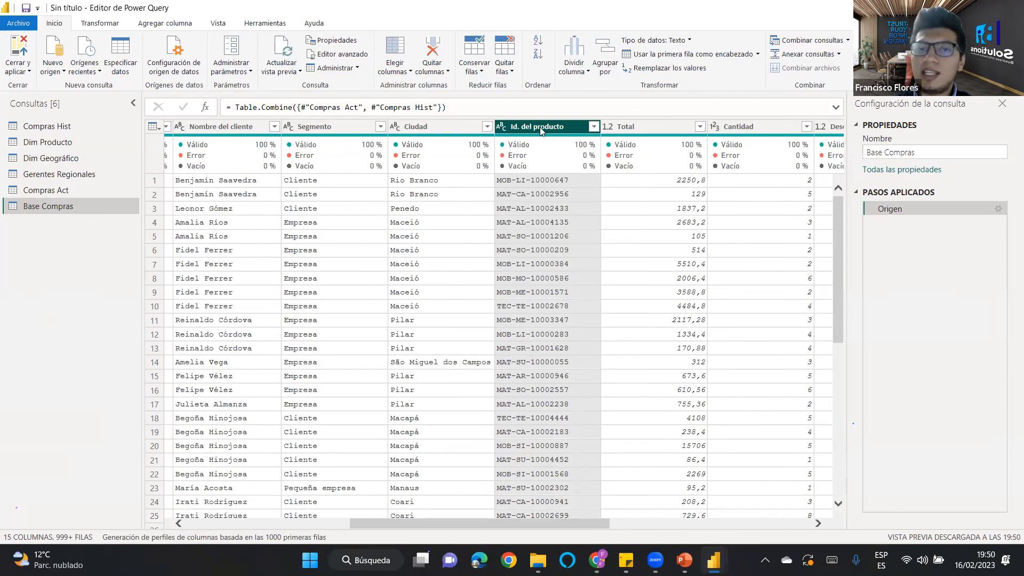
{"action": "mouse_move", "coordinate": [537, 137]}
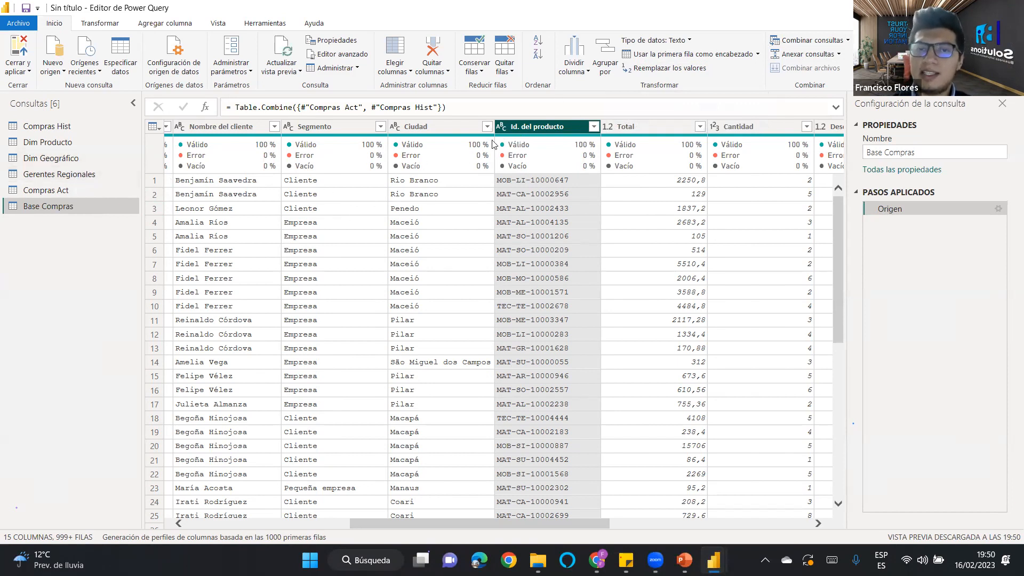
{"action": "left_click", "coordinate": [52, 158]}
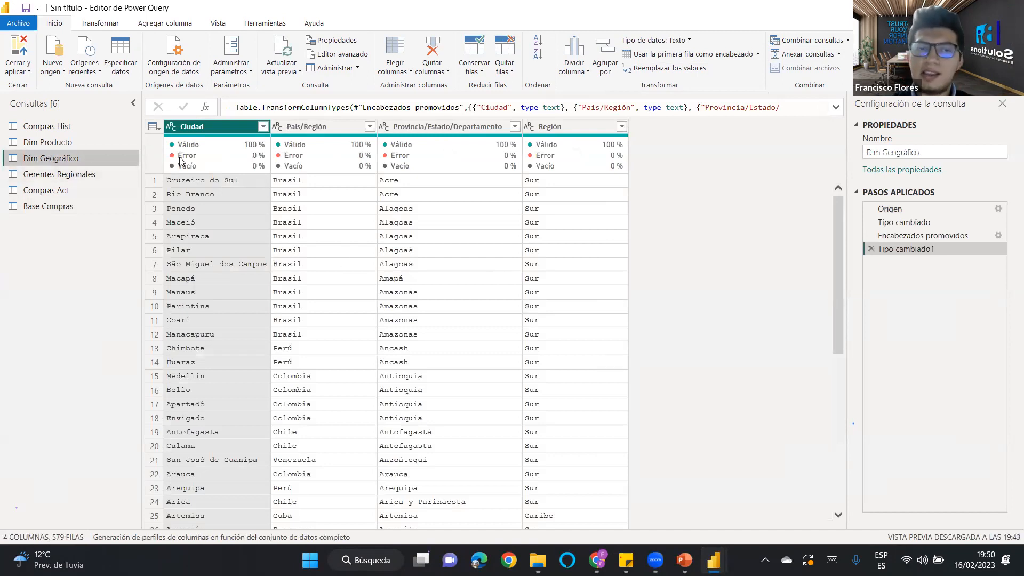
{"action": "left_click", "coordinate": [59, 144]}
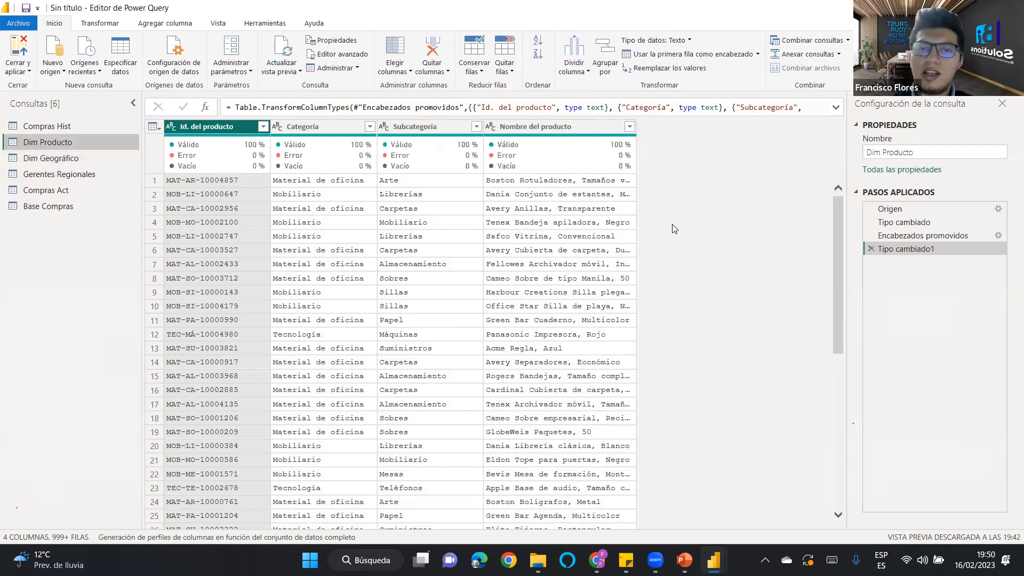
{"action": "left_click", "coordinate": [51, 207]}
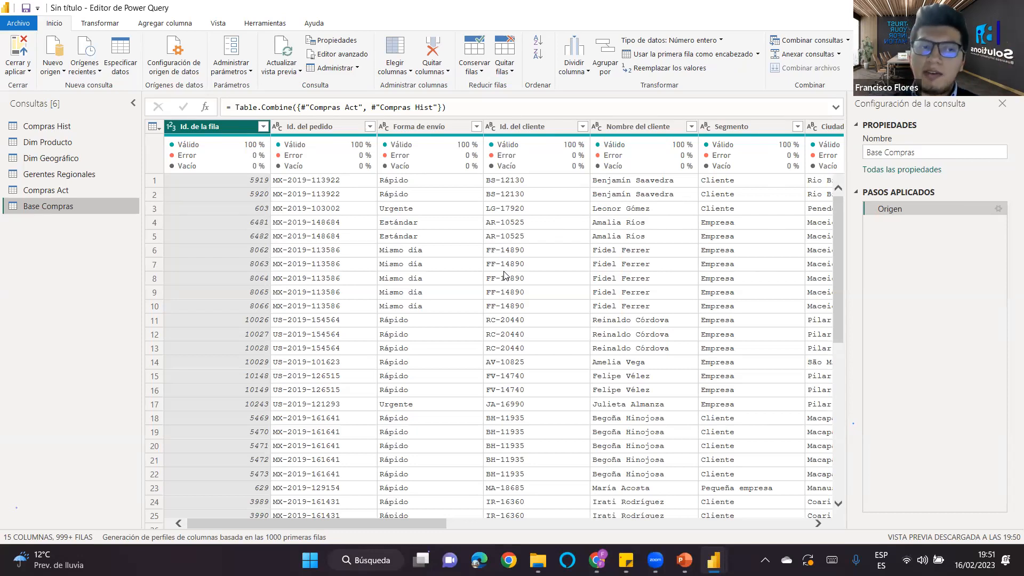
Examine the columns of Dim Geográfico and Gerentes Regionales for the Región field they share.
{"action": "left_click", "coordinate": [60, 160]}
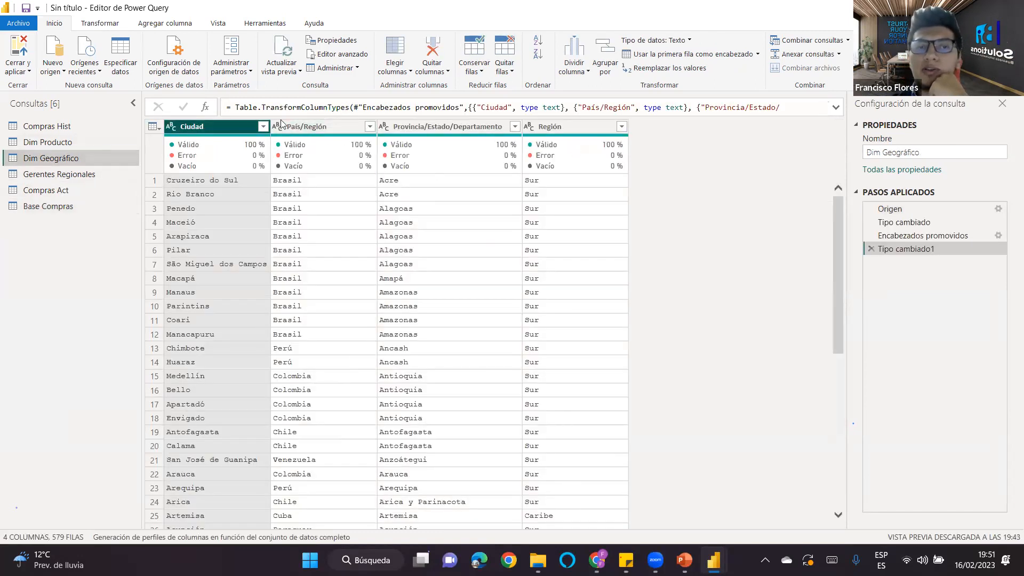
{"action": "left_click", "coordinate": [320, 128]}
{"action": "left_click", "coordinate": [416, 128]}
{"action": "left_click", "coordinate": [544, 128]}
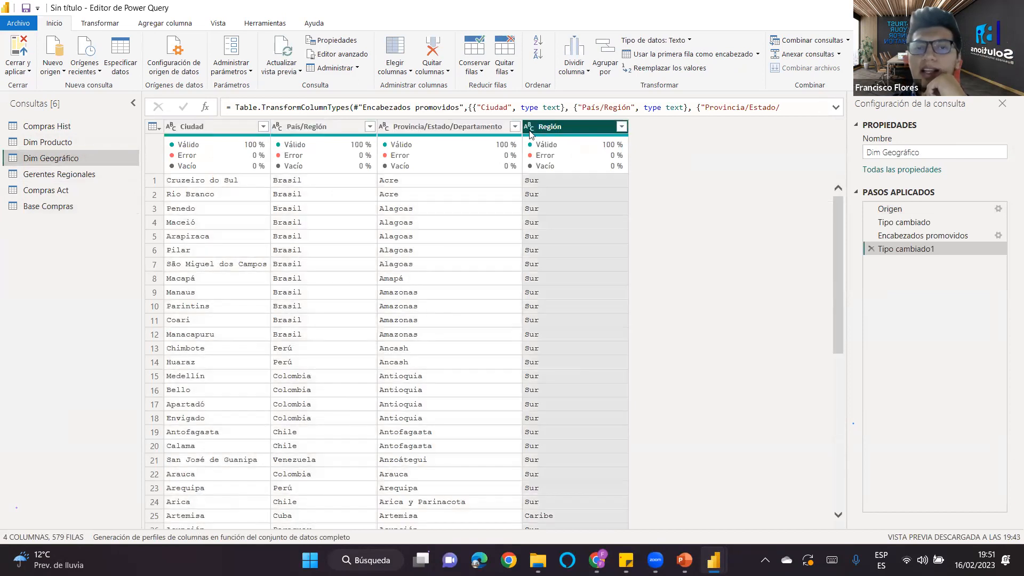
{"action": "left_click", "coordinate": [59, 173]}
{"action": "left_click", "coordinate": [180, 128]}
{"action": "left_click", "coordinate": [183, 195]}
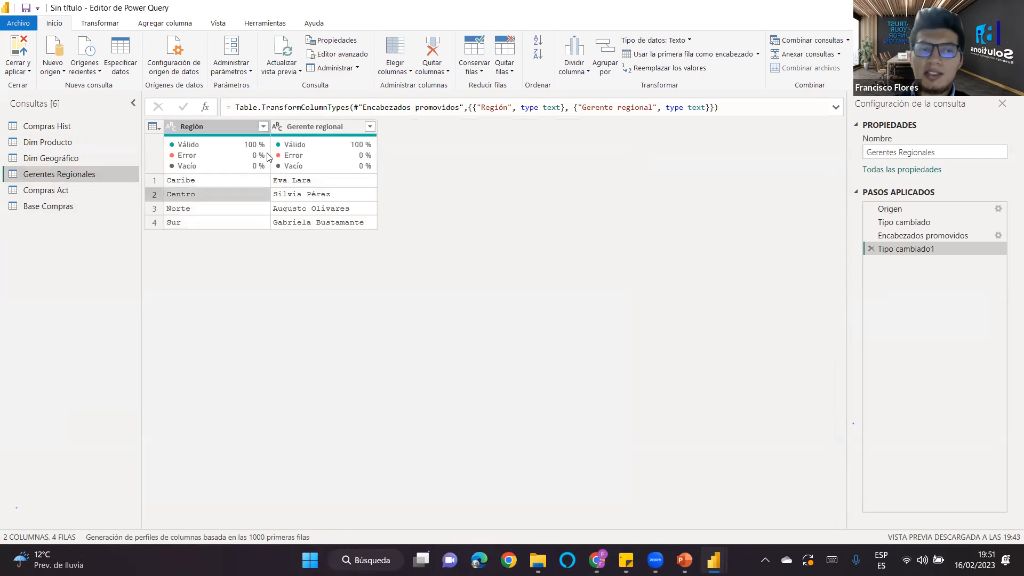
{"action": "left_click", "coordinate": [301, 181]}
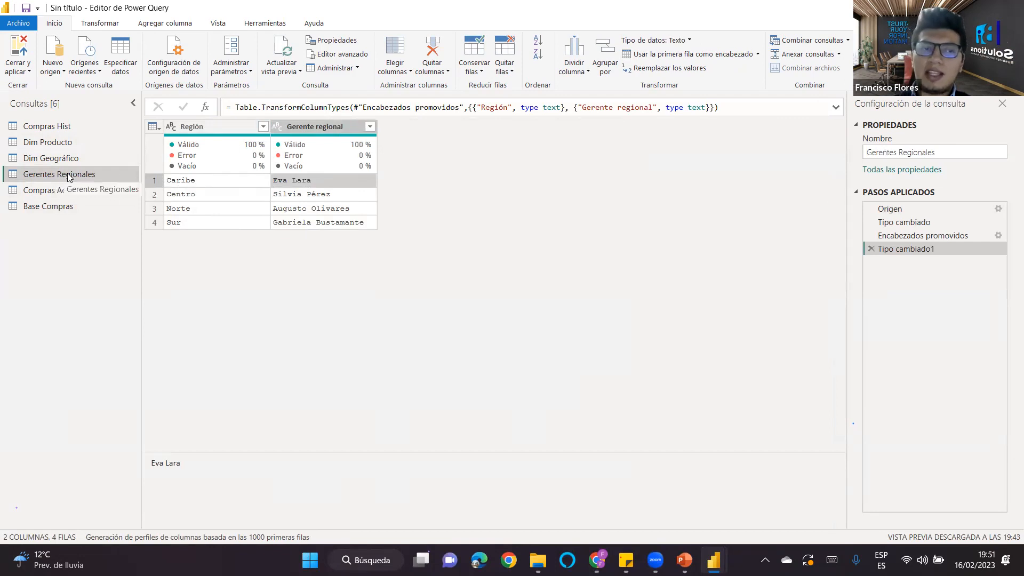
Merge Gerentes Regionales into Dim Geográfico, matching both tables on Región with a left outer join.
{"action": "left_click", "coordinate": [56, 159]}
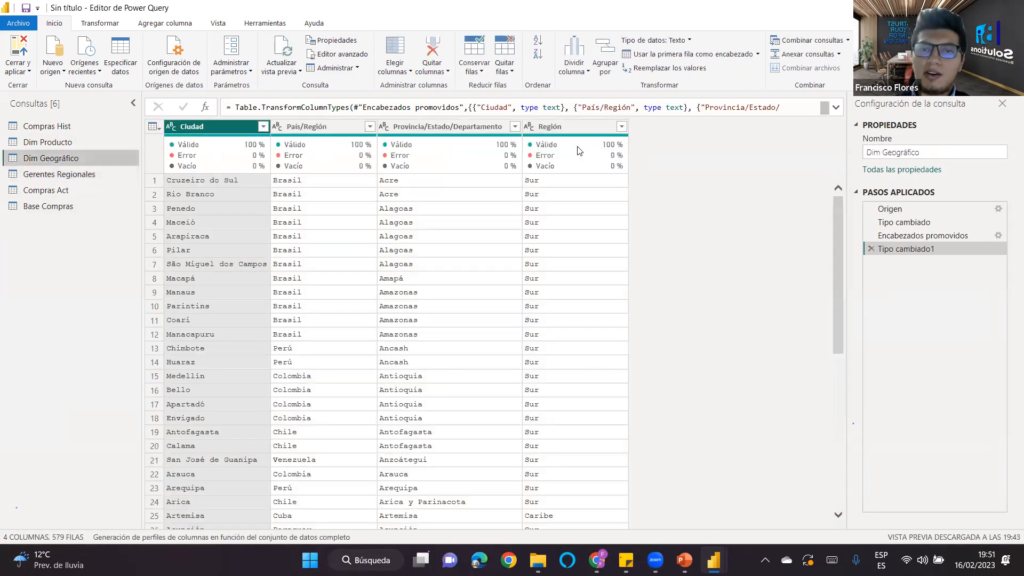
{"action": "left_click", "coordinate": [552, 128]}
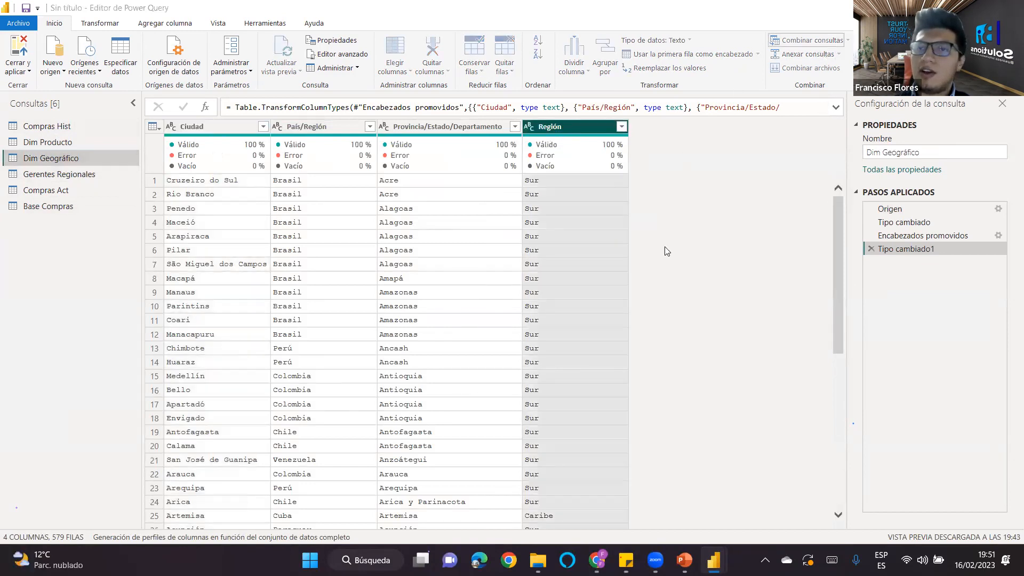
{"action": "left_click", "coordinate": [370, 258]}
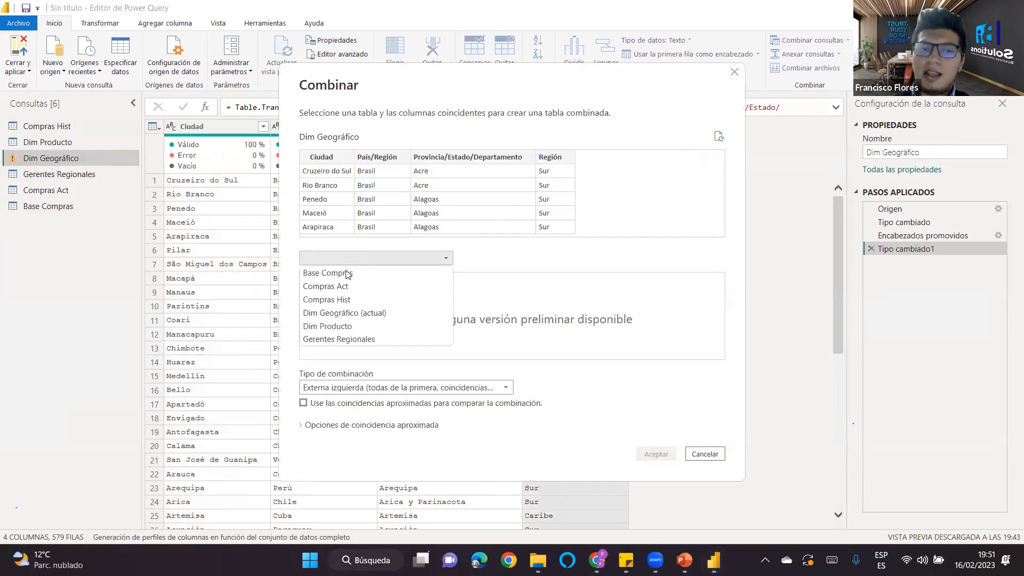
{"action": "left_click", "coordinate": [337, 339]}
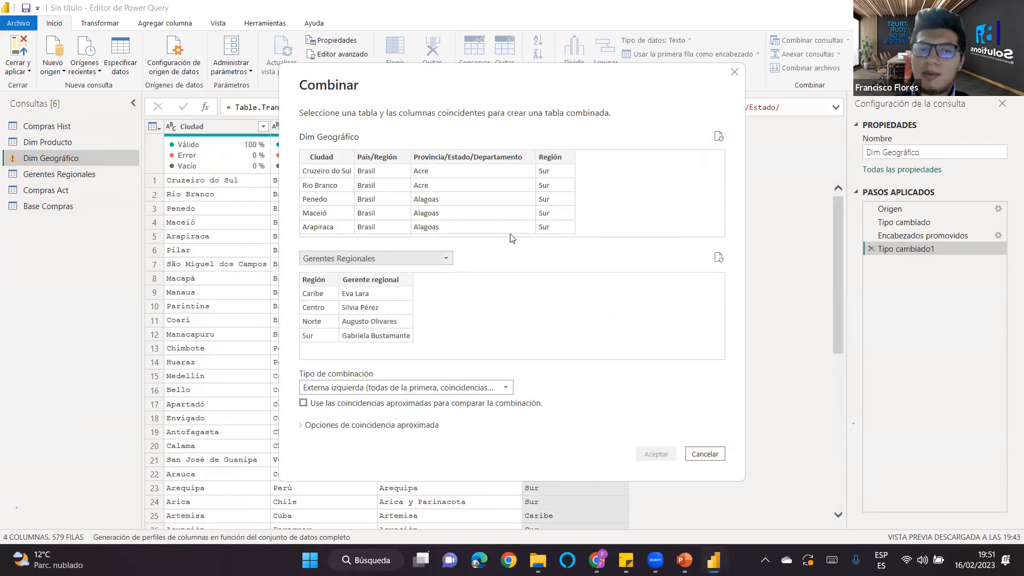
{"action": "left_click", "coordinate": [554, 157]}
{"action": "left_click", "coordinate": [317, 280]}
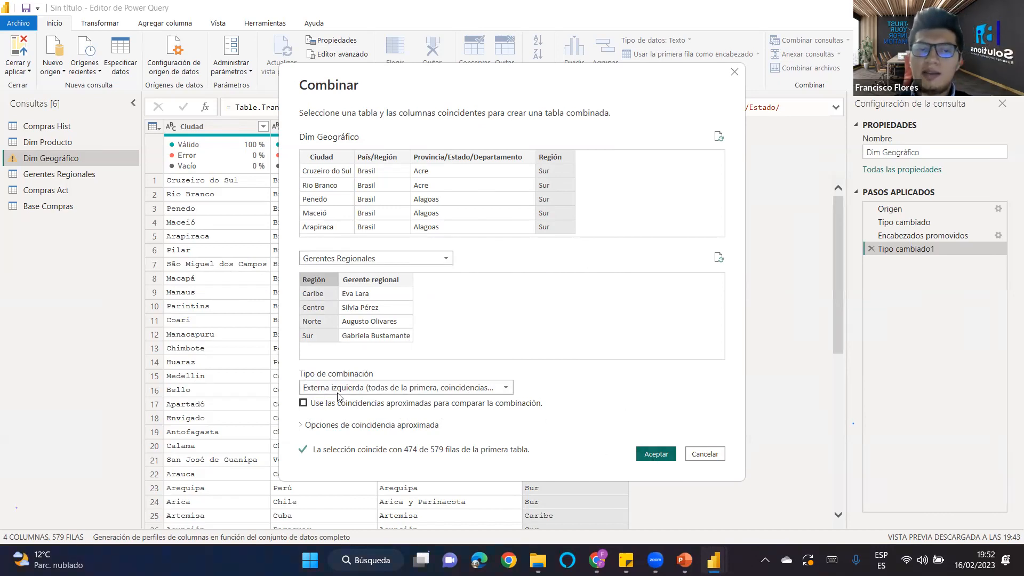
{"action": "left_click", "coordinate": [667, 454]}
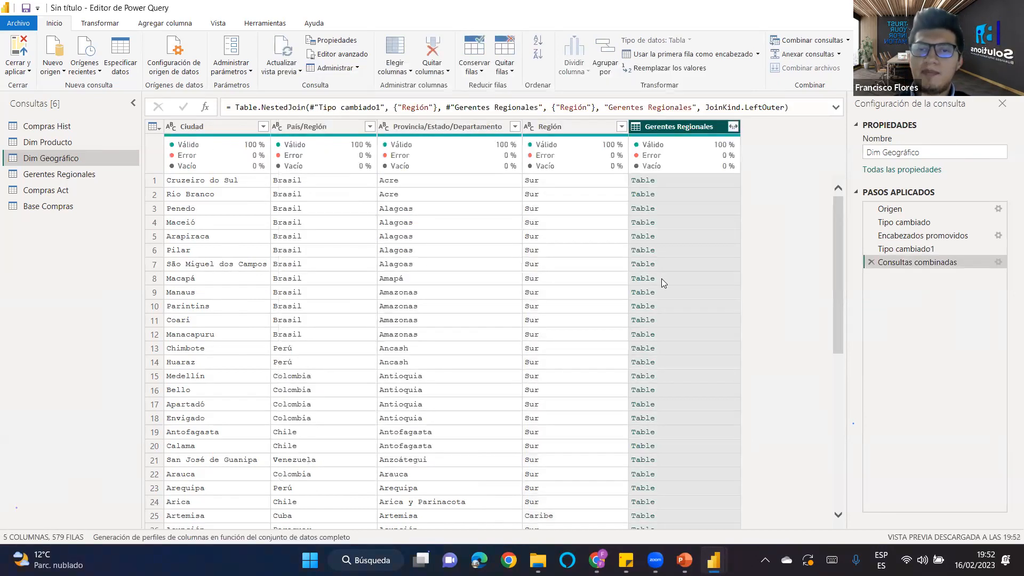
{"action": "mouse_move", "coordinate": [705, 164]}
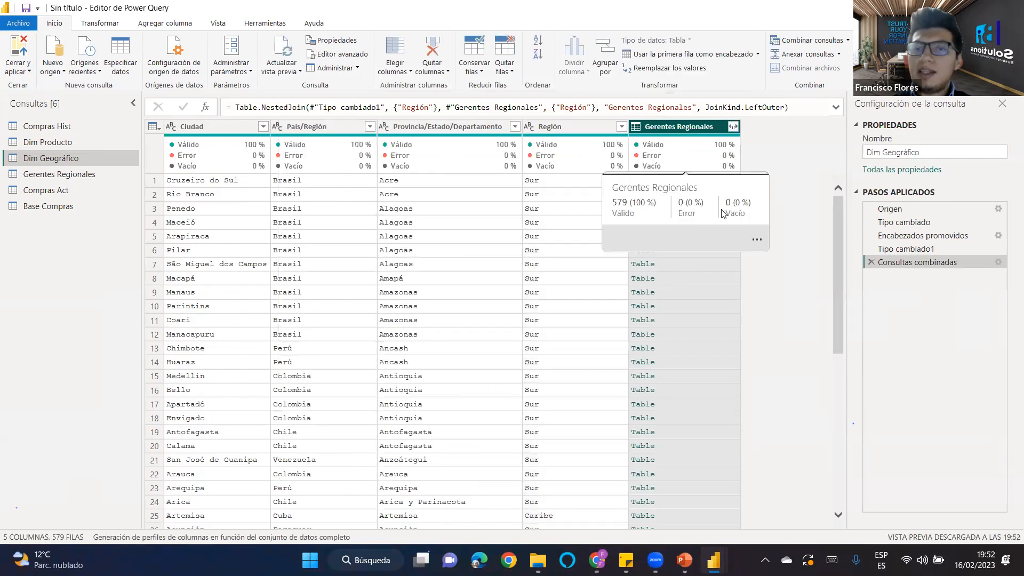
Expand the merged Gerentes Regionales column in Dim Geográfico to only Gerente regional, without the original column name as prefix.
{"action": "left_click", "coordinate": [66, 191]}
{"action": "left_click", "coordinate": [64, 175]}
{"action": "left_click", "coordinate": [85, 157]}
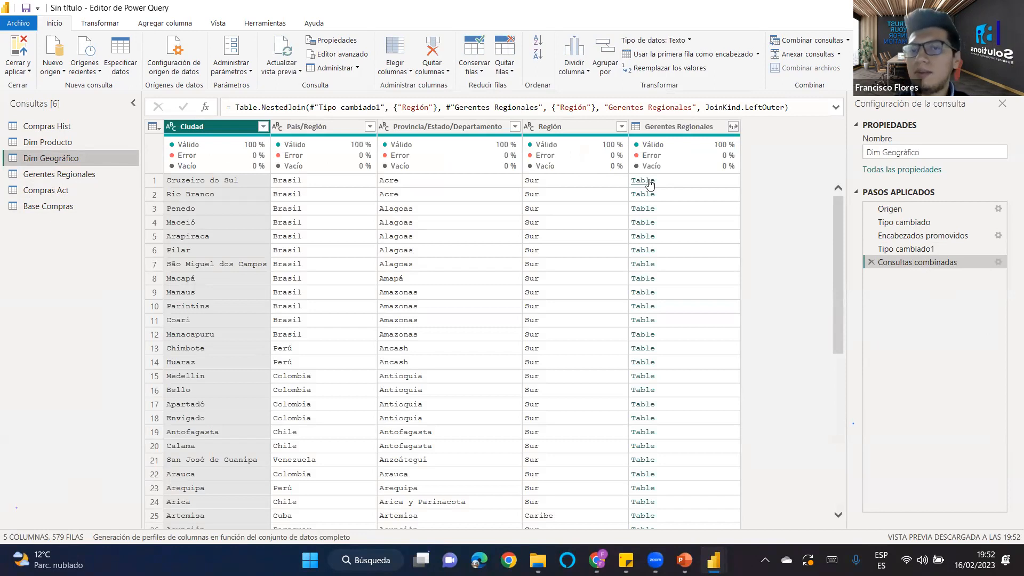
{"action": "left_click", "coordinate": [734, 127]}
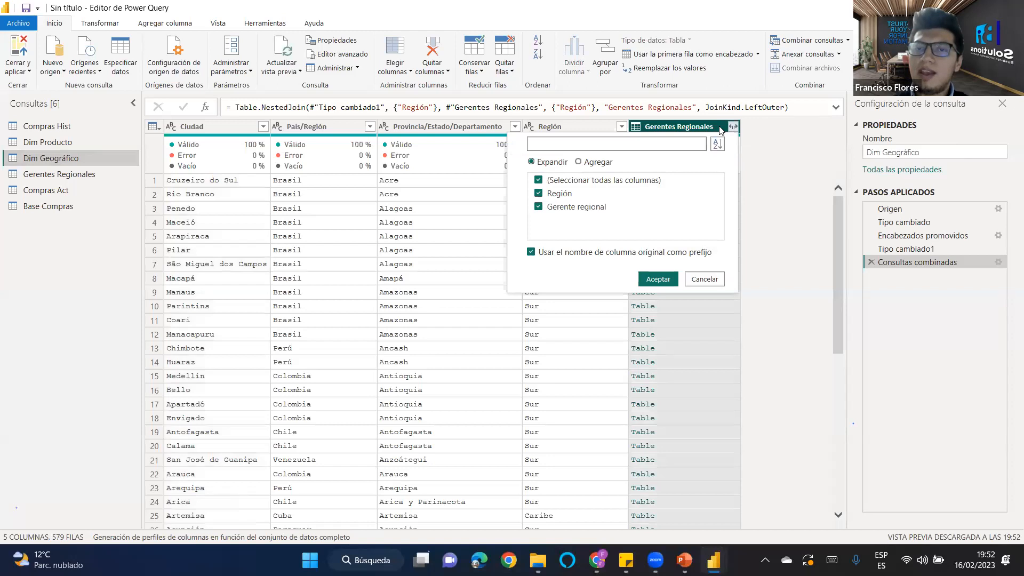
{"action": "left_click", "coordinate": [720, 129]}
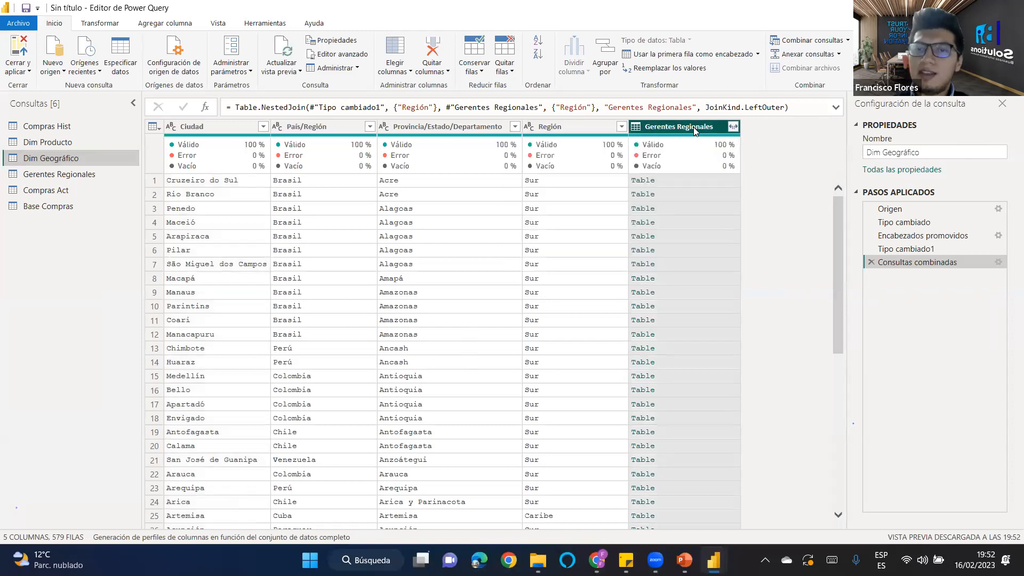
{"action": "left_click", "coordinate": [733, 127]}
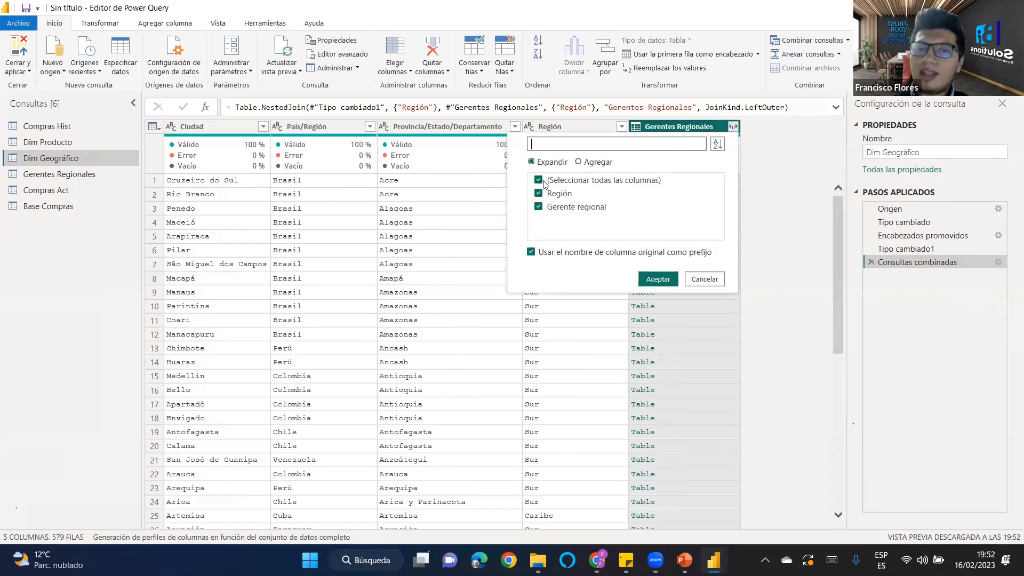
{"action": "left_click", "coordinate": [733, 128]}
{"action": "left_click", "coordinate": [733, 127]}
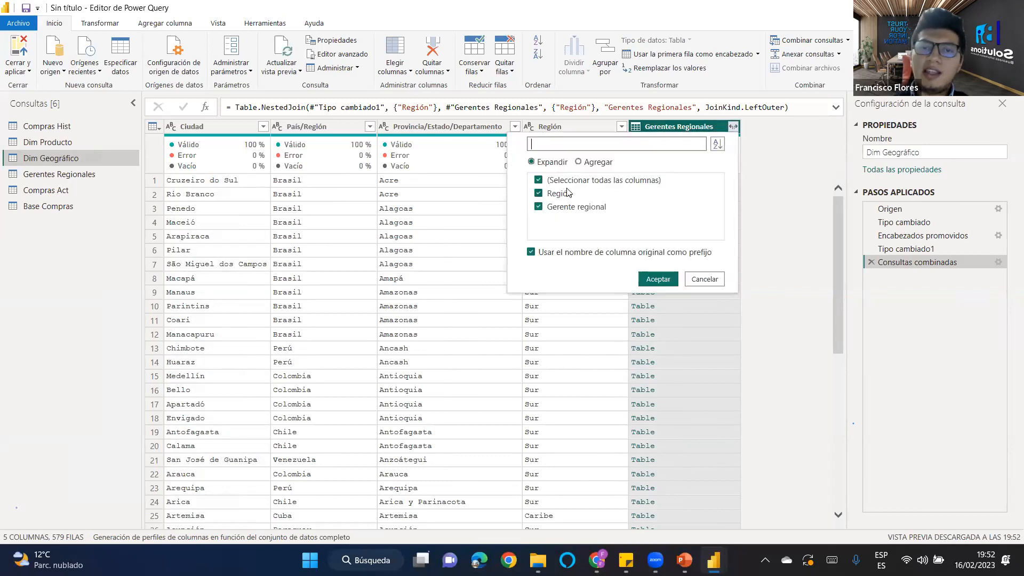
{"action": "left_click", "coordinate": [540, 181]}
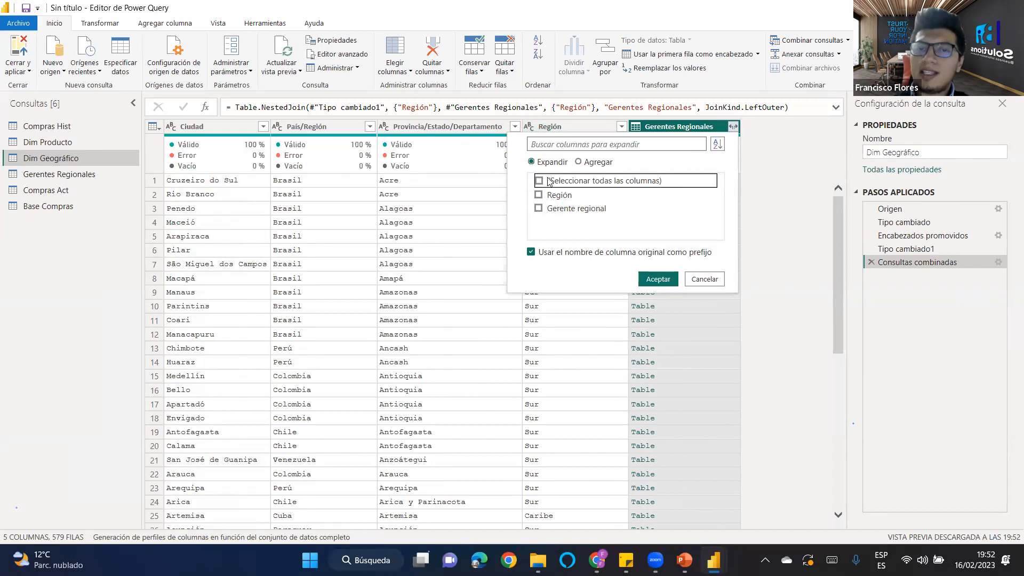
{"action": "left_click", "coordinate": [540, 208]}
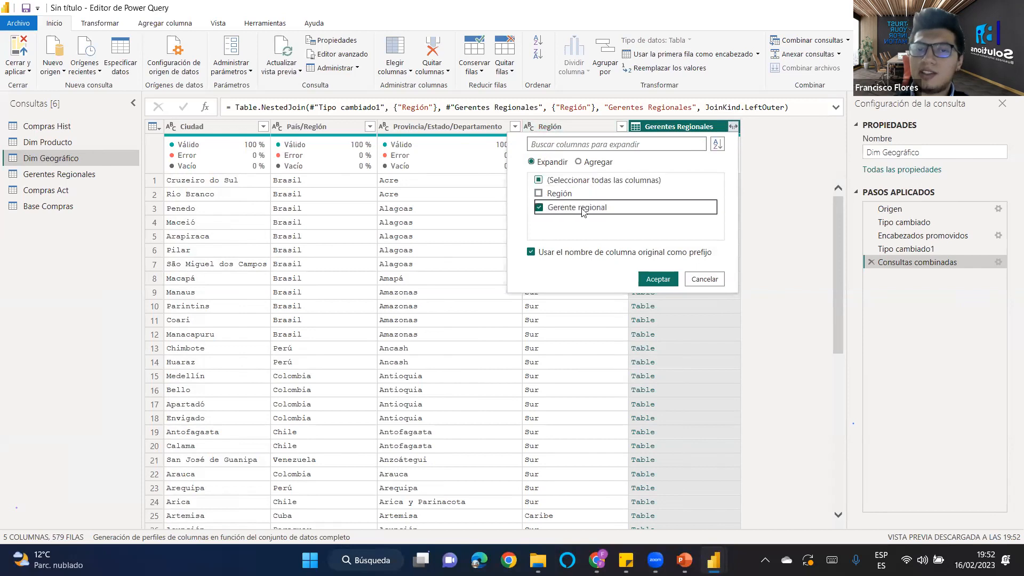
{"action": "left_click", "coordinate": [531, 254]}
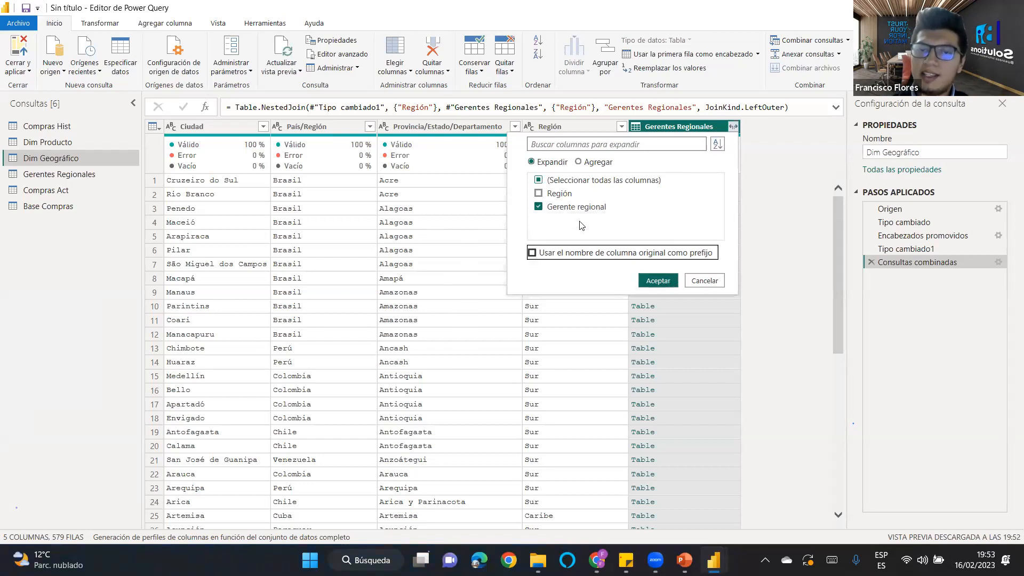
{"action": "left_click", "coordinate": [658, 281]}
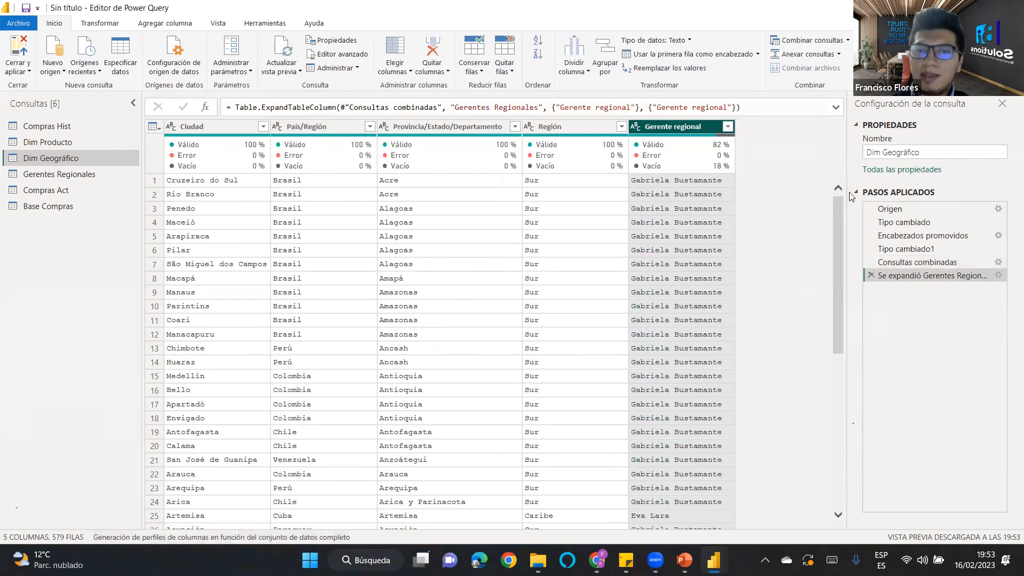
Inspect the null Gerente regional rows in Dim Geográfico and compare their Región text with the Norte entry in Gerentes Regionales.
{"action": "left_click_drag", "start_coordinate": [839, 218], "coordinate": [832, 420]}
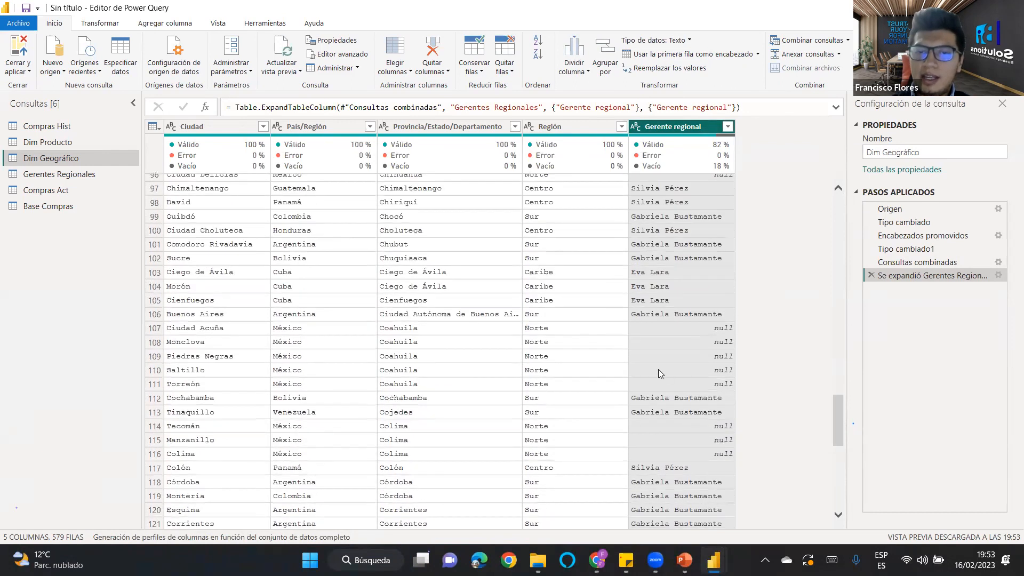
{"action": "left_click", "coordinate": [556, 330]}
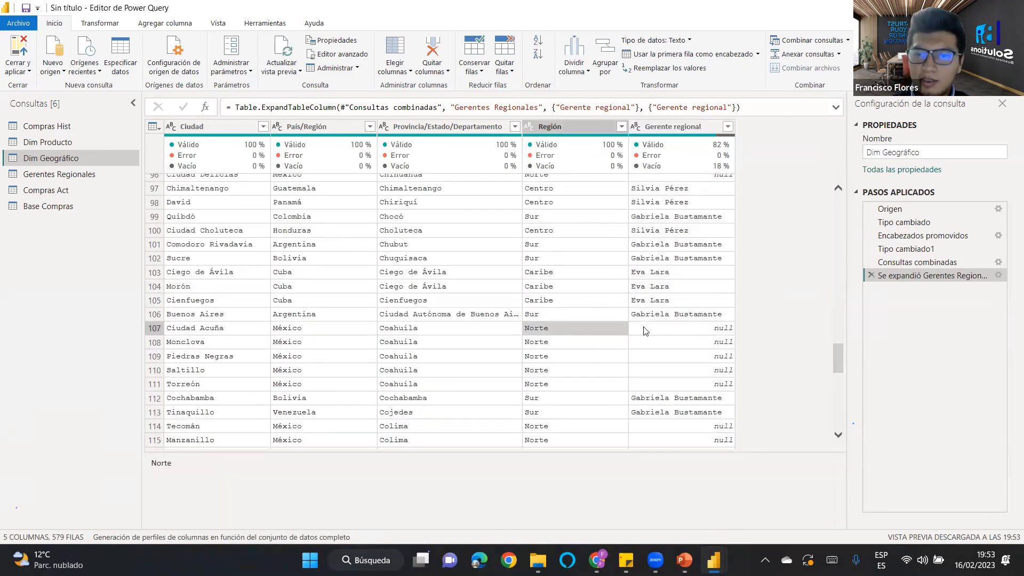
{"action": "left_click", "coordinate": [195, 465]}
{"action": "left_click_drag", "start_coordinate": [213, 469], "coordinate": [121, 469]}
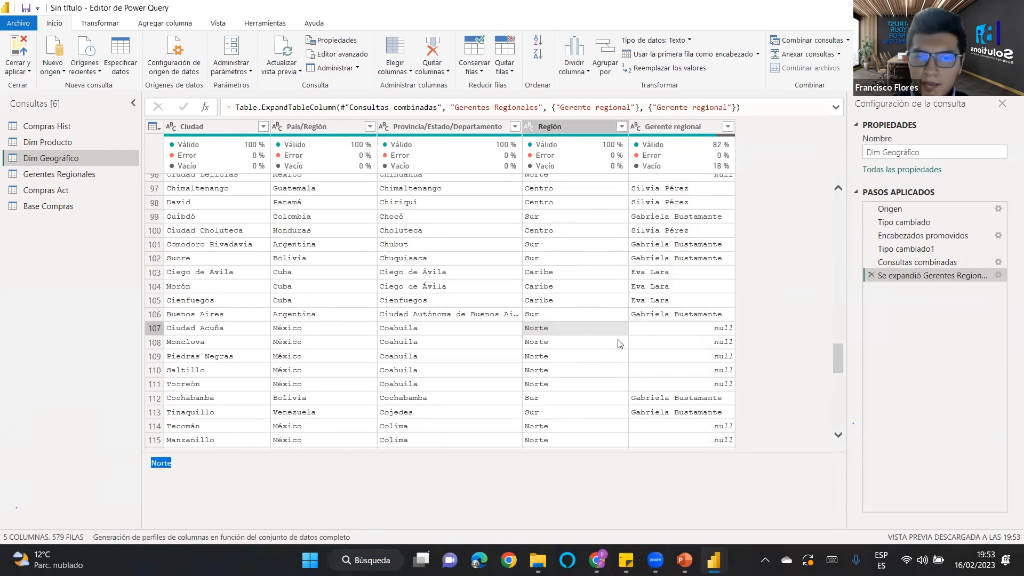
{"action": "left_click_drag", "start_coordinate": [837, 362], "coordinate": [839, 330]}
{"action": "left_click", "coordinate": [59, 174]}
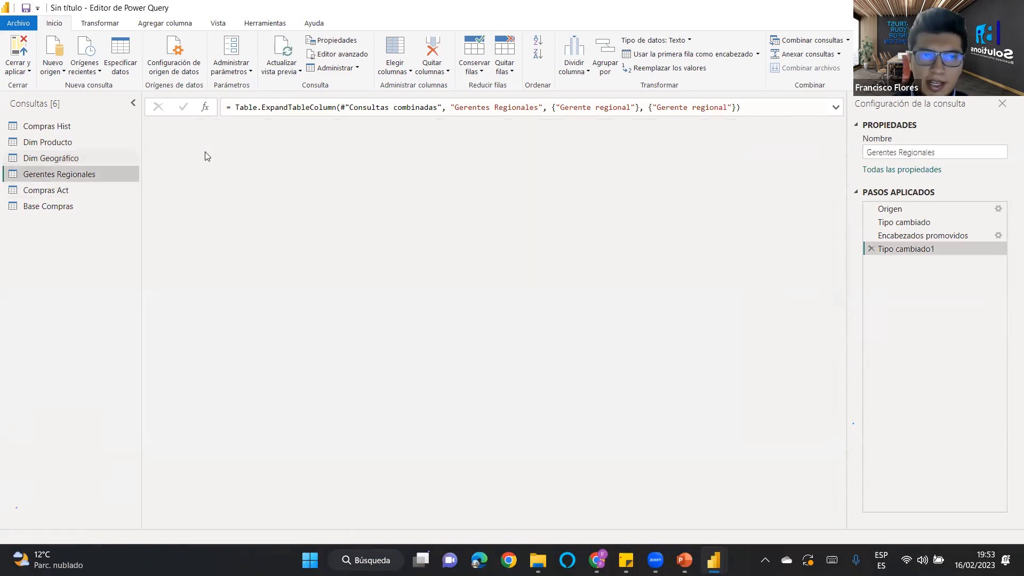
{"action": "left_click", "coordinate": [207, 209]}
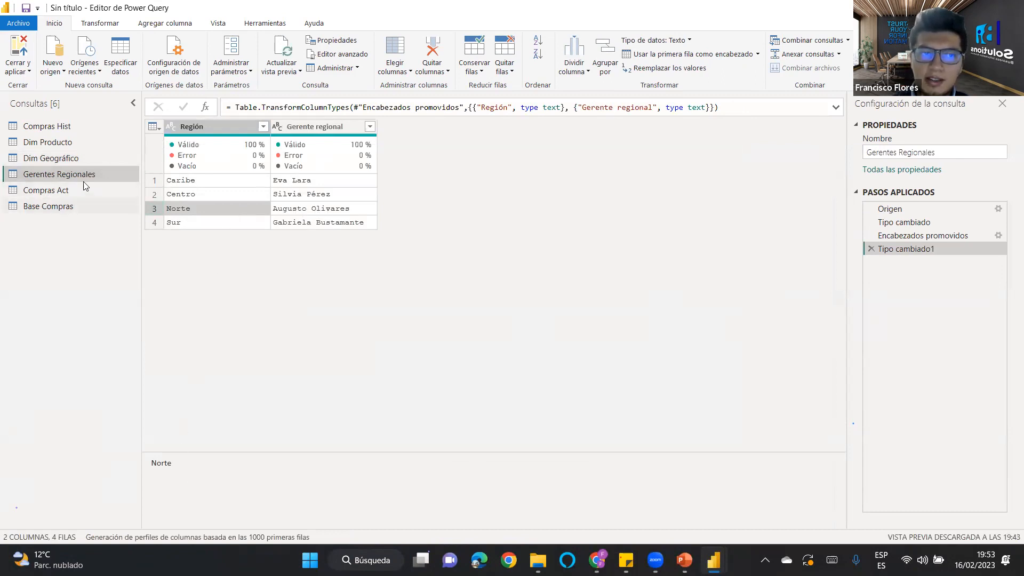
Review the Ciudad column in Base Compras, and check the Norte text in Dim Geográfico and Gerentes Regionales for extra characters.
{"action": "left_click", "coordinate": [68, 212]}
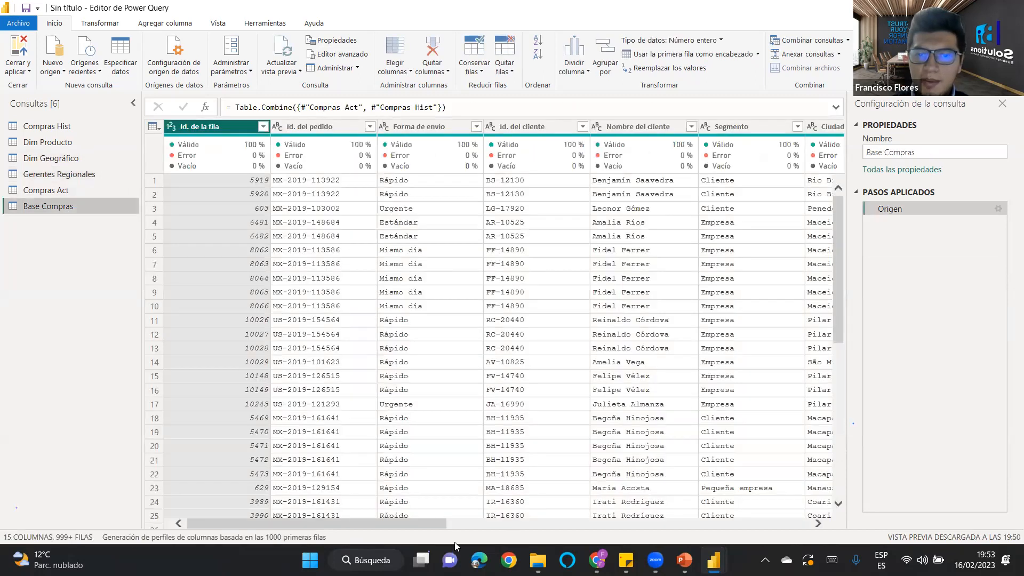
{"action": "left_click_drag", "start_coordinate": [419, 523], "coordinate": [684, 518]}
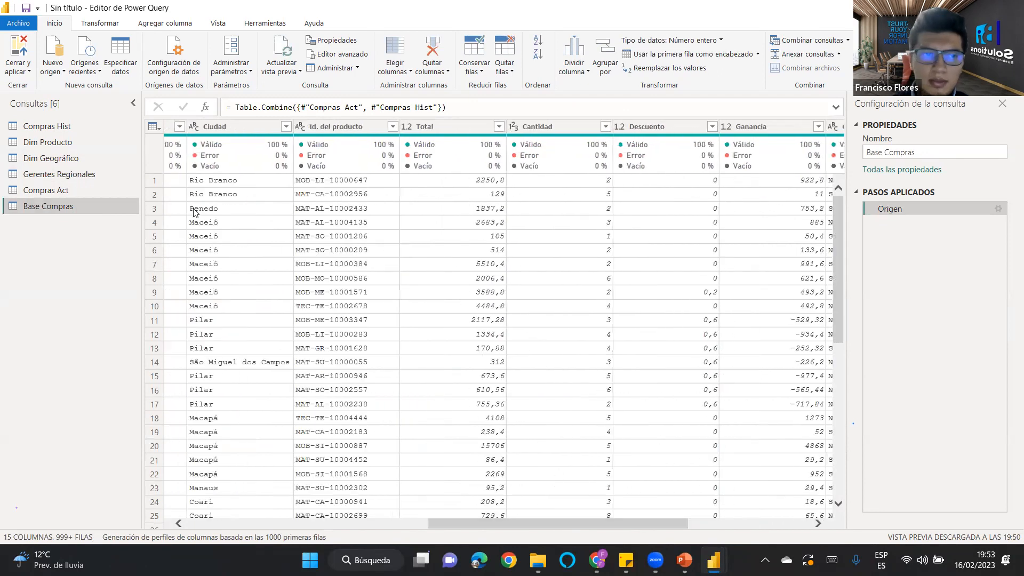
{"action": "left_click", "coordinate": [62, 160]}
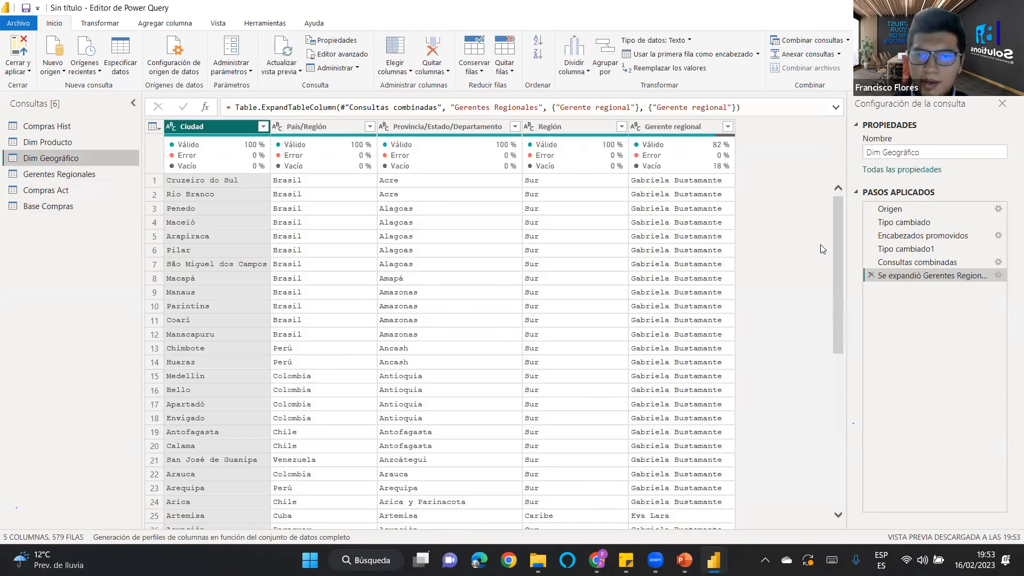
{"action": "left_click_drag", "start_coordinate": [835, 255], "coordinate": [847, 445]}
{"action": "left_click", "coordinate": [564, 272]}
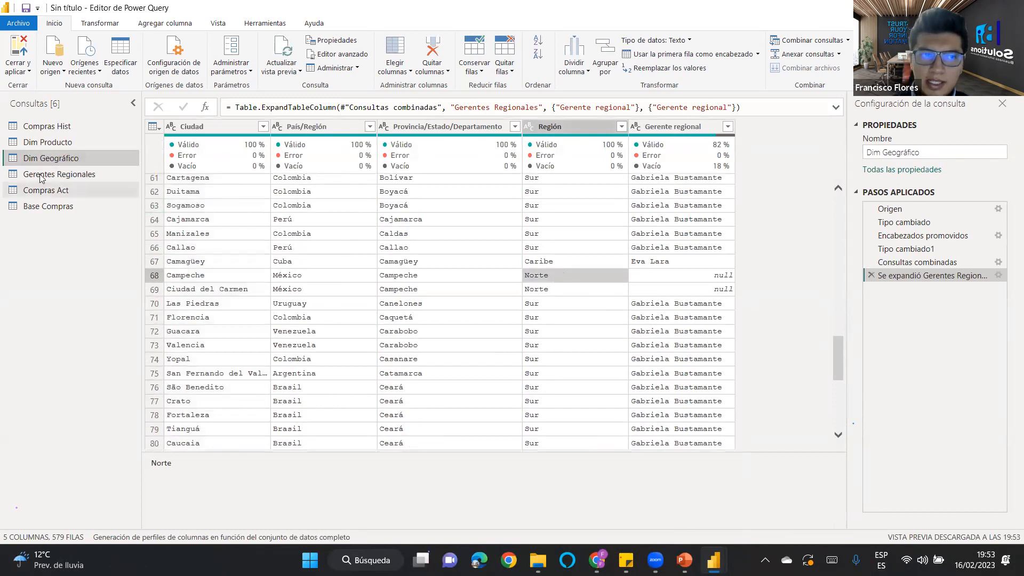
{"action": "left_click", "coordinate": [61, 173]}
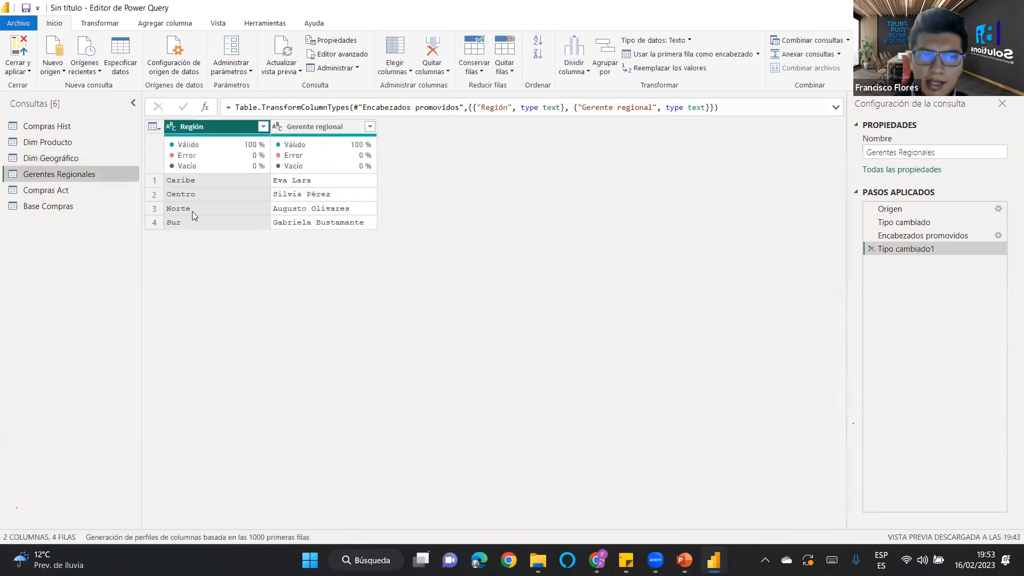
{"action": "left_click", "coordinate": [195, 212]}
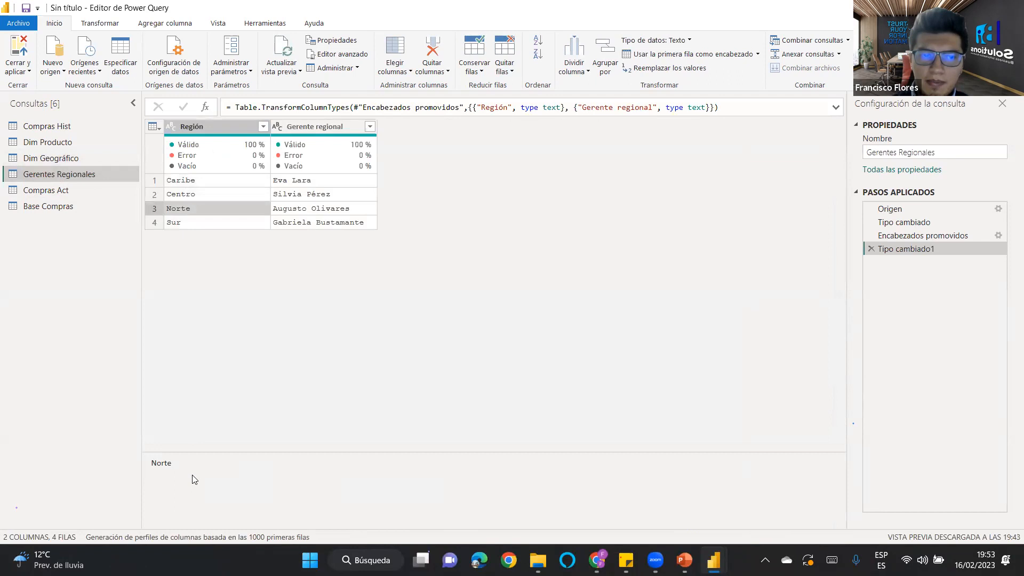
{"action": "left_click_drag", "start_coordinate": [248, 478], "coordinate": [97, 452]}
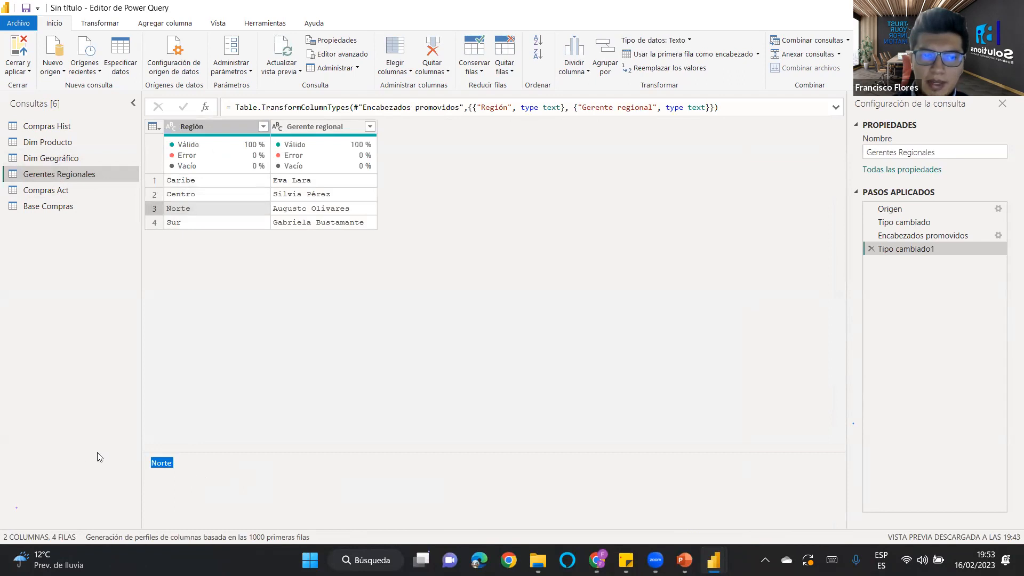
{"action": "left_click", "coordinate": [173, 470]}
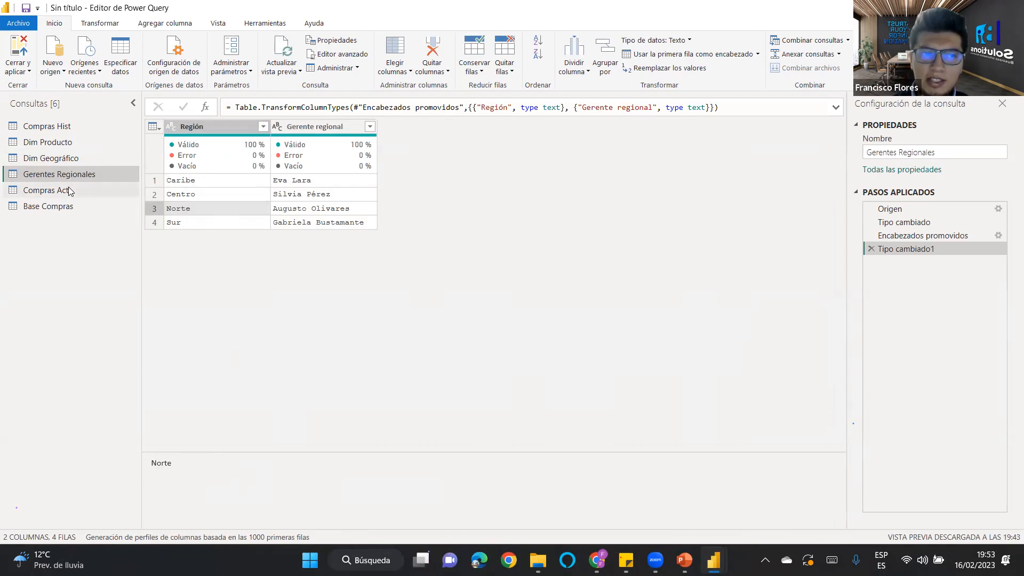
Compare the exact length of the Norte text, including trailing spaces, between Dim Geográfico and Gerentes Regionales.
{"action": "left_click", "coordinate": [63, 159]}
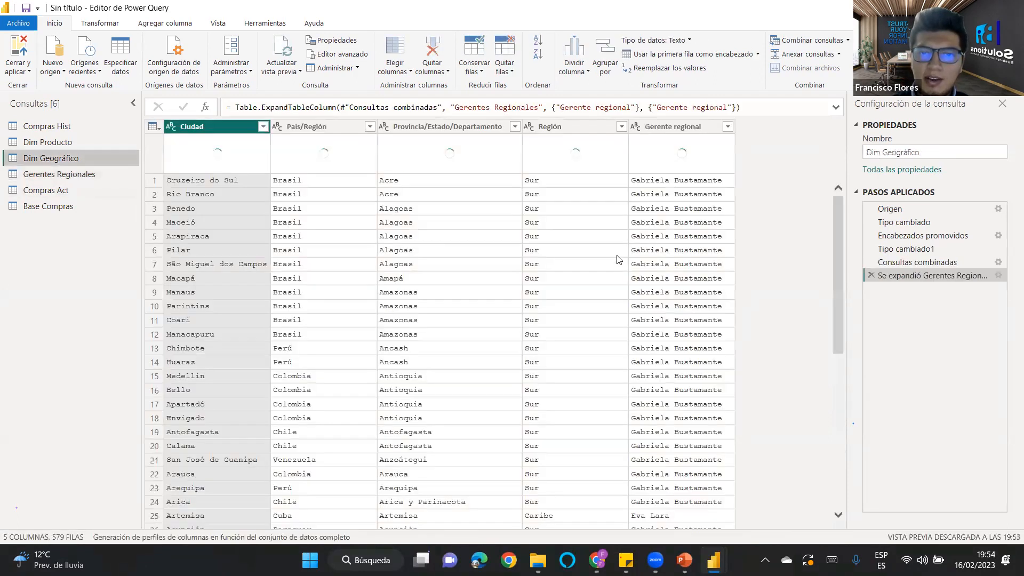
{"action": "scroll", "coordinate": [552, 469], "scroll_direction": "down", "scroll_amount": 17}
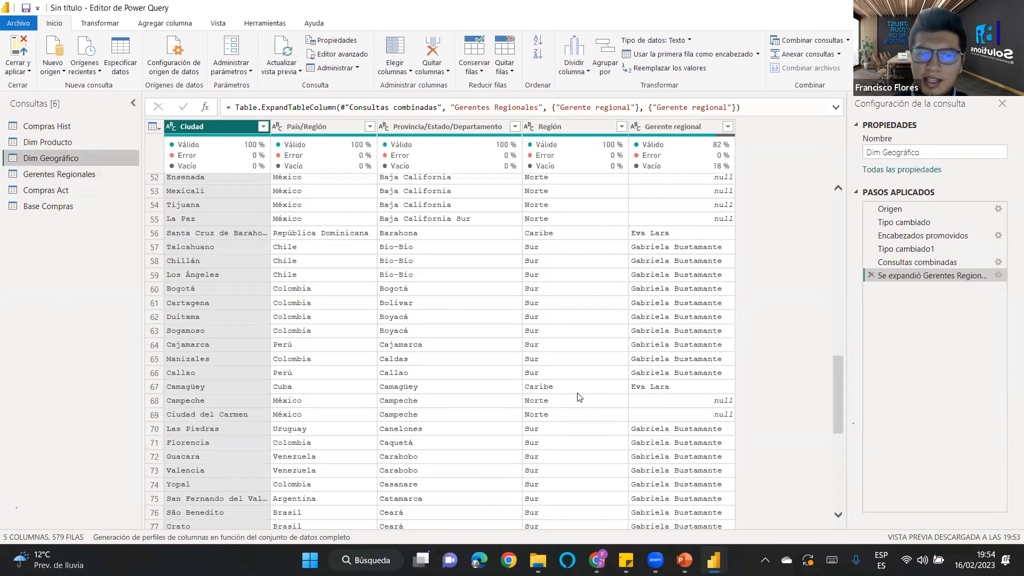
{"action": "left_click", "coordinate": [559, 218]}
{"action": "left_click_drag", "start_coordinate": [184, 464], "coordinate": [116, 461]}
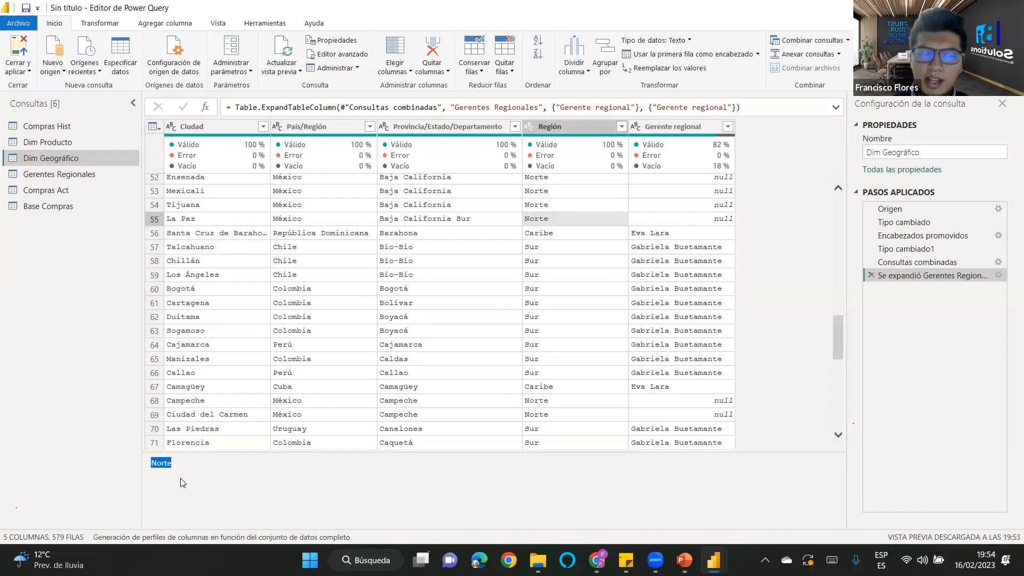
{"action": "left_click", "coordinate": [61, 174]}
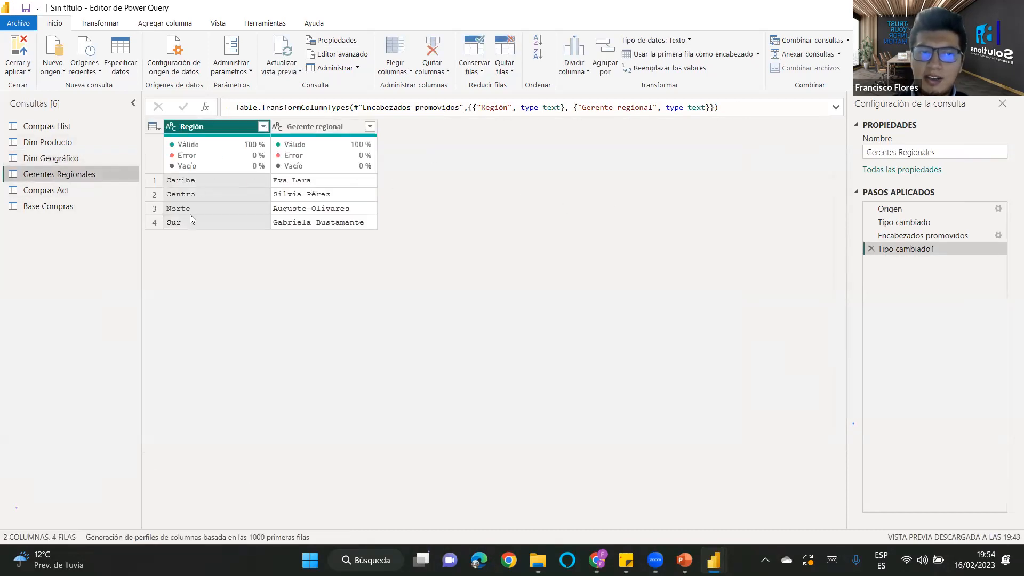
{"action": "left_click", "coordinate": [190, 213]}
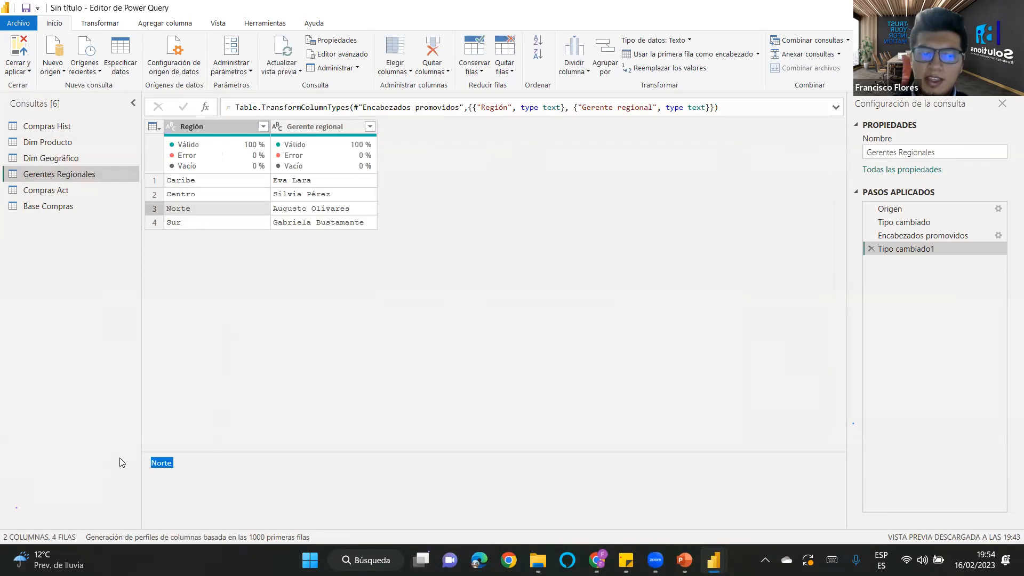
Replace "Norte " with a trailing space by "Norte" without it in the Región column of Gerentes Regionales.
{"action": "right_click", "coordinate": [205, 124]}
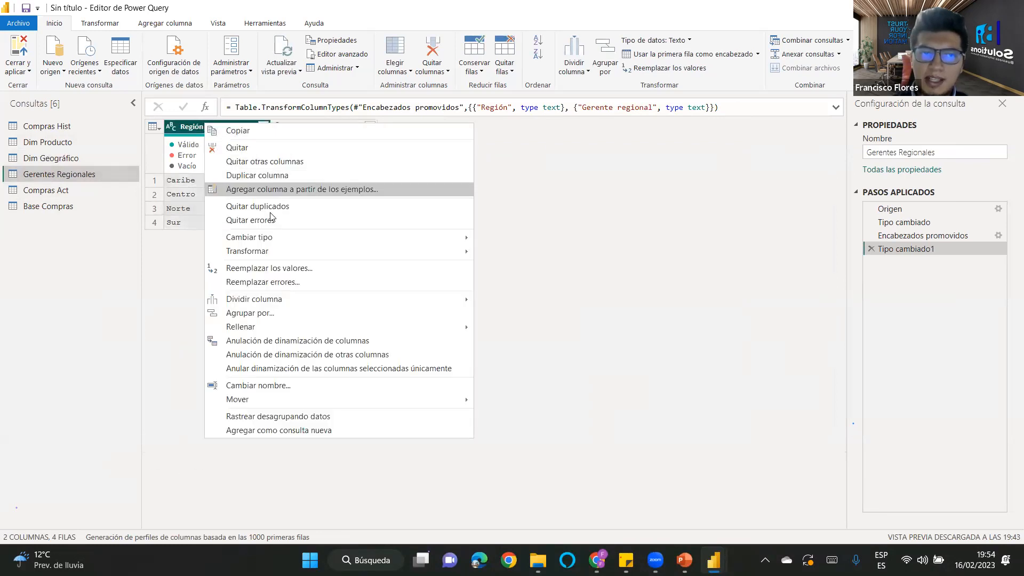
{"action": "left_click", "coordinate": [265, 268]}
{"action": "left_click", "coordinate": [408, 253]}
{"action": "type", "text": "Norte"}
{"action": "left_click", "coordinate": [389, 278]}
{"action": "type", "text": "Norte"}
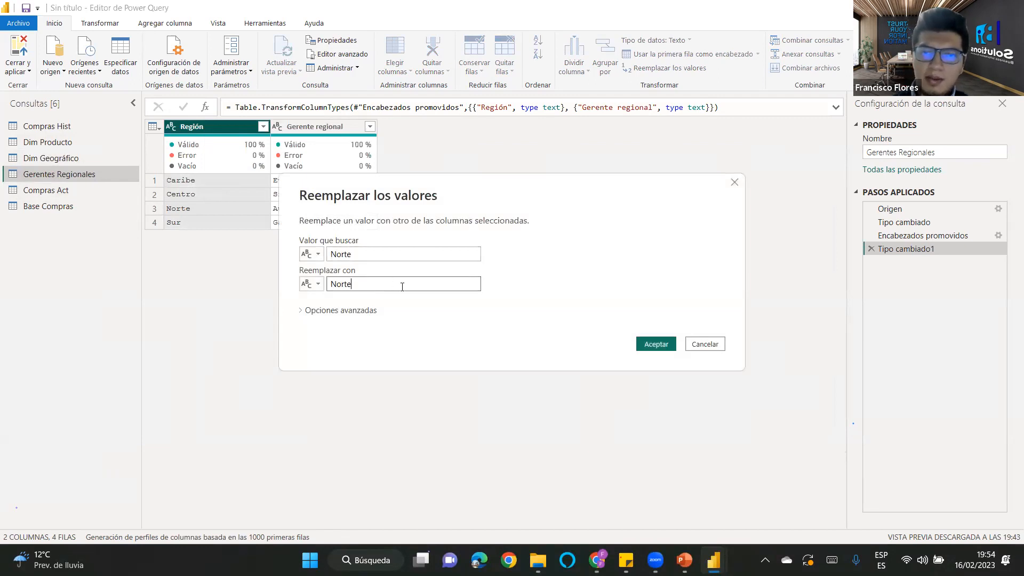
{"action": "left_click", "coordinate": [656, 344]}
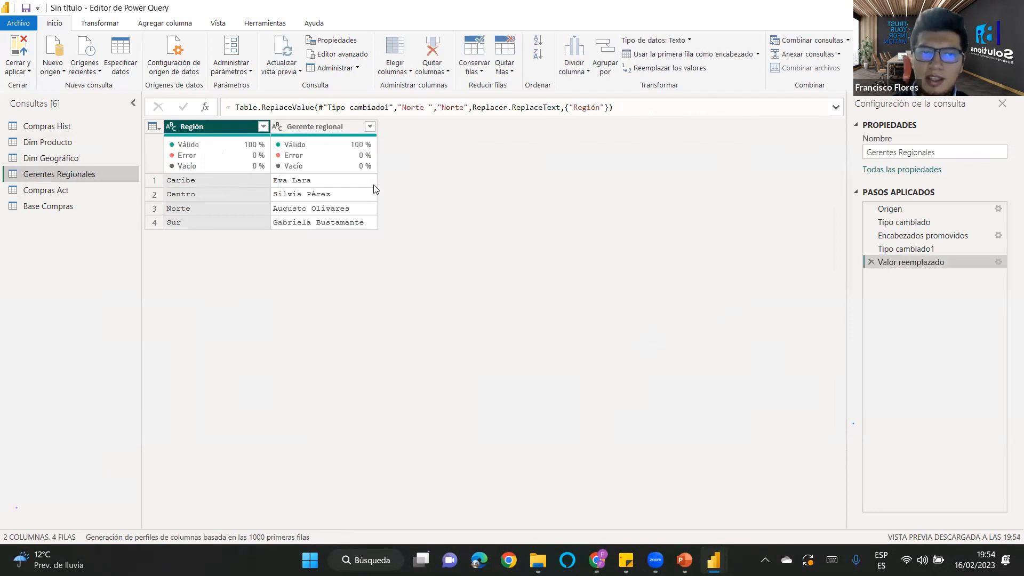
Check the Gerente regional values for the Norte rows in Dim Geográfico.
{"action": "left_click", "coordinate": [67, 160]}
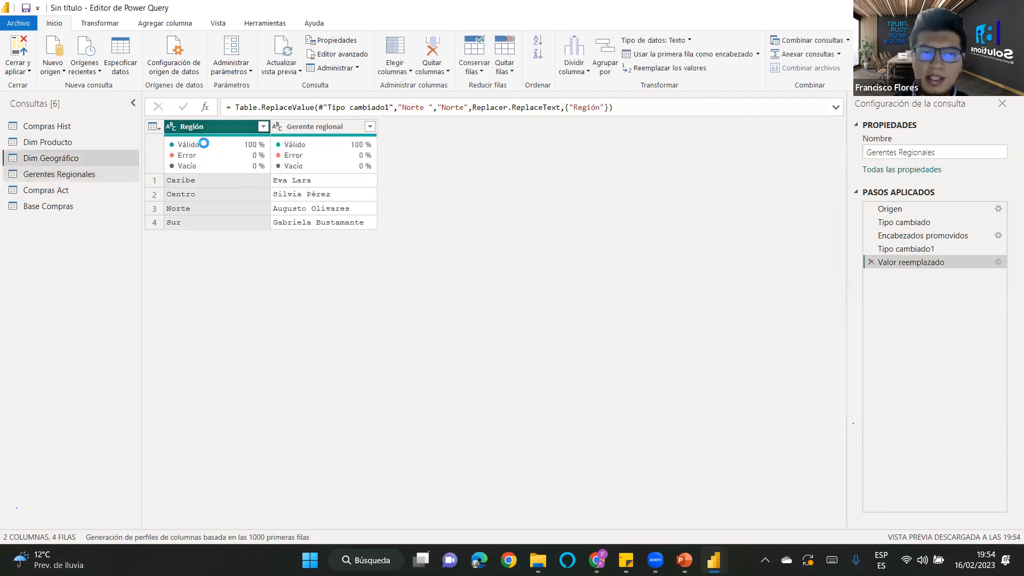
{"action": "left_click_drag", "start_coordinate": [844, 218], "coordinate": [843, 478]}
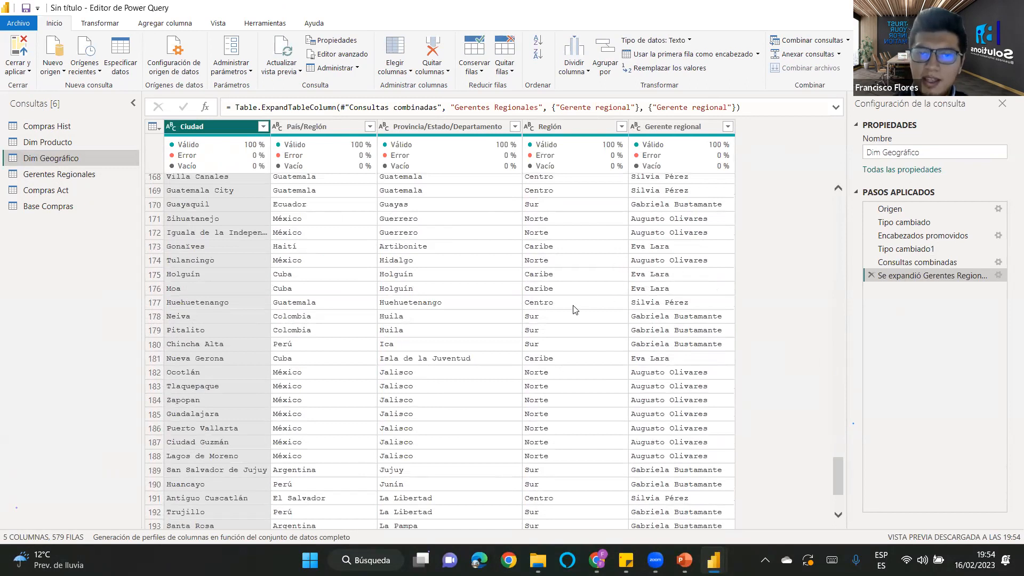
{"action": "left_click", "coordinate": [654, 261]}
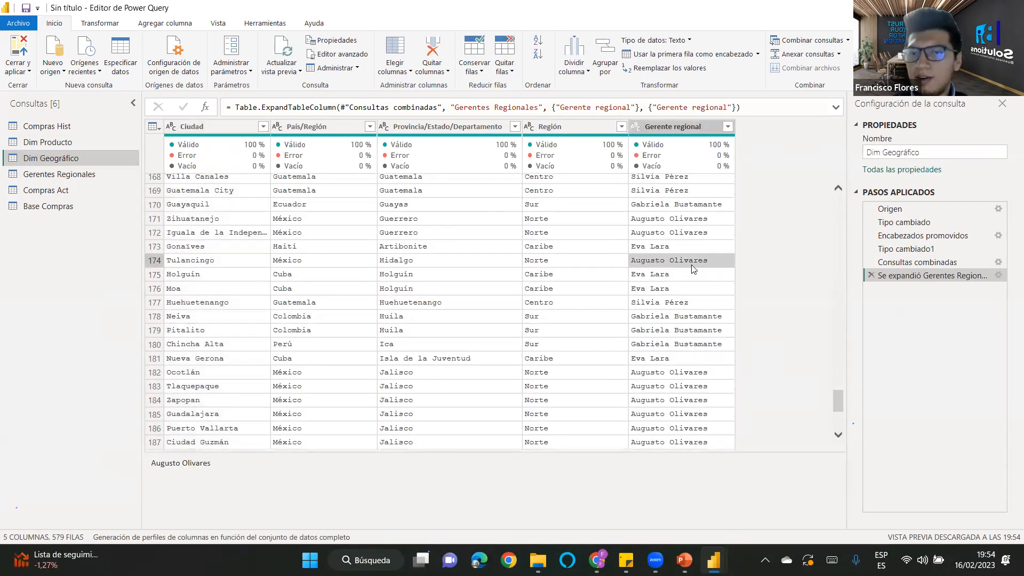
{"action": "scroll", "coordinate": [842, 349], "scroll_direction": "up", "scroll_amount": 6}
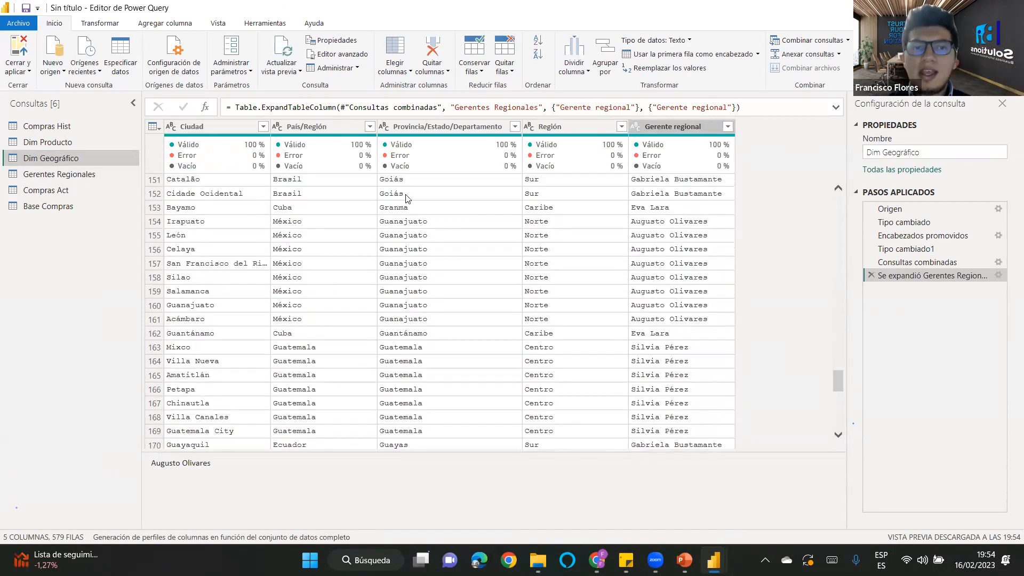
{"action": "left_click", "coordinate": [54, 128]}
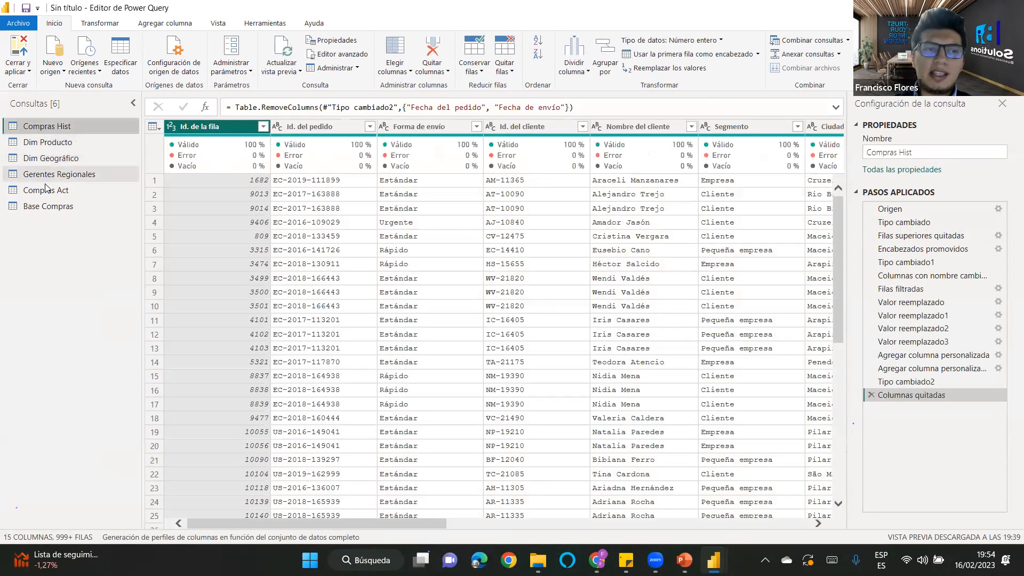
{"action": "left_click", "coordinate": [48, 190]}
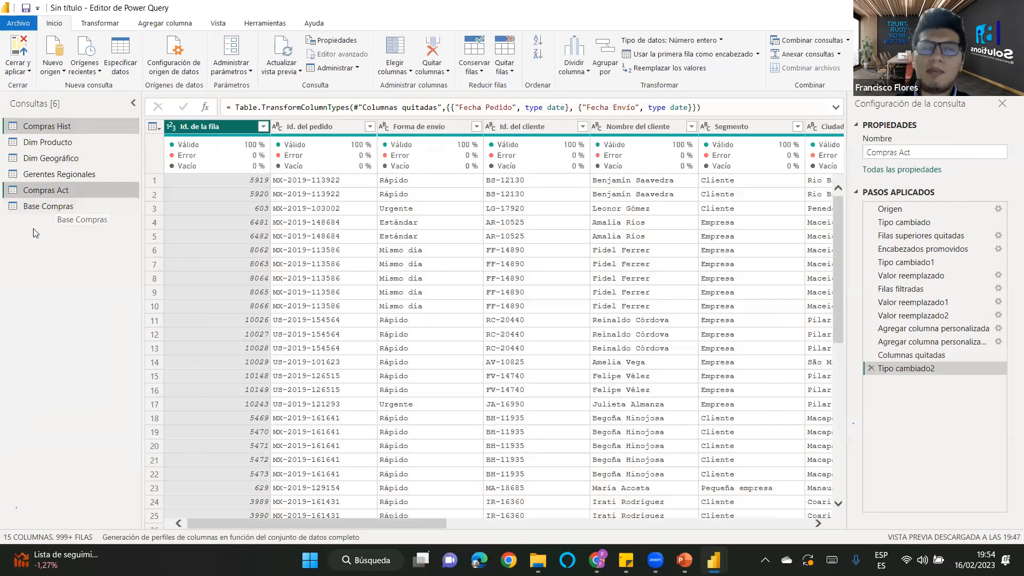
{"action": "right_click", "coordinate": [37, 128]}
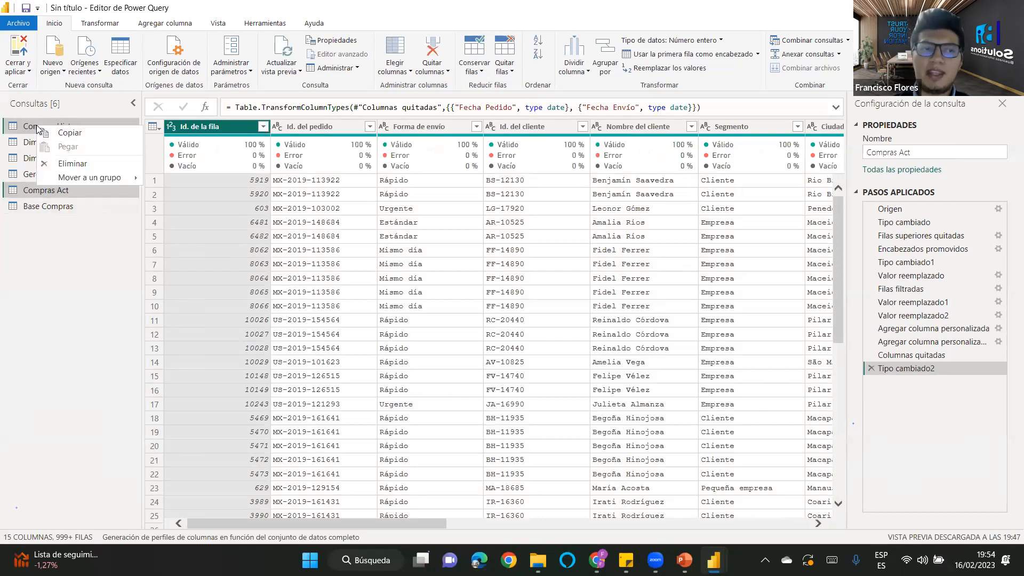
{"action": "left_click", "coordinate": [49, 247]}
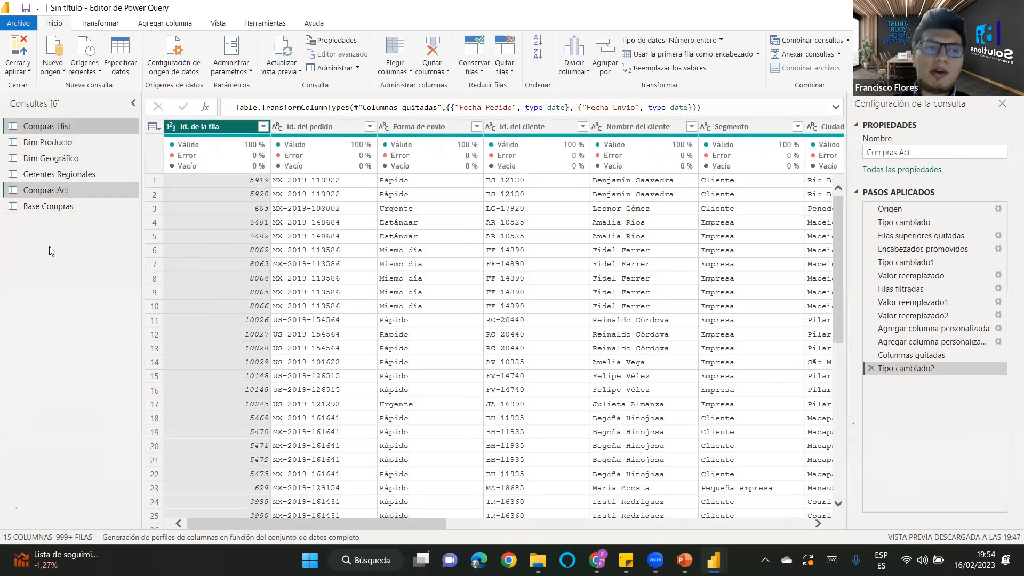
Disable loading into the model for the Compras Hist, Compras Act and Gerentes Regionales queries.
{"action": "left_click", "coordinate": [60, 129]}
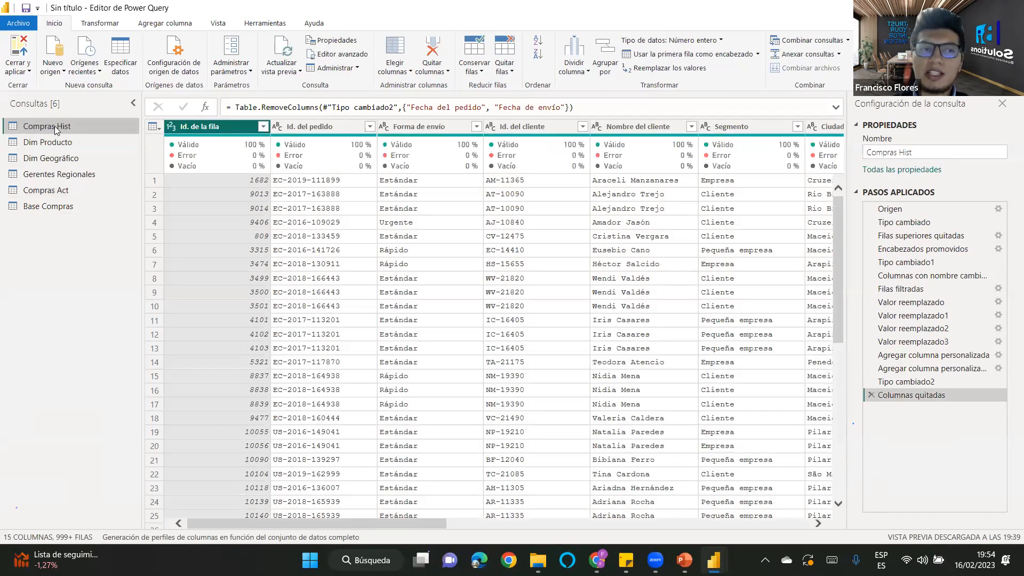
{"action": "right_click", "coordinate": [45, 128]}
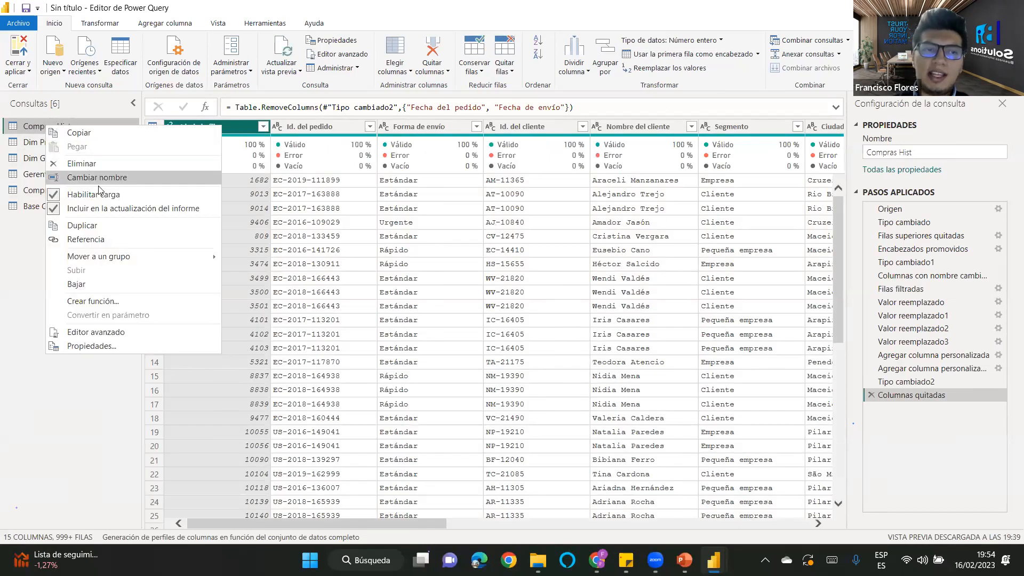
{"action": "left_click", "coordinate": [68, 190]}
{"action": "right_click", "coordinate": [57, 191]}
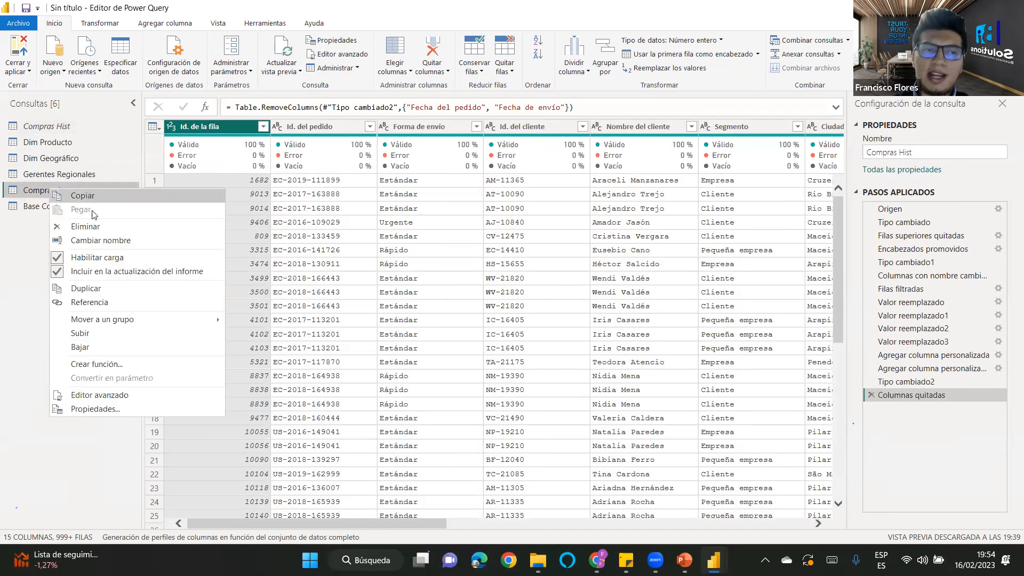
{"action": "left_click", "coordinate": [66, 251]}
{"action": "right_click", "coordinate": [59, 175]}
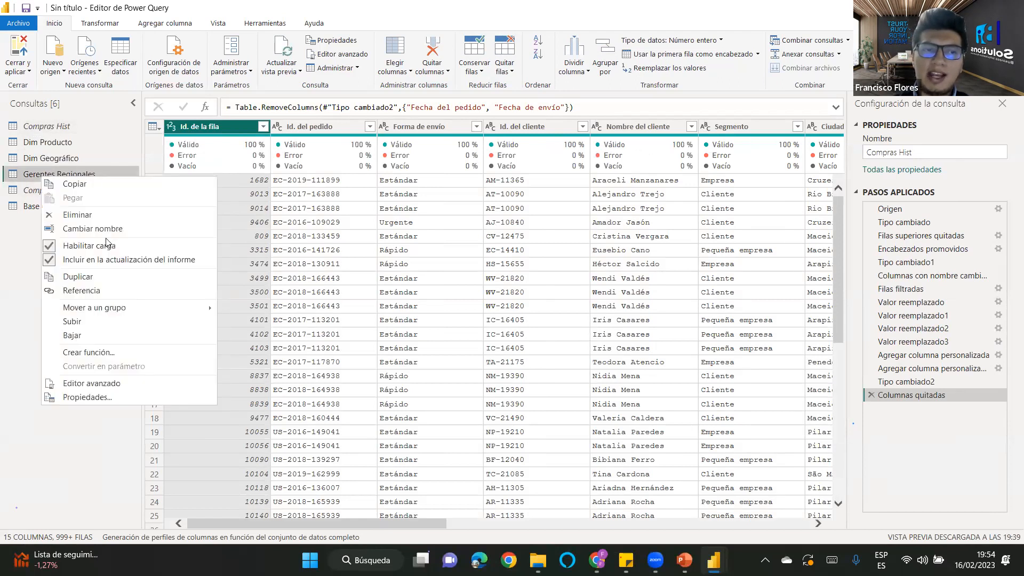
{"action": "left_click", "coordinate": [65, 250]}
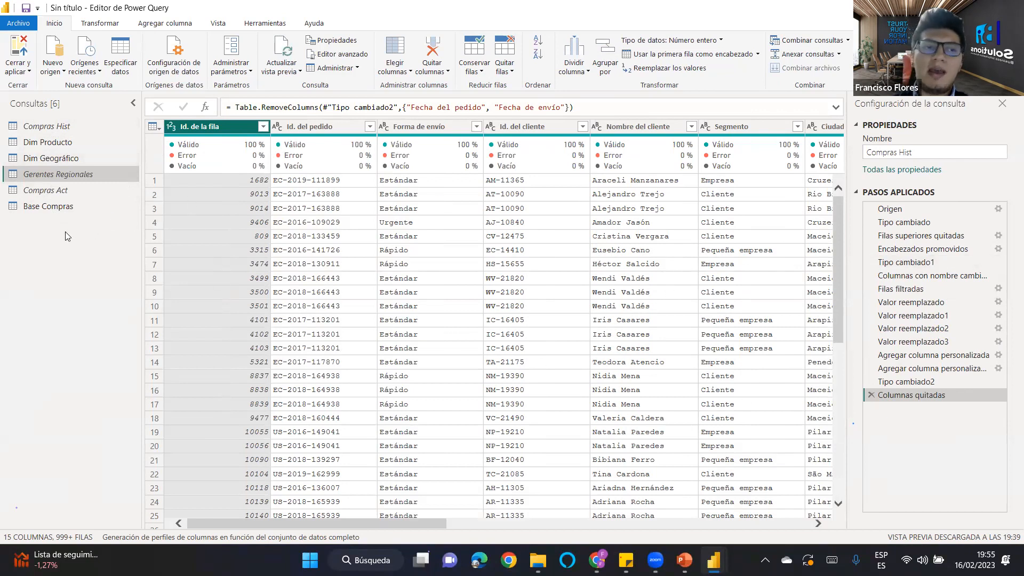
{"action": "right_click", "coordinate": [34, 174]}
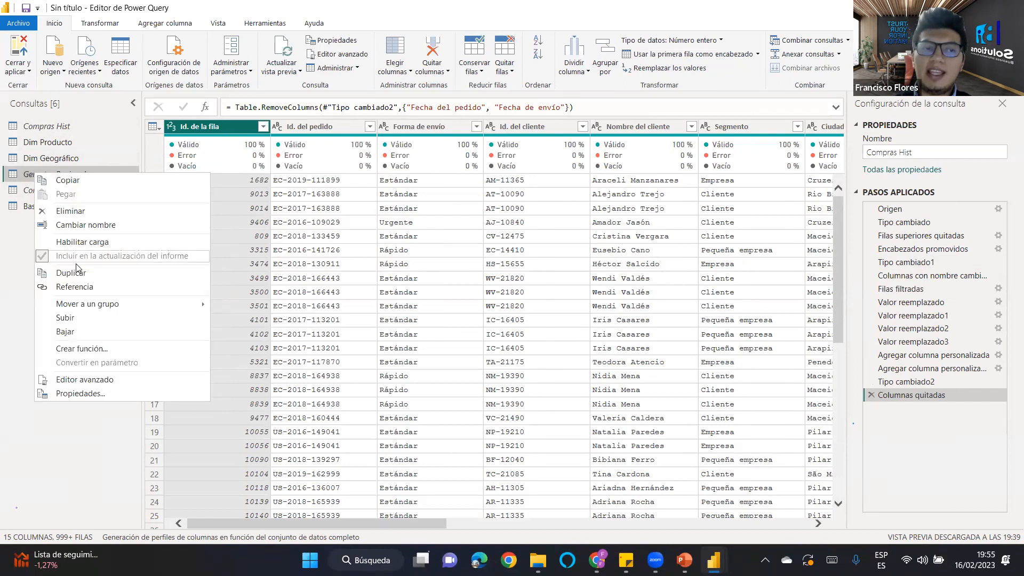
Apply the Power Query changes, return to Power BI Desktop and open the model's relationship diagram.
{"action": "left_click", "coordinate": [16, 258]}
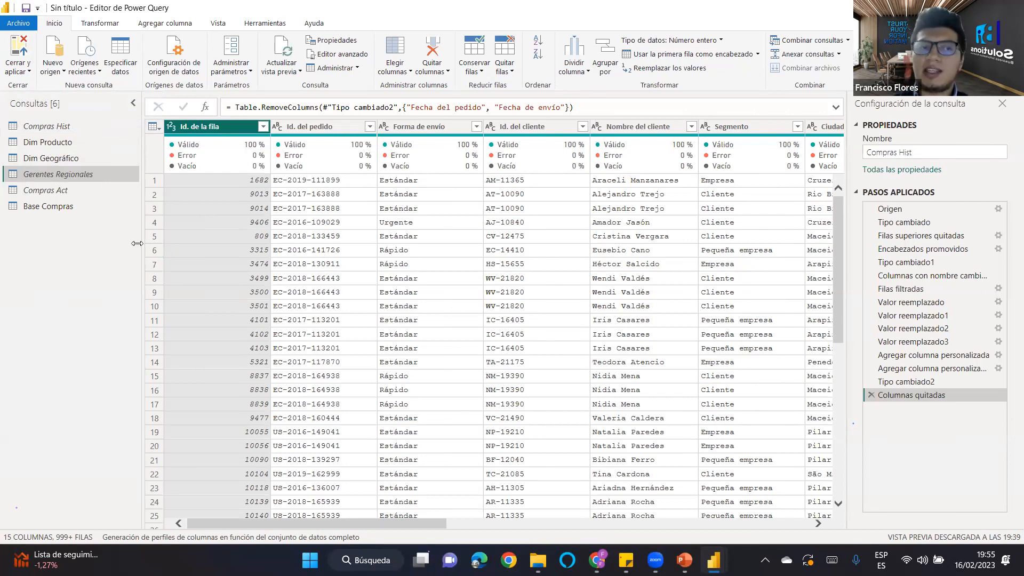
{"action": "left_click", "coordinate": [24, 52]}
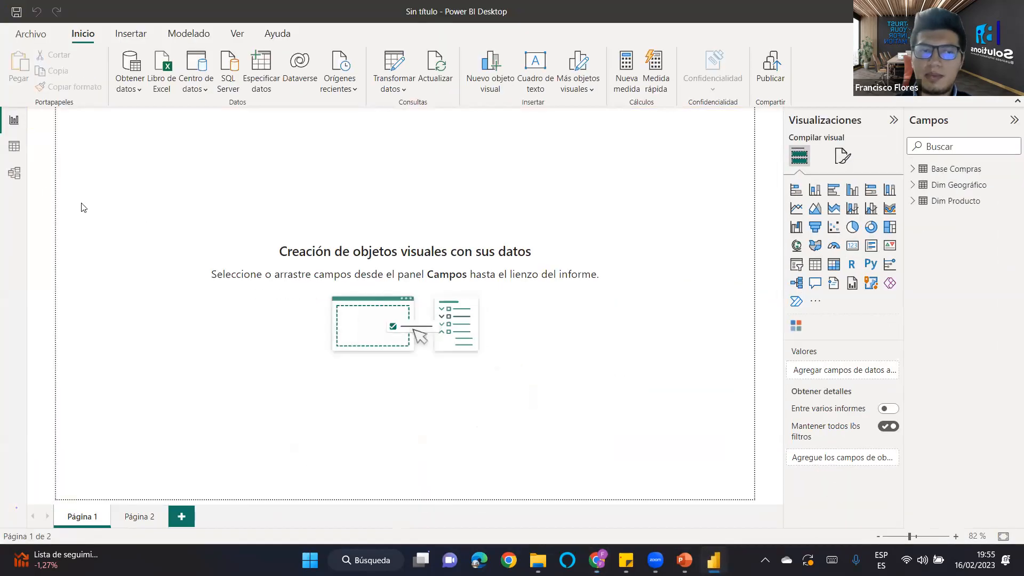
{"action": "left_click", "coordinate": [14, 173]}
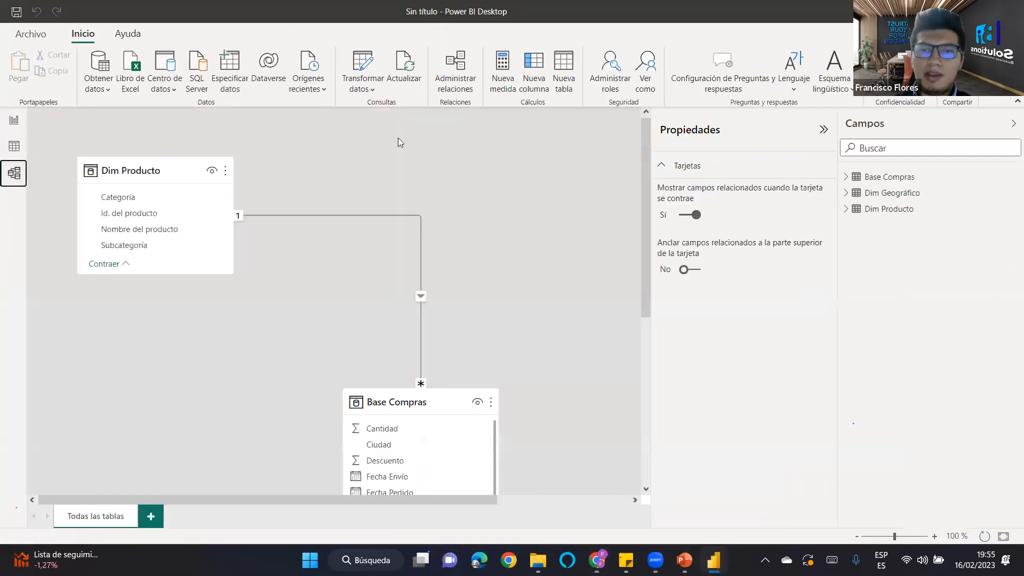
Arrange Base Compras and Dim Geográfico in one row beside Dim Producto in the diagram and collapse the diagram's properties.
{"action": "scroll", "coordinate": [545, 244], "scroll_direction": "down", "scroll_amount": 5}
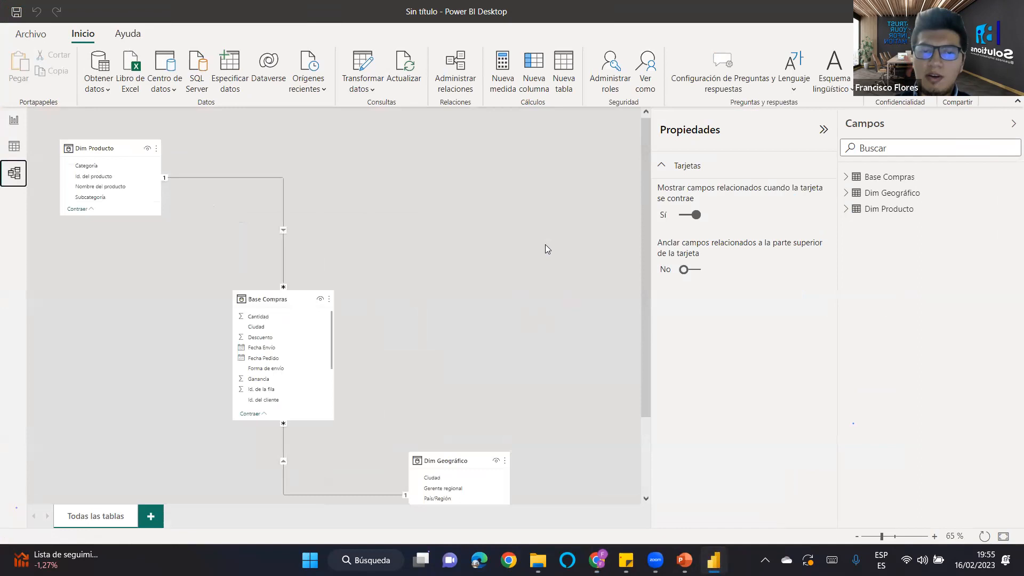
{"action": "left_click_drag", "start_coordinate": [192, 209], "coordinate": [174, 132]}
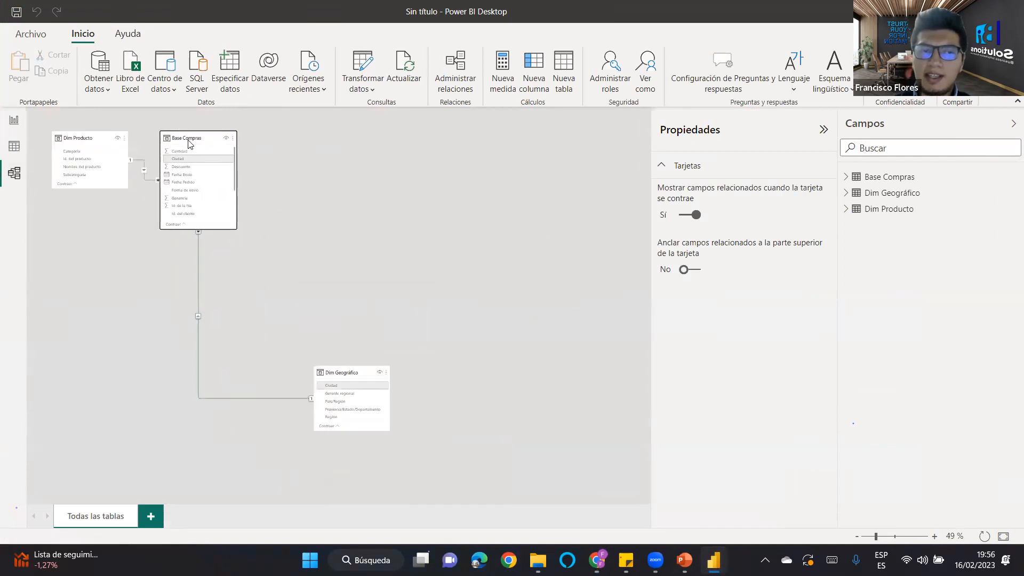
{"action": "left_click_drag", "start_coordinate": [345, 372], "coordinate": [311, 122]}
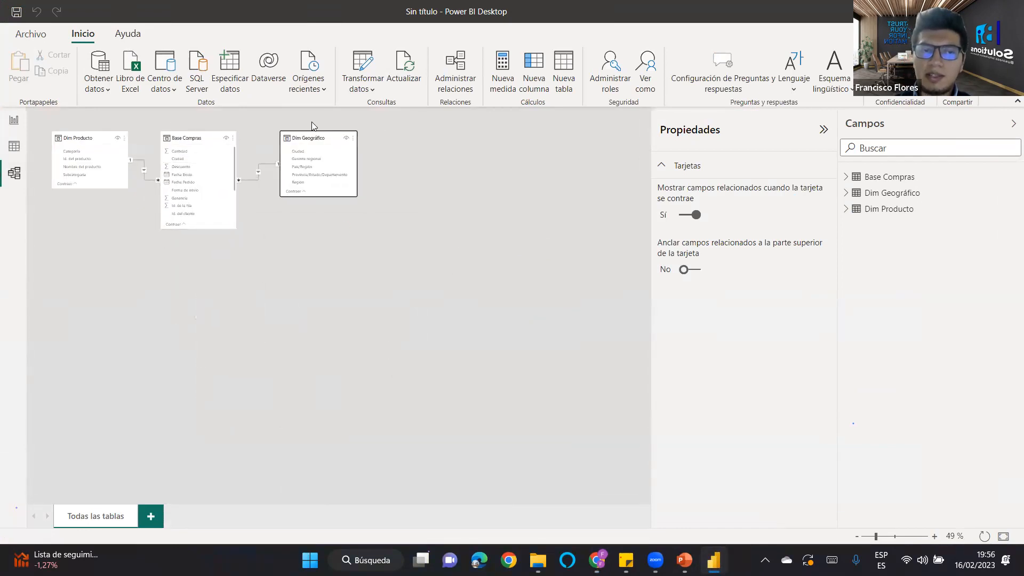
{"action": "scroll", "coordinate": [576, 240], "scroll_direction": "up", "scroll_amount": 4}
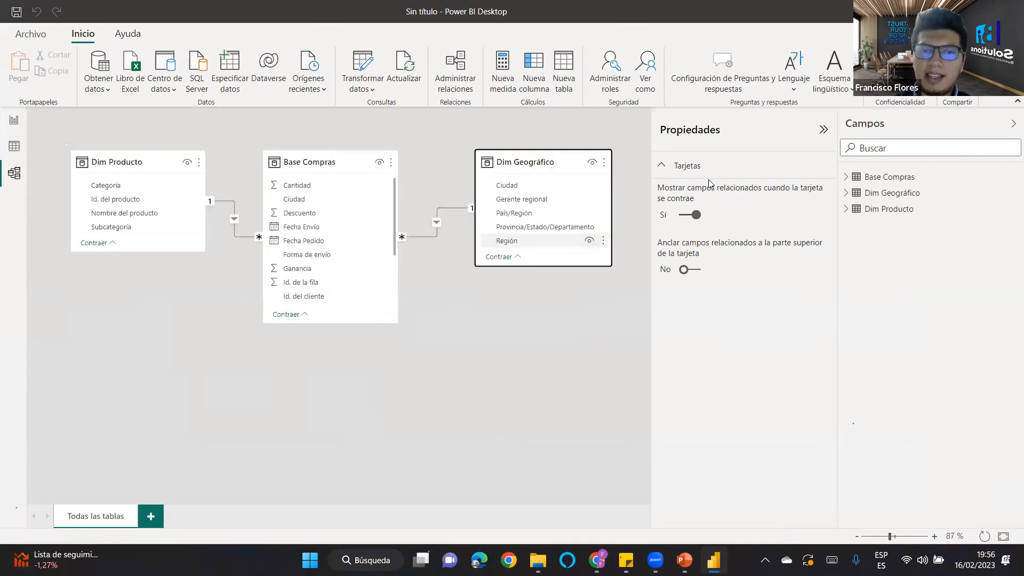
{"action": "left_click", "coordinate": [825, 129]}
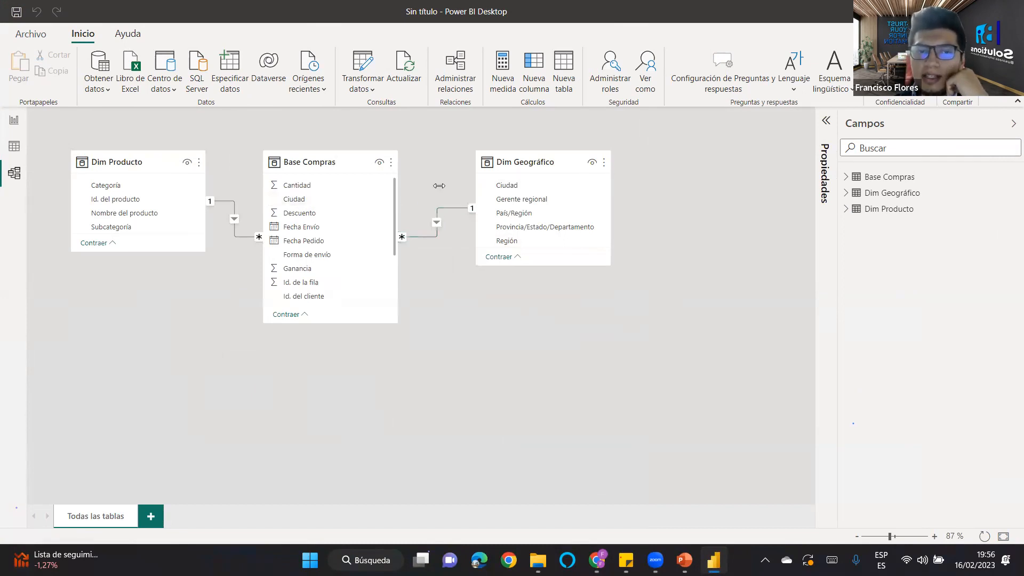
Delete the relationship between Dim Producto and Base Compras.
{"action": "right_click", "coordinate": [232, 226]}
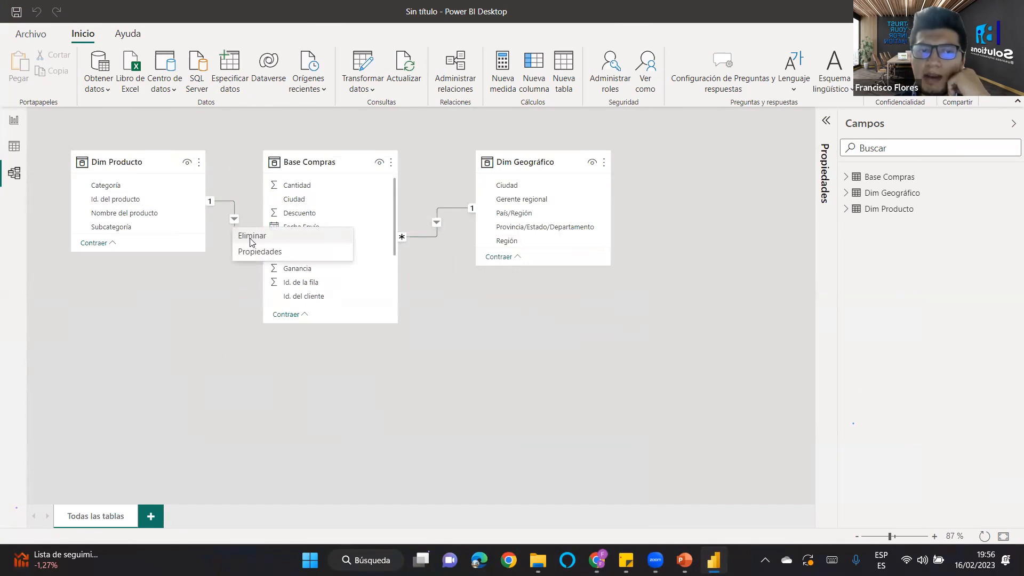
{"action": "left_click", "coordinate": [250, 234]}
{"action": "left_click", "coordinate": [593, 306]}
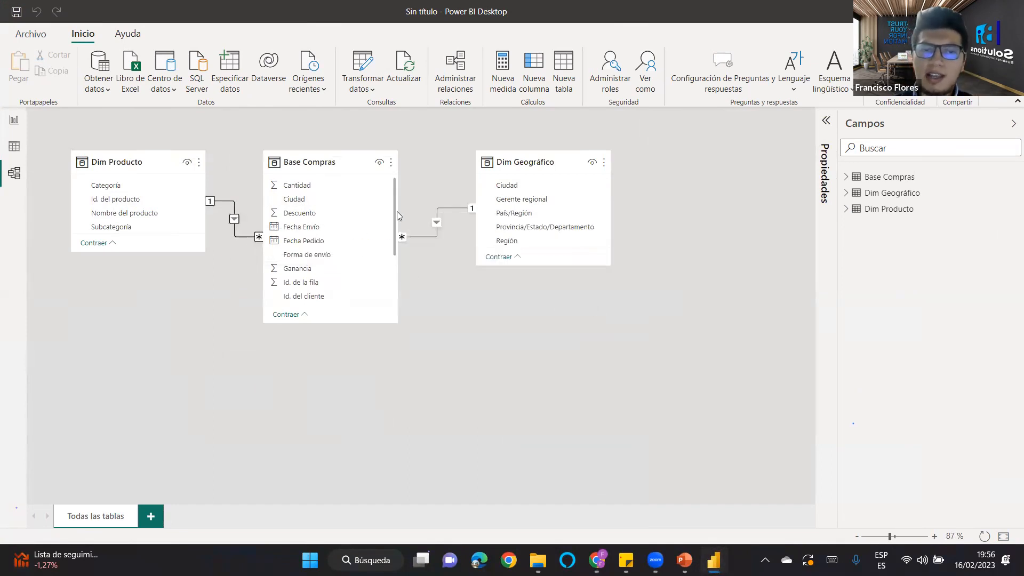
Create a relationship from Id. del producto in Dim Producto to Id. del producto in Base Compras.
{"action": "left_click_drag", "start_coordinate": [393, 210], "coordinate": [394, 254]}
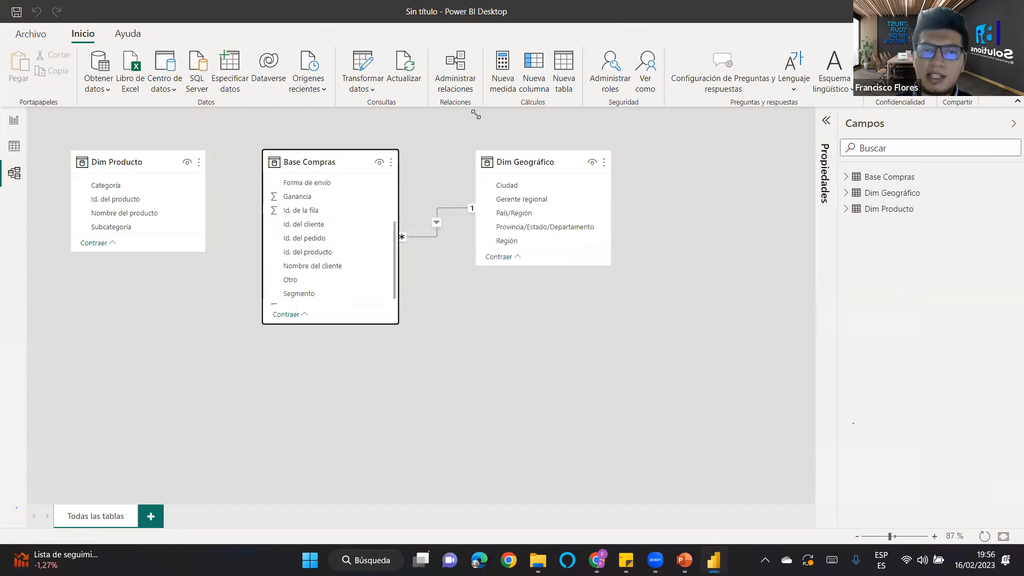
{"action": "left_click", "coordinate": [456, 75]}
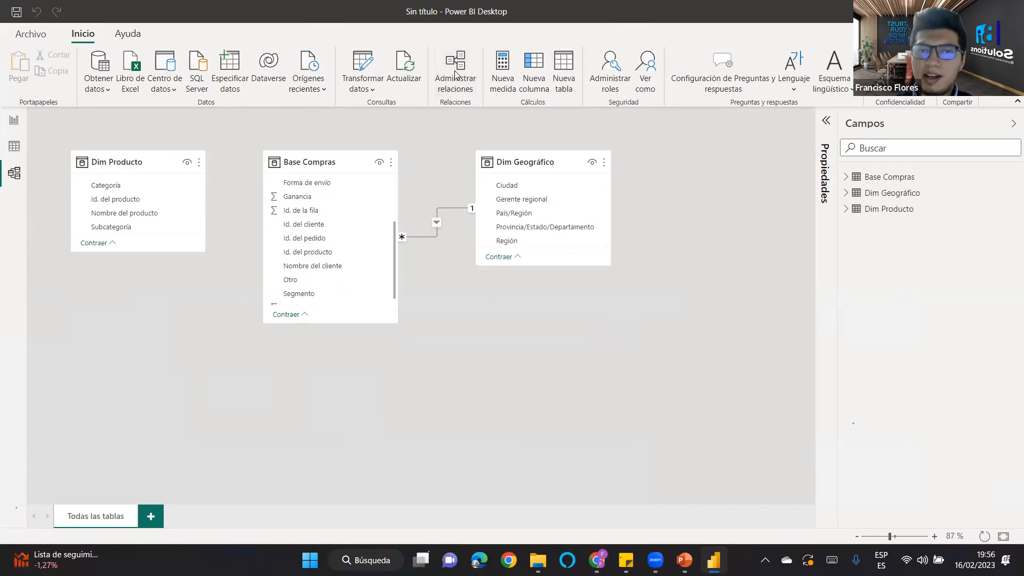
{"action": "left_click", "coordinate": [755, 103]}
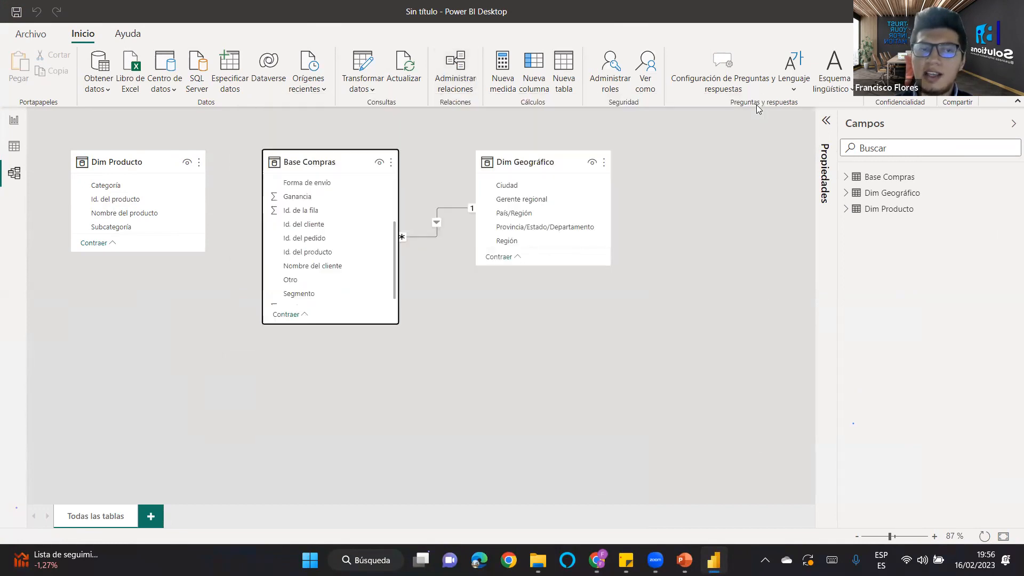
{"action": "left_click", "coordinate": [103, 203]}
{"action": "left_click_drag", "start_coordinate": [102, 203], "coordinate": [309, 265]}
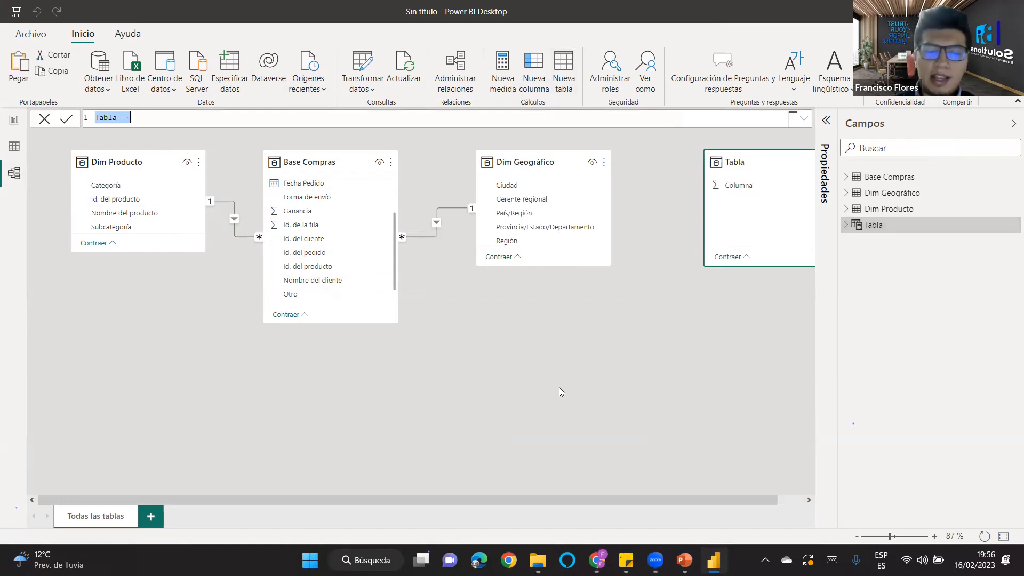
Name the new calculated table Calendario and continue its DAX formula on a second line.
{"action": "type", "text": "Calendar"}
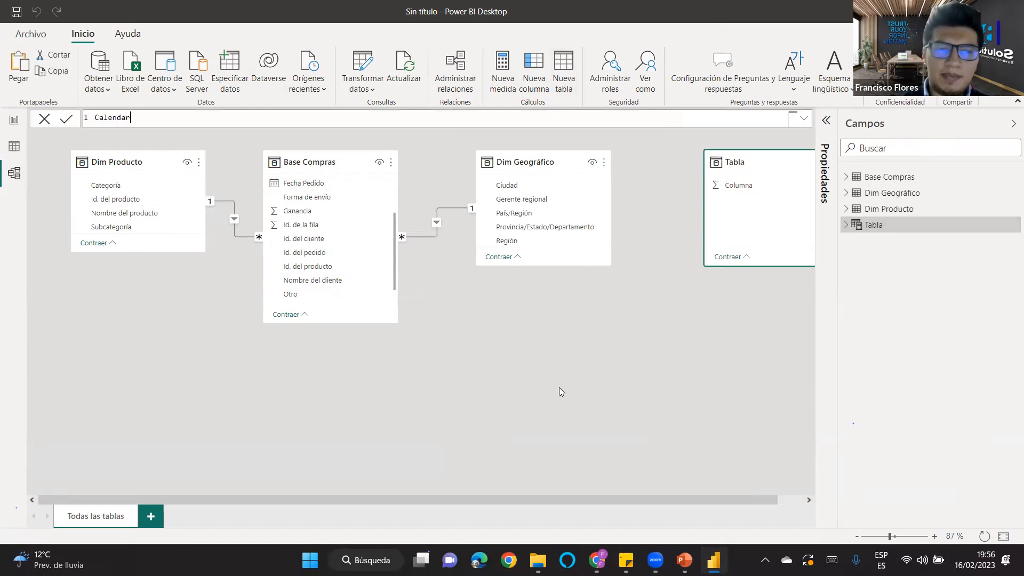
{"action": "type", "text": "io ="}
{"action": "key", "text": "shift+Return"}
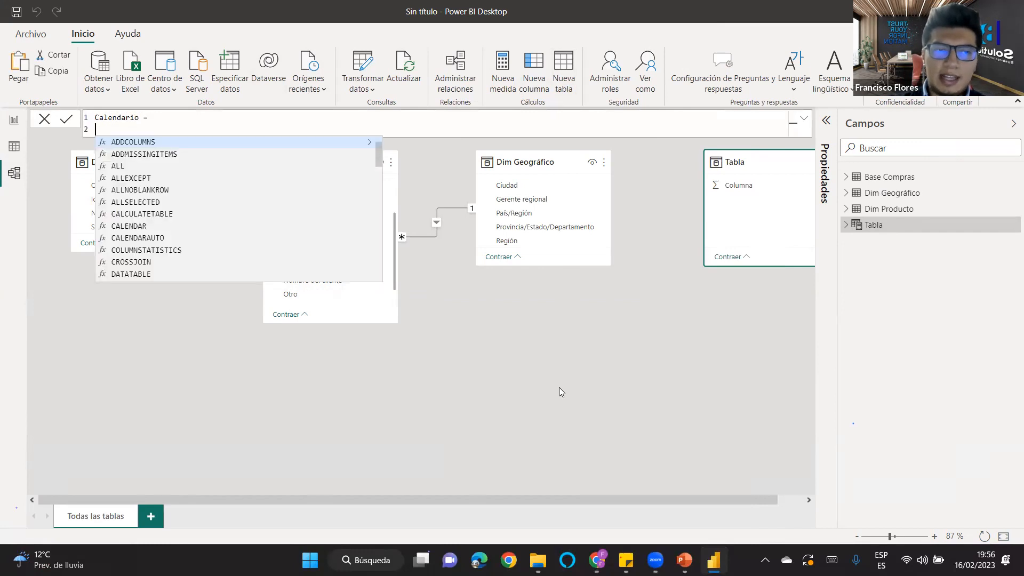
{"action": "type", "text": "cal"}
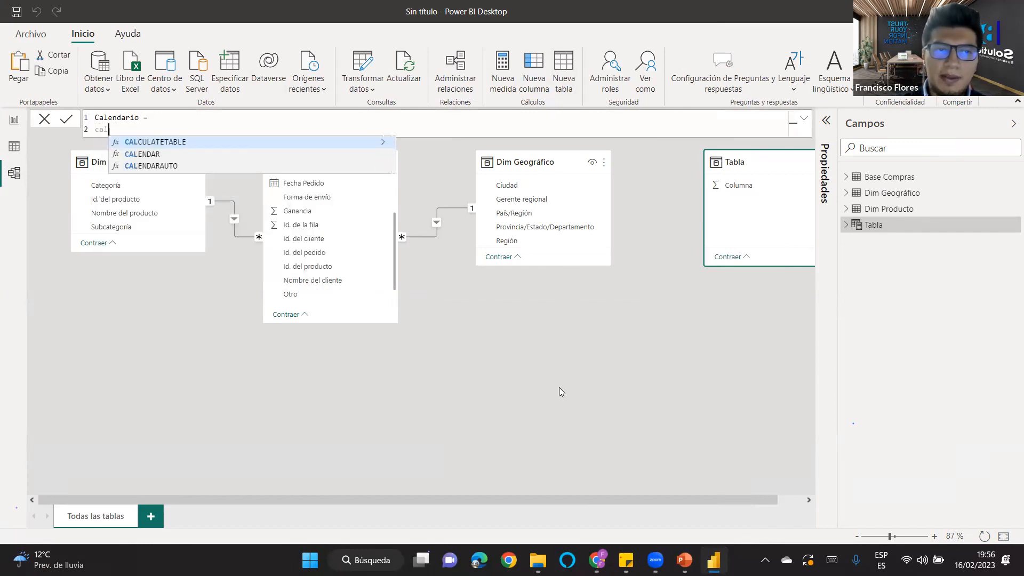
{"action": "key", "text": "BackSpace"}
{"action": "key", "text": "BackSpace"}
{"action": "key", "text": "BackSpace"}
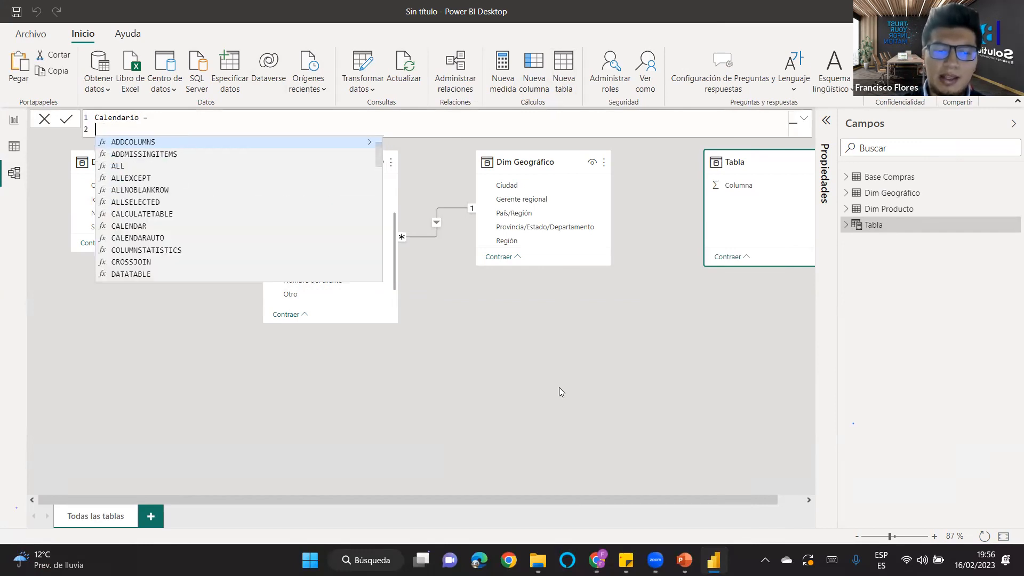
Begin the Calendario formula with ADDCOLUMNS, using the CALENDAR function as its table argument.
{"action": "type", "text": "ad"}
{"action": "key", "text": "Tab"}
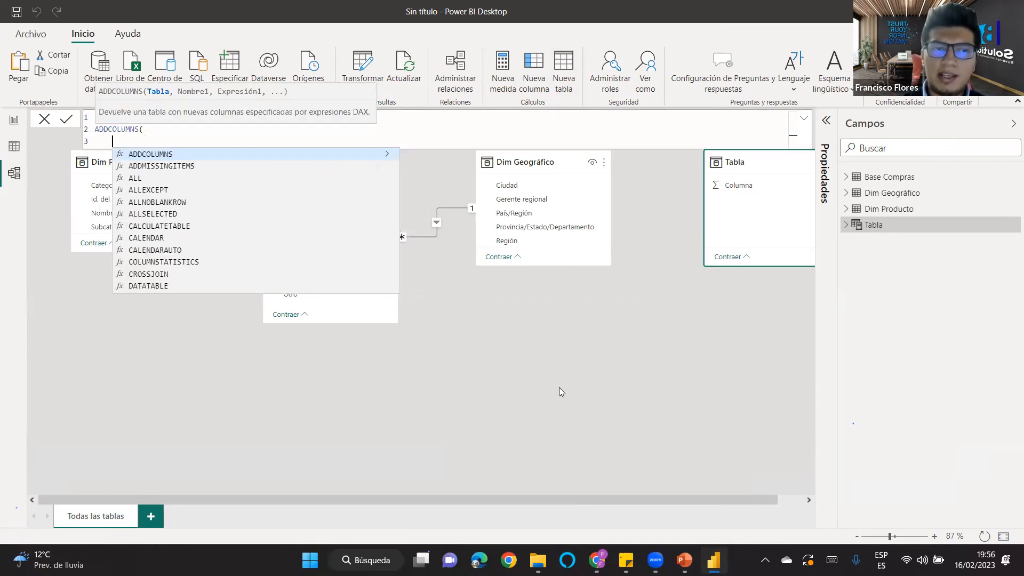
{"action": "type", "text": "cale"}
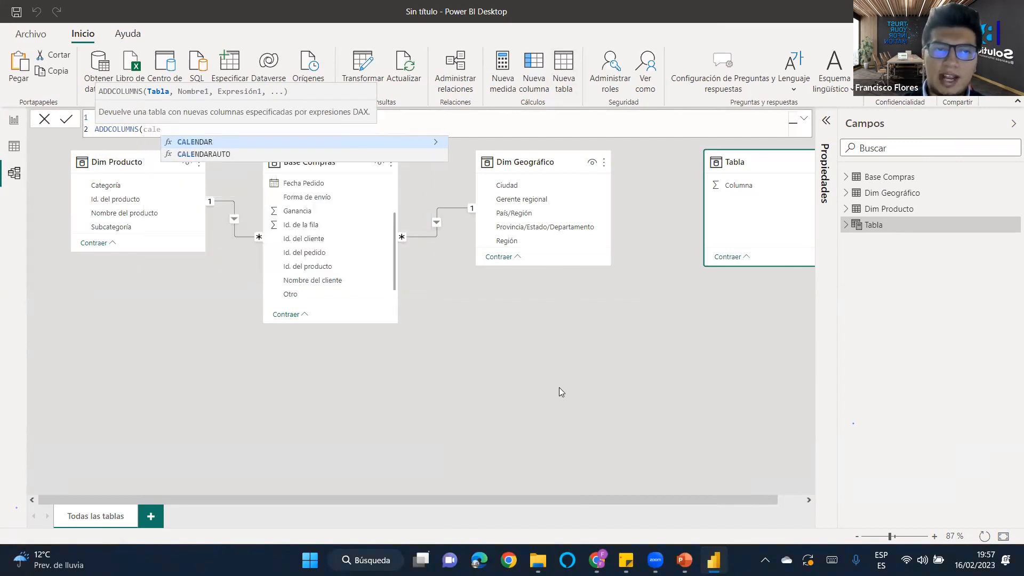
{"action": "key", "text": "Tab"}
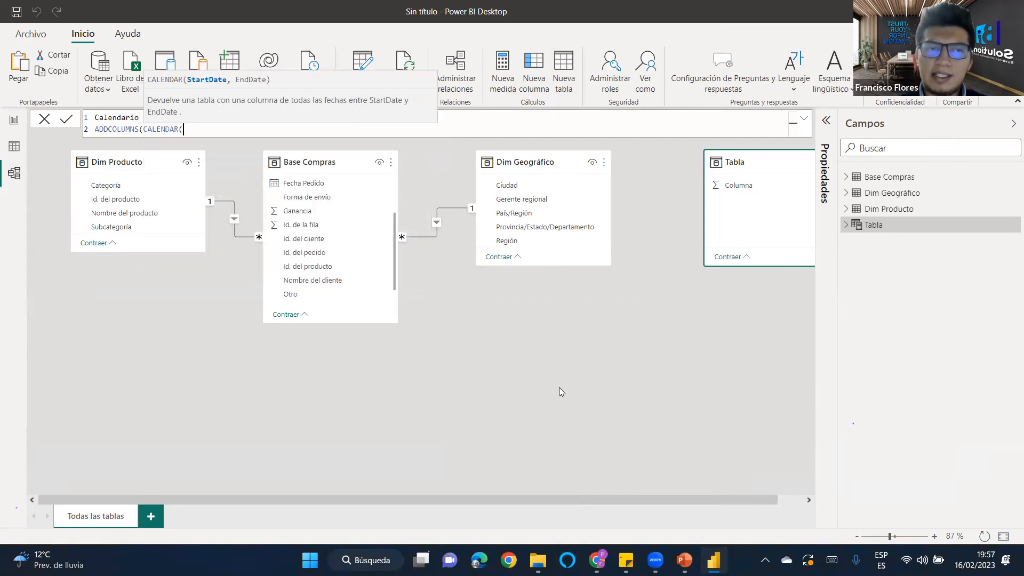
Set the CALENDAR start date to MIN('Base Compras'[Fecha Pedido]).
{"action": "type", "text": "min"}
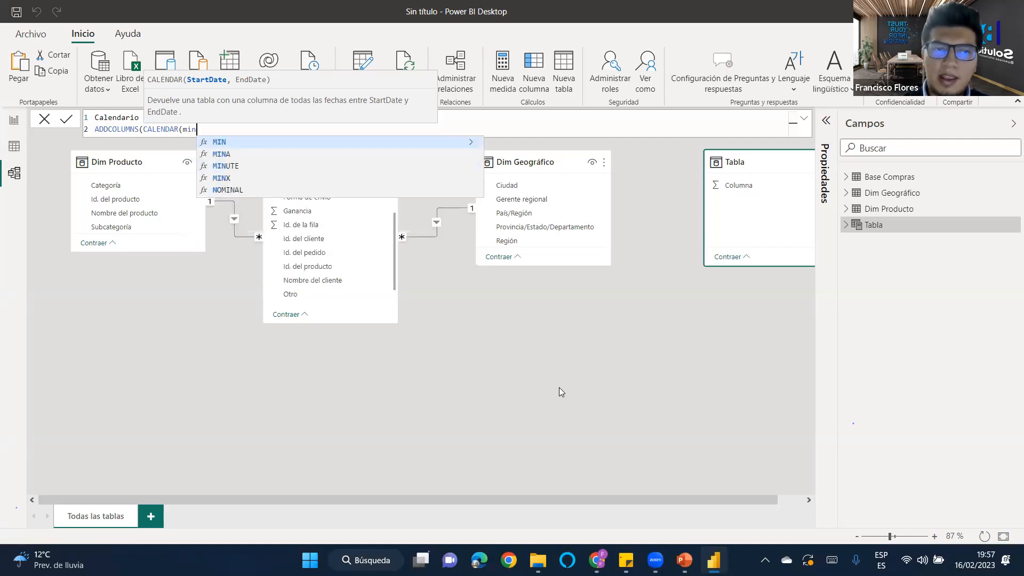
{"action": "key", "text": "Tab"}
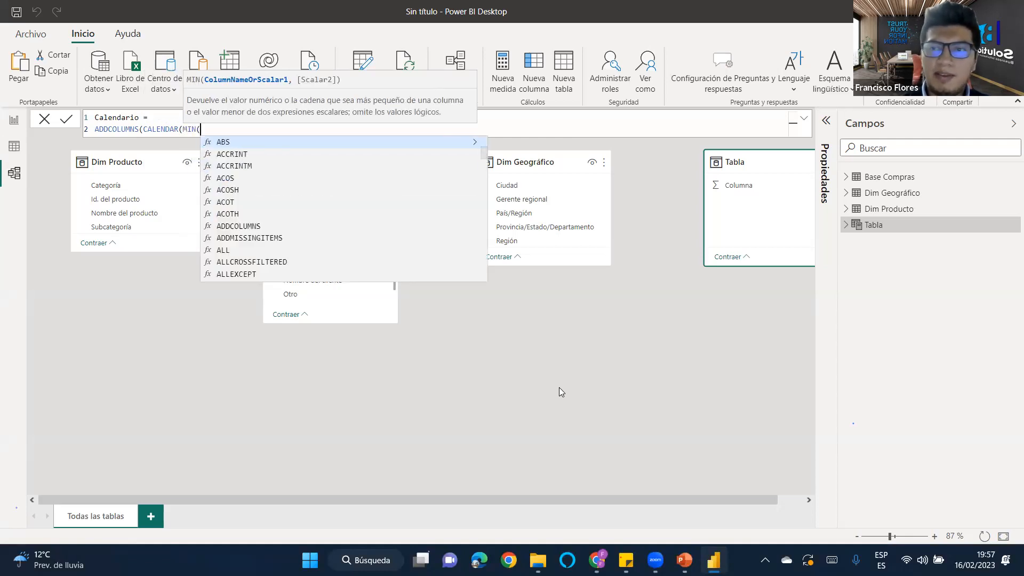
{"action": "type", "text": "fech"}
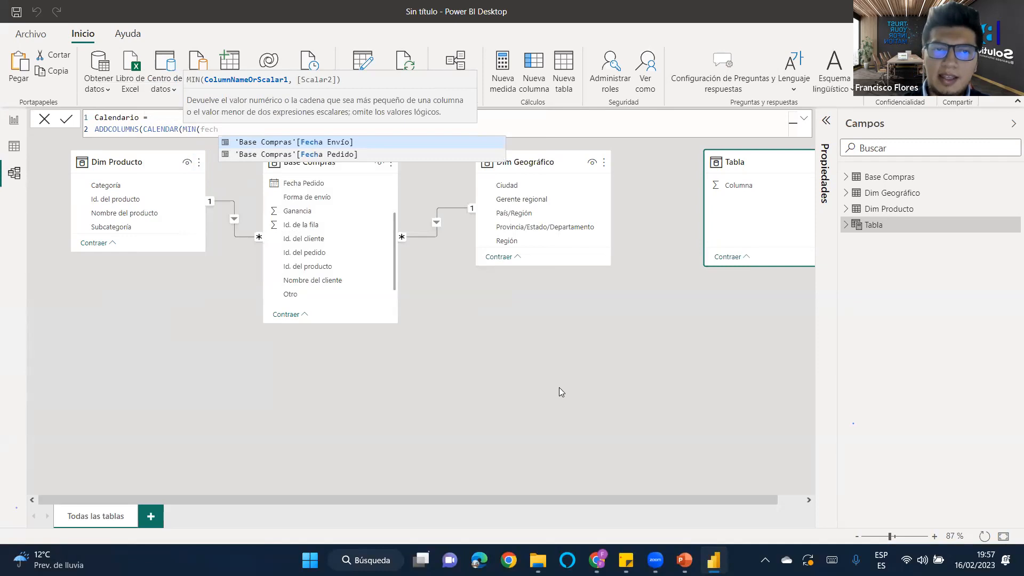
{"action": "key", "text": "Down"}
{"action": "key", "text": "Tab"}
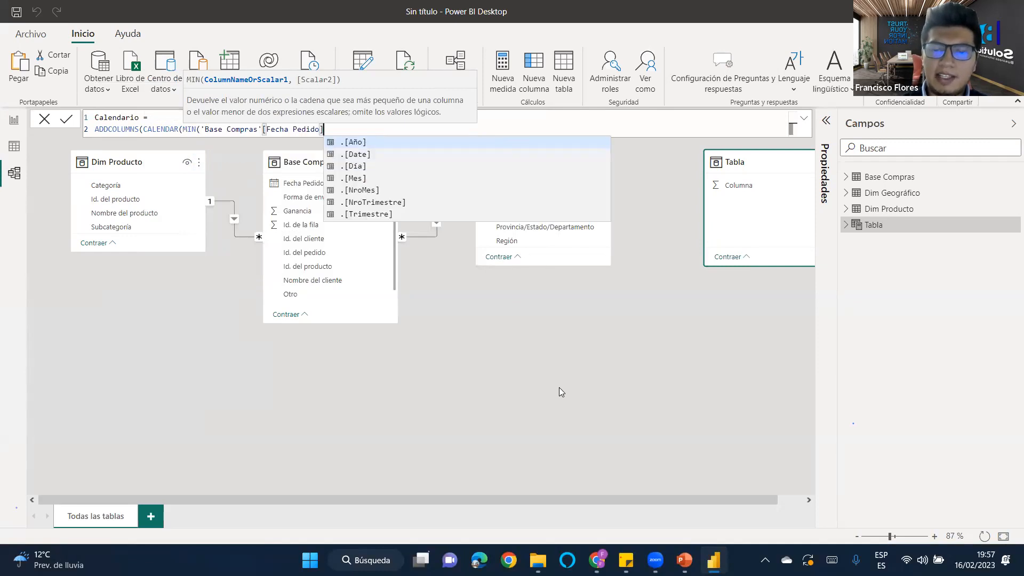
{"action": "type", "text": "),"}
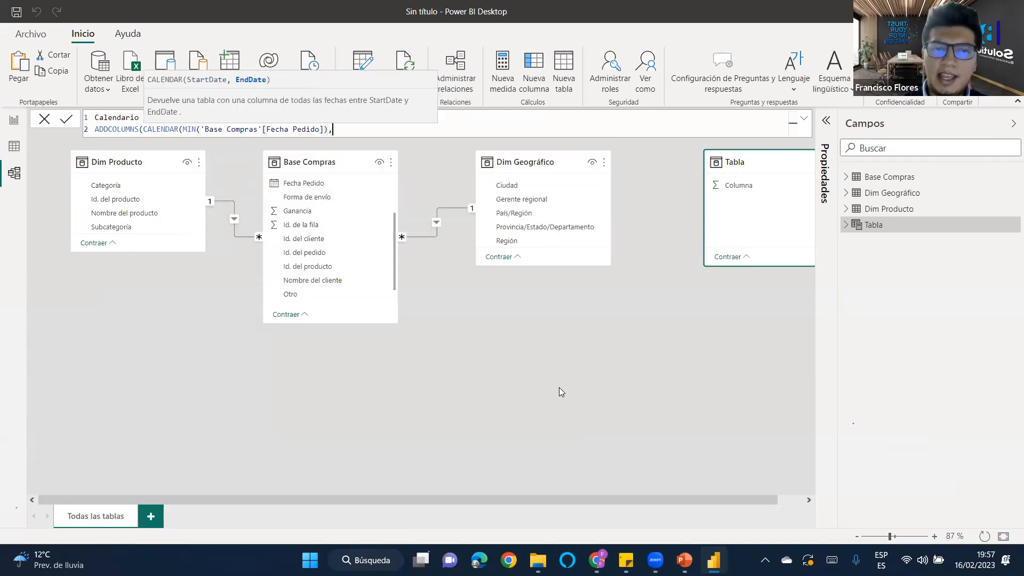
Set the CALENDAR end date to MAX('Base Compras'[Fecha Pedido]) and close the CALENDAR function.
{"action": "type", "text": "MAX("}
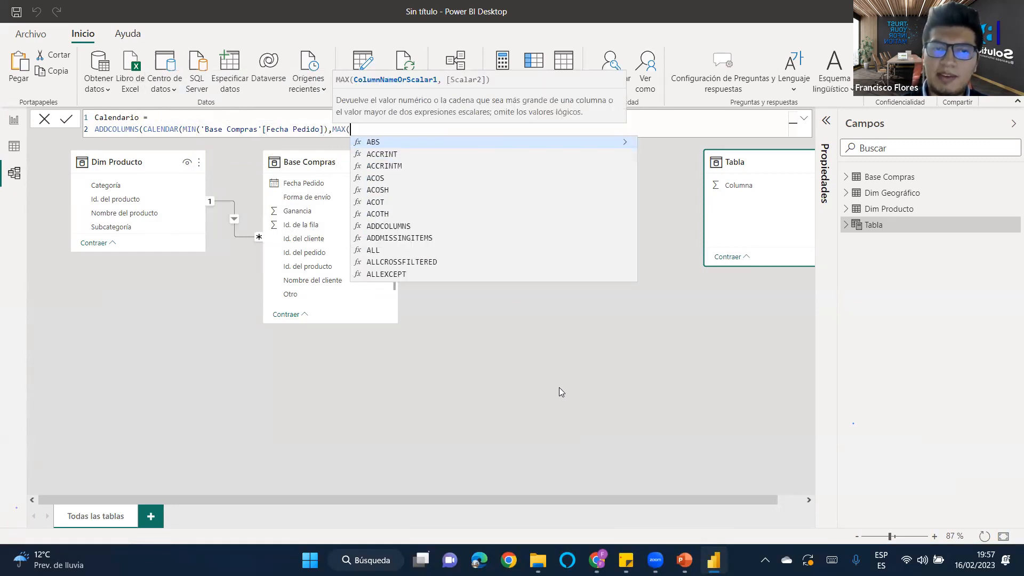
{"action": "type", "text": "fech"}
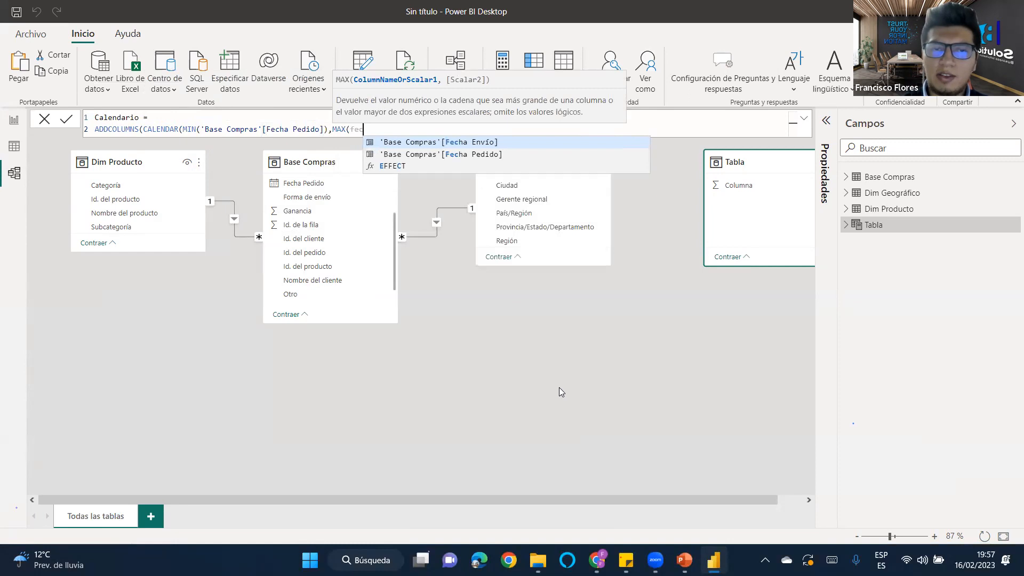
{"action": "key", "text": "Tab"}
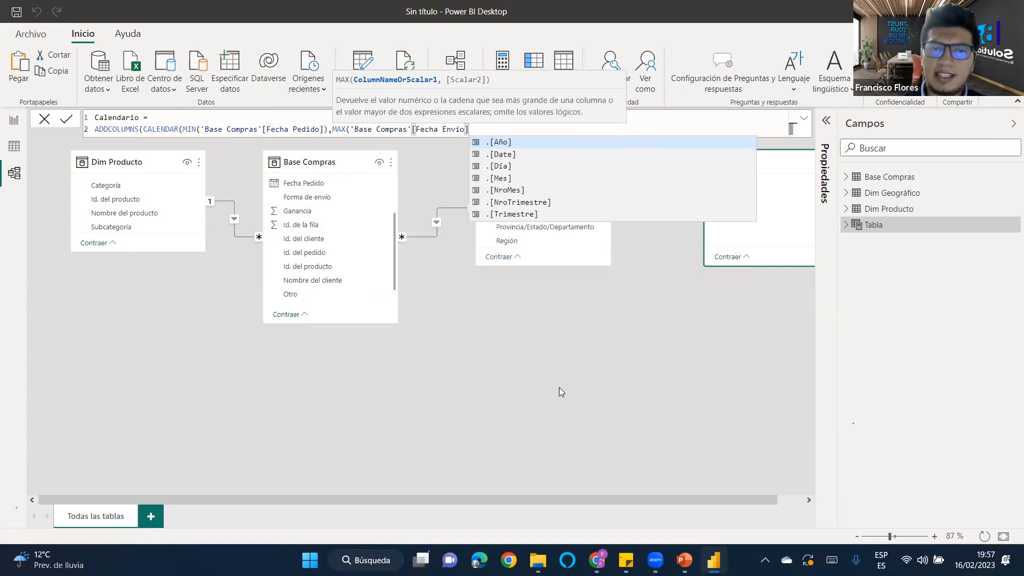
{"action": "key", "text": "BackSpace"}
{"action": "key", "text": "BackSpace"}
{"action": "key", "text": "BackSpace"}
{"action": "key", "text": "BackSpace"}
{"action": "key", "text": "BackSpace"}
{"action": "key", "text": "BackSpace"}
{"action": "type", "text": "P"}
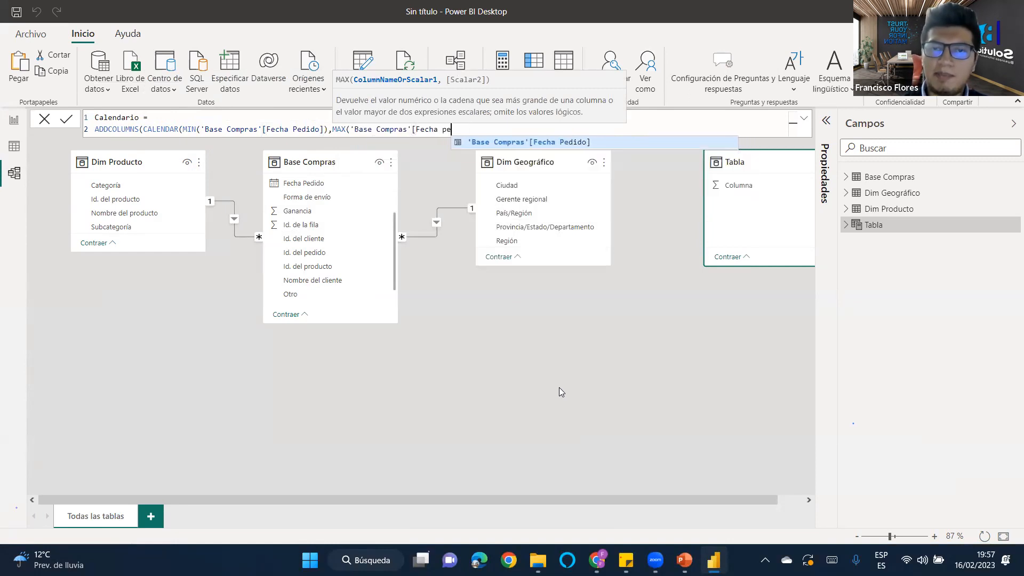
{"action": "key", "text": "Tab"}
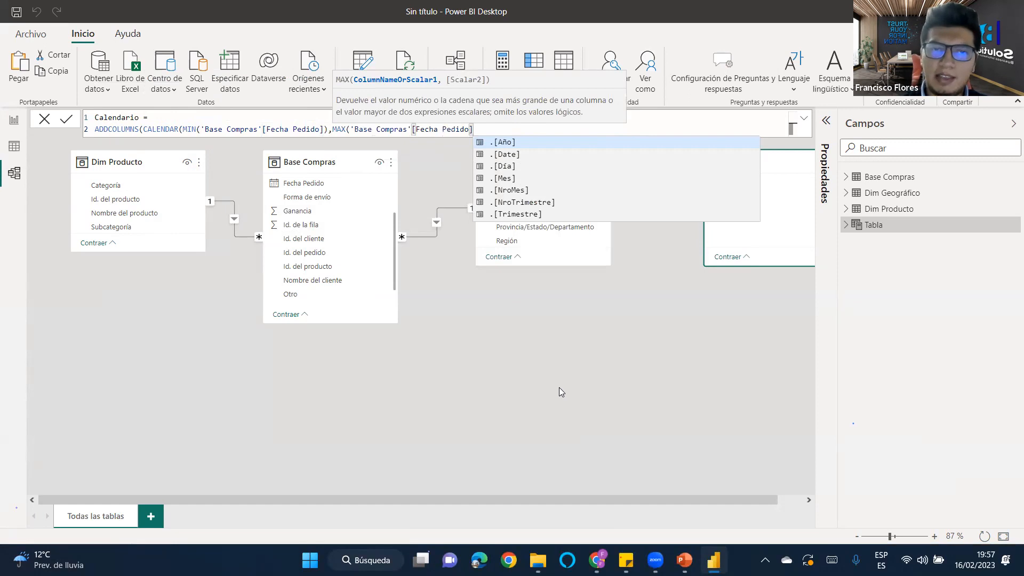
{"action": "type", "text": ")"}
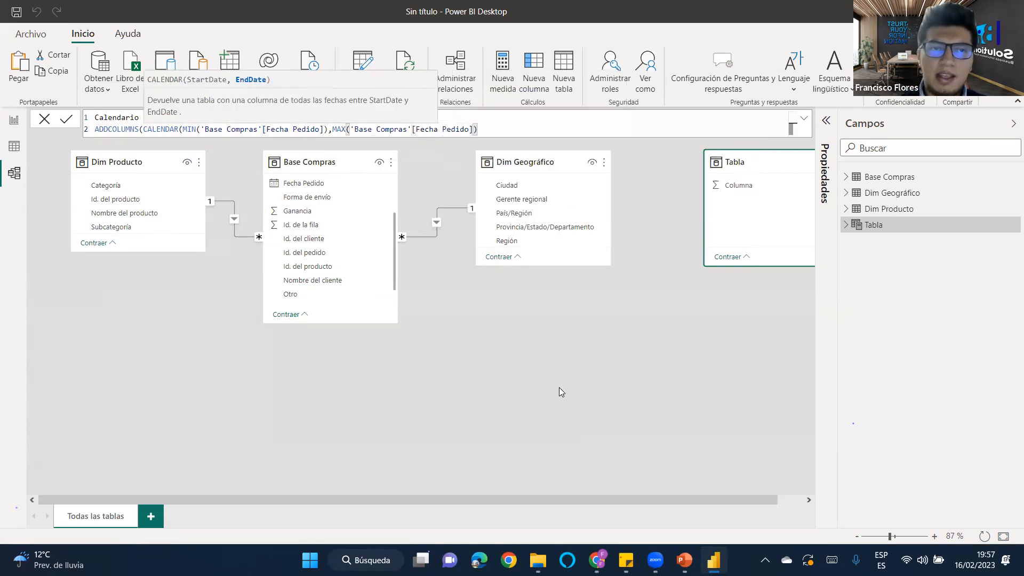
{"action": "type", "text": ")"}
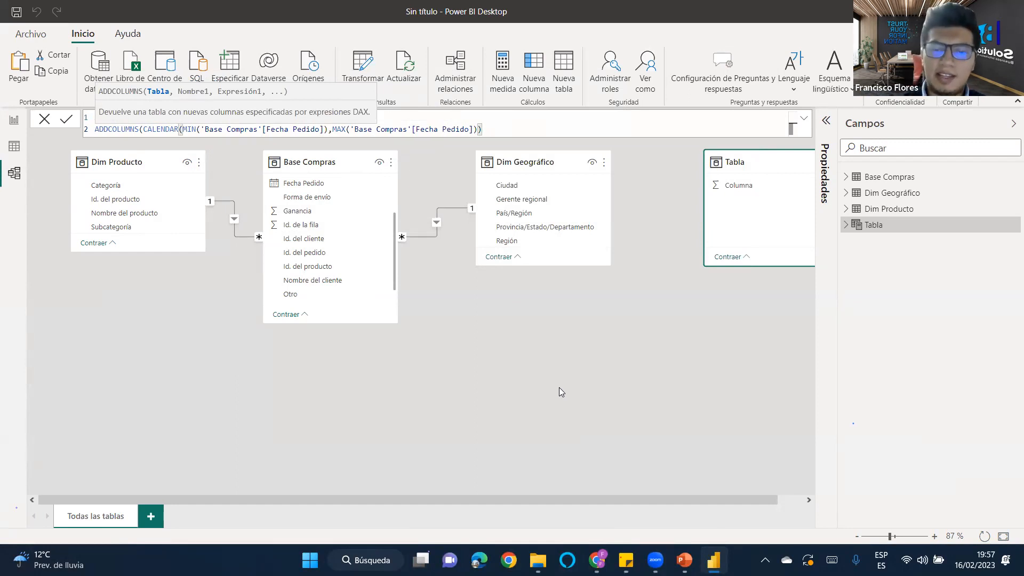
Add an "Año" column to the Calendario formula, calculated as YEAR([Date]).
{"action": "type", "text": ","}
{"action": "key", "text": "shift+Return"}
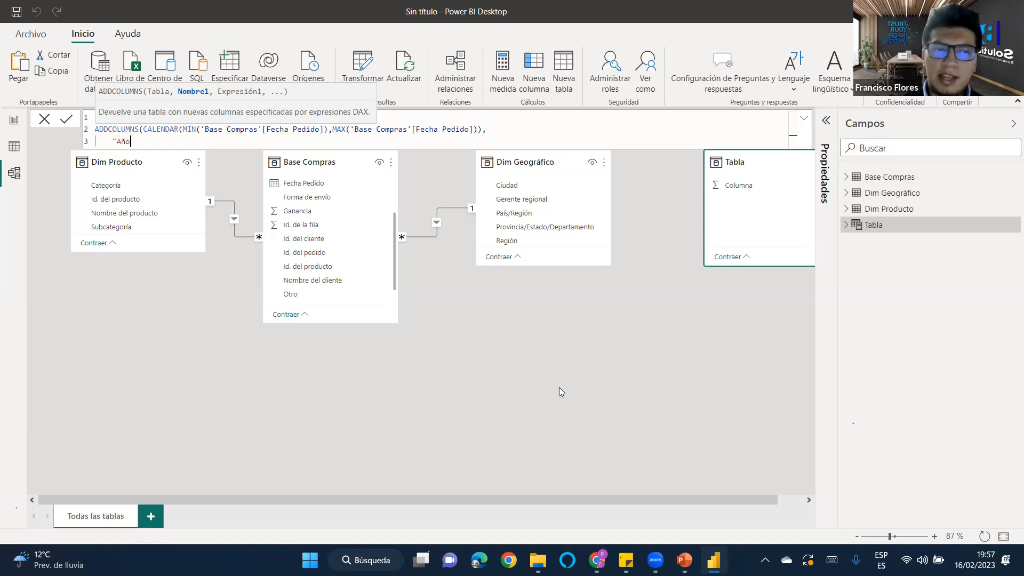
{"action": "type", "text": "\"Año\","}
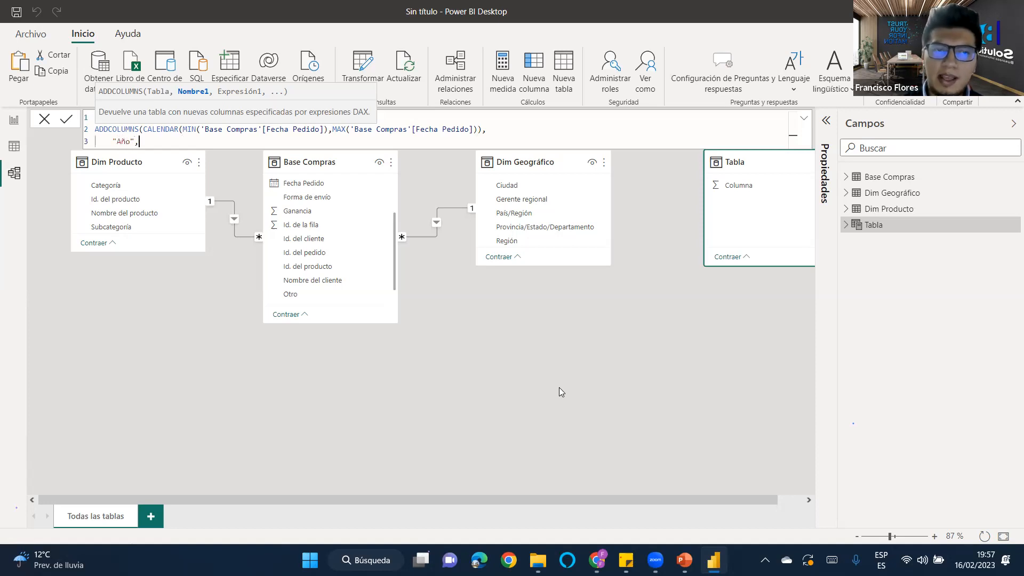
{"action": "type", "text": "ar"}
{"action": "key", "text": "Tab"}
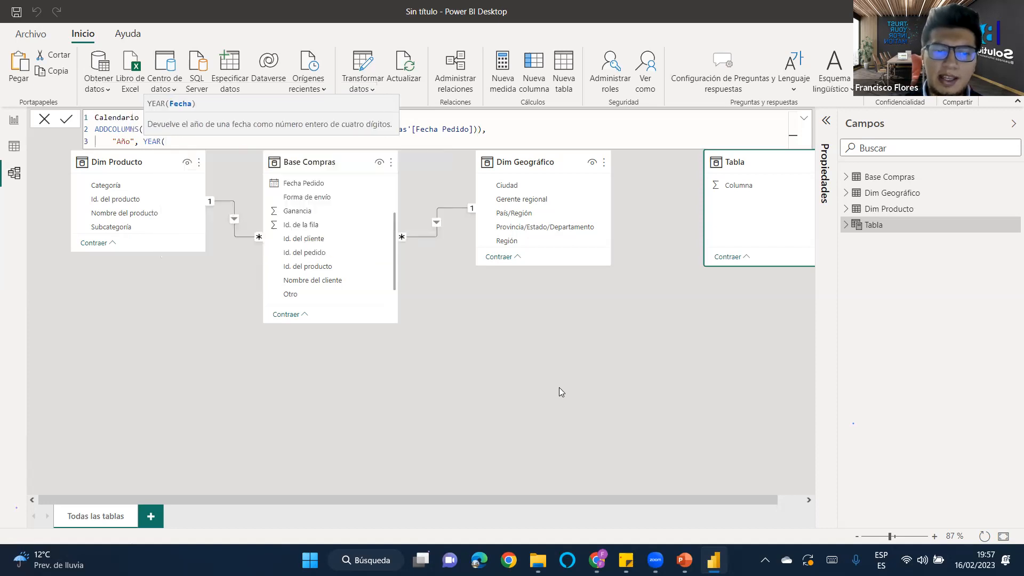
{"action": "type", "text": "date"}
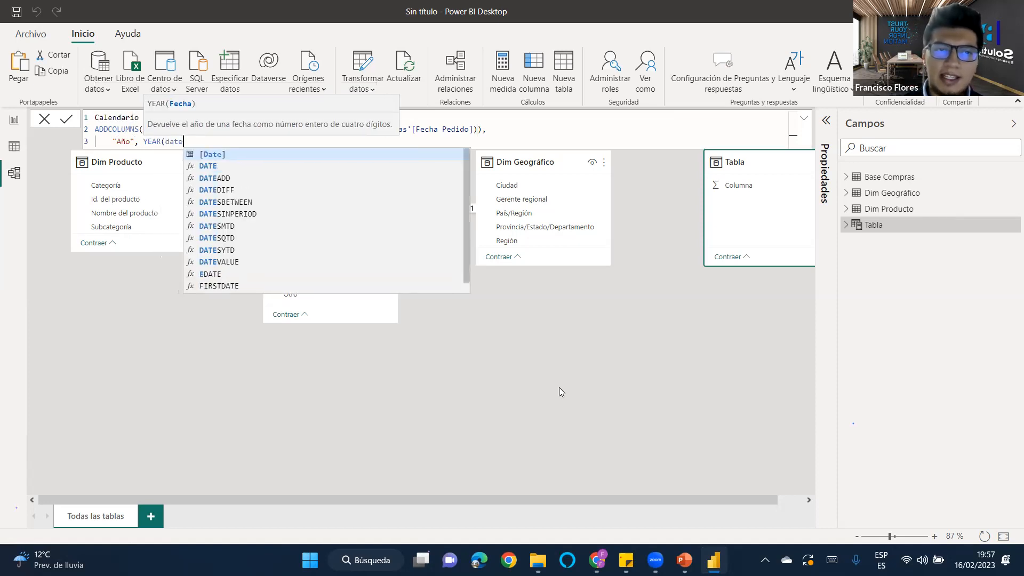
{"action": "key", "text": "Tab"}
{"action": "type", "text": ")"}
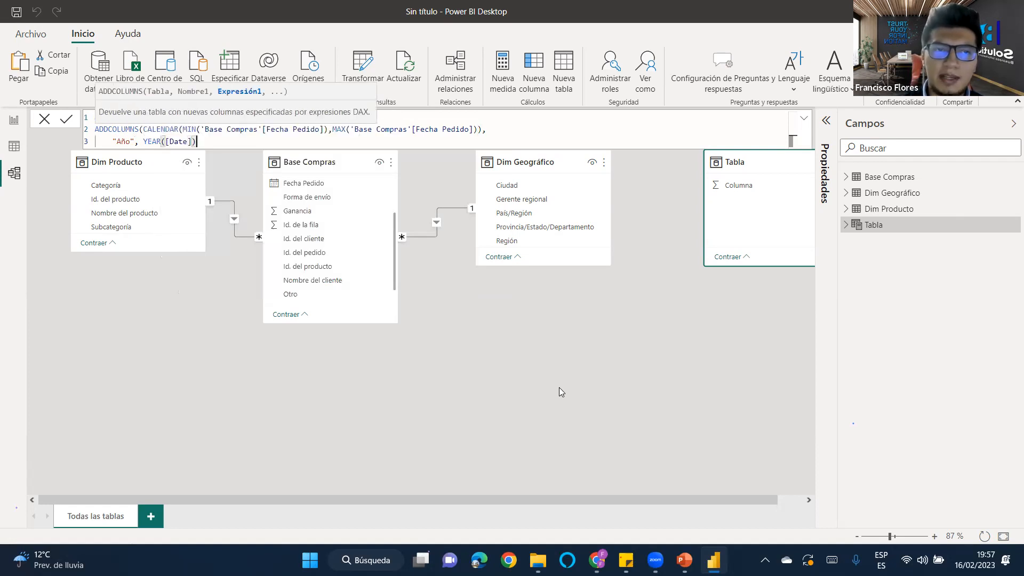
Add a "Mes" column on a new line of the Calendario formula, calculated as MONTH([Date]).
{"action": "type", "text": ","}
{"action": "key", "text": "shift+Return"}
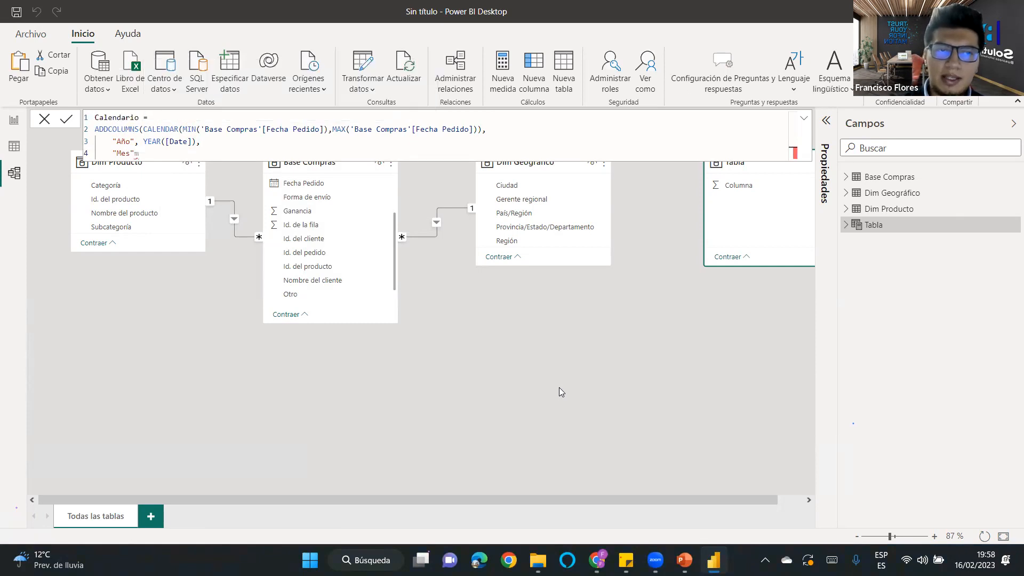
{"action": "type", "text": "\"Mes\", Mont"}
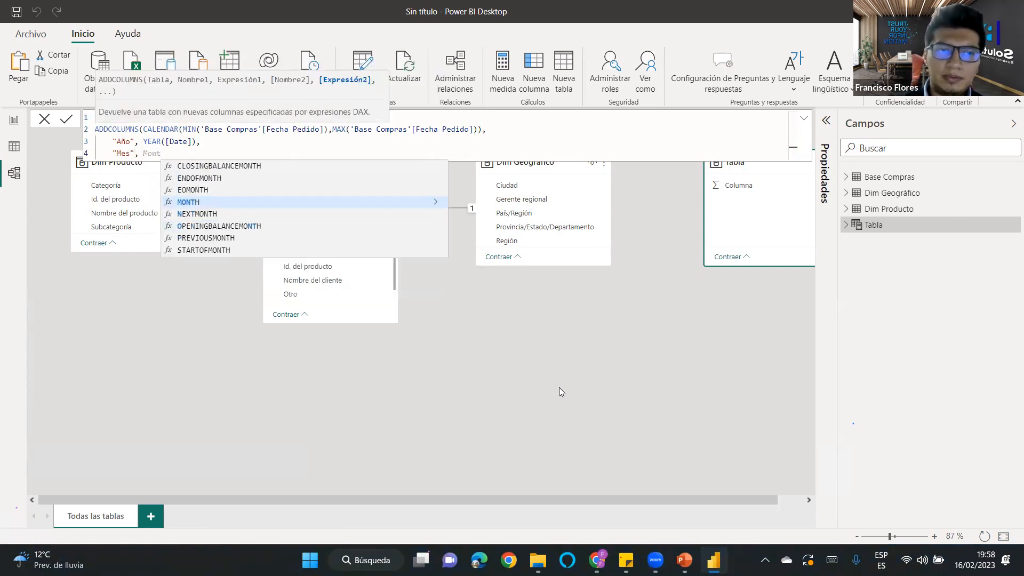
{"action": "key", "text": "Tab"}
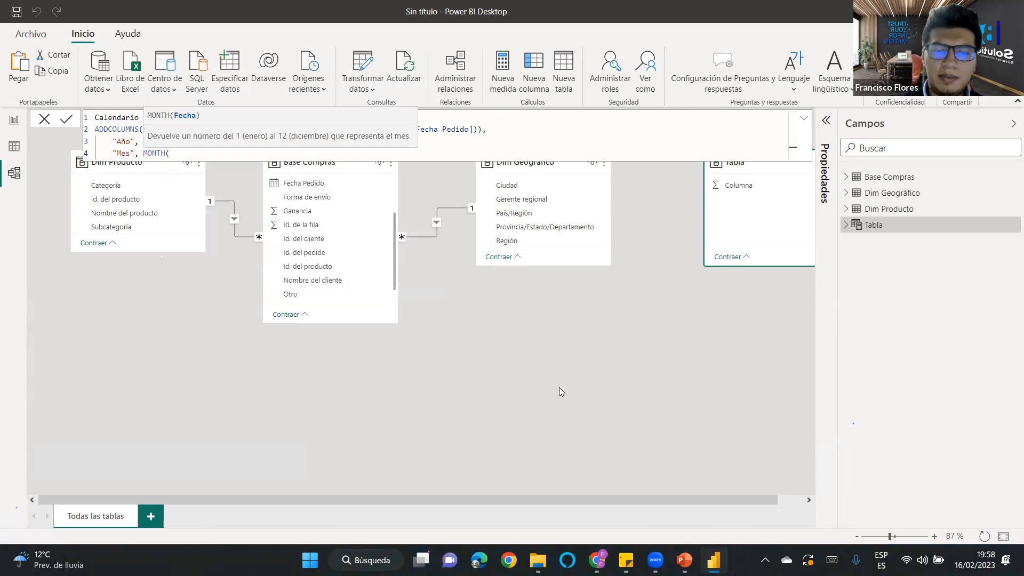
{"action": "type", "text": "Date"}
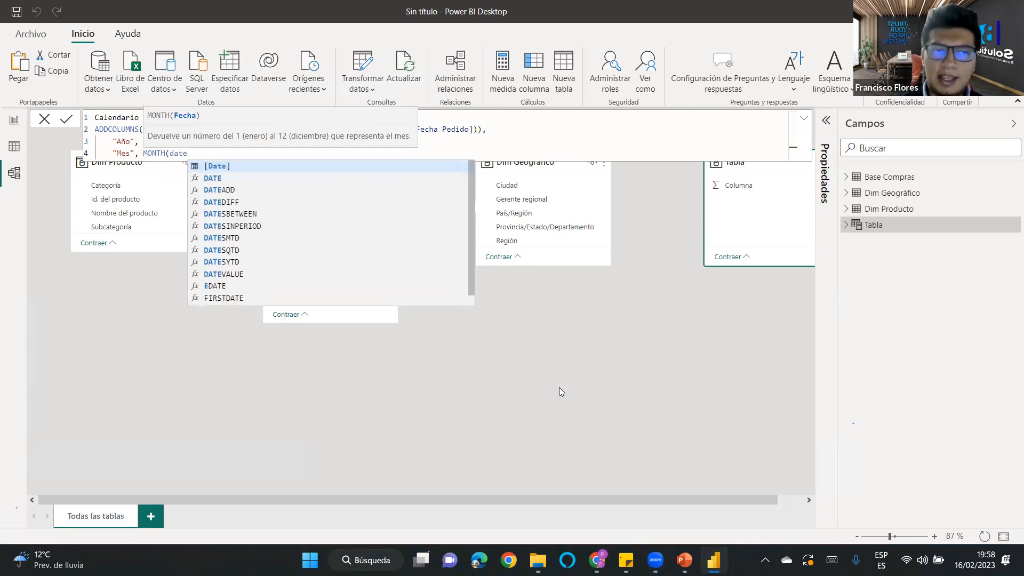
{"action": "key", "text": "Tab"}
{"action": "type", "text": ")"}
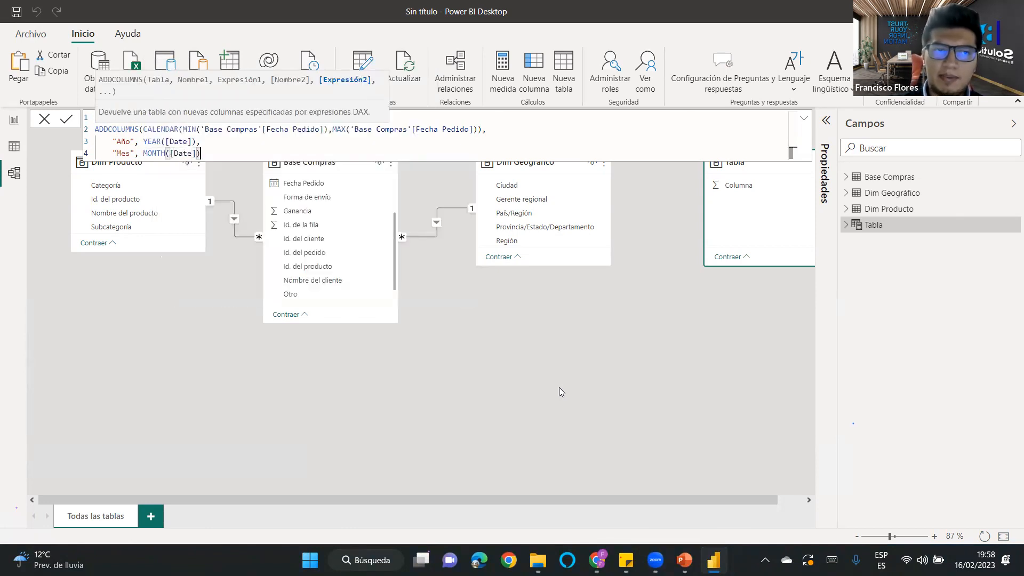
Add a "Día" column calculated as DAY([Date]), close the ADDCOLUMNS function and commit the Calendario table.
{"action": "type", "text": ","}
{"action": "key", "text": "shift+Return"}
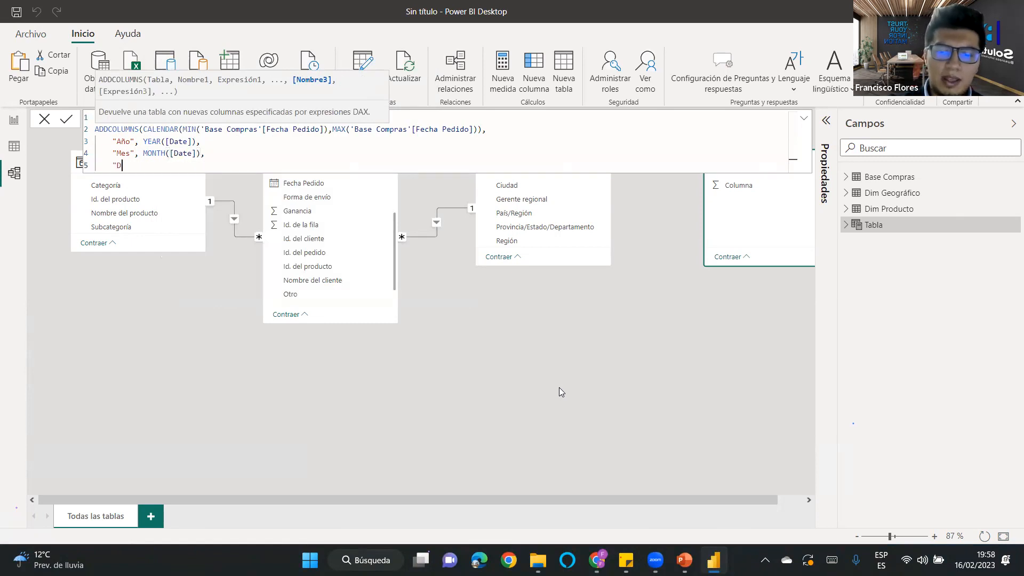
{"action": "type", "text": "\"Día\", Da"}
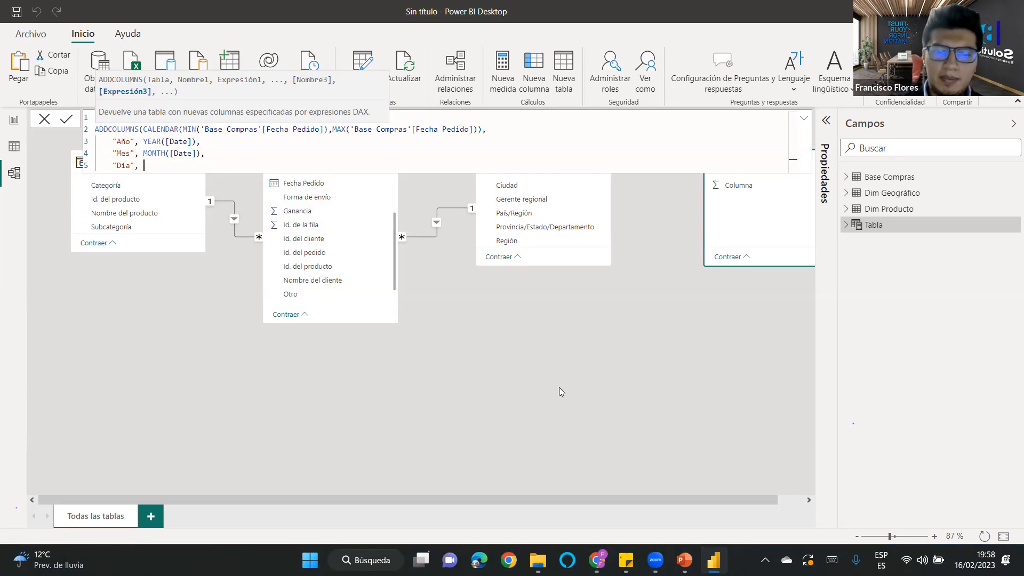
{"action": "type", "text": "y"}
{"action": "key", "text": "Tab"}
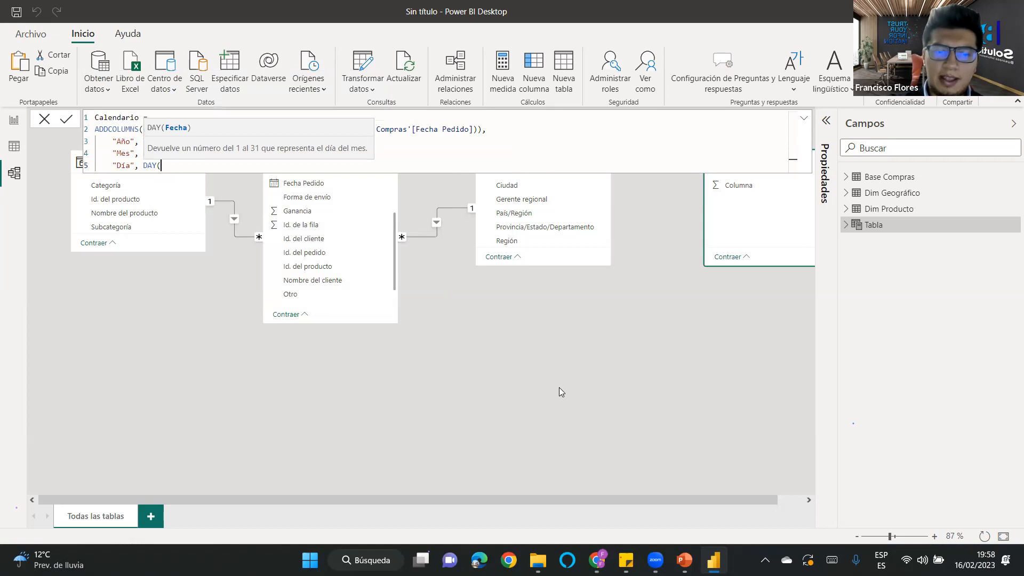
{"action": "type", "text": "Date"}
{"action": "key", "text": "Tab"}
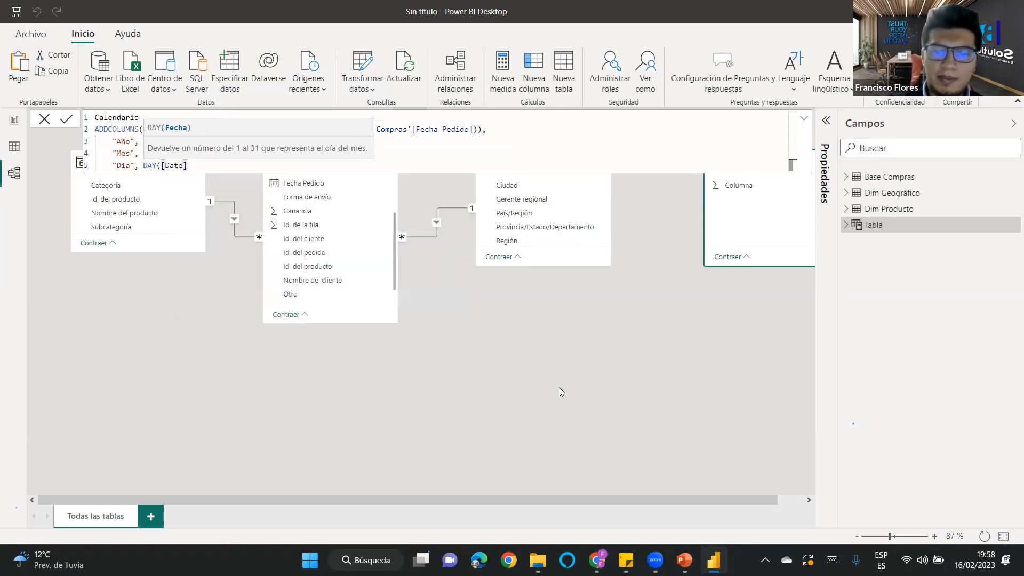
{"action": "type", "text": "))"}
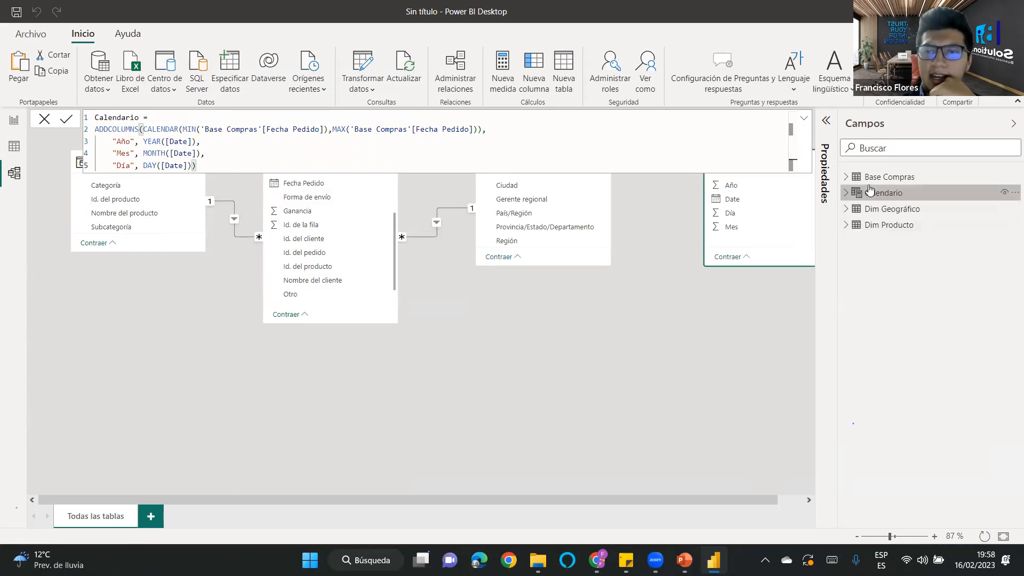
Rearrange the model diagram with Calendario above Base Compras, Dim Producto to its left and Dim Geográfico to its right.
{"action": "left_click_drag", "start_coordinate": [681, 498], "coordinate": [759, 498]}
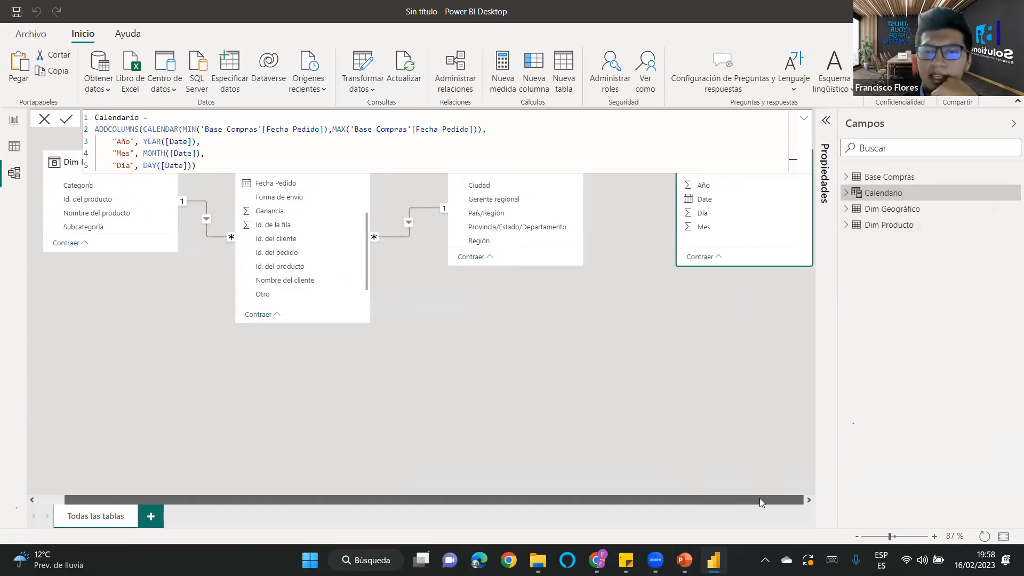
{"action": "left_click", "coordinate": [742, 330]}
{"action": "left_click_drag", "start_coordinate": [720, 162], "coordinate": [564, 349]}
{"action": "left_click_drag", "start_coordinate": [343, 164], "coordinate": [337, 341]}
{"action": "left_click_drag", "start_coordinate": [530, 348], "coordinate": [329, 153]}
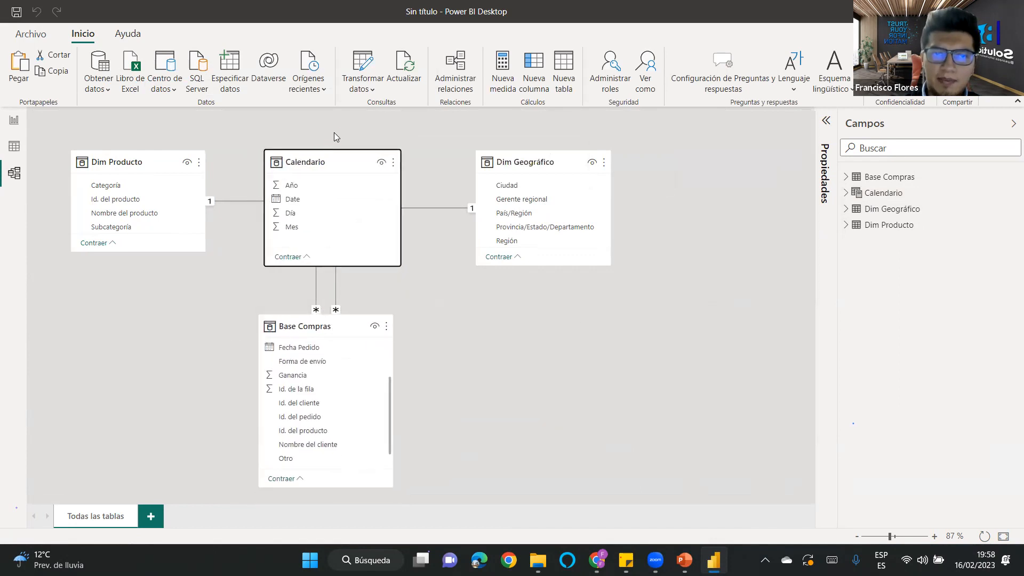
{"action": "left_click_drag", "start_coordinate": [155, 163], "coordinate": [154, 254]}
{"action": "left_click_drag", "start_coordinate": [552, 162], "coordinate": [569, 267]}
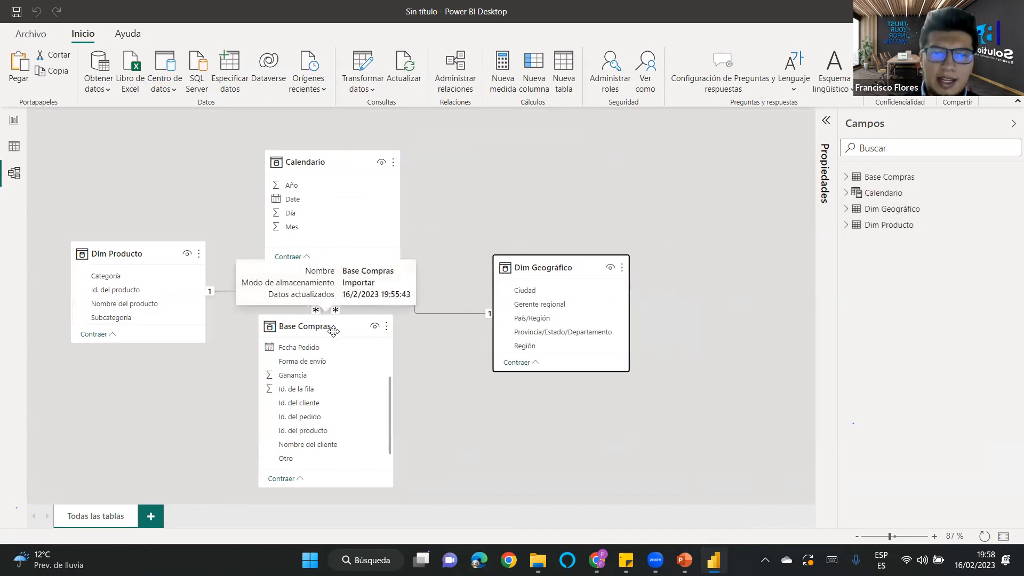
{"action": "left_click_drag", "start_coordinate": [331, 326], "coordinate": [345, 320]}
Relate Fecha Pedido in Base Compras to Date in Calendario, align the Calendario table and view its data rows.
{"action": "left_click", "coordinate": [293, 201]}
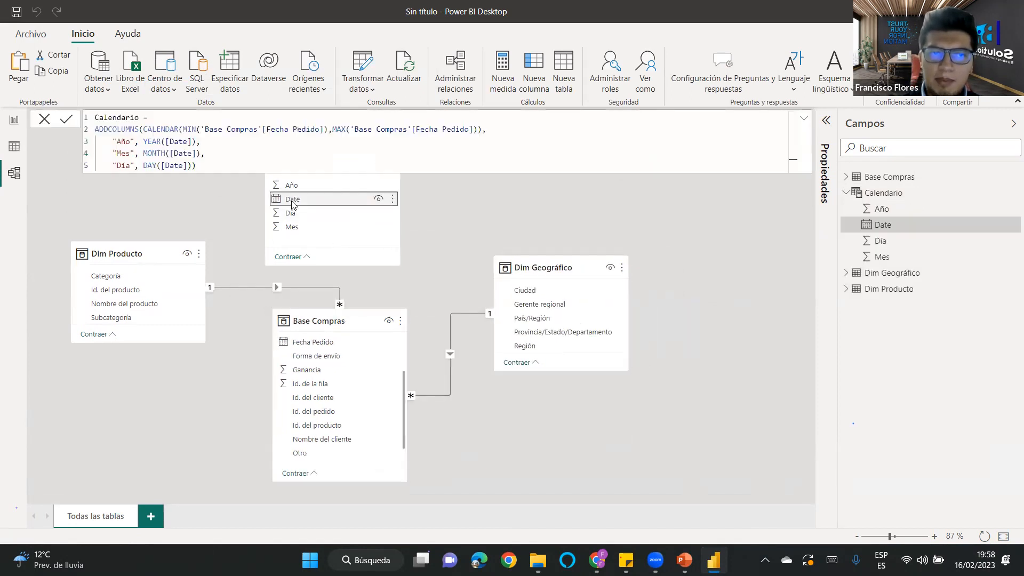
{"action": "scroll", "coordinate": [334, 394], "scroll_direction": "up", "scroll_amount": 2}
{"action": "left_click_drag", "start_coordinate": [322, 405], "coordinate": [322, 201]}
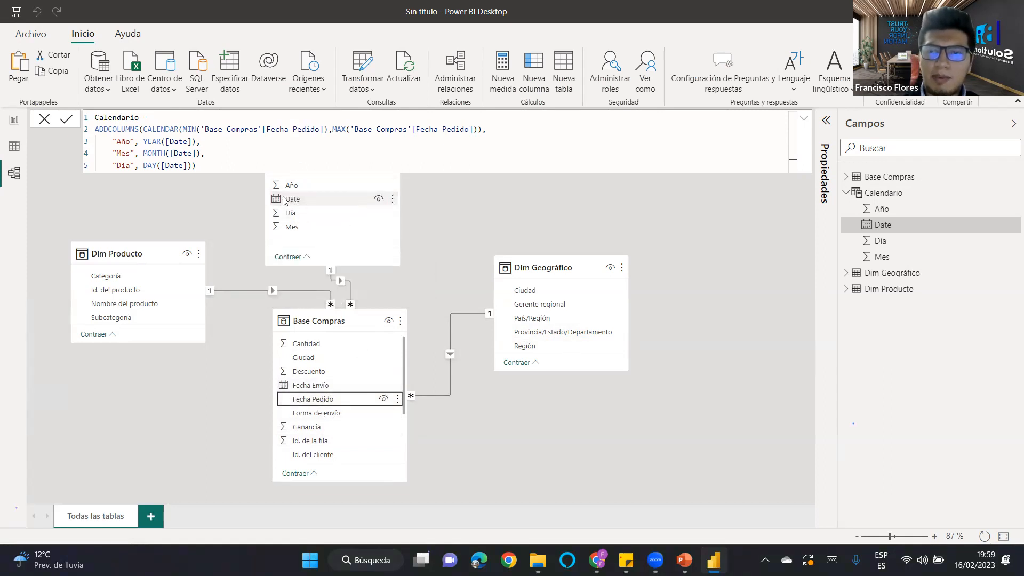
{"action": "left_click", "coordinate": [482, 458]}
{"action": "mouse_move", "coordinate": [311, 158]}
{"action": "left_mouse_down"}
{"action": "mouse_move", "coordinate": [336, 158]}
{"action": "mouse_move", "coordinate": [327, 158]}
{"action": "left_mouse_up"}
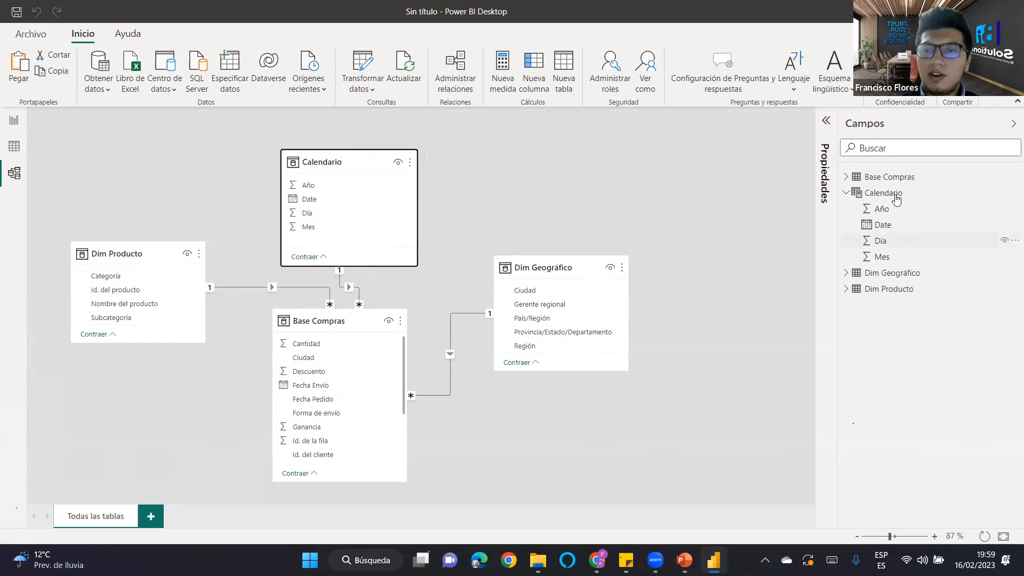
{"action": "left_click", "coordinate": [16, 153]}
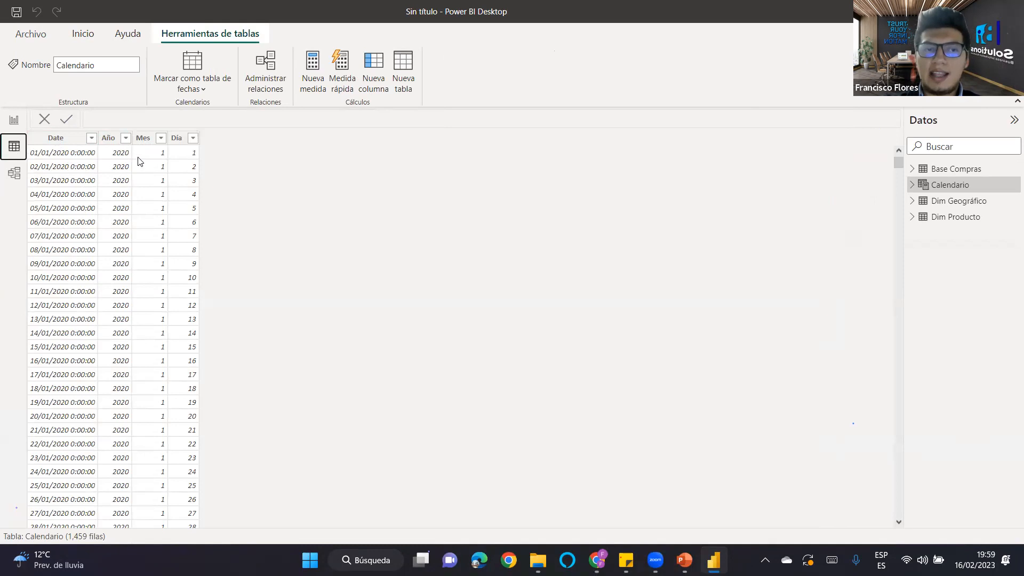
Insert an empty card visual in the upper-left area of report page Página 1 and reduce its size.
{"action": "left_click", "coordinate": [15, 121]}
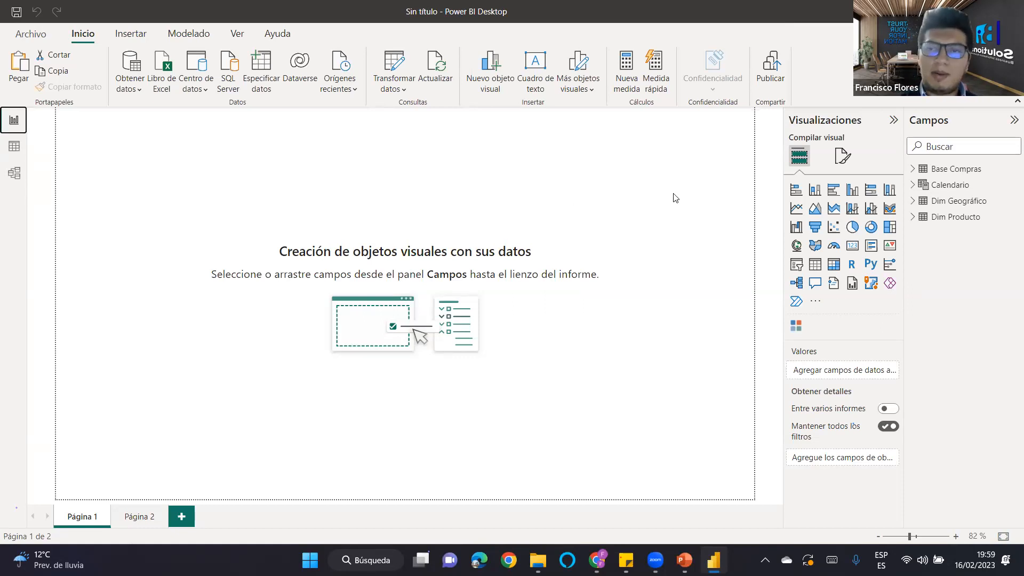
{"action": "left_click", "coordinate": [269, 199]}
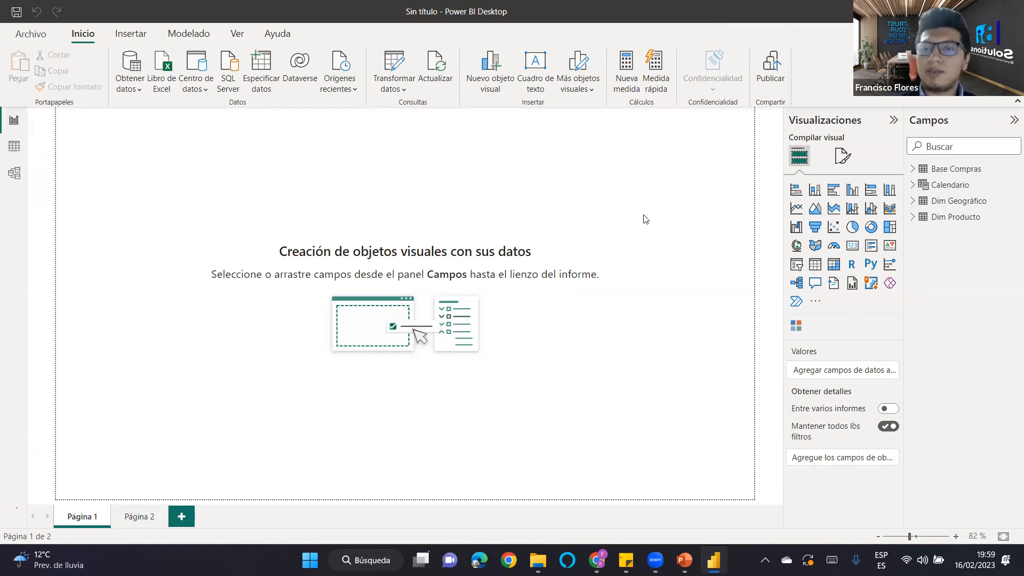
{"action": "left_click", "coordinate": [852, 246]}
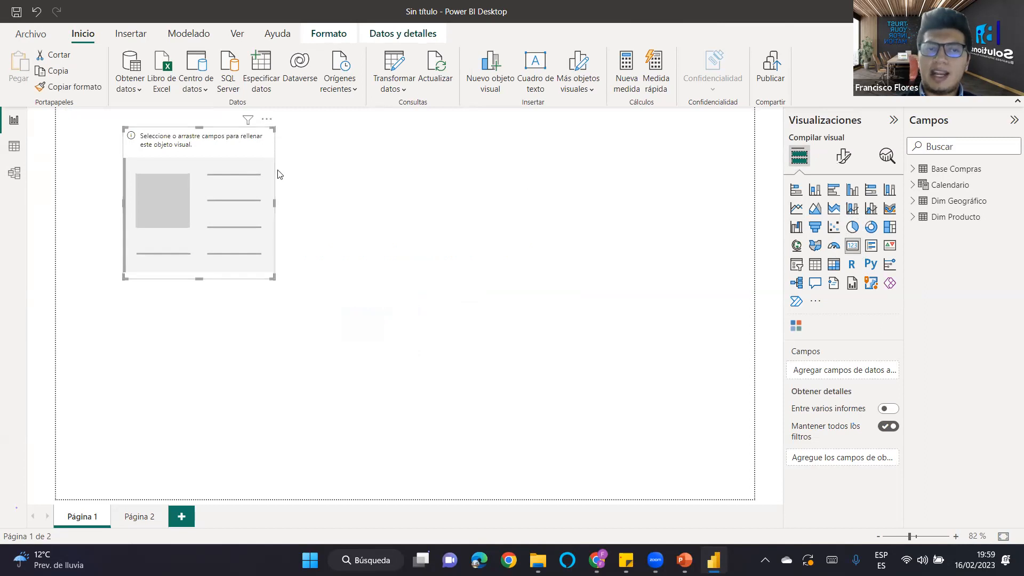
{"action": "left_click_drag", "start_coordinate": [313, 219], "coordinate": [272, 219]}
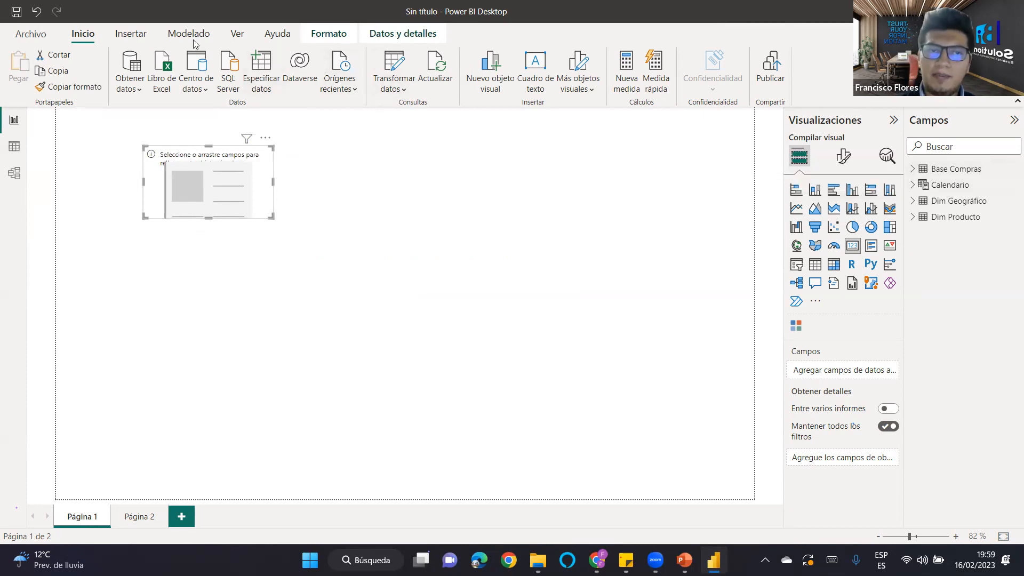
Create a calculated table named Tabla de Medidas with an empty expression.
{"action": "left_click", "coordinate": [129, 32]}
{"action": "left_click", "coordinate": [181, 36]}
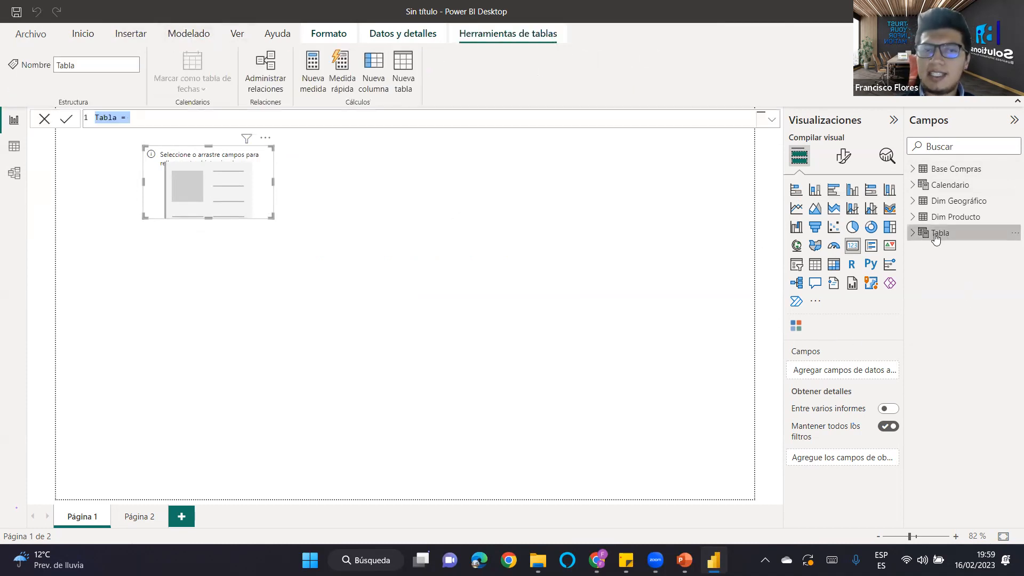
{"action": "type", "text": "M"}
{"action": "type", "text": "abla de Medid"}
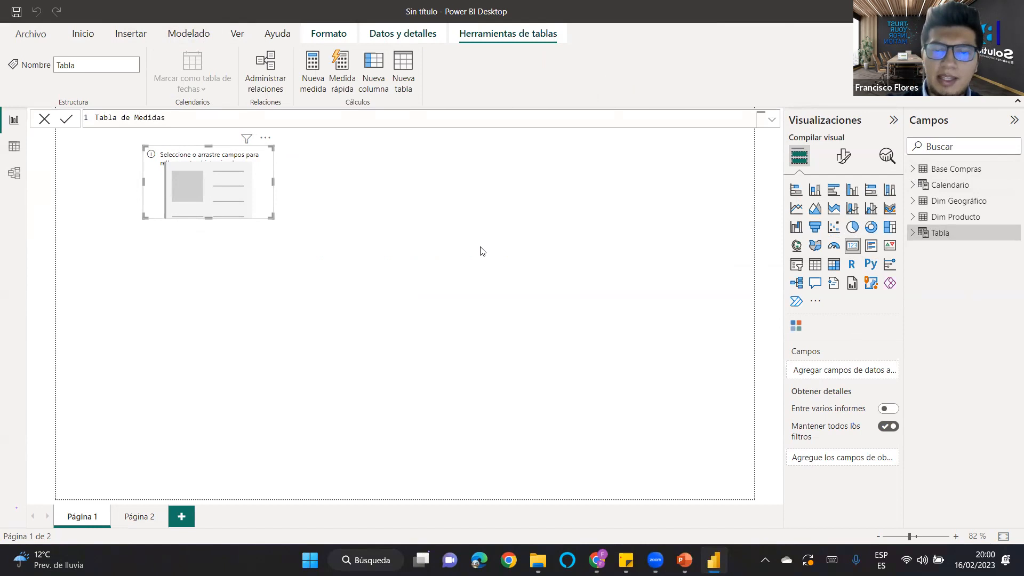
{"action": "key", "text": "Return"}
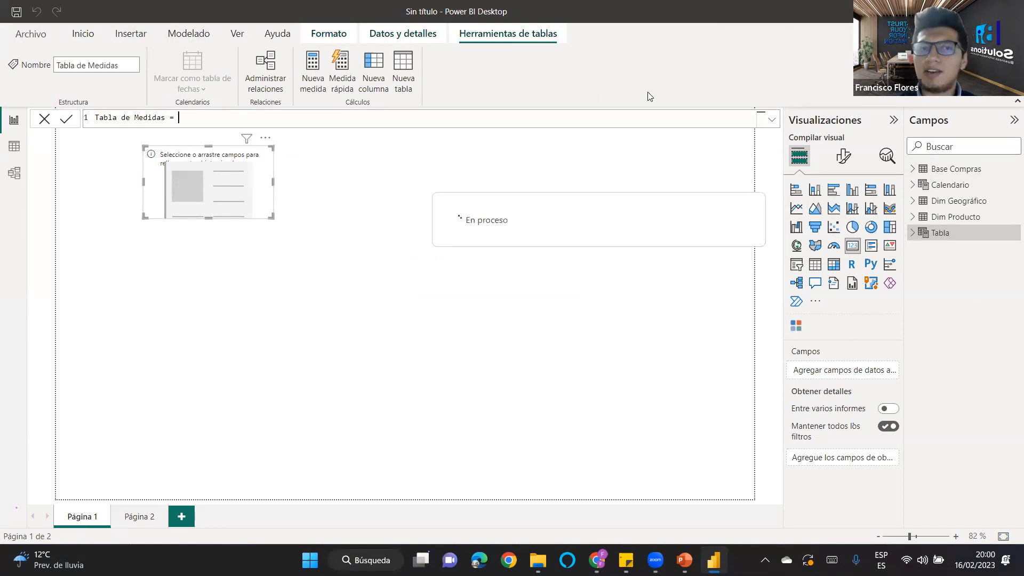
Create a measure in Tabla de Medidas defined as Compras = SUM('Base Compras'[Total]).
{"action": "right_click", "coordinate": [943, 234]}
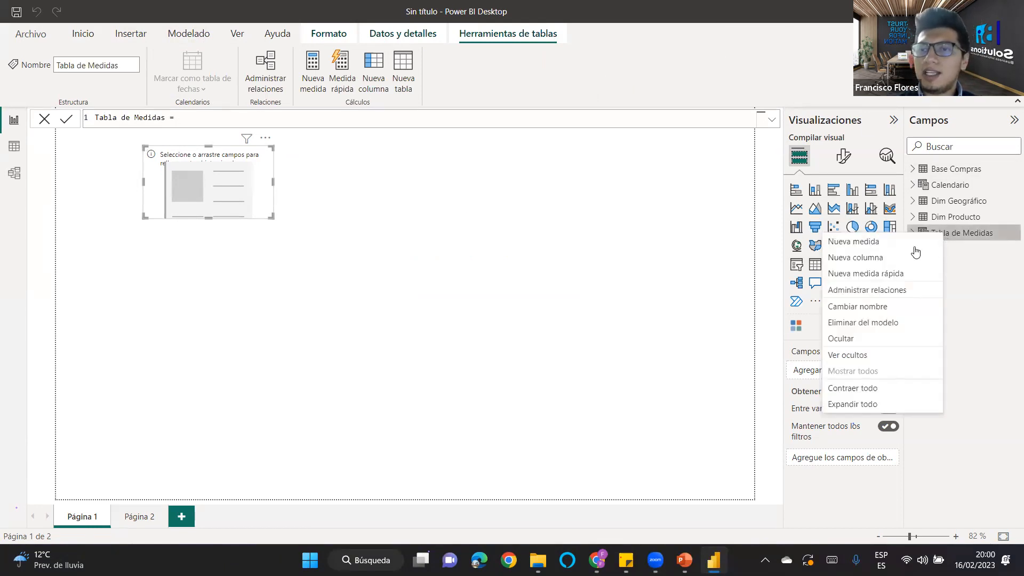
{"action": "left_click", "coordinate": [868, 243]}
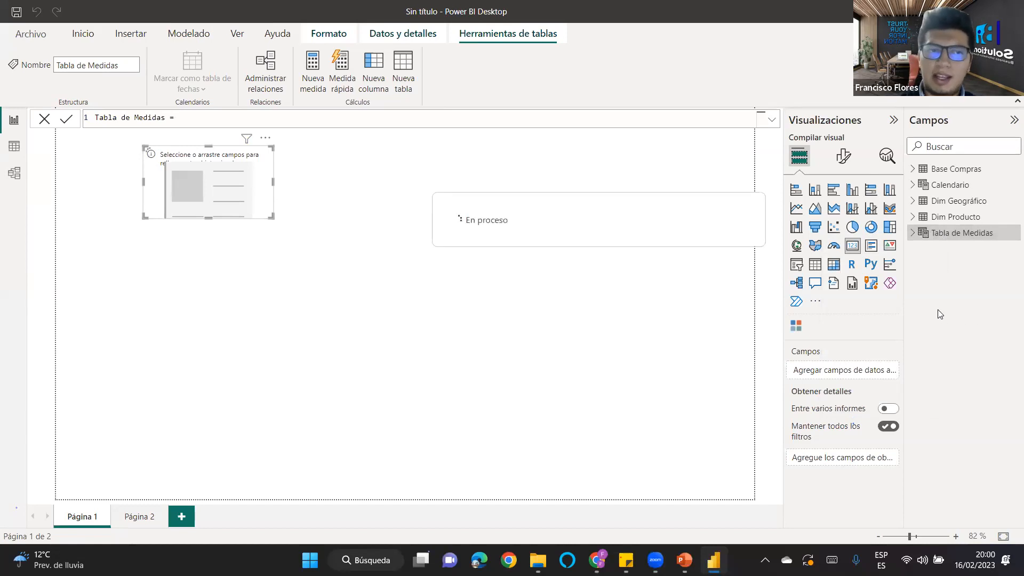
{"action": "type", "text": "Compr"}
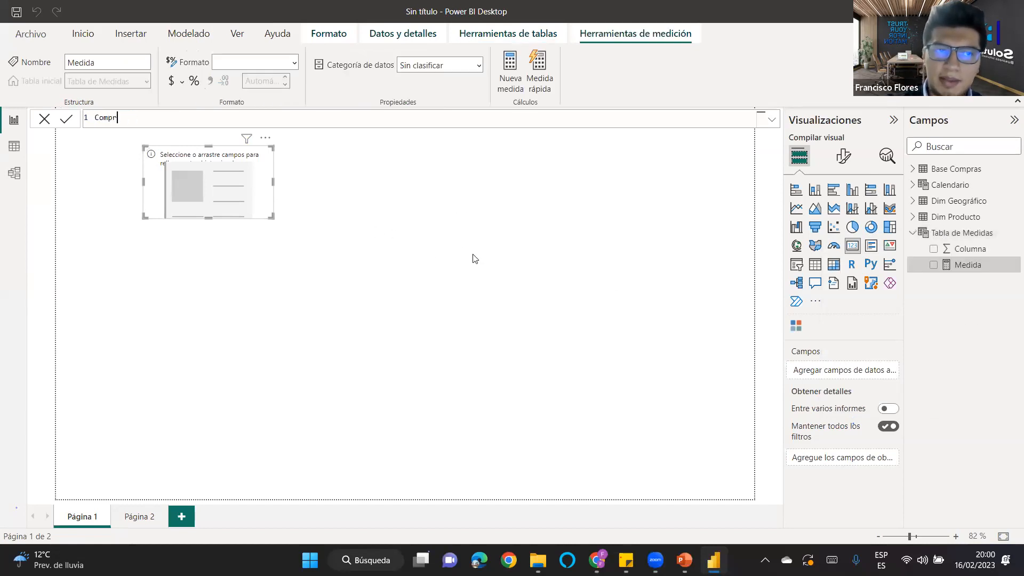
{"action": "type", "text": "as = SUM(tot"}
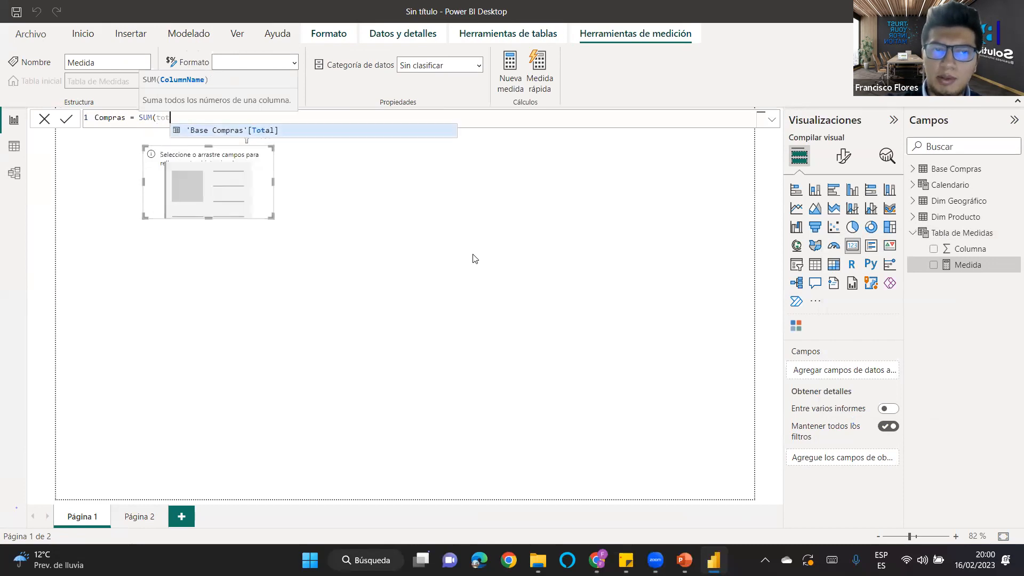
{"action": "key", "text": "Tab"}
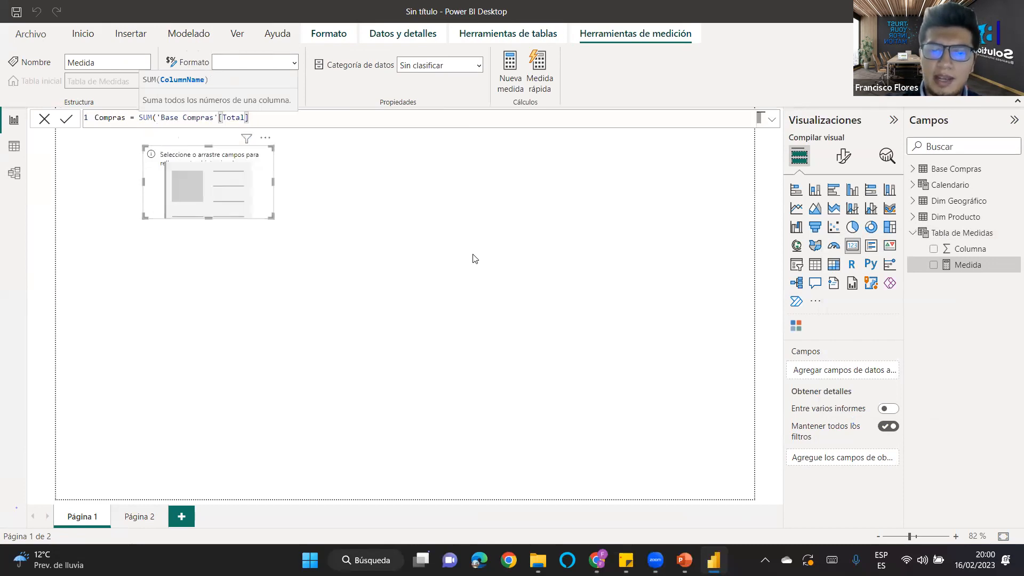
{"action": "type", "text": ")"}
{"action": "key", "text": "Return"}
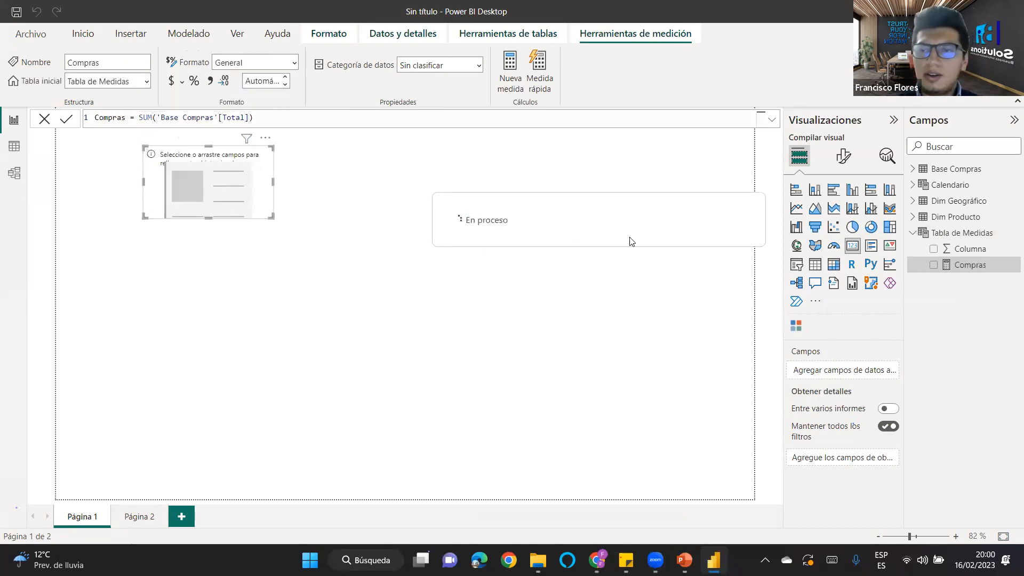
Create a second measure in Tabla de Medidas defined as Ganancia = SUM('Base Compras'[Ganancia]).
{"action": "right_click", "coordinate": [947, 235]}
{"action": "left_click", "coordinate": [907, 238]}
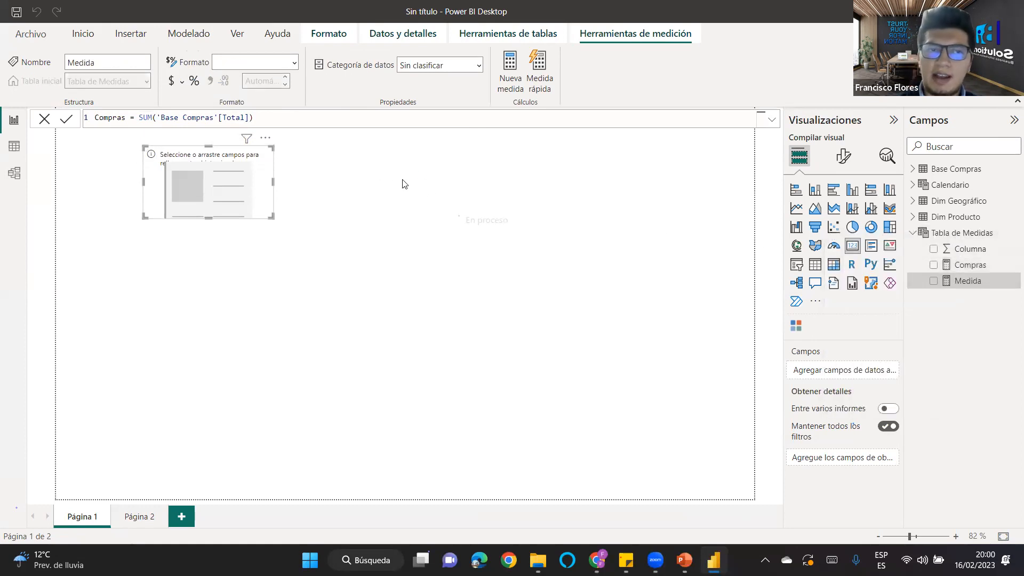
{"action": "type", "text": "Ganancia"}
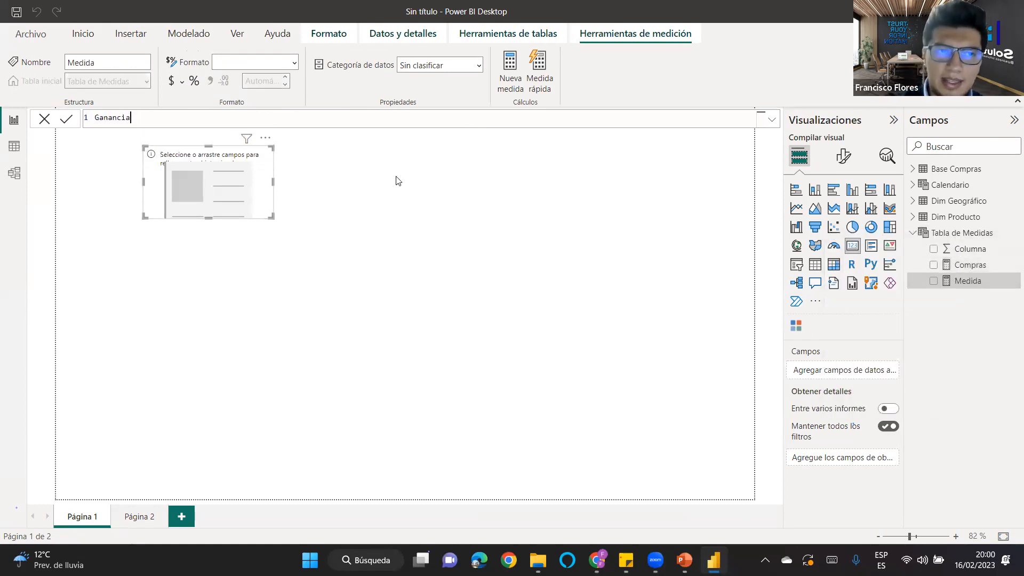
{"action": "type", "text": " = SUM("}
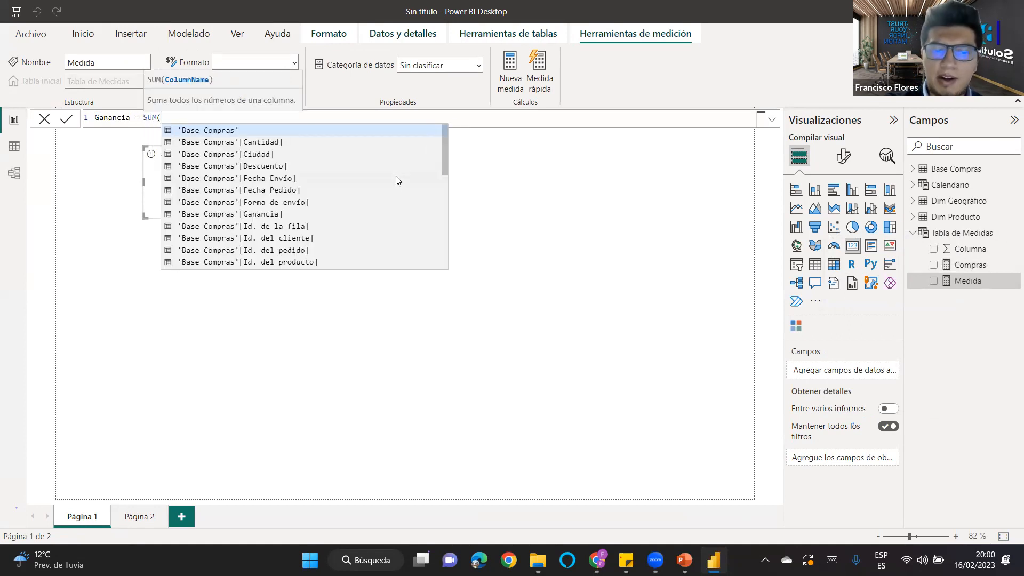
{"action": "type", "text": "'Base Compras'[Gan"}
{"action": "key", "text": "Tab"}
{"action": "type", "text": ")"}
{"action": "key", "text": "Return"}
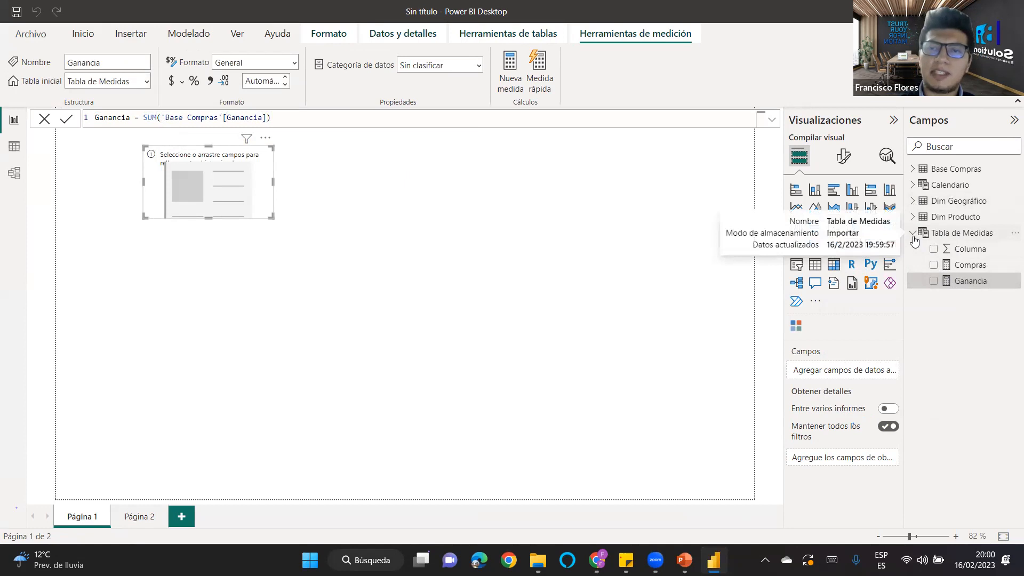
Add the Compras measure to the empty card visual and shift the card slightly down and to the left.
{"action": "left_click", "coordinate": [914, 236]}
{"action": "left_click", "coordinate": [914, 236]}
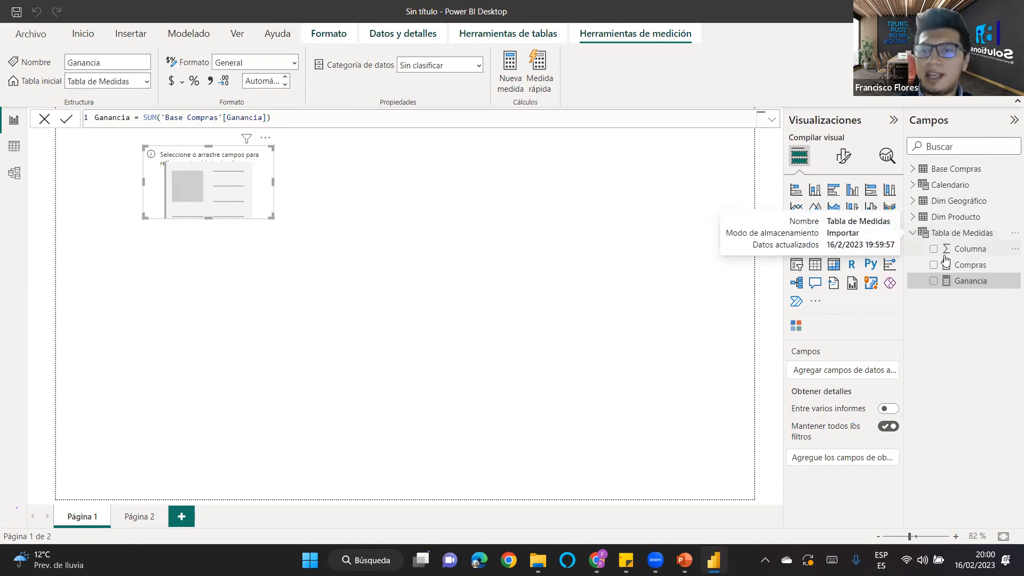
{"action": "left_click", "coordinate": [934, 265]}
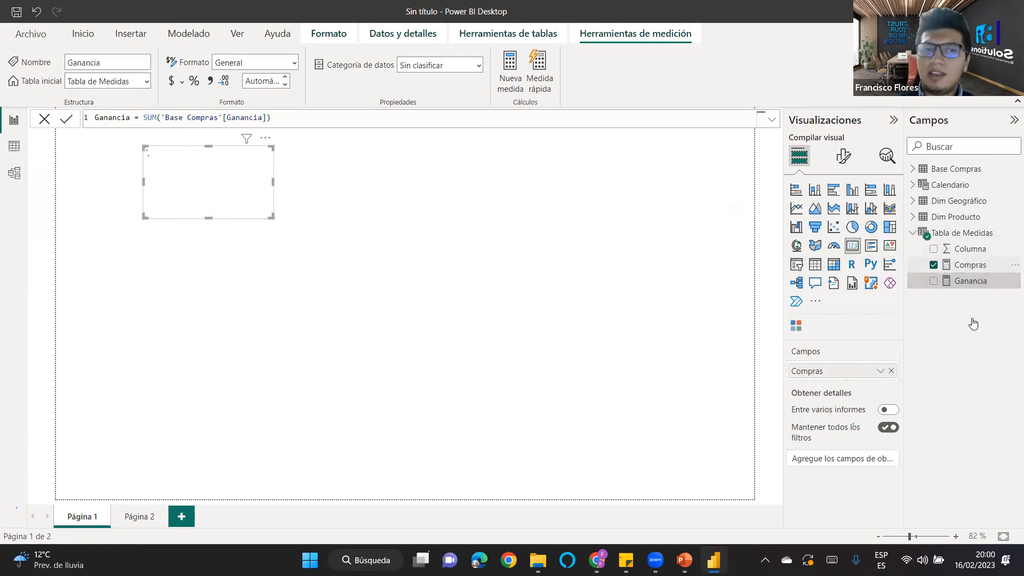
{"action": "left_click_drag", "start_coordinate": [253, 212], "coordinate": [247, 222]}
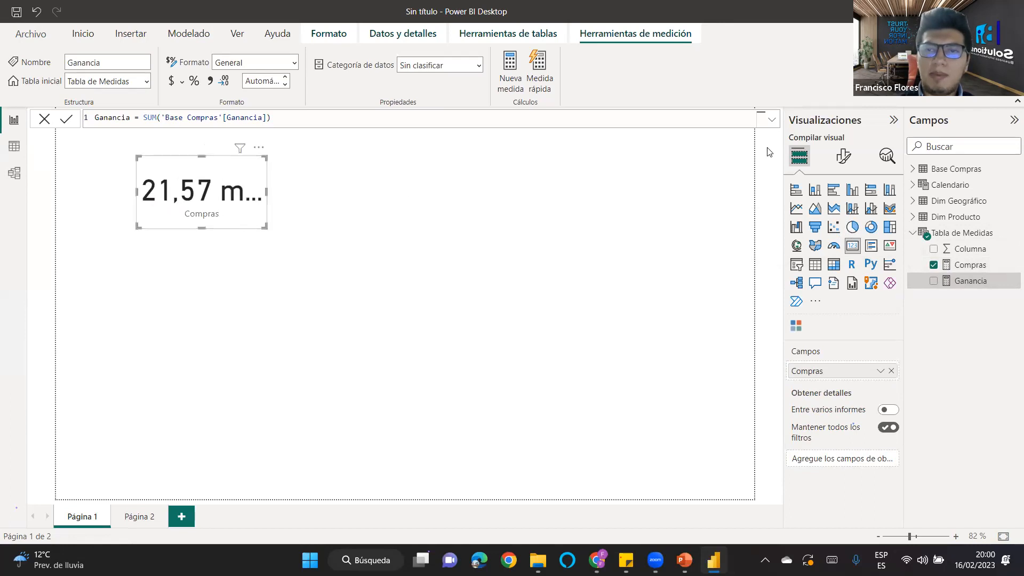
Format the Compras card's callout value with font size 27, display units Ninguno and 0 decimal places.
{"action": "left_click", "coordinate": [843, 156]}
{"action": "left_click", "coordinate": [823, 261]}
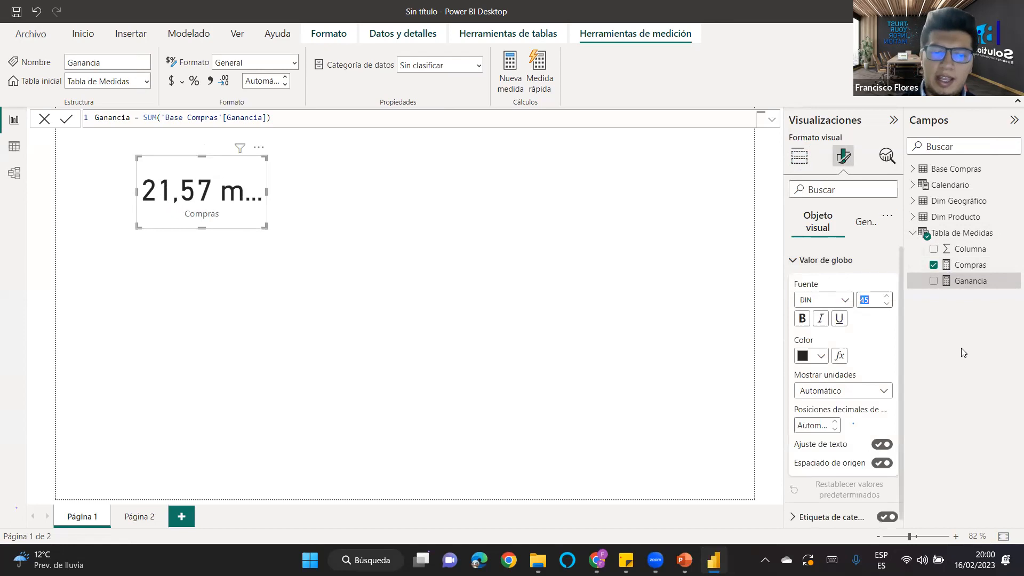
{"action": "type", "text": "27"}
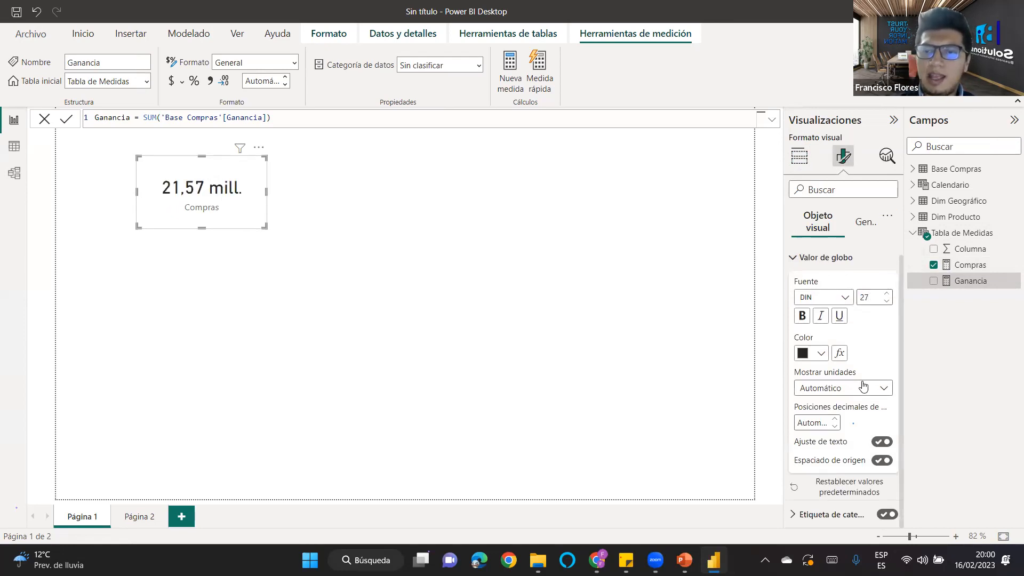
{"action": "left_click", "coordinate": [837, 390]}
{"action": "left_click", "coordinate": [836, 420]}
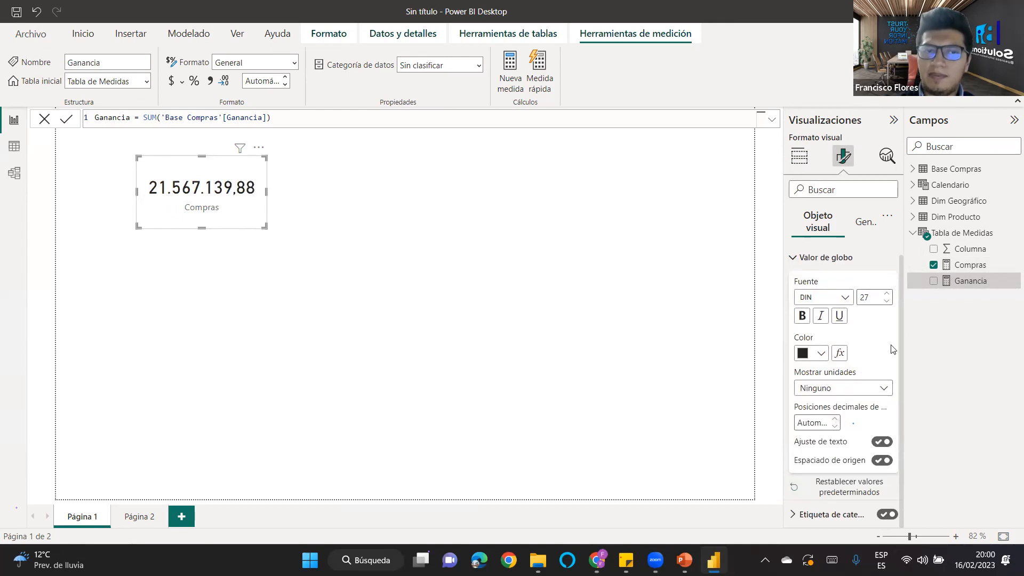
{"action": "left_click", "coordinate": [823, 425]}
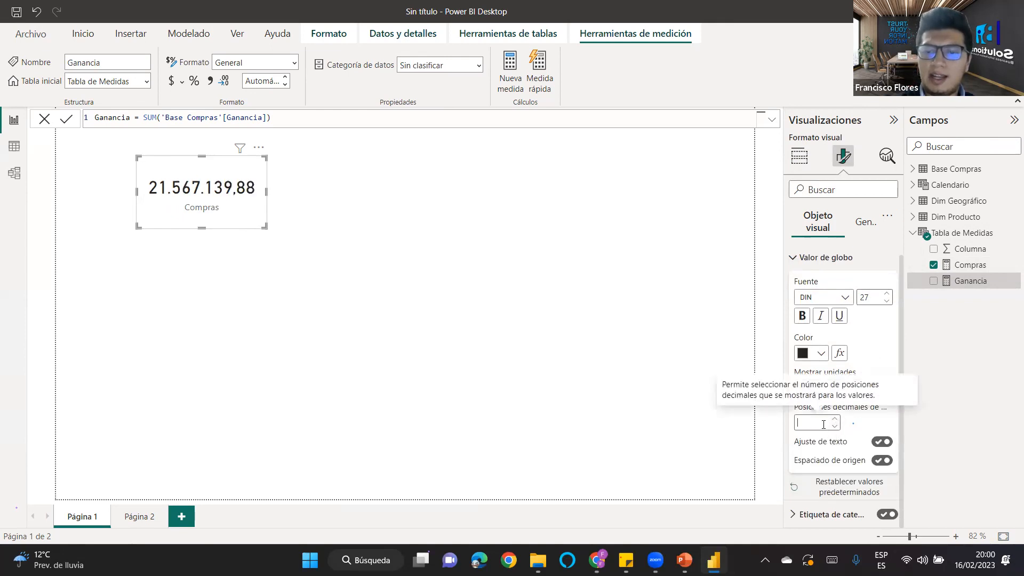
{"action": "type", "text": "0"}
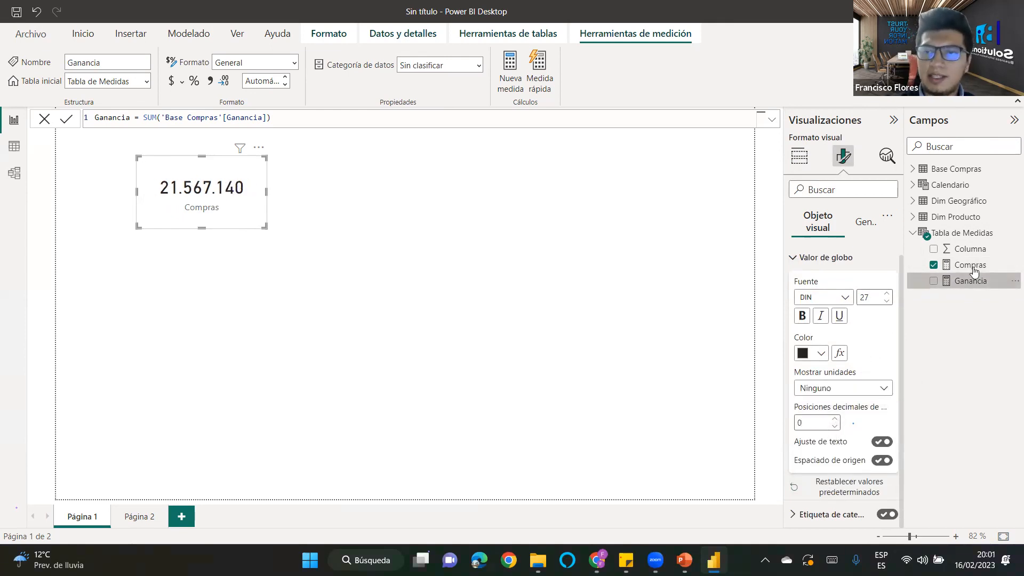
Format the Compras measure as Moneda with 0 decimal places.
{"action": "left_click", "coordinate": [919, 266]}
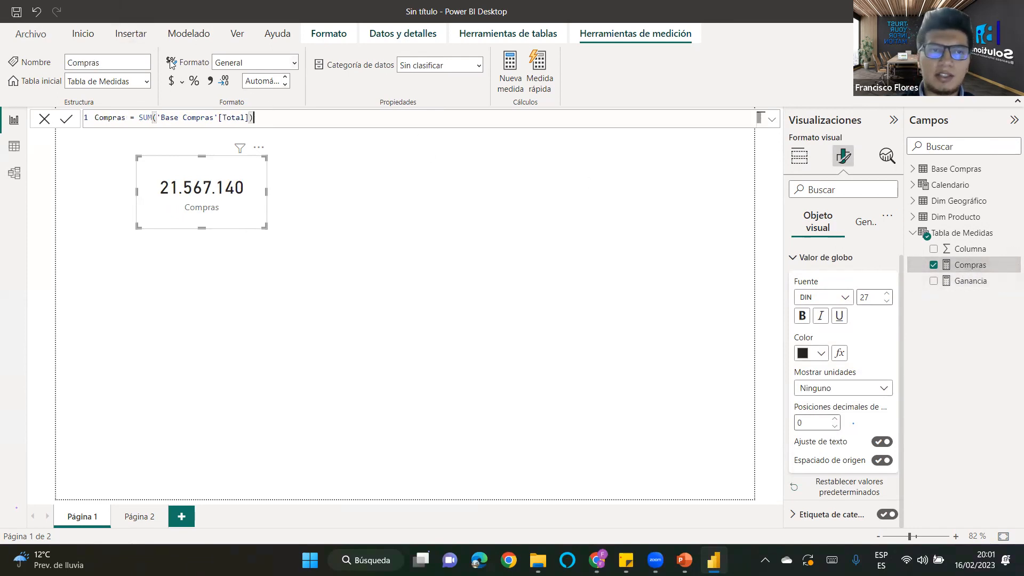
{"action": "left_click", "coordinate": [284, 64]}
{"action": "left_click", "coordinate": [244, 85]}
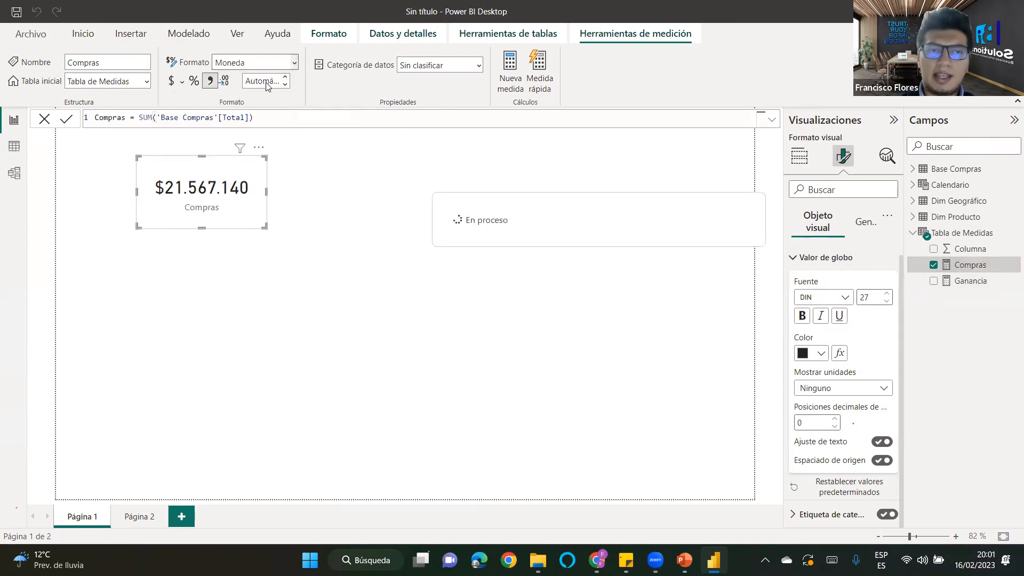
{"action": "left_click", "coordinate": [267, 82]}
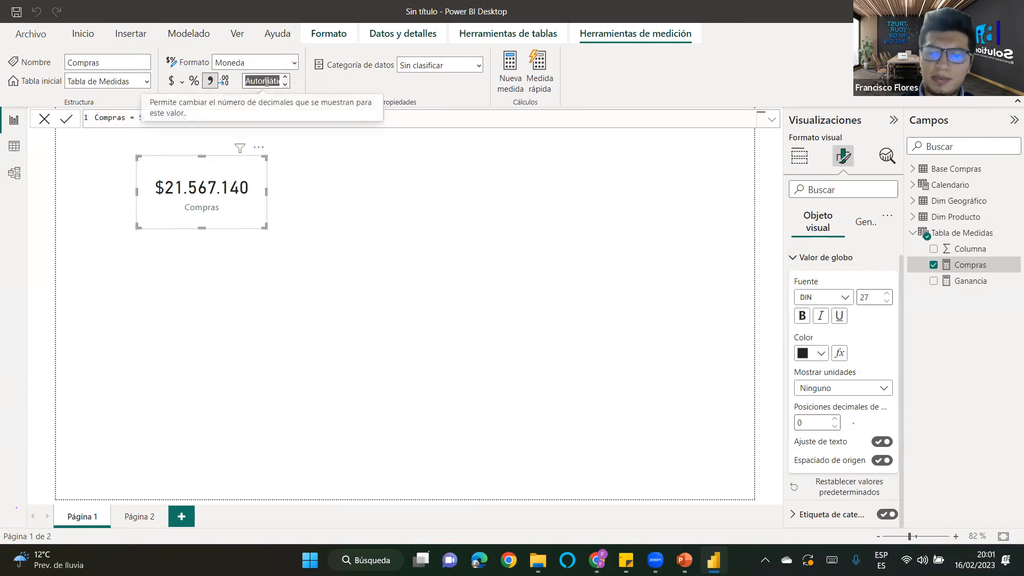
{"action": "left_click", "coordinate": [267, 82]}
{"action": "left_click", "coordinate": [286, 77]}
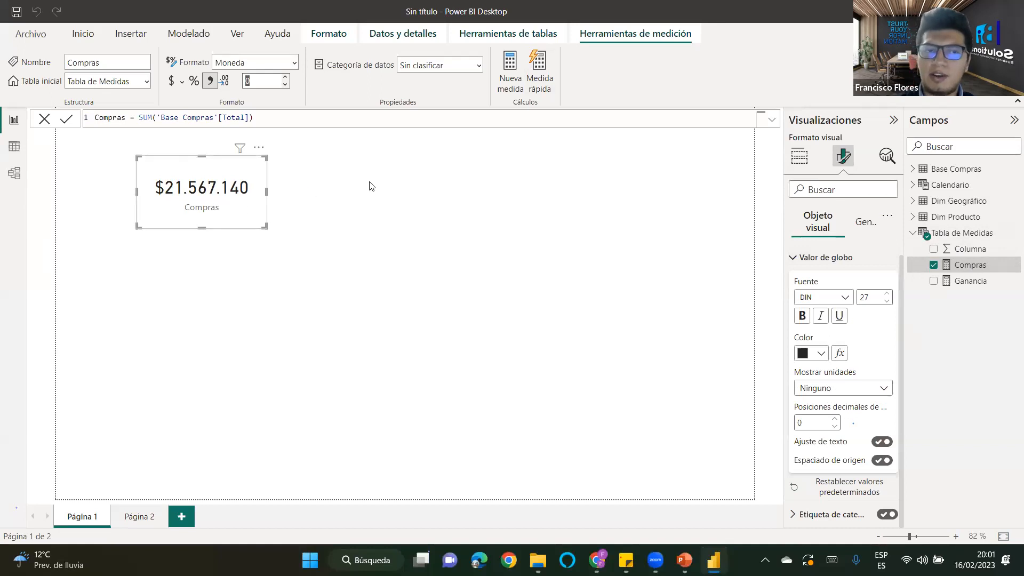
Format the Ganancia measure as Moneda with 0 decimal places.
{"action": "left_click", "coordinate": [969, 281]}
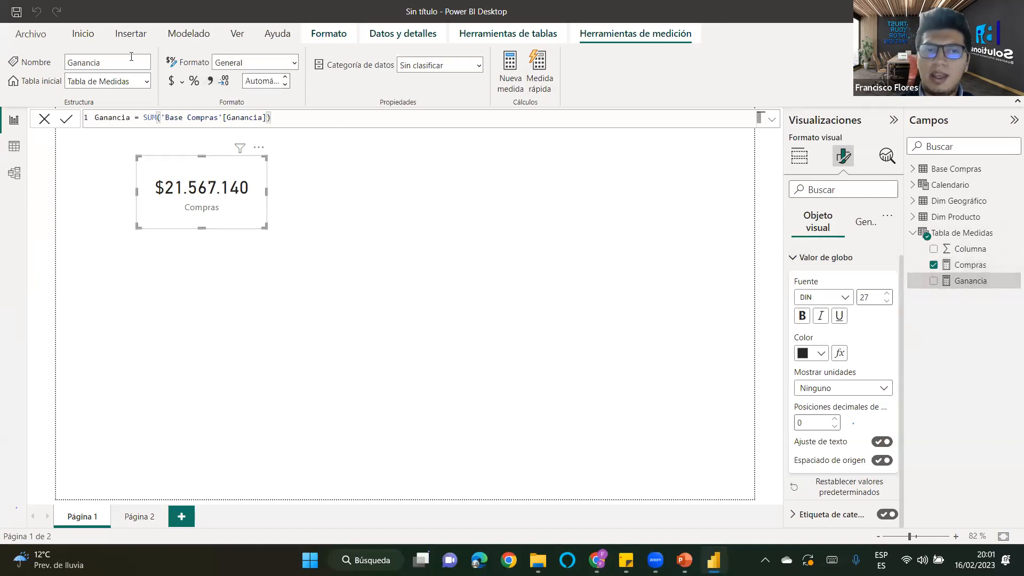
{"action": "left_click", "coordinate": [255, 63]}
{"action": "left_click", "coordinate": [241, 99]}
{"action": "left_click", "coordinate": [262, 84]}
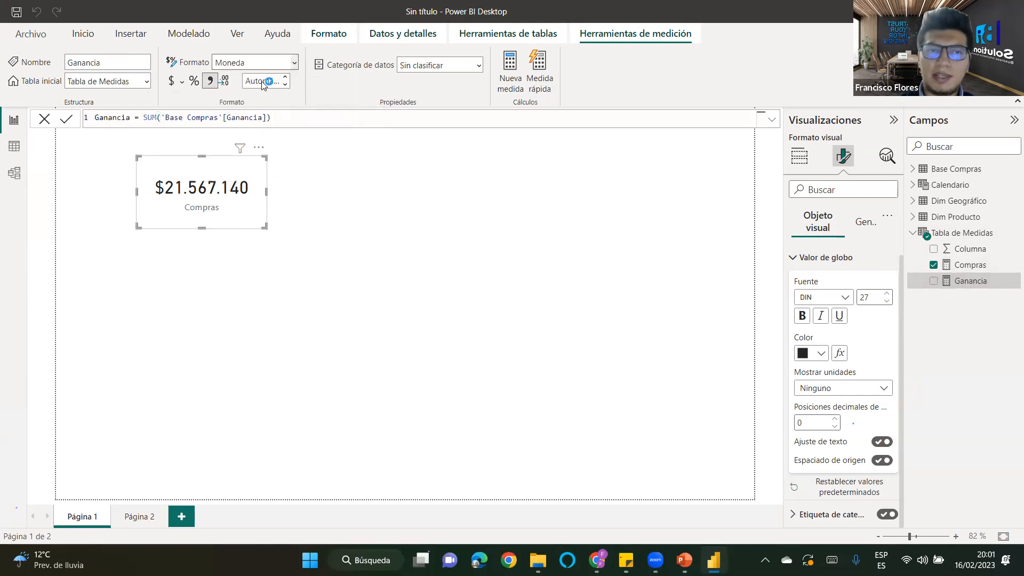
{"action": "type", "text": "0"}
{"action": "key", "text": "Return"}
{"action": "left_click", "coordinate": [284, 84]}
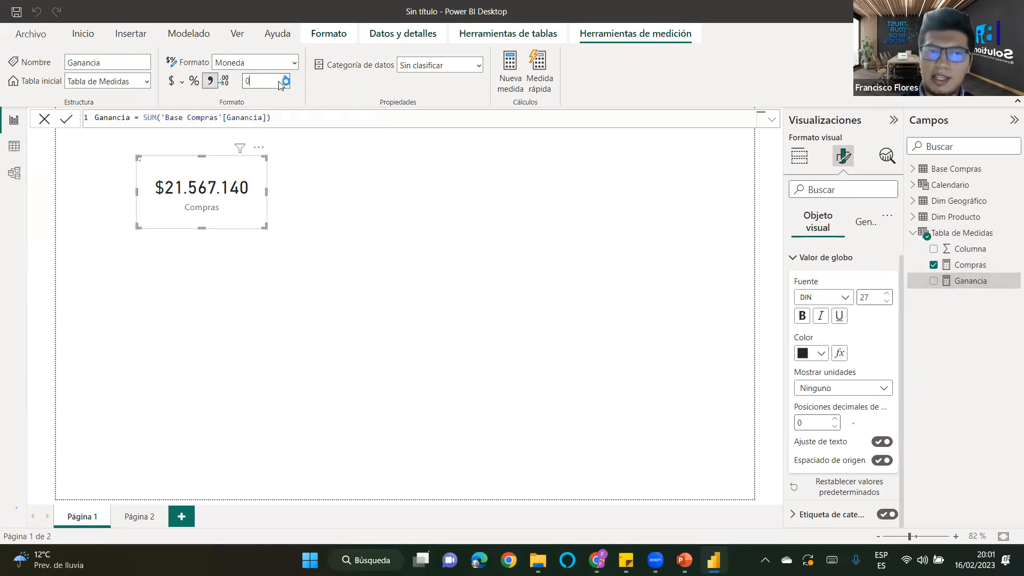
Add a card visual showing the Ganancia measure beside the Compras card.
{"action": "left_click", "coordinate": [331, 218]}
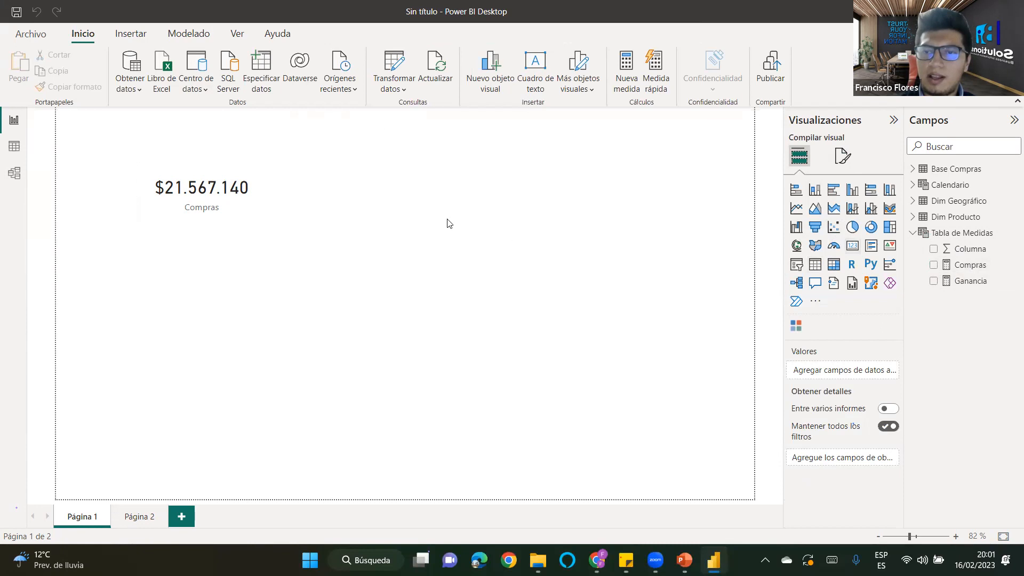
{"action": "left_click_drag", "start_coordinate": [200, 296], "coordinate": [326, 182]}
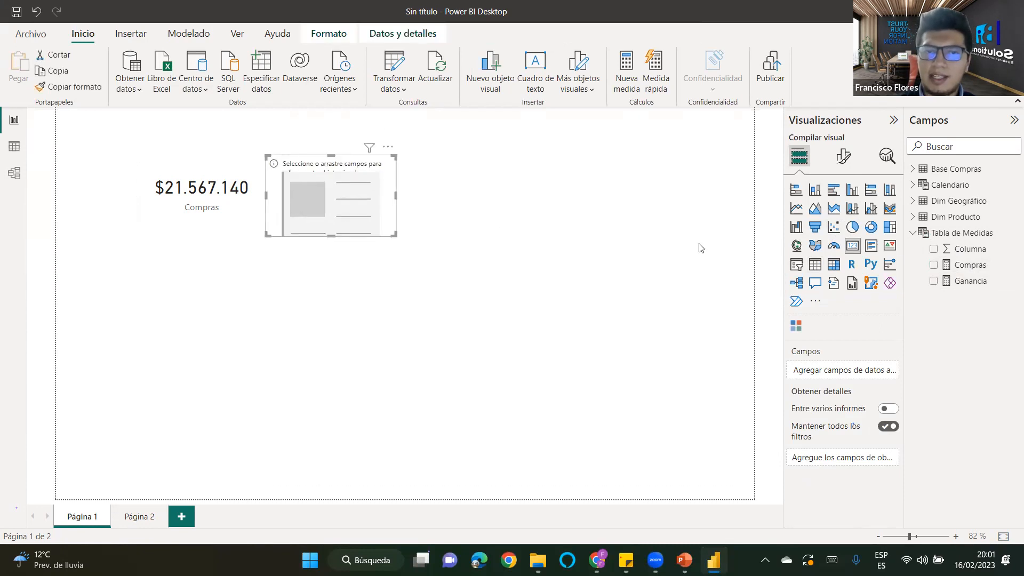
{"action": "left_click", "coordinate": [933, 281]}
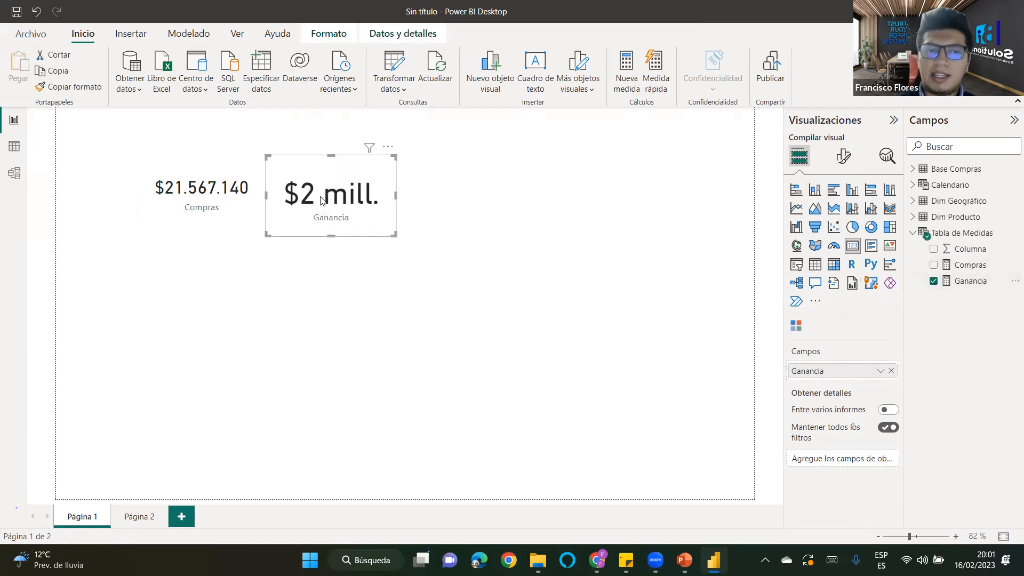
Move the Compras and Ganancia cards higher on the page and reduce the Ganancia card's height.
{"action": "left_click_drag", "start_coordinate": [321, 200], "coordinate": [319, 188]}
{"action": "left_click", "coordinate": [187, 193]}
{"action": "left_click_drag", "start_coordinate": [187, 193], "coordinate": [190, 167]}
{"action": "left_click_drag", "start_coordinate": [319, 183], "coordinate": [319, 169]}
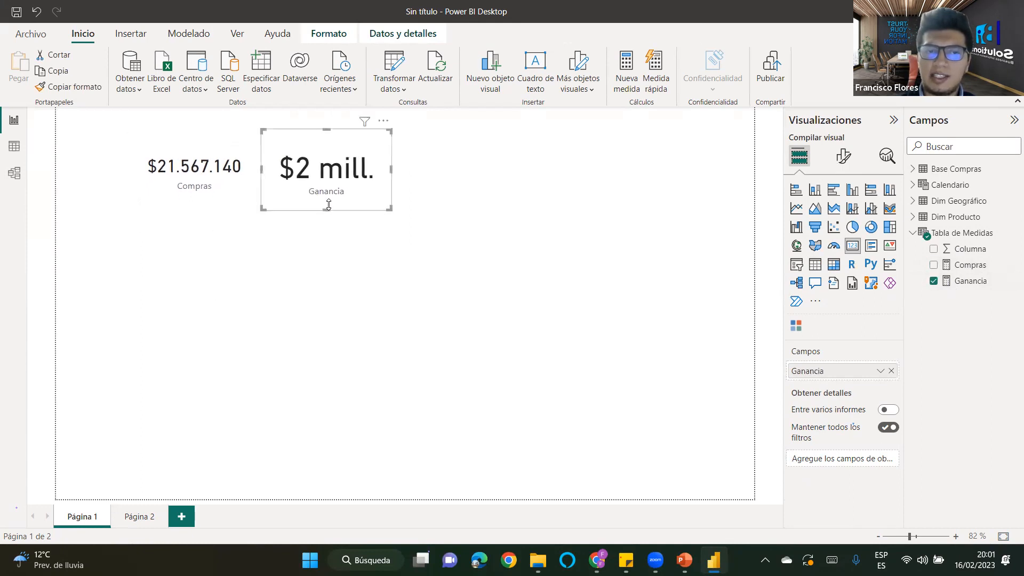
{"action": "mouse_move", "coordinate": [328, 209]}
{"action": "left_mouse_down"}
{"action": "mouse_move", "coordinate": [327, 217]}
{"action": "mouse_move", "coordinate": [327, 201]}
{"action": "left_mouse_up"}
{"action": "left_click_drag", "start_coordinate": [326, 130], "coordinate": [326, 147]}
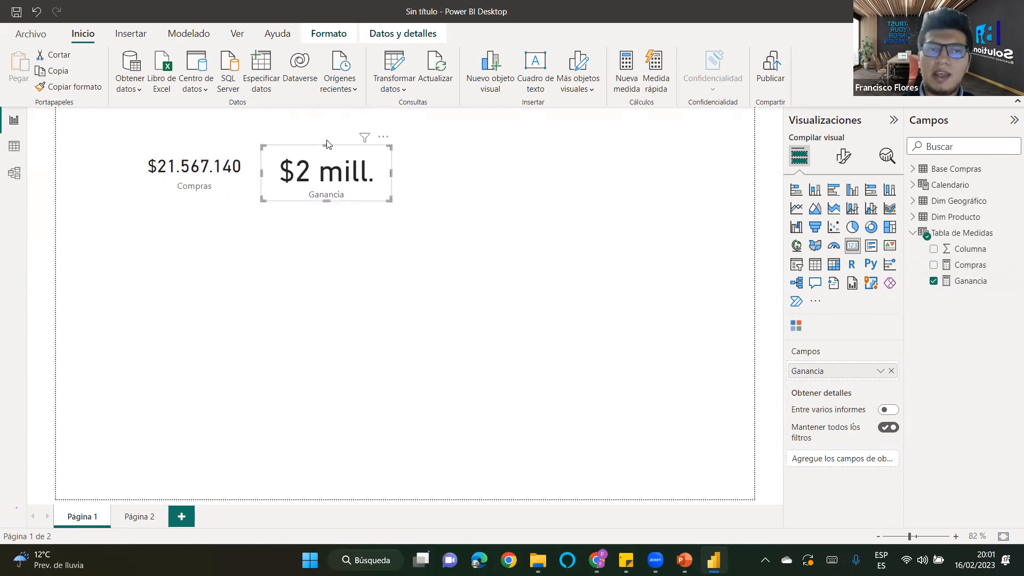
Copy the Compras card's formatting onto the Ganancia card.
{"action": "left_click", "coordinate": [194, 171]}
{"action": "left_click", "coordinate": [68, 86]}
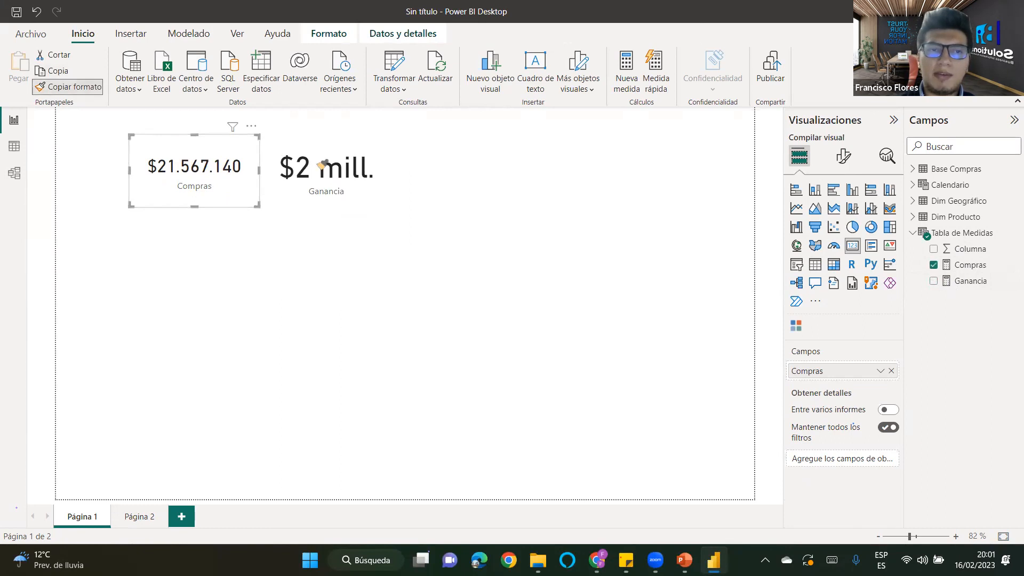
{"action": "left_click", "coordinate": [324, 166]}
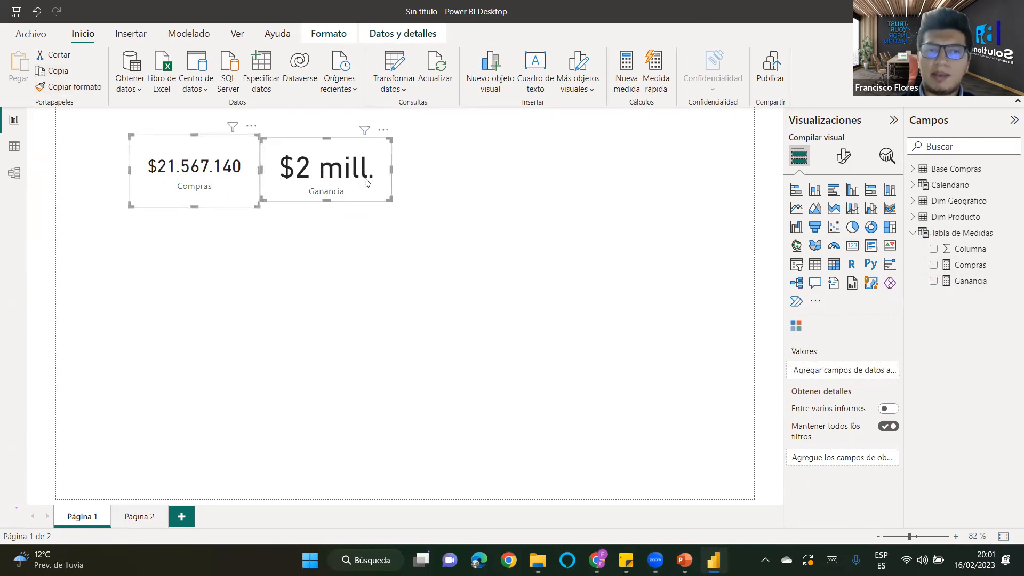
{"action": "left_click", "coordinate": [196, 208]}
{"action": "left_click", "coordinate": [61, 90]}
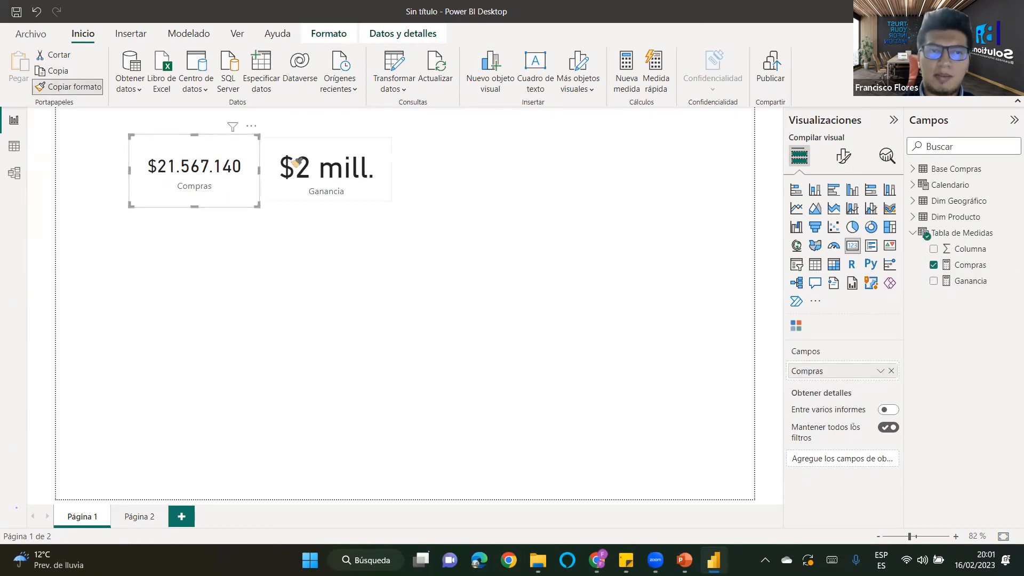
{"action": "left_click", "coordinate": [365, 170]}
Adjust the Ganancia card's height and shift it slightly away from the Compras card.
{"action": "mouse_move", "coordinate": [327, 199]}
{"action": "left_mouse_down"}
{"action": "mouse_move", "coordinate": [327, 208]}
{"action": "mouse_move", "coordinate": [329, 189]}
{"action": "left_mouse_up"}
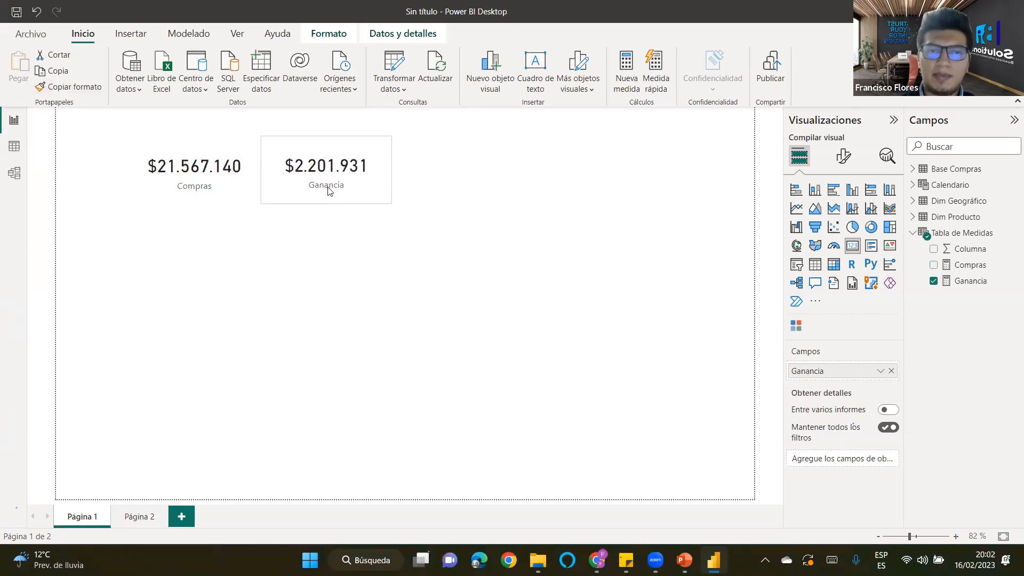
{"action": "left_click", "coordinate": [444, 315]}
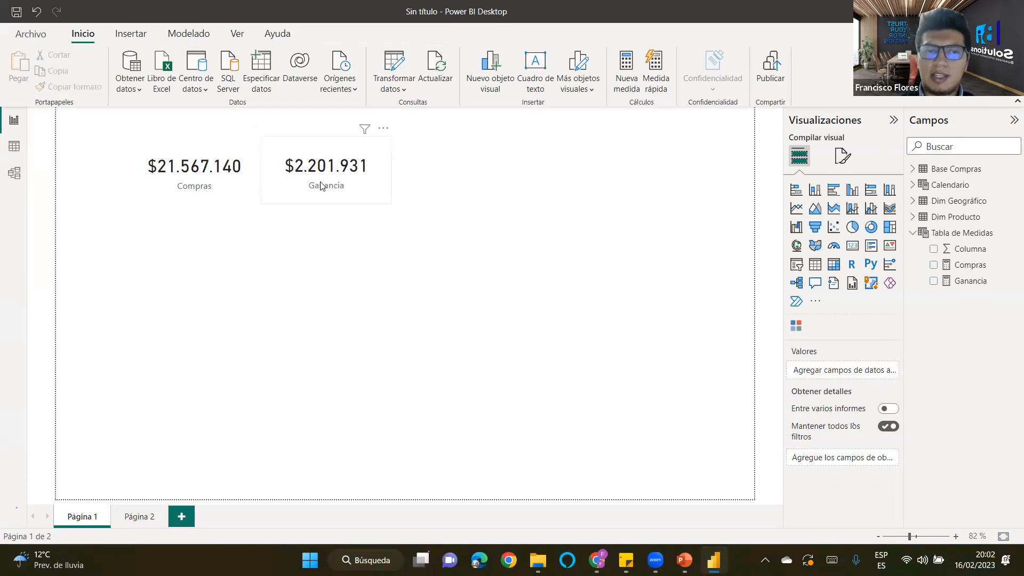
{"action": "left_click", "coordinate": [320, 183]}
{"action": "left_click", "coordinate": [410, 299]}
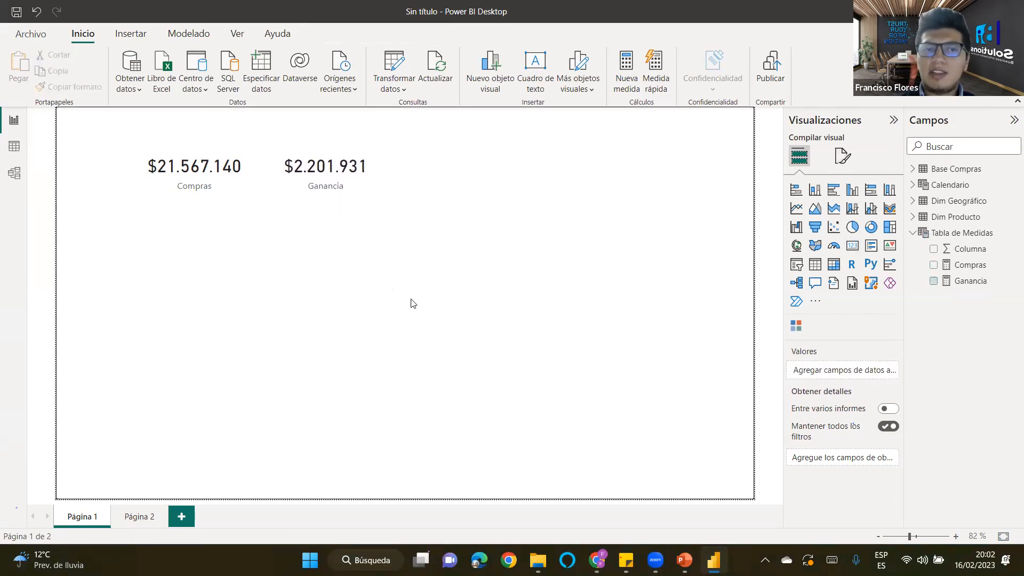
{"action": "left_click_drag", "start_coordinate": [330, 178], "coordinate": [341, 175]}
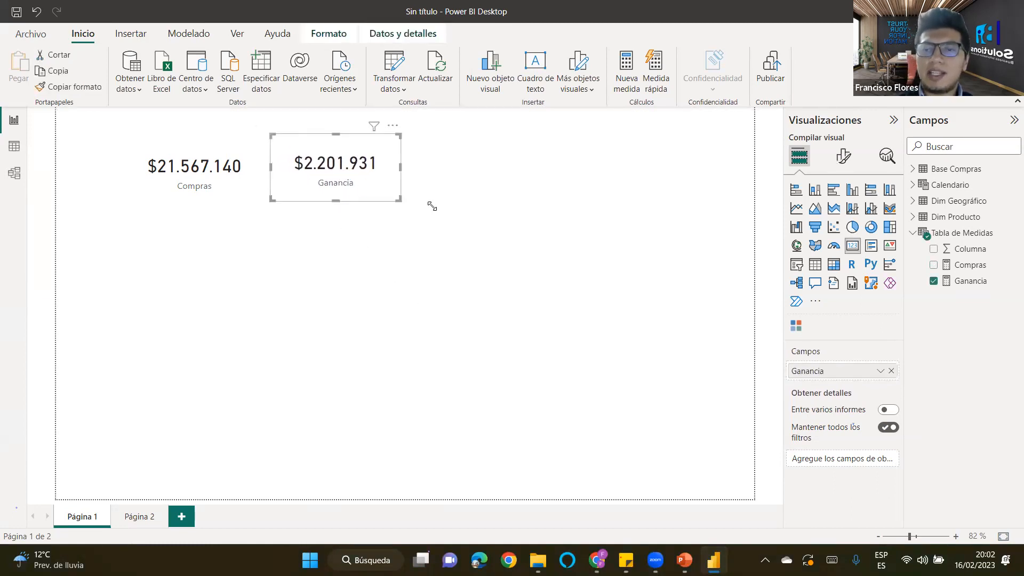
Create a table of Categoría from Dim Producto and place it below the Compras card.
{"action": "left_click", "coordinate": [914, 234]}
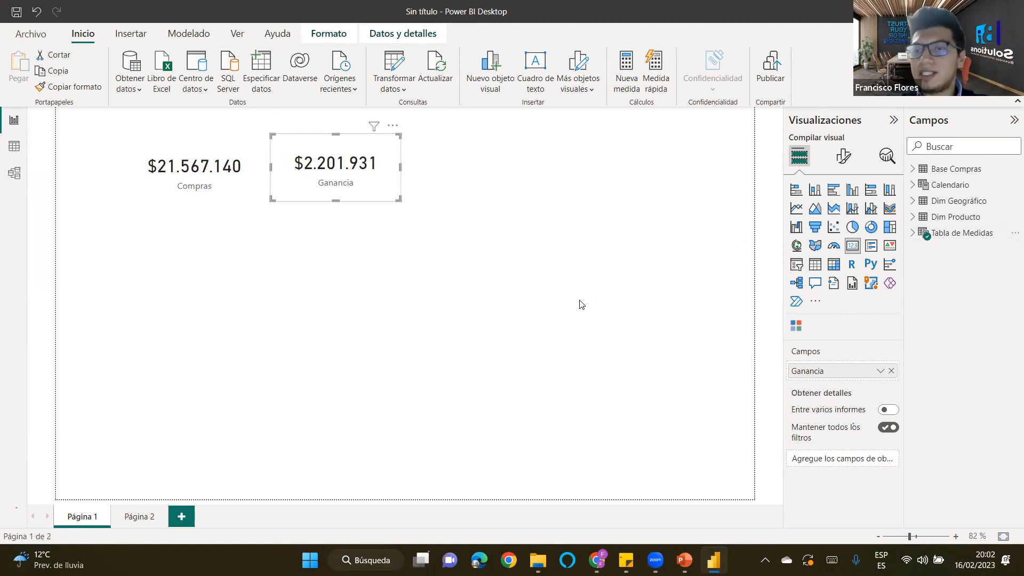
{"action": "left_click", "coordinate": [925, 219]}
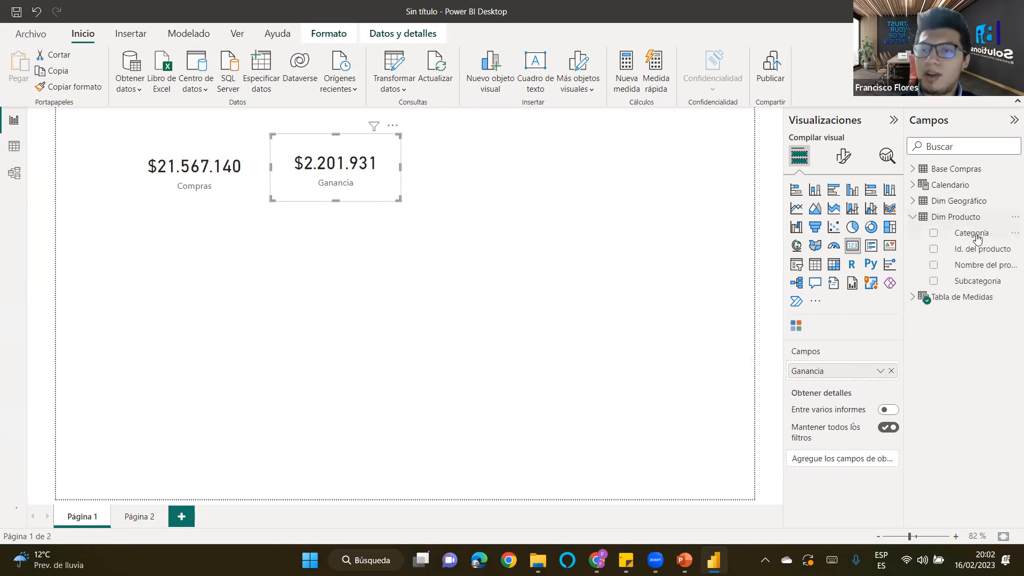
{"action": "left_click", "coordinate": [237, 236]}
{"action": "left_click_drag", "start_coordinate": [933, 237], "coordinate": [805, 368]}
{"action": "left_click_drag", "start_coordinate": [494, 176], "coordinate": [230, 267]}
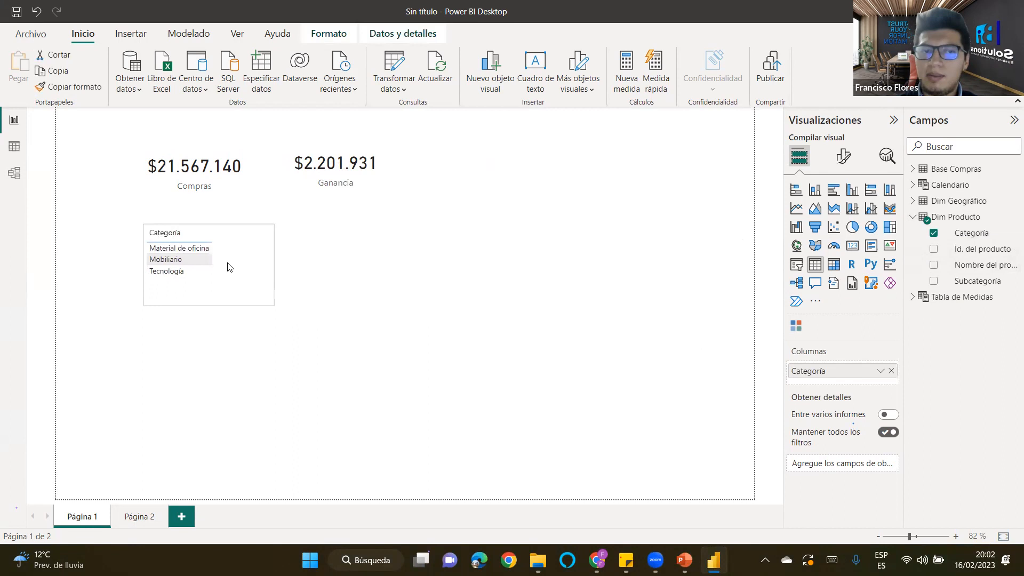
Create a table of Región from Dim Geográfico and place it below the Ganancia card.
{"action": "left_click", "coordinate": [352, 263]}
{"action": "left_click", "coordinate": [922, 206]}
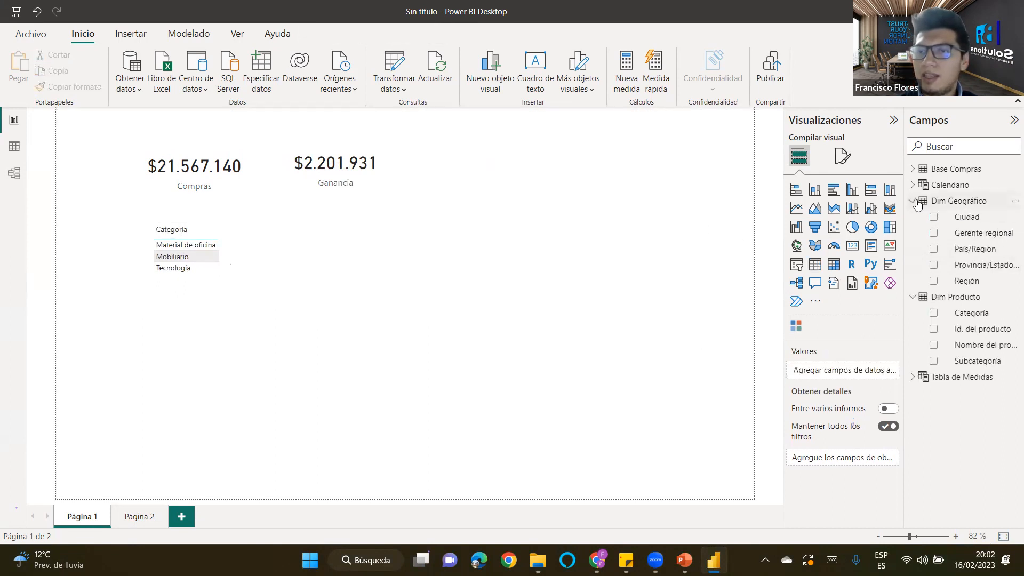
{"action": "left_click", "coordinate": [934, 283]}
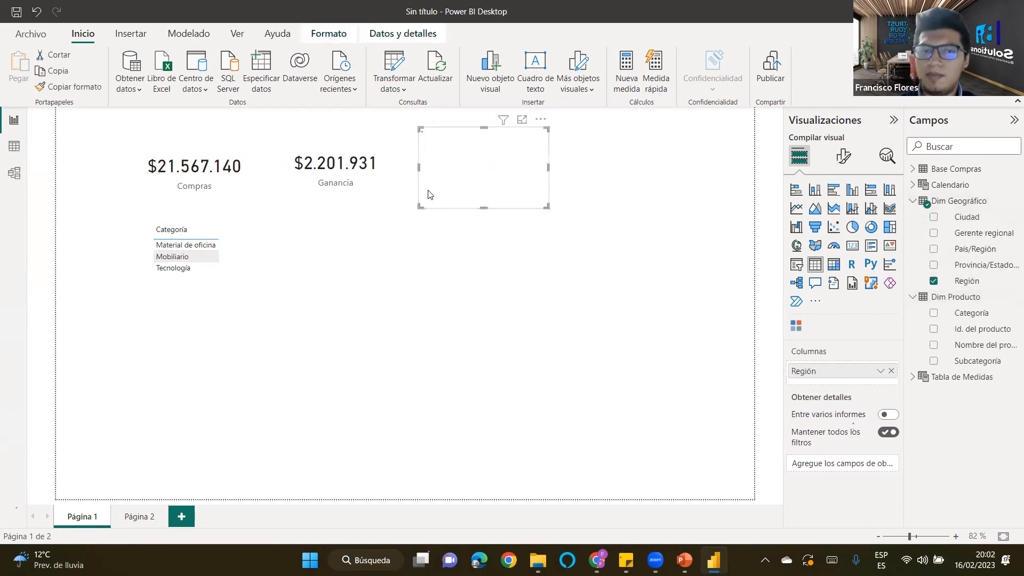
{"action": "left_click_drag", "start_coordinate": [489, 175], "coordinate": [349, 269]}
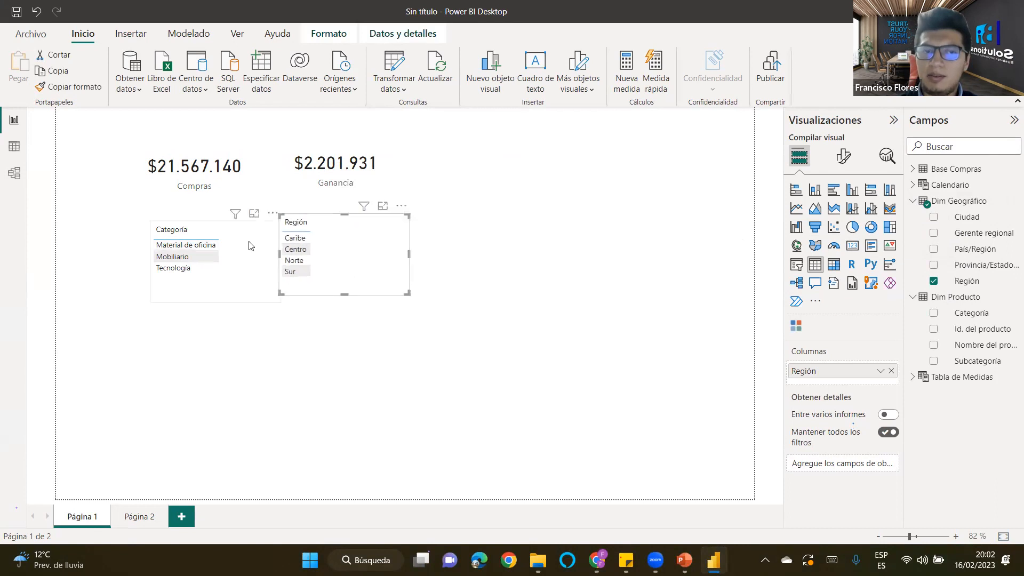
Rearrange the two tables so Categoría sits under the Compras card and Región under the Ganancia card.
{"action": "left_click_drag", "start_coordinate": [252, 246], "coordinate": [556, 242]}
{"action": "left_click_drag", "start_coordinate": [362, 246], "coordinate": [247, 241]}
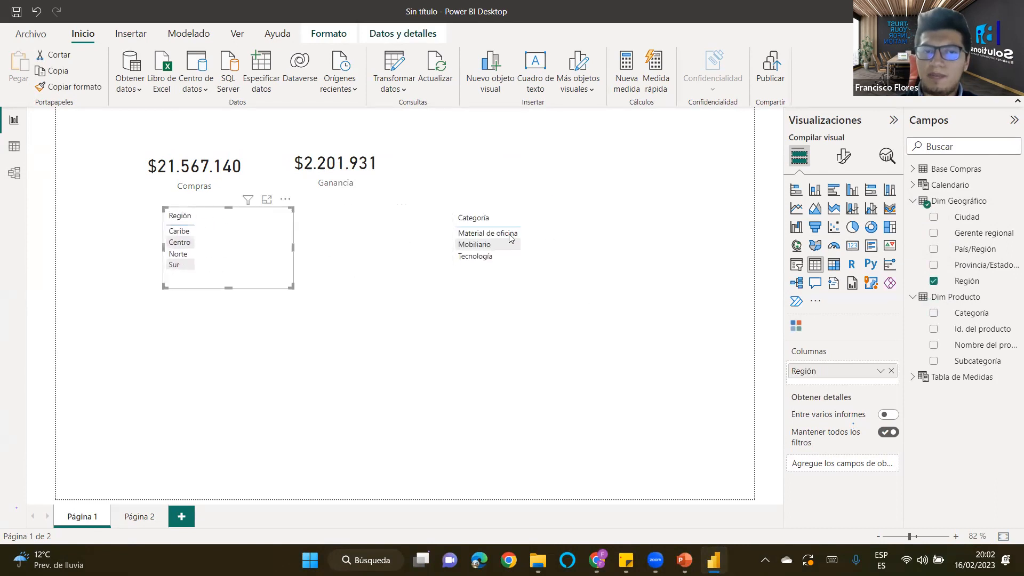
{"action": "left_click_drag", "start_coordinate": [566, 238], "coordinate": [449, 267]}
{"action": "left_click_drag", "start_coordinate": [255, 247], "coordinate": [544, 234]}
{"action": "left_click_drag", "start_coordinate": [427, 274], "coordinate": [232, 246]}
{"action": "left_click_drag", "start_coordinate": [517, 242], "coordinate": [361, 241]}
Add the Compras measure from Tabla de Medidas to both the Categoría and Región tables.
{"action": "left_click", "coordinate": [259, 253]}
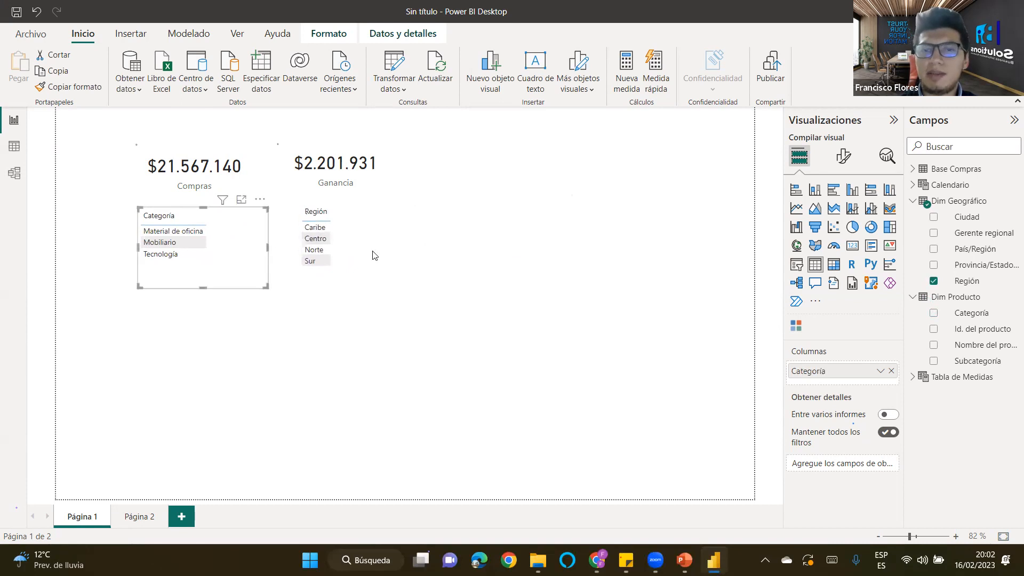
{"action": "left_click", "coordinate": [913, 377]}
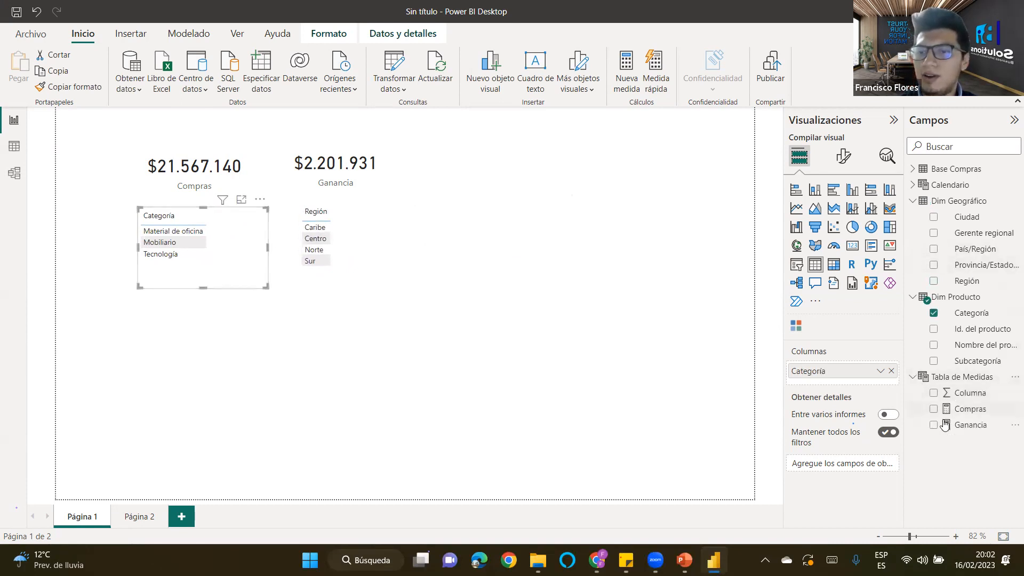
{"action": "left_click", "coordinate": [934, 409]}
{"action": "left_click", "coordinate": [376, 245]}
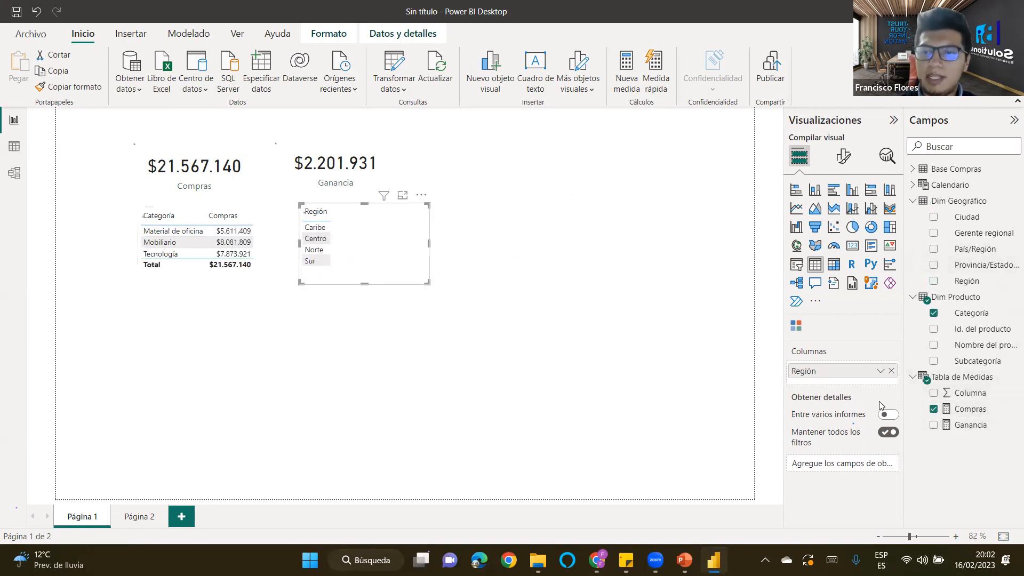
{"action": "left_click", "coordinate": [934, 409]}
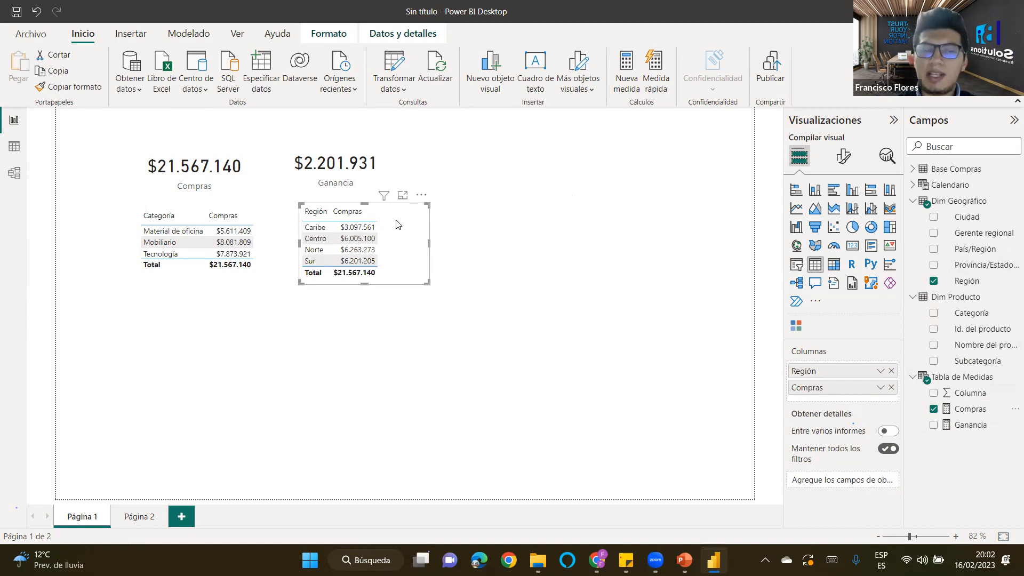
Convert the Categoría table into a donut chart and enlarge it.
{"action": "left_click", "coordinate": [262, 218]}
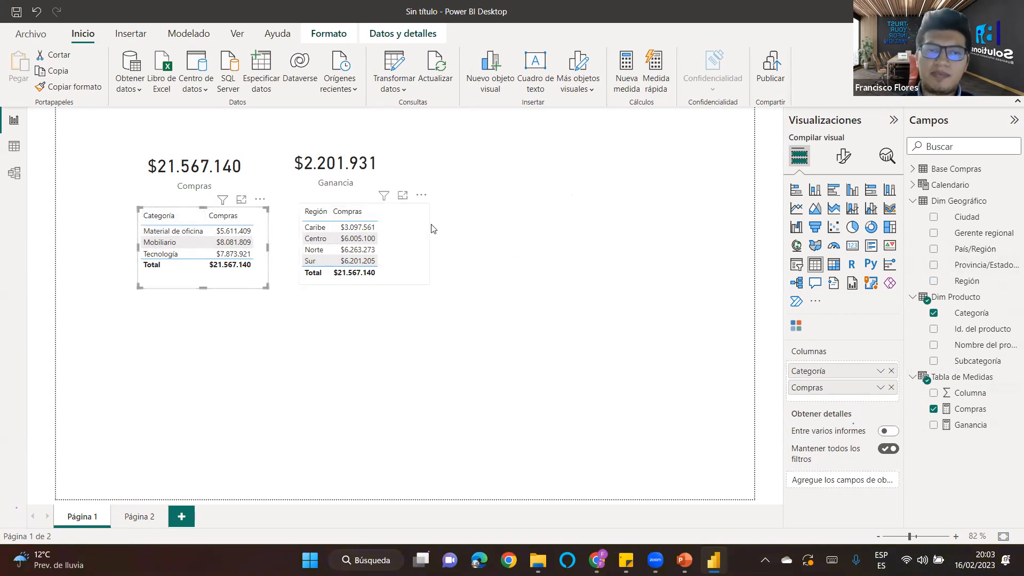
{"action": "left_click", "coordinate": [871, 229]}
{"action": "left_click_drag", "start_coordinate": [265, 288], "coordinate": [295, 309]}
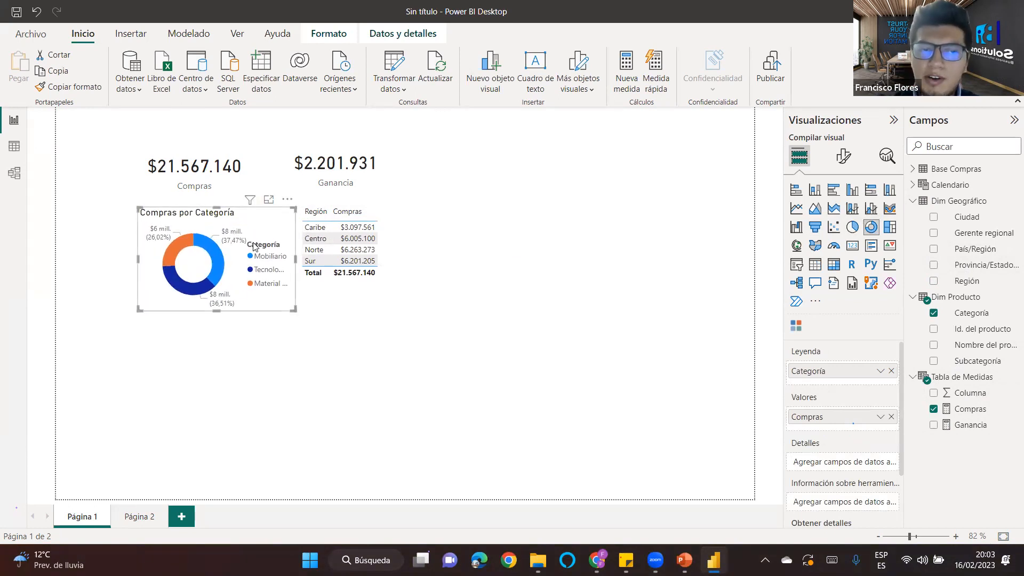
Replace Categoría with Segmento from Base Compras as the donut chart's legend field.
{"action": "left_click", "coordinate": [917, 171]}
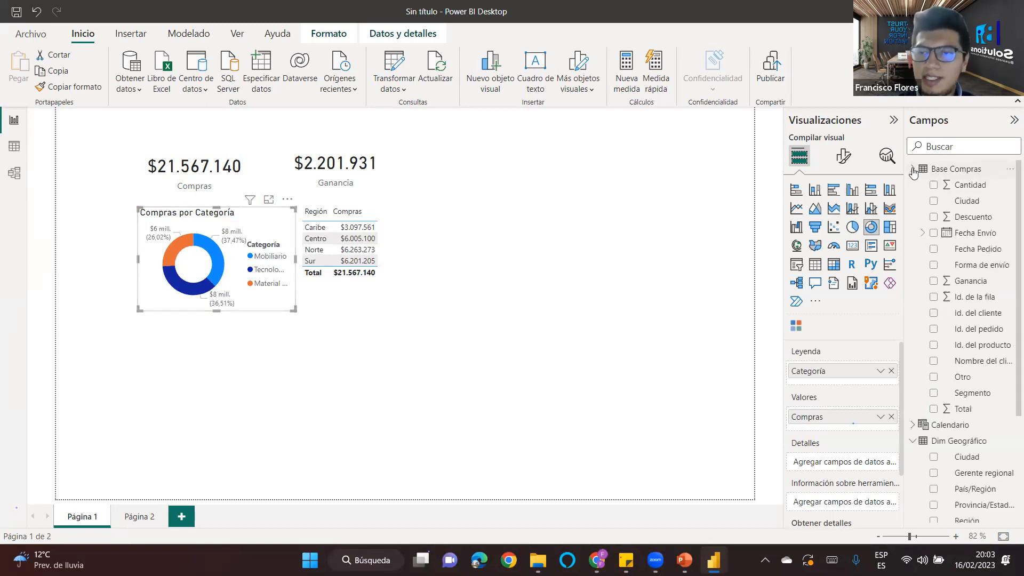
{"action": "left_click", "coordinate": [933, 395]}
{"action": "left_click_drag", "start_coordinate": [830, 459], "coordinate": [874, 371]}
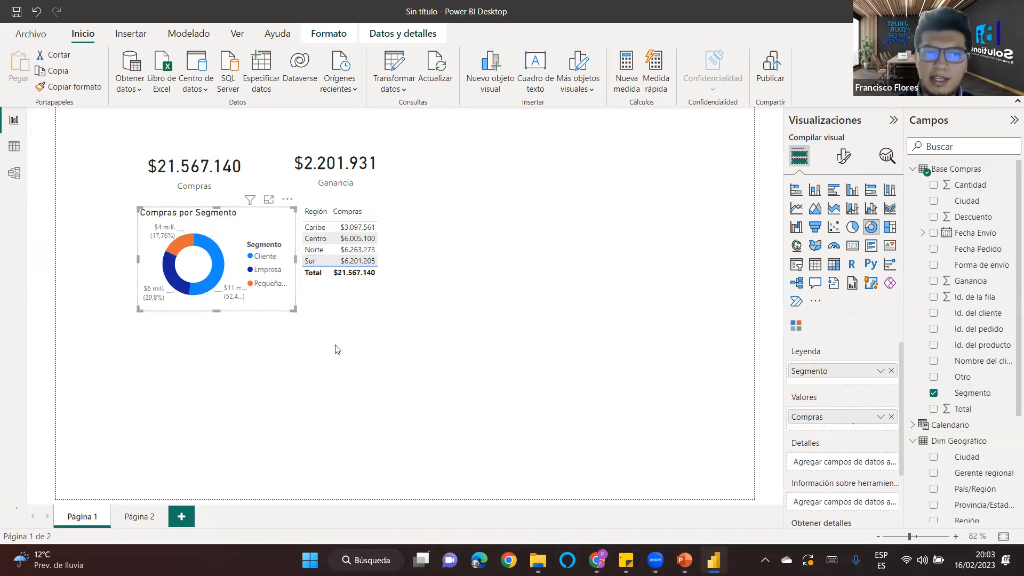
Move the Región table further from the donut chart and nudge the donut chart slightly up.
{"action": "left_click", "coordinate": [340, 363]}
{"action": "mouse_move", "coordinate": [398, 252]}
{"action": "left_mouse_down"}
{"action": "mouse_move", "coordinate": [420, 252]}
{"action": "mouse_move", "coordinate": [383, 253]}
{"action": "left_mouse_up"}
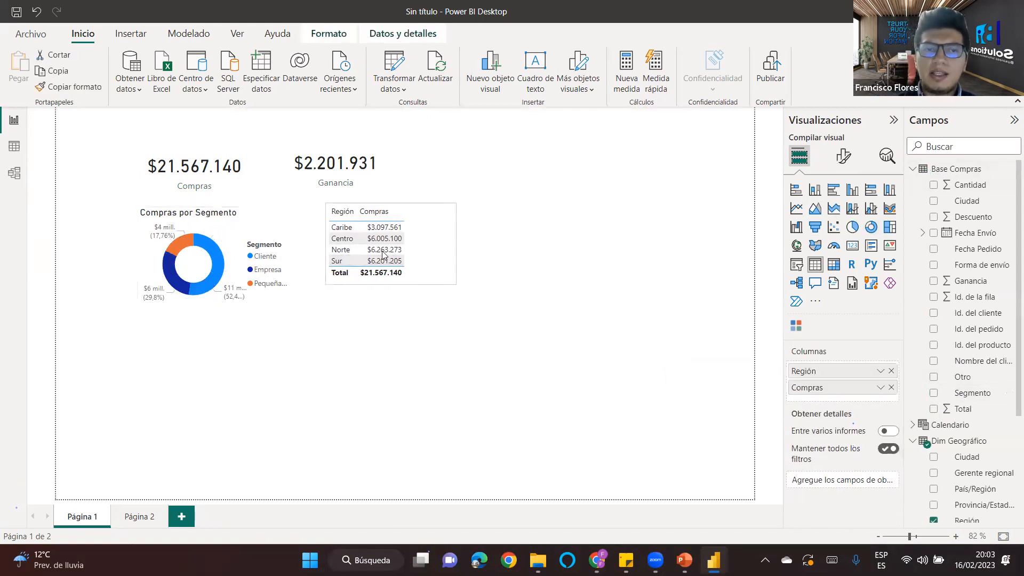
{"action": "left_click", "coordinate": [269, 234]}
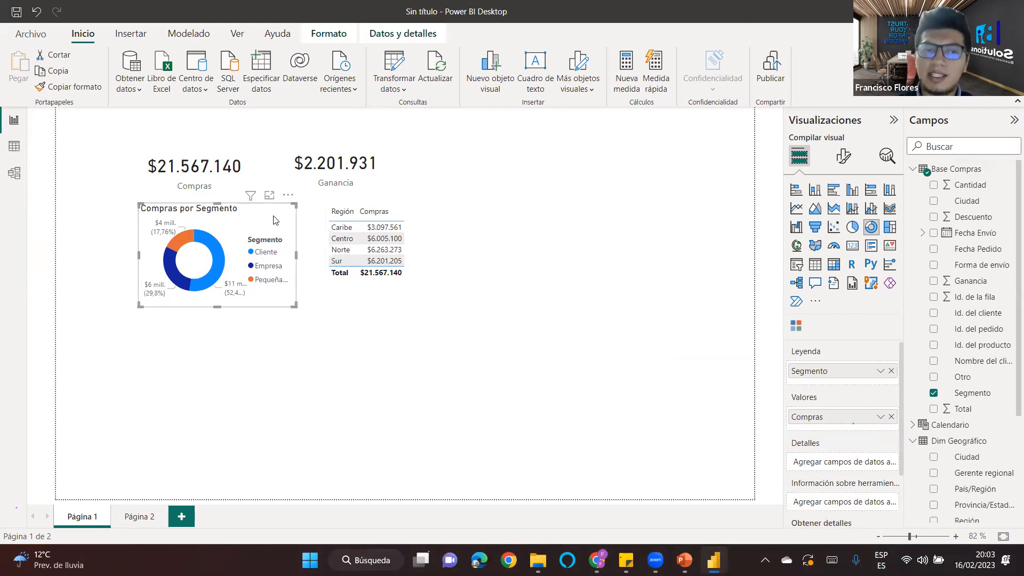
Set the donut chart's legend position to Superior izquierda and turn off the legend title.
{"action": "left_click", "coordinate": [843, 156]}
{"action": "left_click", "coordinate": [800, 261]}
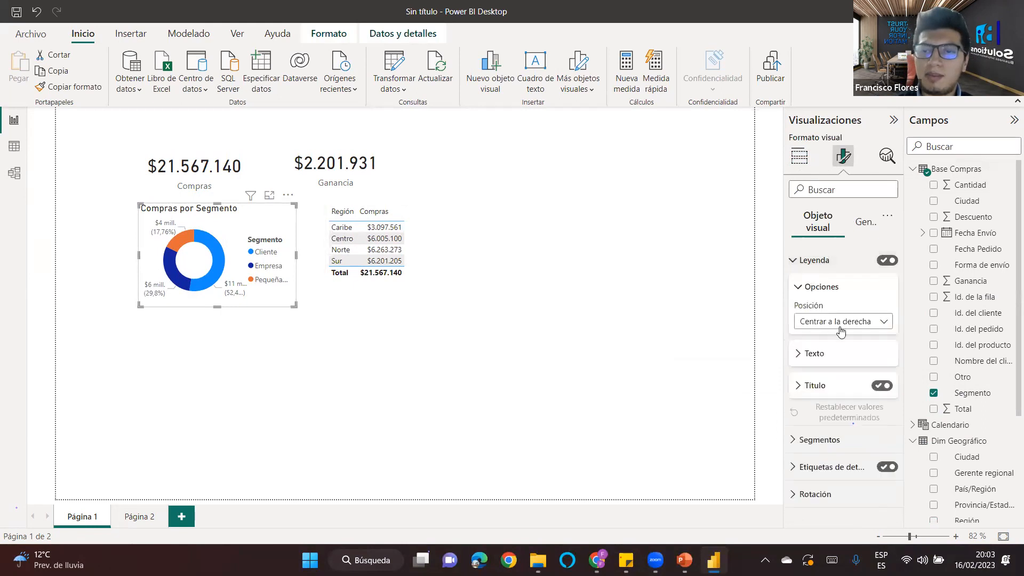
{"action": "left_click", "coordinate": [834, 322]}
{"action": "left_click", "coordinate": [838, 340]}
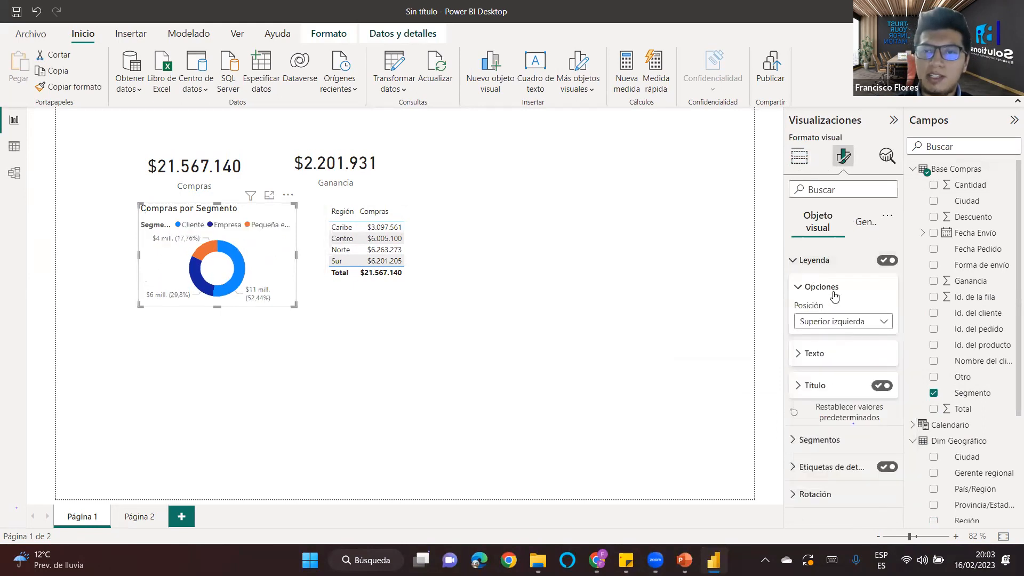
{"action": "left_click", "coordinate": [881, 385]}
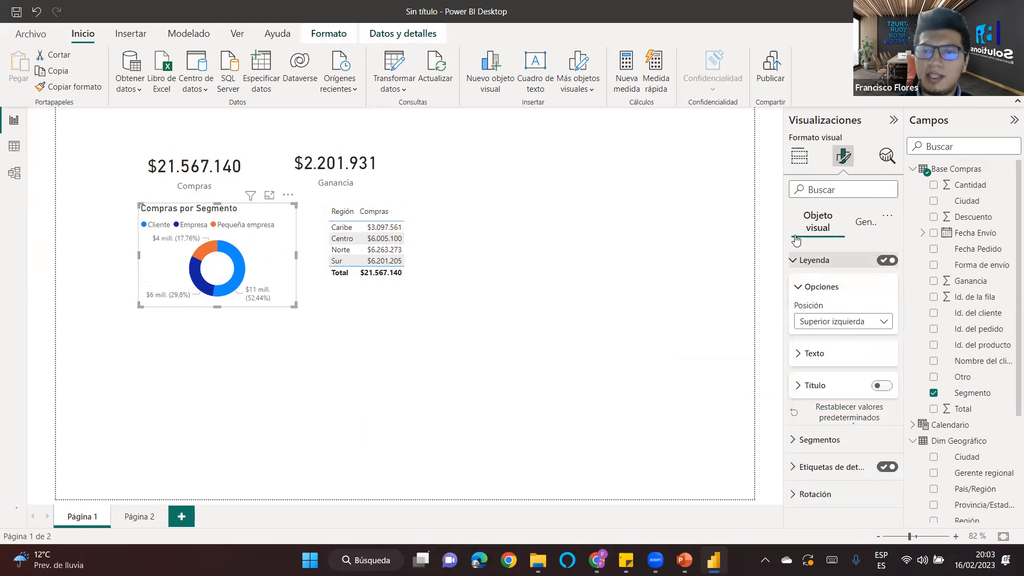
Set the donut chart's detail label content to Porcentaje del total.
{"action": "left_click", "coordinate": [805, 260]}
{"action": "left_click", "coordinate": [808, 320]}
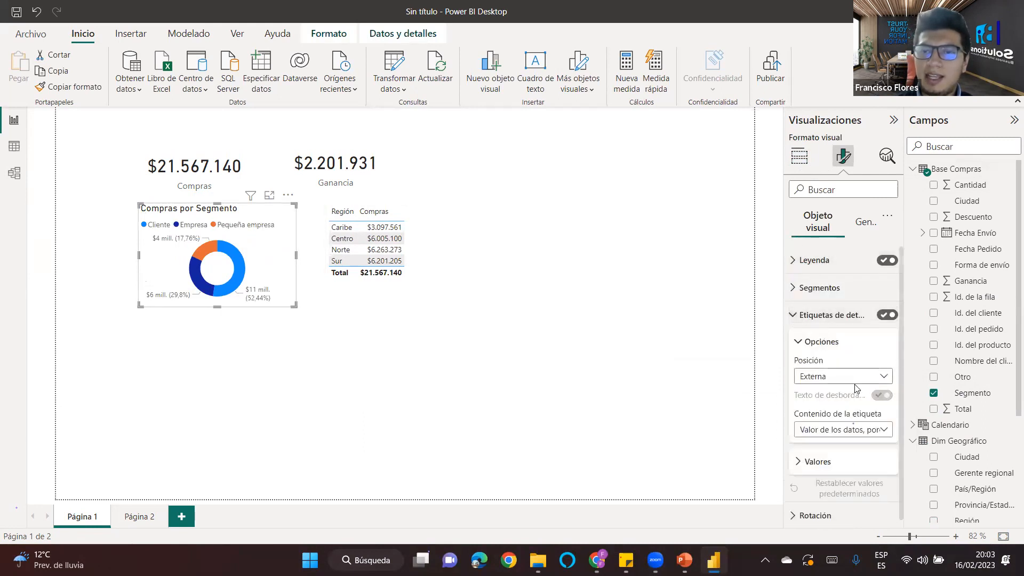
{"action": "left_click", "coordinate": [883, 429]}
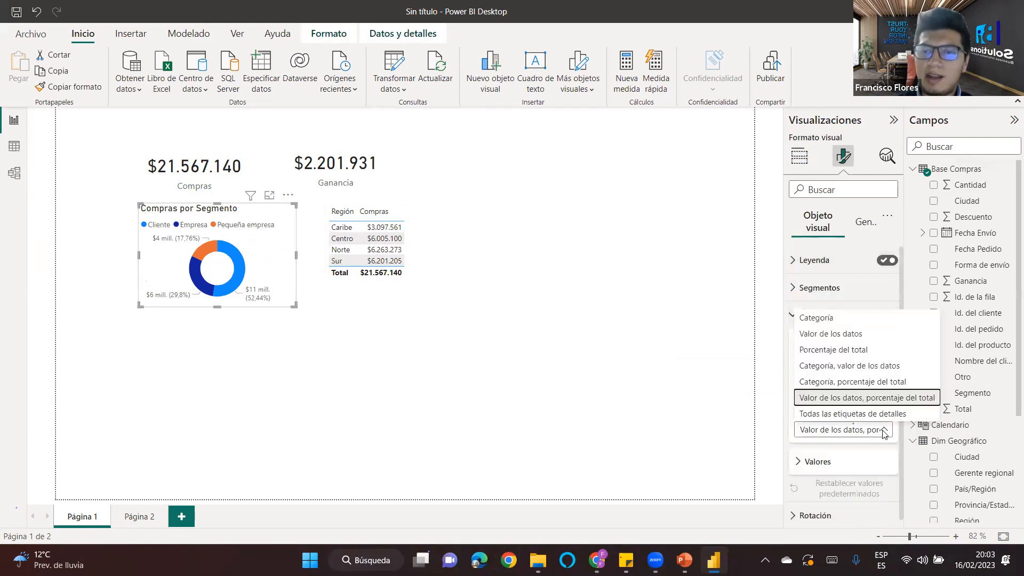
{"action": "left_click", "coordinate": [848, 350]}
{"action": "left_click", "coordinate": [277, 322]}
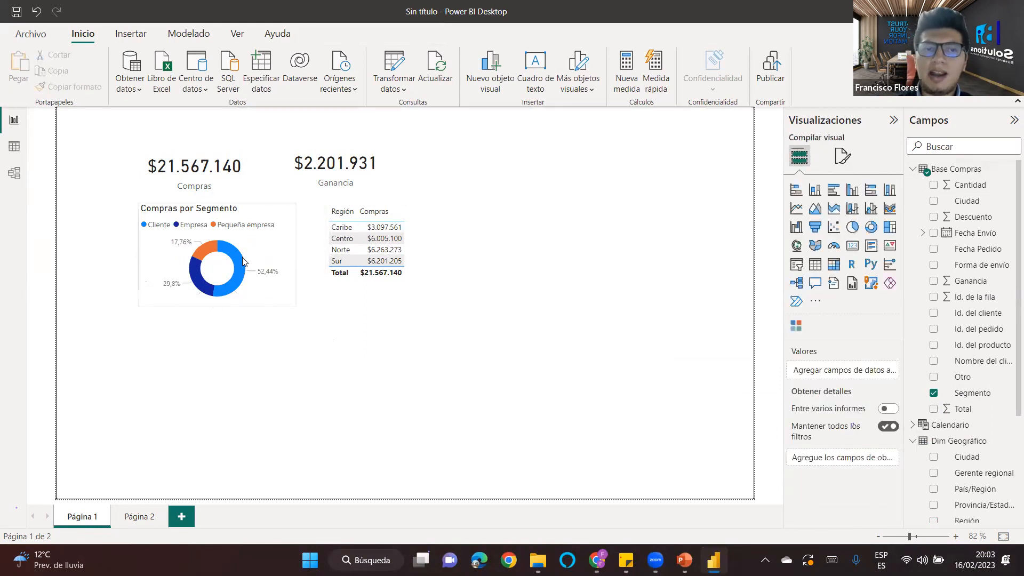
Add the Ganancia measure to the donut chart's tooltip fields and check the tooltip on the Cliente slice.
{"action": "mouse_move", "coordinate": [237, 257]}
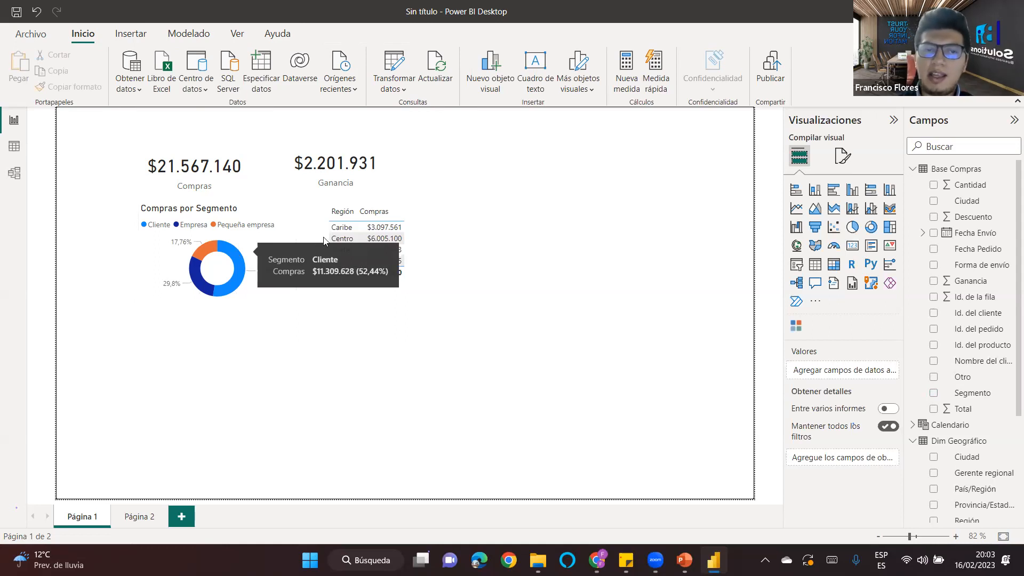
{"action": "left_click", "coordinate": [238, 256]}
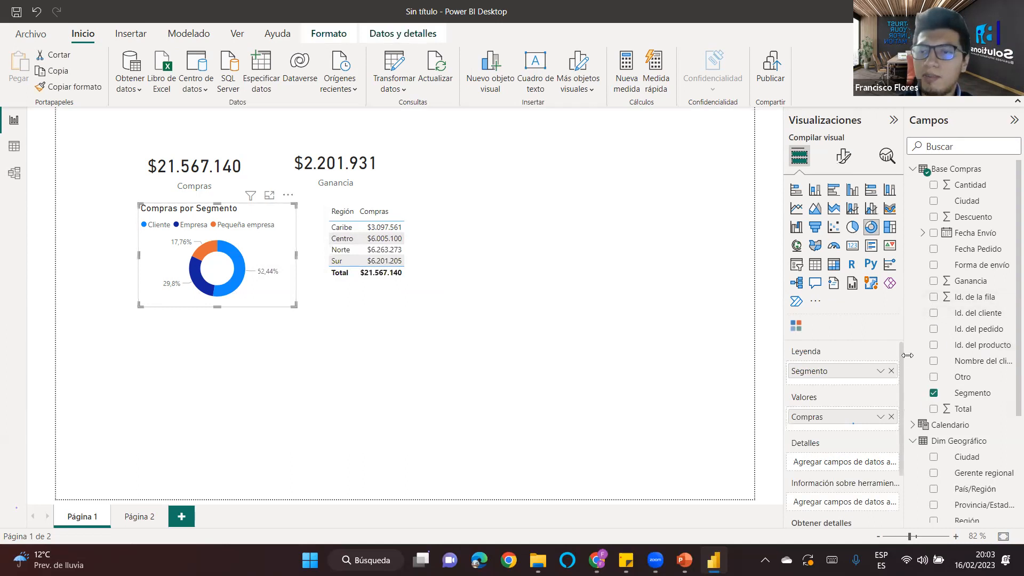
{"action": "scroll", "coordinate": [912, 363], "scroll_direction": "down", "scroll_amount": 3}
{"action": "scroll", "coordinate": [868, 440], "scroll_direction": "down", "scroll_amount": 2}
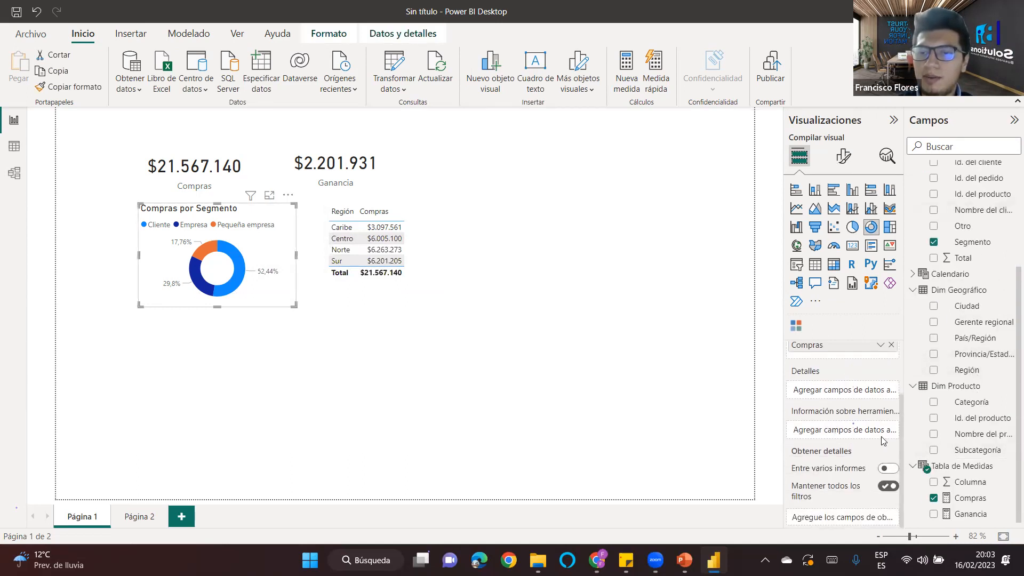
{"action": "left_click_drag", "start_coordinate": [966, 514], "coordinate": [834, 437]}
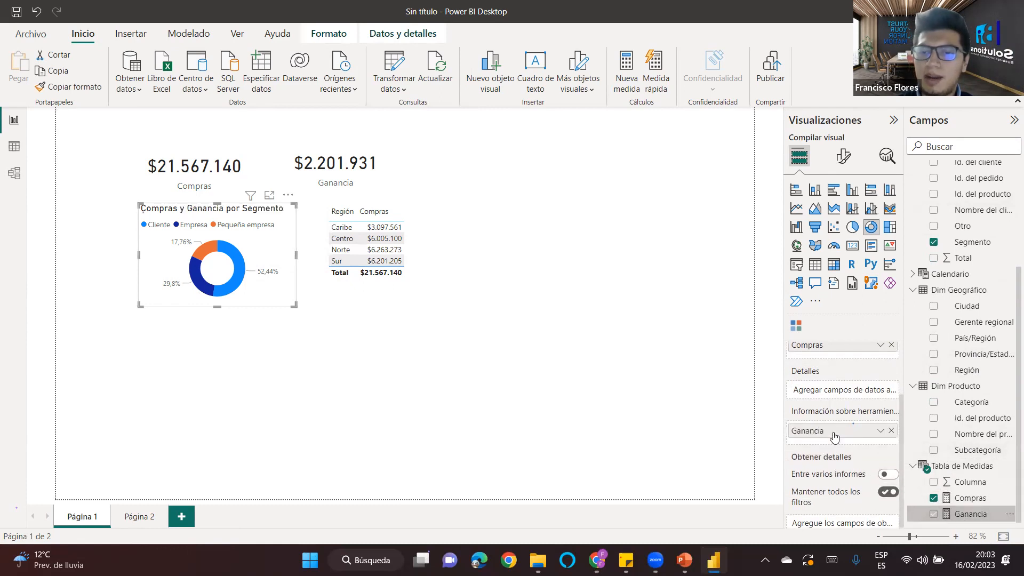
{"action": "mouse_move", "coordinate": [238, 262]}
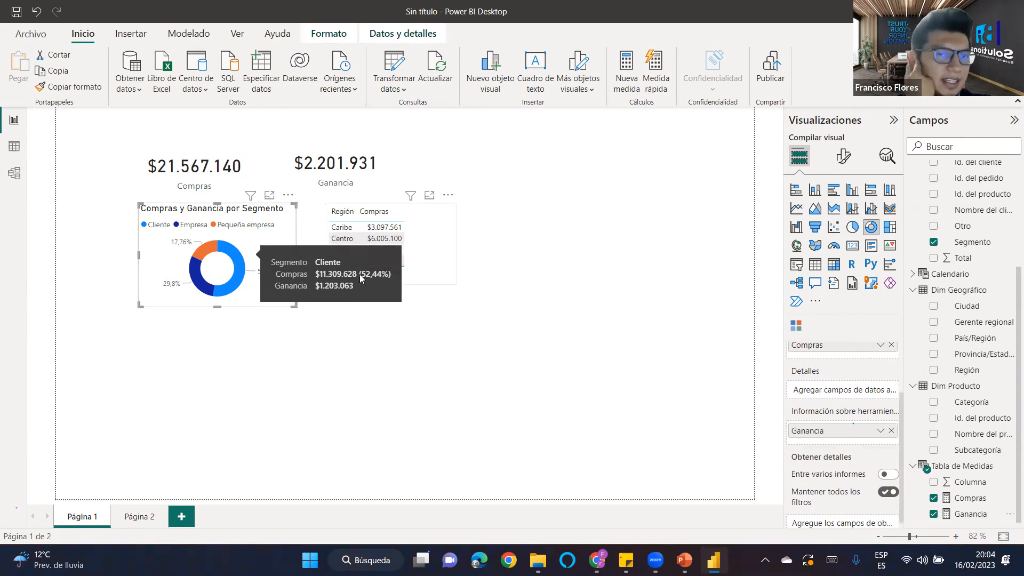
Convert the Región table to a clustered bar chart, then enlarge both it and the donut chart.
{"action": "left_click", "coordinate": [419, 272]}
{"action": "left_click_drag", "start_coordinate": [388, 282], "coordinate": [386, 295]}
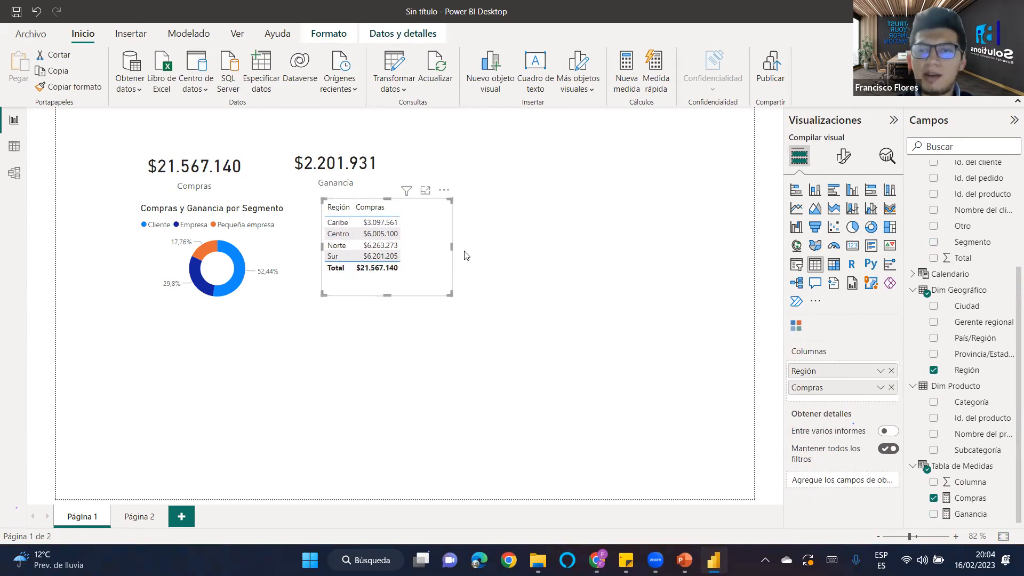
{"action": "left_click", "coordinate": [834, 189]}
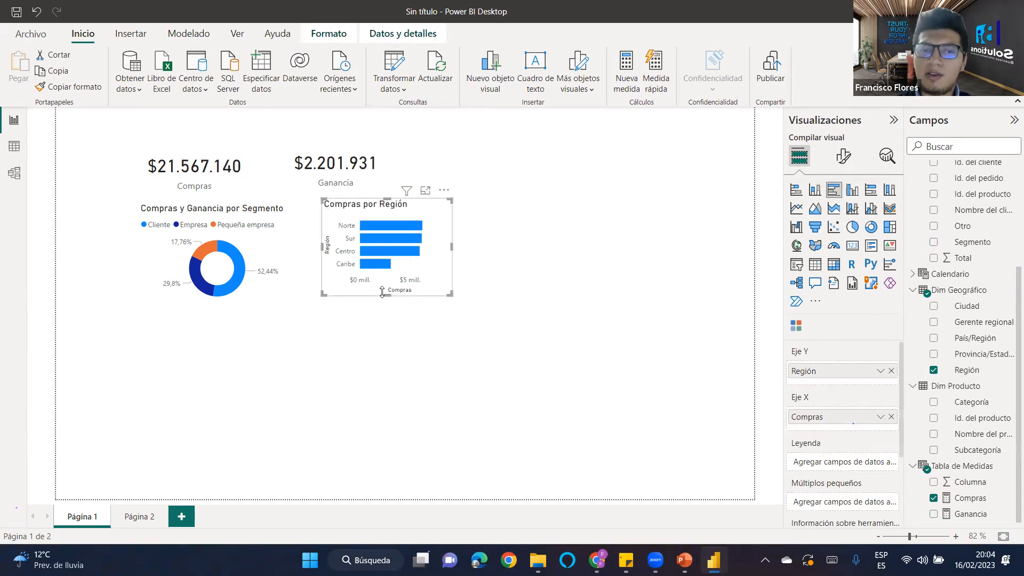
{"action": "left_click_drag", "start_coordinate": [386, 299], "coordinate": [385, 308]}
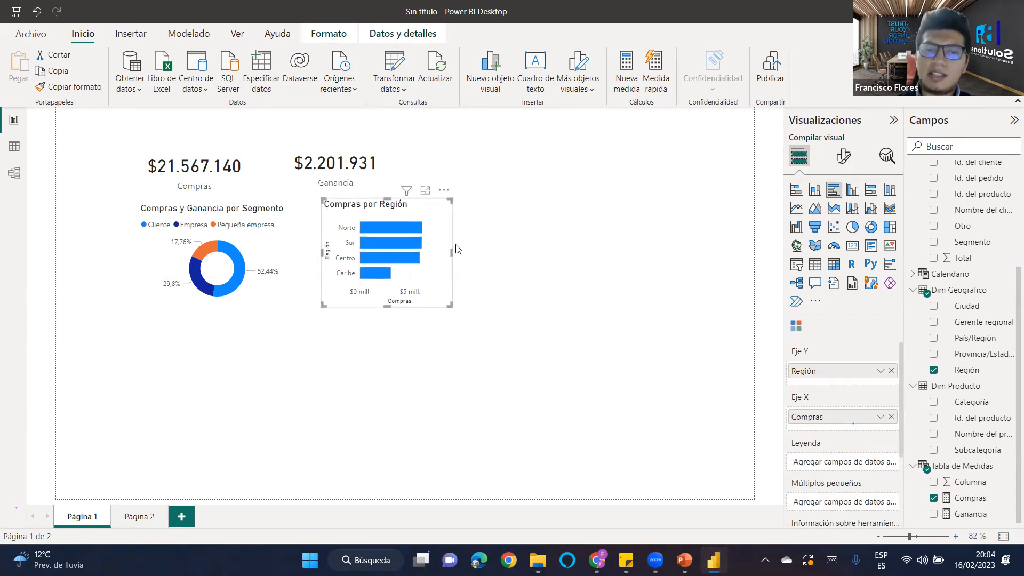
{"action": "left_click_drag", "start_coordinate": [452, 250], "coordinate": [463, 250]}
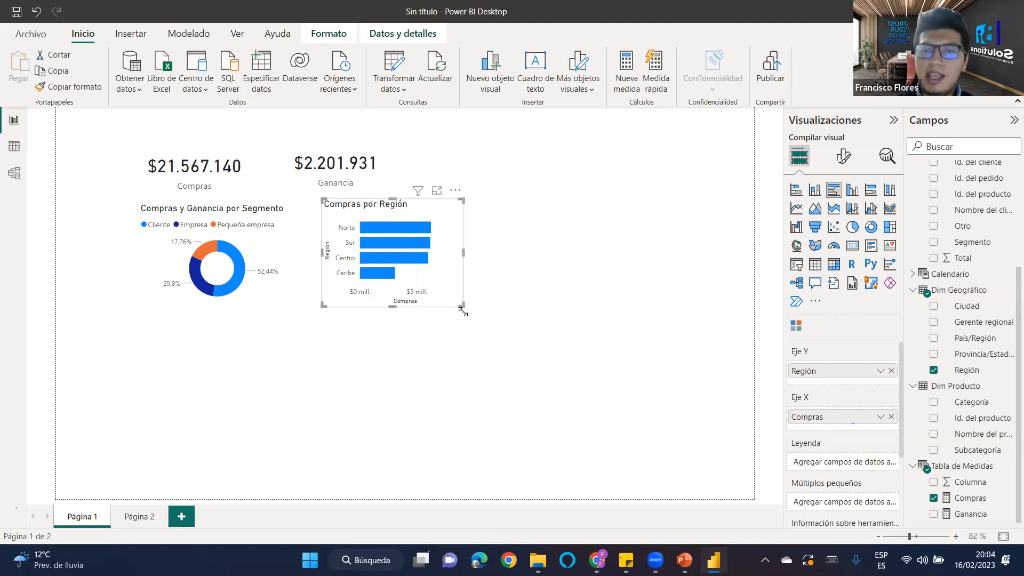
{"action": "left_click_drag", "start_coordinate": [462, 312], "coordinate": [470, 323]}
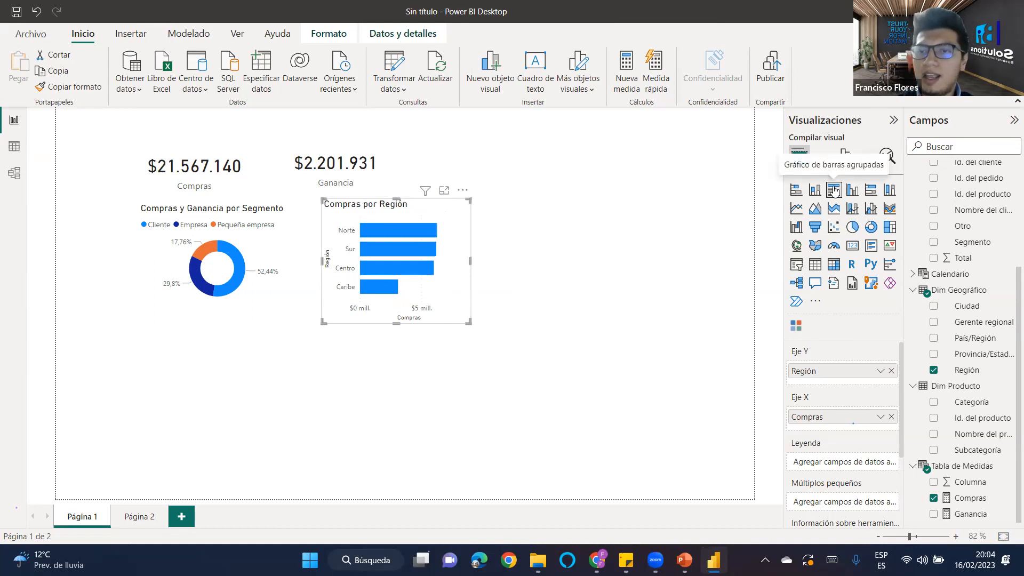
{"action": "left_click", "coordinate": [296, 313]}
{"action": "left_click_drag", "start_coordinate": [303, 321], "coordinate": [314, 325]}
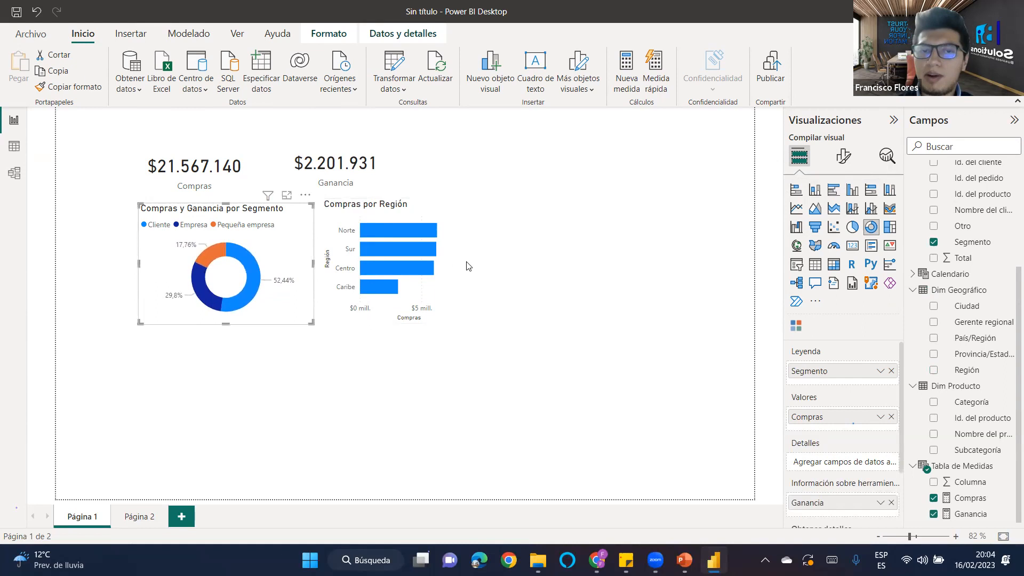
Add Categoría from Dim Producto as the bar chart's legend and turn off the legend title.
{"action": "left_click", "coordinate": [467, 266]}
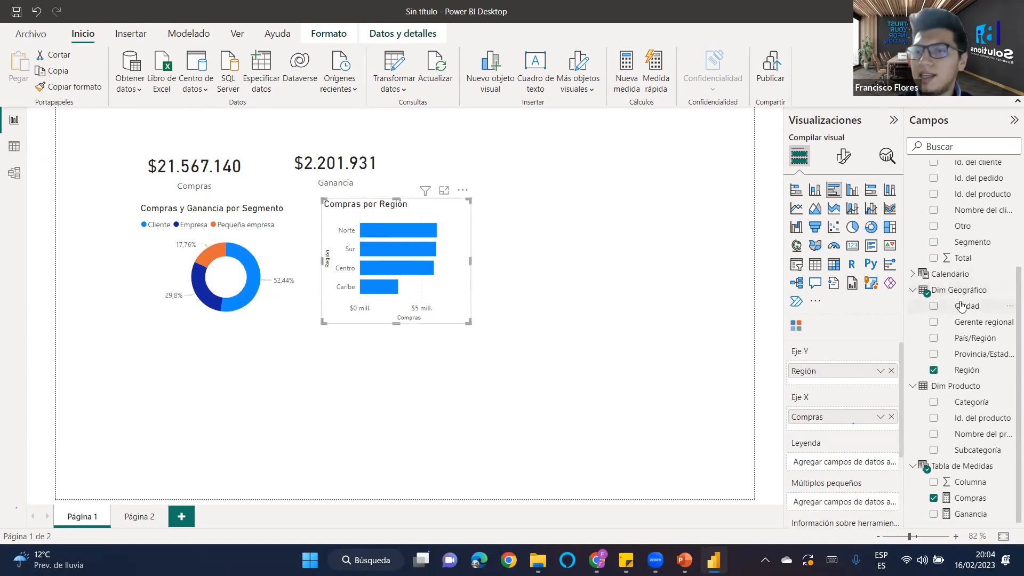
{"action": "left_click", "coordinate": [933, 403]}
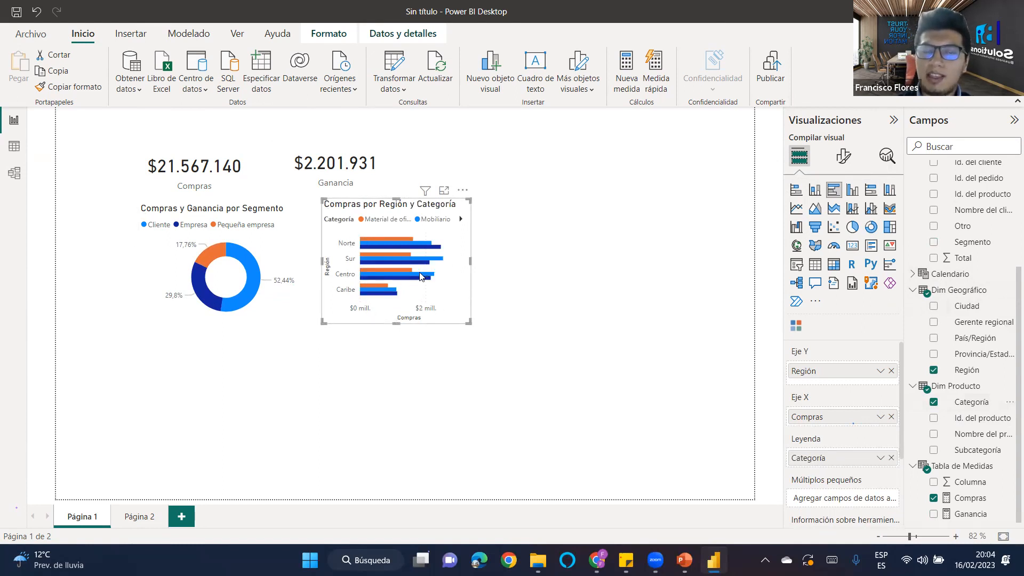
{"action": "left_click", "coordinate": [848, 155]}
{"action": "left_click", "coordinate": [831, 315]}
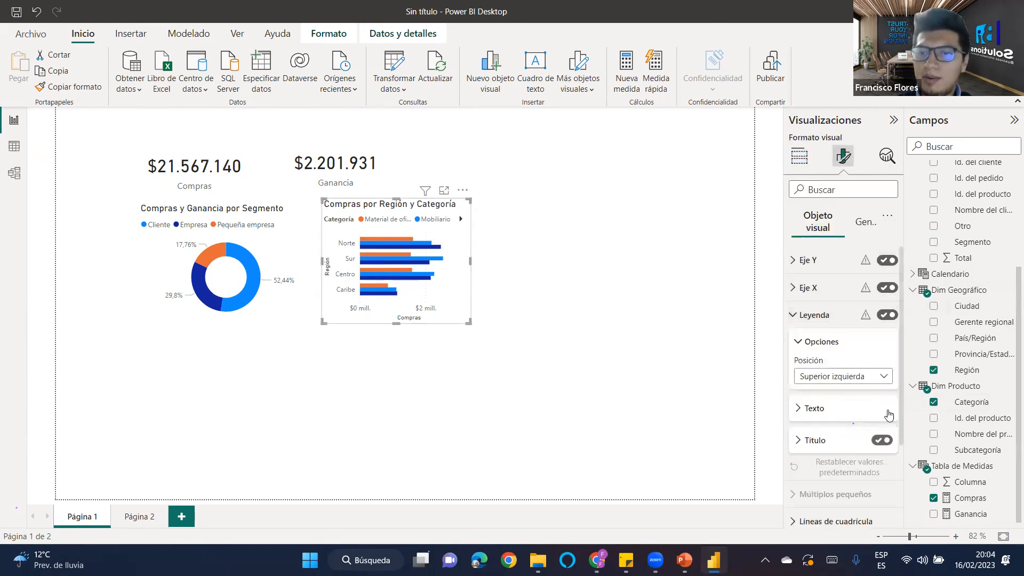
{"action": "left_click", "coordinate": [881, 440]}
{"action": "left_click", "coordinate": [797, 315]}
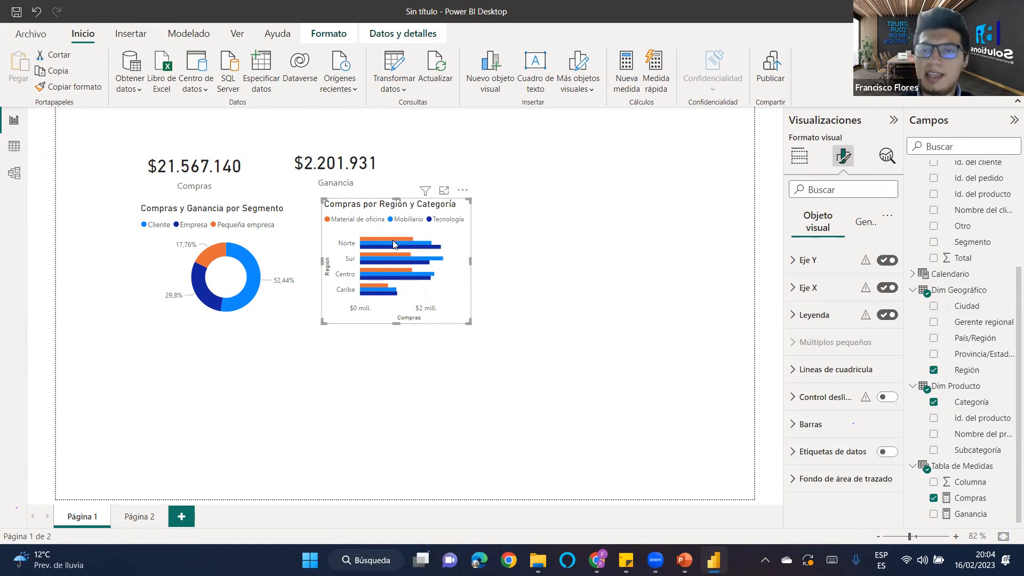
{"action": "left_click", "coordinate": [799, 156]}
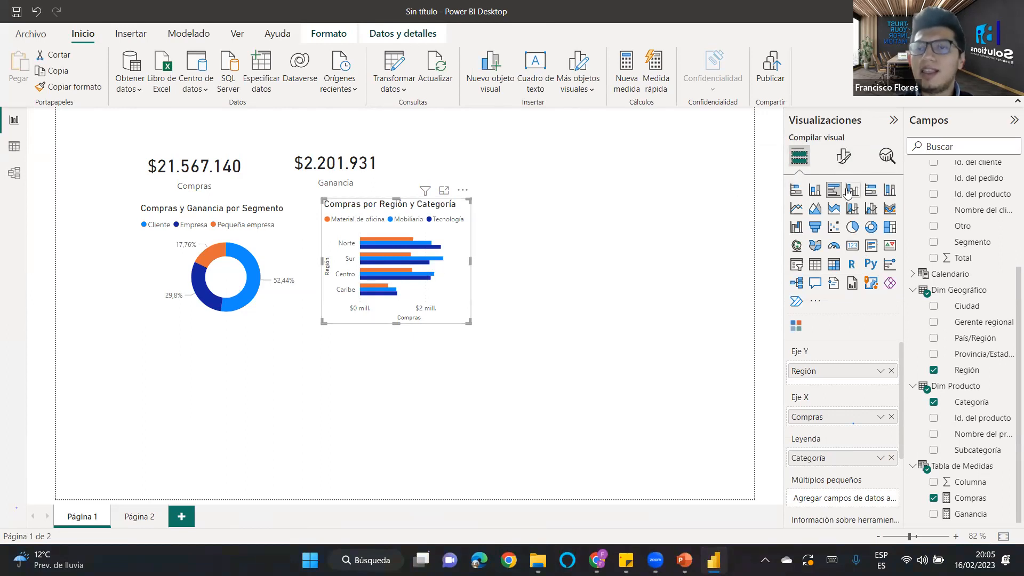
{"action": "mouse_move", "coordinate": [421, 265]}
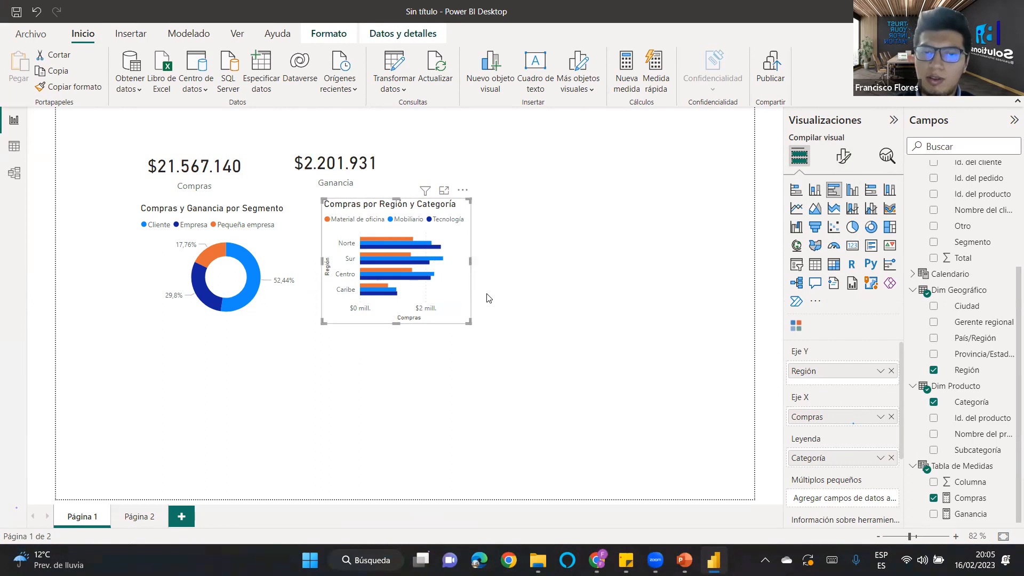
Insert a line chart below the donut and bar charts, sized to span the width of both.
{"action": "left_click", "coordinate": [487, 289]}
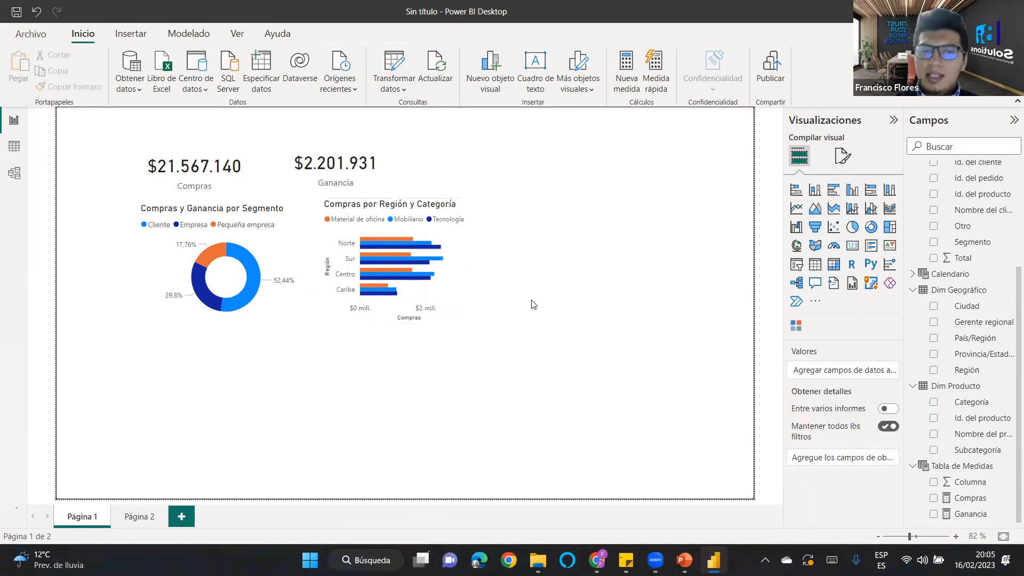
{"action": "left_click", "coordinate": [796, 208]}
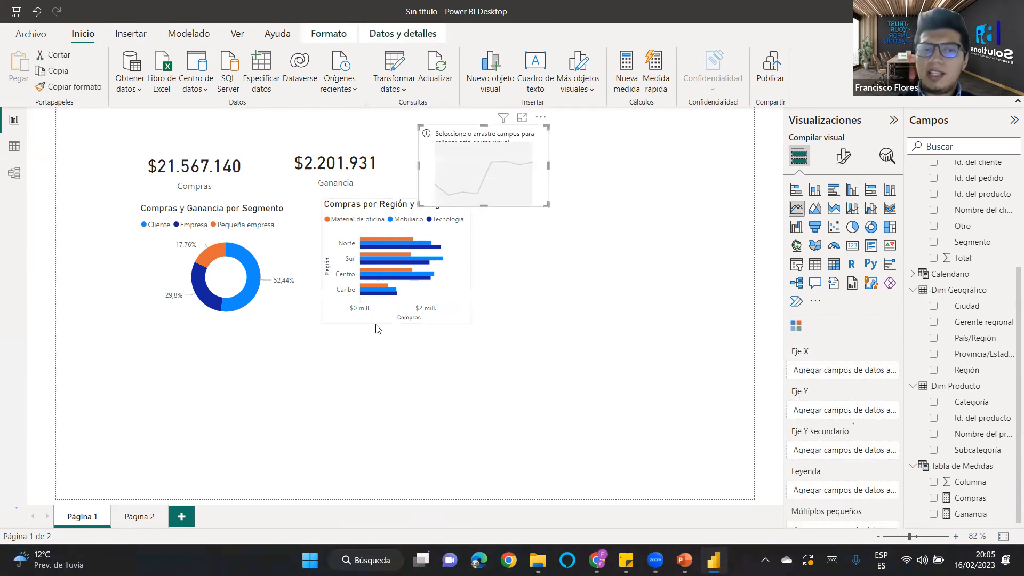
{"action": "left_click_drag", "start_coordinate": [490, 193], "coordinate": [469, 494]}
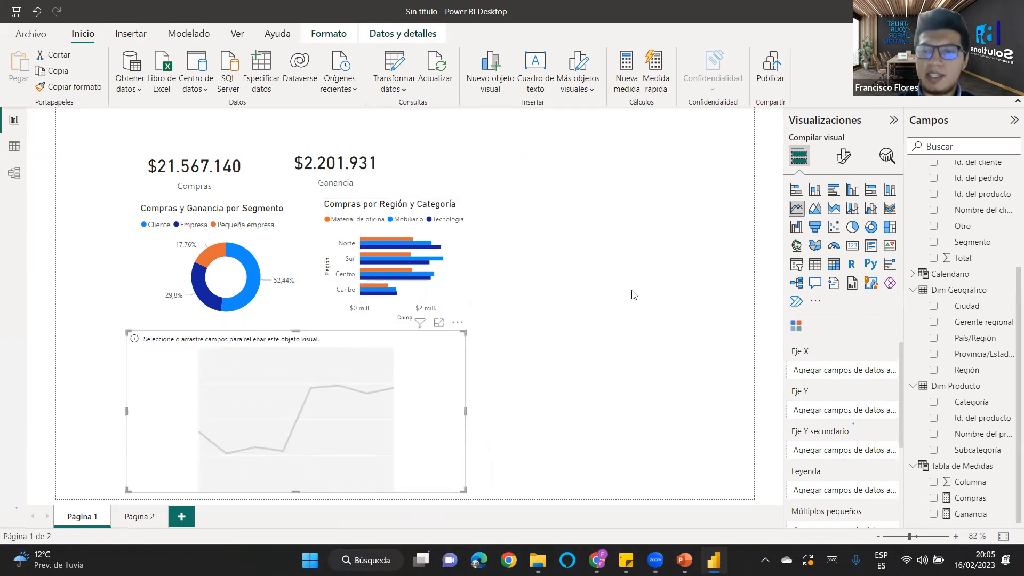
Plot Compras by Calendario's Date hierarchy in the line chart, keeping only the Año and Mes levels.
{"action": "scroll", "coordinate": [979, 258], "scroll_direction": "up", "scroll_amount": 3}
{"action": "scroll", "coordinate": [979, 259], "scroll_direction": "down", "scroll_amount": 3}
{"action": "left_click", "coordinate": [913, 274]}
{"action": "scroll", "coordinate": [913, 273], "scroll_direction": "down", "scroll_amount": 2}
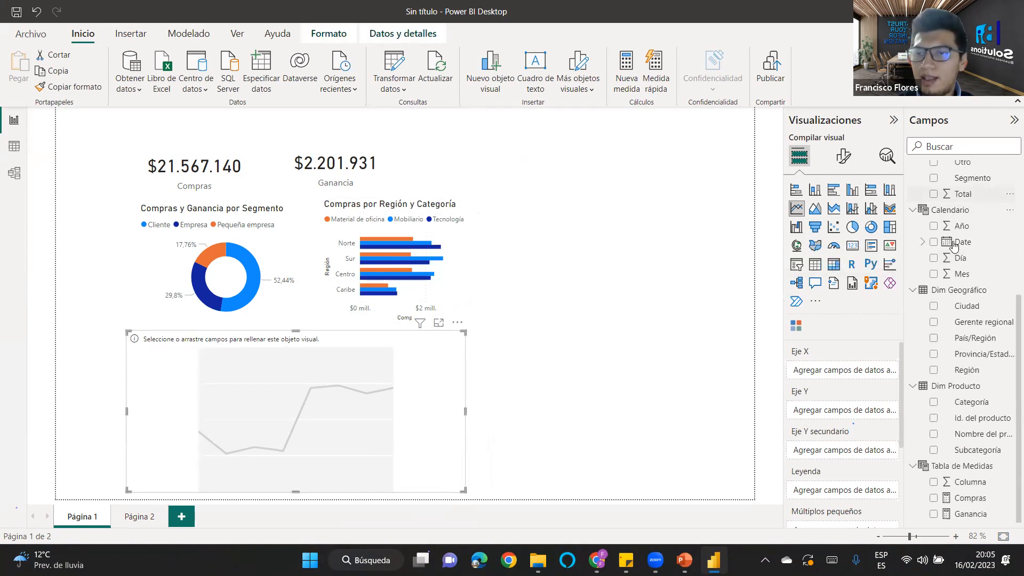
{"action": "left_click", "coordinate": [934, 242]}
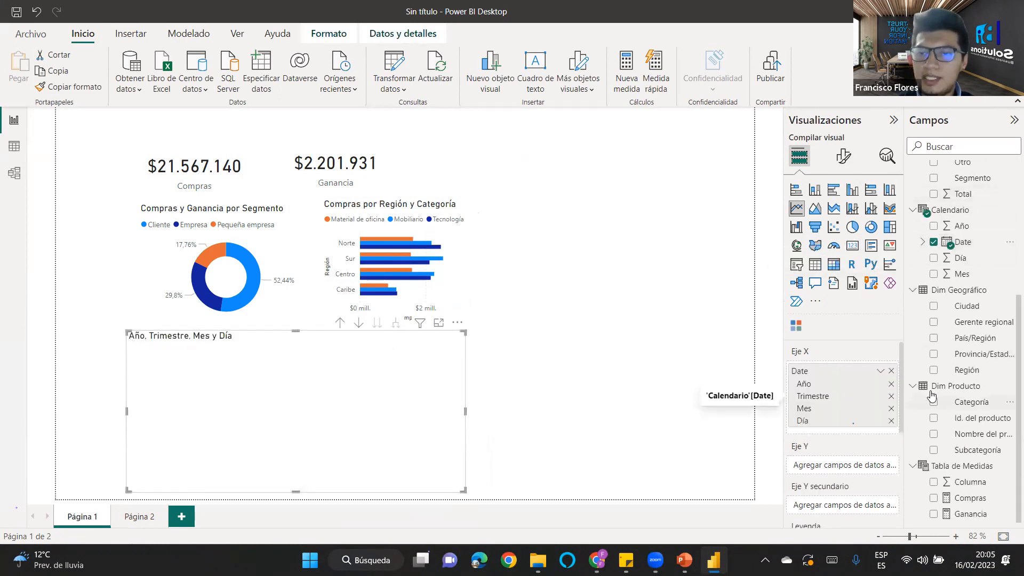
{"action": "left_click", "coordinate": [933, 499]}
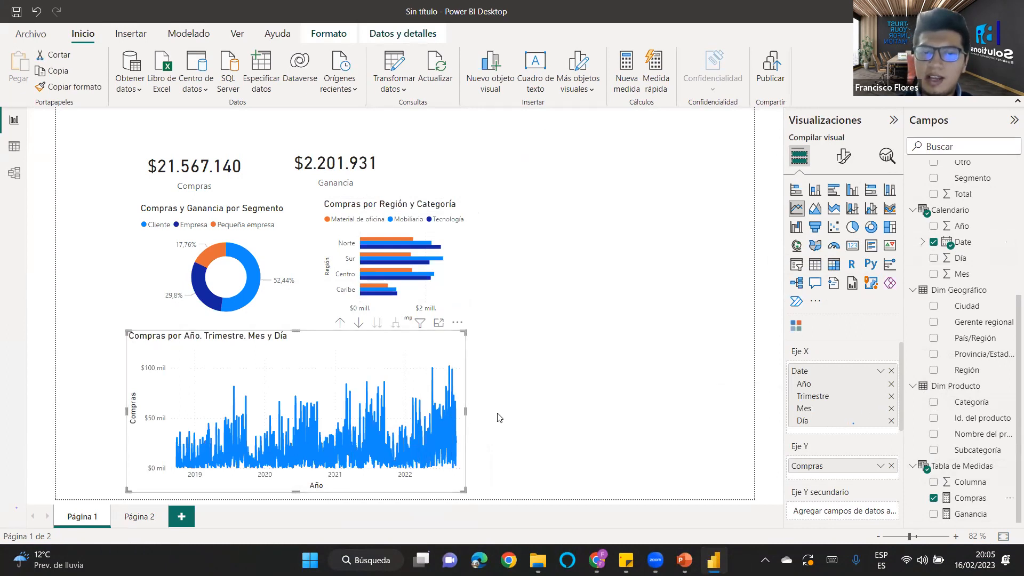
{"action": "left_click", "coordinate": [890, 396]}
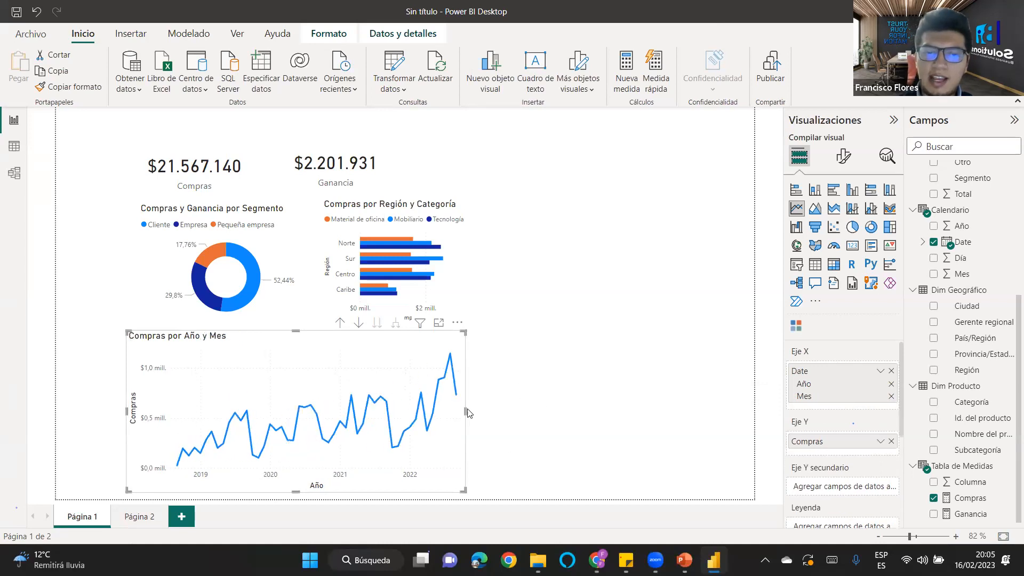
{"action": "left_click", "coordinate": [553, 394]}
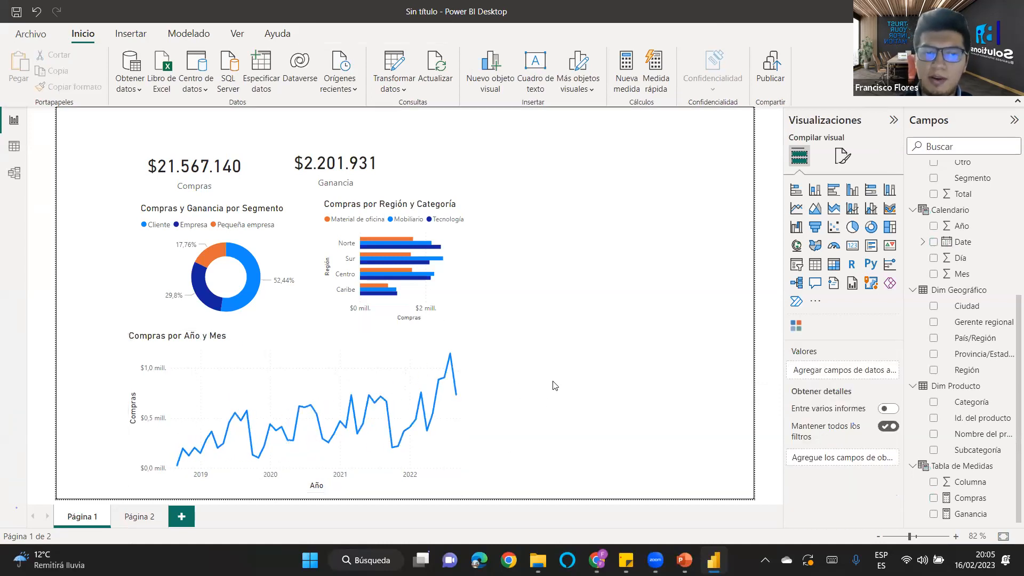
Reposition the Compras and Ganancia cards slightly higher, centred above the donut and bar charts.
{"action": "left_click", "coordinate": [258, 160]}
{"action": "left_click_drag", "start_coordinate": [329, 164], "coordinate": [346, 157]}
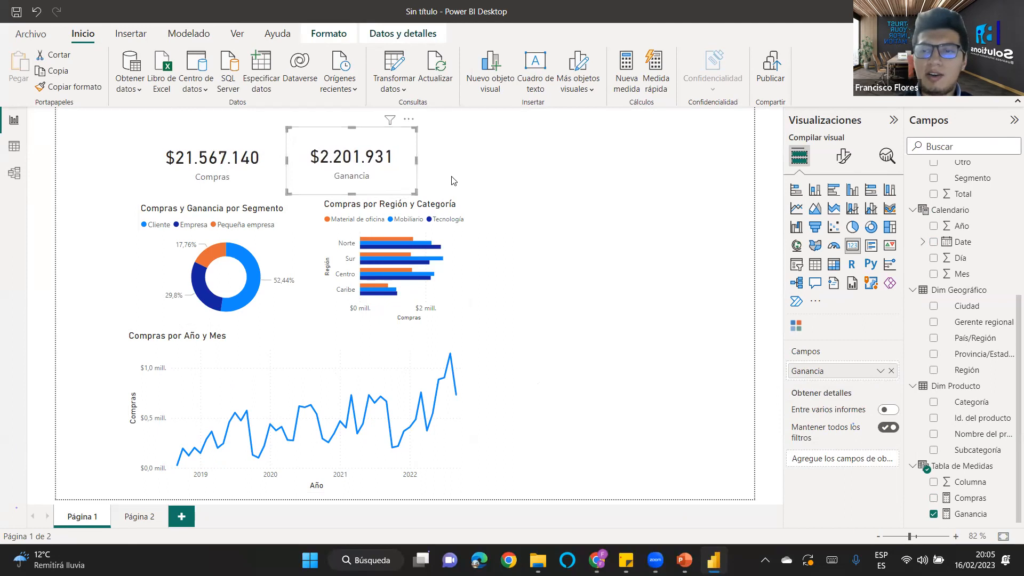
{"action": "left_click", "coordinate": [199, 176]}
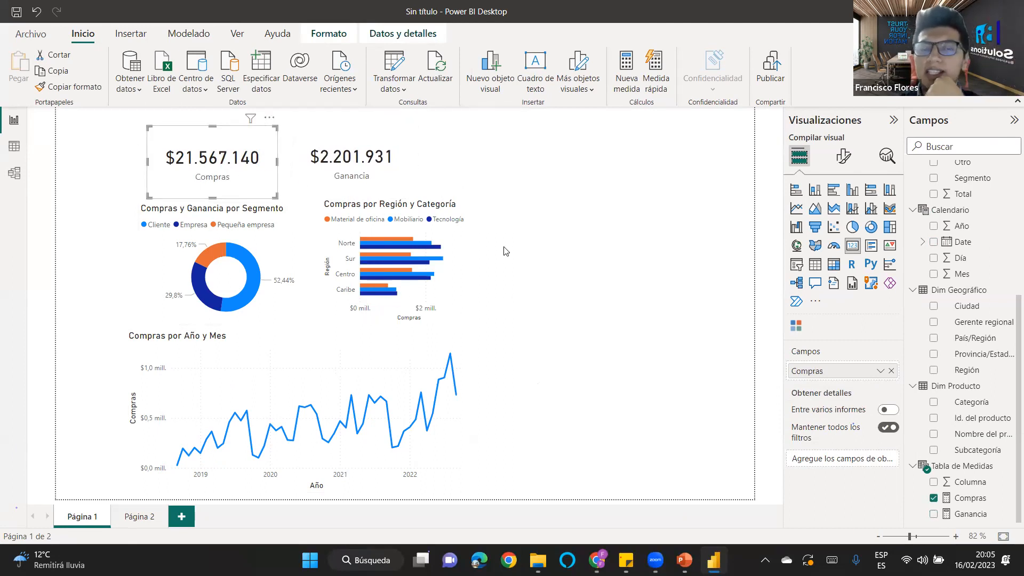
{"action": "left_click", "coordinate": [460, 190]}
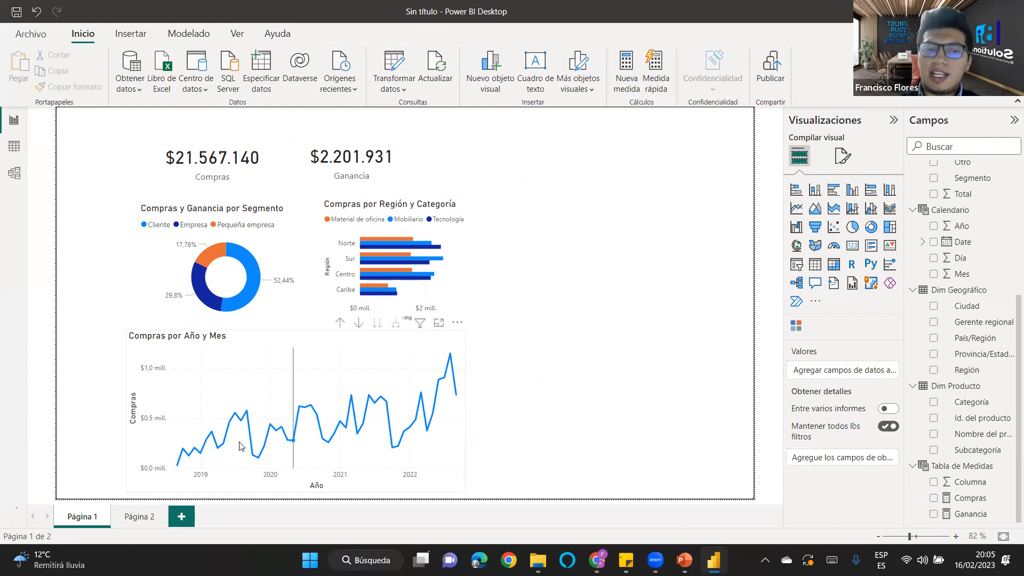
Test cross-filtering by selecting individual 2020 points on the line chart, then clear the selection.
{"action": "left_click", "coordinate": [201, 479]}
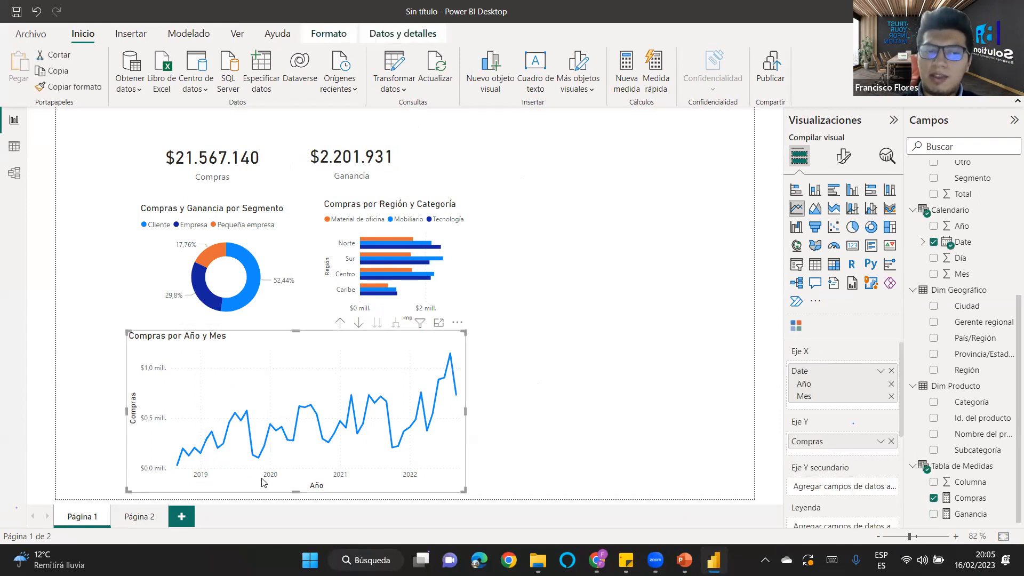
{"action": "left_click", "coordinate": [270, 425]}
{"action": "left_click", "coordinate": [282, 426]}
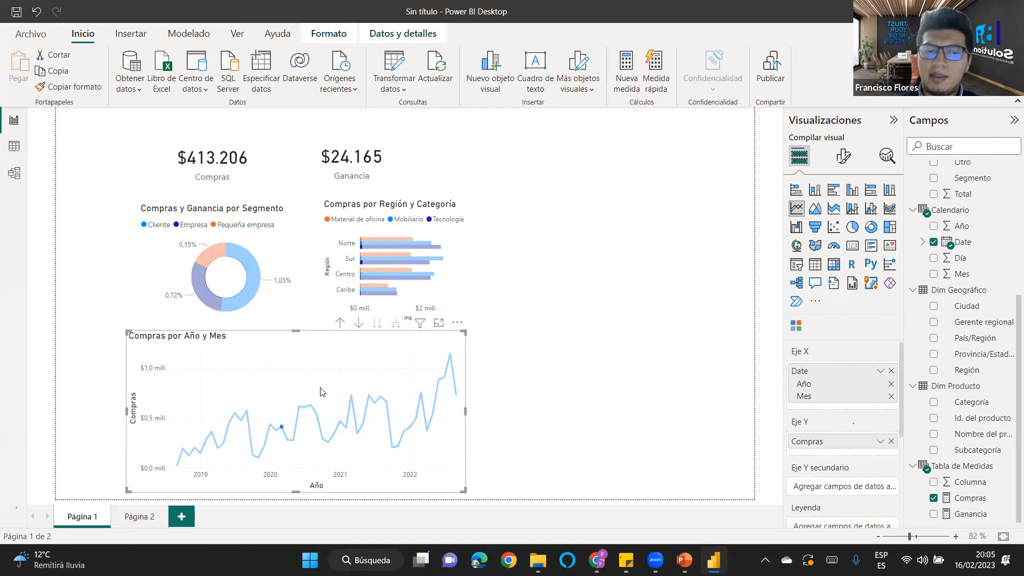
{"action": "left_click", "coordinate": [300, 408]}
{"action": "left_click", "coordinate": [300, 408]}
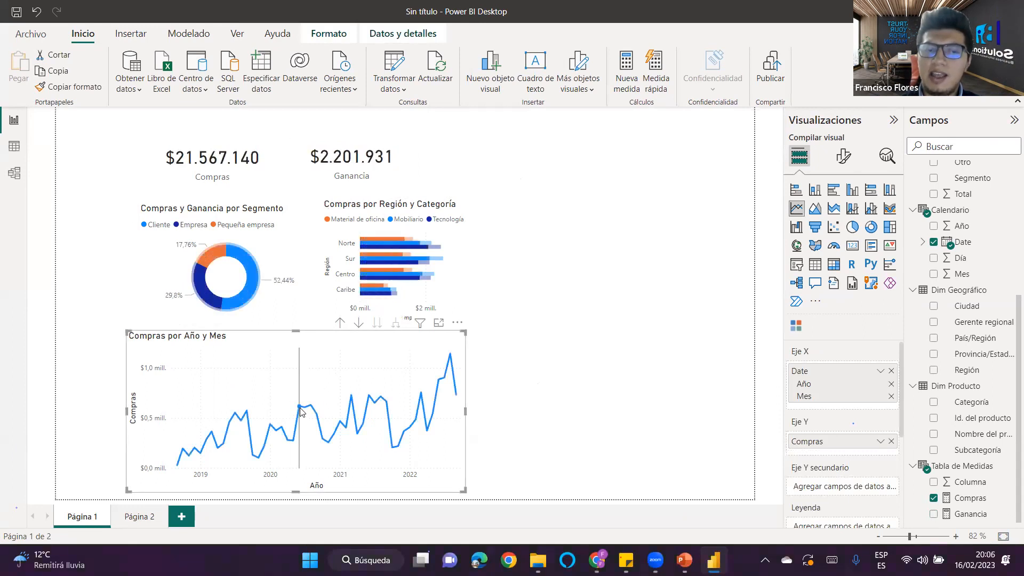
Insert a compact slicer beside the Ganancia card using Año from Calendario's Date hierarchy.
{"action": "left_click", "coordinate": [611, 245]}
{"action": "left_click", "coordinate": [800, 268]}
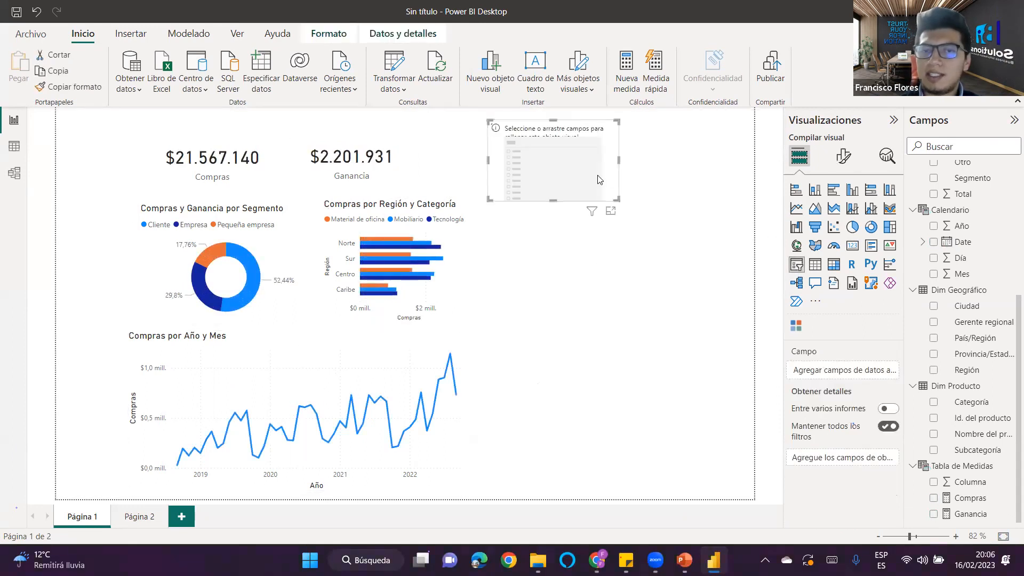
{"action": "mouse_move", "coordinate": [579, 174]}
{"action": "left_mouse_down"}
{"action": "mouse_move", "coordinate": [594, 165]}
{"action": "mouse_move", "coordinate": [586, 161]}
{"action": "left_mouse_up"}
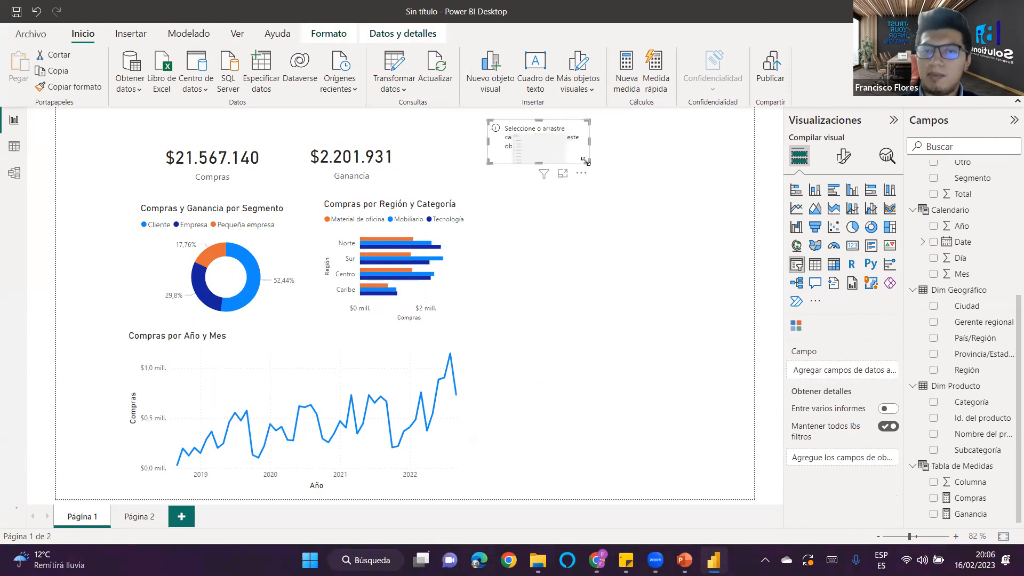
{"action": "left_click", "coordinate": [923, 243]}
{"action": "left_click", "coordinate": [932, 258]}
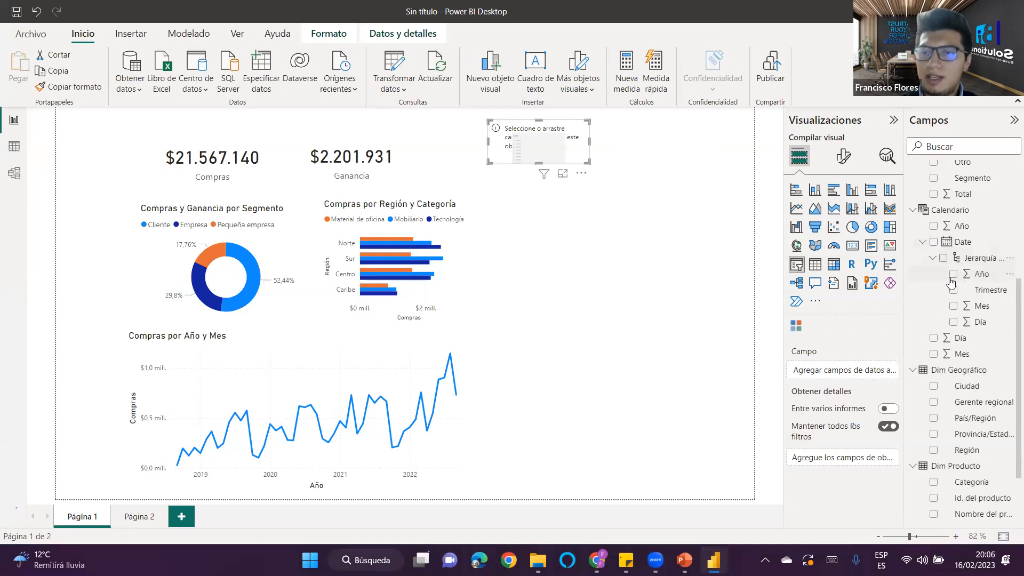
{"action": "left_click", "coordinate": [940, 276]}
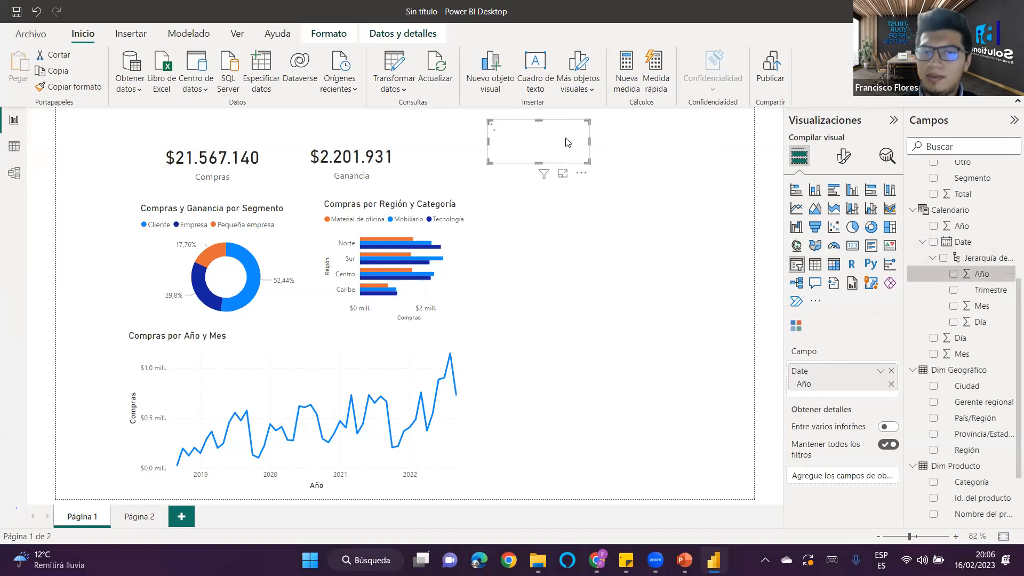
Change the Año slicer's style from a between range to a dropdown list.
{"action": "left_click", "coordinate": [843, 155]}
{"action": "left_click", "coordinate": [839, 261]}
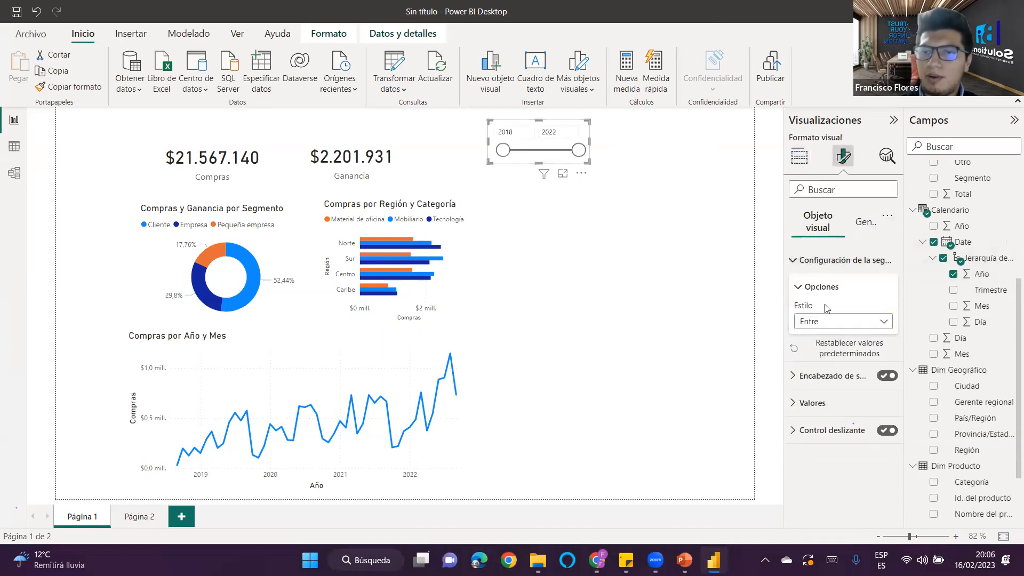
{"action": "left_click", "coordinate": [837, 321]}
{"action": "left_click", "coordinate": [832, 369]}
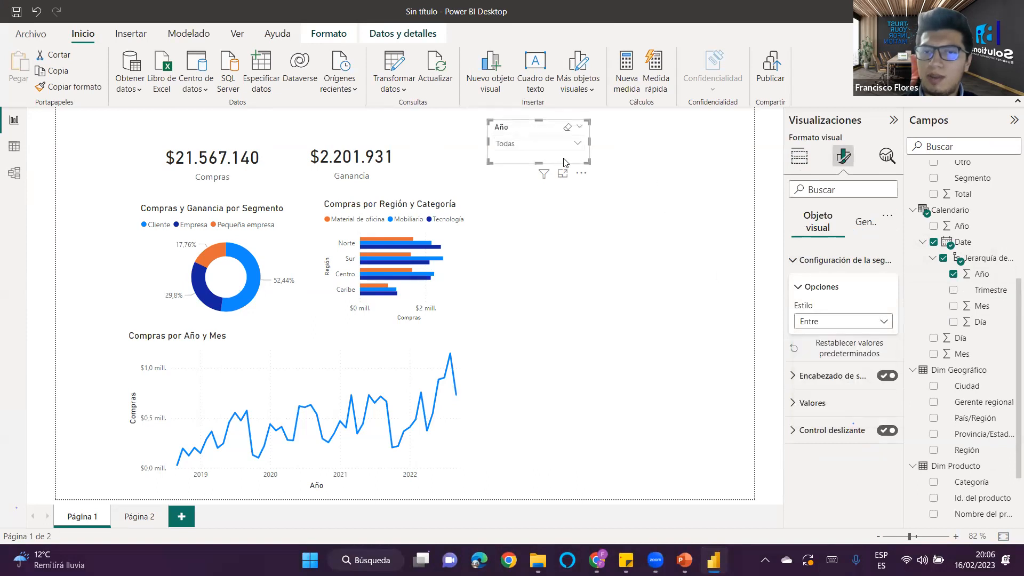
Duplicate the Año slicer beside the original and replace its field with Mes from Calendario's Date hierarchy.
{"action": "key", "text": "ctrl+c"}
{"action": "left_click", "coordinate": [642, 129]}
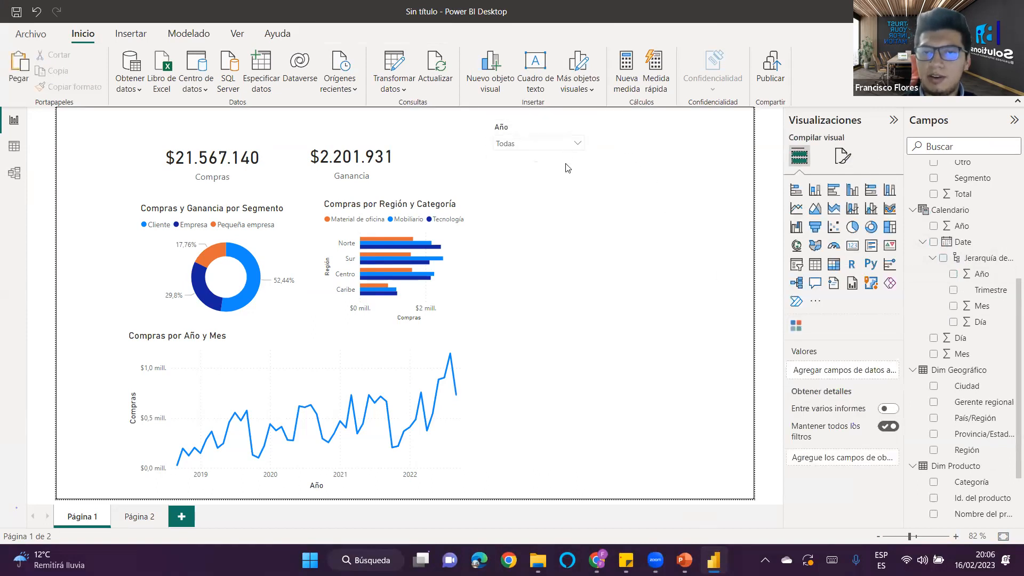
{"action": "key", "text": "ctrl+v"}
{"action": "left_click_drag", "start_coordinate": [567, 166], "coordinate": [671, 156]}
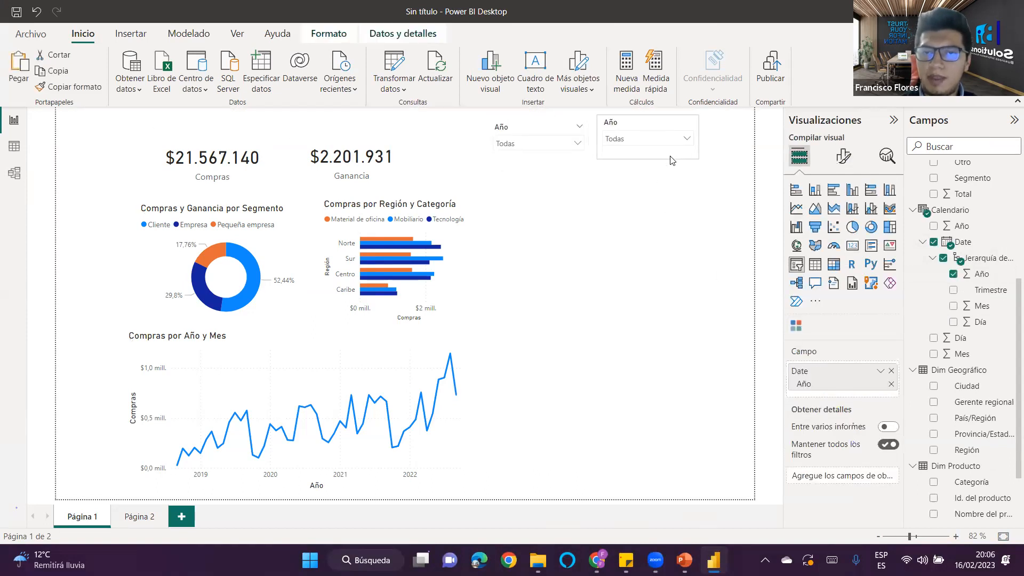
{"action": "left_click", "coordinate": [953, 275]}
{"action": "left_click", "coordinate": [954, 306]}
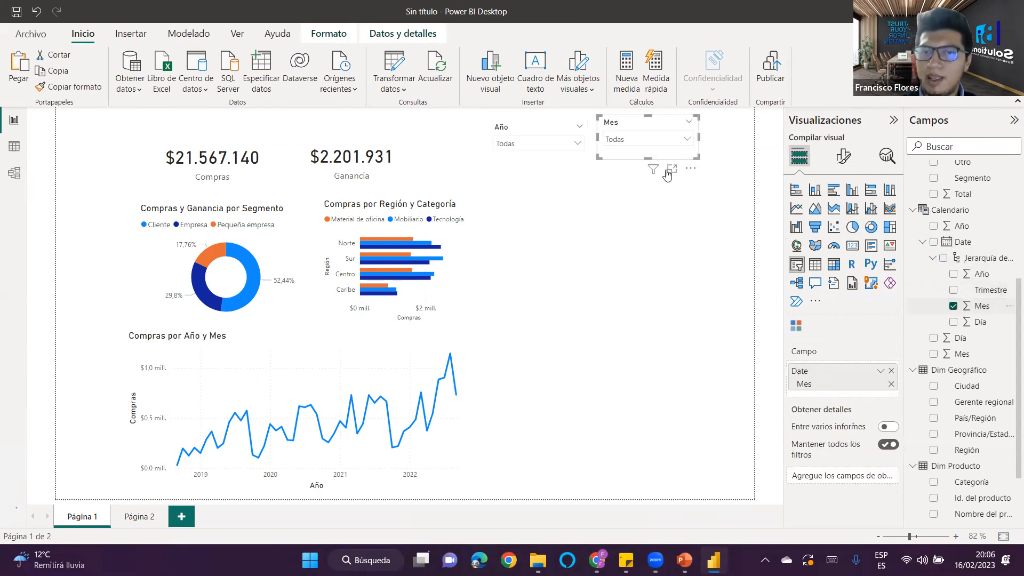
Narrow the Año and Mes slicers and align them side by side in one row.
{"action": "left_click", "coordinate": [587, 139]}
{"action": "mouse_move", "coordinate": [571, 144]}
{"action": "left_mouse_down"}
{"action": "mouse_move", "coordinate": [558, 142]}
{"action": "mouse_move", "coordinate": [575, 132]}
{"action": "left_mouse_up"}
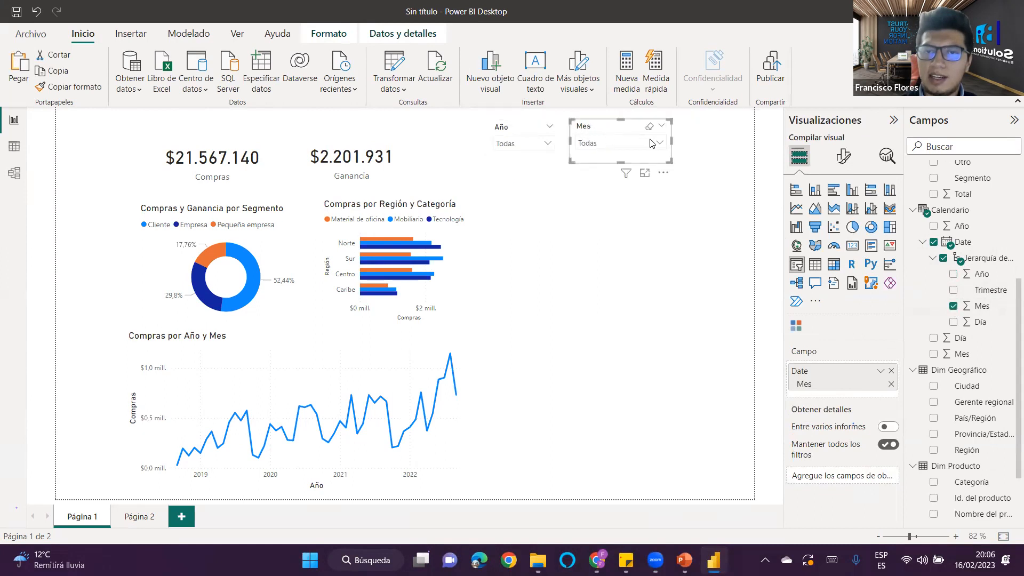
{"action": "left_click_drag", "start_coordinate": [672, 141], "coordinate": [639, 144]}
{"action": "left_click", "coordinate": [551, 167]}
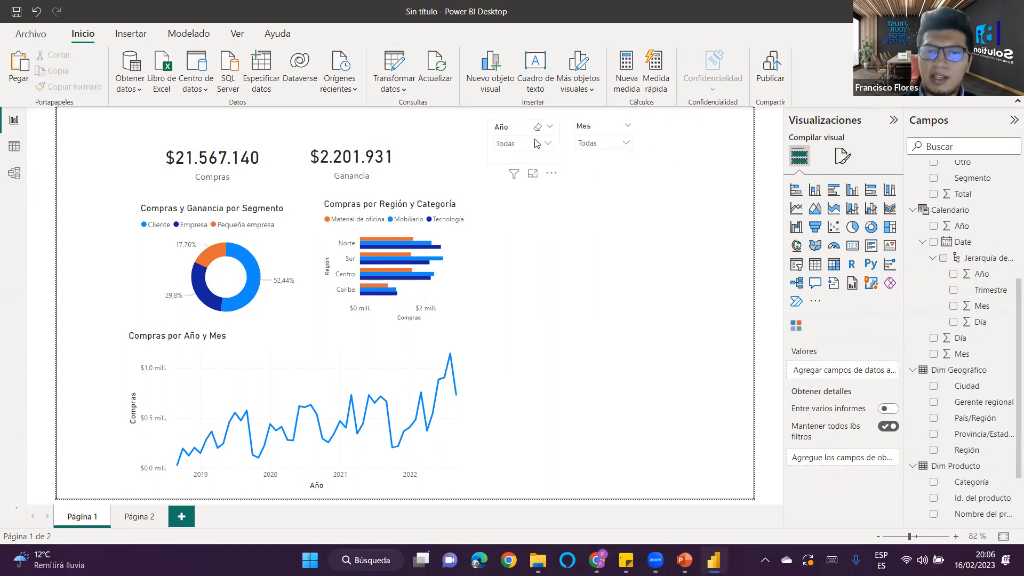
Filter the report page to 2022 in the Año slicer and septiembre in the Mes slicer.
{"action": "left_click", "coordinate": [536, 143]}
{"action": "left_click", "coordinate": [504, 222]}
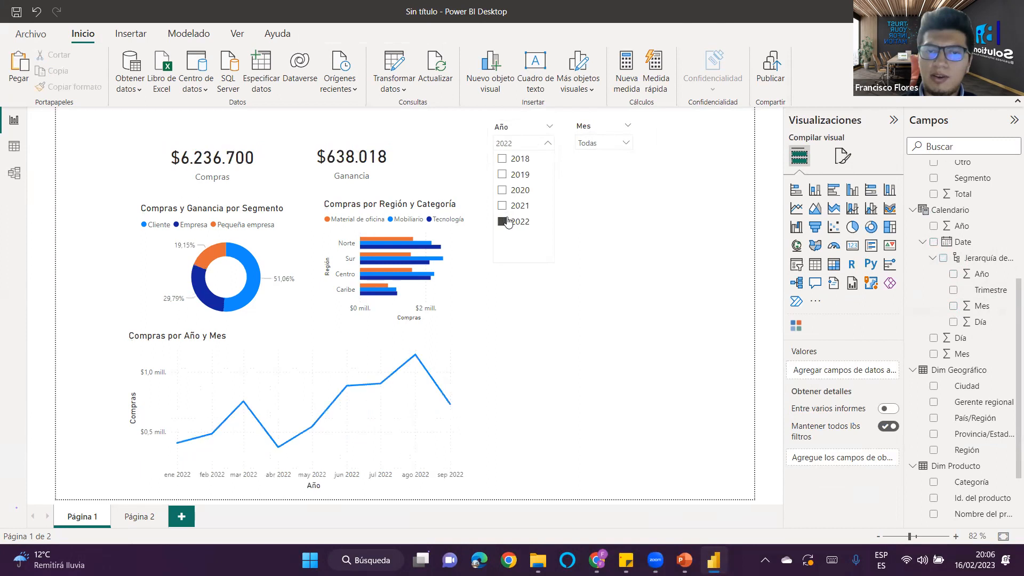
{"action": "left_click", "coordinate": [600, 143]}
{"action": "scroll", "coordinate": [602, 224], "scroll_direction": "down", "scroll_amount": 3}
{"action": "left_click", "coordinate": [585, 204]}
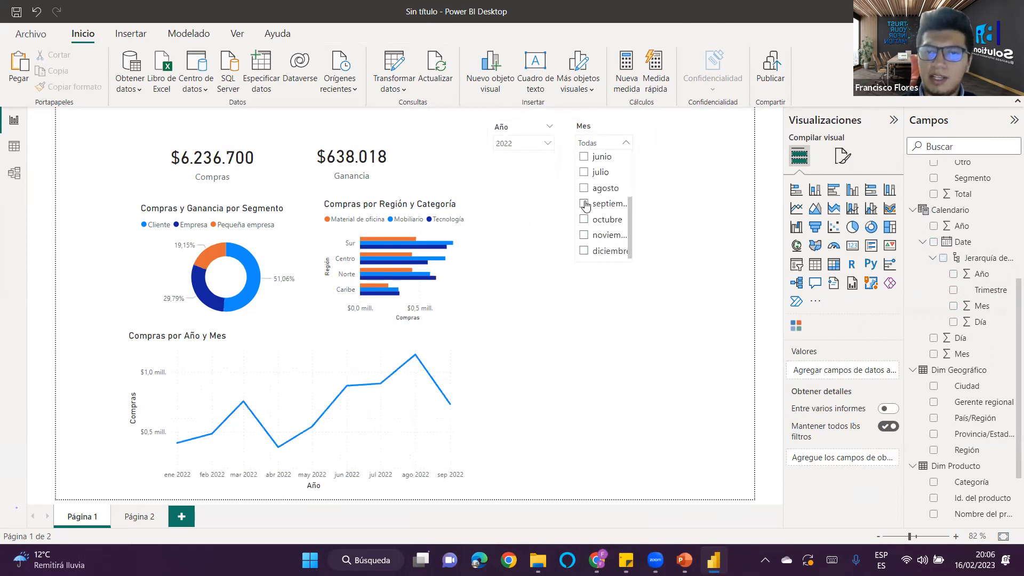
{"action": "left_click", "coordinate": [670, 211]}
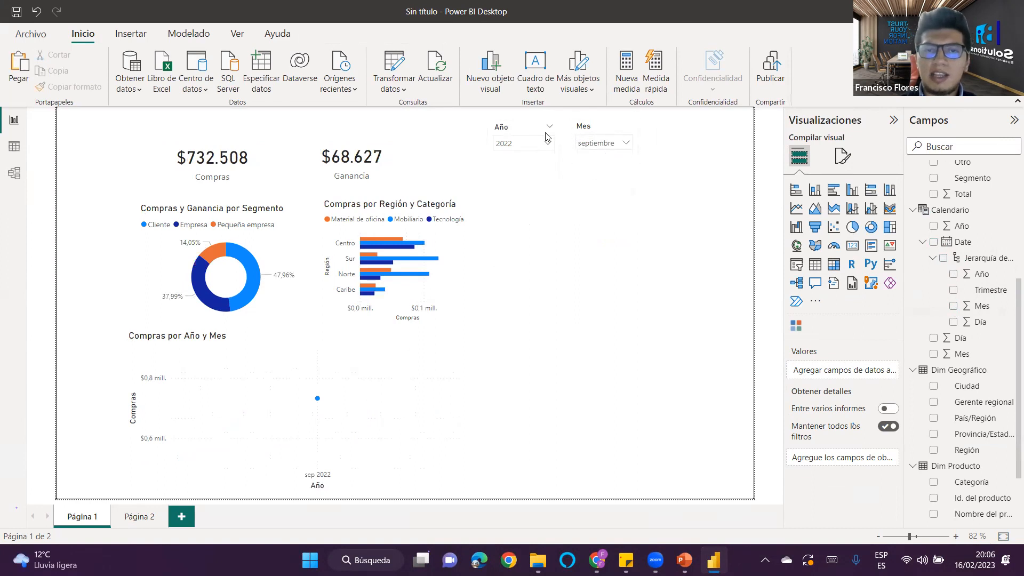
Edit the visual interactions so that neither the Año nor the Mes slicer filters the Compras por Año y Mes line chart.
{"action": "left_click", "coordinate": [377, 351]}
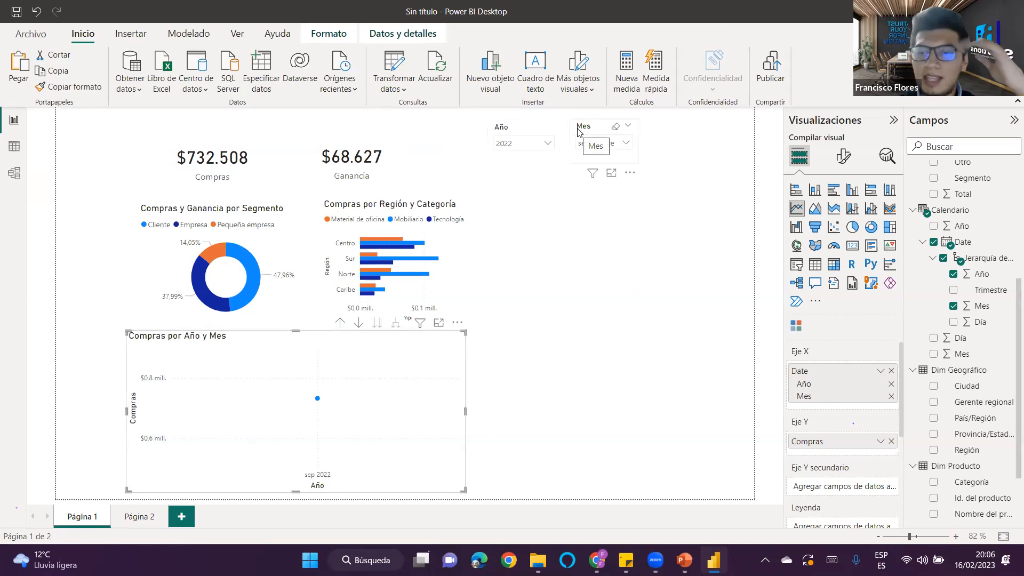
{"action": "mouse_move", "coordinate": [350, 403]}
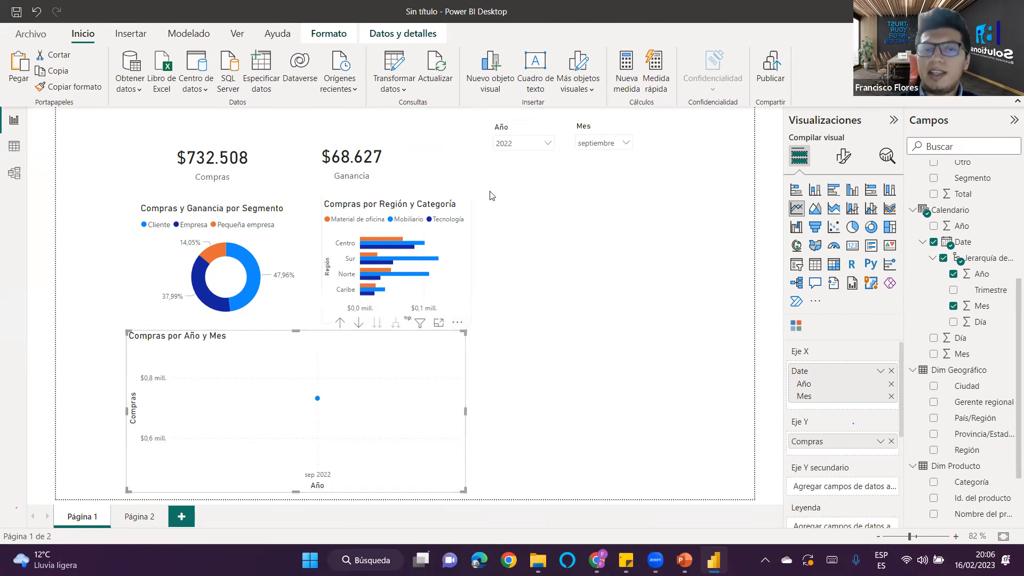
{"action": "left_click", "coordinate": [511, 130]}
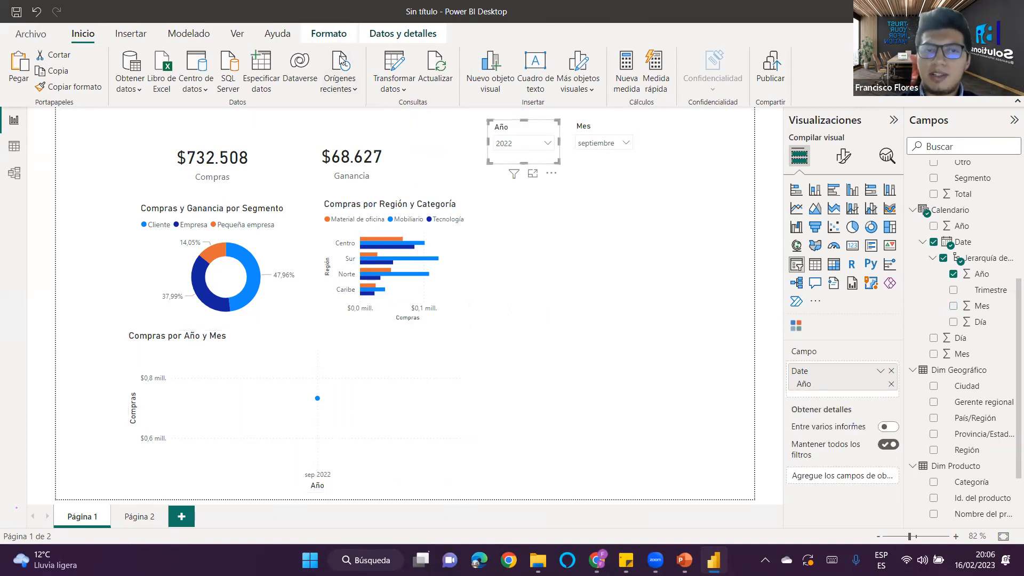
{"action": "left_click", "coordinate": [329, 33]}
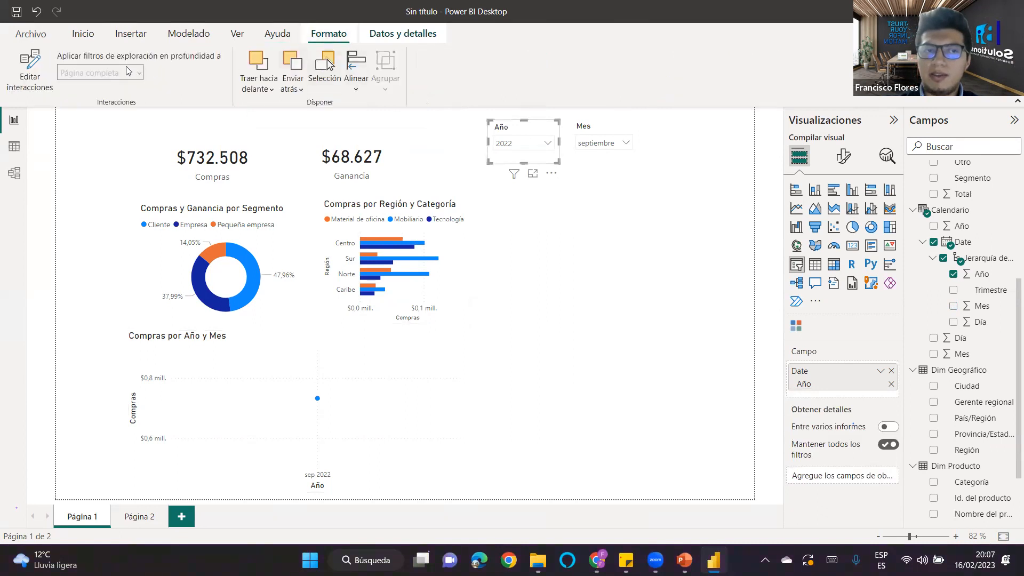
{"action": "left_click", "coordinate": [32, 71]}
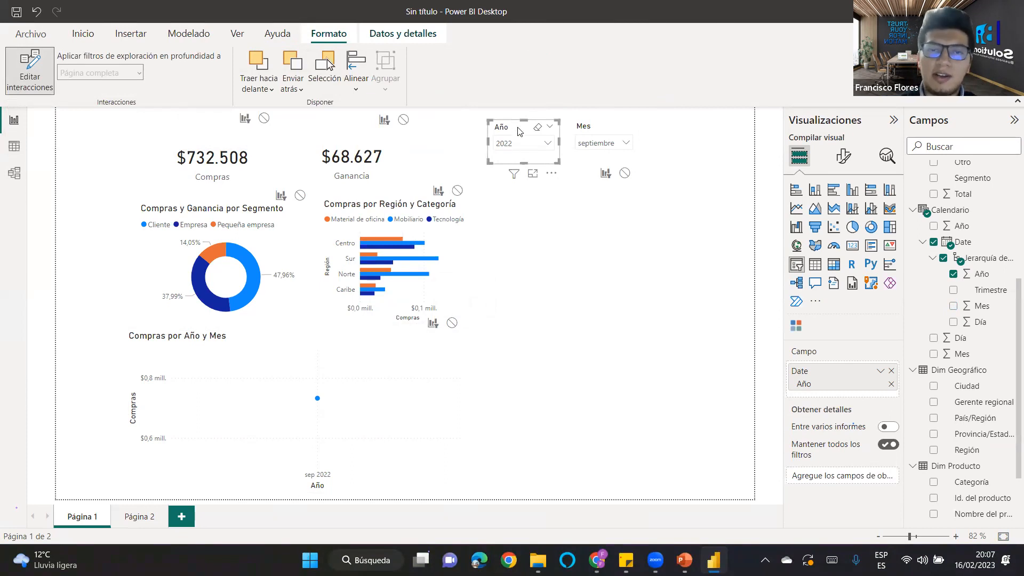
{"action": "left_click", "coordinate": [452, 324]}
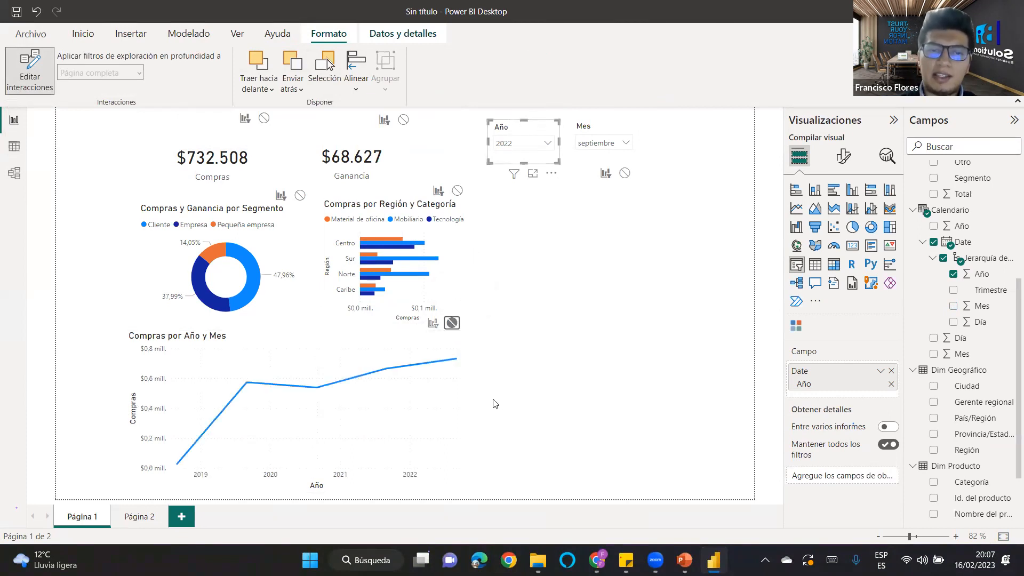
{"action": "left_click", "coordinate": [588, 133]}
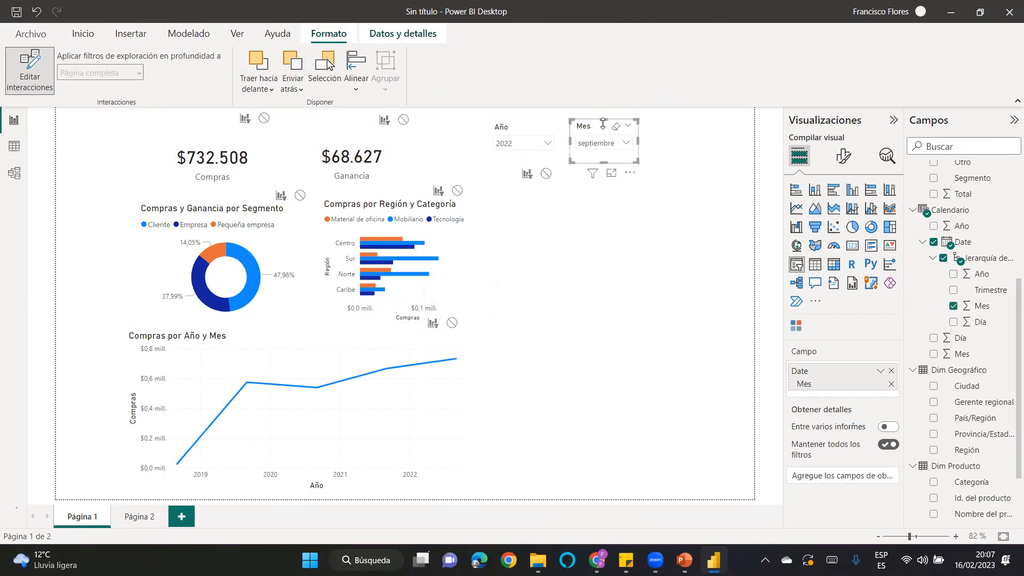
{"action": "left_click", "coordinate": [451, 324]}
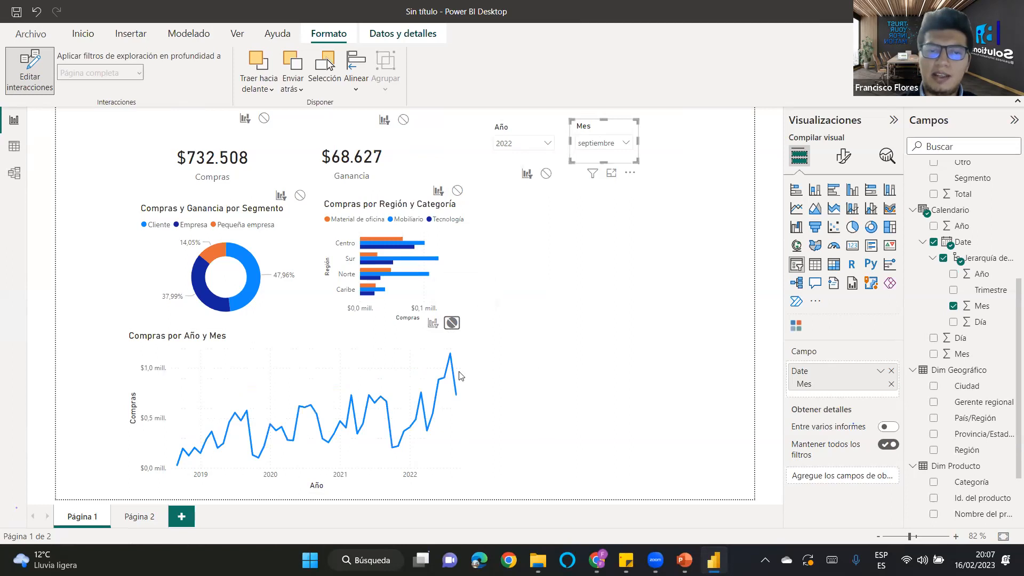
Set the segment donut's interaction with the region and category bar chart to filter instead of highlight.
{"action": "left_click", "coordinate": [245, 256]}
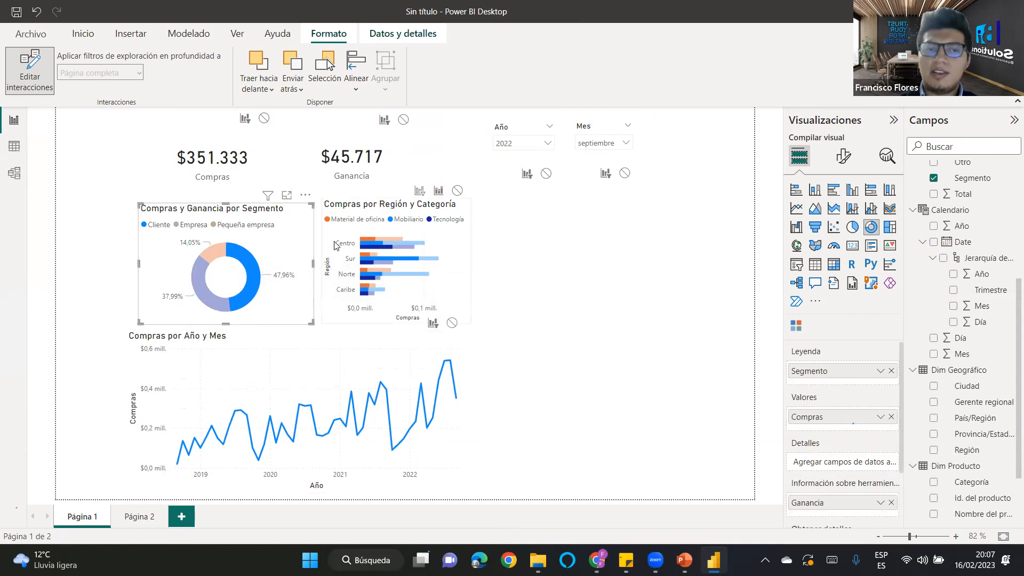
{"action": "left_click", "coordinate": [420, 190]}
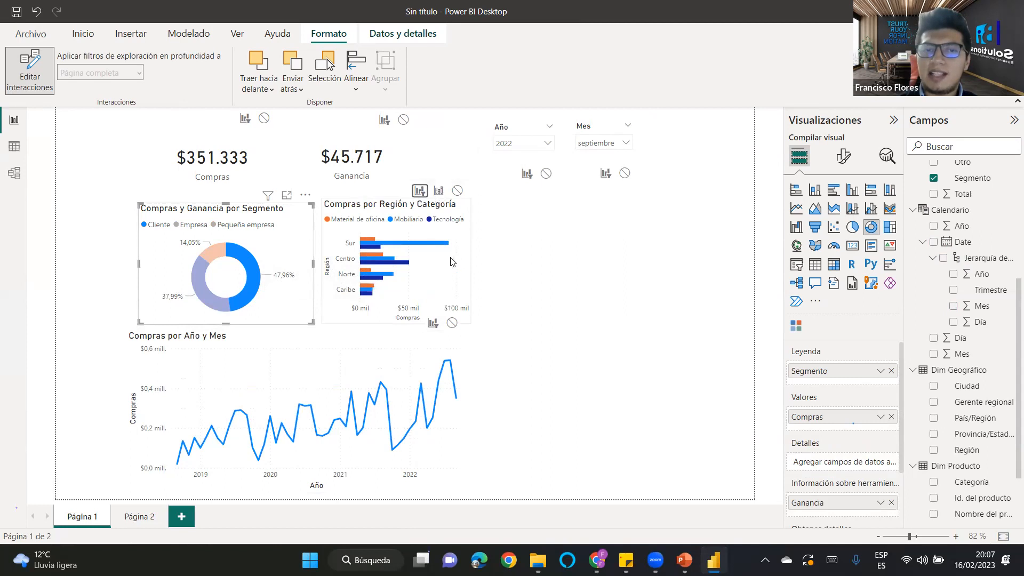
{"action": "left_click", "coordinate": [461, 235]}
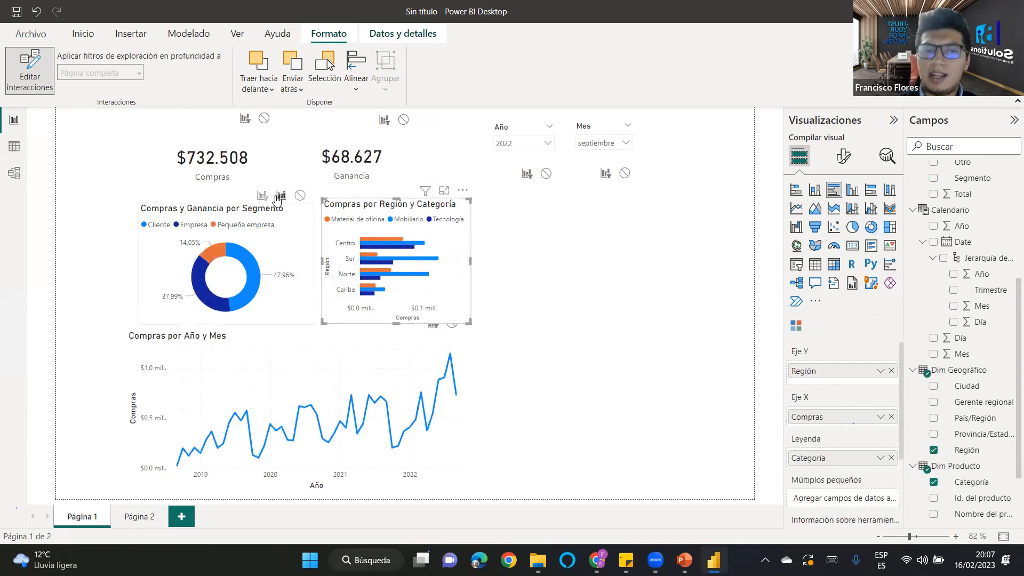
Test the donut's filtering by selecting Cliente, Empresa and Pequeña empresa in turn, then clear the selection.
{"action": "left_click", "coordinate": [254, 263]}
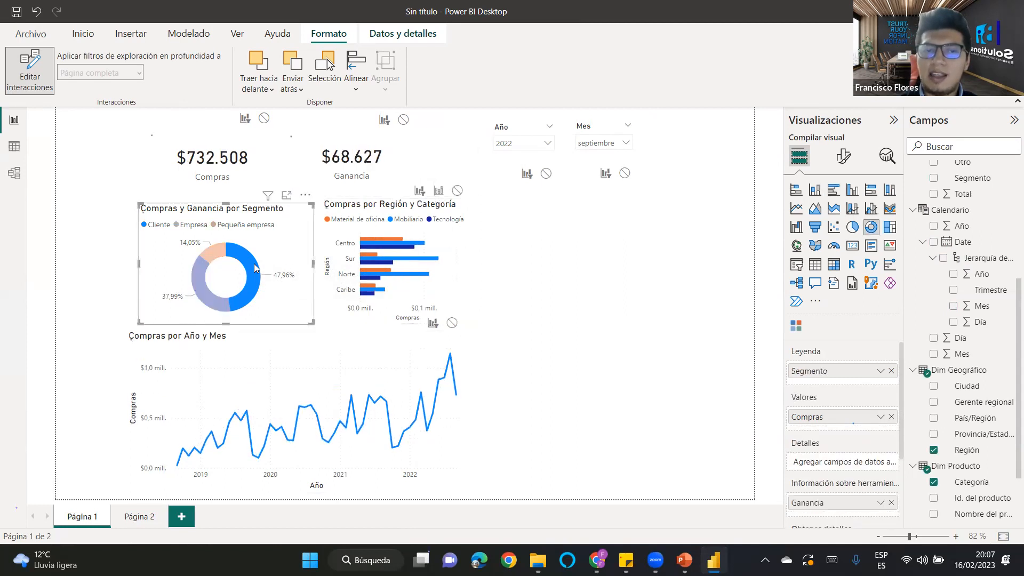
{"action": "left_click", "coordinate": [211, 304]}
{"action": "left_click", "coordinate": [221, 251]}
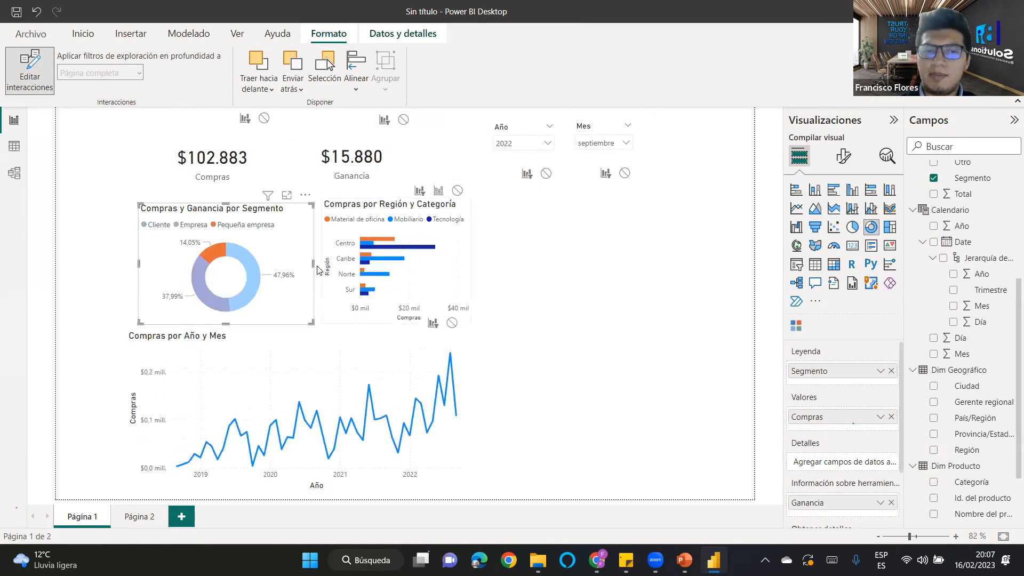
{"action": "left_click", "coordinate": [254, 276]}
{"action": "left_click", "coordinate": [254, 276]}
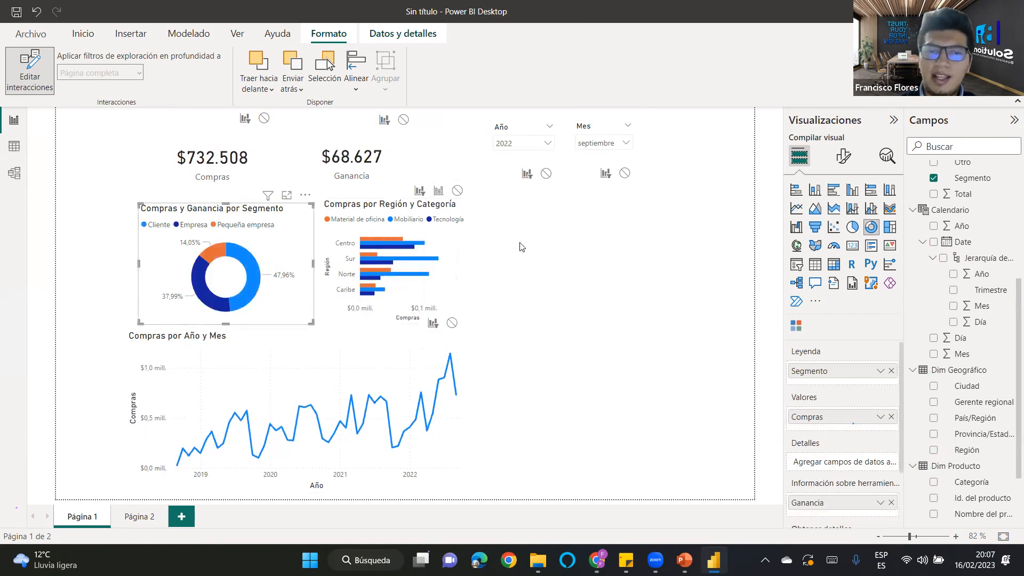
Turn off interaction editing for the report's visuals.
{"action": "left_click", "coordinate": [521, 247]}
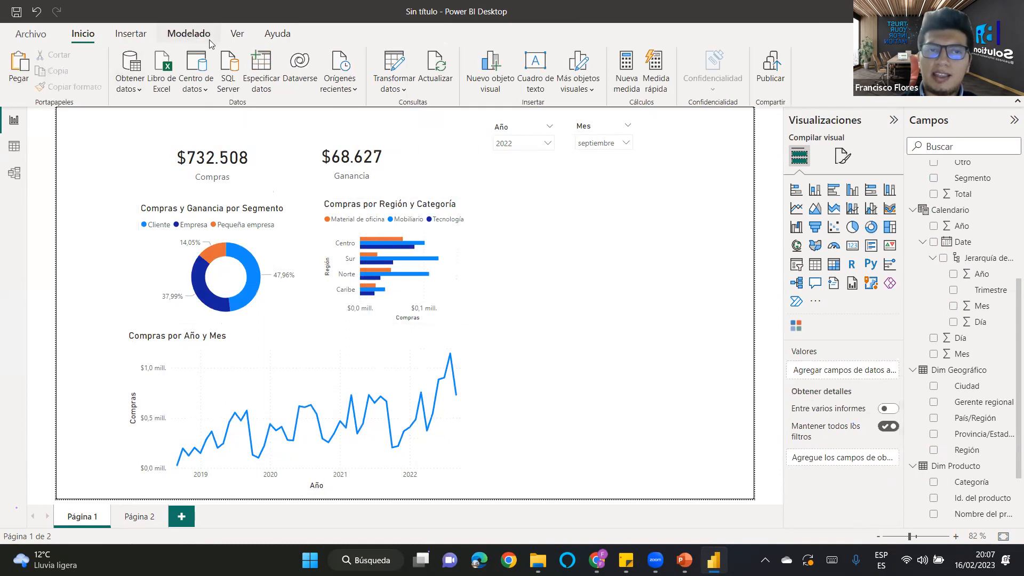
{"action": "left_click", "coordinate": [496, 126]}
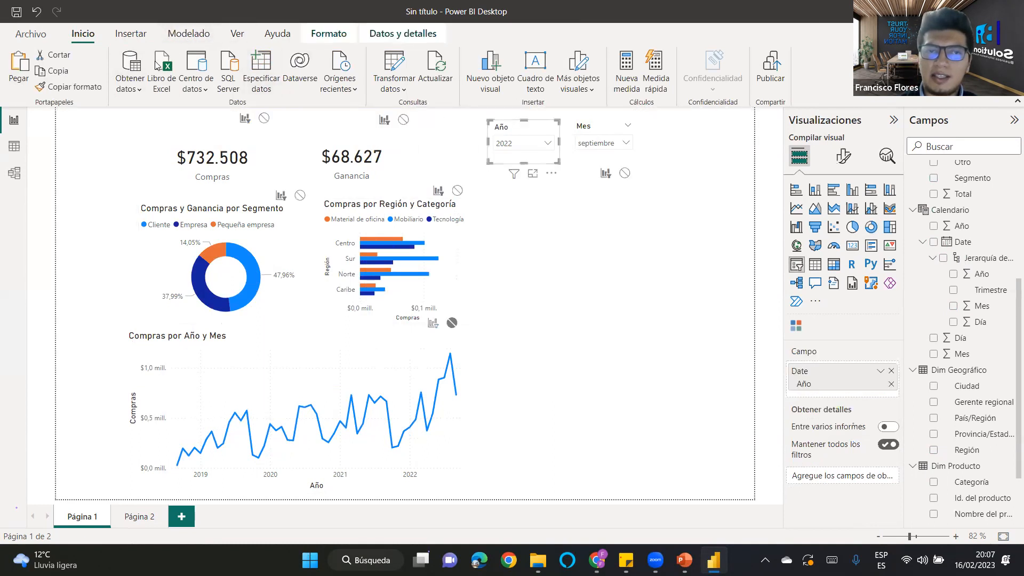
{"action": "left_click", "coordinate": [328, 33]}
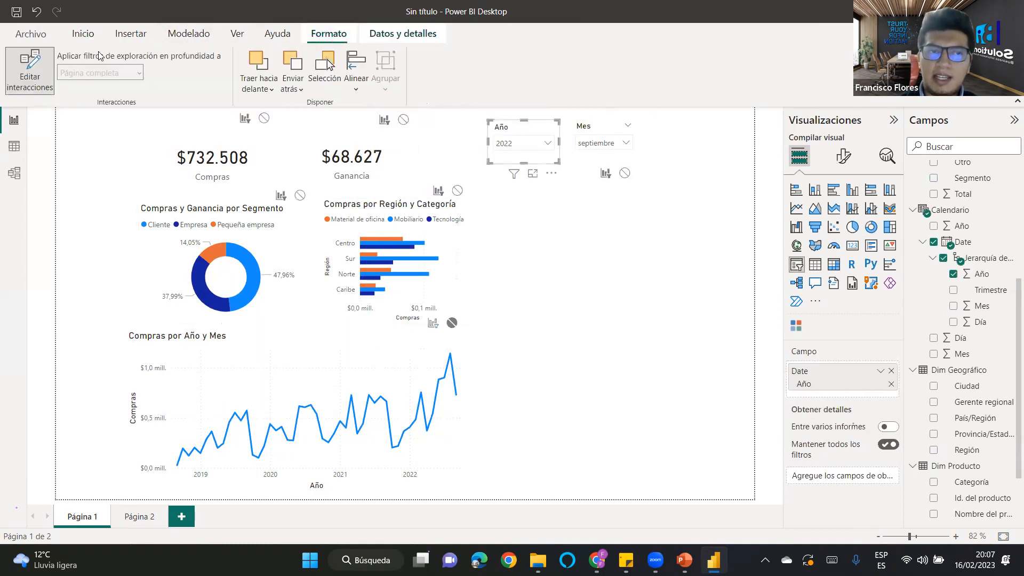
{"action": "left_click", "coordinate": [16, 79]}
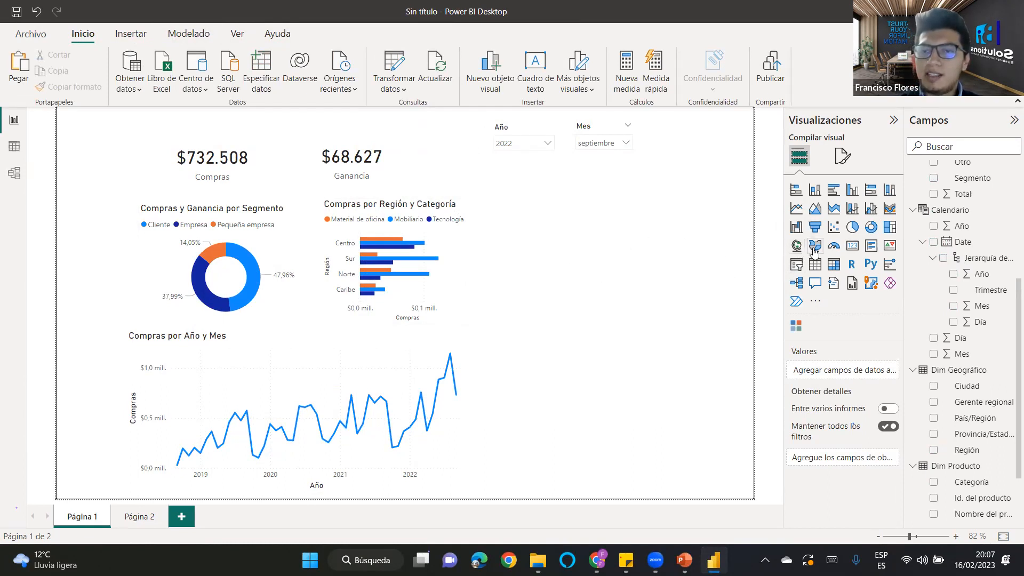
Insert an empty map visual and move and enlarge it to fill the space below the Año and Mes slicers.
{"action": "left_click", "coordinate": [796, 249]}
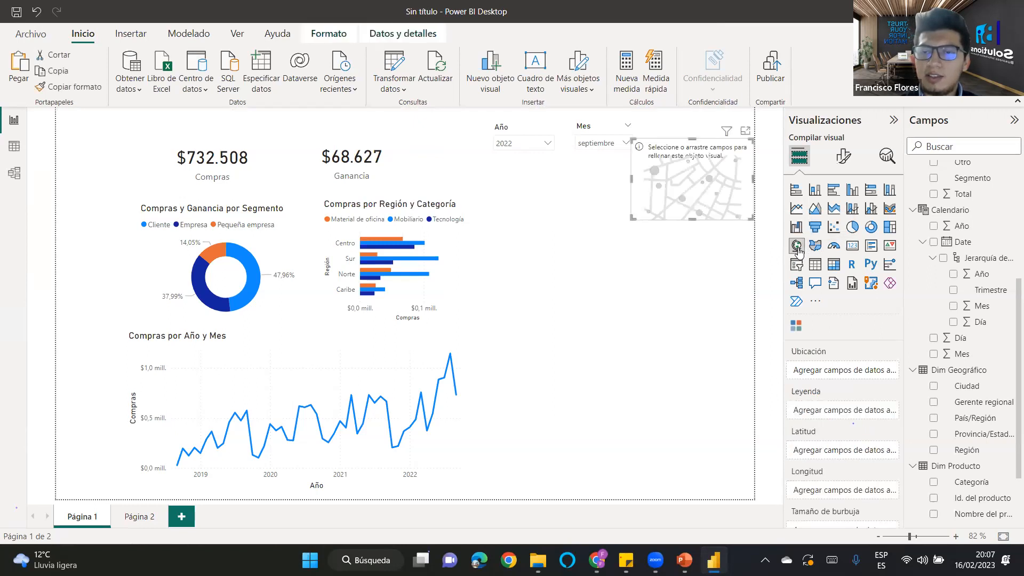
{"action": "left_click_drag", "start_coordinate": [693, 182], "coordinate": [604, 226]}
{"action": "left_click_drag", "start_coordinate": [663, 264], "coordinate": [752, 369]}
{"action": "left_click_drag", "start_coordinate": [617, 319], "coordinate": [552, 320]}
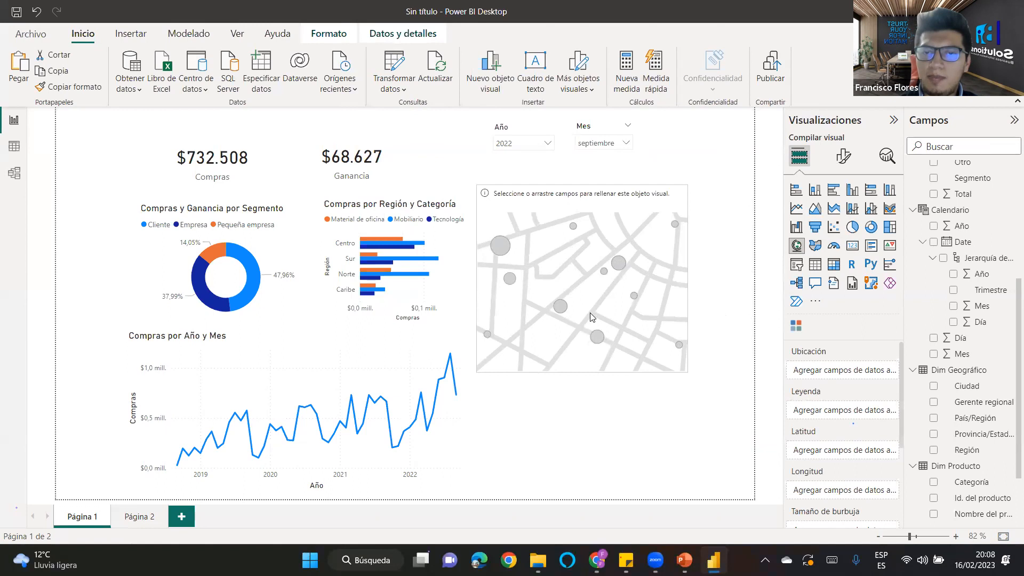
{"action": "left_click_drag", "start_coordinate": [685, 370], "coordinate": [735, 371]}
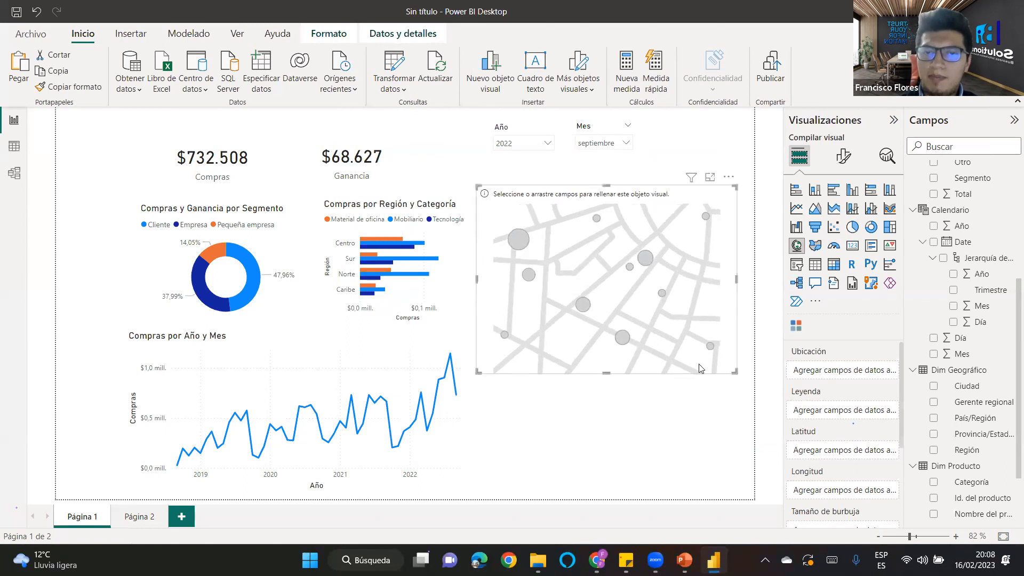
{"action": "left_click_drag", "start_coordinate": [477, 278], "coordinate": [498, 279]}
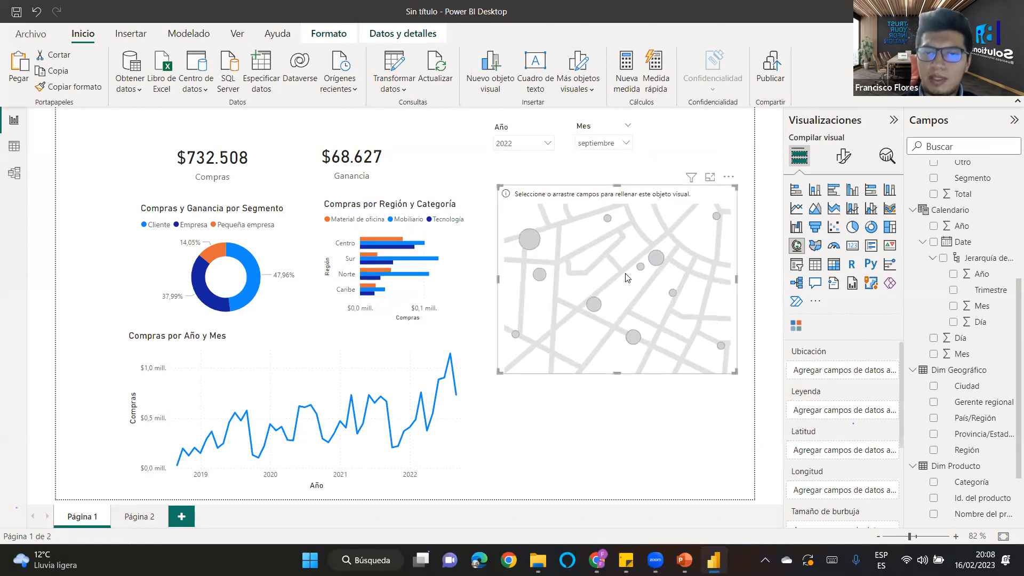
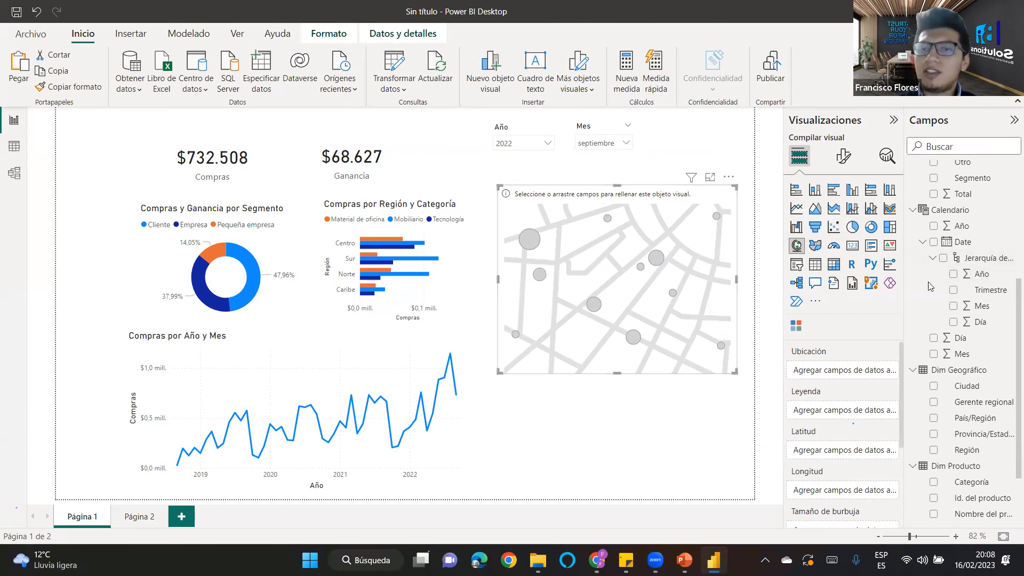
Collapse the expanded field tables and add País/Región from Dim Geográfico to the empty map.
{"action": "scroll", "coordinate": [990, 285], "scroll_direction": "up", "scroll_amount": 5}
{"action": "left_click", "coordinate": [913, 167]}
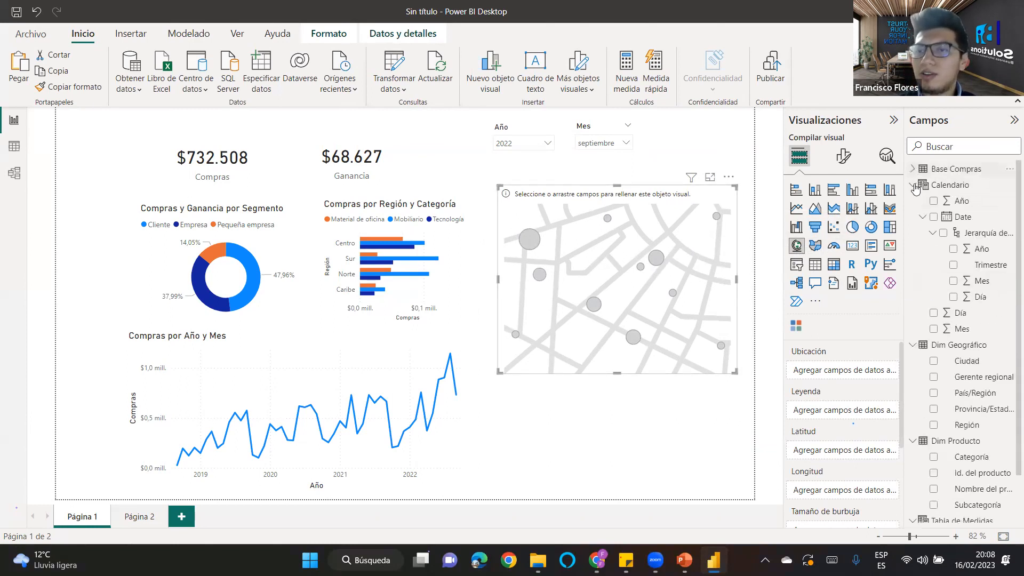
{"action": "left_click", "coordinate": [913, 185]}
{"action": "left_click", "coordinate": [913, 201]}
{"action": "left_click", "coordinate": [913, 217]}
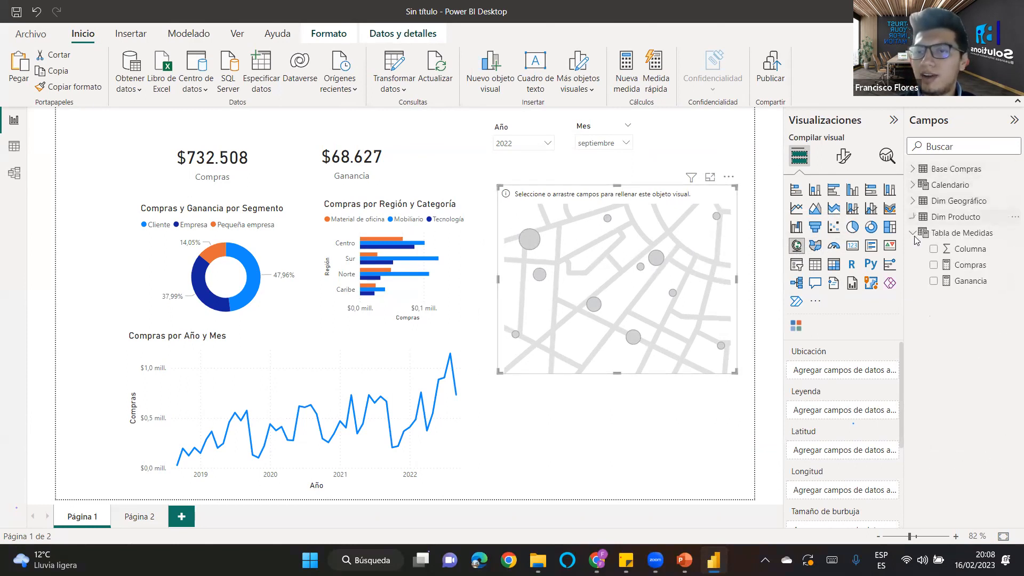
{"action": "left_click", "coordinate": [913, 233]}
{"action": "left_click", "coordinate": [913, 201]}
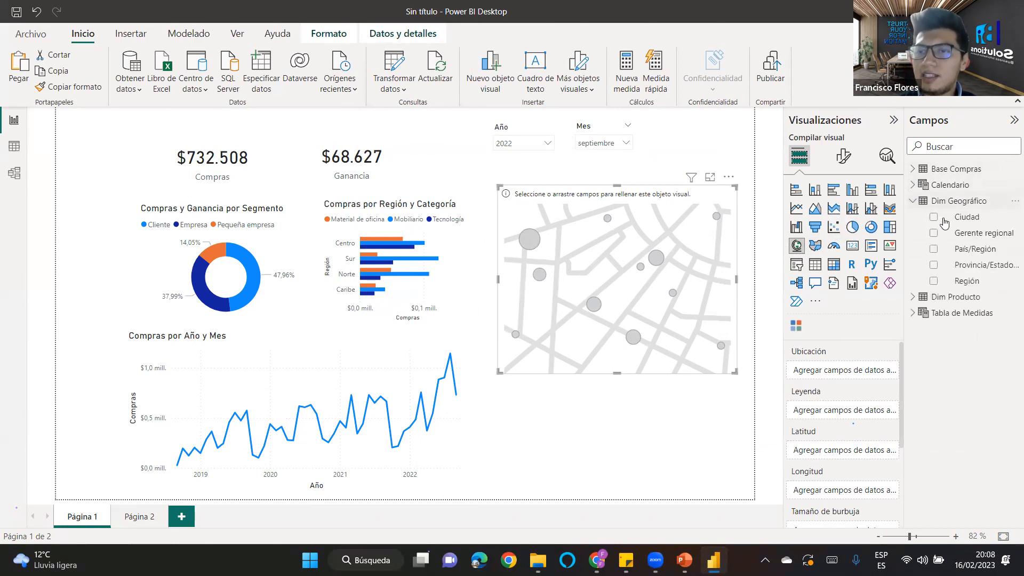
{"action": "left_click", "coordinate": [934, 249]}
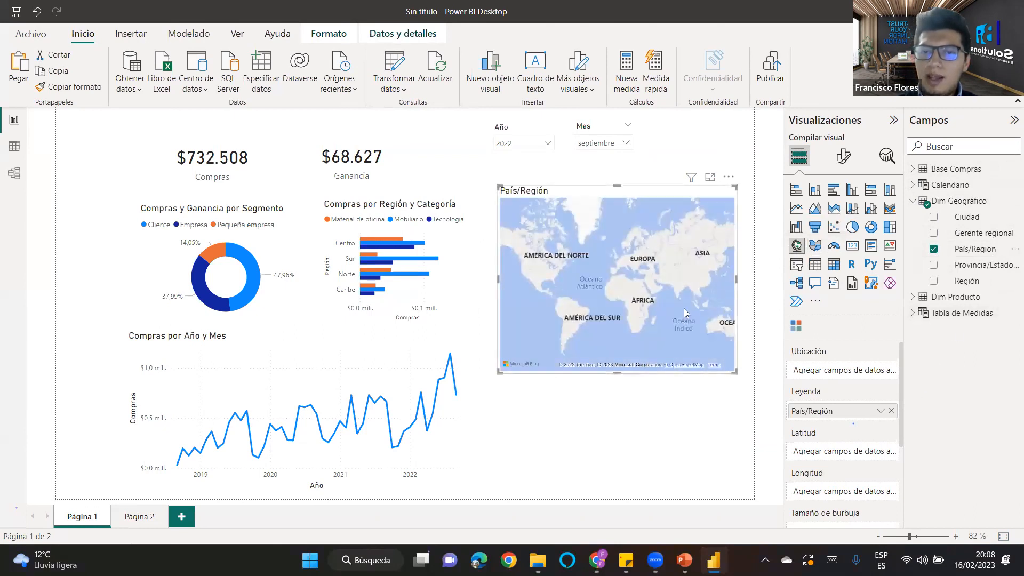
{"action": "scroll", "coordinate": [570, 293], "scroll_direction": "up", "scroll_amount": 3}
{"action": "left_click_drag", "start_coordinate": [645, 271], "coordinate": [660, 240]}
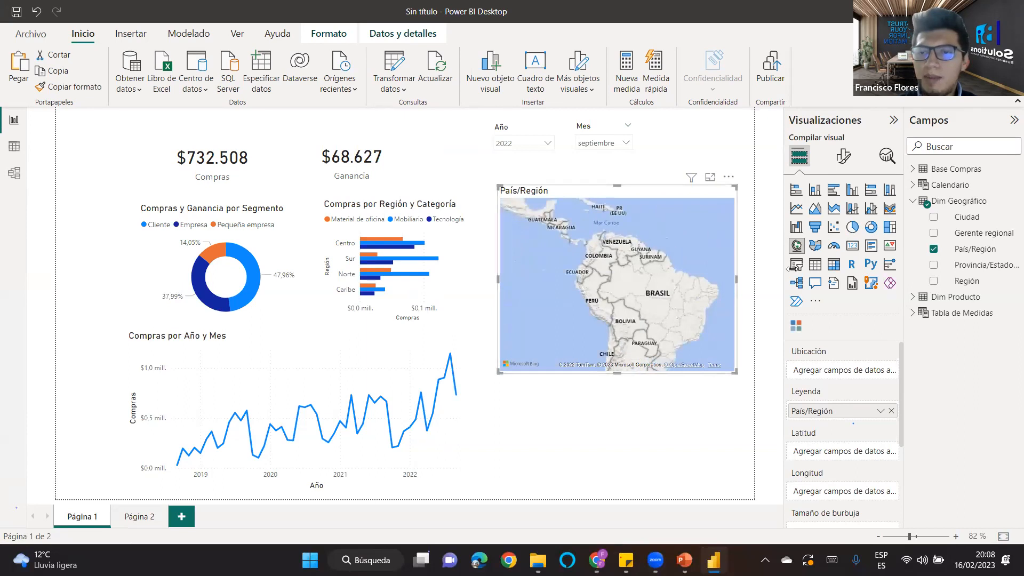
Convert the map to a filled map and move País/Región from its legend to its location.
{"action": "left_click", "coordinate": [815, 246]}
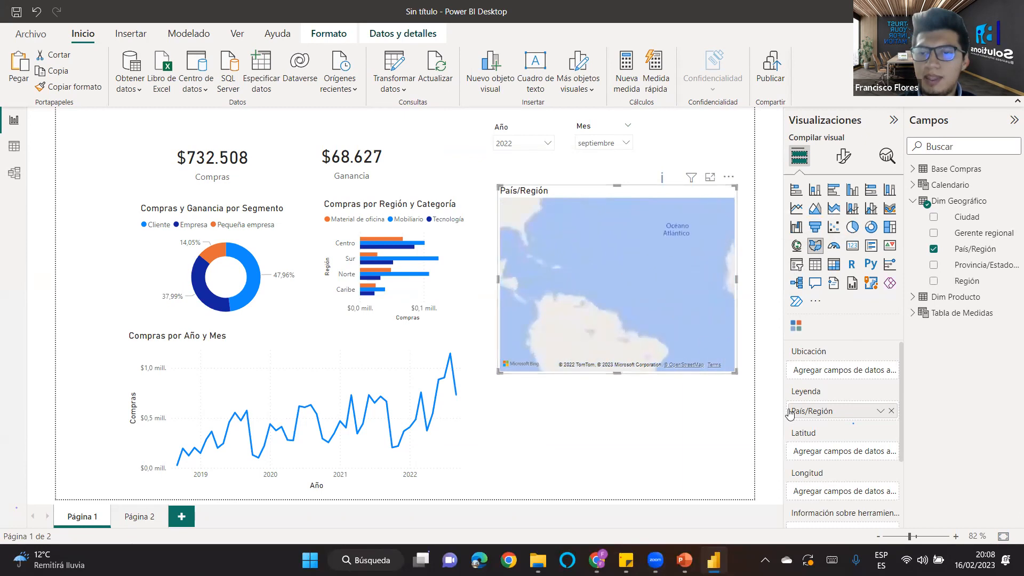
{"action": "left_click_drag", "start_coordinate": [809, 410], "coordinate": [811, 375]}
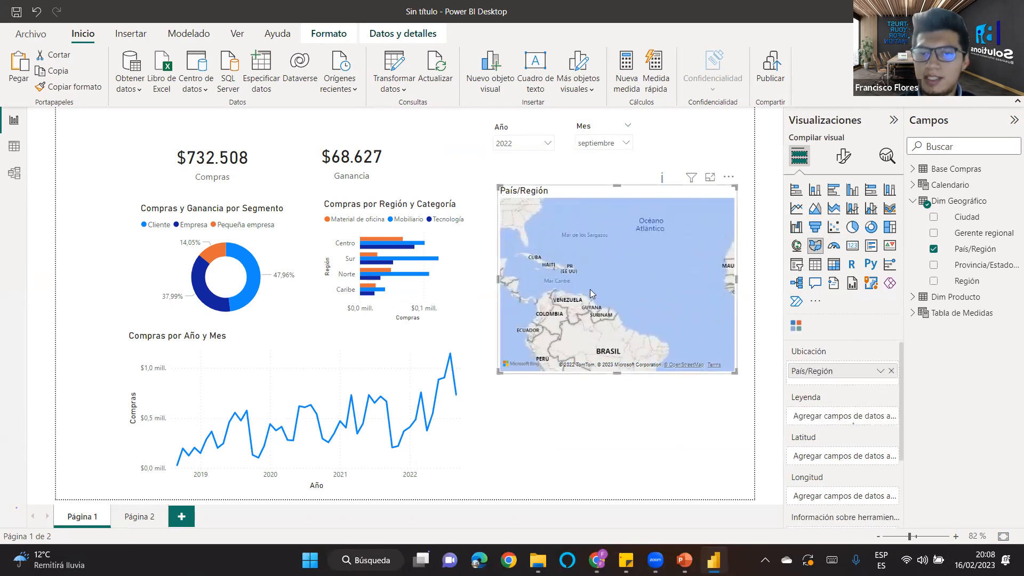
{"action": "scroll", "coordinate": [629, 279], "scroll_direction": "down", "scroll_amount": 1}
{"action": "left_click_drag", "start_coordinate": [627, 282], "coordinate": [660, 231]}
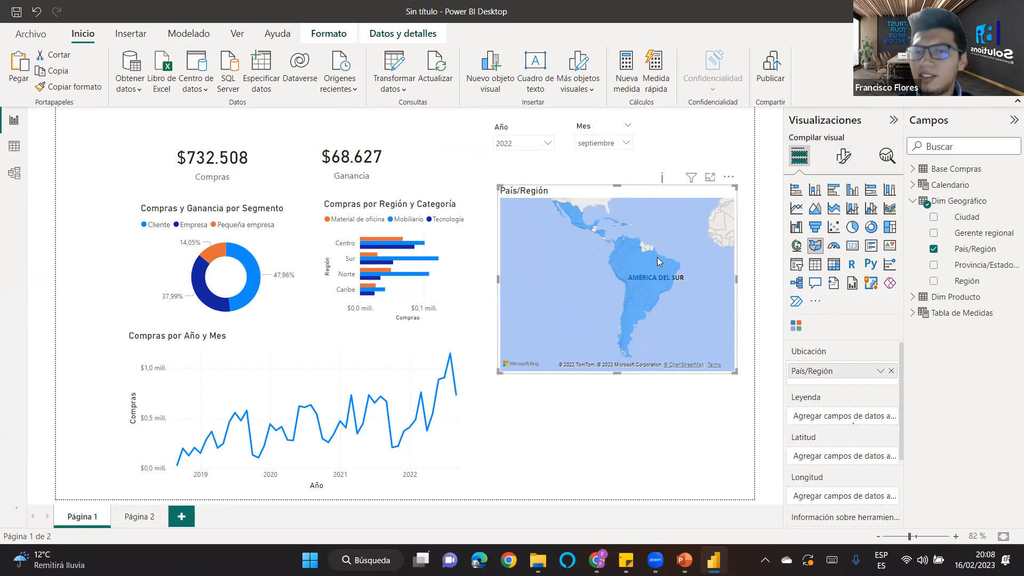
Open conditional formatting for the filled map's fill colours and base the Degradado style on the Compras measure.
{"action": "left_click", "coordinate": [844, 156]}
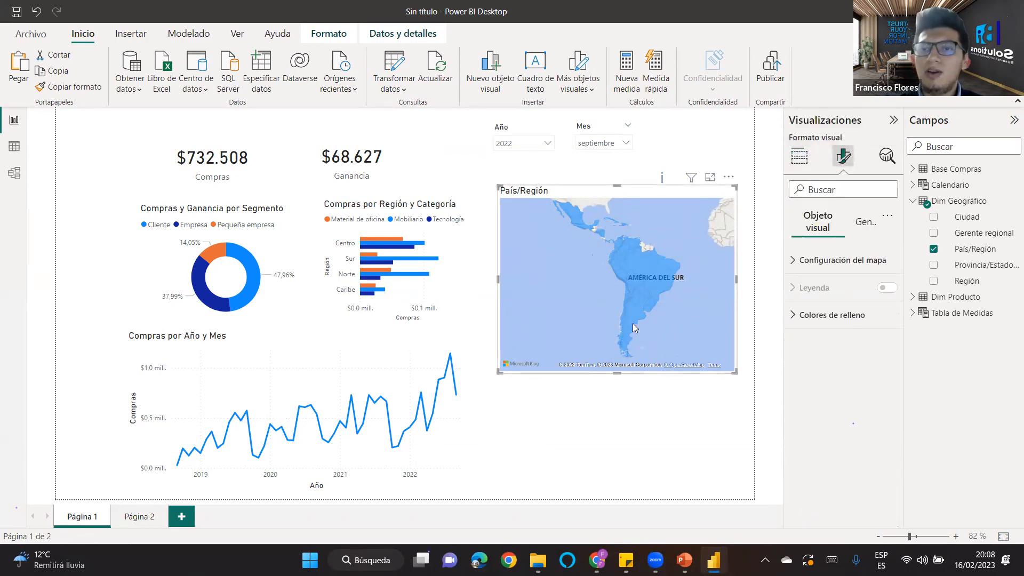
{"action": "left_click", "coordinate": [798, 318]}
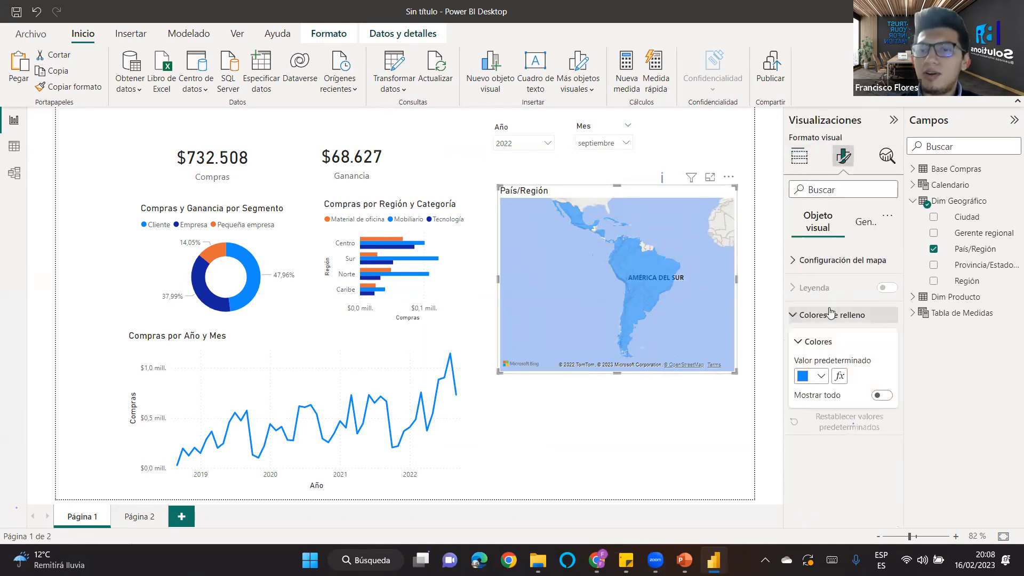
{"action": "left_click", "coordinate": [840, 376]}
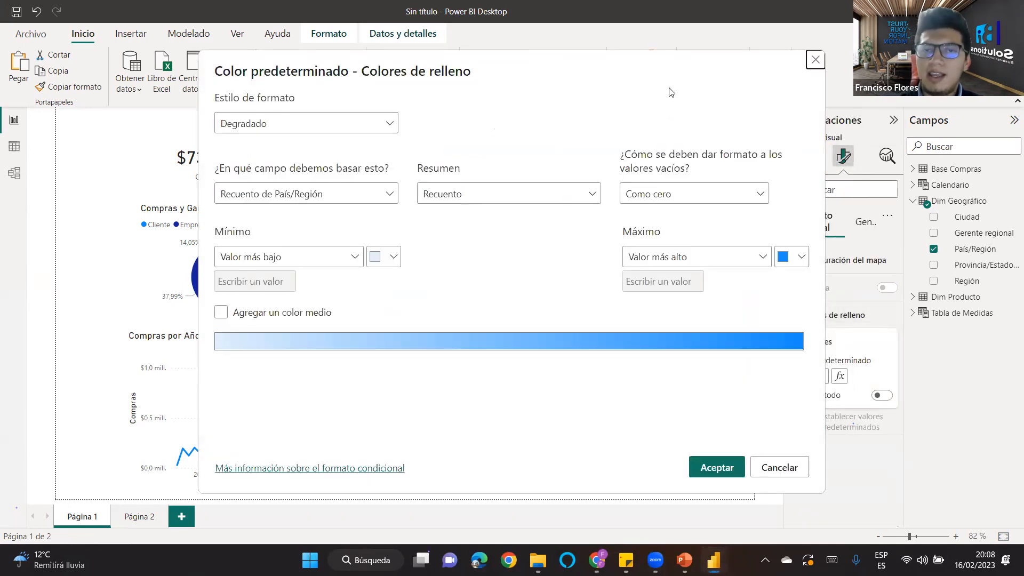
{"action": "left_click_drag", "start_coordinate": [406, 78], "coordinate": [225, 75]}
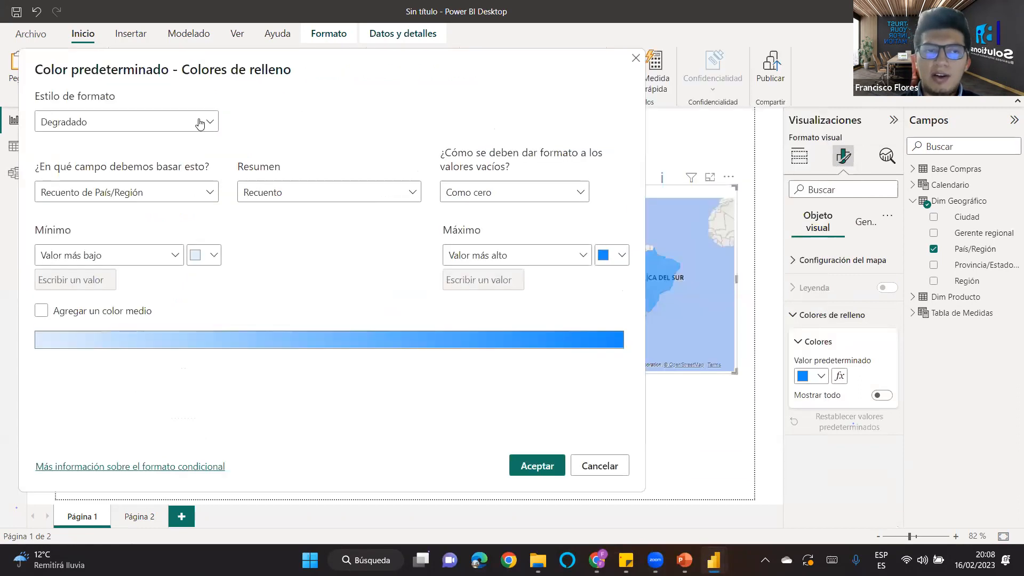
{"action": "left_click", "coordinate": [212, 123]}
{"action": "left_click", "coordinate": [212, 123]}
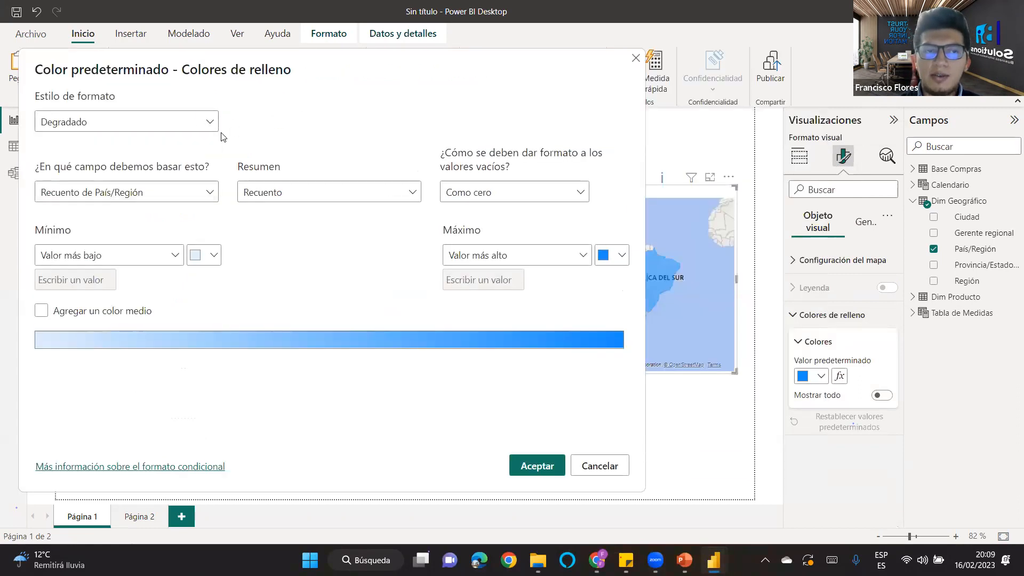
{"action": "left_click", "coordinate": [209, 193]}
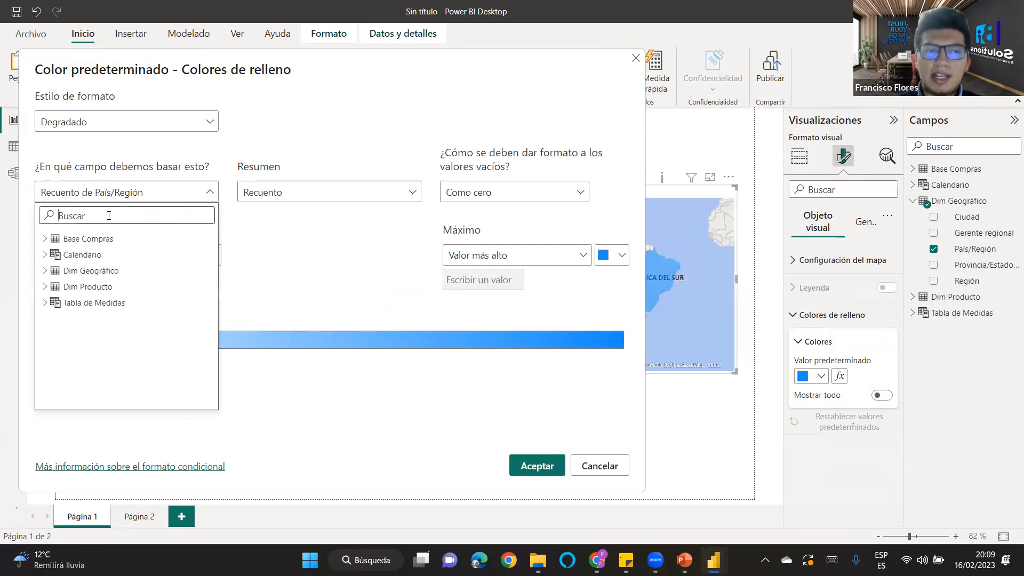
{"action": "left_click", "coordinate": [82, 302]}
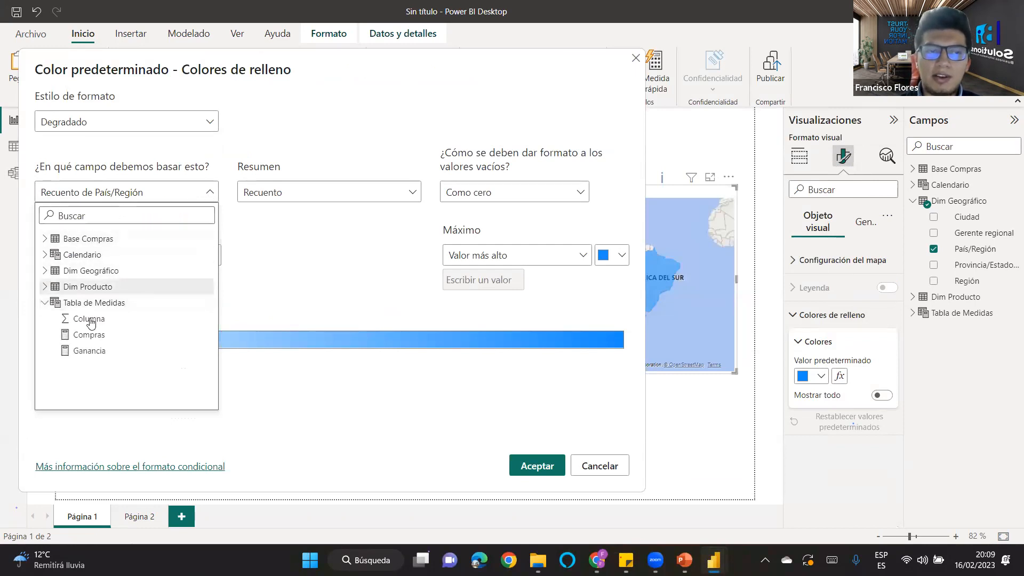
{"action": "left_click", "coordinate": [89, 335]}
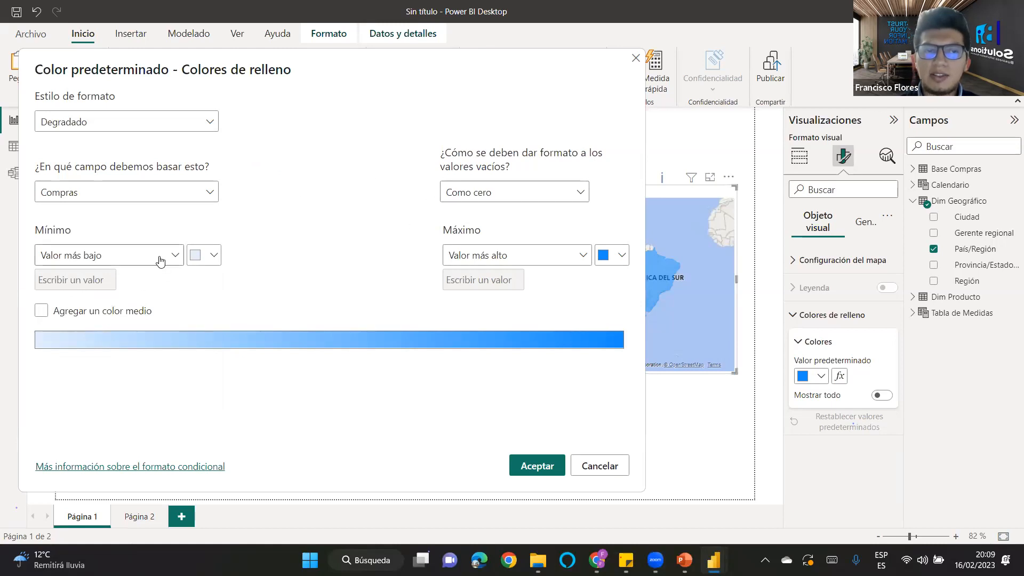
Set the gradient's minimum colour to red and maximum to green, add a middle colour, and apply the formatting.
{"action": "left_click", "coordinate": [213, 255]}
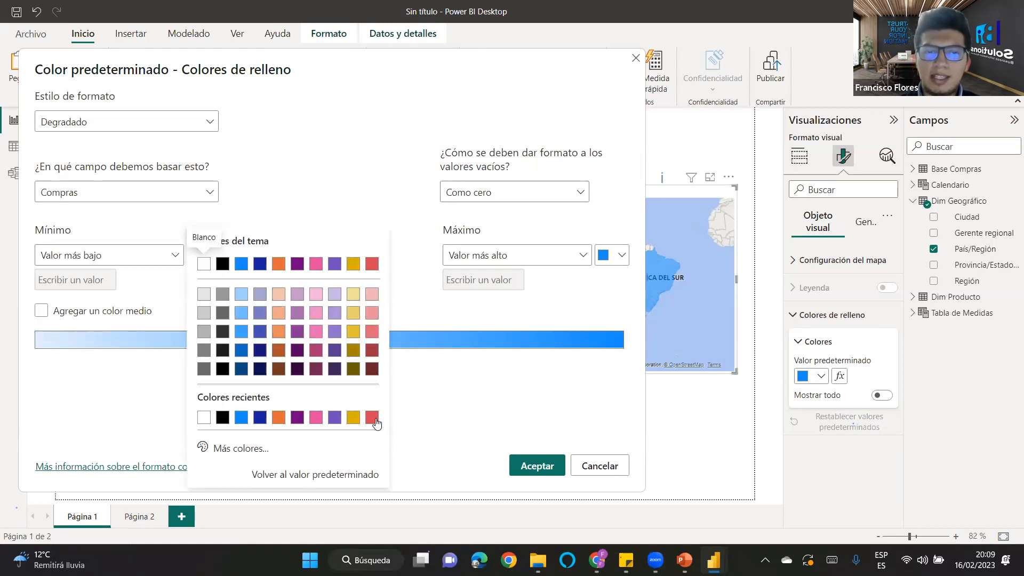
{"action": "left_click", "coordinate": [374, 421]}
{"action": "left_click", "coordinate": [620, 255]}
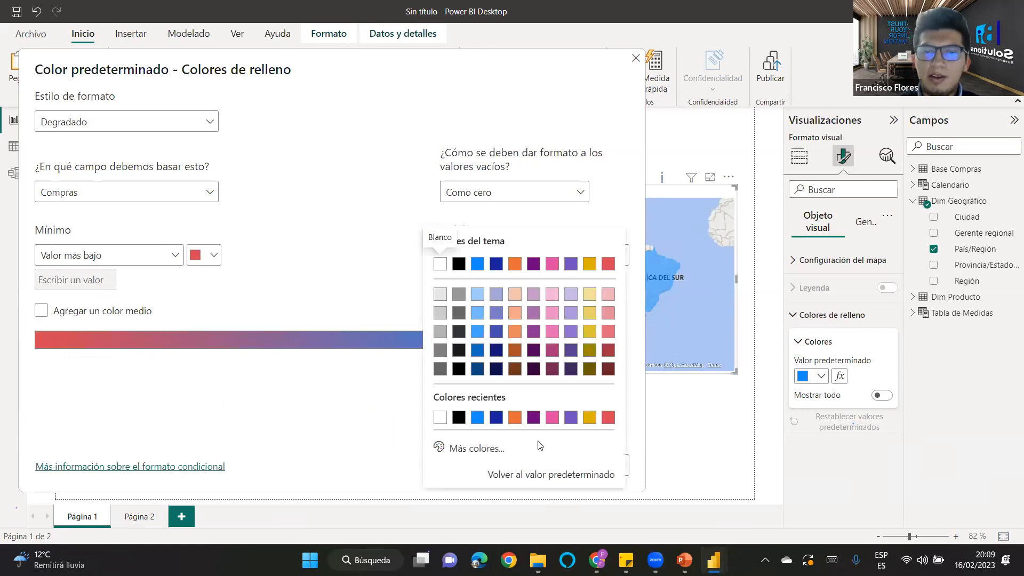
{"action": "left_click", "coordinate": [482, 449]}
{"action": "left_click", "coordinate": [503, 401]}
{"action": "left_click_drag", "start_coordinate": [528, 258], "coordinate": [562, 247]}
{"action": "left_click", "coordinate": [395, 249]}
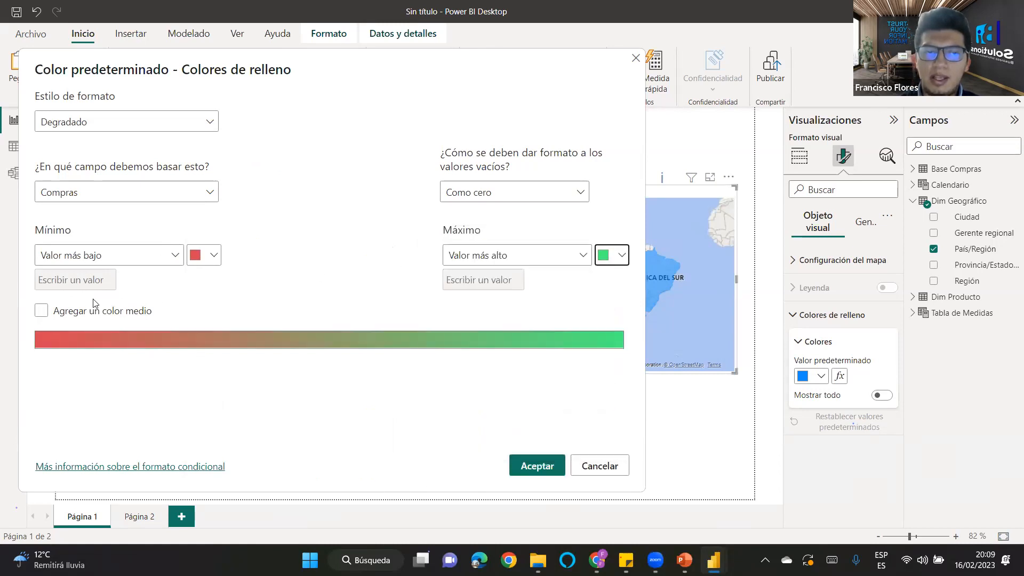
{"action": "left_click", "coordinate": [42, 313]}
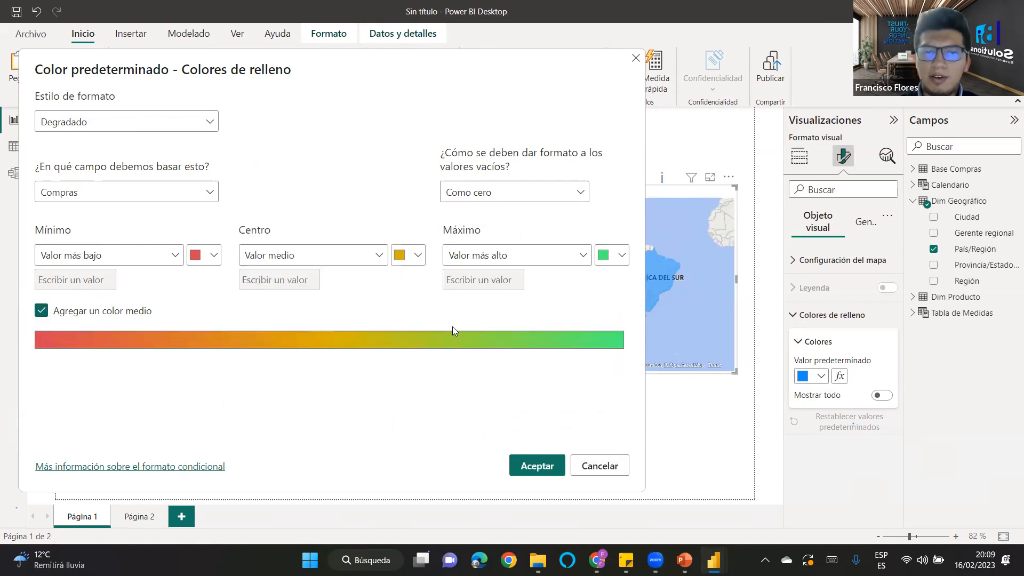
{"action": "left_click", "coordinate": [536, 468]}
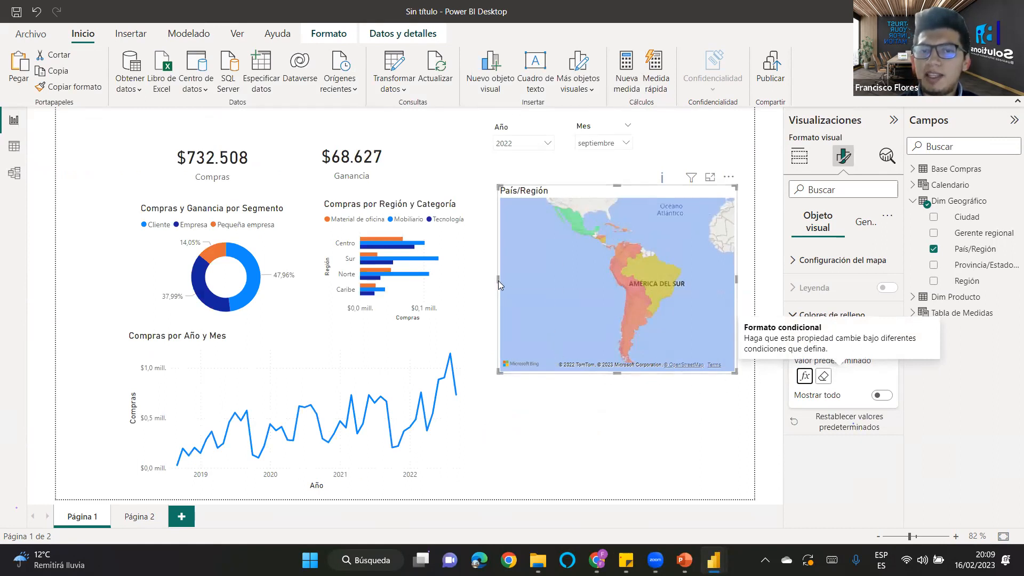
Narrow the filled map from its outer edge and shift it slightly under the Año and Mes slicers.
{"action": "left_click_drag", "start_coordinate": [498, 280], "coordinate": [531, 275]}
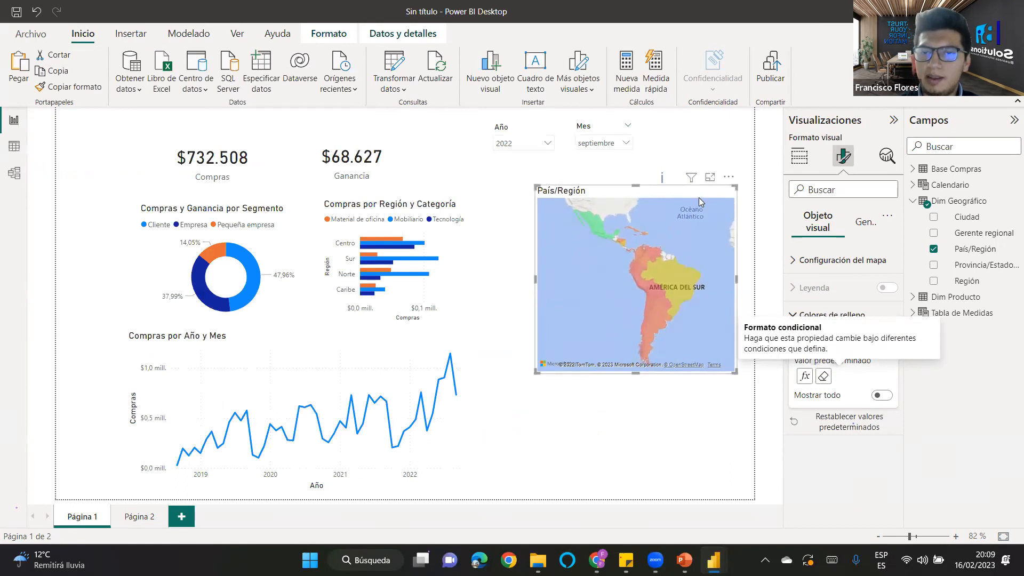
{"action": "left_click_drag", "start_coordinate": [699, 197], "coordinate": [687, 194]}
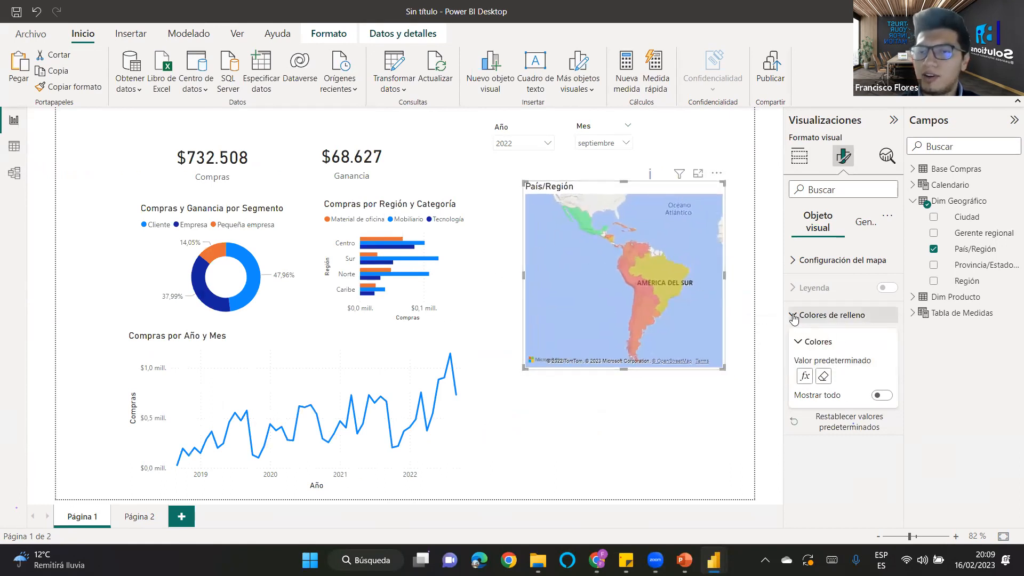
{"action": "left_click", "coordinate": [821, 315]}
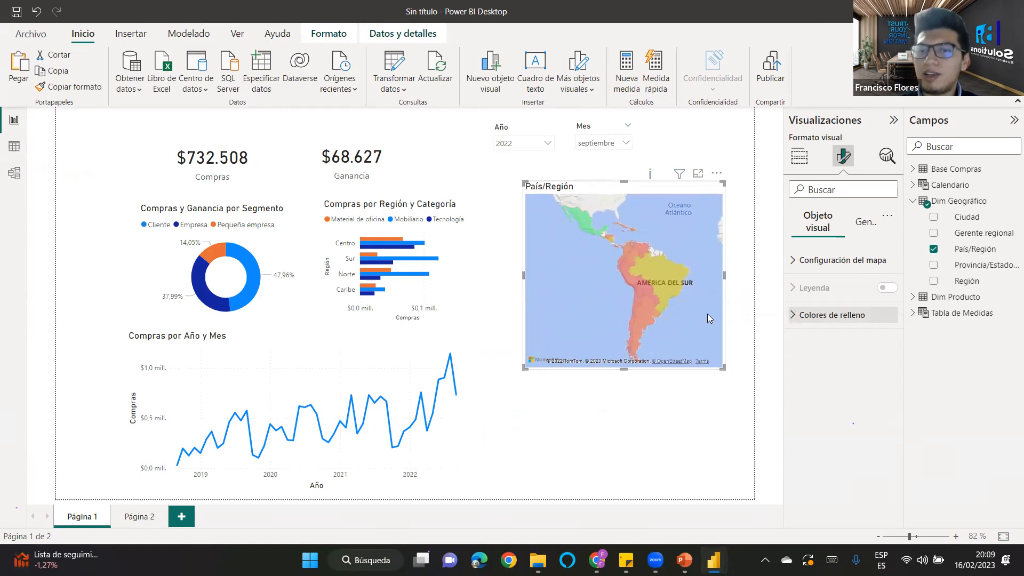
Test the map's filtering by selecting the Cliente segment, a Centro bar and the Centro, Sur, Norte and Caribe regions, then clear the selection.
{"action": "left_click", "coordinate": [250, 264]}
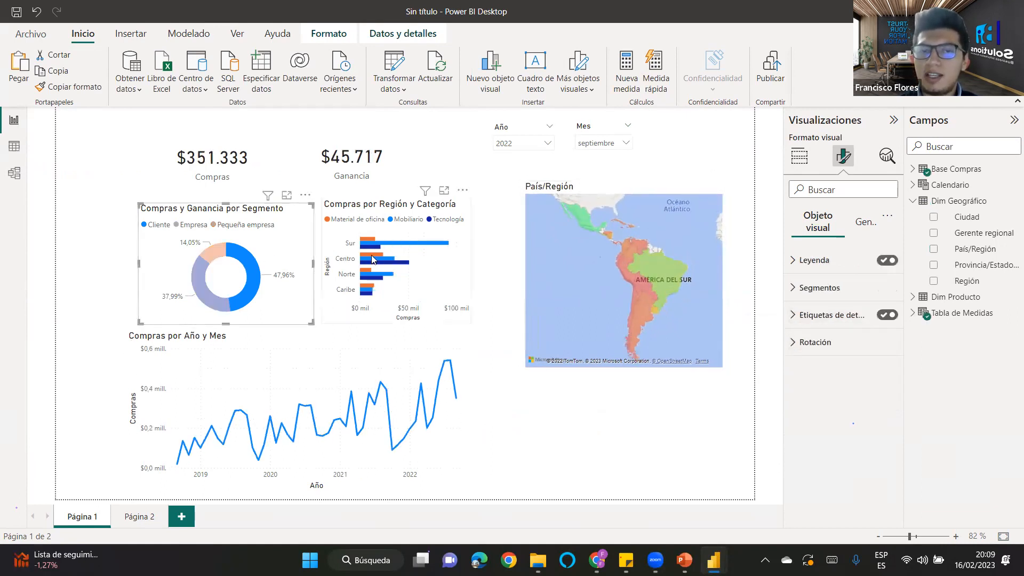
{"action": "left_click", "coordinate": [372, 256]}
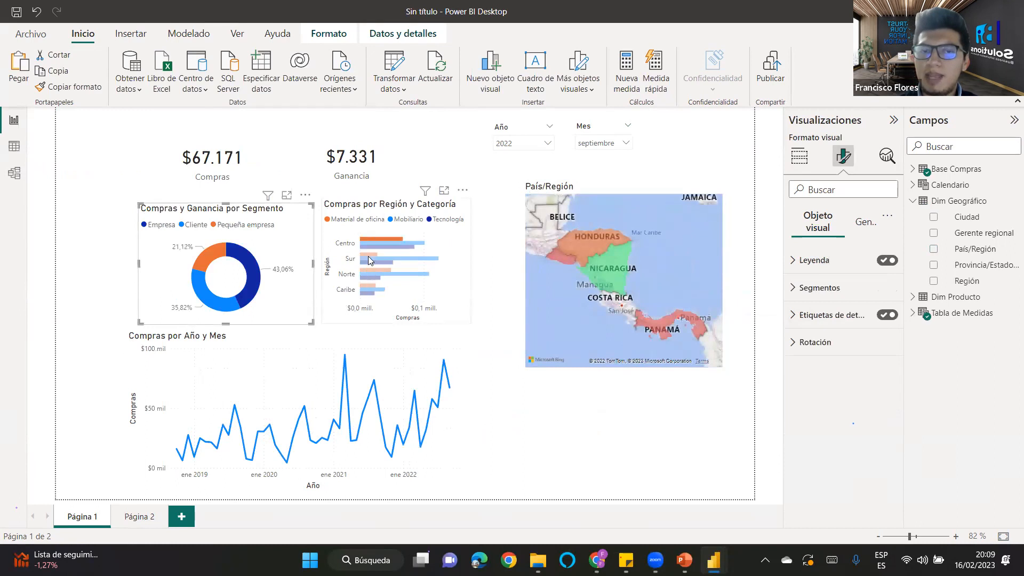
{"action": "left_click", "coordinate": [348, 248]}
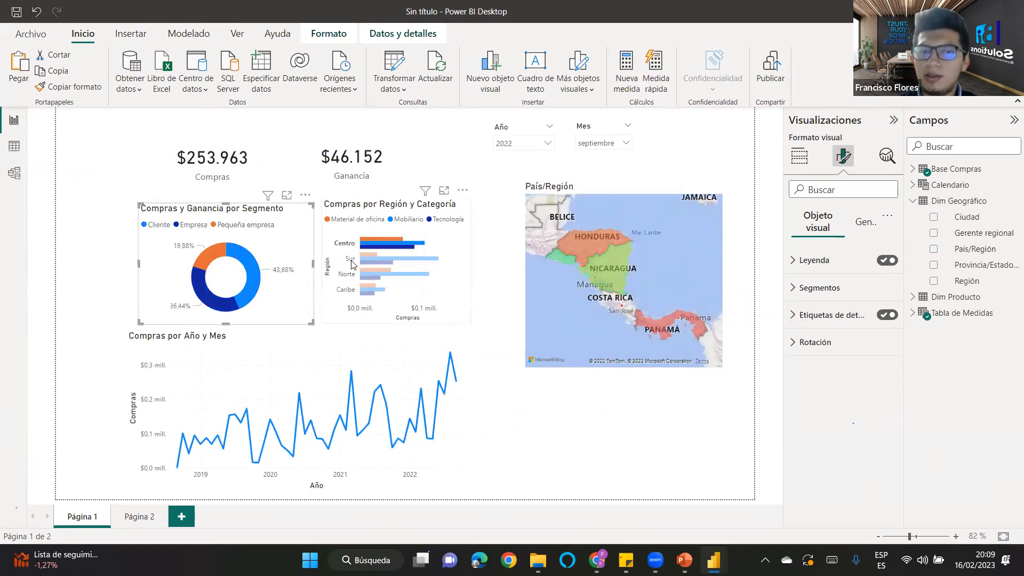
{"action": "left_click", "coordinate": [352, 261]}
{"action": "left_click", "coordinate": [350, 274]}
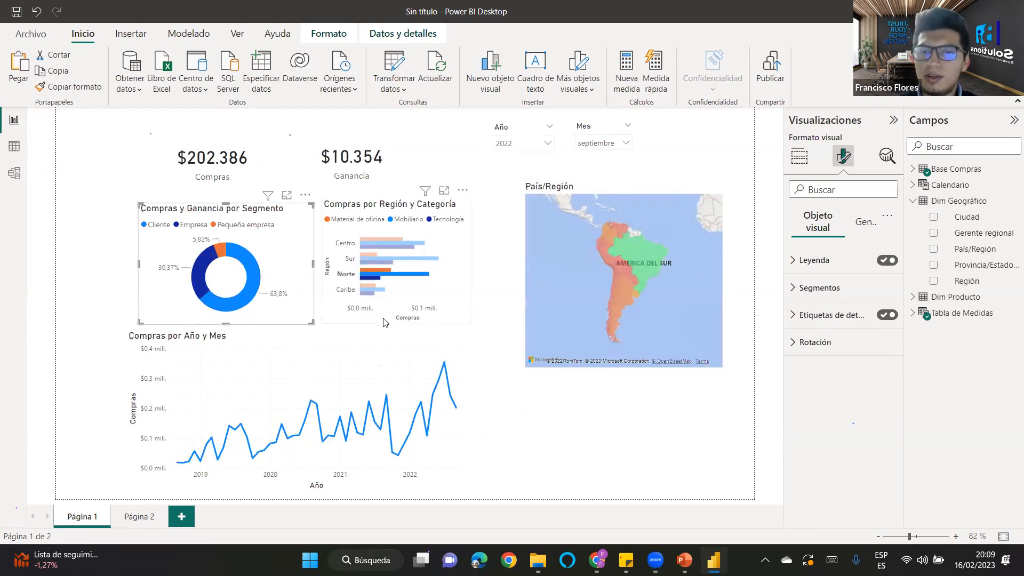
{"action": "left_click", "coordinate": [352, 290]}
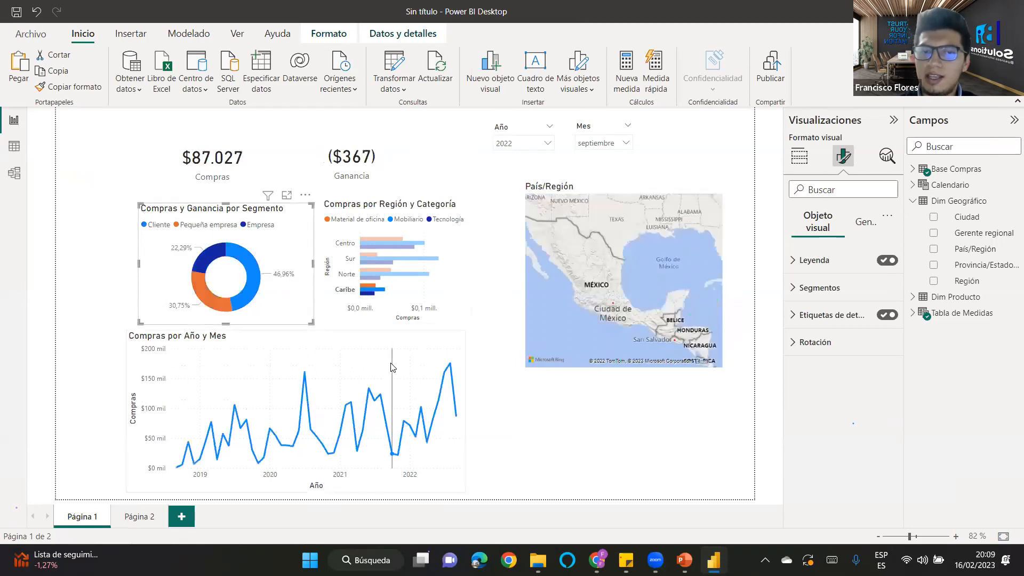
{"action": "left_click", "coordinate": [616, 377]}
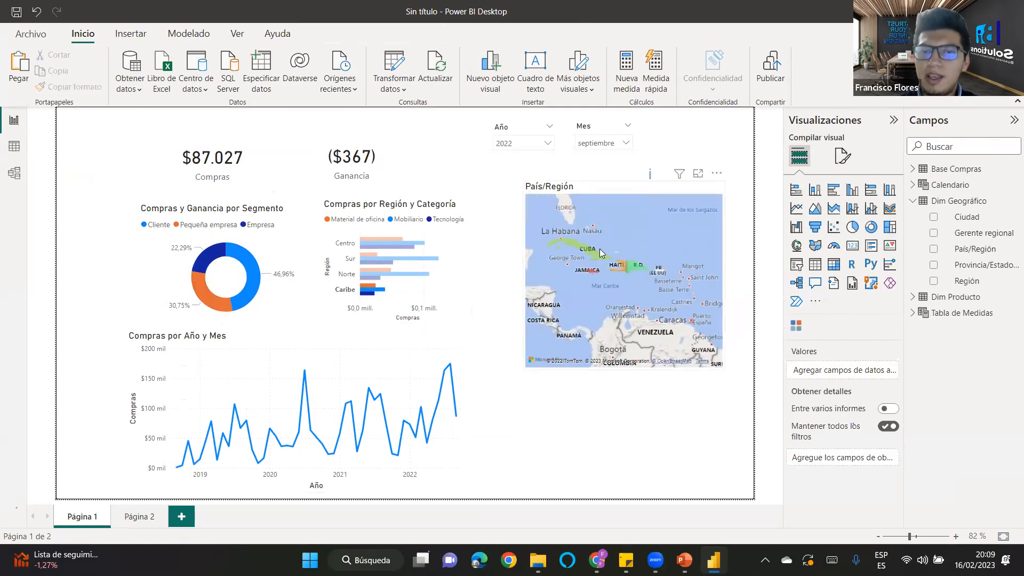
{"action": "left_click", "coordinate": [345, 291]}
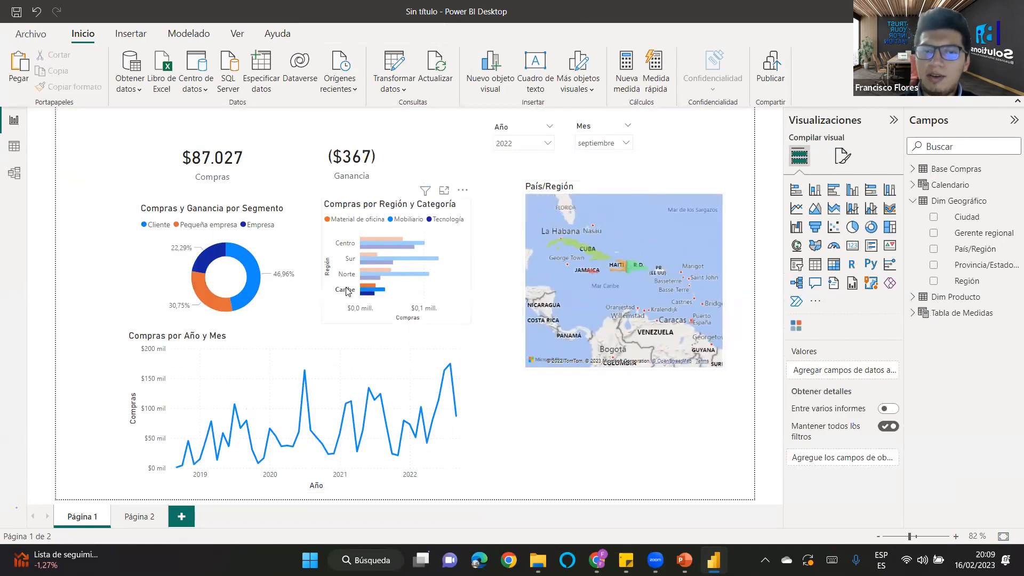
Nudge the map up, insert an empty matrix visual in the space below it, and collapse the Dim Geográfico fields.
{"action": "left_click", "coordinate": [613, 188]}
{"action": "left_click", "coordinate": [747, 325]}
{"action": "left_click", "coordinate": [833, 264]}
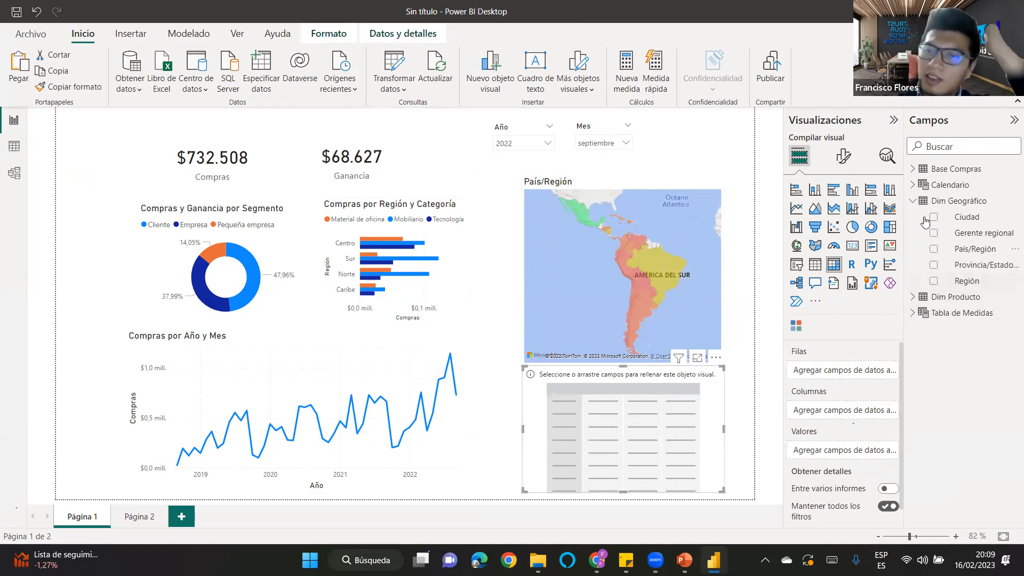
{"action": "left_click", "coordinate": [913, 201]}
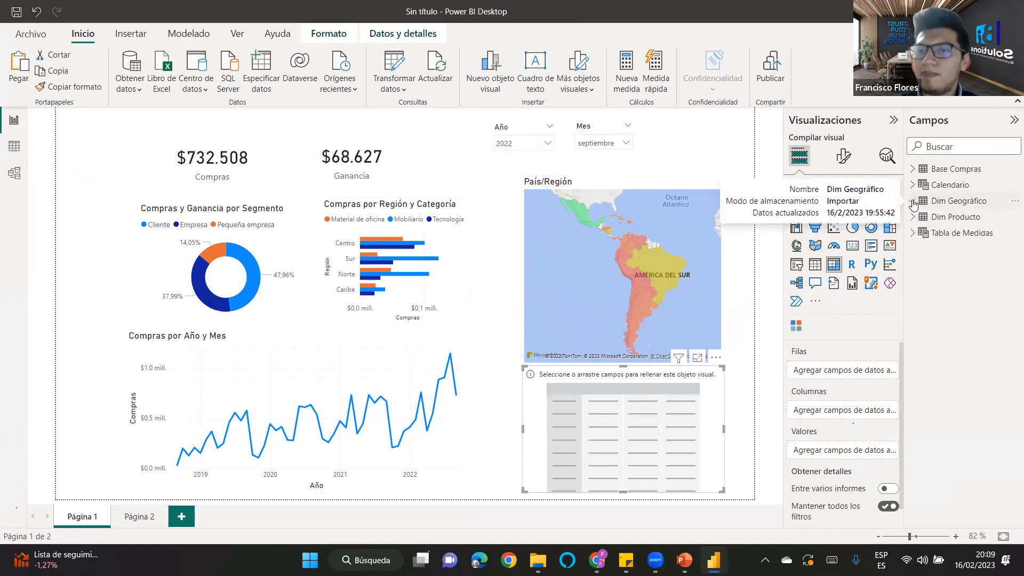
{"action": "left_click", "coordinate": [913, 201]}
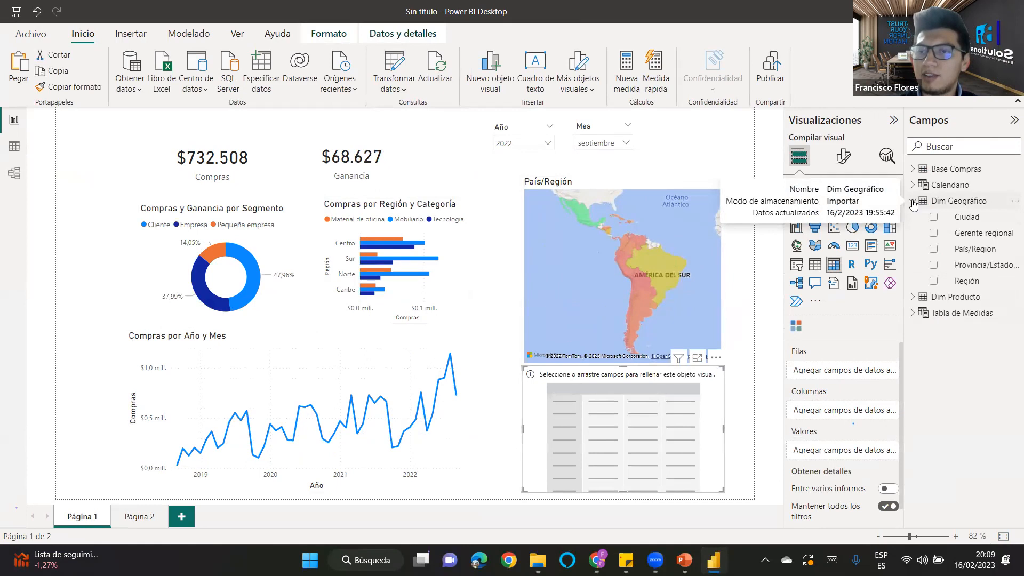
{"action": "left_click", "coordinate": [913, 202]}
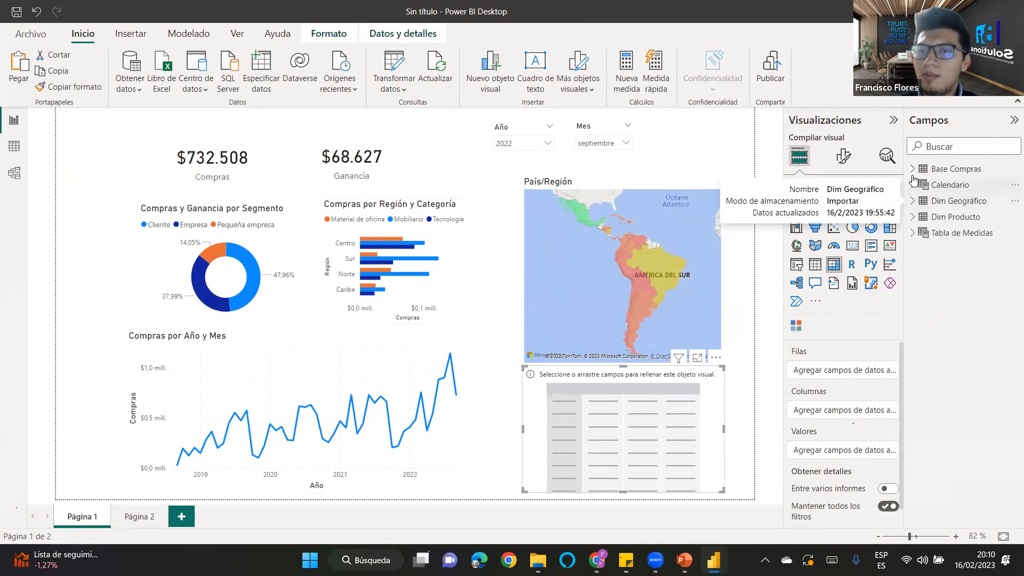
Try Nombre del producto in the matrix rows, then replace it with Subcategoría from Dim Producto.
{"action": "left_click", "coordinate": [913, 217]}
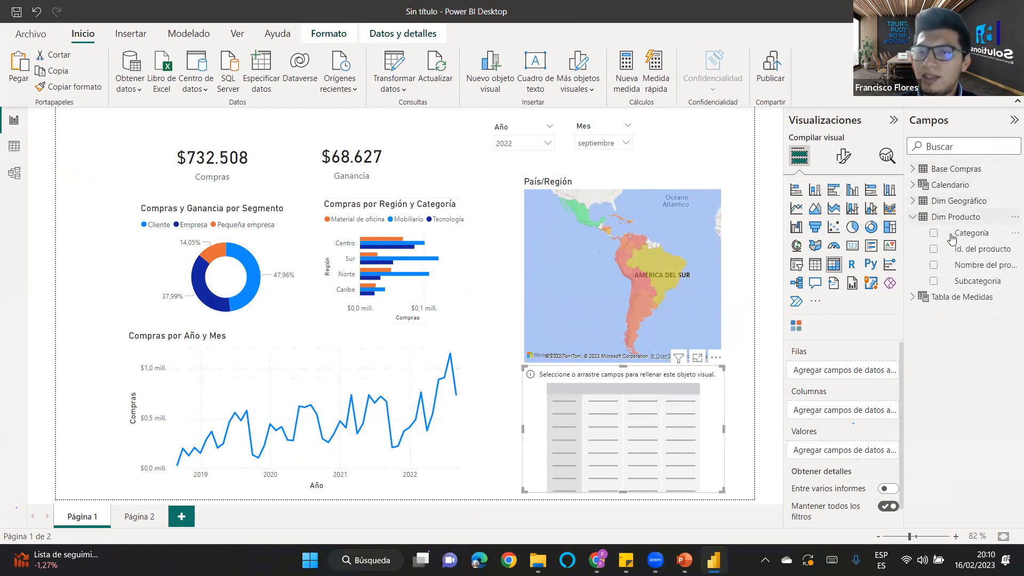
{"action": "left_click", "coordinate": [933, 266]}
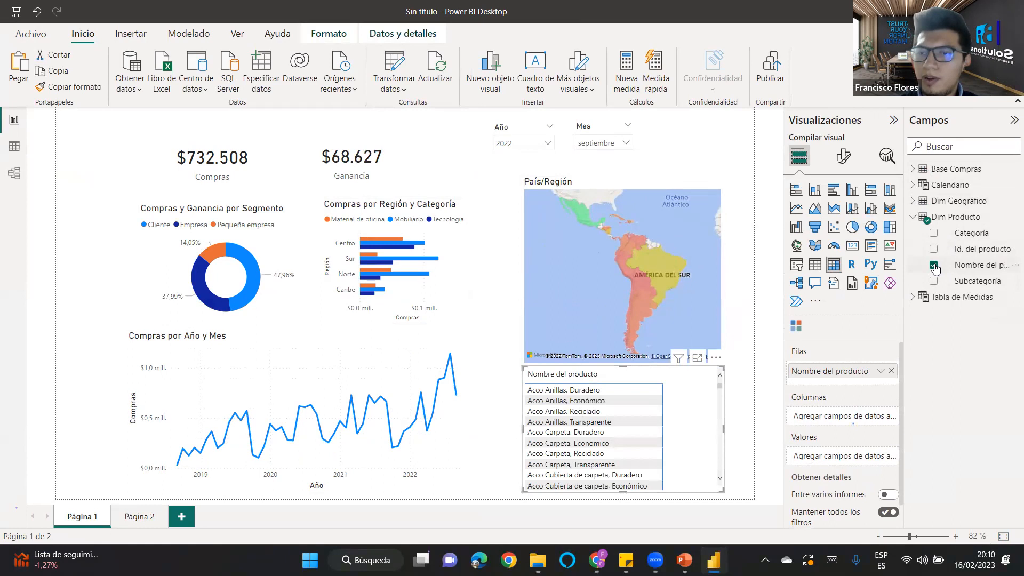
{"action": "left_click", "coordinate": [933, 280]}
{"action": "left_click", "coordinate": [934, 265]}
{"action": "left_click_drag", "start_coordinate": [852, 411], "coordinate": [855, 372]}
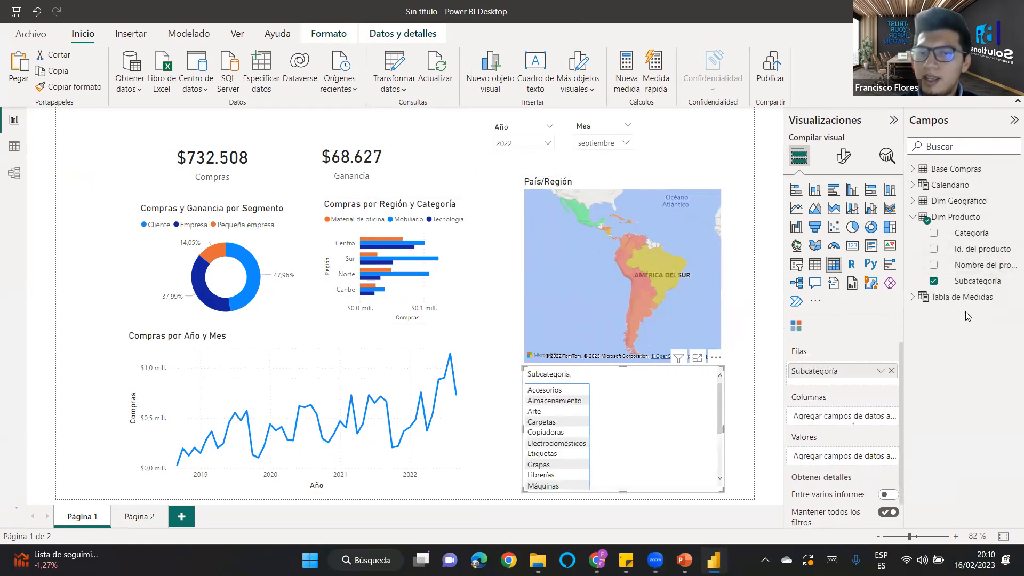
Add the Compras and Ganancia measures from Tabla de Medidas to the matrix values.
{"action": "left_click", "coordinate": [913, 216]}
{"action": "left_click", "coordinate": [912, 232]}
{"action": "left_click", "coordinate": [934, 265]}
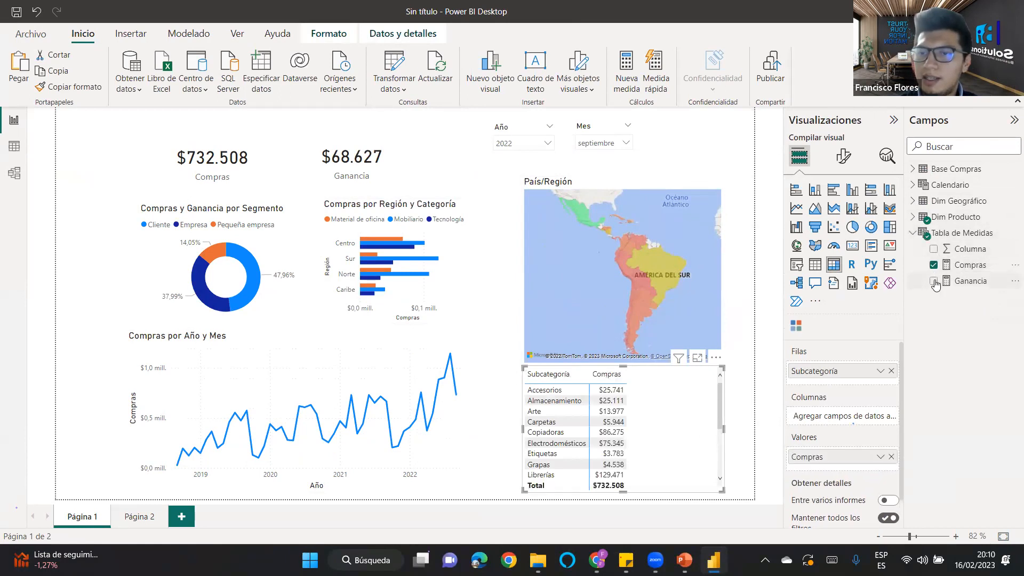
{"action": "left_click", "coordinate": [934, 281]}
{"action": "right_click", "coordinate": [957, 233]}
{"action": "left_click", "coordinate": [887, 245]}
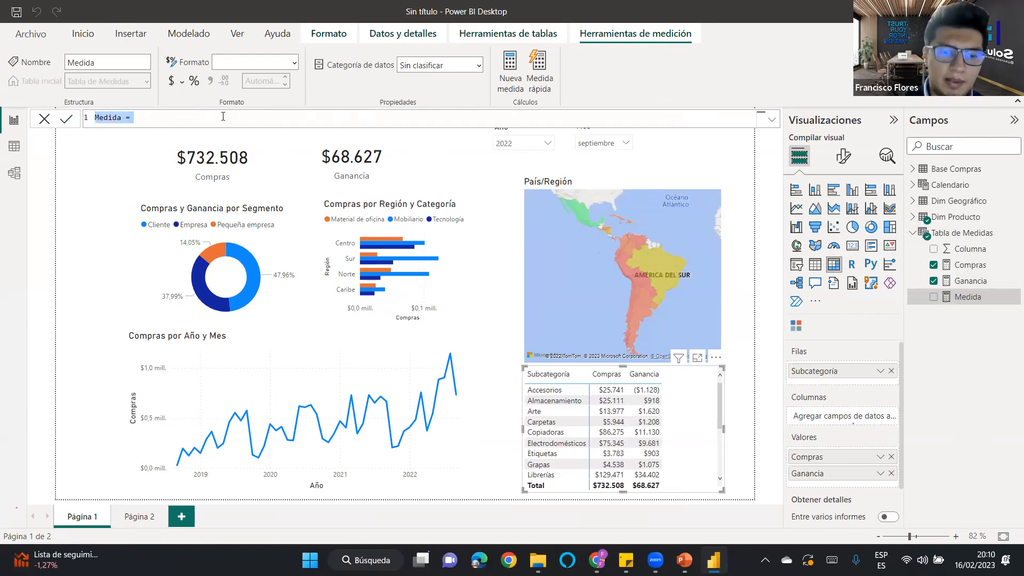
{"action": "type", "text": "% Ganancia"}
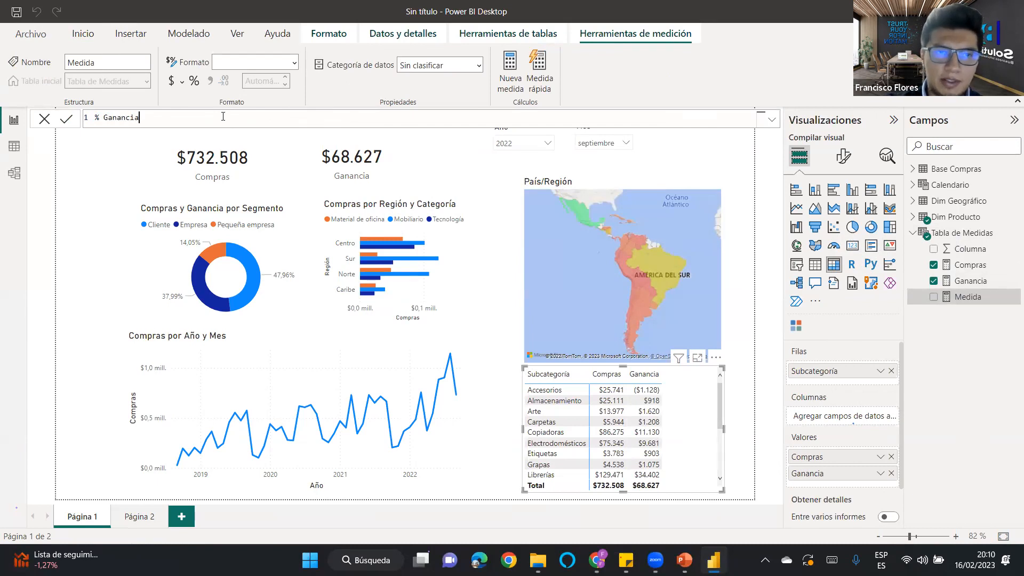
{"action": "type", "text": " ="}
{"action": "key", "text": "shift+Return"}
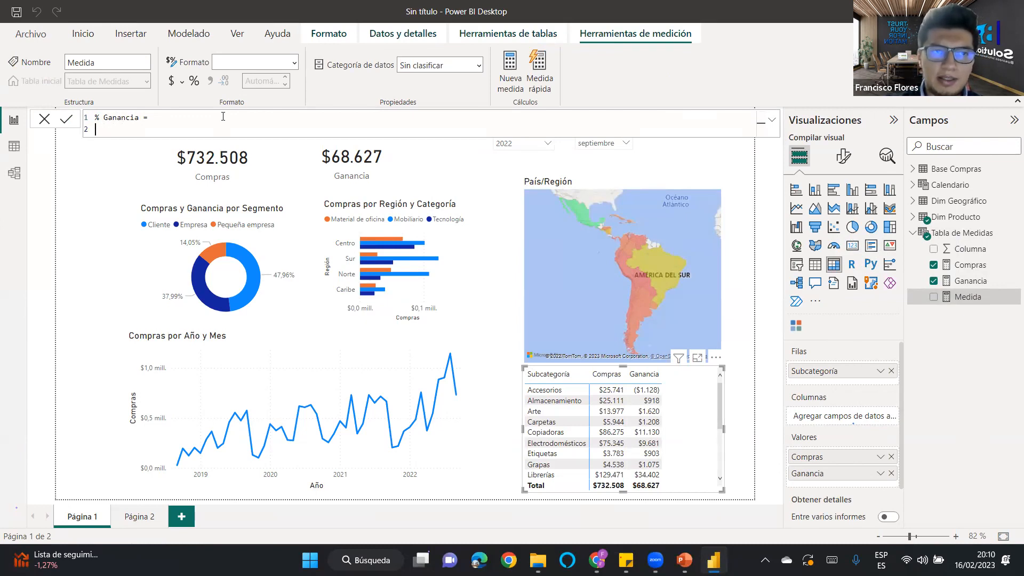
{"action": "key", "text": "Return"}
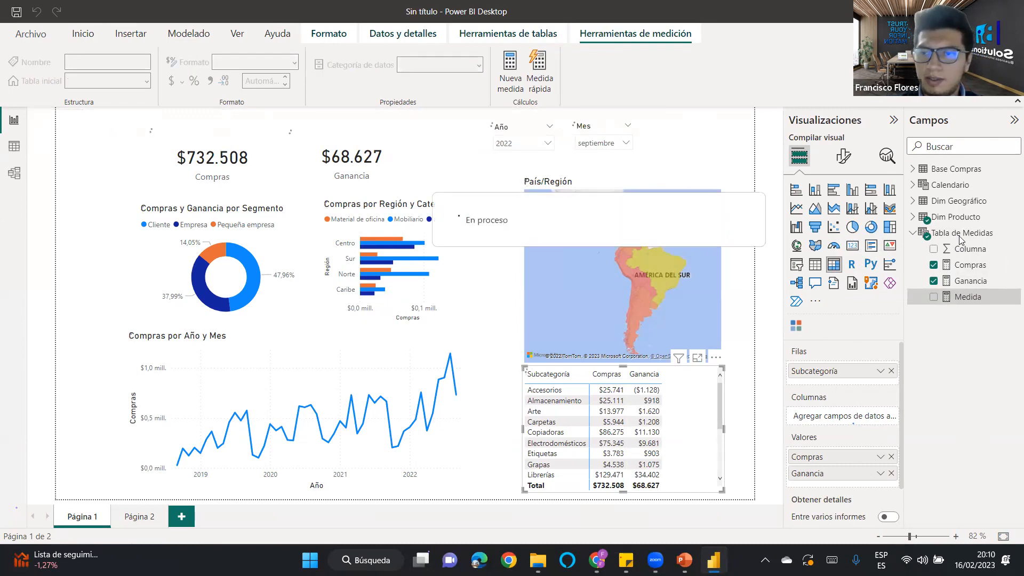
Create a new measure in Tabla de Medidas and start its formula with DIVIDE, using [Ganancia] as the numerator.
{"action": "right_click", "coordinate": [955, 232]}
{"action": "left_click", "coordinate": [890, 241]}
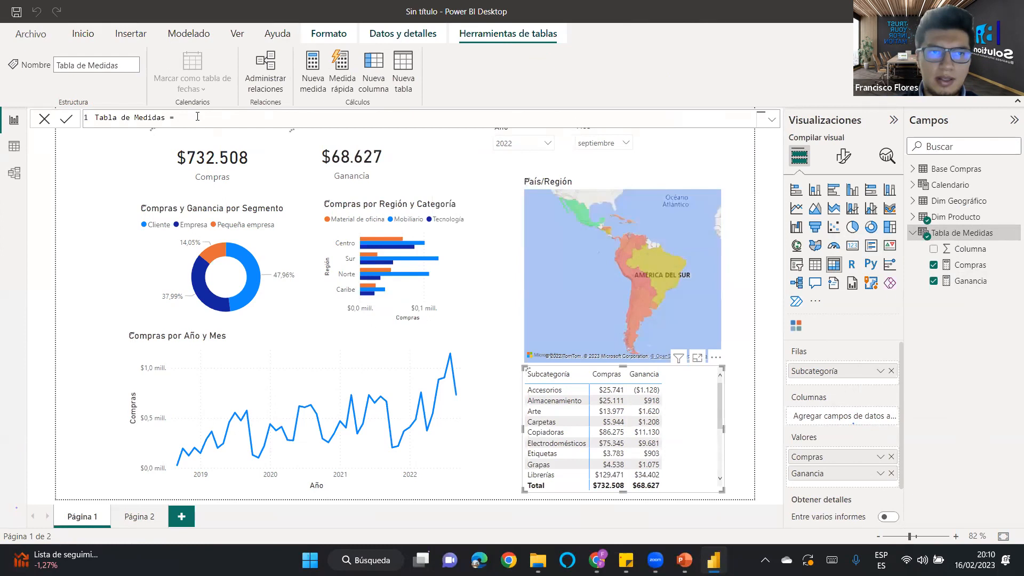
{"action": "key", "text": "shift+Return"}
{"action": "type", "text": "divi"}
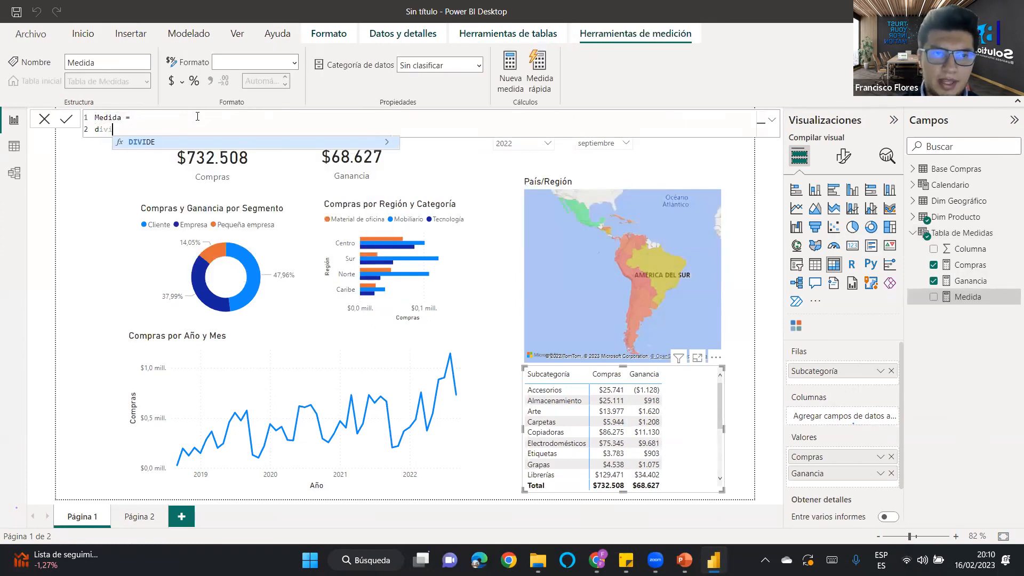
{"action": "key", "text": "Tab"}
{"action": "key", "text": "shift+Return"}
{"action": "type", "text": "comp"}
{"action": "key", "text": "BackSpace"}
{"action": "key", "text": "BackSpace"}
{"action": "key", "text": "BackSpace"}
{"action": "key", "text": "BackSpace"}
{"action": "type", "text": "gana"}
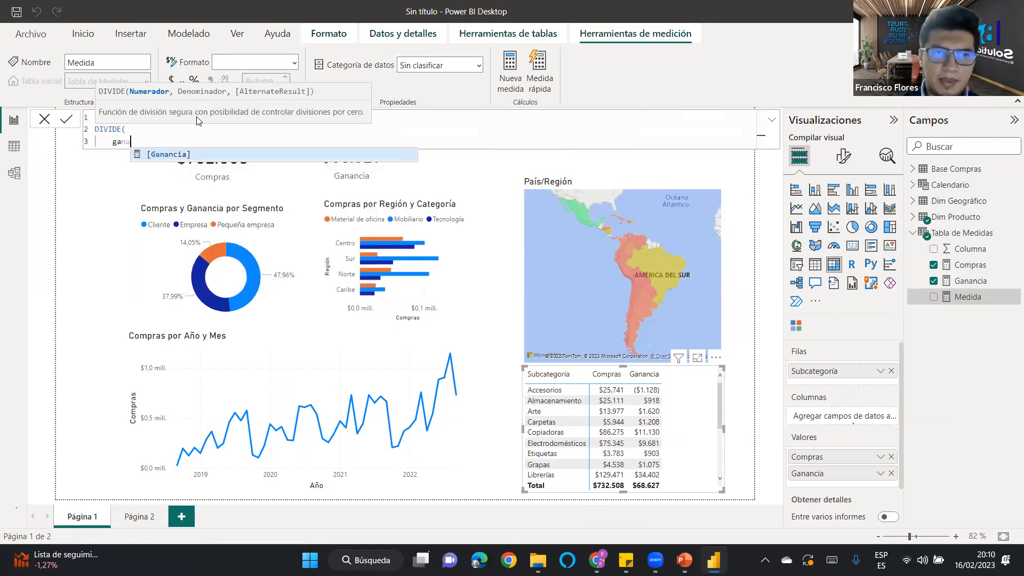
{"action": "key", "text": "Tab"}
Complete the DIVIDE formula with [Compras] as the denominator on its own line and close the function.
{"action": "type", "text": ","}
{"action": "key", "text": "shift+Return"}
{"action": "type", "text": "compr"}
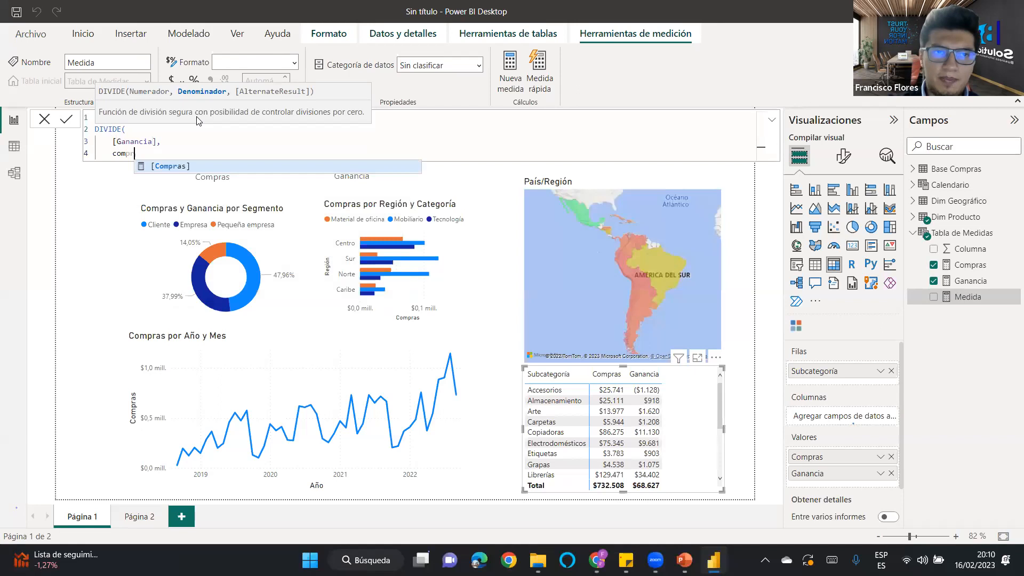
{"action": "key", "text": "Tab"}
{"action": "type", "text": ")"}
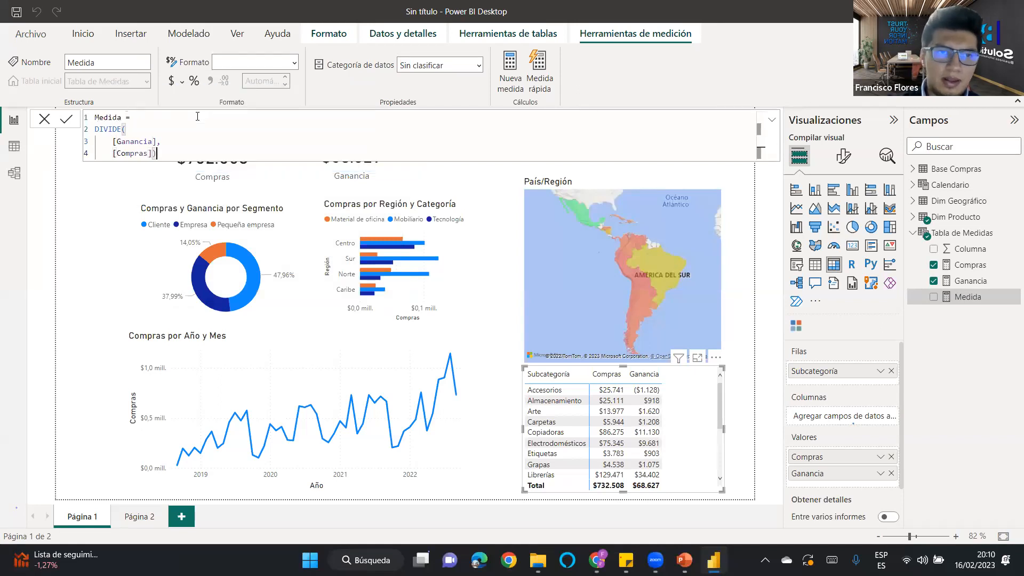
Name the new measure % Ganancia in its formula and commit it.
{"action": "left_click_drag", "start_coordinate": [119, 115], "coordinate": [61, 104]}
{"action": "key", "text": "BackSpace"}
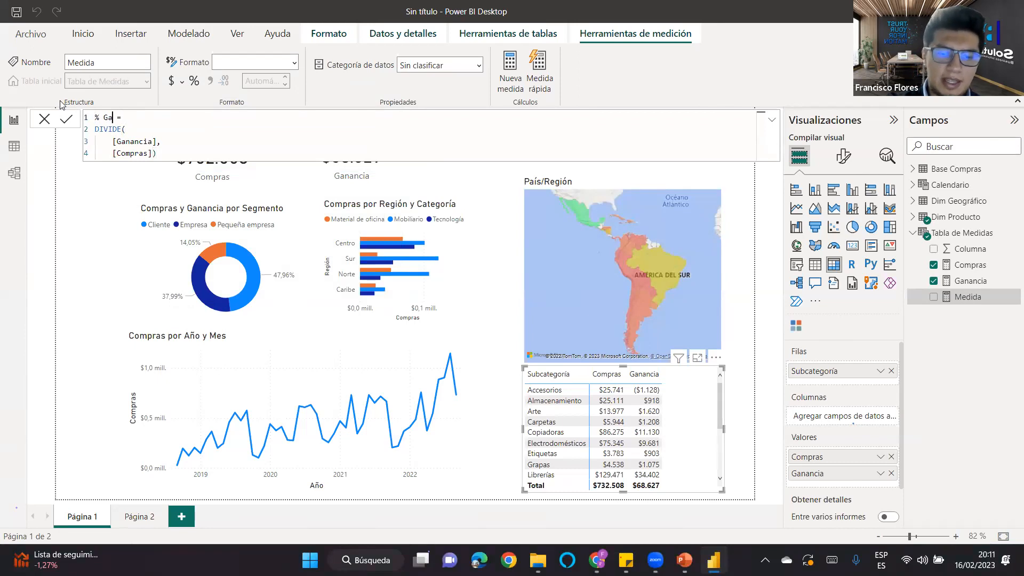
{"action": "left_click", "coordinate": [179, 154]}
{"action": "key", "text": "Return"}
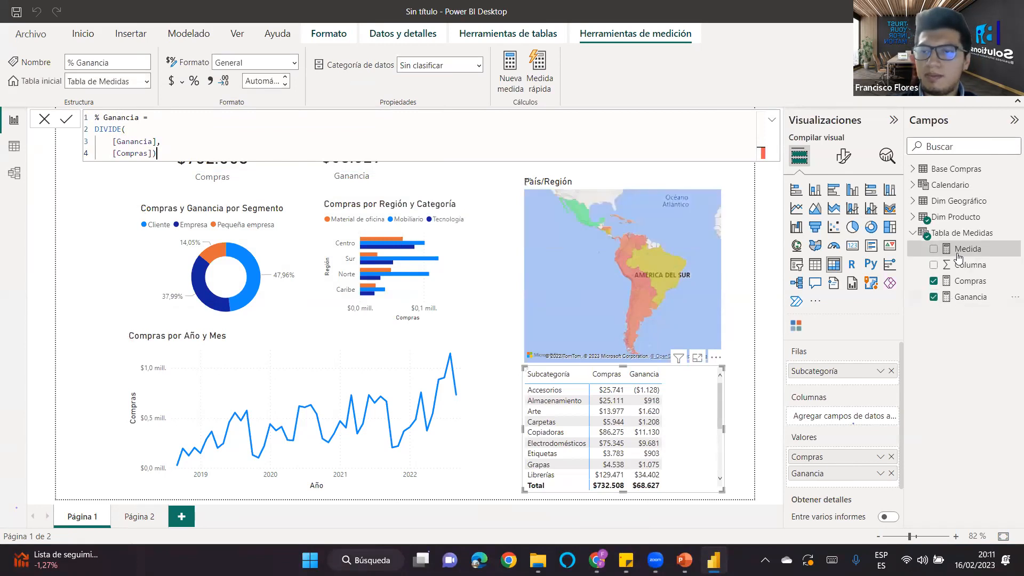
{"action": "key", "text": "Return"}
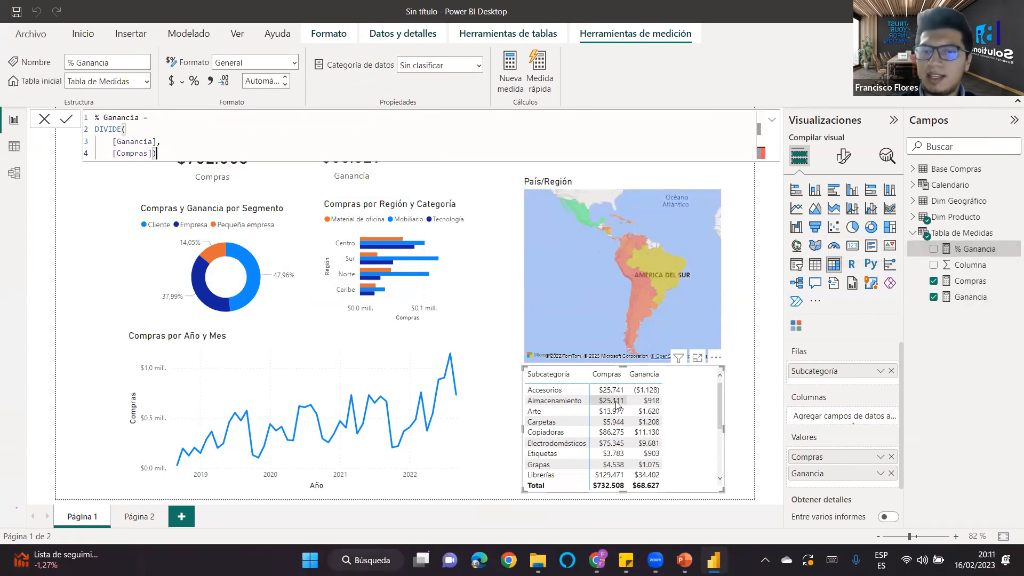
Format the % Ganancia measure as a percentage with 2 decimals and add it to the matrix values.
{"action": "right_click", "coordinate": [959, 249]}
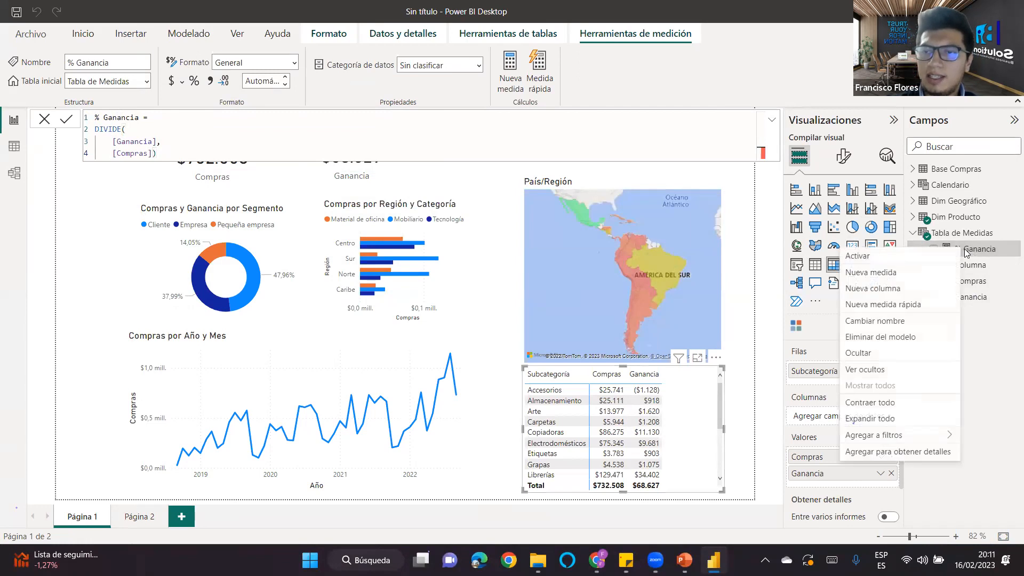
{"action": "left_click", "coordinate": [206, 87]}
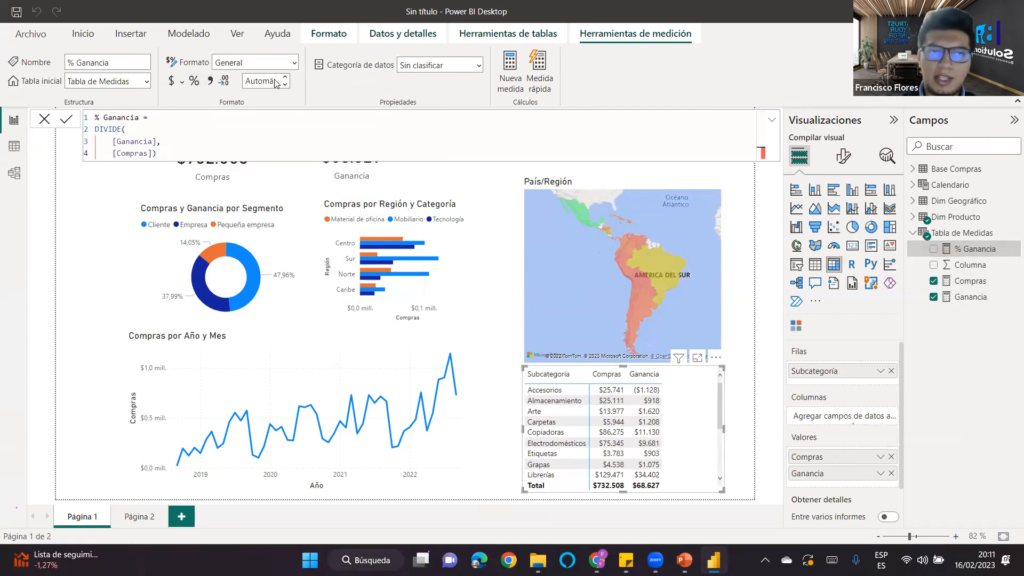
{"action": "left_click", "coordinate": [934, 249]}
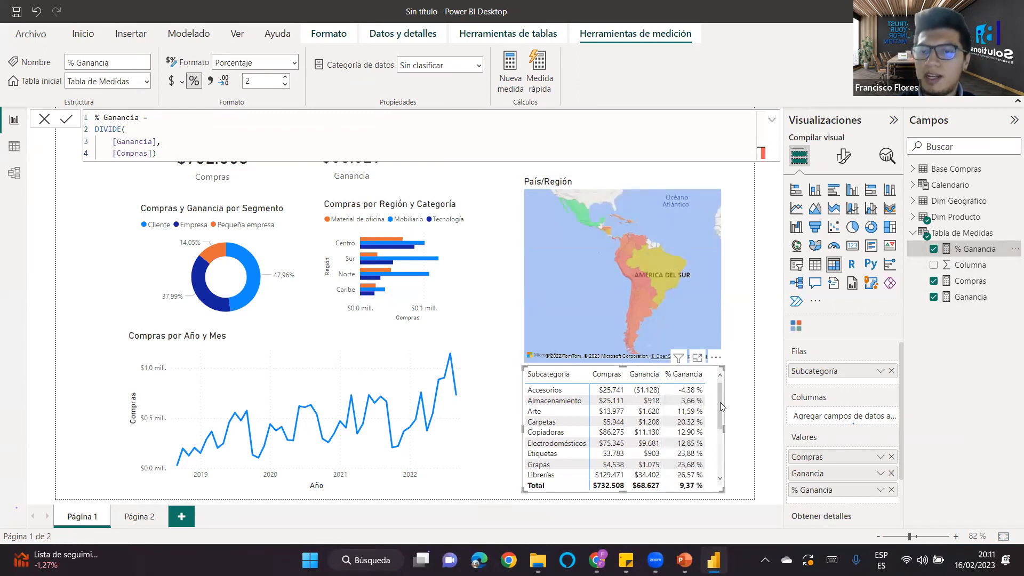
Add data bars to the matrix's Compras values, with light blue positive bars and light orange negative bars.
{"action": "left_click", "coordinate": [881, 460]}
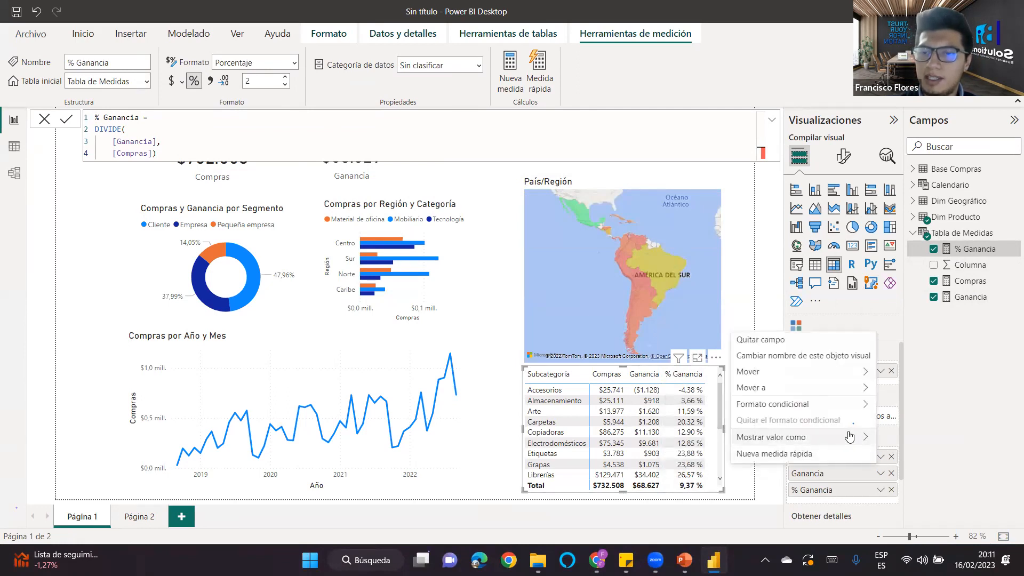
{"action": "mouse_move", "coordinate": [837, 404]}
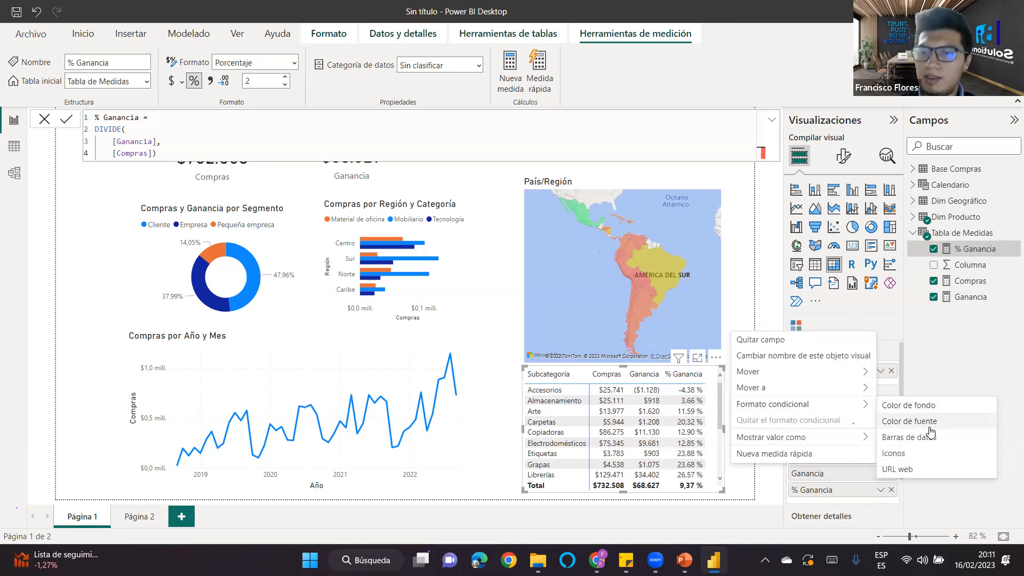
{"action": "left_click", "coordinate": [914, 437]}
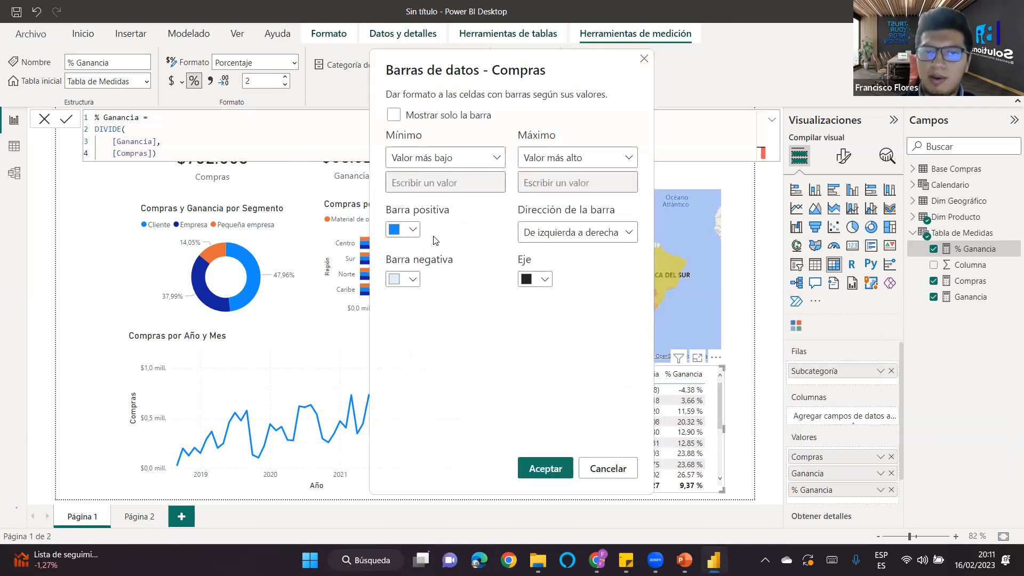
{"action": "left_click", "coordinate": [411, 229]}
{"action": "left_click", "coordinate": [440, 299]}
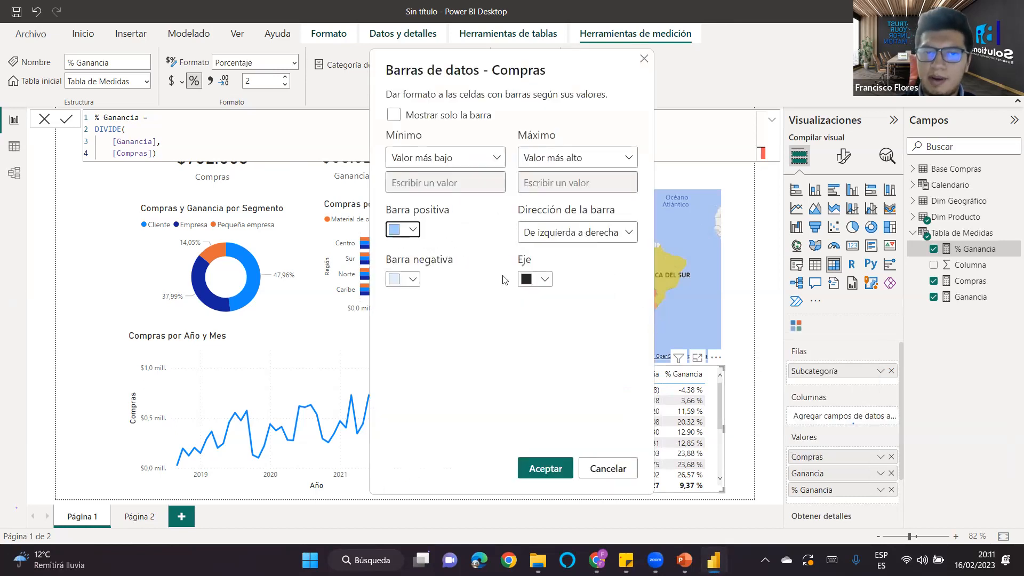
{"action": "left_click", "coordinate": [404, 281]}
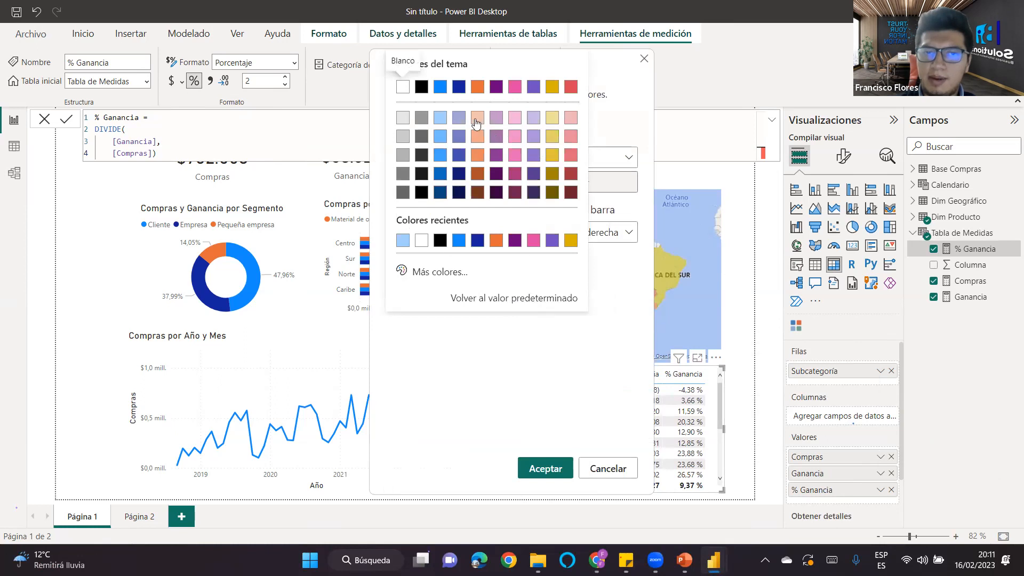
{"action": "left_click", "coordinate": [476, 122]}
{"action": "left_click", "coordinate": [541, 468]}
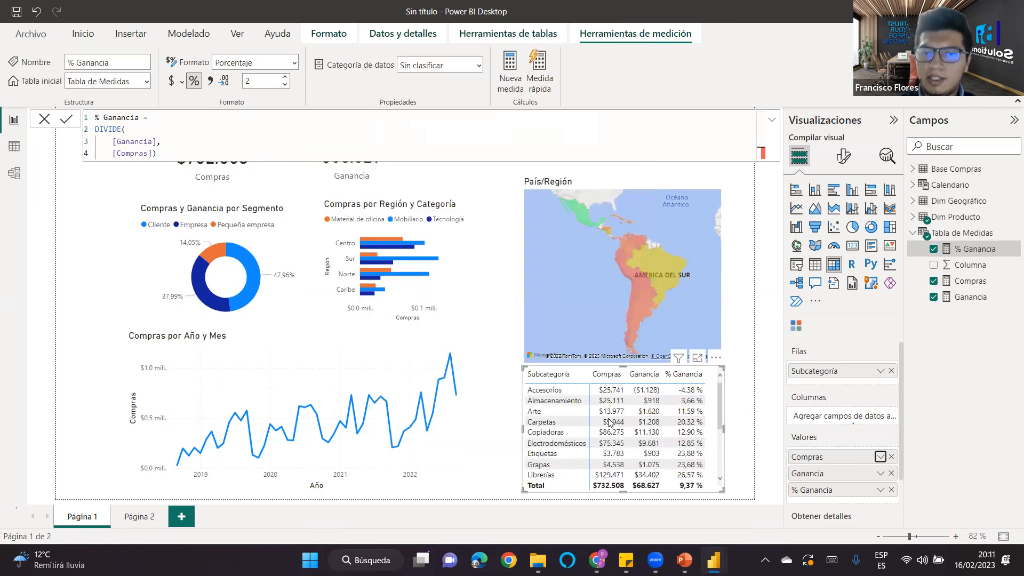
Sort the matrix by Compras in descending order and widen the Compras column slightly.
{"action": "left_click", "coordinate": [612, 378]}
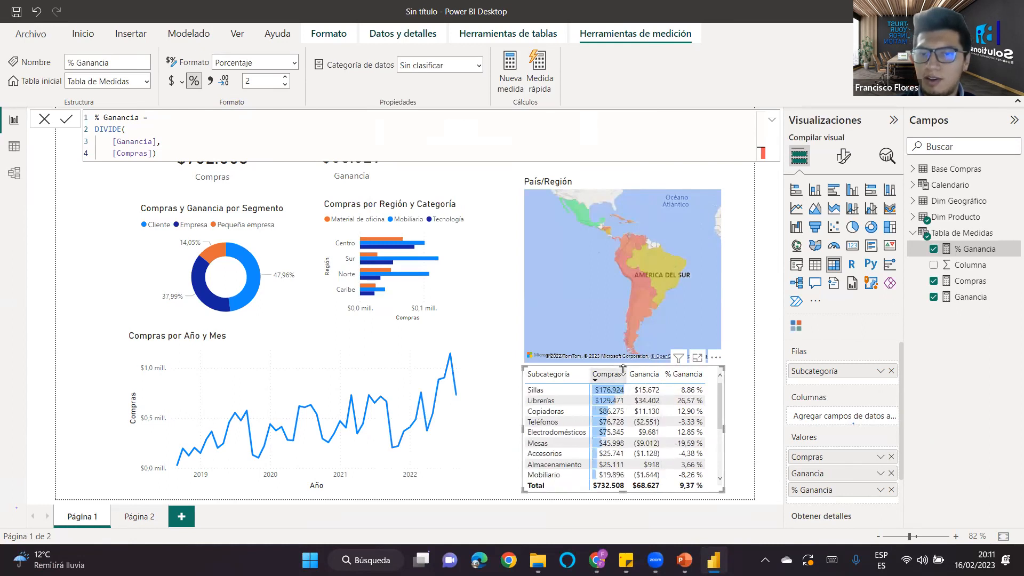
{"action": "left_click_drag", "start_coordinate": [625, 379], "coordinate": [632, 378]}
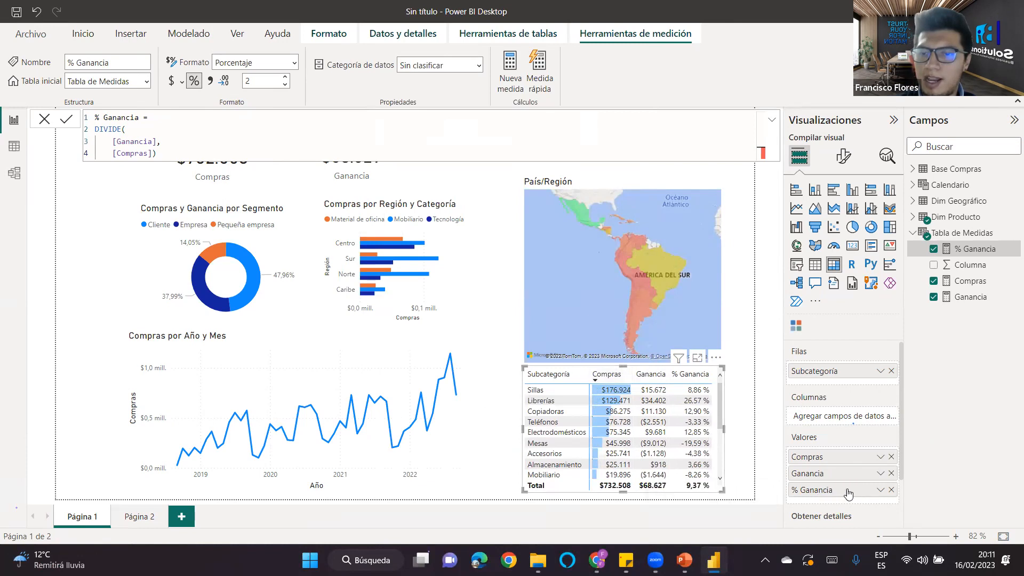
Apply conditional icons to % Ganancia using the red, yellow and green arrow set with a yellow dash for the middle rule, then deselect the matrix.
{"action": "left_click", "coordinate": [880, 490]}
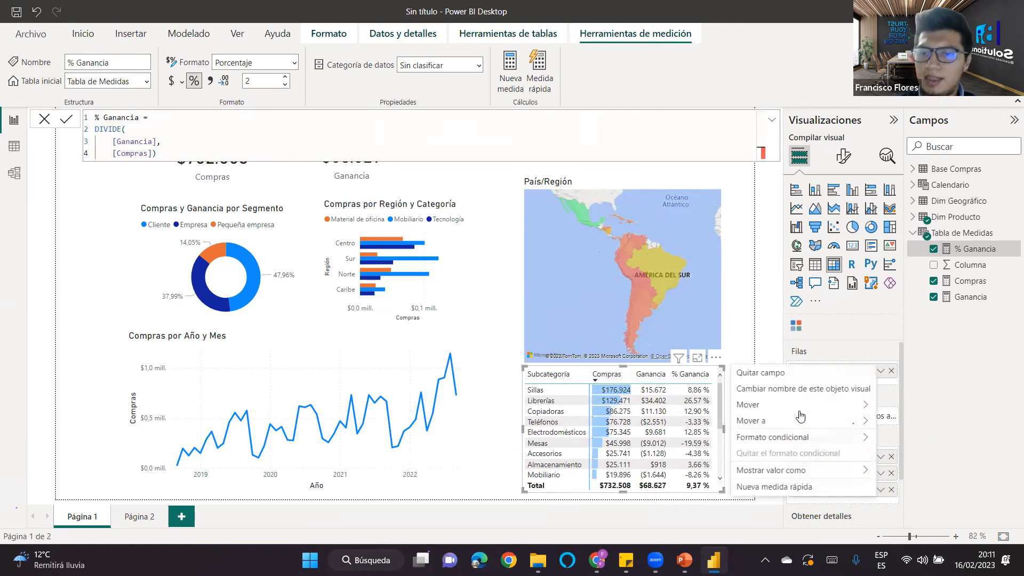
{"action": "mouse_move", "coordinate": [794, 444]}
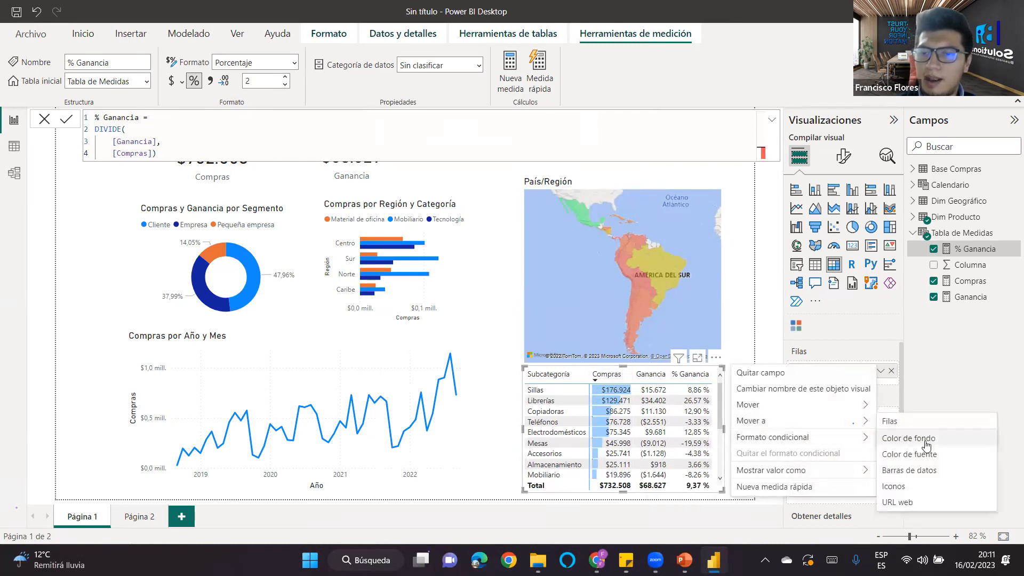
{"action": "left_click", "coordinate": [896, 487]}
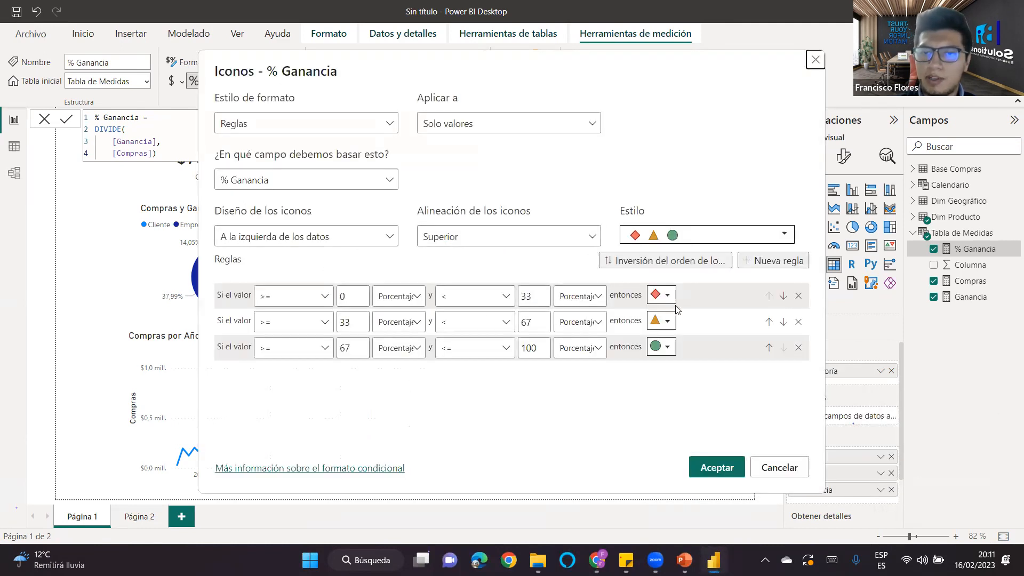
{"action": "left_click", "coordinate": [685, 236]}
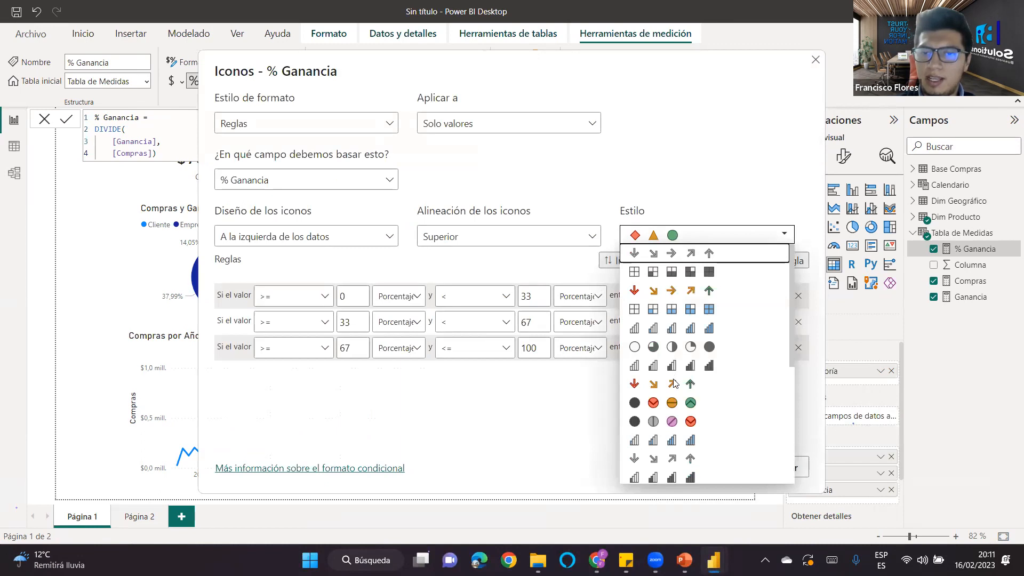
{"action": "scroll", "coordinate": [677, 376], "scroll_direction": "down", "scroll_amount": 3}
{"action": "left_click", "coordinate": [665, 299]}
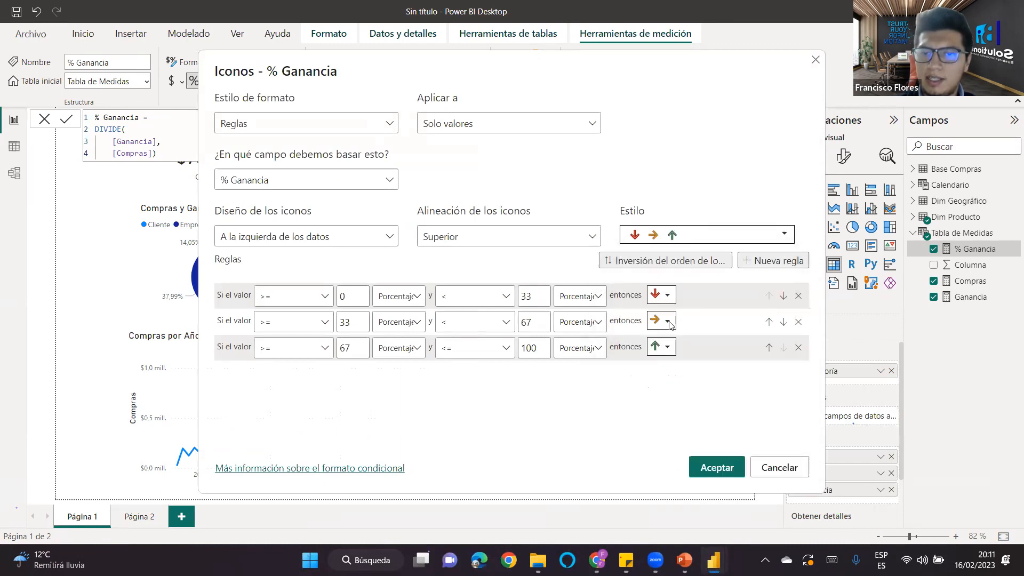
{"action": "left_click", "coordinate": [668, 321]}
{"action": "left_click", "coordinate": [611, 419]}
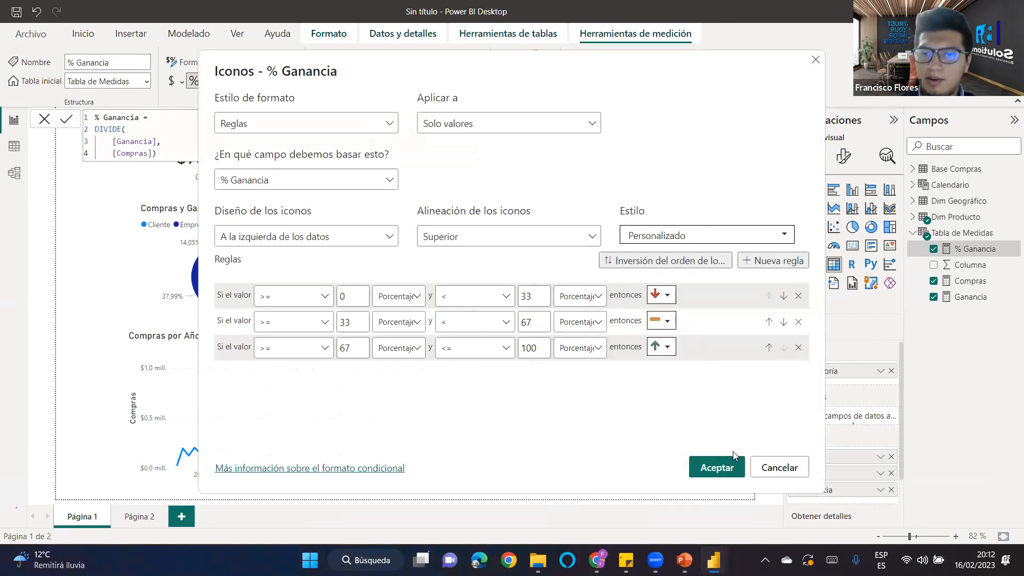
{"action": "left_click", "coordinate": [721, 466]}
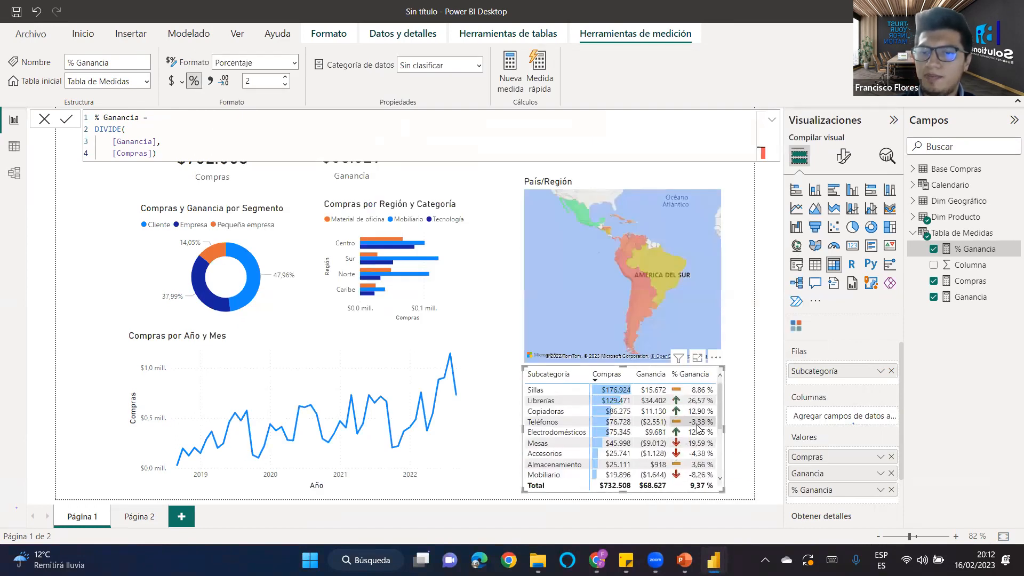
{"action": "left_click", "coordinate": [737, 383]}
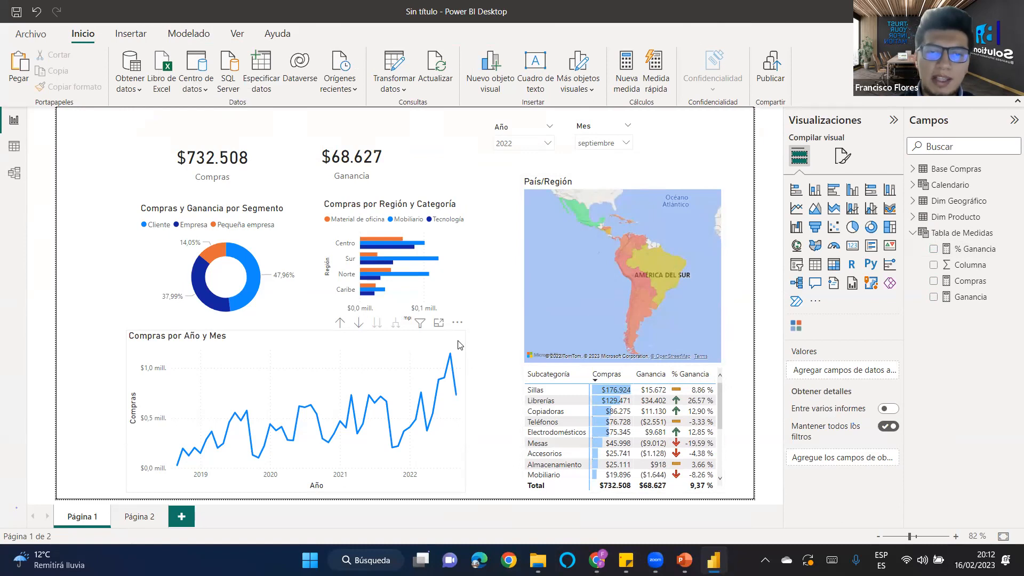
Turn on the forecast for the Compras por Año y Mes line chart, review its forecast options, and deselect the chart.
{"action": "left_click", "coordinate": [426, 346]}
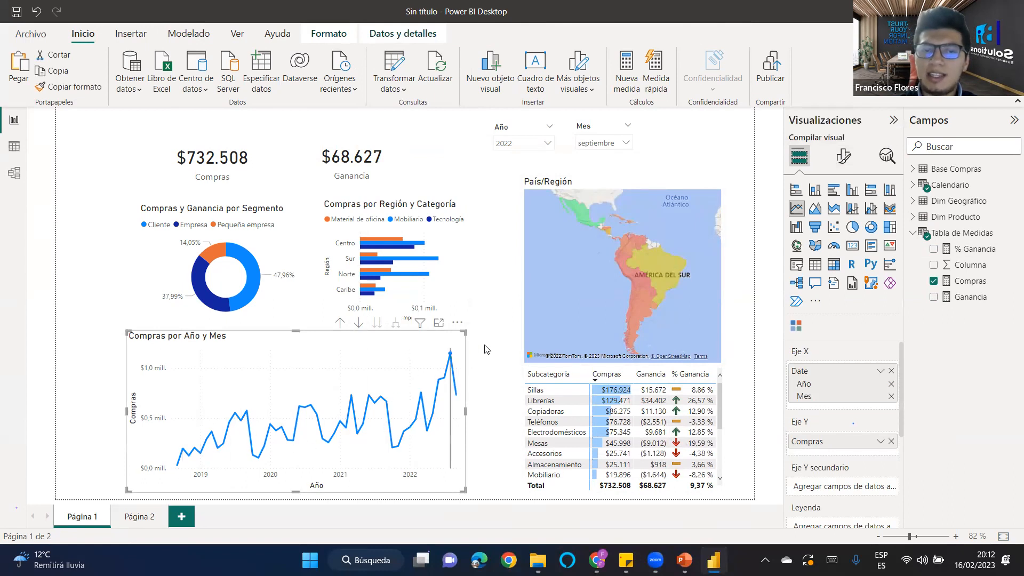
{"action": "left_click", "coordinate": [844, 160]}
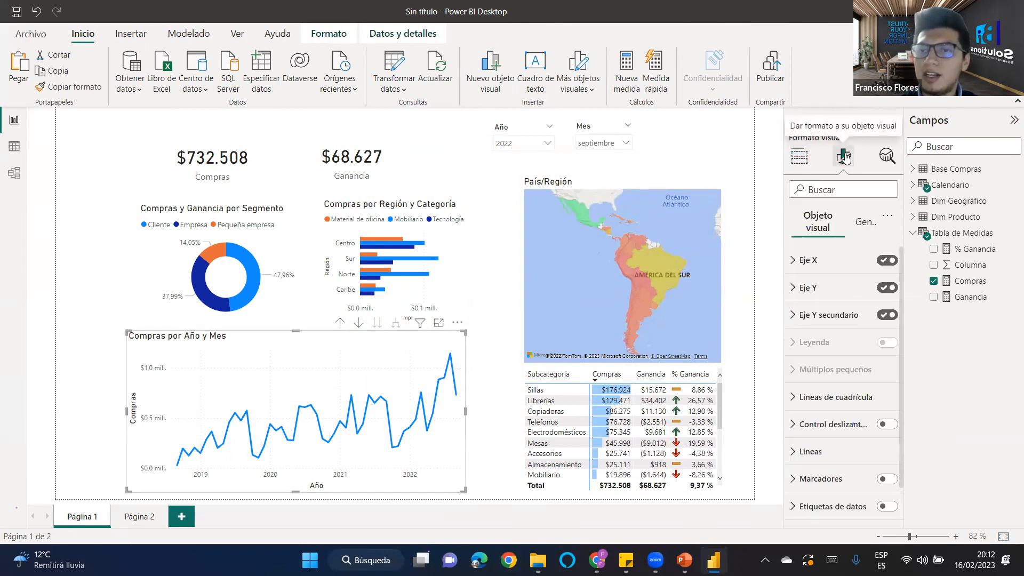
{"action": "scroll", "coordinate": [874, 441], "scroll_direction": "down", "scroll_amount": 1}
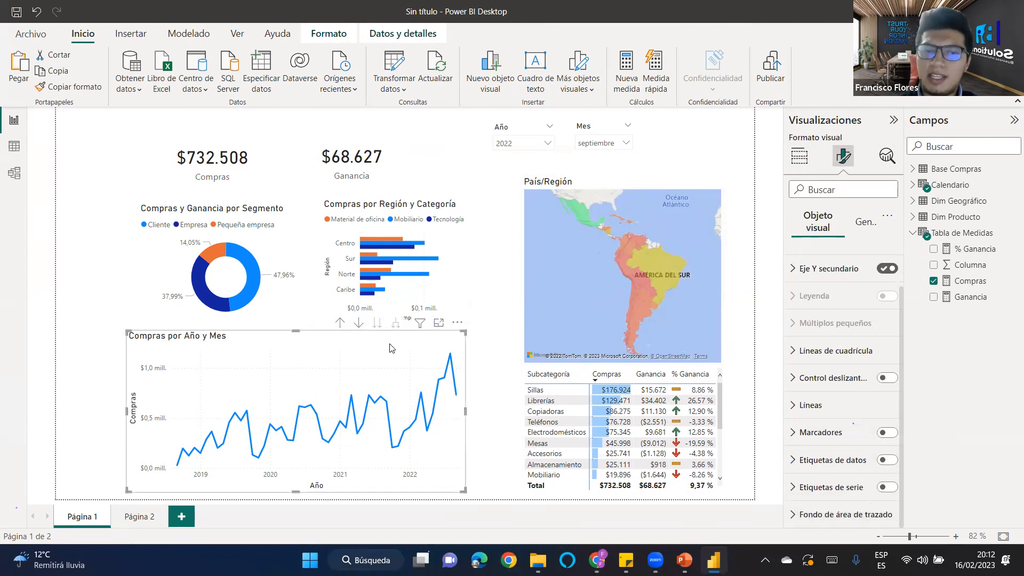
{"action": "left_click", "coordinate": [887, 156]}
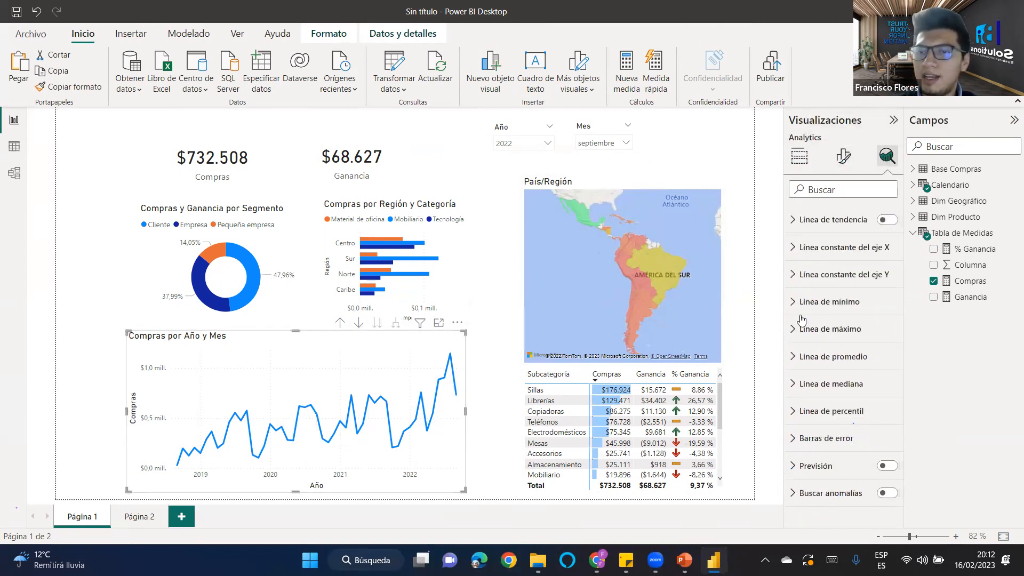
{"action": "left_click", "coordinate": [887, 466]}
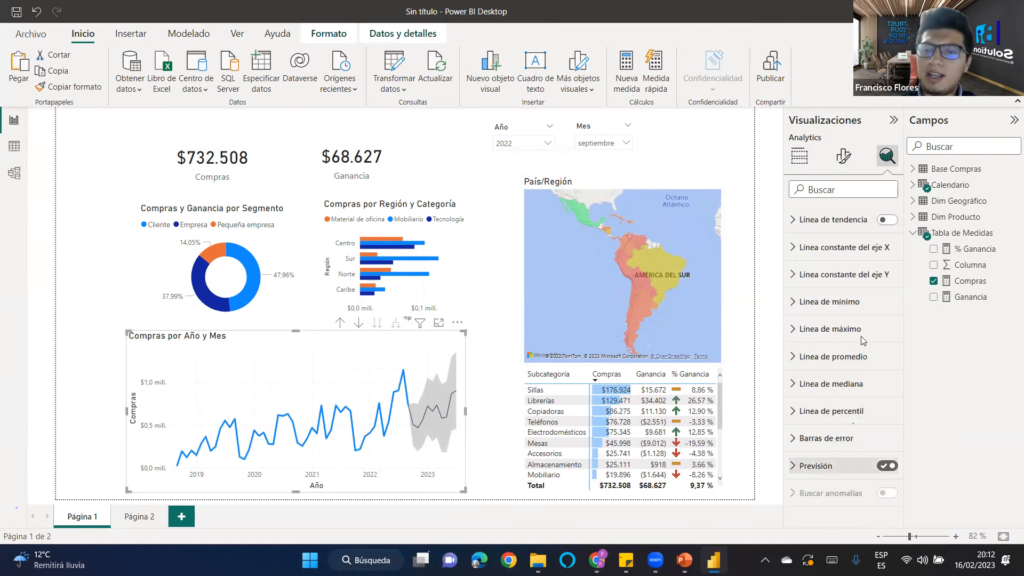
{"action": "left_click", "coordinate": [816, 465]}
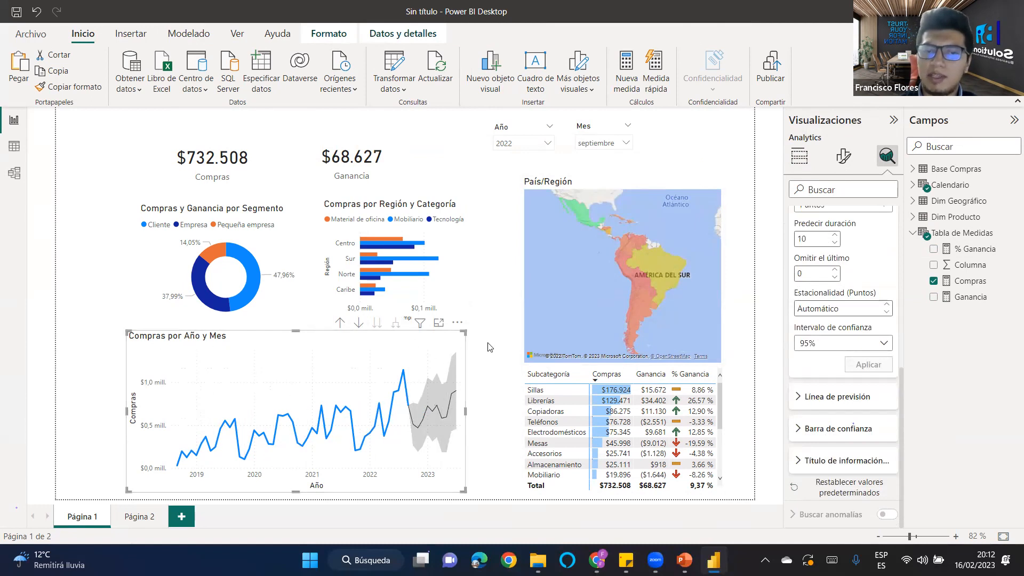
{"action": "scroll", "coordinate": [821, 293], "scroll_direction": "up", "scroll_amount": 2}
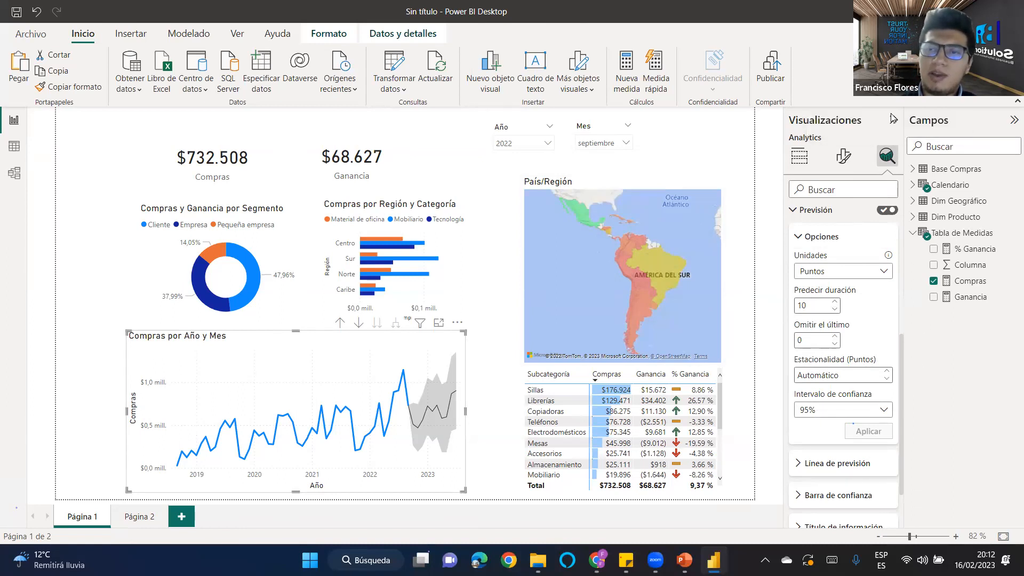
{"action": "left_click", "coordinate": [789, 293]}
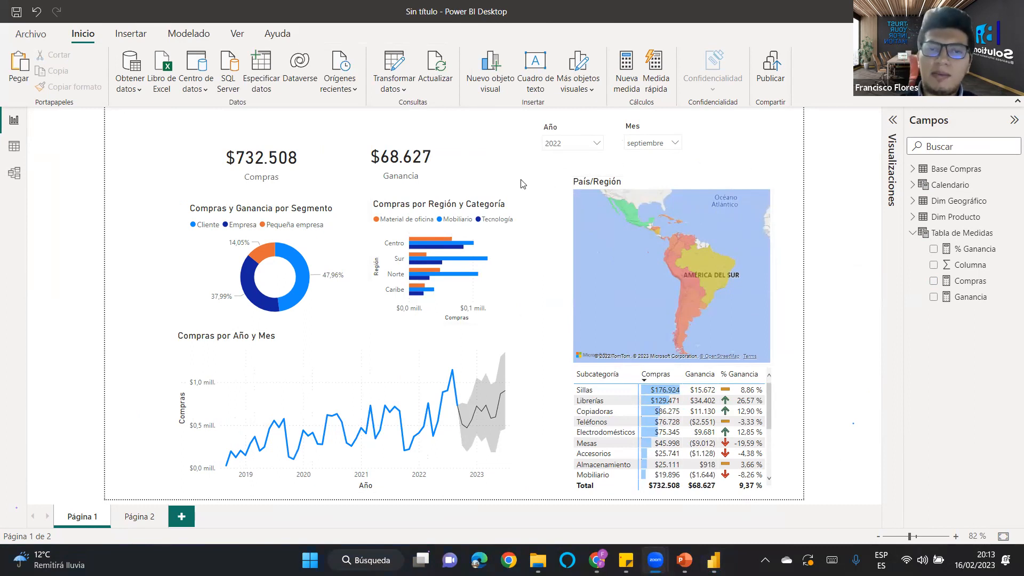
Nudge the País/Región map slightly up and to the left, leaving a small gap above the subcategory matrix.
{"action": "mouse_move", "coordinate": [578, 182]}
{"action": "left_mouse_down"}
{"action": "mouse_move", "coordinate": [563, 179]}
{"action": "mouse_move", "coordinate": [573, 176]}
{"action": "left_mouse_up"}
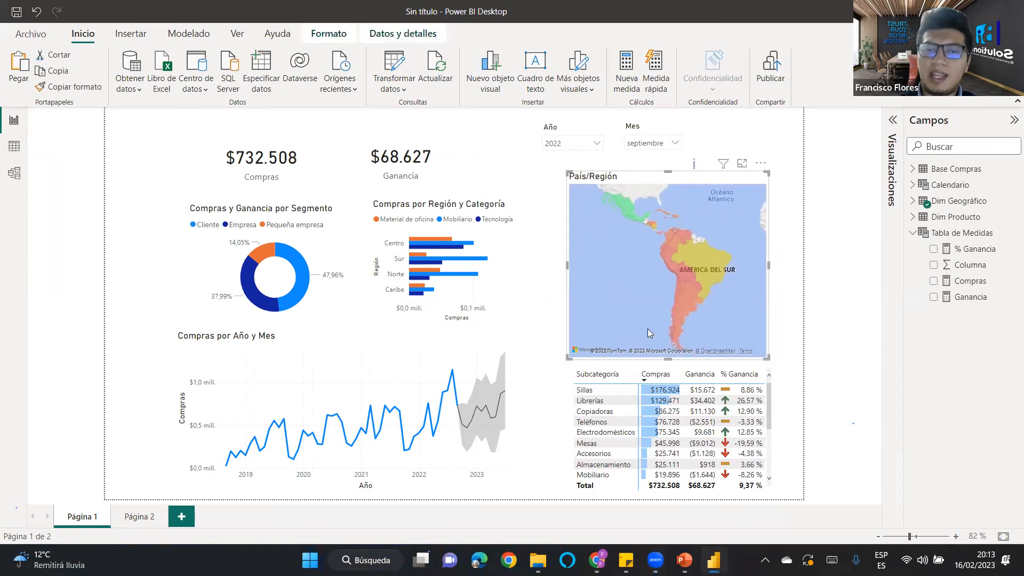
{"action": "left_click", "coordinate": [768, 395]}
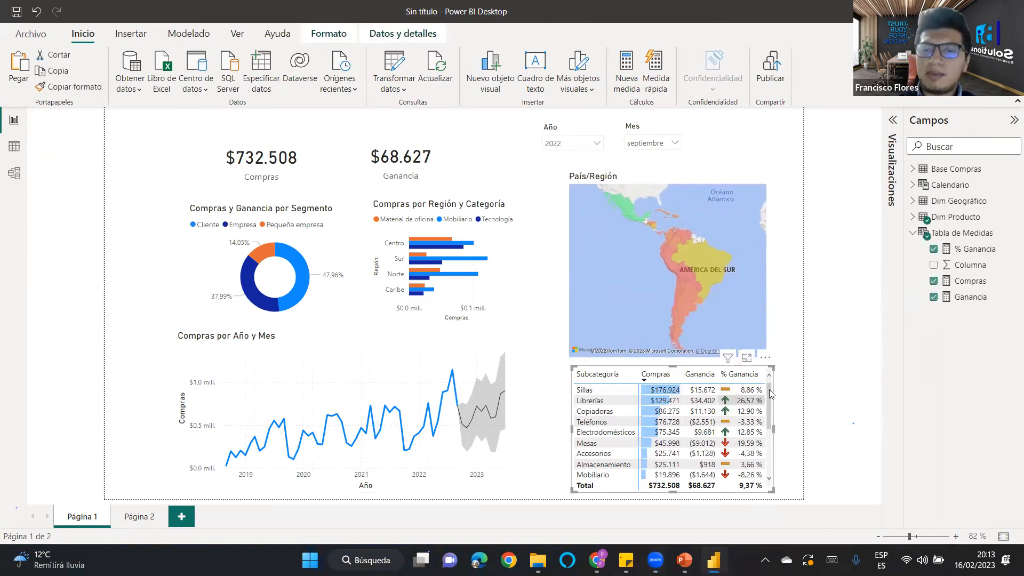
{"action": "left_click", "coordinate": [789, 342]}
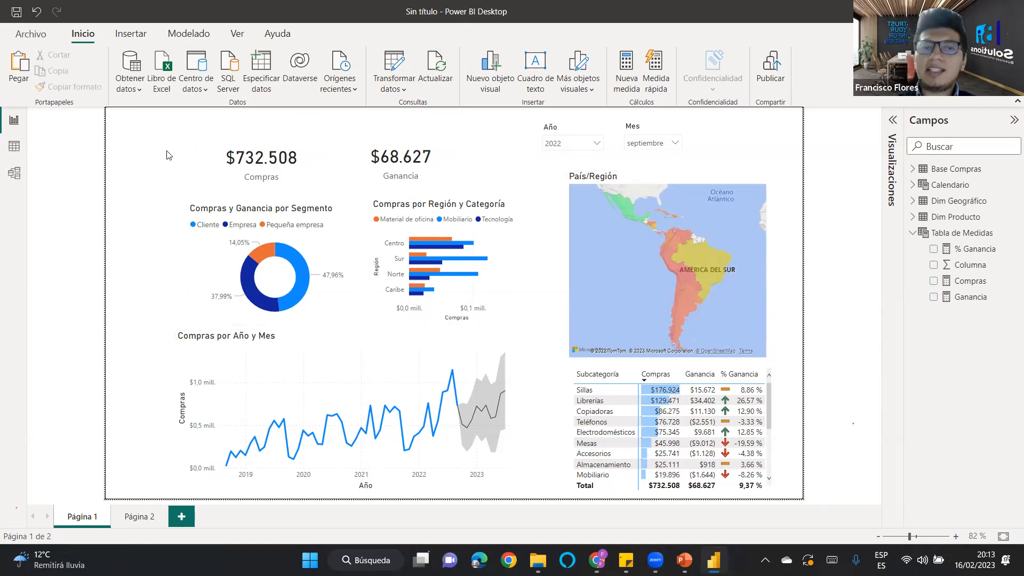
Shrink the Compras and Ganancia cards slightly and reposition them side by side above the two upper charts.
{"action": "left_click", "coordinate": [269, 152]}
{"action": "left_click_drag", "start_coordinate": [196, 127], "coordinate": [224, 151]}
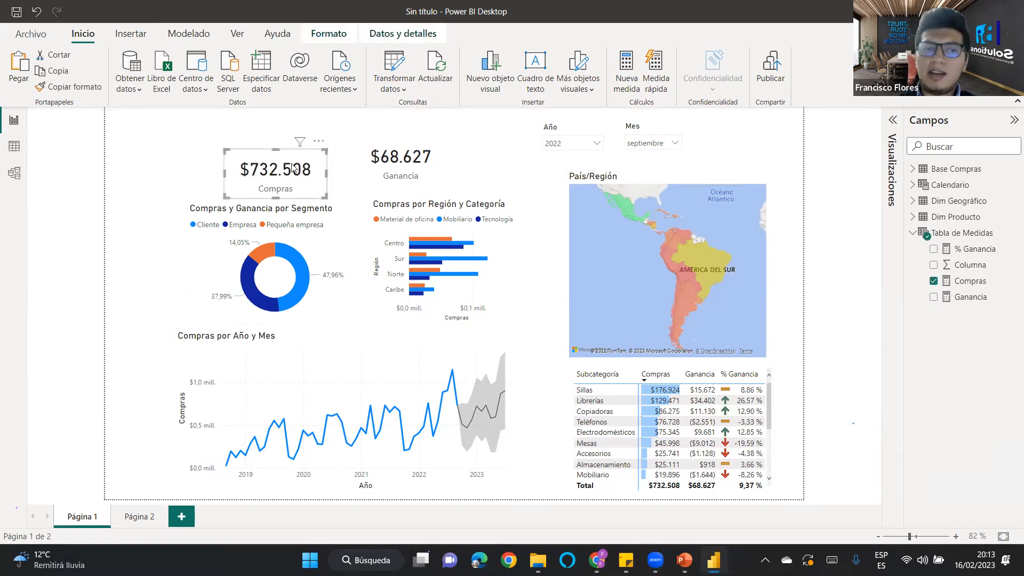
{"action": "left_click_drag", "start_coordinate": [299, 169], "coordinate": [293, 156]}
{"action": "left_click", "coordinate": [349, 140]}
{"action": "left_click_drag", "start_coordinate": [336, 128], "coordinate": [365, 148]}
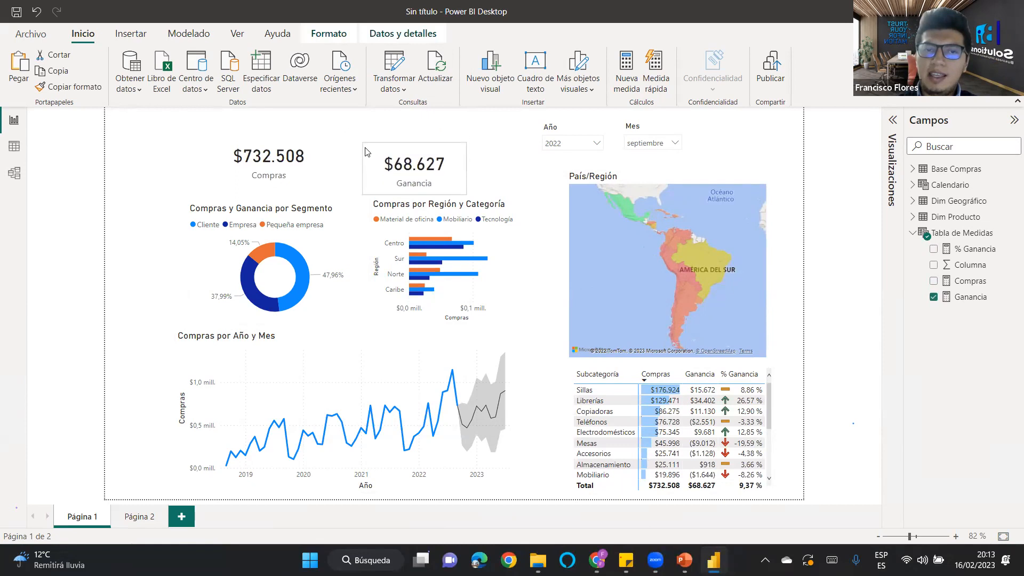
{"action": "left_click_drag", "start_coordinate": [416, 172], "coordinate": [394, 166]}
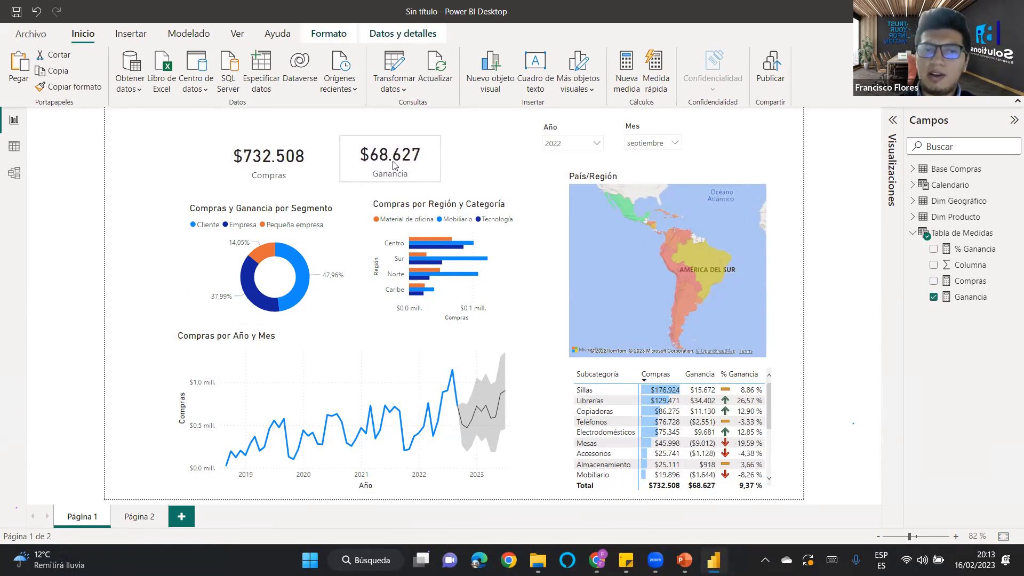
{"action": "left_click", "coordinate": [451, 162]}
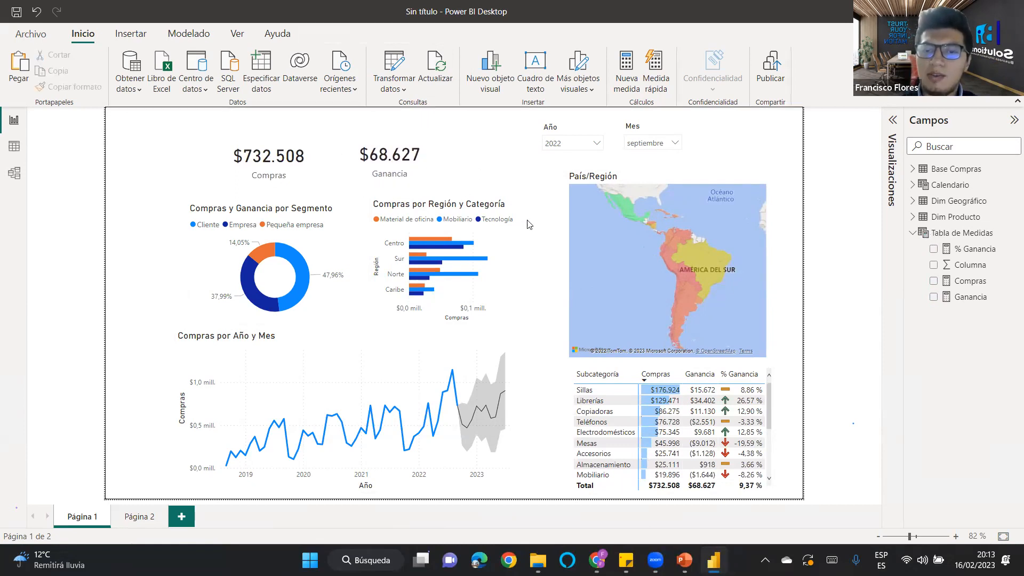
Switch to PowerPoint to examine the header boxes and chart panels of the background template on slide 3, and return to Power BI.
{"action": "left_click", "coordinate": [683, 559]}
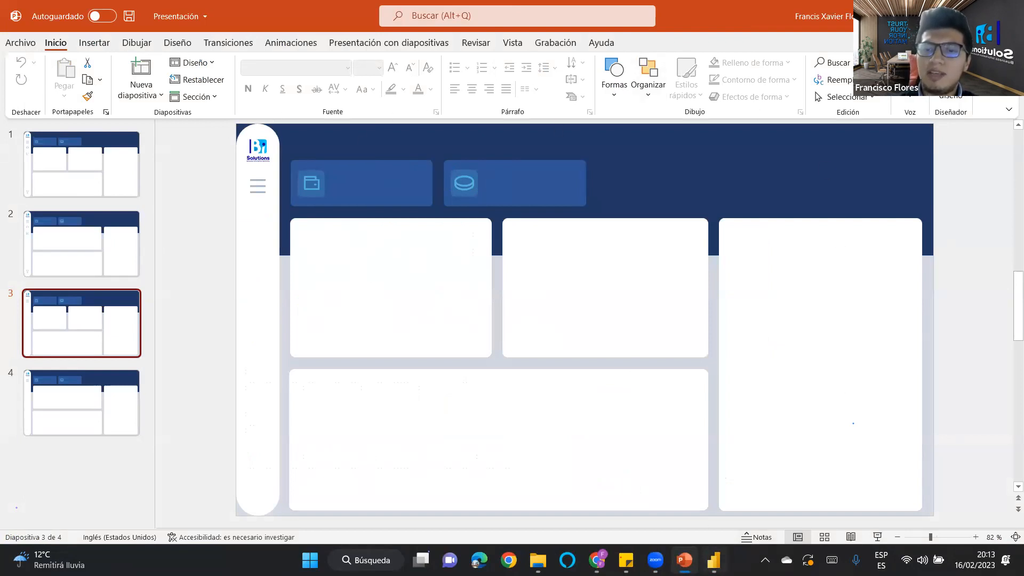
{"action": "left_click", "coordinate": [713, 560]}
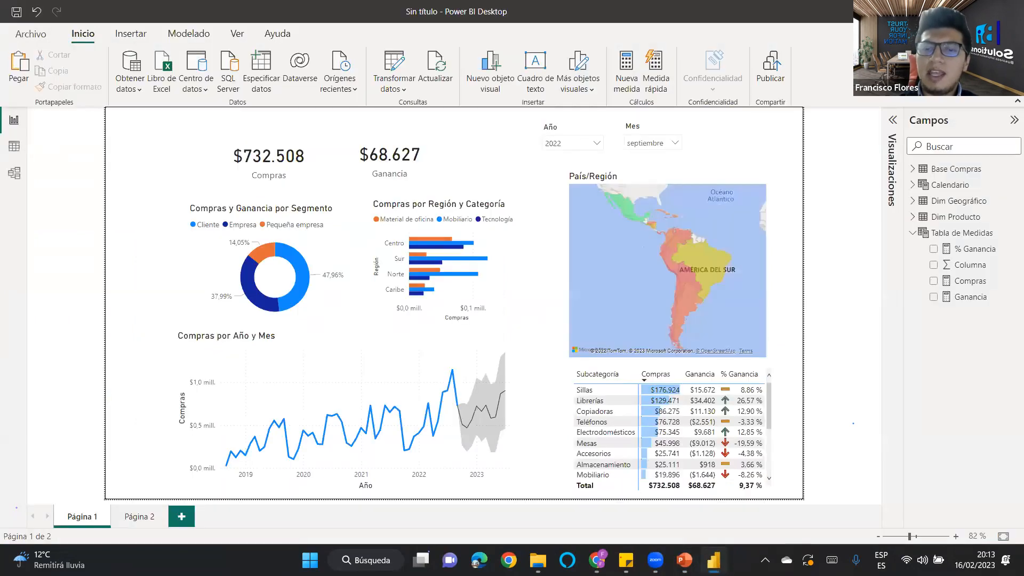
{"action": "left_click", "coordinate": [684, 560]}
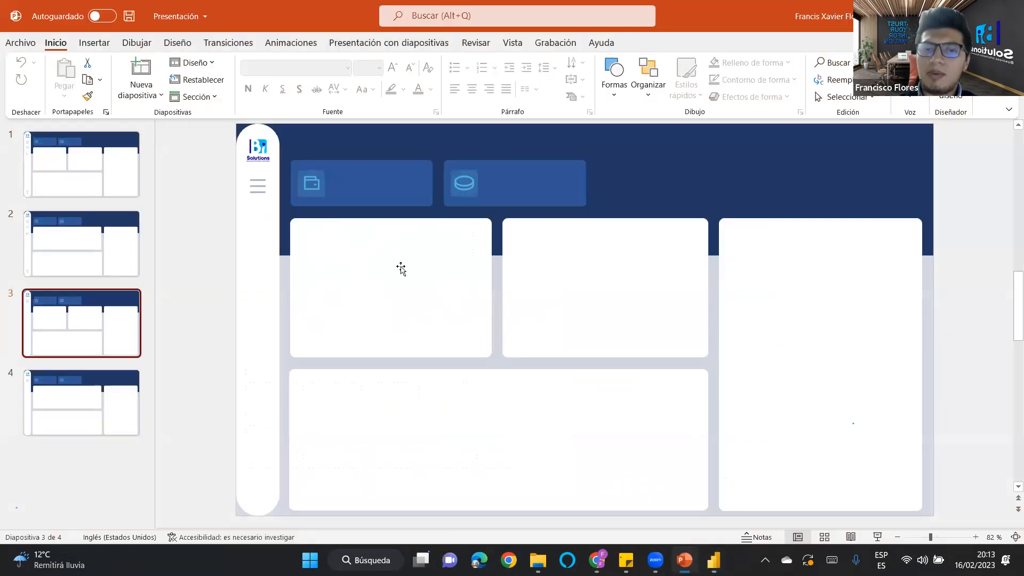
{"action": "left_click", "coordinate": [421, 231]}
{"action": "left_click", "coordinate": [567, 215]}
{"action": "left_click", "coordinate": [661, 183]}
{"action": "left_click", "coordinate": [549, 177]}
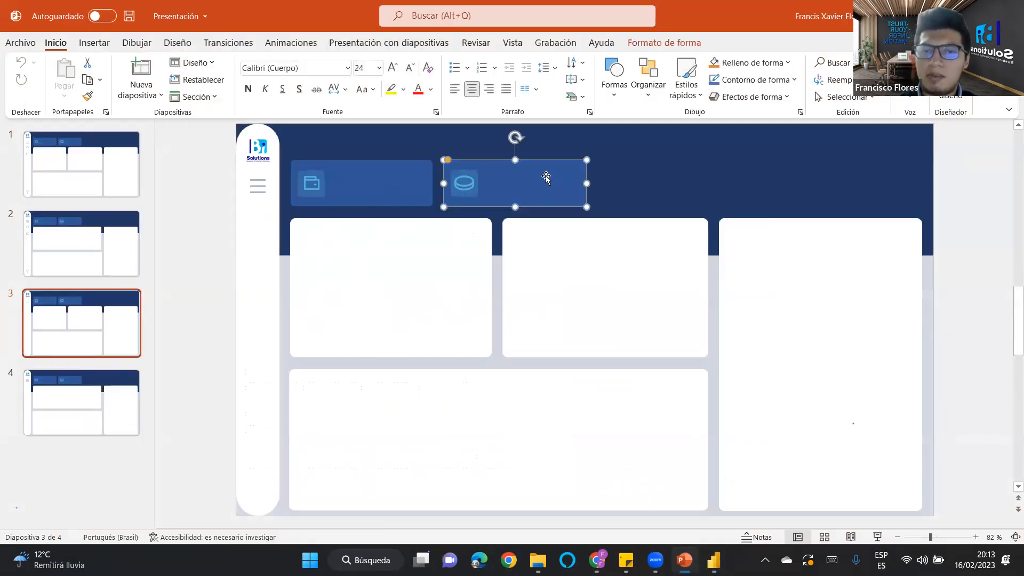
{"action": "left_click", "coordinate": [338, 176]}
{"action": "left_click", "coordinate": [259, 158]}
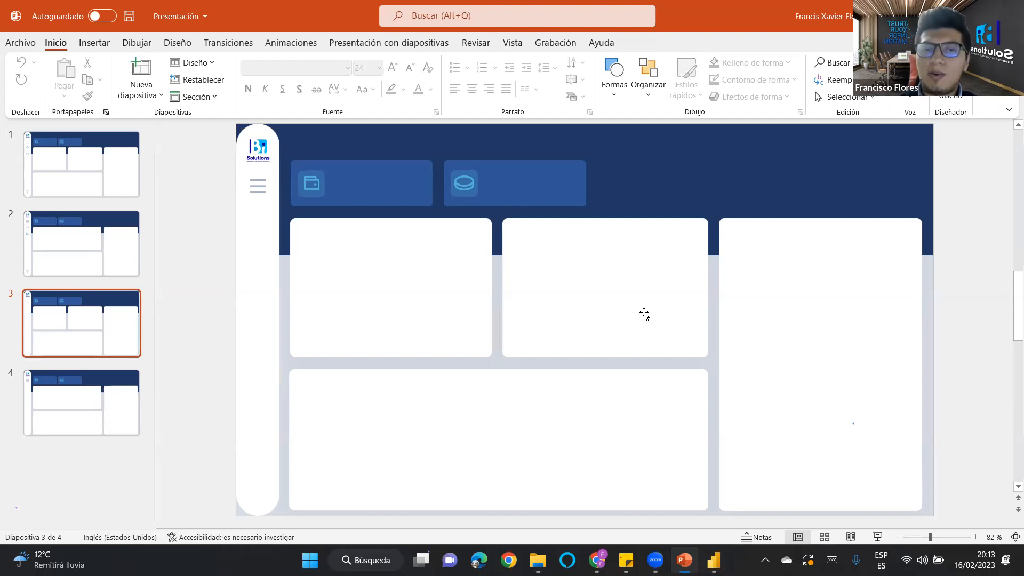
{"action": "left_click", "coordinate": [713, 559]}
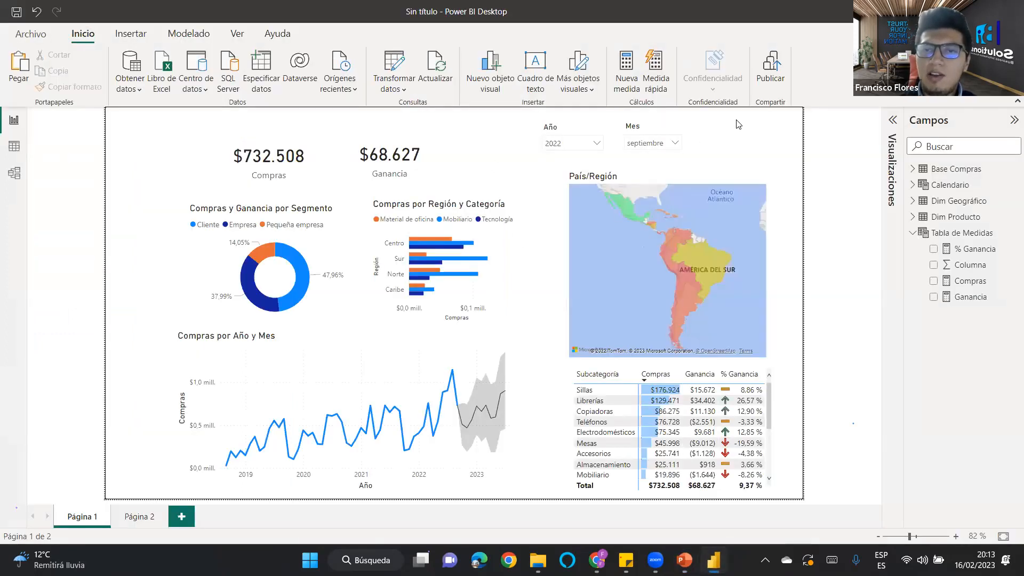
Set the page's canvas background to the Fondo1 image from the Curso Power BI 2023 folder, with 0% transparency.
{"action": "left_click", "coordinate": [898, 123]}
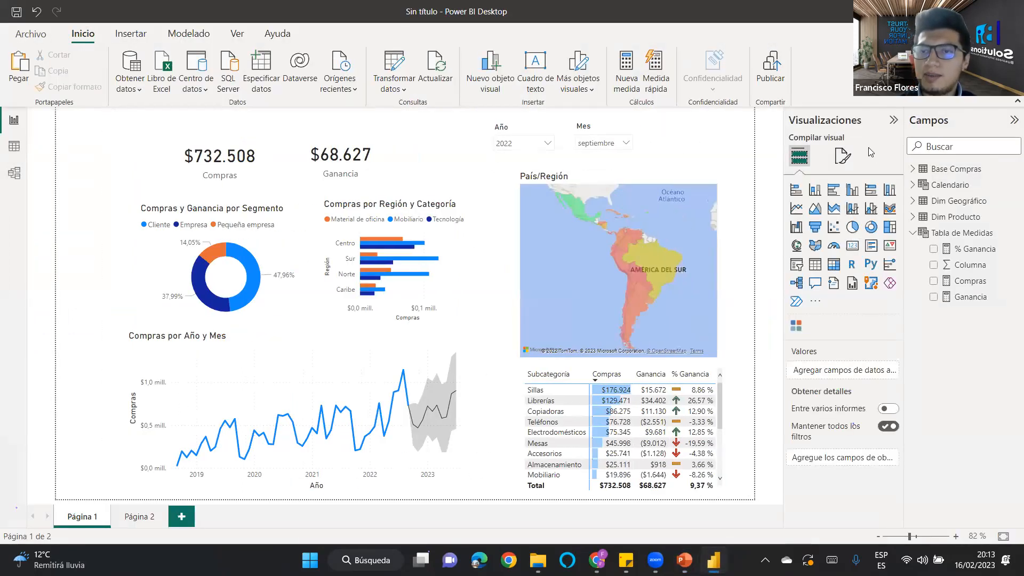
{"action": "left_click", "coordinate": [843, 156]}
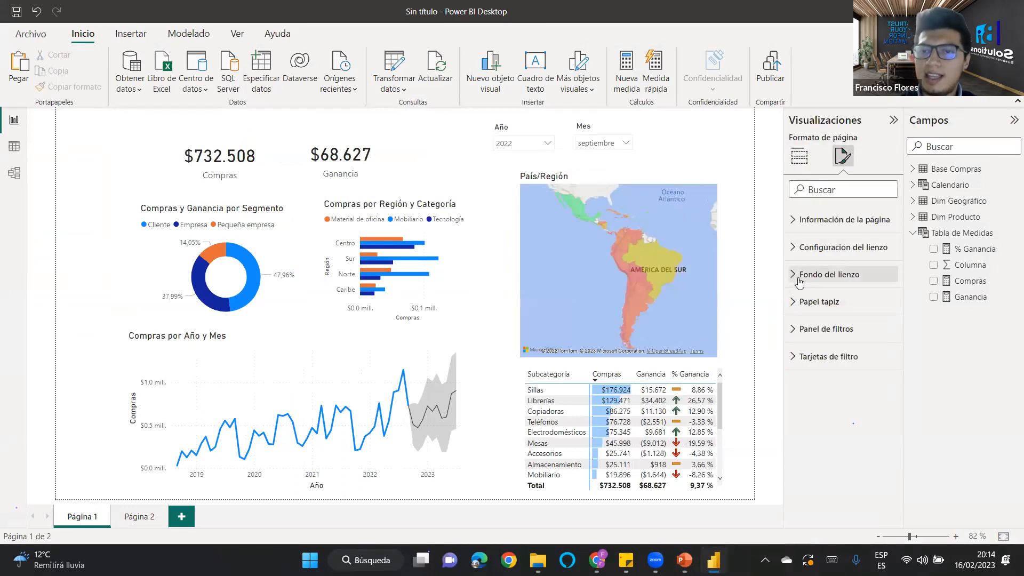
{"action": "left_click", "coordinate": [851, 274]}
{"action": "left_click", "coordinate": [883, 356]}
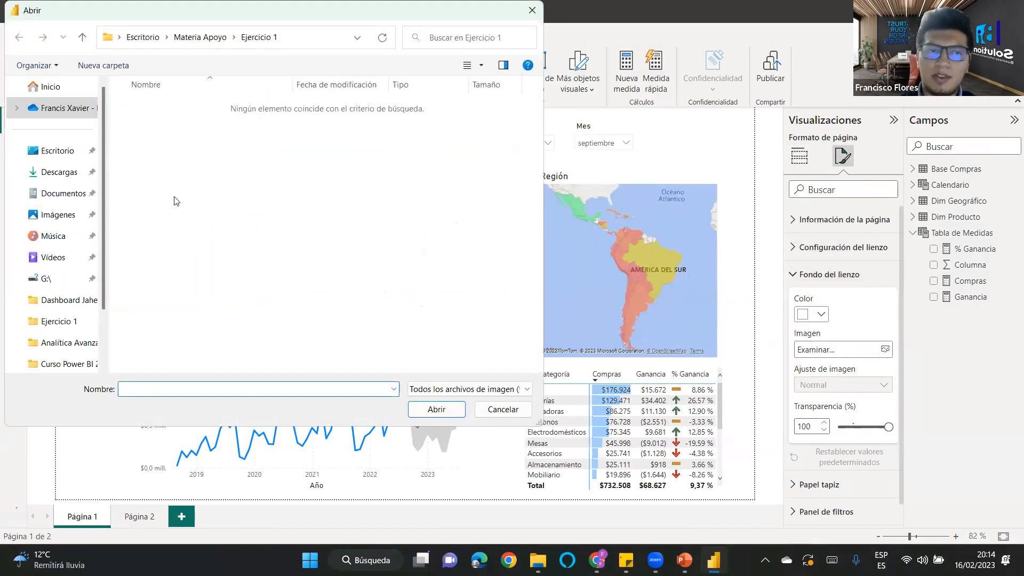
{"action": "left_click", "coordinate": [211, 36]}
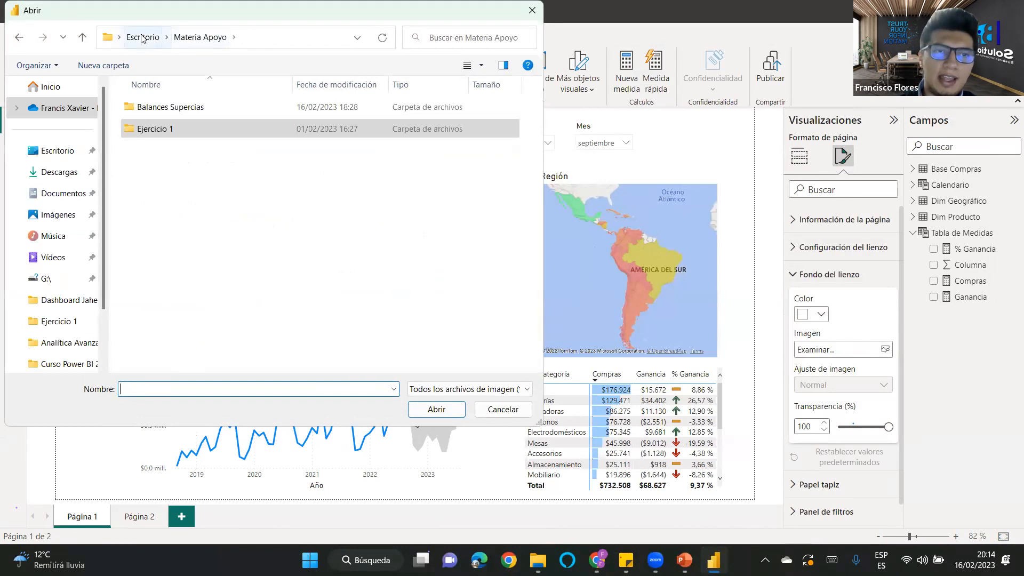
{"action": "left_click", "coordinate": [142, 37]}
{"action": "double_click", "coordinate": [179, 130]}
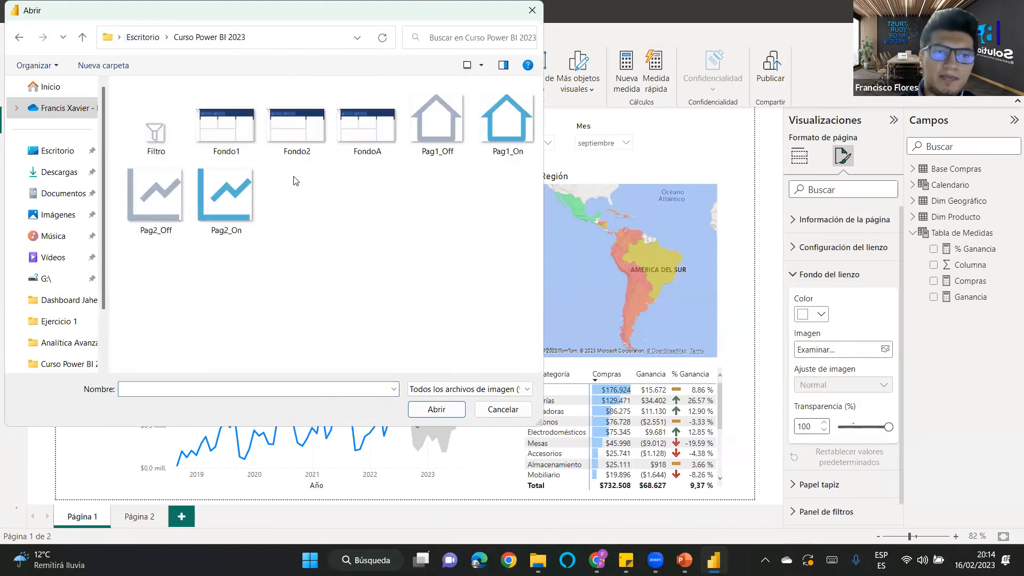
{"action": "left_click", "coordinate": [226, 128]}
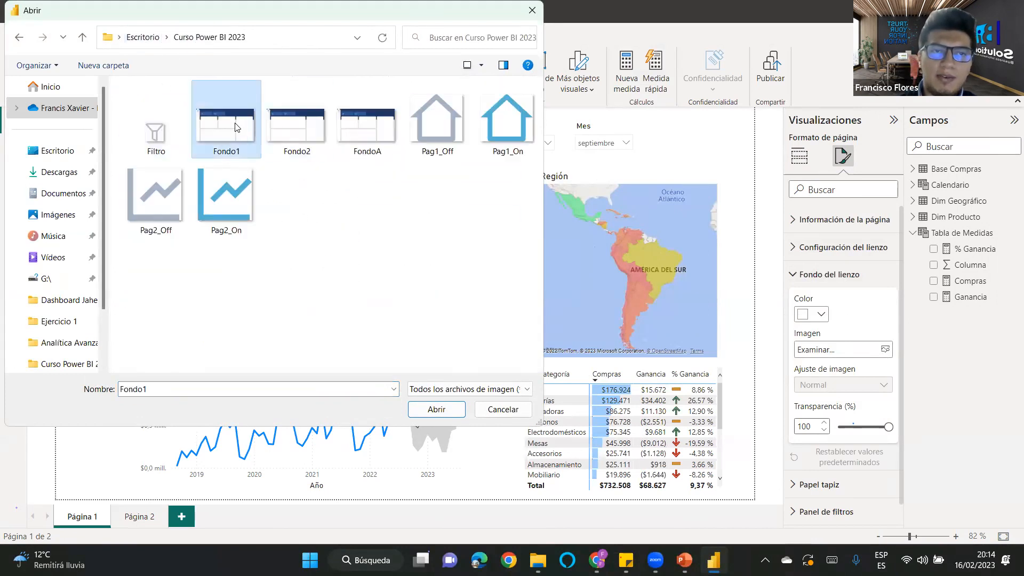
{"action": "left_click", "coordinate": [436, 409]}
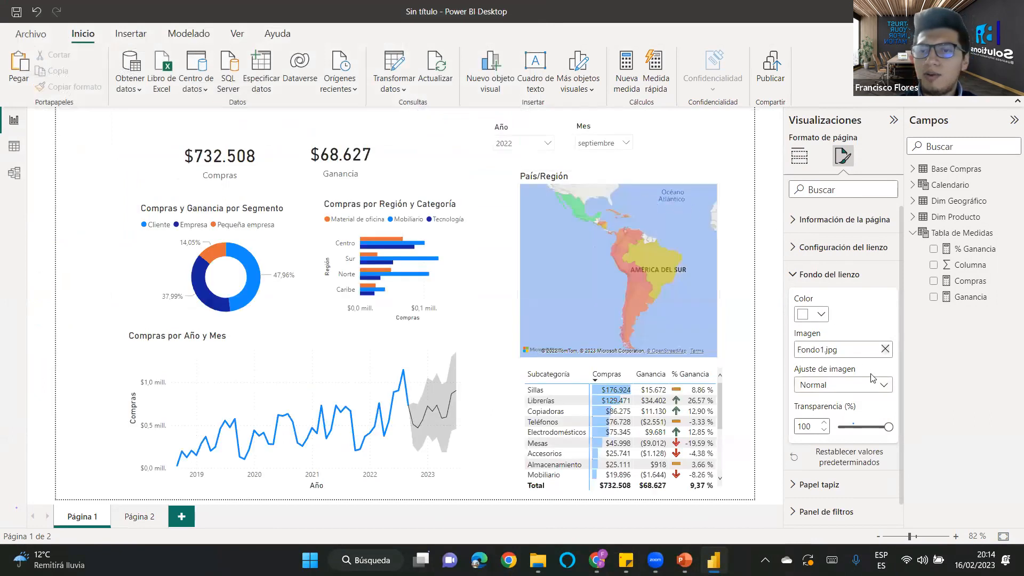
{"action": "left_click_drag", "start_coordinate": [888, 427], "coordinate": [839, 427]}
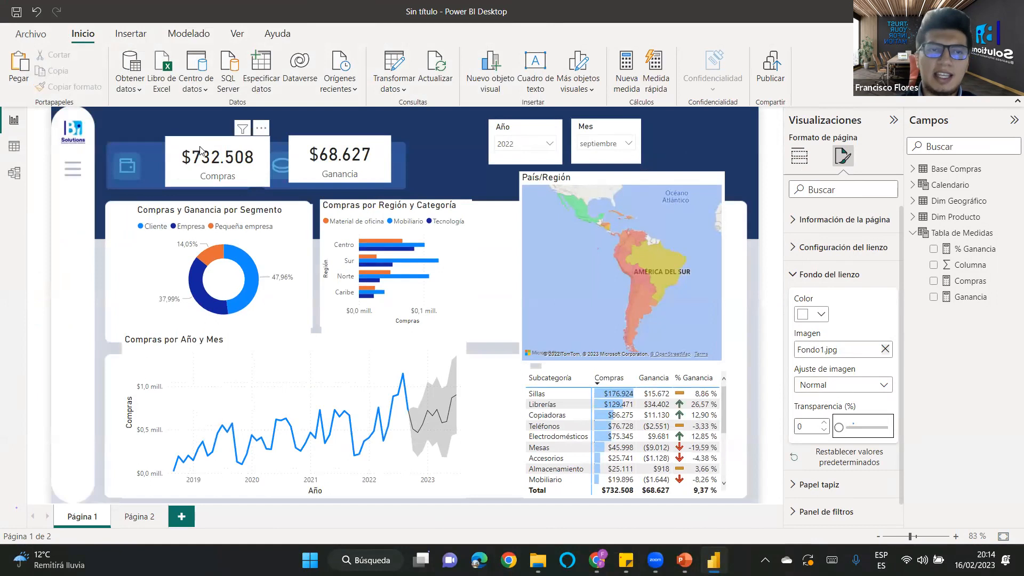
Move the Compras card onto the wallet box of the background image and turn off the card's background.
{"action": "left_click_drag", "start_coordinate": [217, 148], "coordinate": [192, 153]}
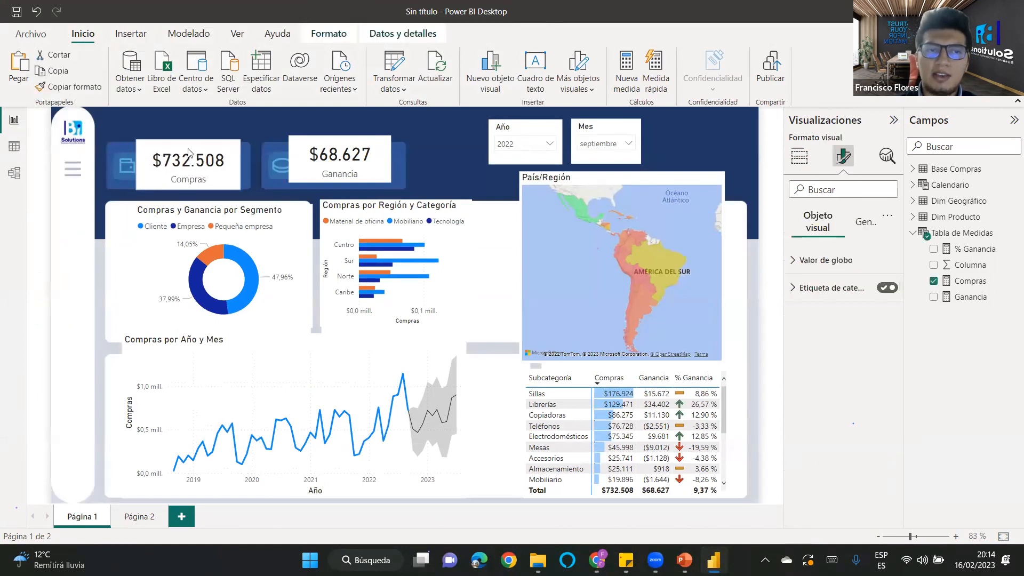
{"action": "left_click", "coordinate": [800, 156]}
{"action": "left_click", "coordinate": [845, 159]}
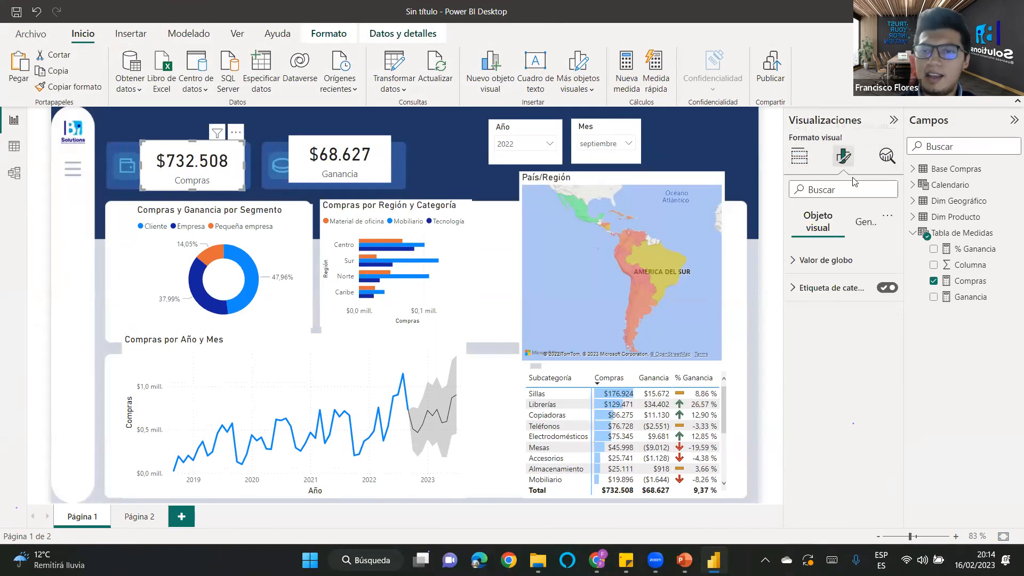
{"action": "left_click", "coordinate": [865, 223]}
{"action": "left_click", "coordinate": [812, 315]}
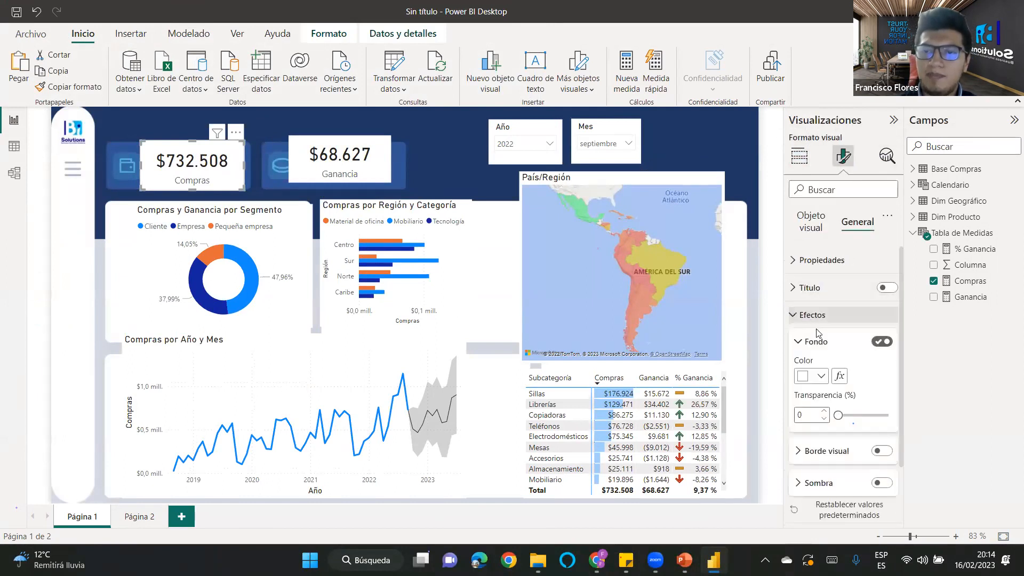
{"action": "left_click", "coordinate": [882, 341]}
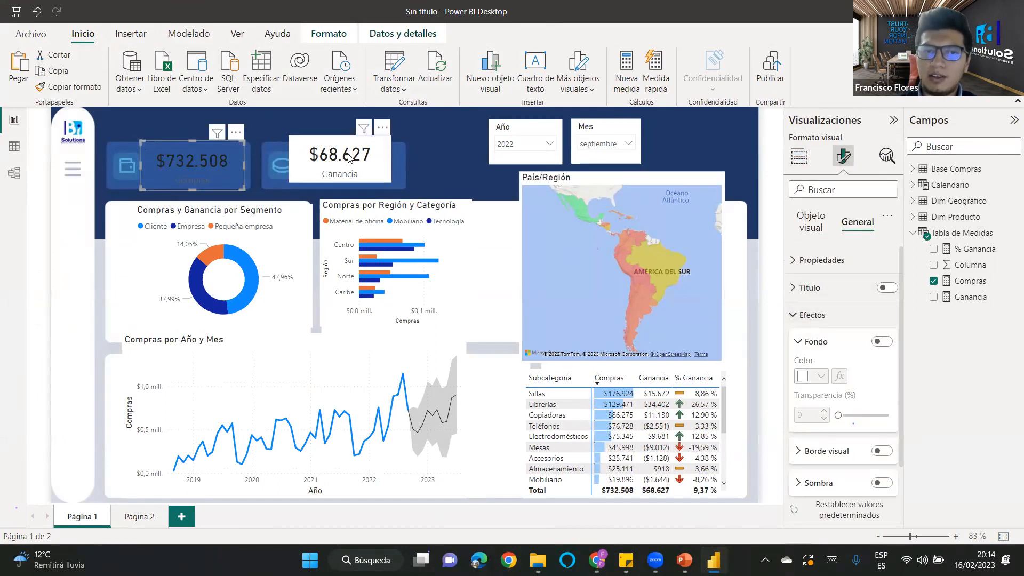
Turn off the background of the Año slicer, the segment donut, the region bar chart, the map and the monthly line chart.
{"action": "left_click", "coordinate": [523, 130]}
{"action": "left_click", "coordinate": [881, 342]}
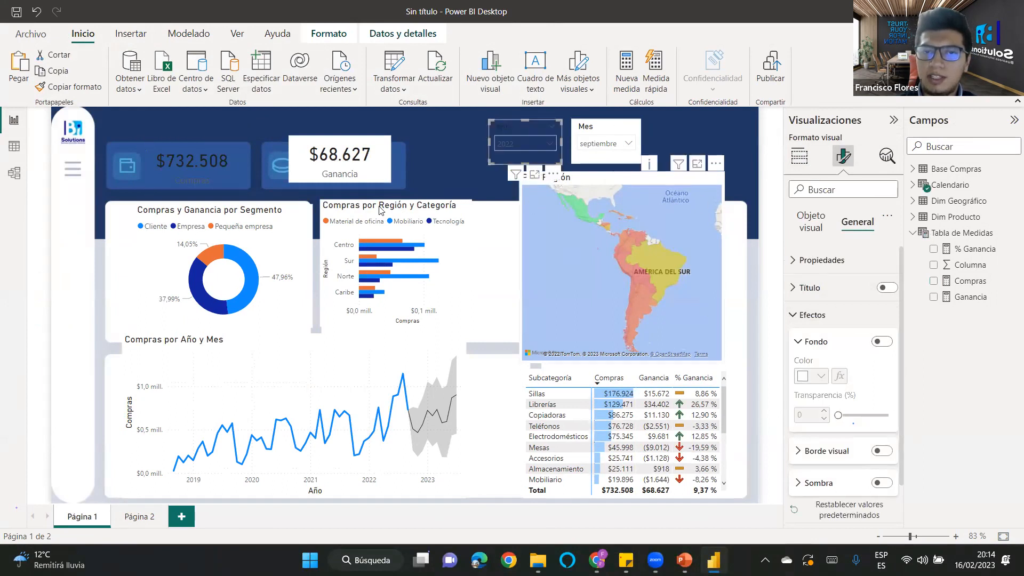
{"action": "left_click", "coordinate": [889, 343]}
{"action": "left_click", "coordinate": [426, 247]}
{"action": "left_click", "coordinate": [882, 341]}
{"action": "left_click", "coordinate": [636, 229]}
{"action": "left_click", "coordinate": [882, 342]}
{"action": "left_click", "coordinate": [881, 343]}
{"action": "left_click", "coordinate": [412, 376]}
{"action": "left_click", "coordinate": [882, 342]}
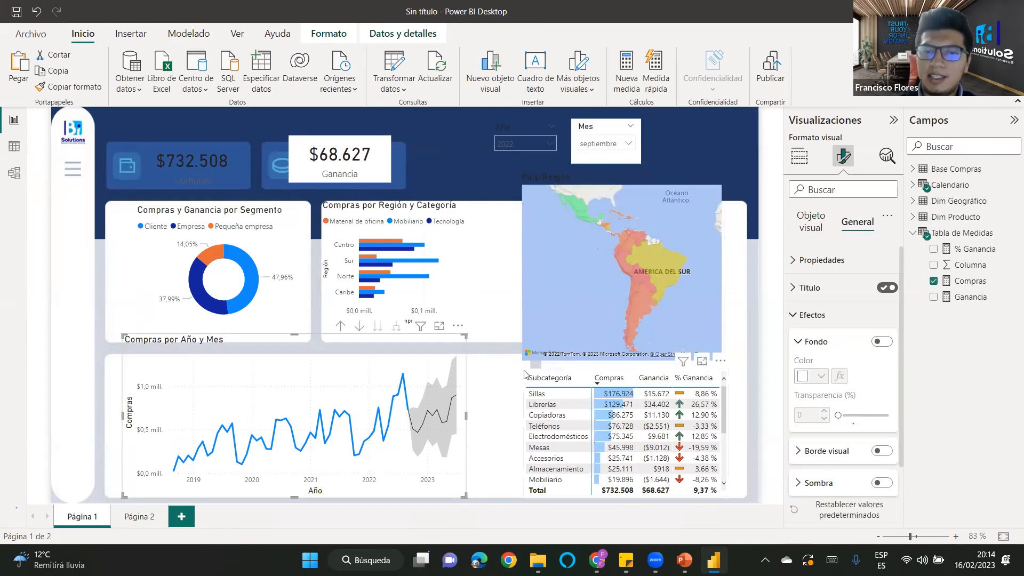
Turn off the background of the subcategory table.
{"action": "left_click", "coordinate": [656, 427]}
{"action": "left_click", "coordinate": [882, 342]}
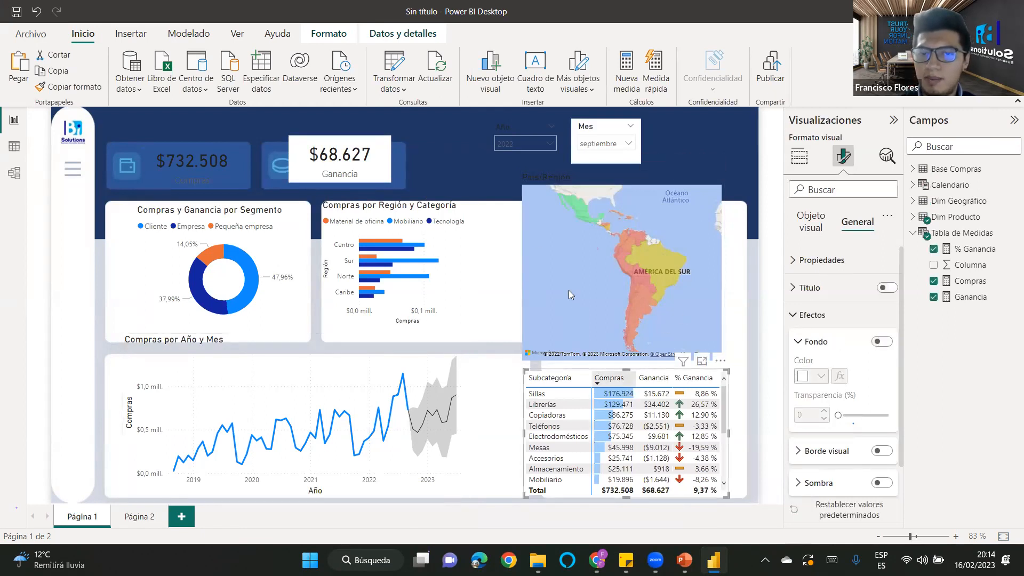
Set the Compras card's callout value colour to white and its category label colour to light grey.
{"action": "left_click", "coordinate": [191, 157]}
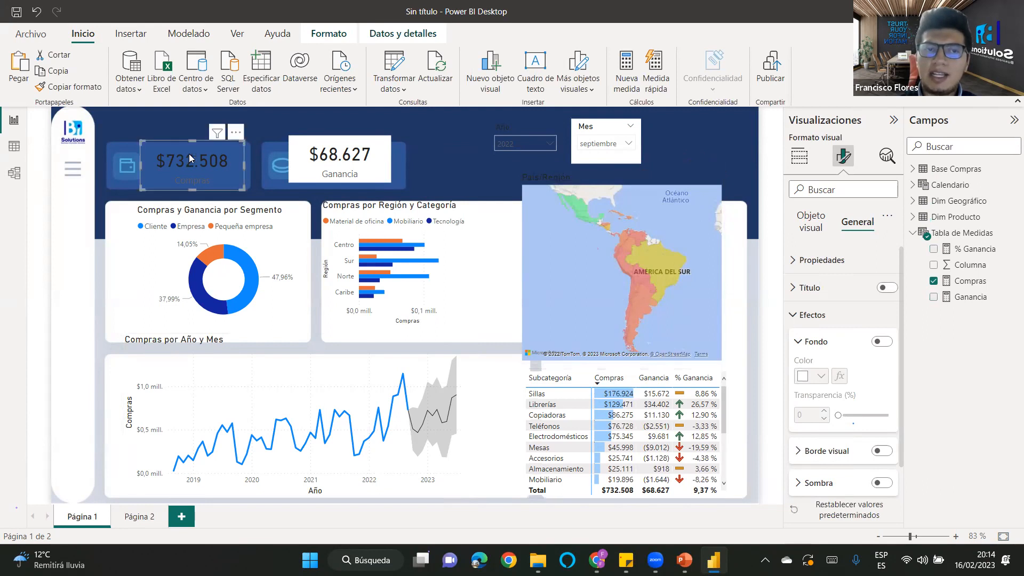
{"action": "left_click", "coordinate": [799, 315]}
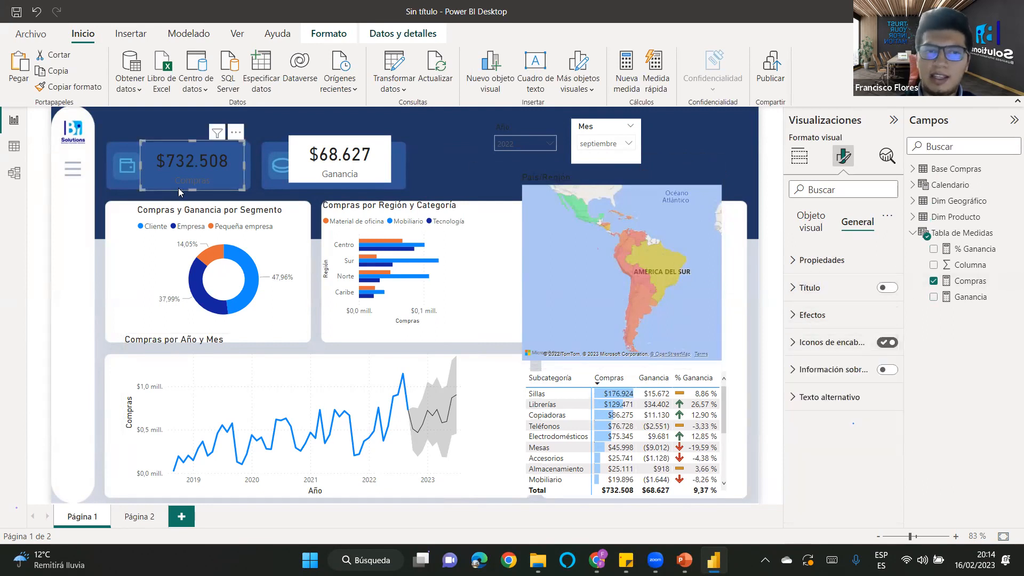
{"action": "left_click", "coordinate": [805, 222]}
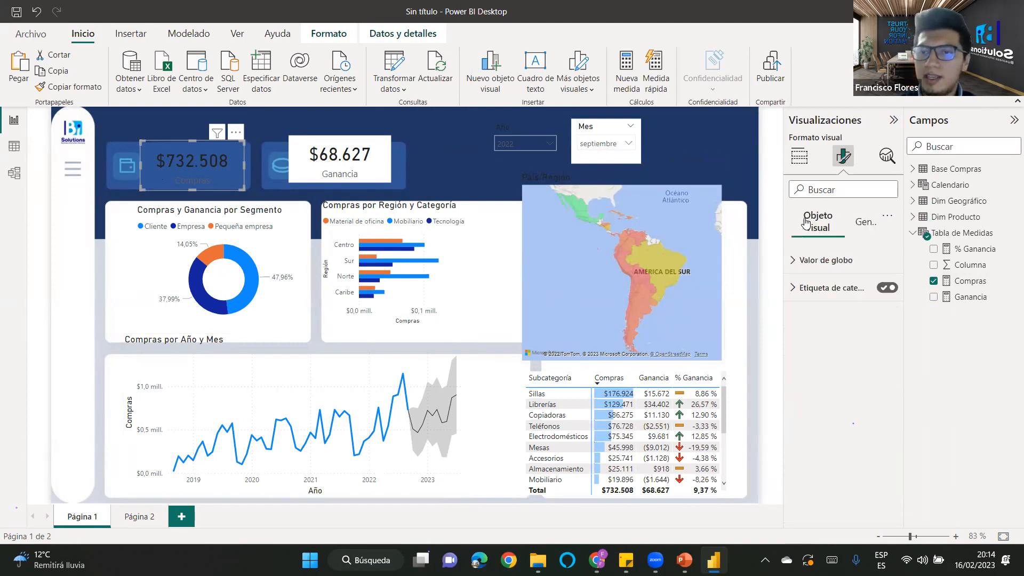
{"action": "left_click", "coordinate": [795, 260]}
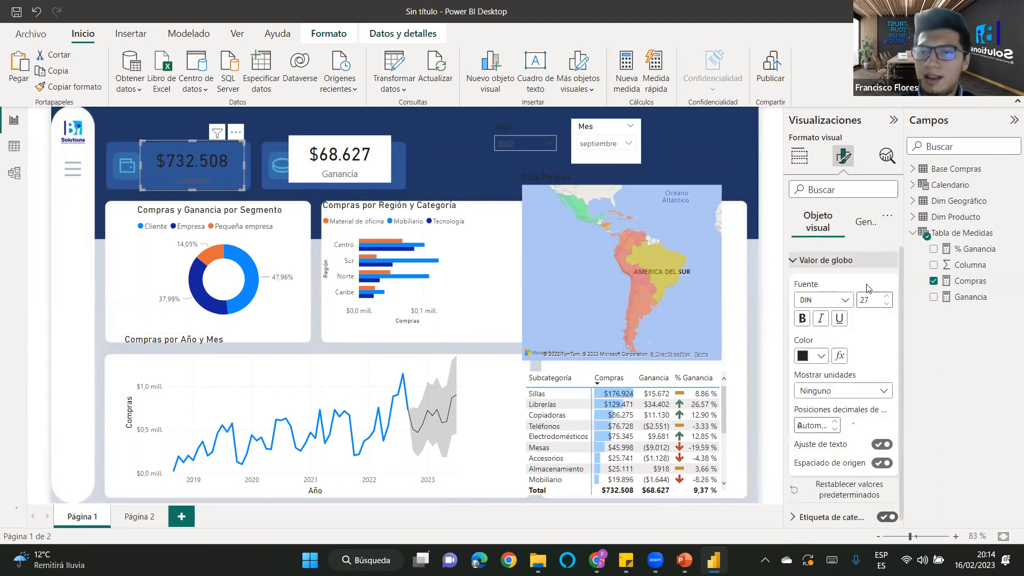
{"action": "left_click", "coordinate": [821, 356]}
{"action": "left_click", "coordinate": [811, 299]}
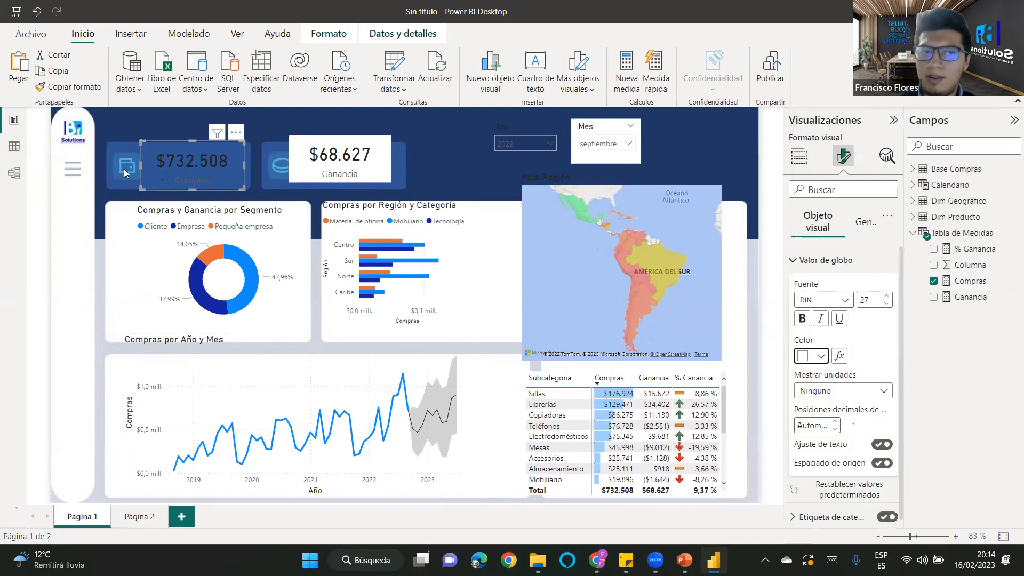
{"action": "left_click", "coordinate": [814, 260]}
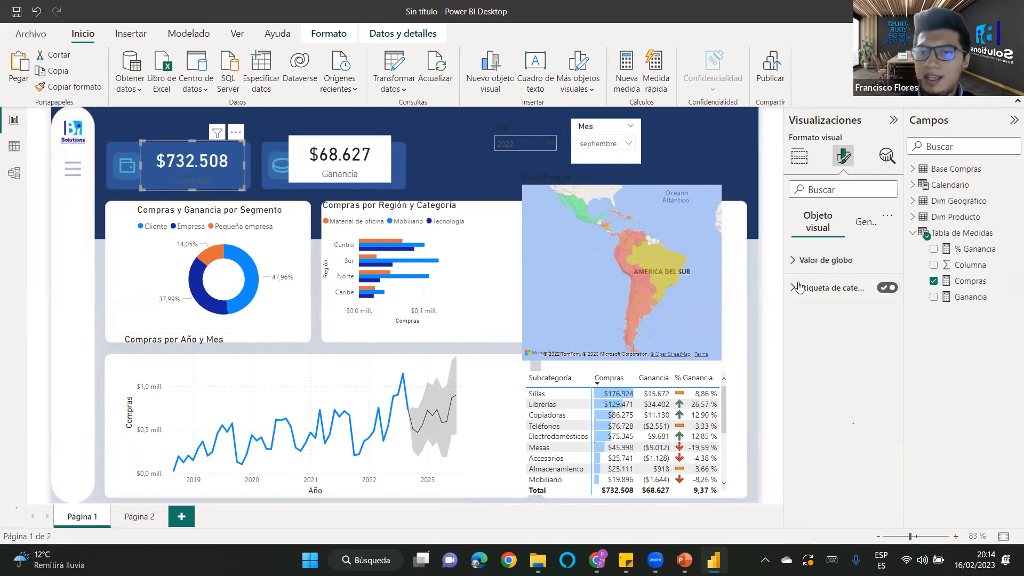
{"action": "left_click", "coordinate": [821, 288]}
{"action": "left_click", "coordinate": [821, 383]}
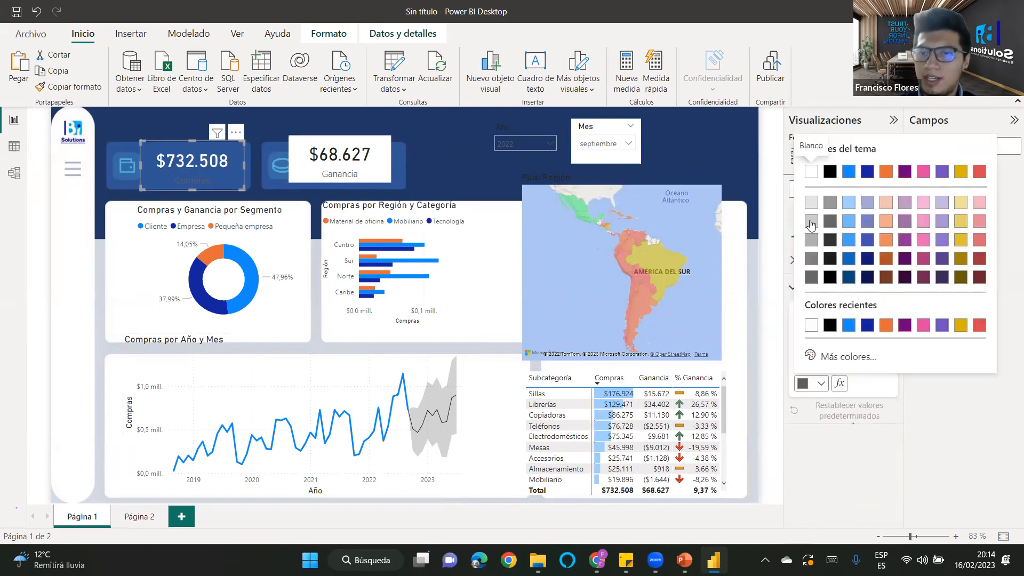
{"action": "left_click", "coordinate": [811, 211]}
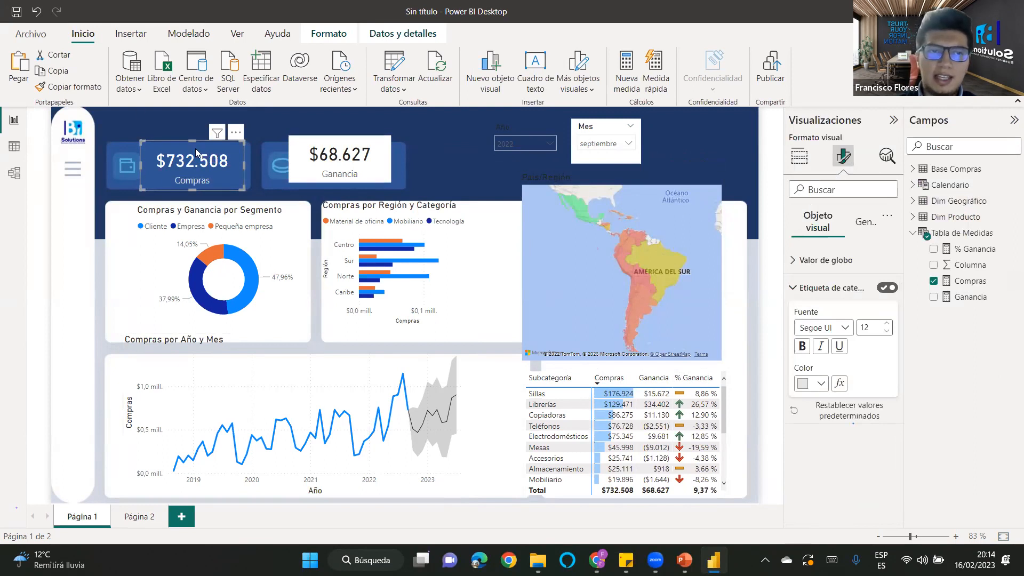
Copy the Compras card's formatting to the Ganancia card and fit that card onto the coin box of the background image.
{"action": "left_click", "coordinate": [62, 85]}
{"action": "left_click", "coordinate": [368, 167]}
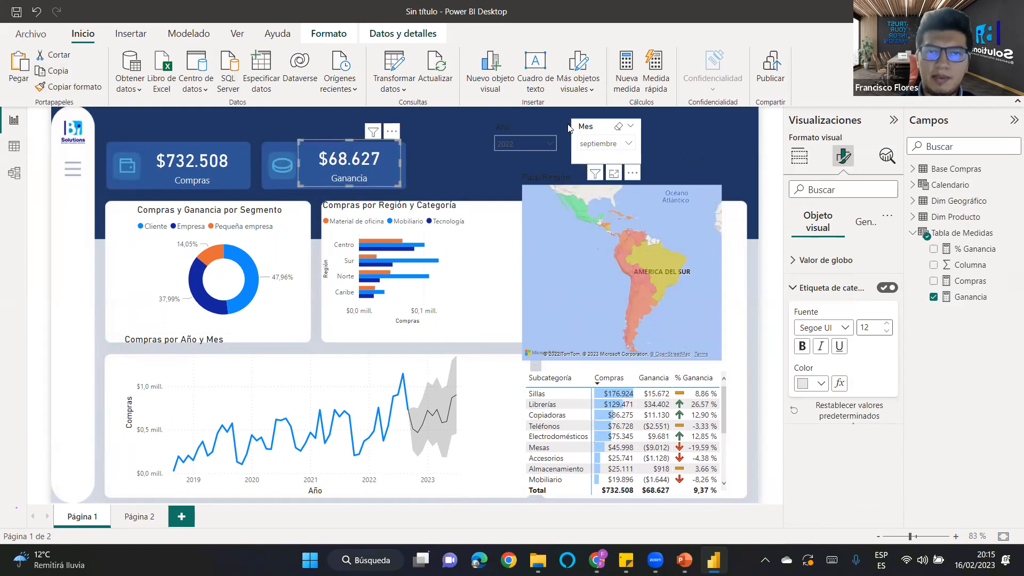
Set the Año slicer's header font colour to light grey and its values font colour to white.
{"action": "left_click", "coordinate": [515, 131]}
{"action": "left_click", "coordinate": [798, 260]}
{"action": "left_click", "coordinate": [798, 260]}
{"action": "left_click", "coordinate": [798, 288]}
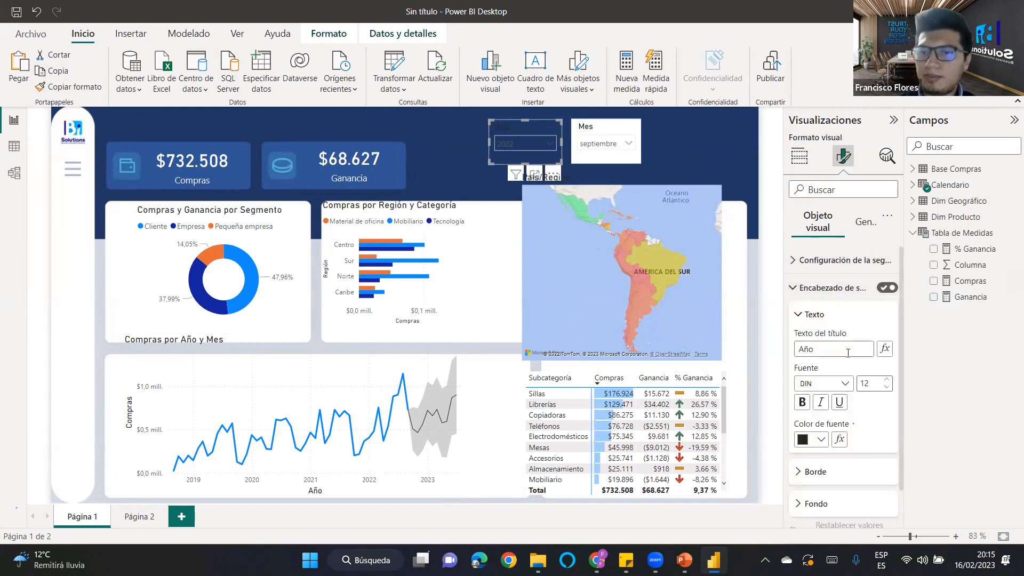
{"action": "left_click", "coordinate": [822, 441]}
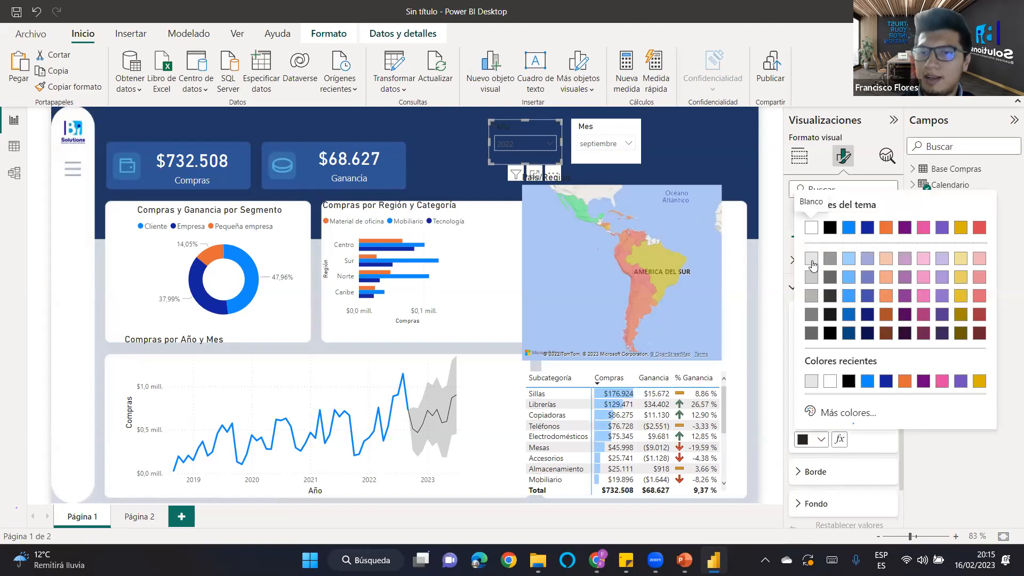
{"action": "left_click", "coordinate": [811, 264]}
{"action": "left_click", "coordinate": [795, 288]}
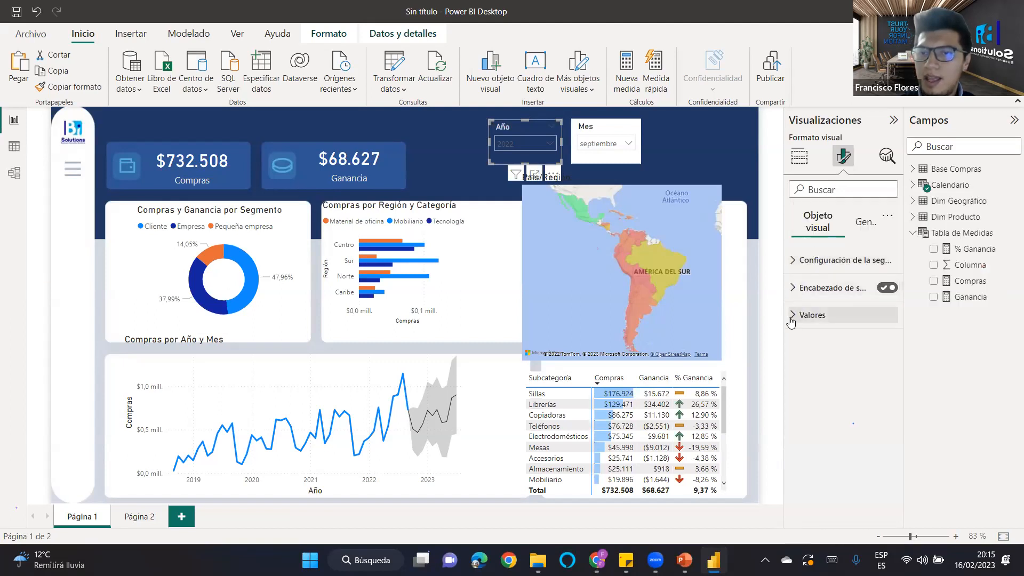
{"action": "left_click", "coordinate": [791, 316]}
{"action": "left_click", "coordinate": [821, 433]}
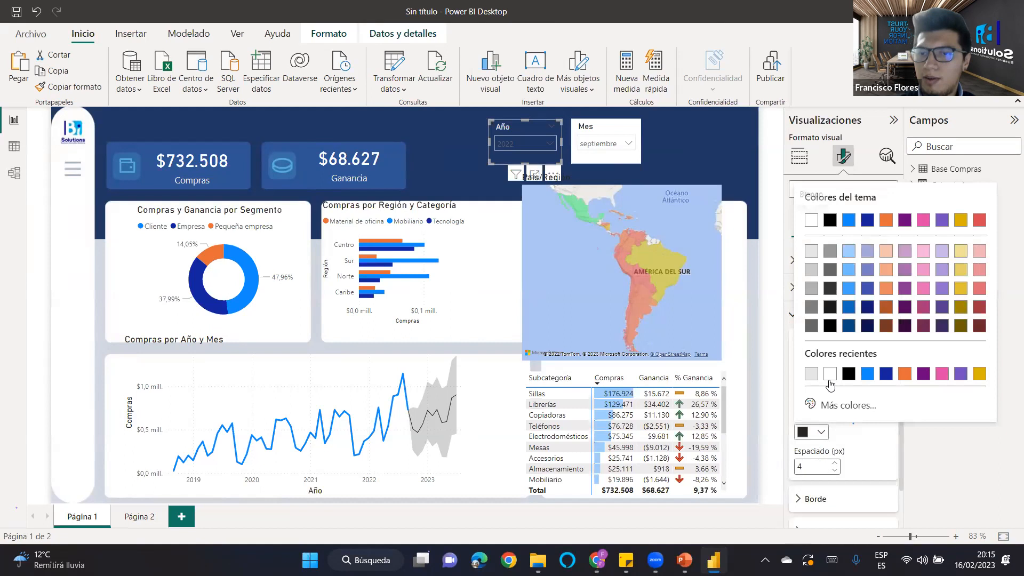
{"action": "left_click", "coordinate": [830, 384]}
Set the values background of the Año slicer to dark blue and shift the slicer slightly down and left.
{"action": "scroll", "coordinate": [816, 464], "scroll_direction": "down", "scroll_amount": 1}
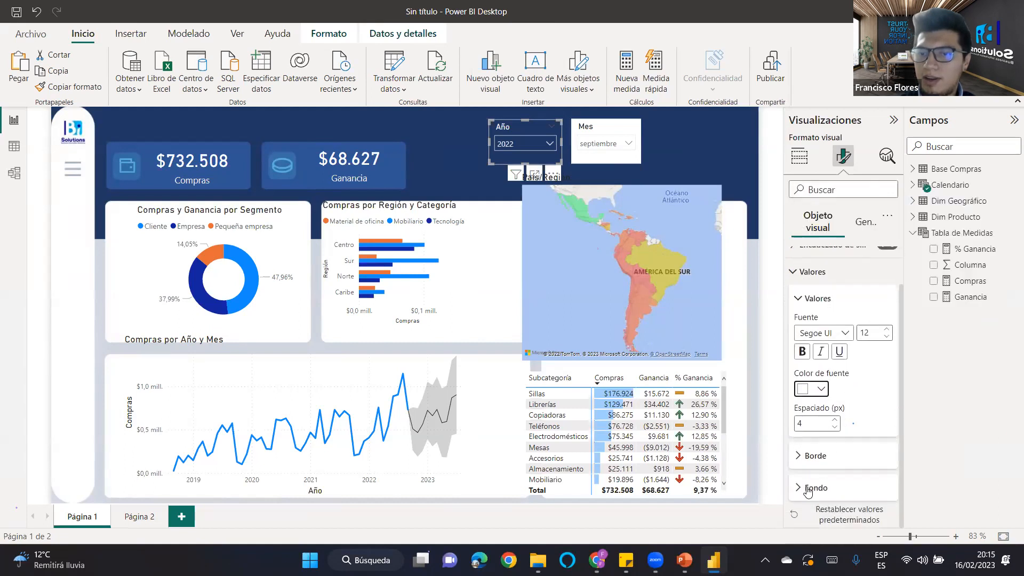
{"action": "left_click", "coordinate": [799, 487]}
{"action": "left_click", "coordinate": [549, 145]}
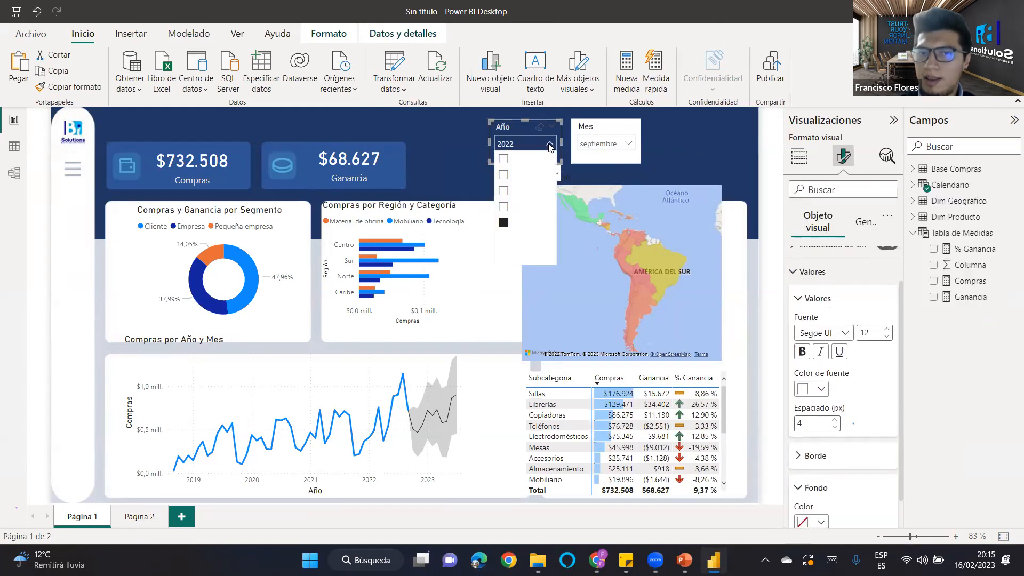
{"action": "scroll", "coordinate": [834, 487], "scroll_direction": "down", "scroll_amount": 1}
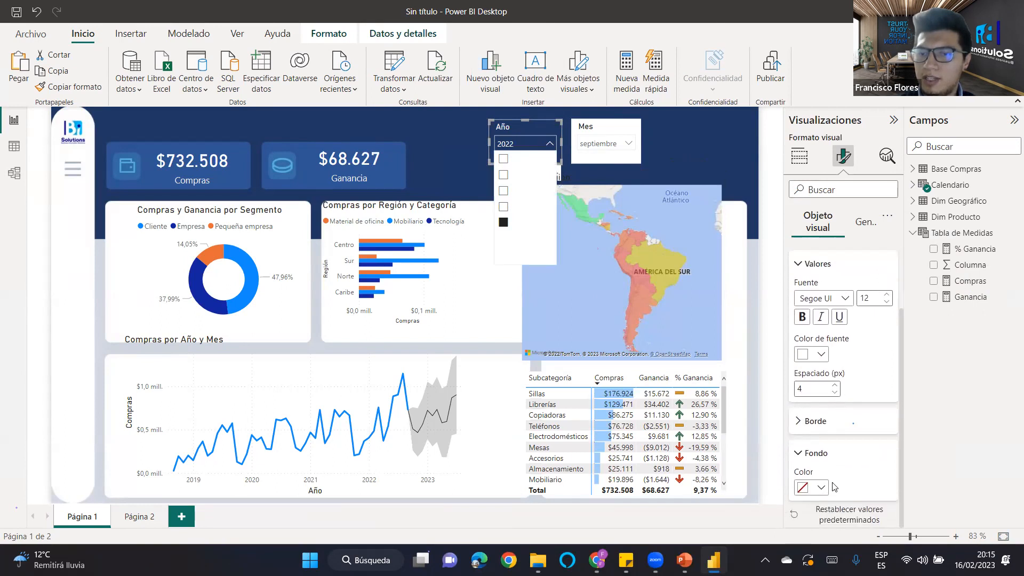
{"action": "left_click", "coordinate": [820, 489]}
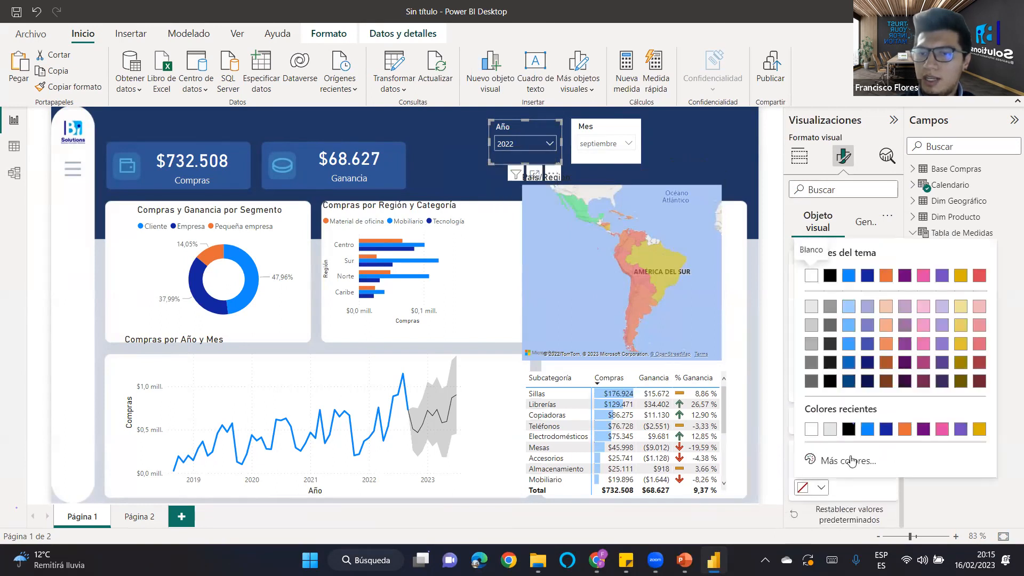
{"action": "left_click", "coordinate": [848, 382]}
{"action": "left_click_drag", "start_coordinate": [508, 131], "coordinate": [493, 137]}
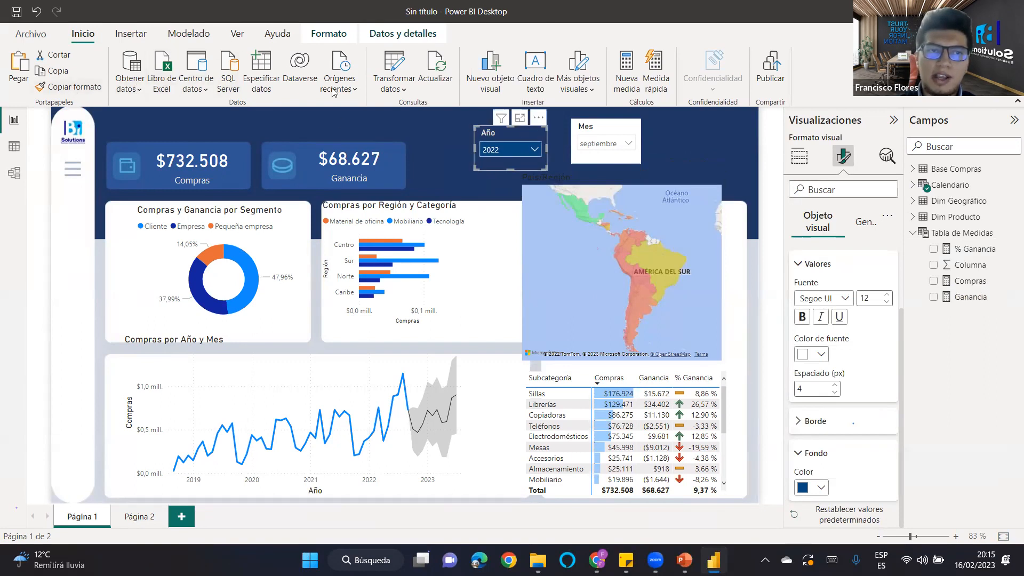
Copy the Año slicer's formatting to the Mes slicer and align the Mes slicer beside it.
{"action": "left_click", "coordinate": [70, 86]}
{"action": "left_click", "coordinate": [606, 124]}
{"action": "left_click_drag", "start_coordinate": [589, 129], "coordinate": [579, 135]}
Move the Compras y Ganancia por Segmento donut chart into its white background panel and enlarge it to fill the panel.
{"action": "left_click", "coordinate": [269, 239]}
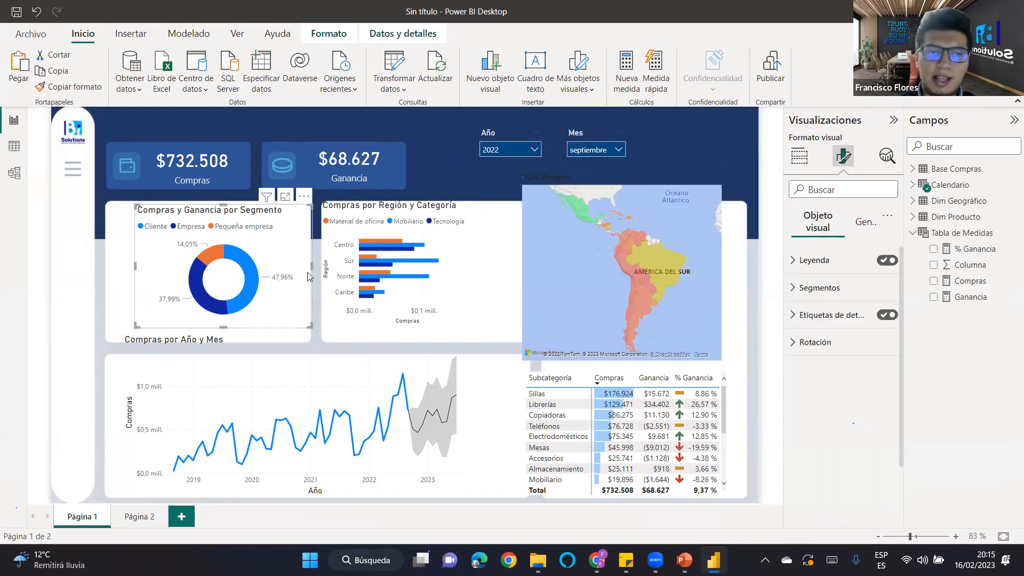
{"action": "left_click_drag", "start_coordinate": [288, 293], "coordinate": [258, 289]}
{"action": "left_click_drag", "start_coordinate": [307, 335], "coordinate": [308, 341]}
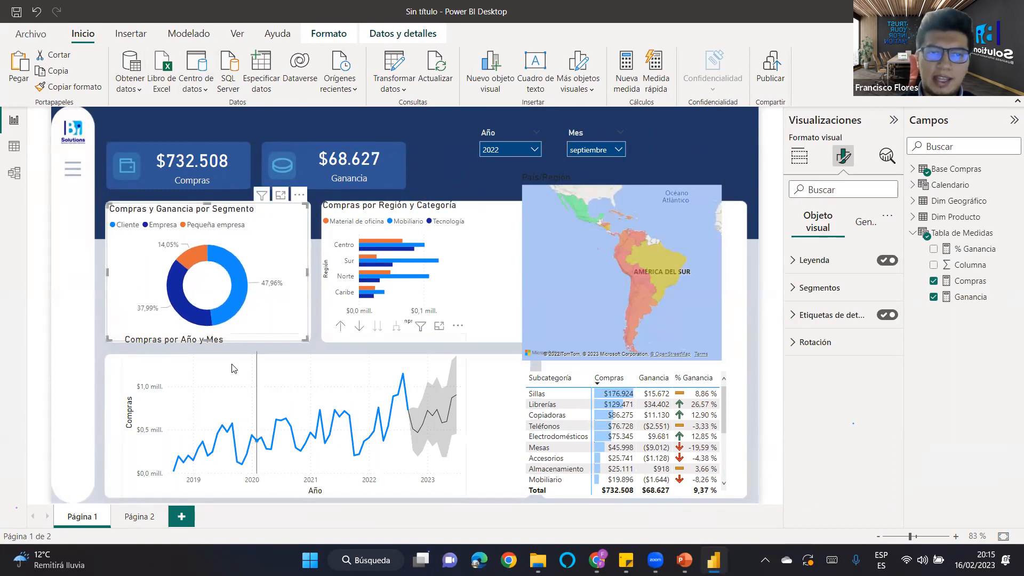
Fit the Compras por Año y Mes line chart into the wide lower panel, lowering its upper edge and widening it.
{"action": "left_click", "coordinate": [245, 345]}
{"action": "left_click_drag", "start_coordinate": [234, 340], "coordinate": [227, 337]}
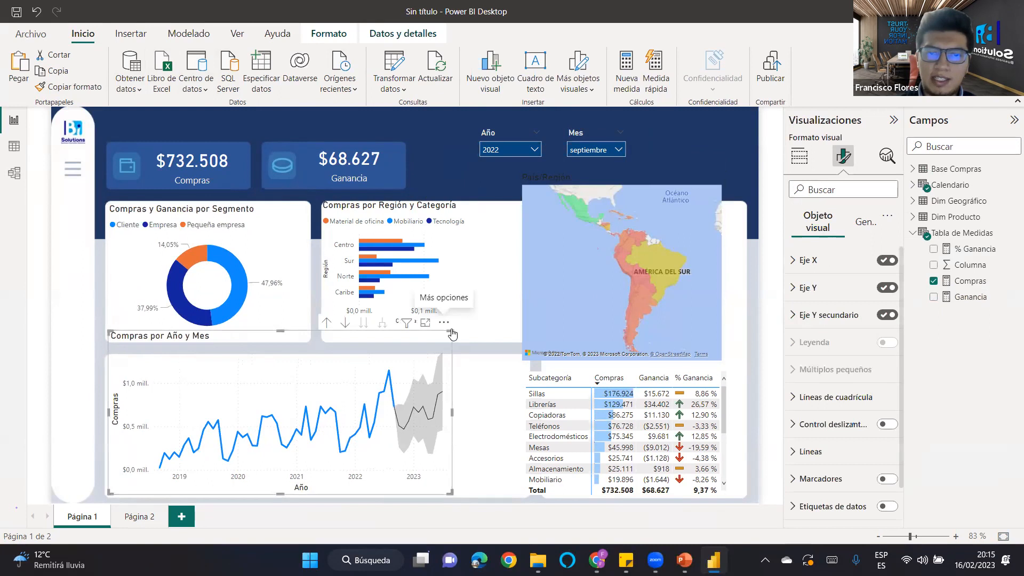
{"action": "left_click_drag", "start_coordinate": [453, 335], "coordinate": [525, 359]}
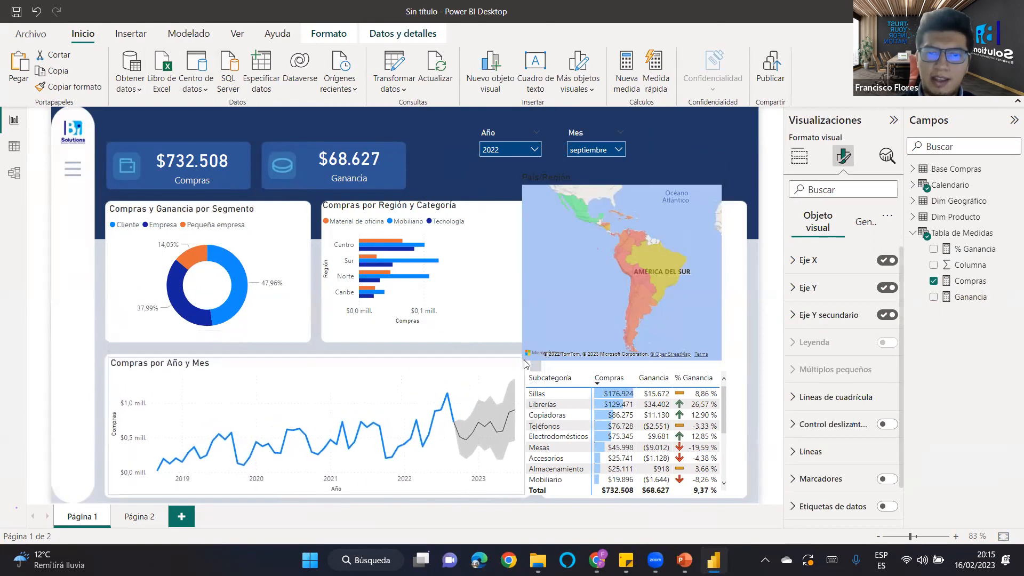
Move the Compras por Región y Categoría bar chart into the middle panel and enlarge it to fill the panel.
{"action": "left_click", "coordinate": [426, 240]}
{"action": "left_click_drag", "start_coordinate": [452, 241], "coordinate": [457, 245]}
{"action": "left_click_drag", "start_coordinate": [478, 329], "coordinate": [518, 341]}
Move the País/Región map into the upper part of the tall panel, narrow it to the panel's width and reduce its height.
{"action": "left_click_drag", "start_coordinate": [640, 252], "coordinate": [681, 263]}
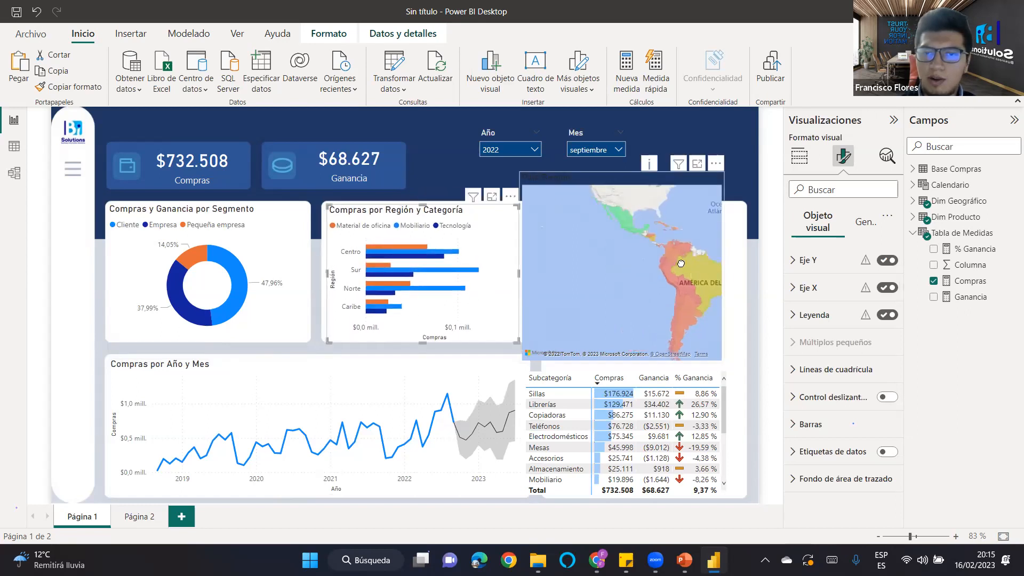
{"action": "left_click_drag", "start_coordinate": [645, 178], "coordinate": [667, 210]}
{"action": "left_click_drag", "start_coordinate": [751, 302], "coordinate": [742, 300]}
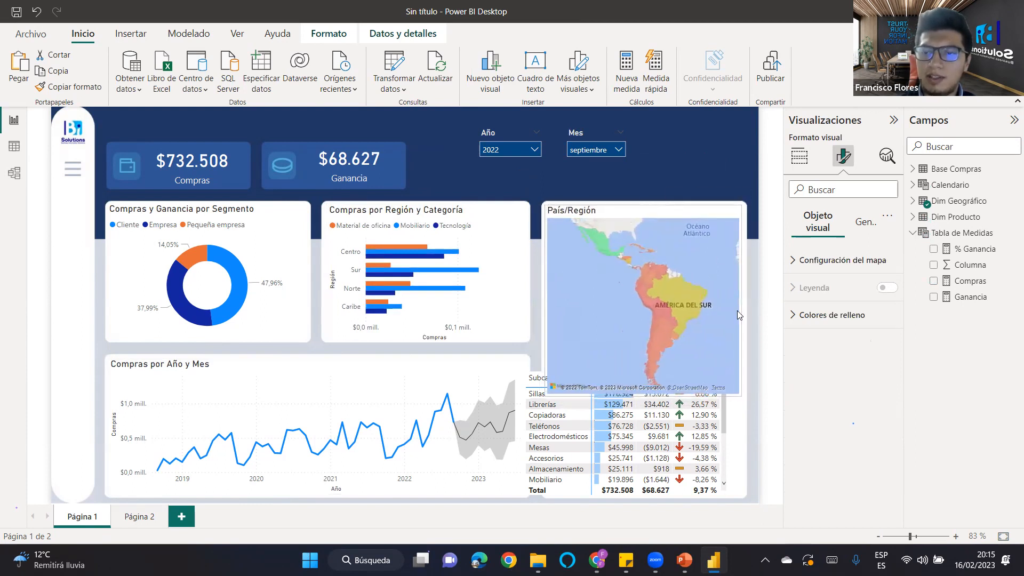
{"action": "left_click_drag", "start_coordinate": [646, 380], "coordinate": [644, 359]}
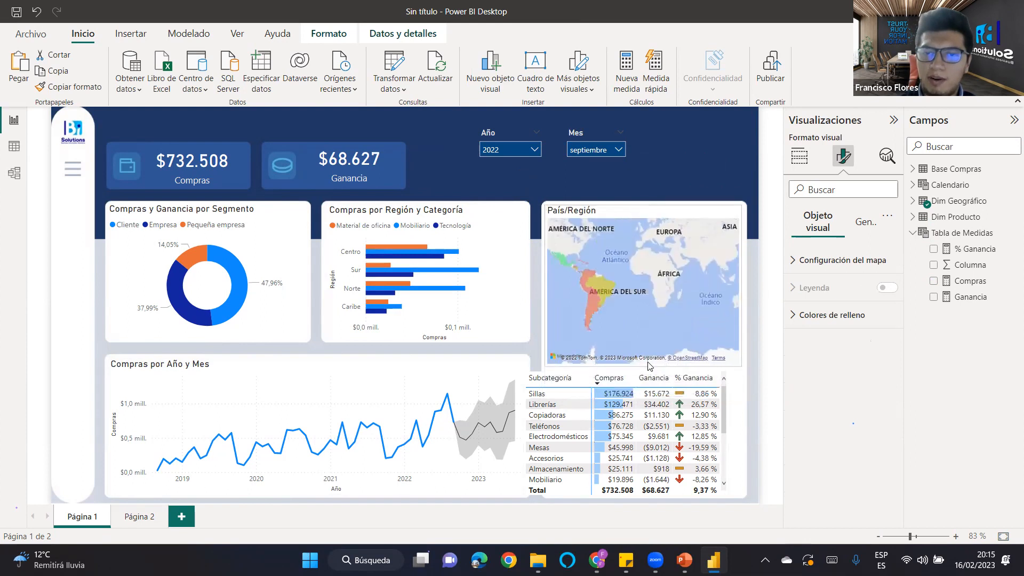
Move the subcategory table into the tall panel, directly beneath the País/Región map.
{"action": "left_click", "coordinate": [595, 377]}
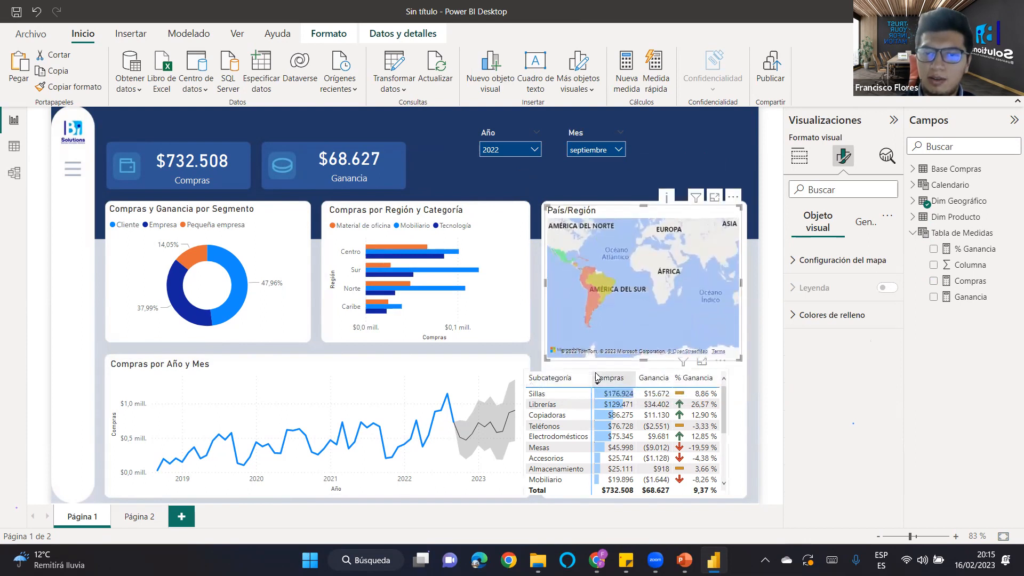
{"action": "left_click", "coordinate": [619, 369]}
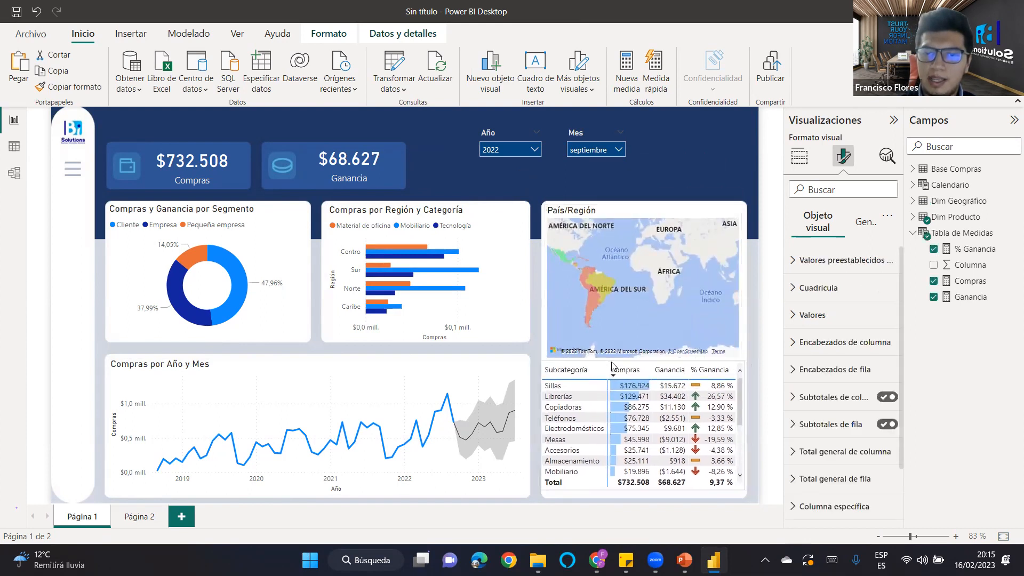
{"action": "left_click", "coordinate": [679, 180]}
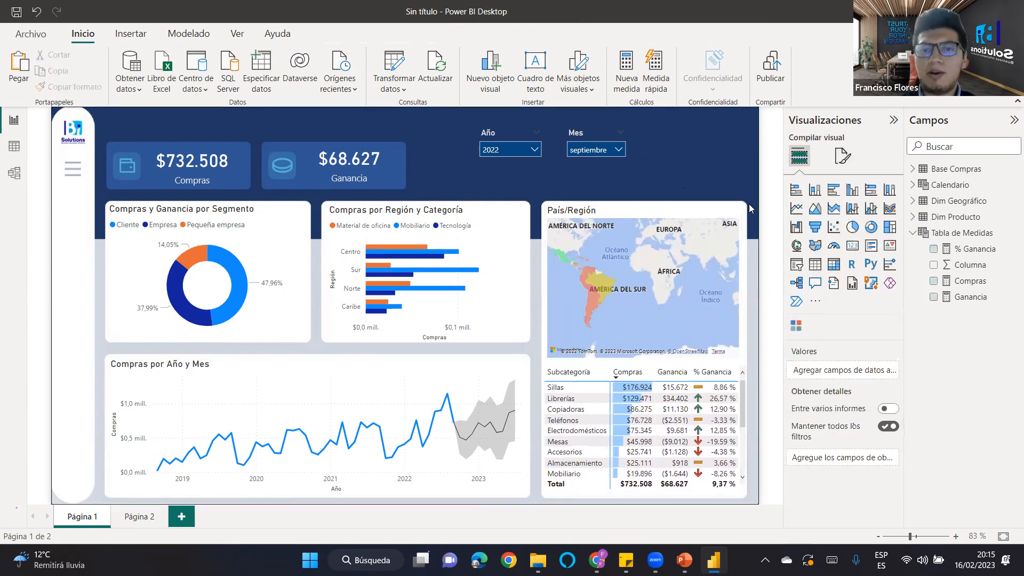
Move the Año and Mes slicers side by side next to the Ganancia card, level with the cards.
{"action": "left_click", "coordinate": [489, 134]}
{"action": "left_click_drag", "start_coordinate": [492, 131], "coordinate": [446, 149]}
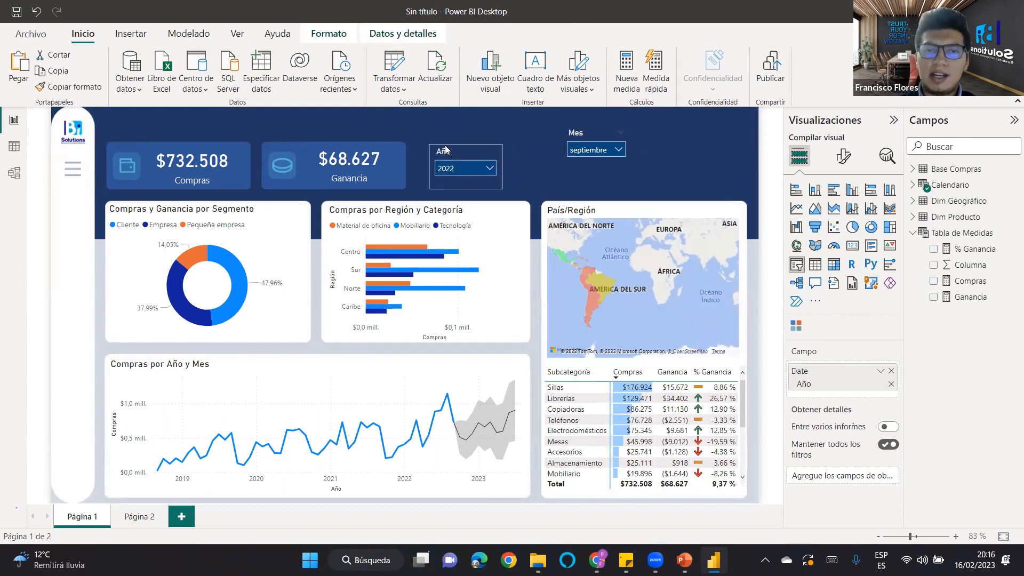
{"action": "left_click_drag", "start_coordinate": [583, 133], "coordinate": [535, 149]}
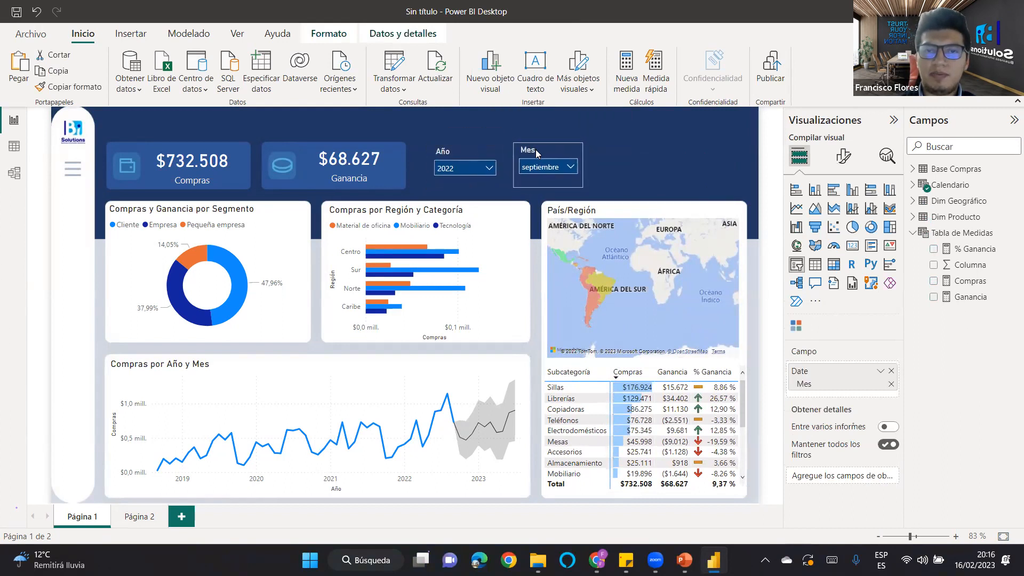
{"action": "left_click", "coordinate": [683, 159]}
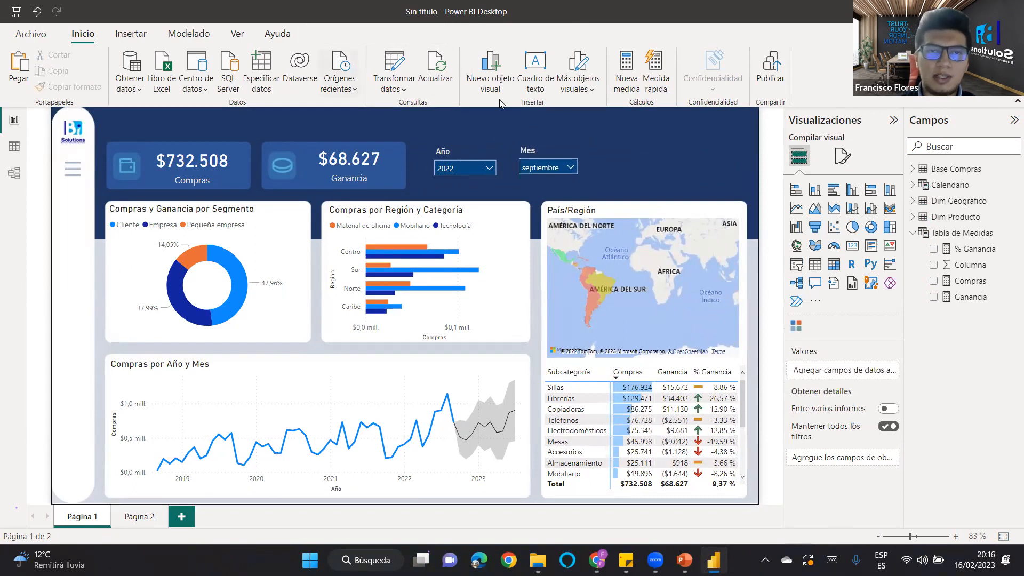
Insert a text box on the page with the title DASHBOARD GERENCIAL.
{"action": "left_click", "coordinate": [131, 34]}
{"action": "left_click", "coordinate": [556, 63]}
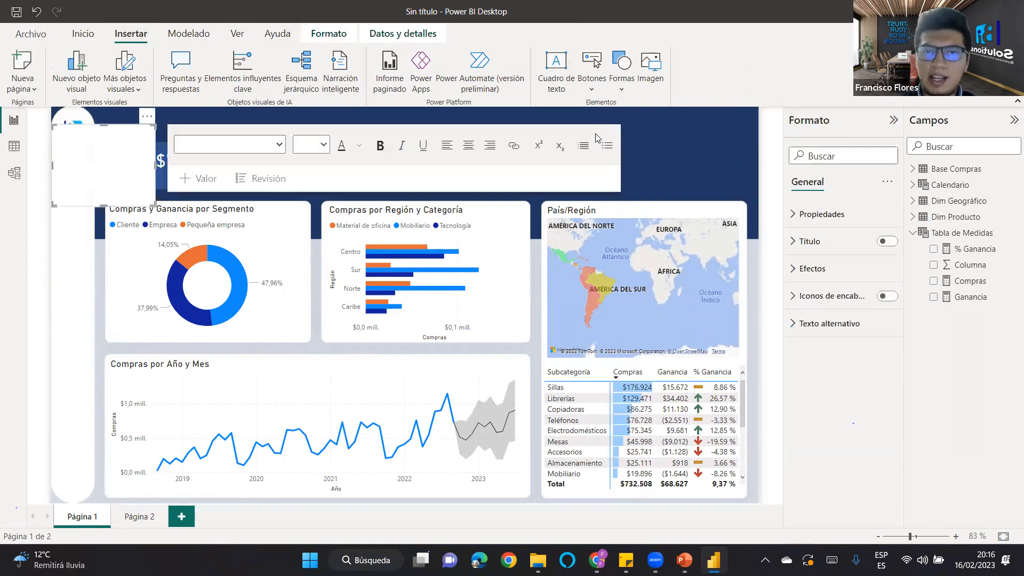
{"action": "left_click", "coordinate": [90, 150]}
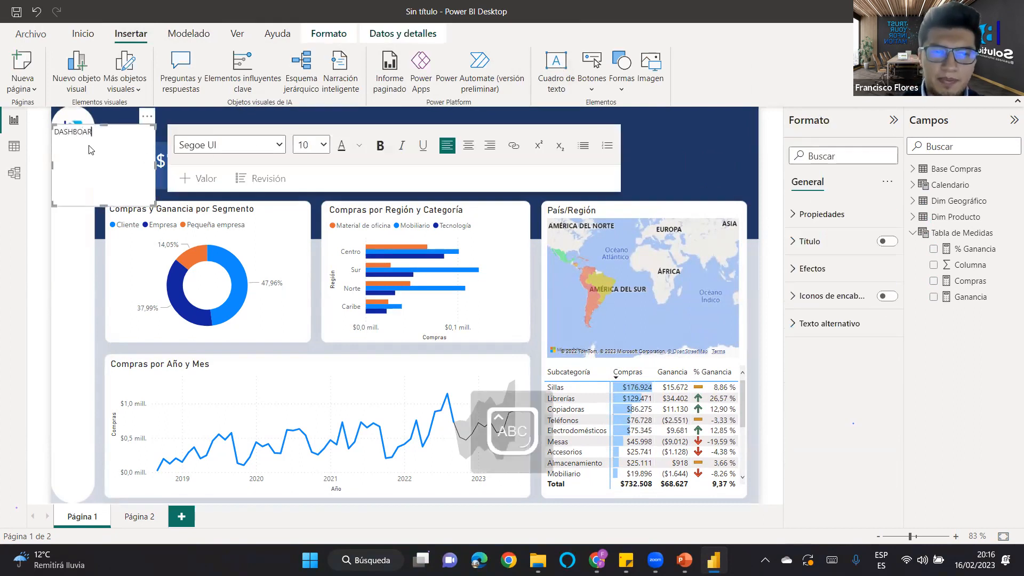
{"action": "type", "text": "DASHBOARD GERENCIAL"}
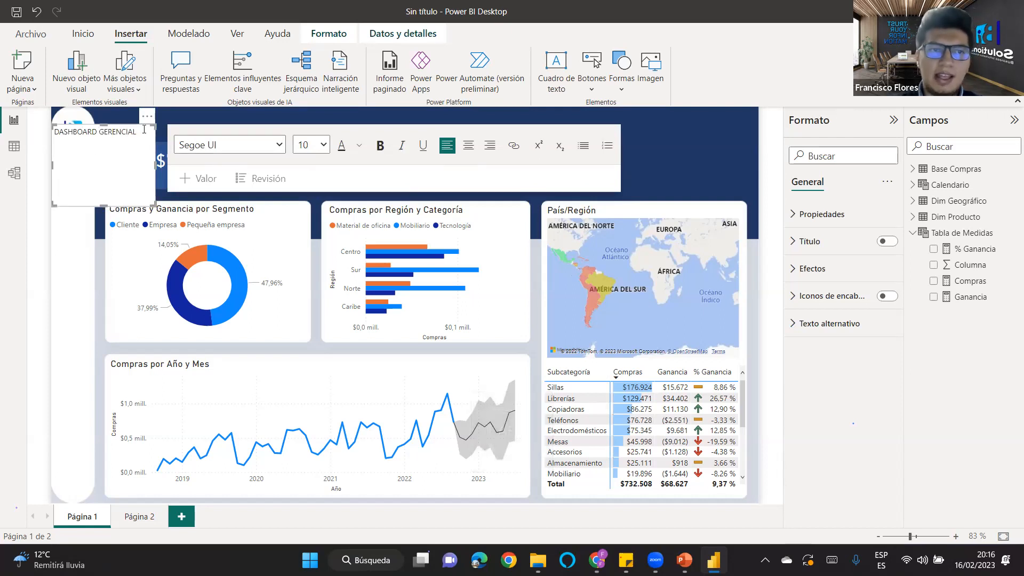
Set the DASHBOARD GERENCIAL title text to white and turn off the text box's background fill.
{"action": "key", "text": "ctrl+a"}
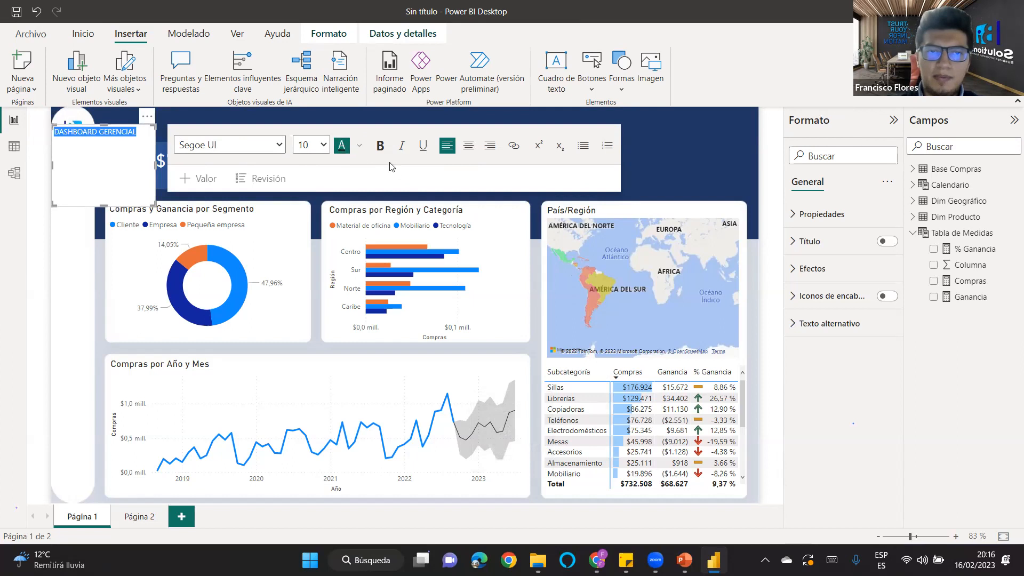
{"action": "left_click", "coordinate": [360, 152]}
{"action": "left_click", "coordinate": [372, 191]}
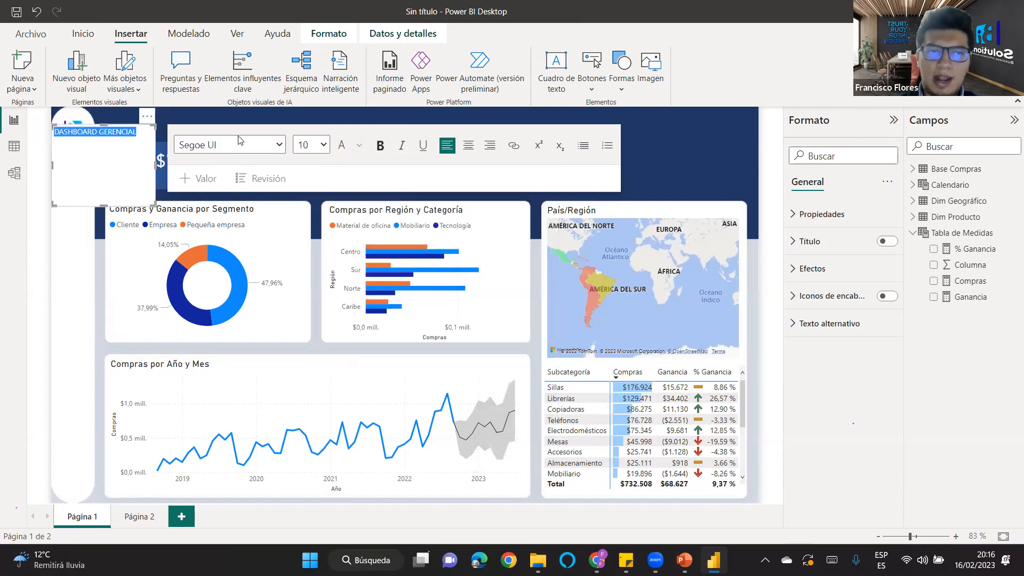
{"action": "left_click", "coordinate": [89, 161]}
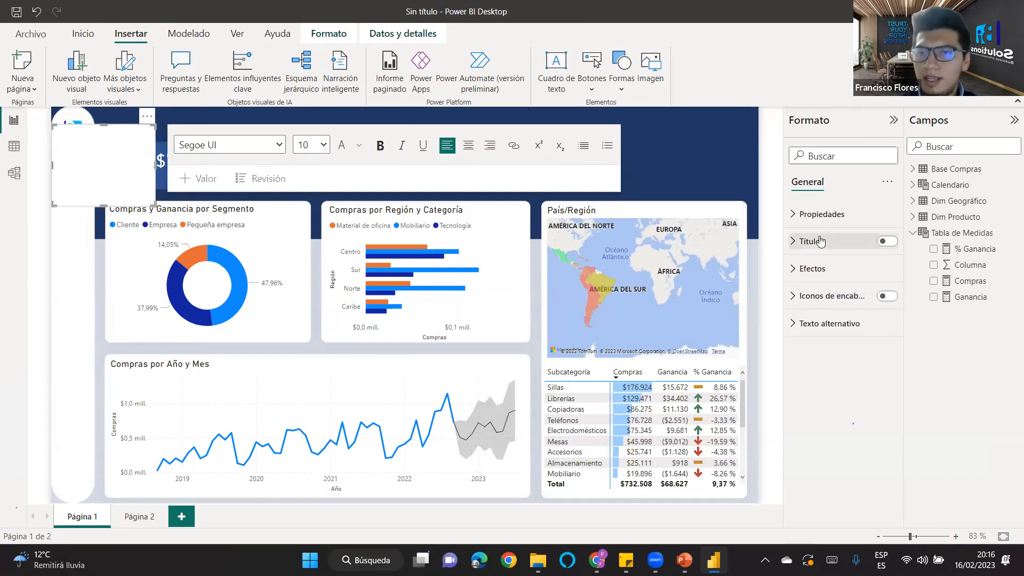
{"action": "left_click", "coordinate": [822, 269]}
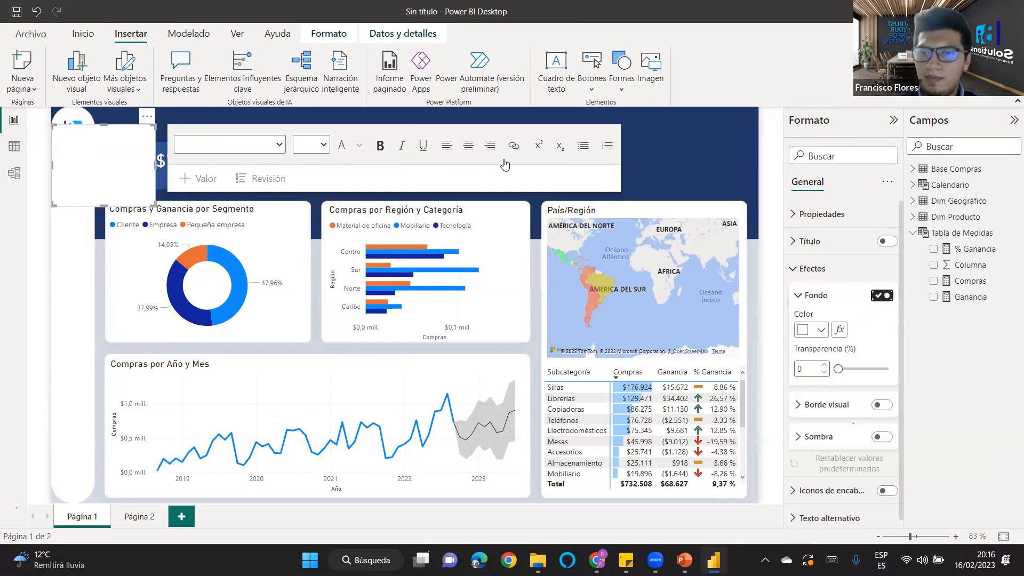
{"action": "left_click", "coordinate": [146, 133]}
Move the title text box above the Compras card and widen it until it reaches the Mes slicer.
{"action": "left_click_drag", "start_coordinate": [135, 128], "coordinate": [191, 122]}
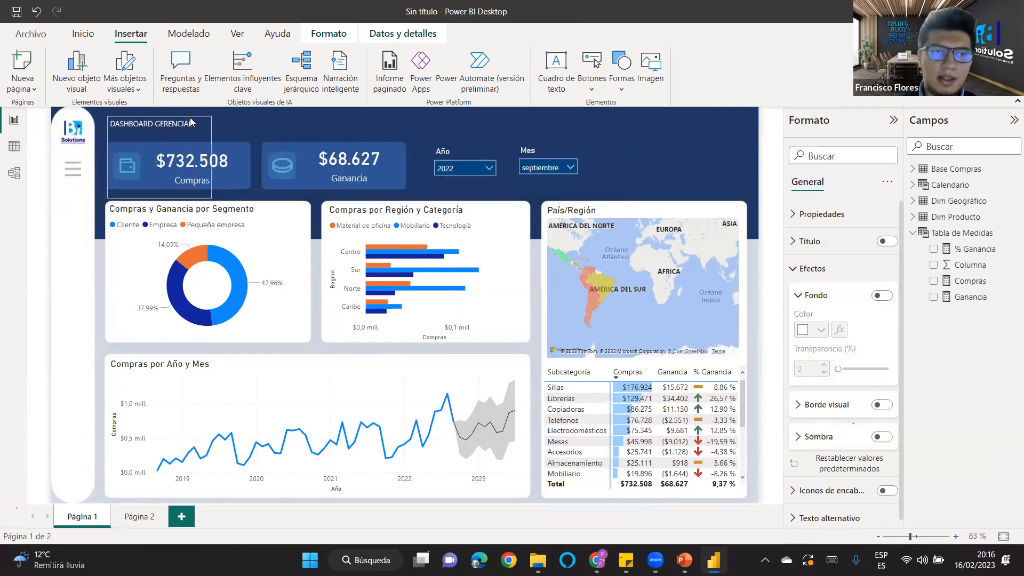
{"action": "left_click_drag", "start_coordinate": [211, 157], "coordinate": [465, 160]}
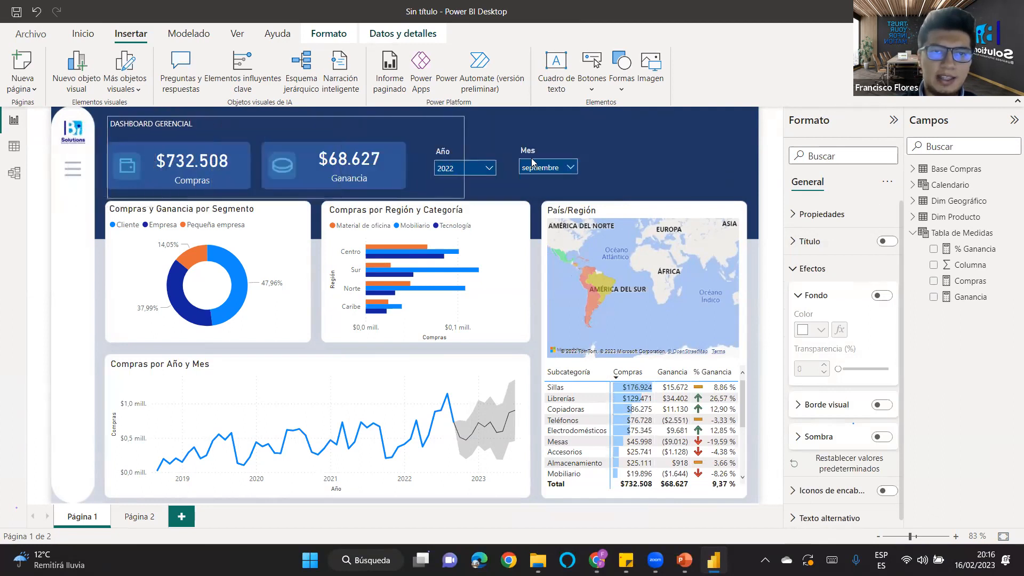
{"action": "left_click_drag", "start_coordinate": [532, 163], "coordinate": [539, 163]}
Enlarge the font size of the whole DASHBOARD GERENCIAL title.
{"action": "left_click_drag", "start_coordinate": [196, 126], "coordinate": [85, 124]}
{"action": "left_click_drag", "start_coordinate": [235, 122], "coordinate": [106, 122]}
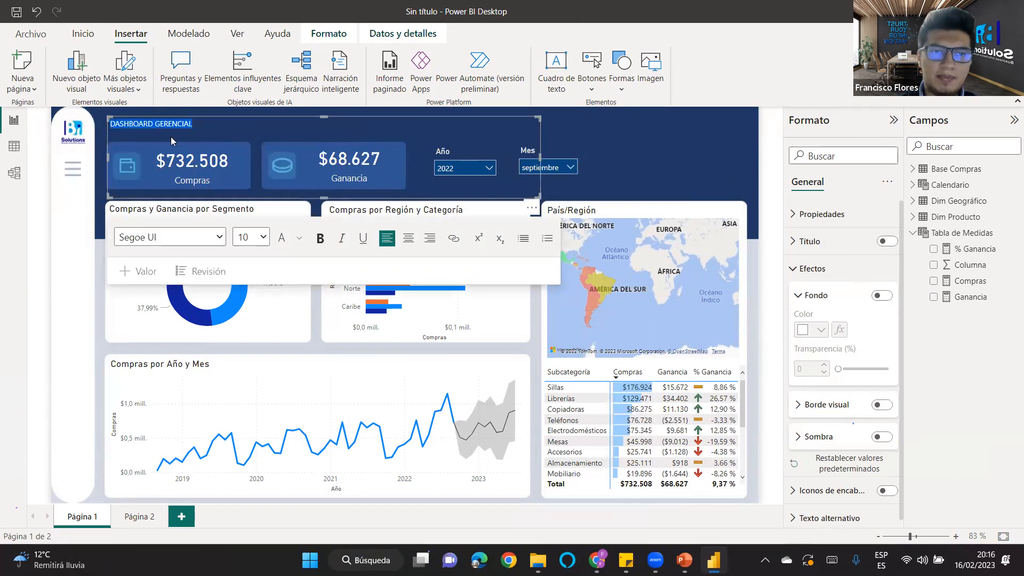
{"action": "left_click", "coordinate": [264, 238]}
{"action": "left_click", "coordinate": [243, 427]}
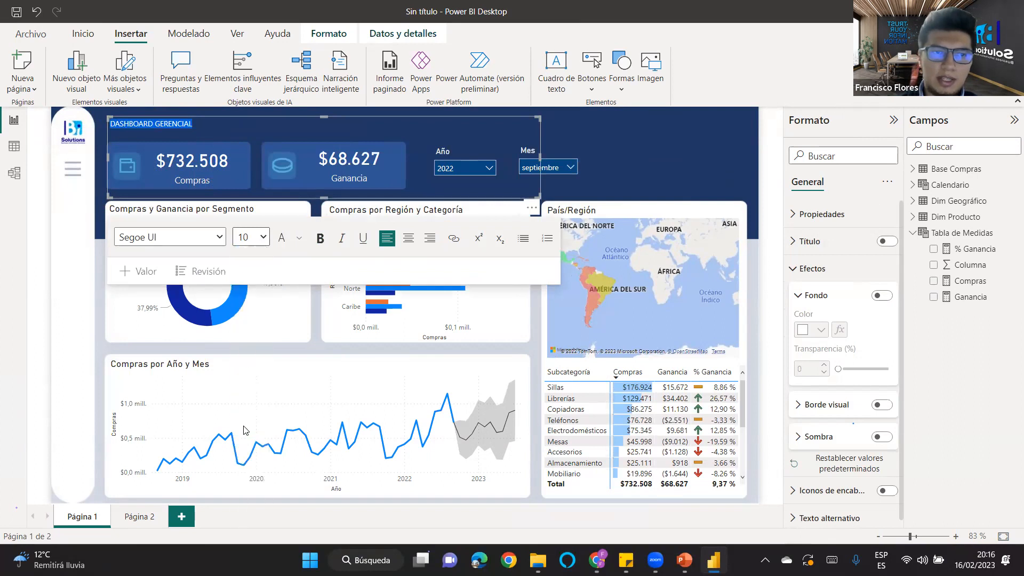
{"action": "left_click", "coordinate": [634, 148]}
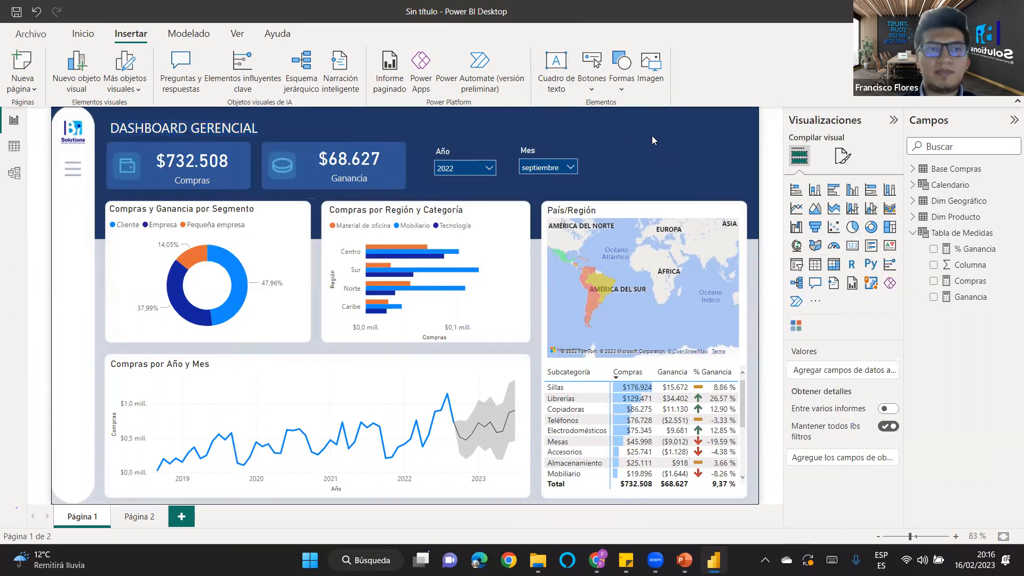
Reduce the title text box's height to a single line so it sits above the Compras and Ganancia cards.
{"action": "left_click", "coordinate": [204, 118]}
{"action": "left_click_drag", "start_coordinate": [324, 194], "coordinate": [329, 139]}
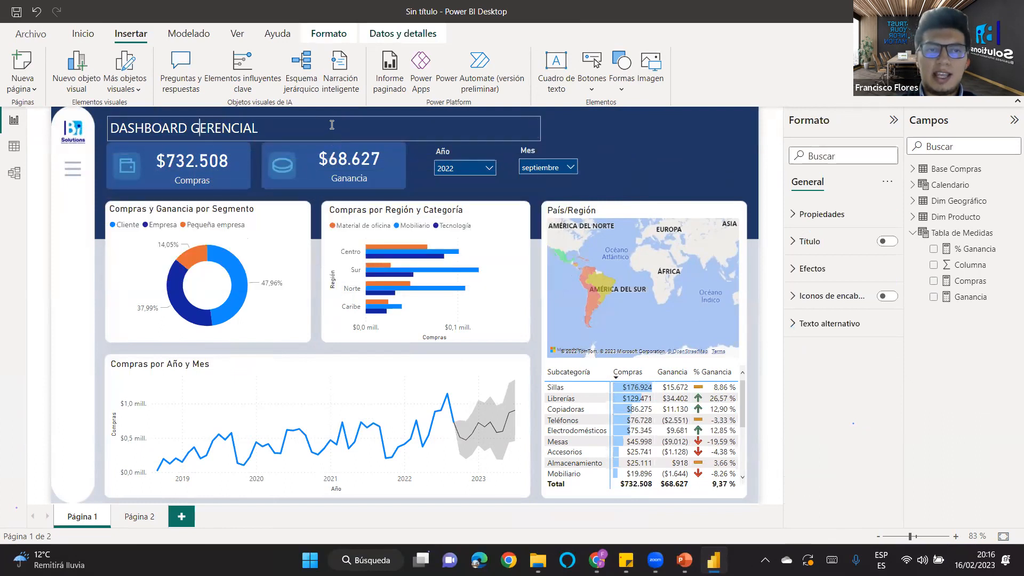
{"action": "left_click", "coordinate": [337, 117]}
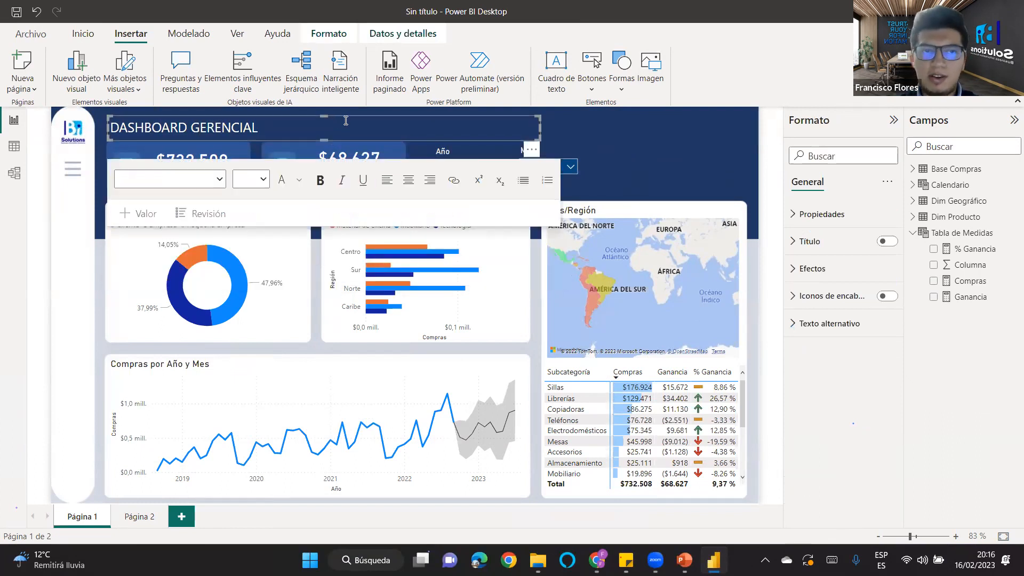
{"action": "left_click", "coordinate": [630, 139]}
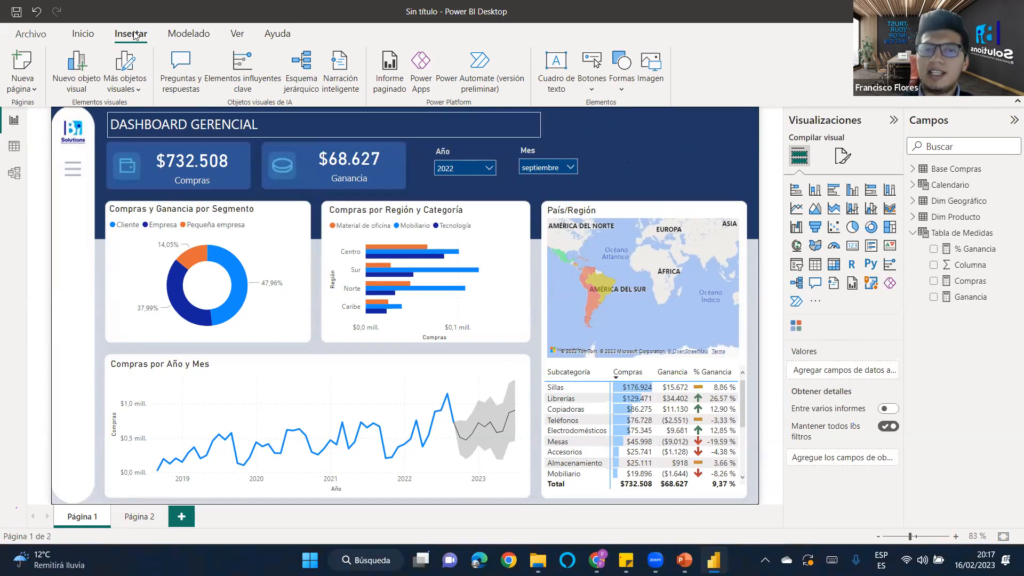
Start publishing the report and save it as Actividad Dashboard 4 in the Curso Power BI 2023 folder.
{"action": "left_click", "coordinate": [83, 33]}
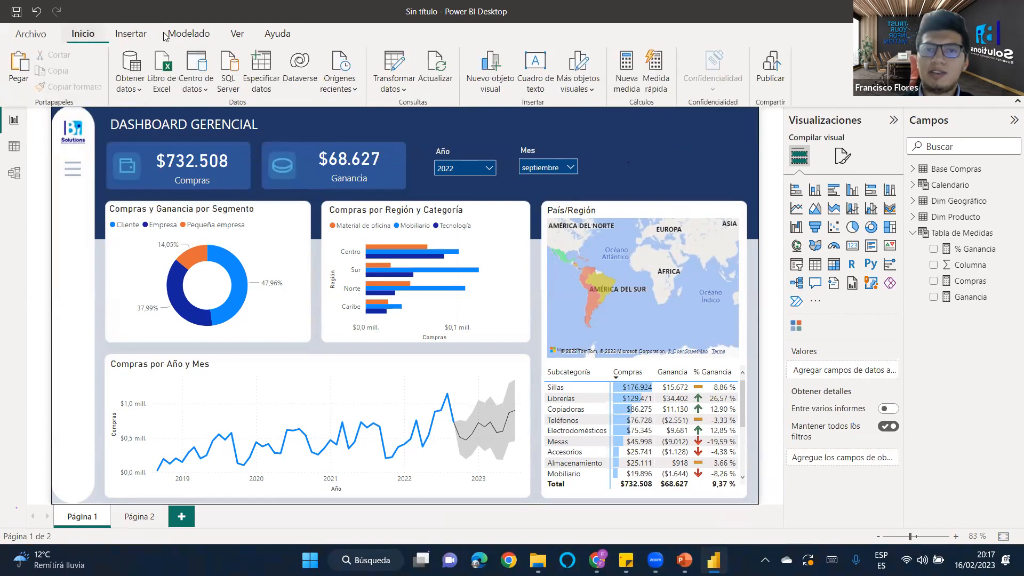
{"action": "left_click", "coordinate": [776, 71]}
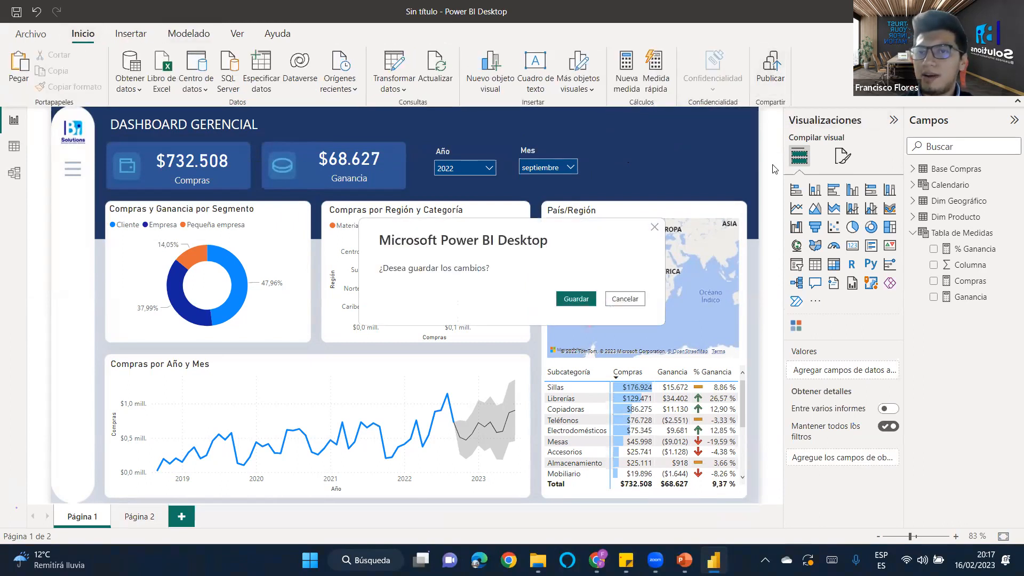
{"action": "left_click", "coordinate": [571, 297]}
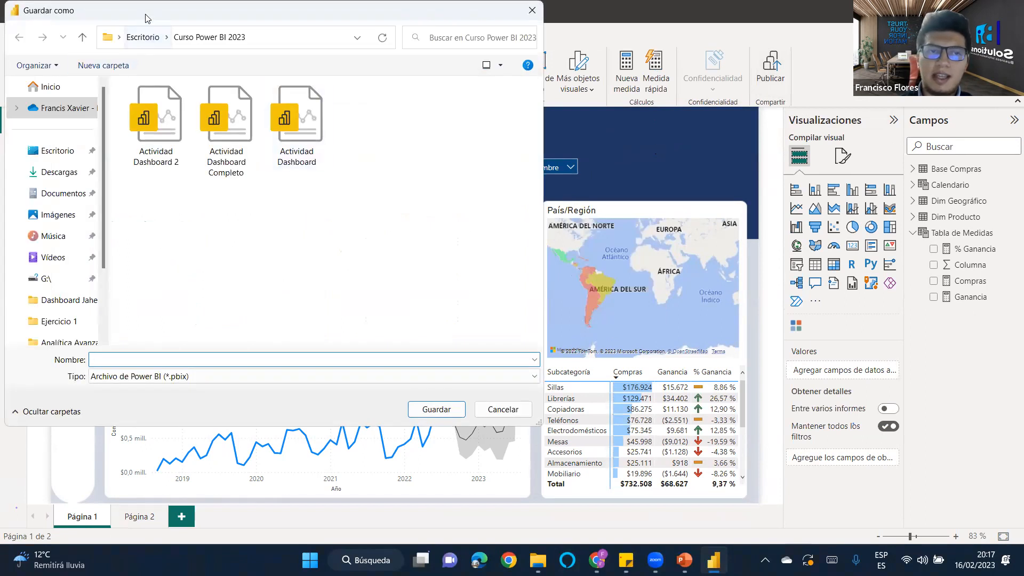
{"action": "left_click_drag", "start_coordinate": [147, 18], "coordinate": [227, 87]}
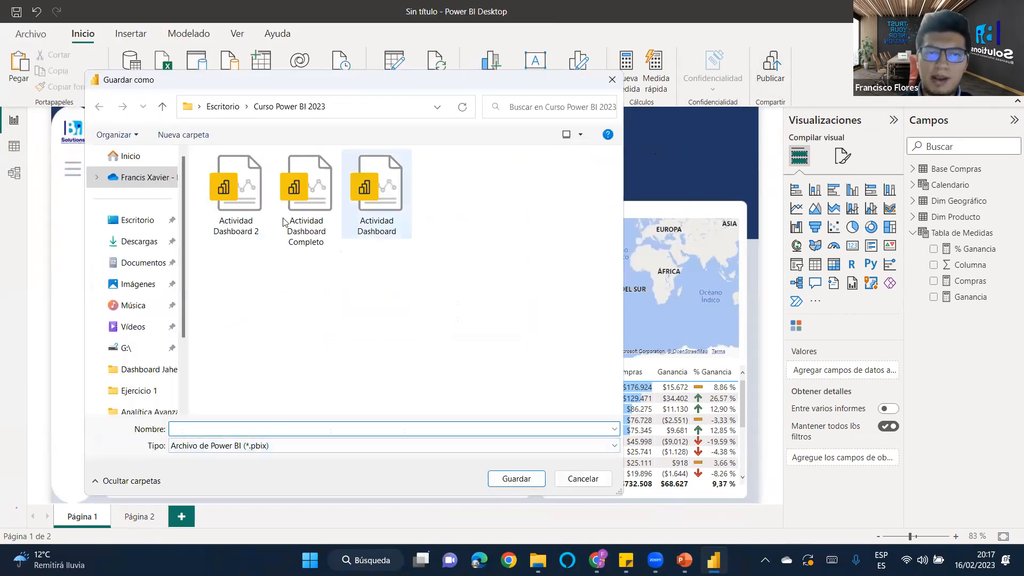
{"action": "left_click", "coordinate": [236, 192]}
{"action": "left_click", "coordinate": [284, 431]}
{"action": "left_click", "coordinate": [285, 431]}
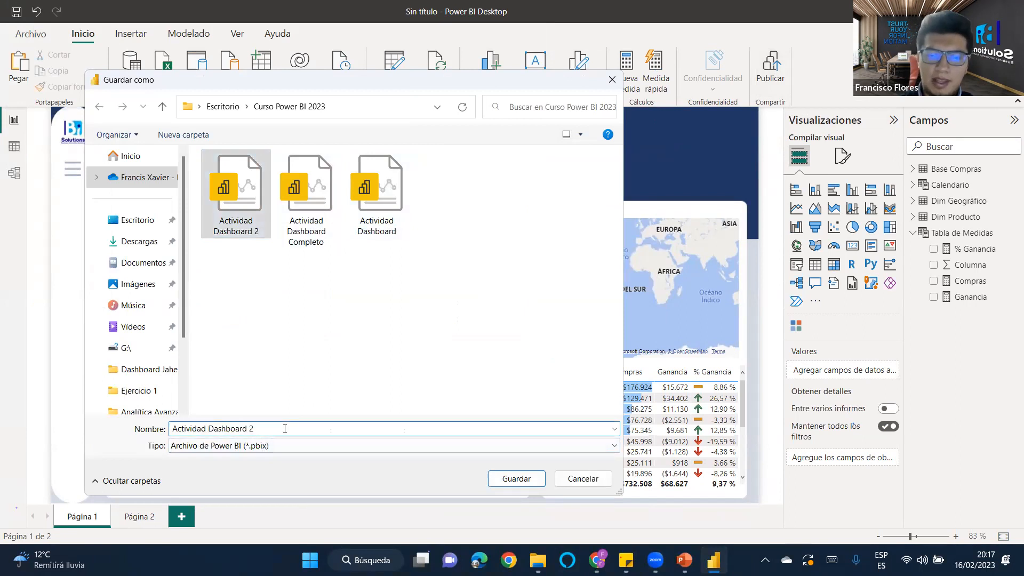
{"action": "key", "text": "BackSpace"}
{"action": "type", "text": "4"}
{"action": "left_click", "coordinate": [516, 479]}
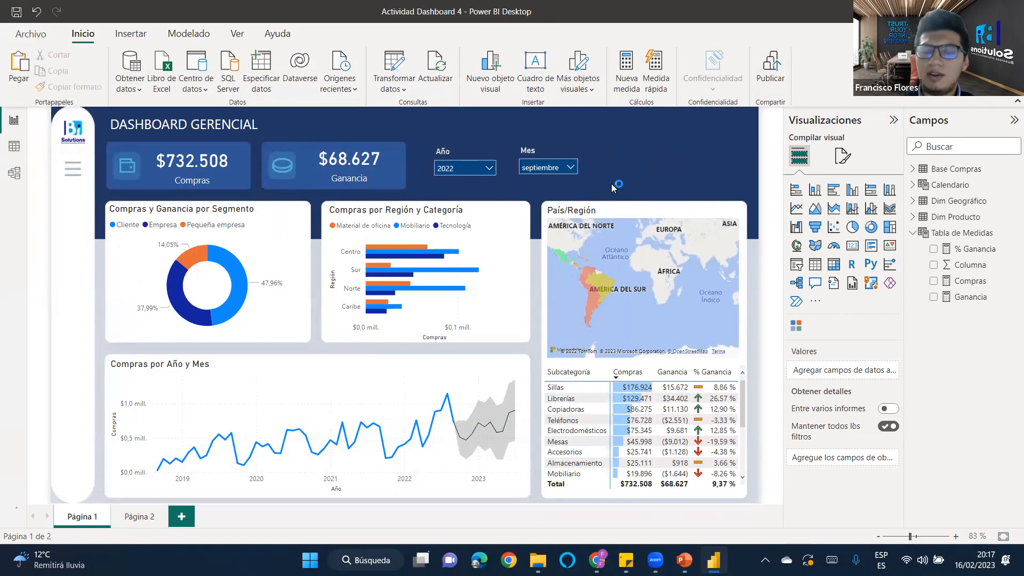
Publish the report to the Curso Power BI 2023 workspace.
{"action": "scroll", "coordinate": [449, 239], "scroll_direction": "down", "scroll_amount": 3}
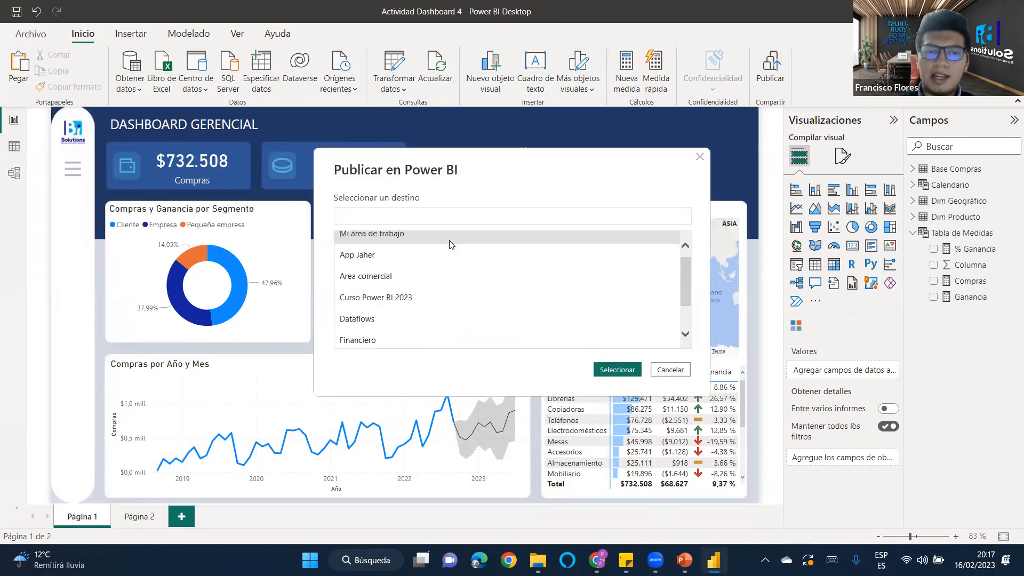
{"action": "scroll", "coordinate": [405, 314], "scroll_direction": "up", "scroll_amount": 3}
{"action": "left_click", "coordinate": [418, 304]}
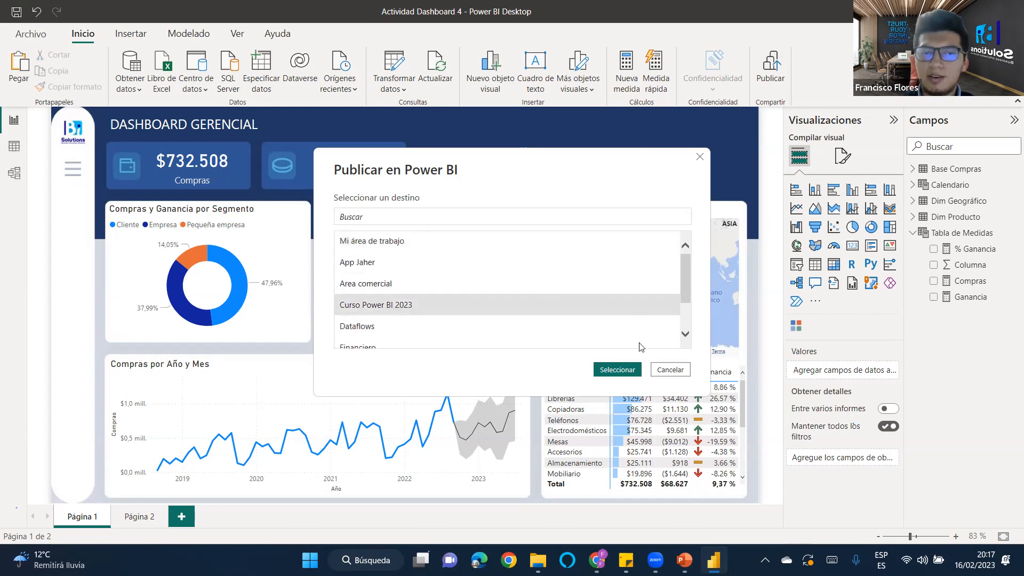
{"action": "left_click", "coordinate": [614, 369]}
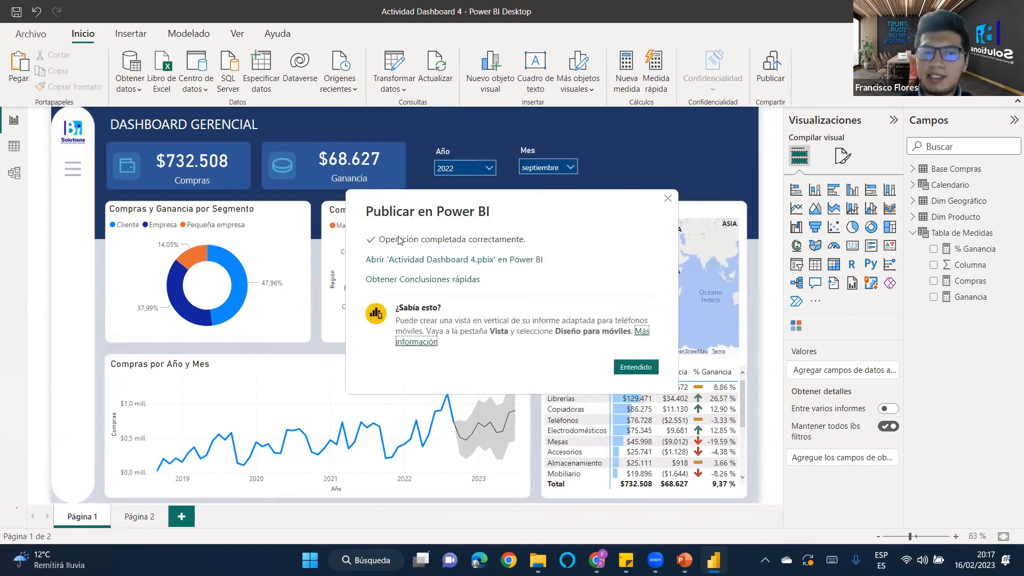
Open the published Actividad Dashboard 4 report in the browser and collapse its page list.
{"action": "left_click", "coordinate": [443, 260]}
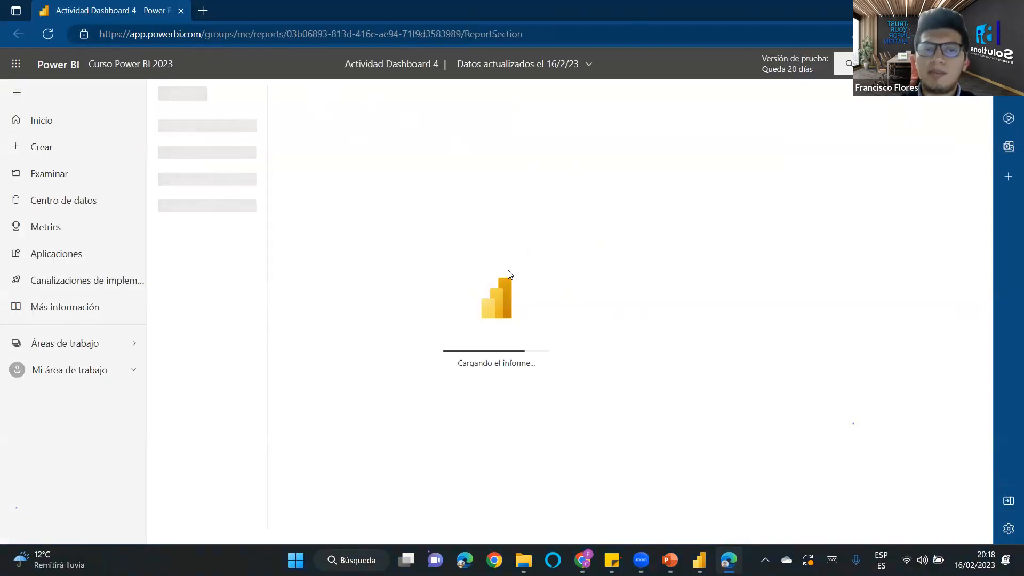
{"action": "left_click", "coordinate": [254, 96]}
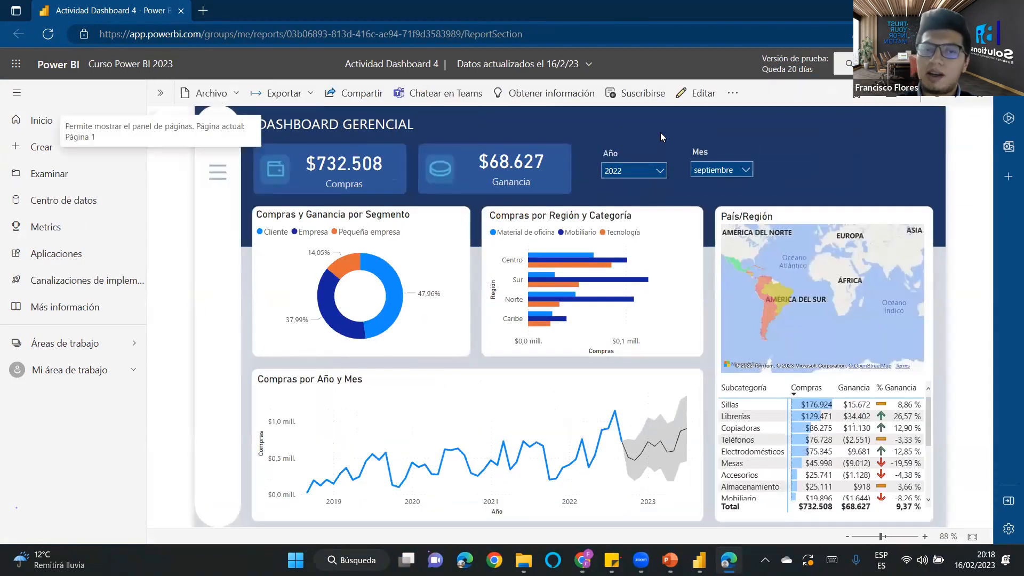
{"action": "left_click", "coordinate": [335, 95]}
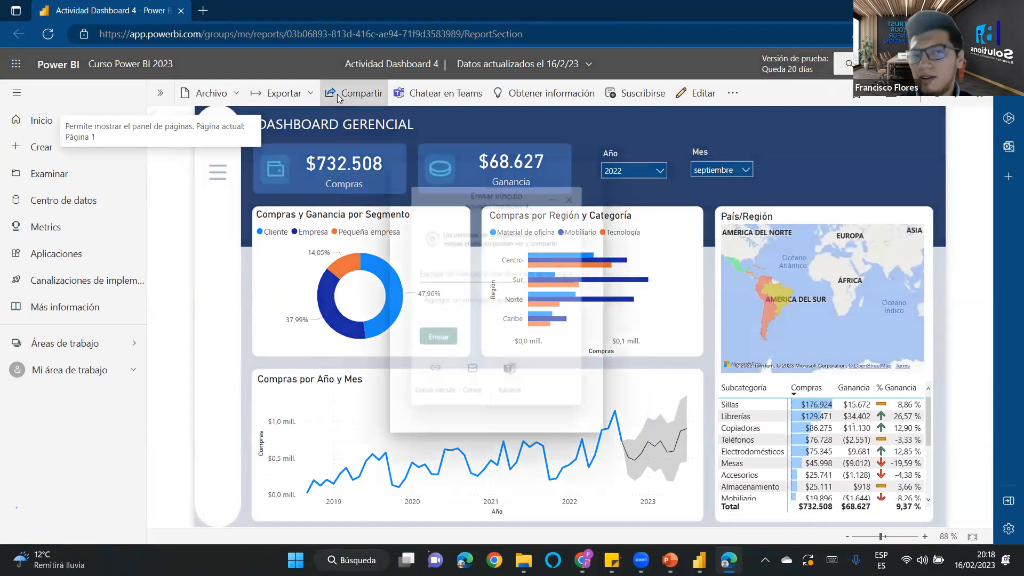
{"action": "left_click", "coordinate": [587, 175]}
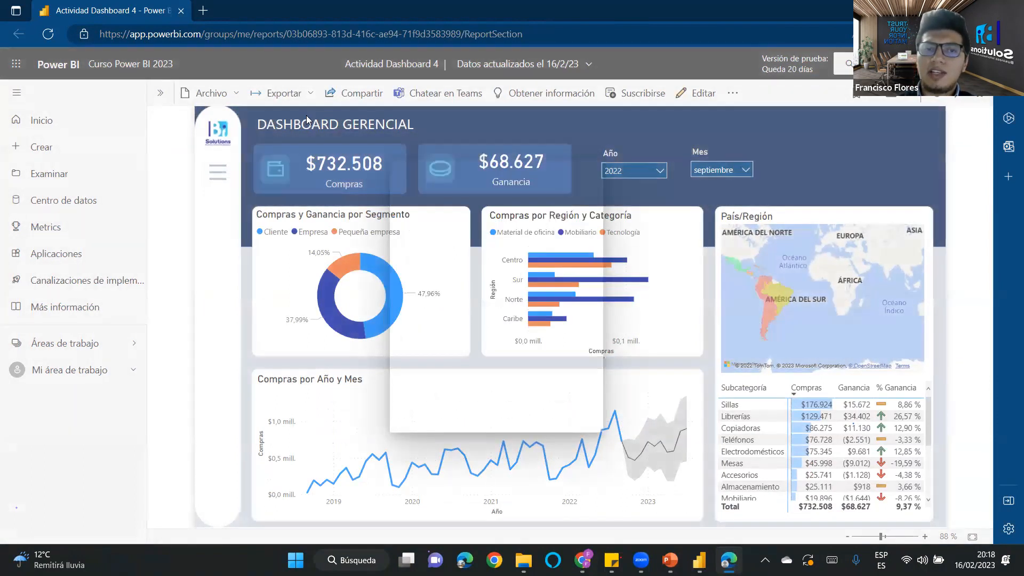
Create a public web embed code for the published report and copy its shareable link.
{"action": "left_click", "coordinate": [230, 96]}
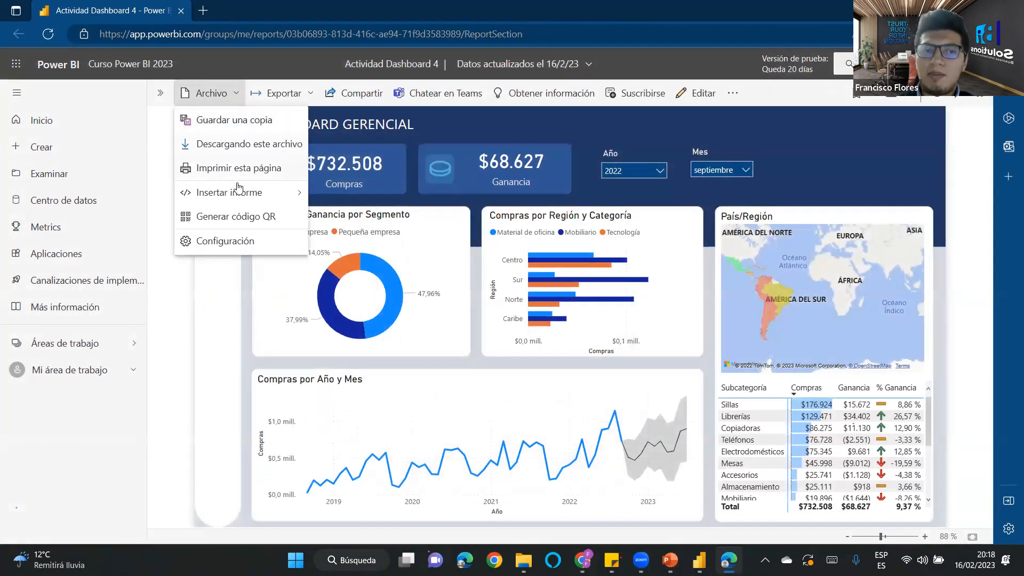
{"action": "mouse_move", "coordinate": [255, 193]}
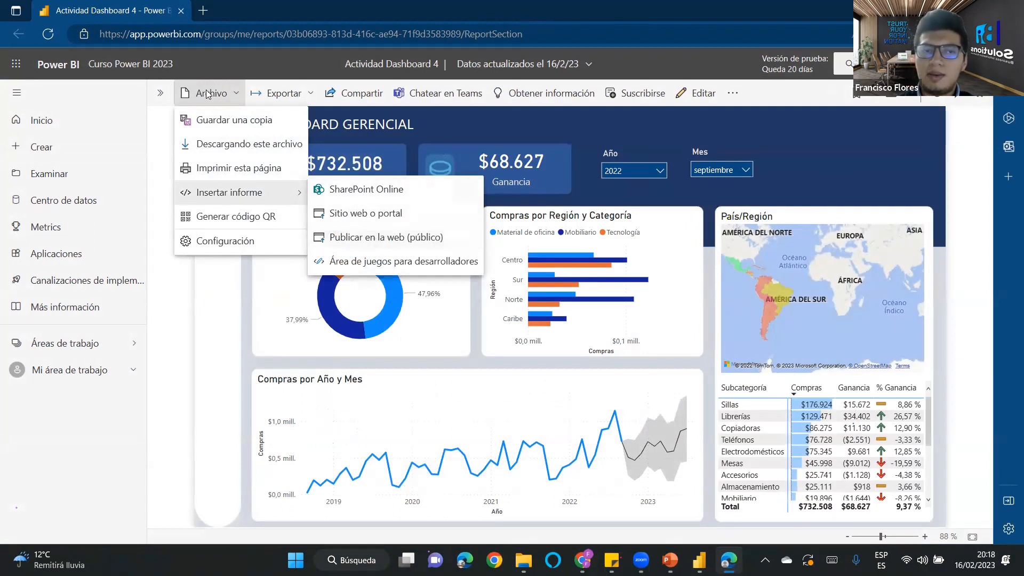
{"action": "left_click", "coordinate": [370, 238]}
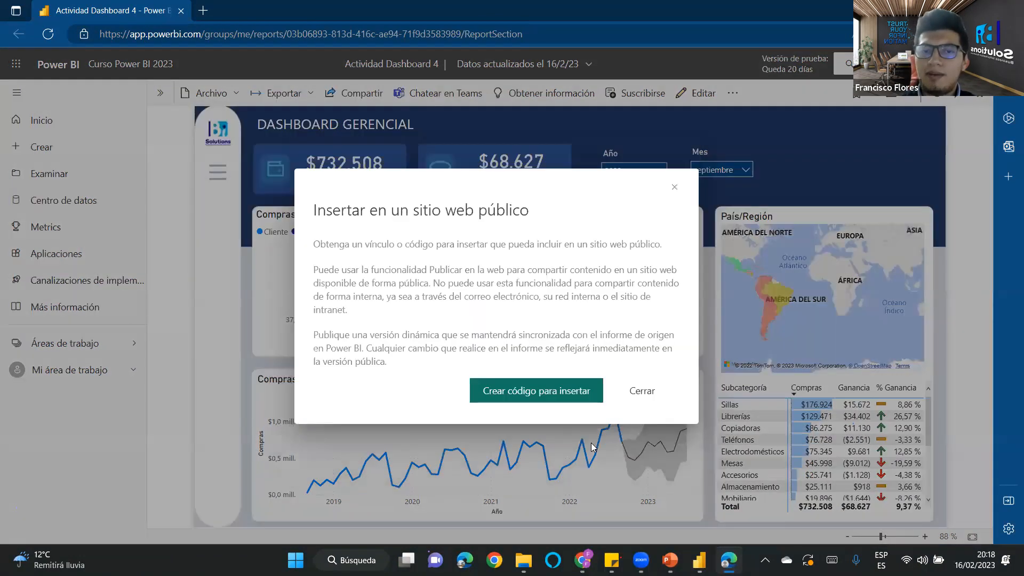
{"action": "left_click", "coordinate": [571, 394]}
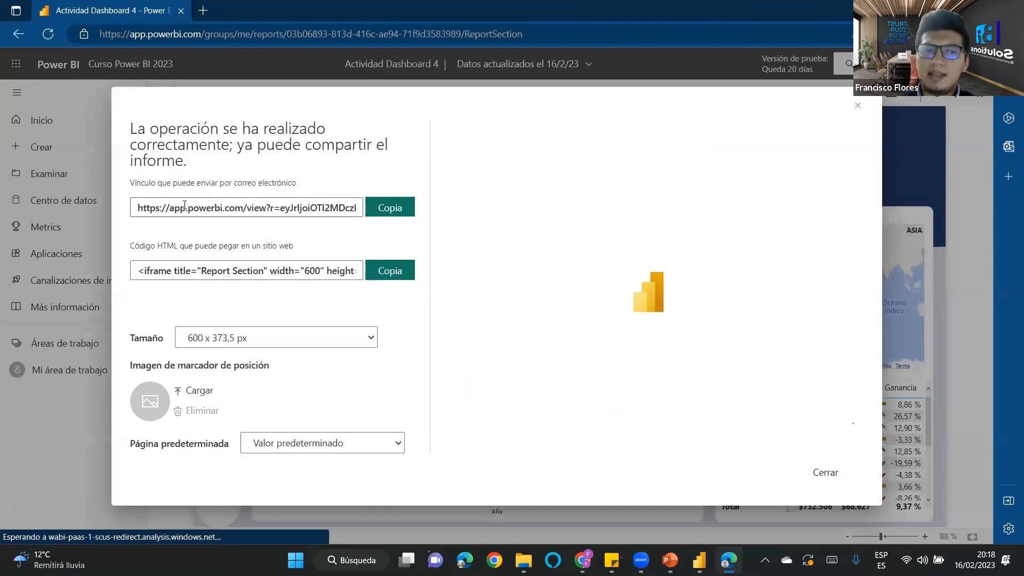
{"action": "left_click", "coordinate": [137, 274]}
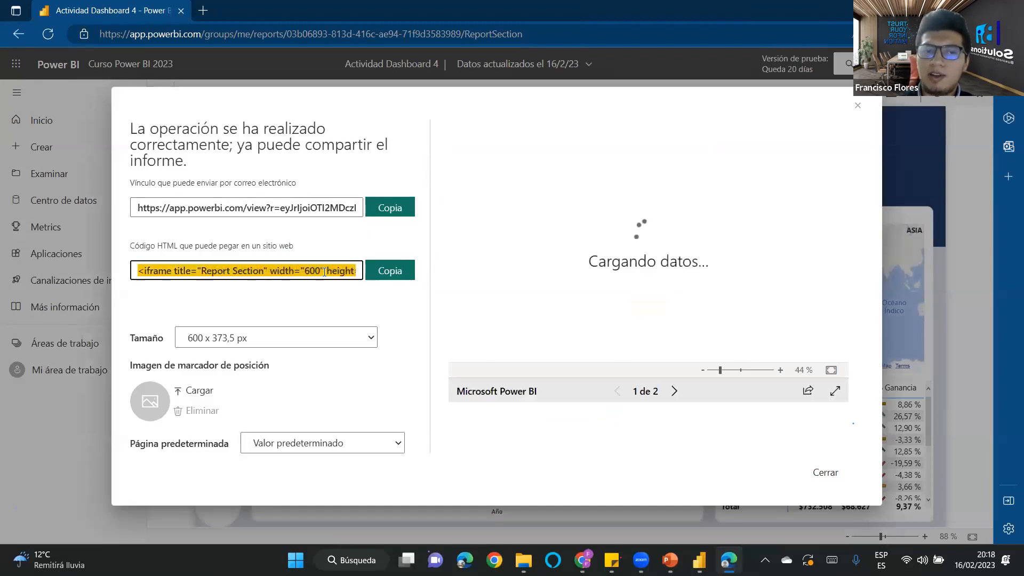
{"action": "left_click", "coordinate": [134, 207]}
{"action": "left_click", "coordinate": [380, 212]}
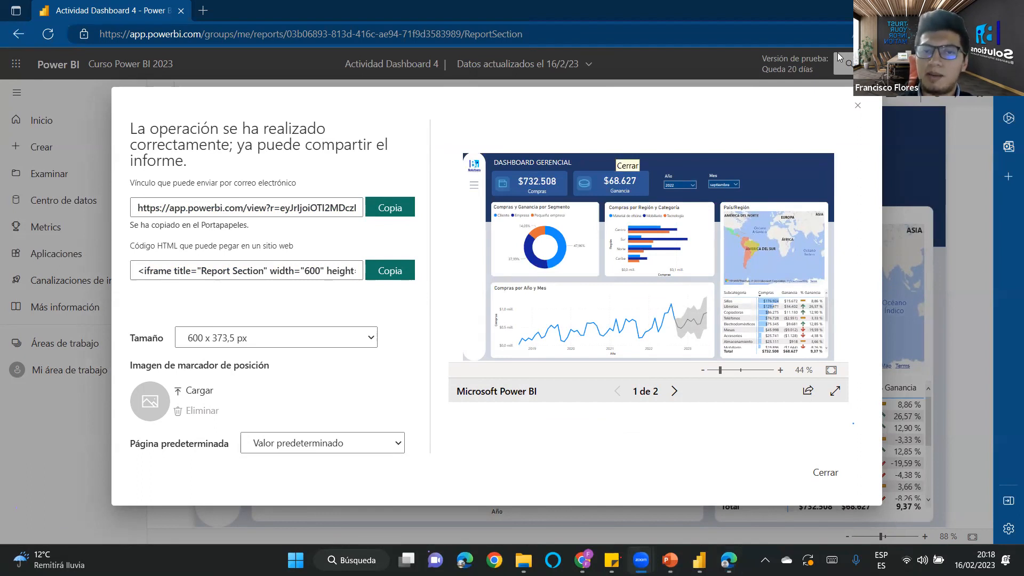
{"action": "left_click", "coordinate": [858, 105]}
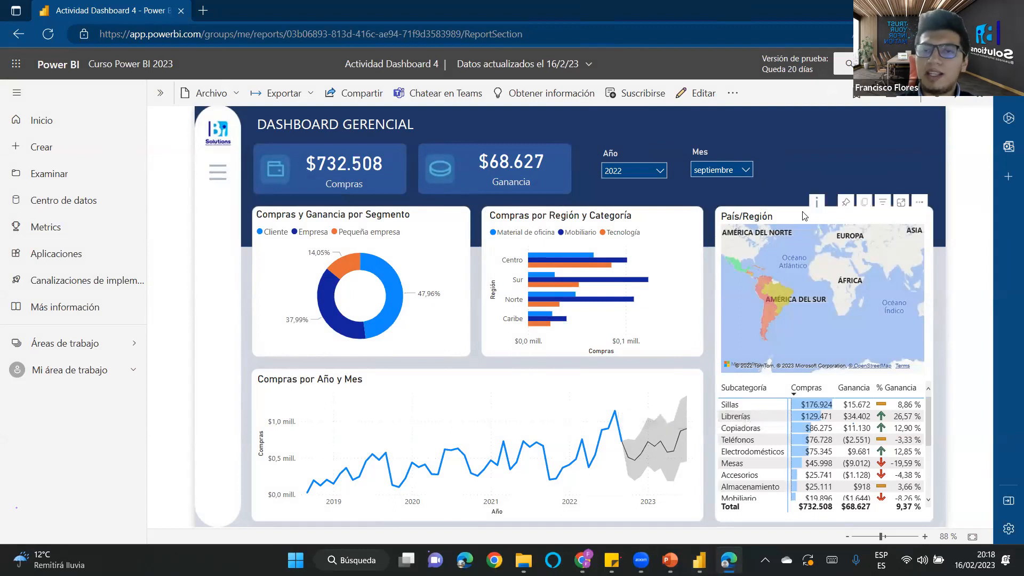
Switch to Power BI Desktop and dismiss the publishing confirmation.
{"action": "left_click", "coordinate": [699, 560]}
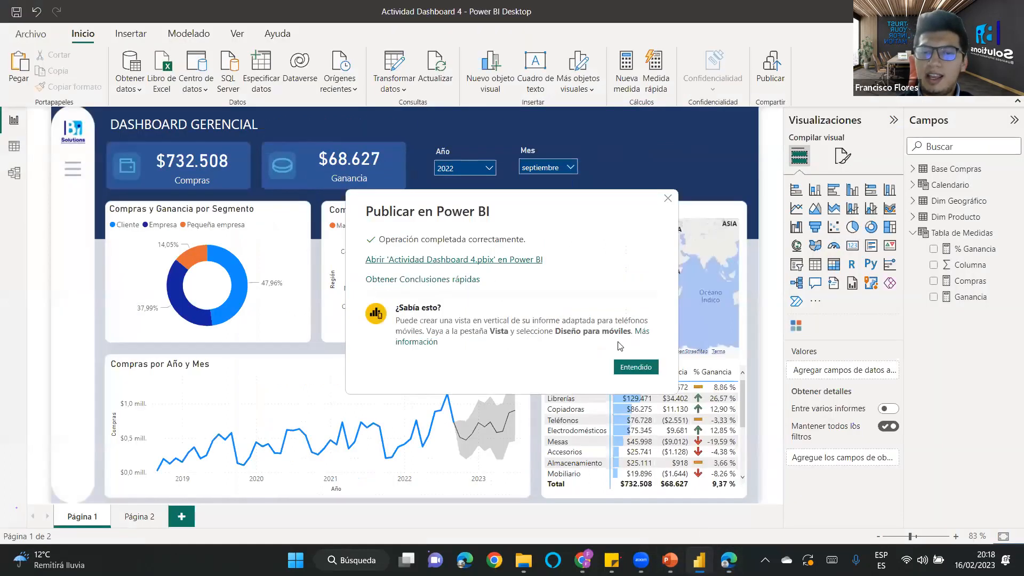
{"action": "left_click", "coordinate": [635, 367]}
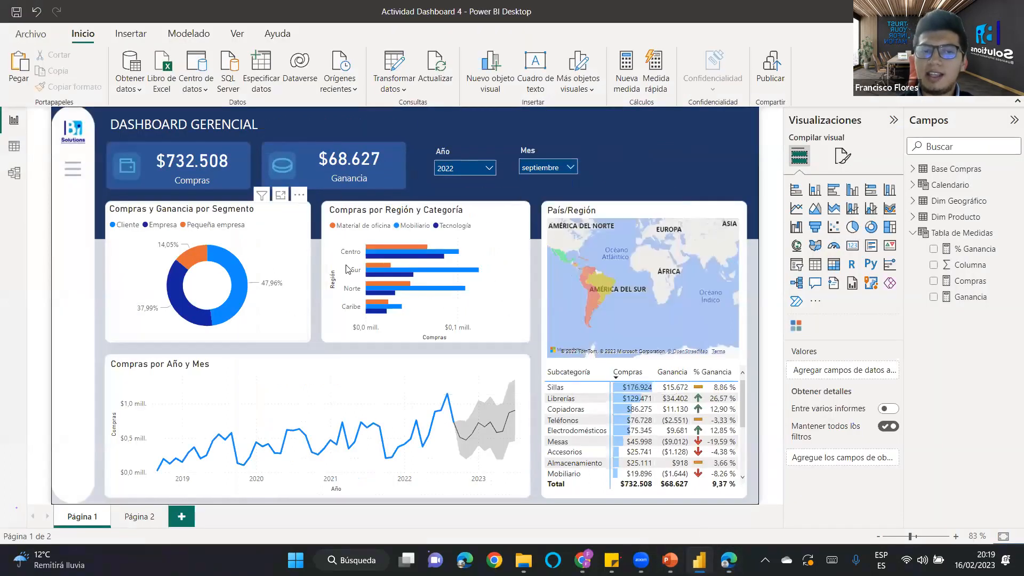
{"action": "right_click", "coordinate": [244, 278]}
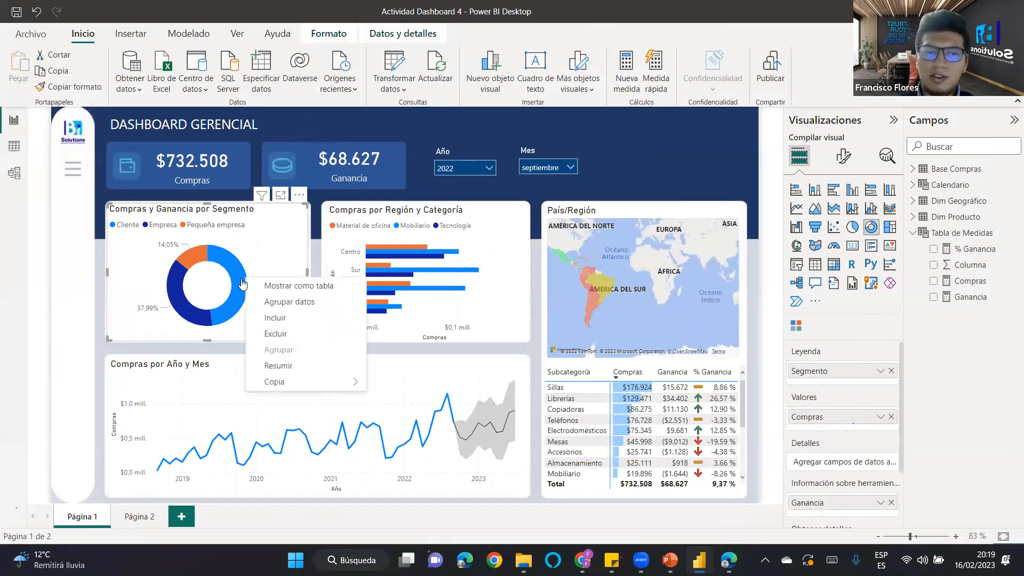
{"action": "left_click", "coordinate": [372, 267]}
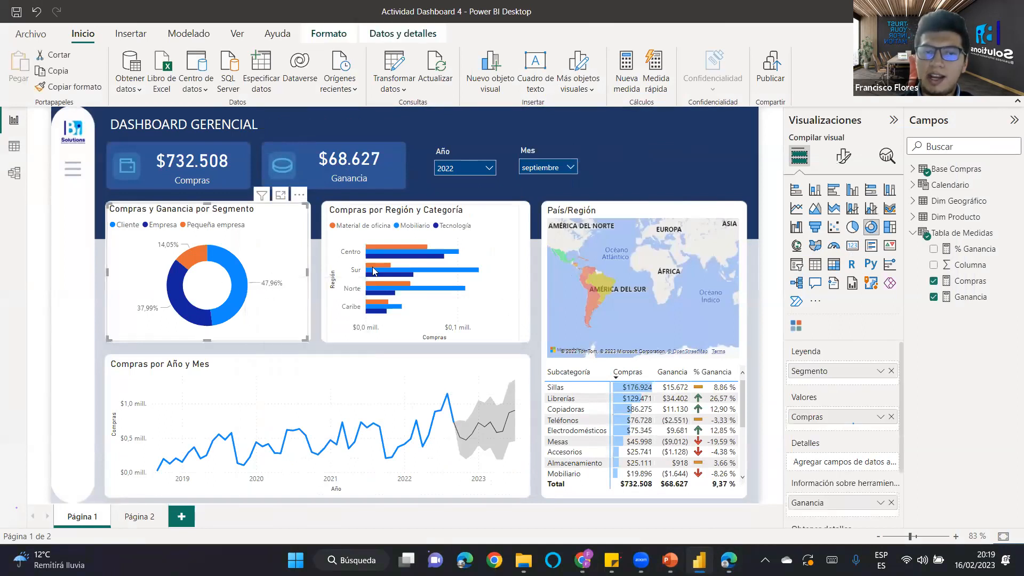
Analyze the increase at the March 2021 point of the Compras por Año y Mes line chart, review the breakdowns, and close the analysis.
{"action": "right_click", "coordinate": [344, 428]}
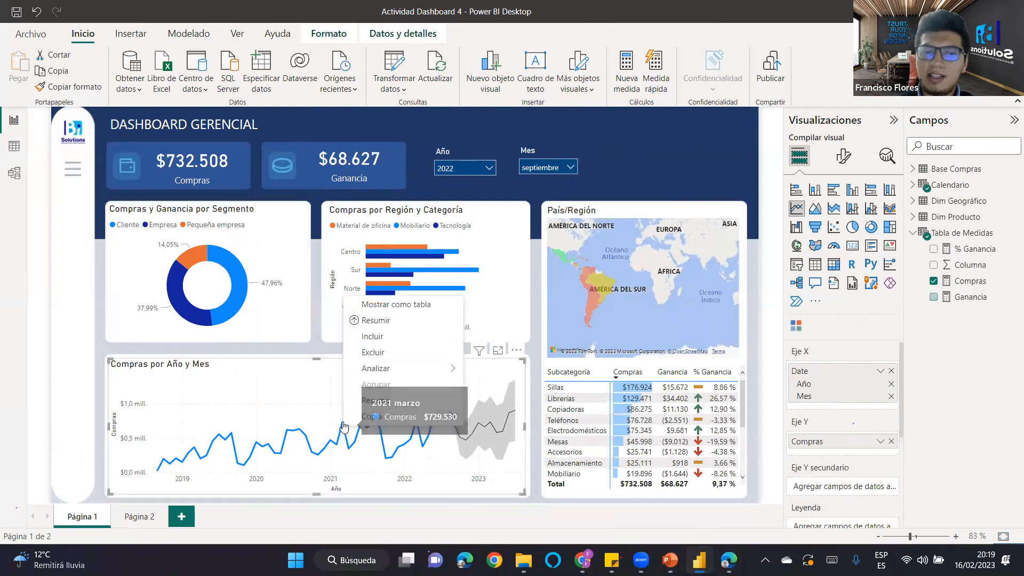
{"action": "mouse_move", "coordinate": [395, 367]}
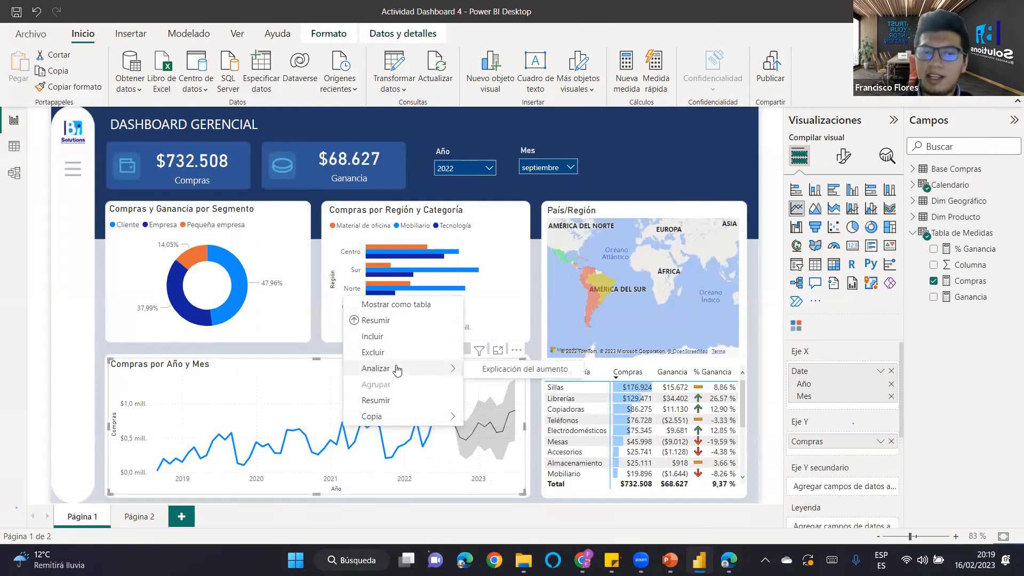
{"action": "left_click", "coordinate": [493, 367]}
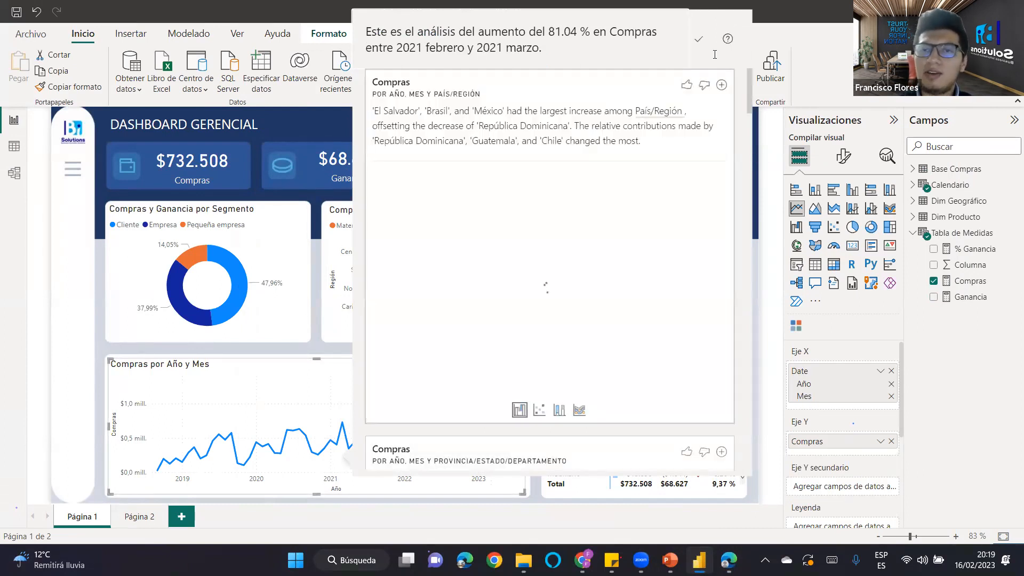
{"action": "scroll", "coordinate": [726, 203], "scroll_direction": "down", "scroll_amount": 10}
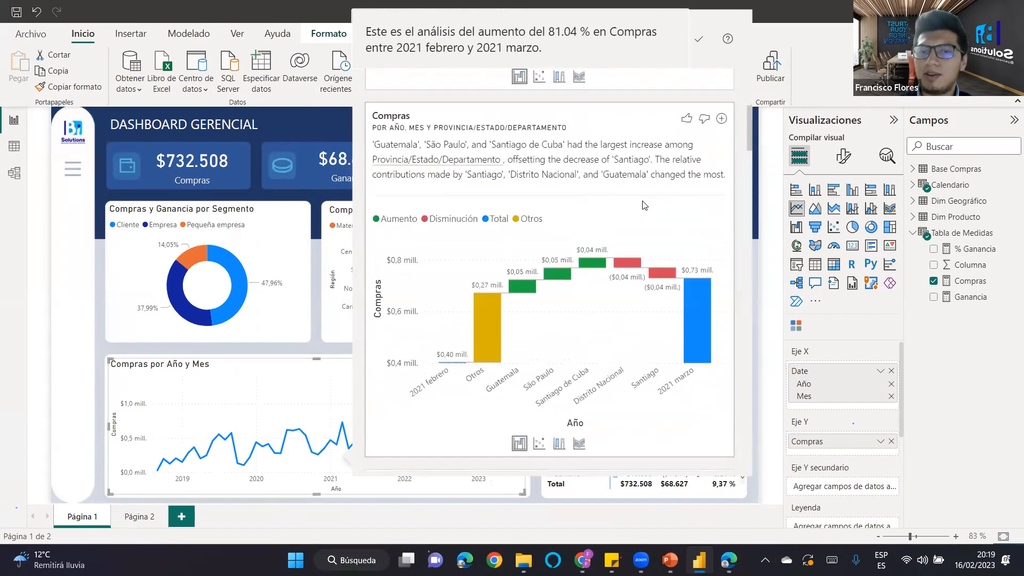
{"action": "scroll", "coordinate": [726, 200], "scroll_direction": "down", "scroll_amount": 3}
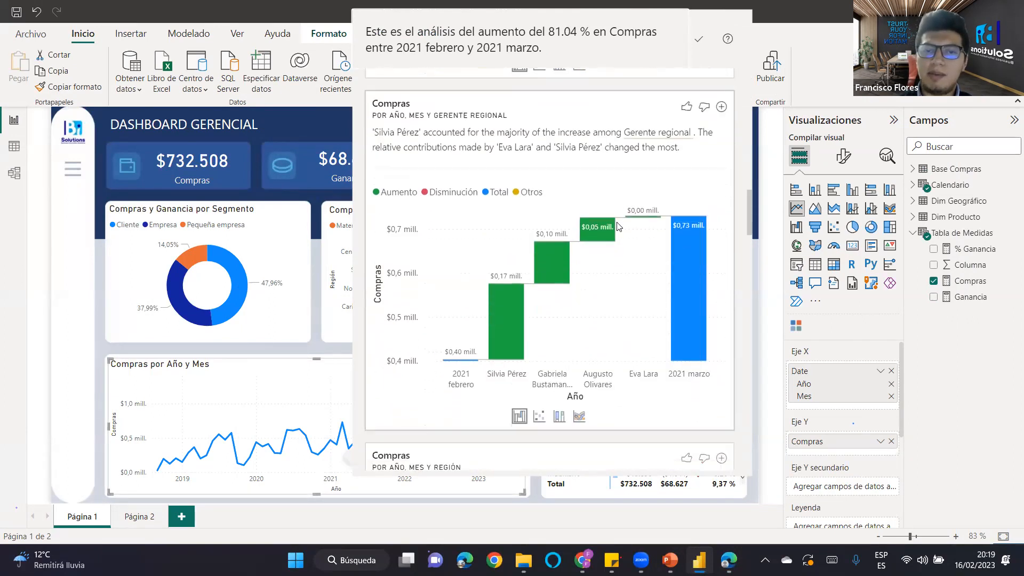
{"action": "left_click", "coordinate": [739, 169]}
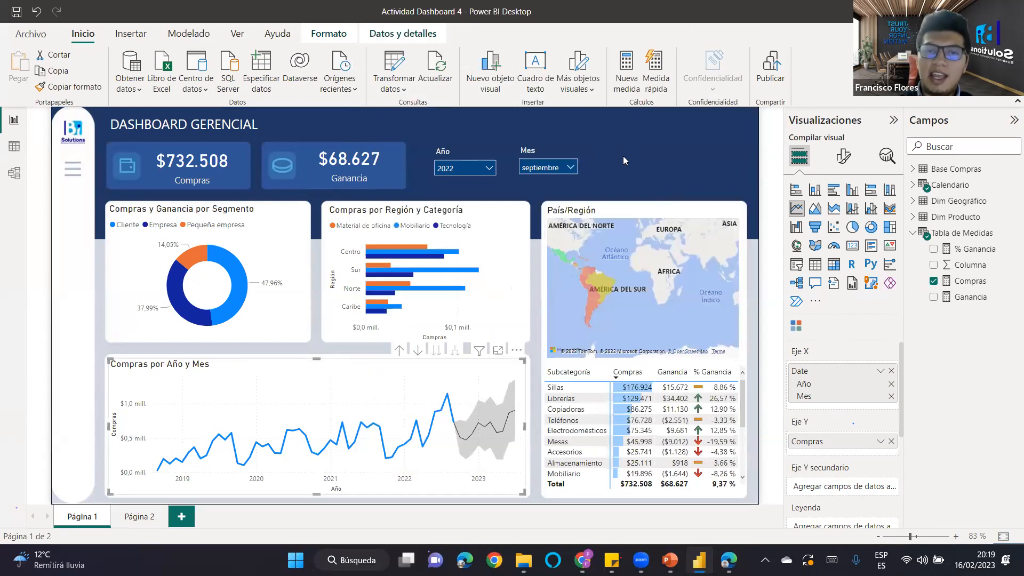
Switch to the published report in the browser, view the list of available workspaces, and close it.
{"action": "key", "text": "alt+Tab"}
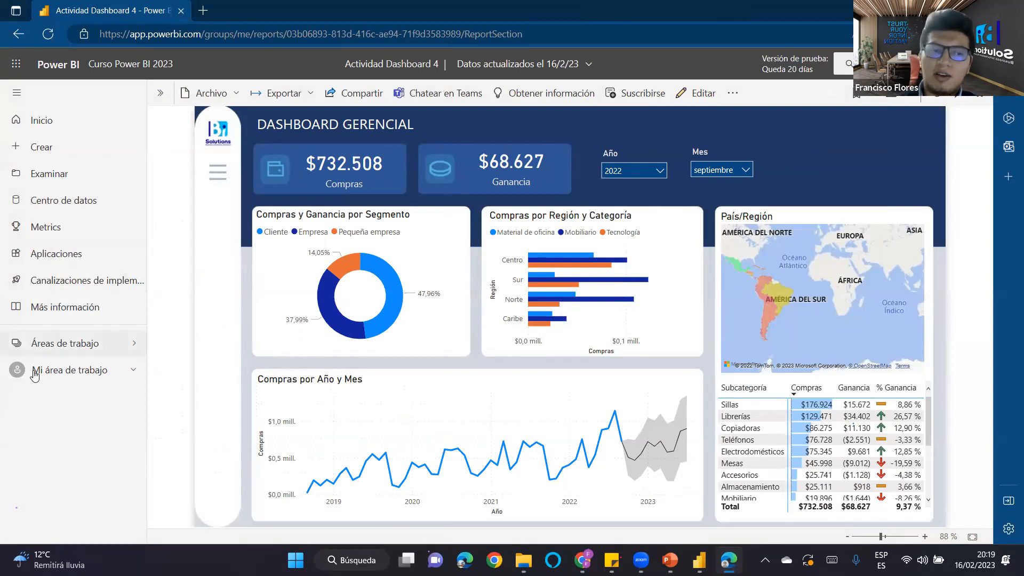
{"action": "right_click", "coordinate": [46, 371]}
{"action": "left_click", "coordinate": [10, 396]}
{"action": "left_click", "coordinate": [110, 350]}
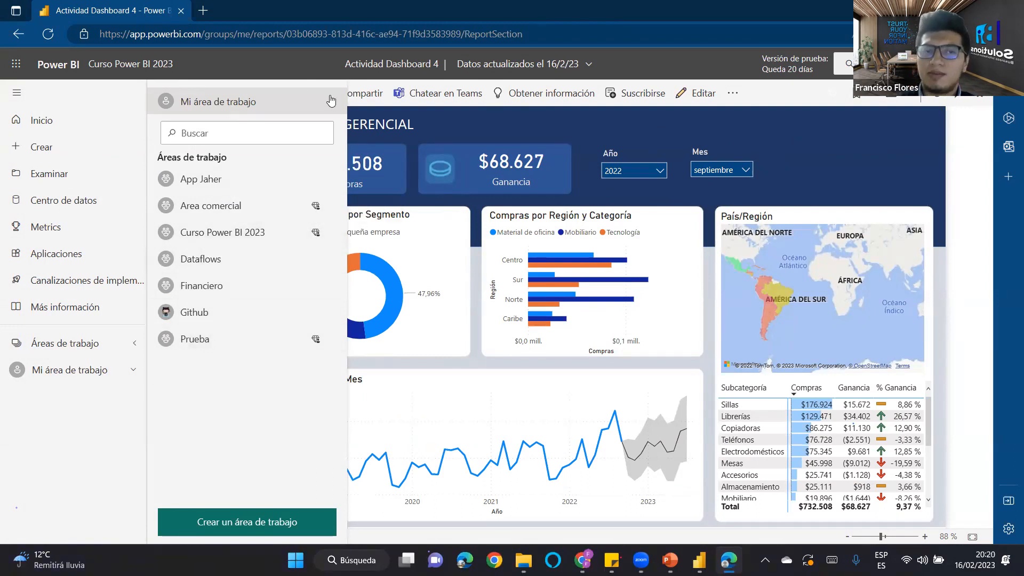
{"action": "left_click", "coordinate": [111, 437]}
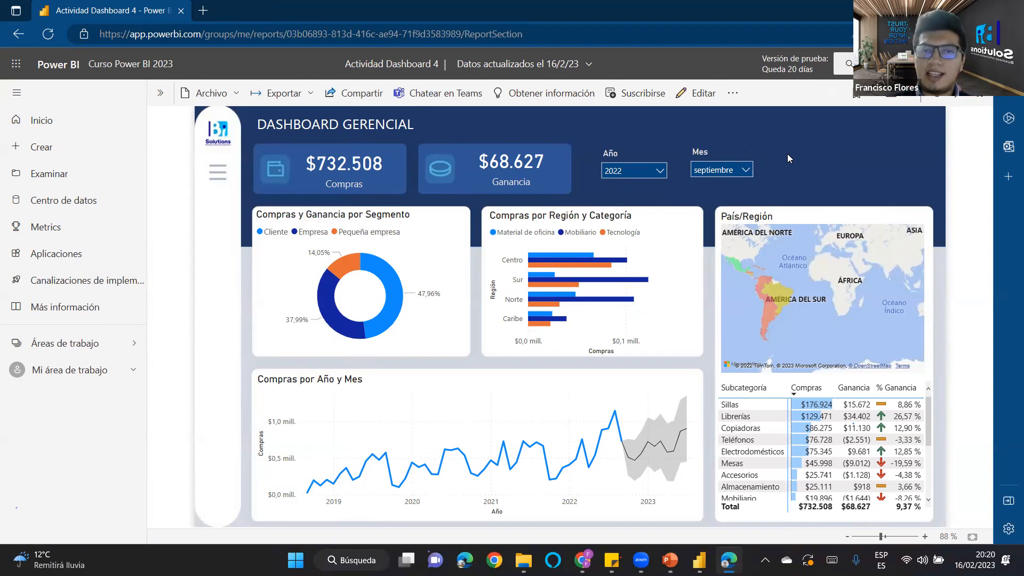
{"action": "left_click", "coordinate": [573, 60]}
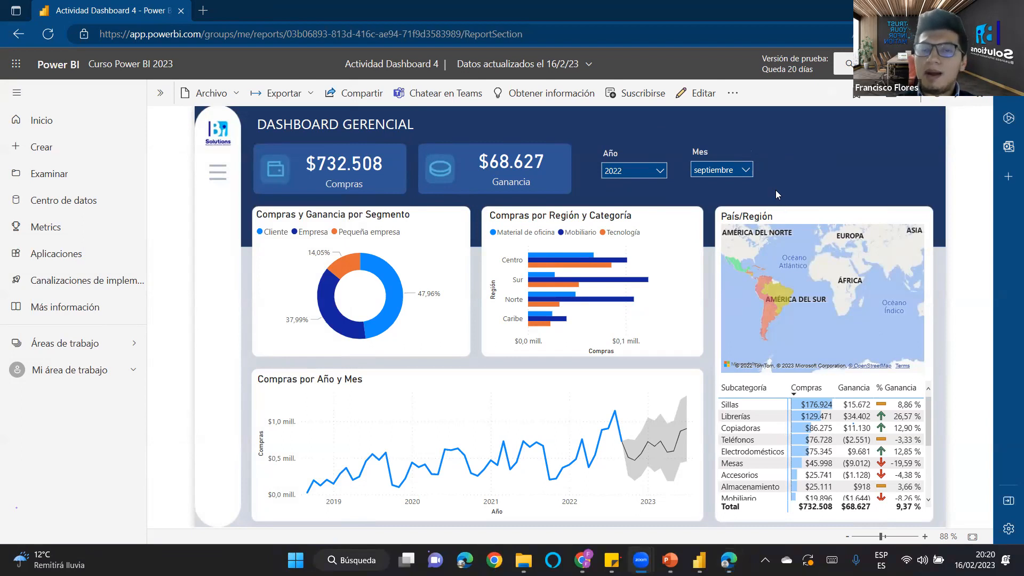